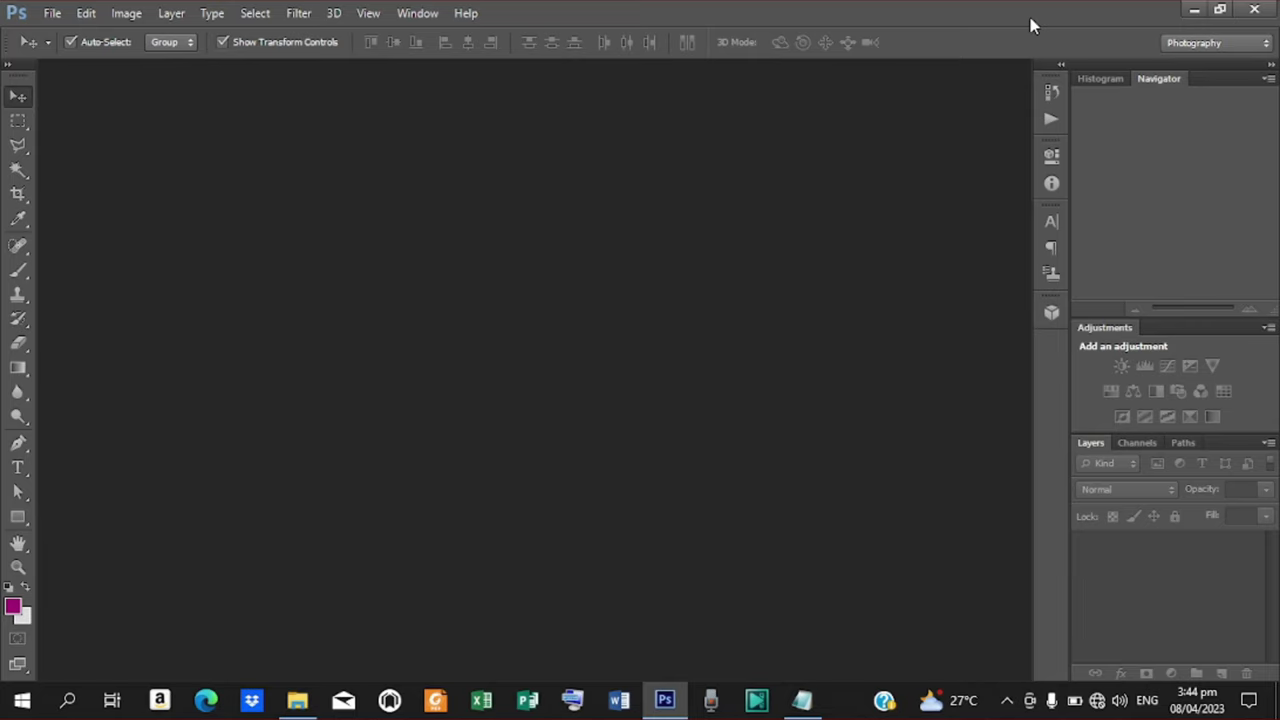
# Create a new white document 20 × 20 inches at 80 pixels/inch resolution
pyautogui.hotkey('ctrl', 'n')
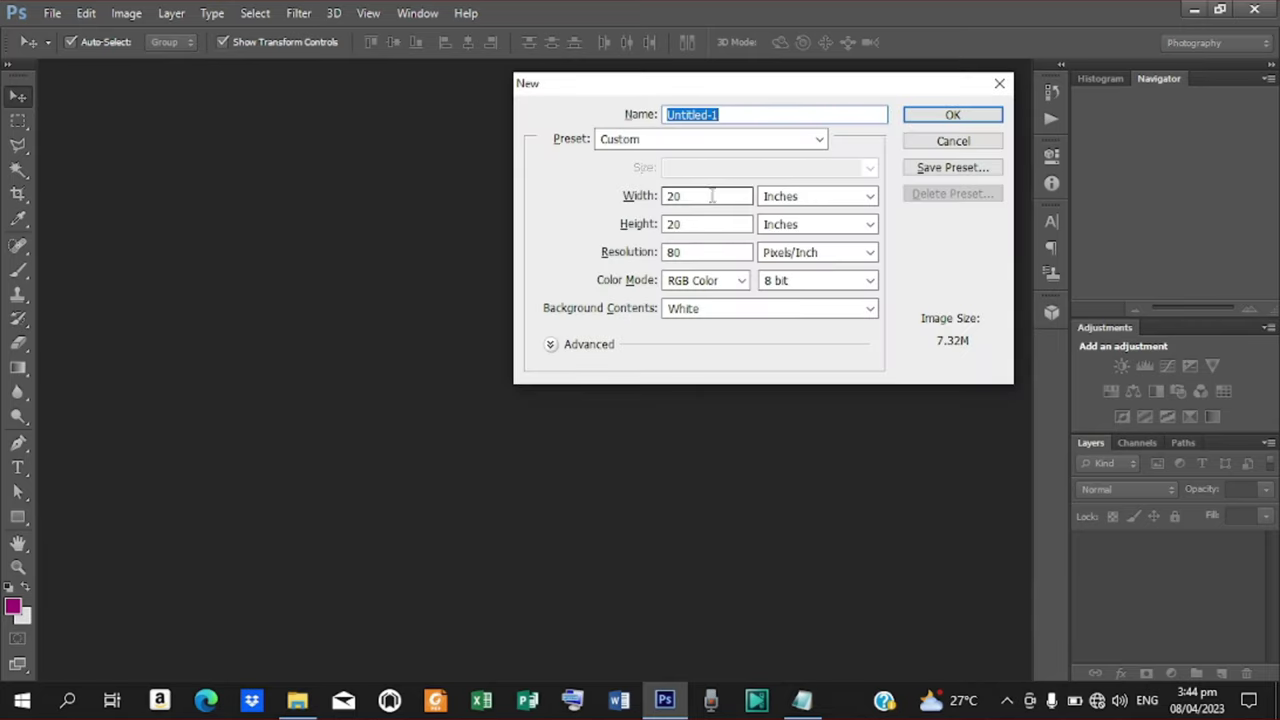
pyautogui.moveTo(713, 195); pyautogui.dragTo(662, 197)
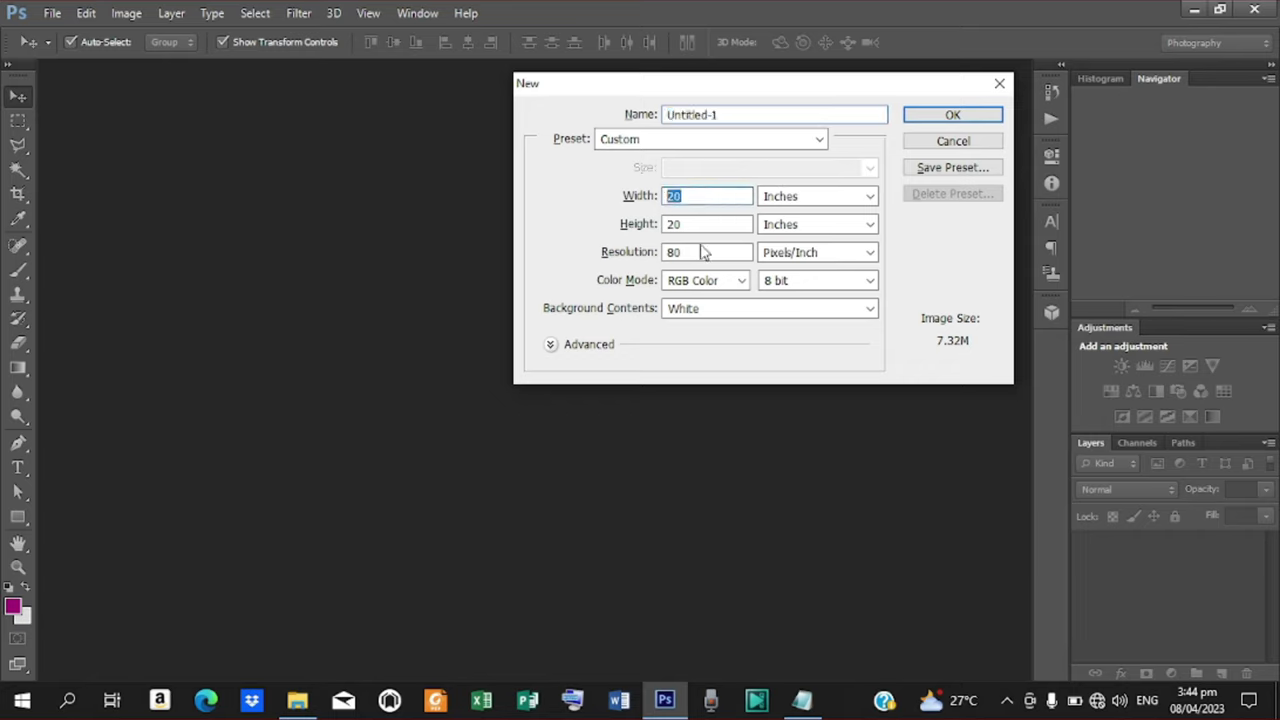
pyautogui.moveTo(700, 226); pyautogui.dragTo(563, 251)
pyautogui.write('20')
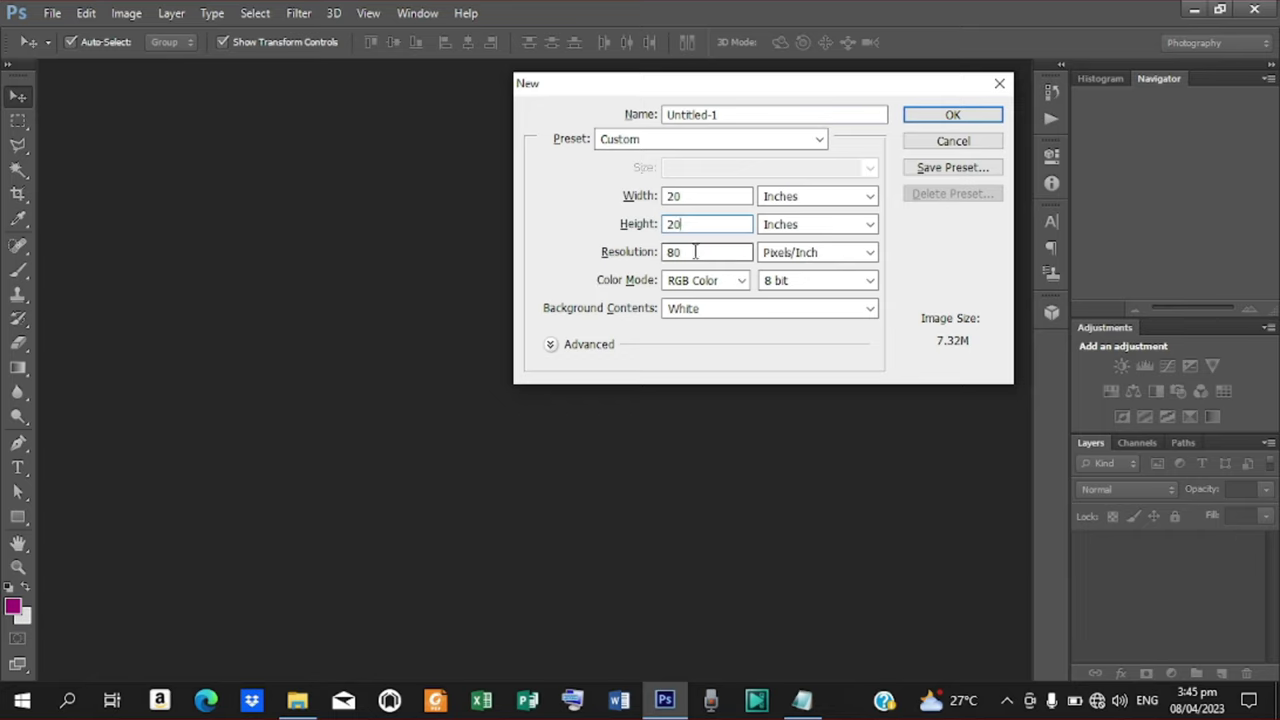
pyautogui.moveTo(695, 252); pyautogui.dragTo(500, 271)
pyautogui.write('8')
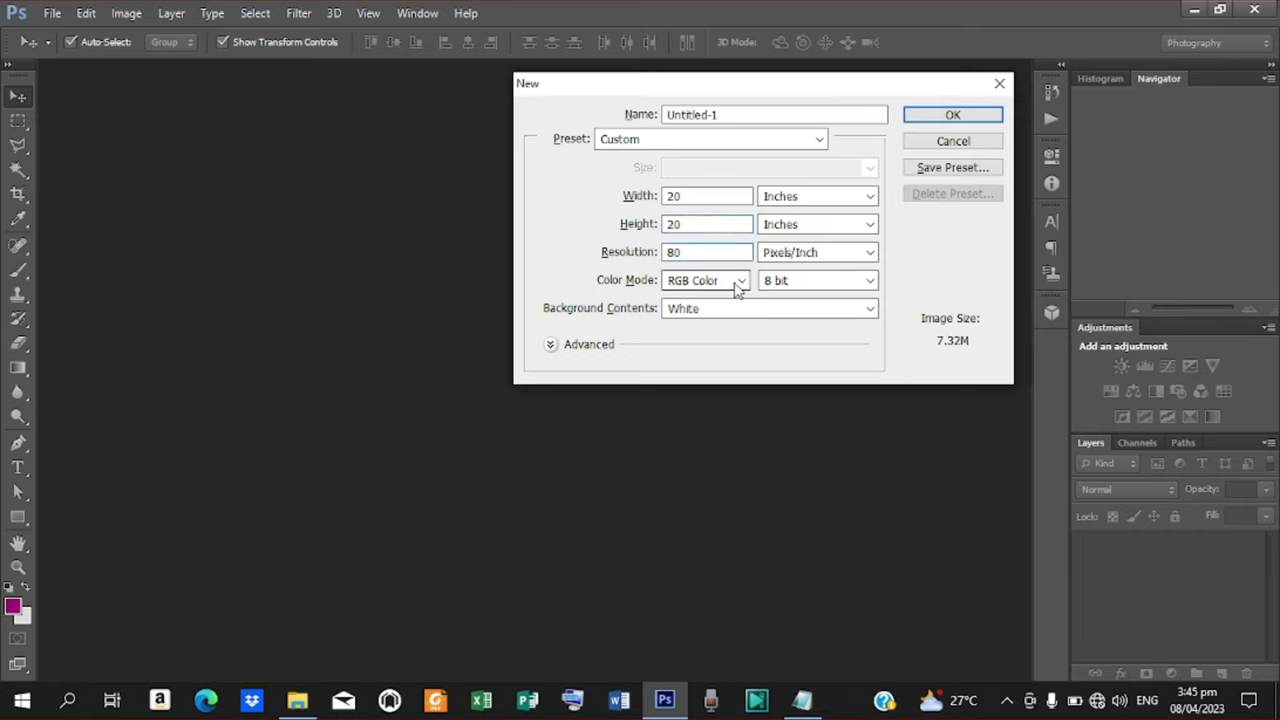
pyautogui.press('Return')
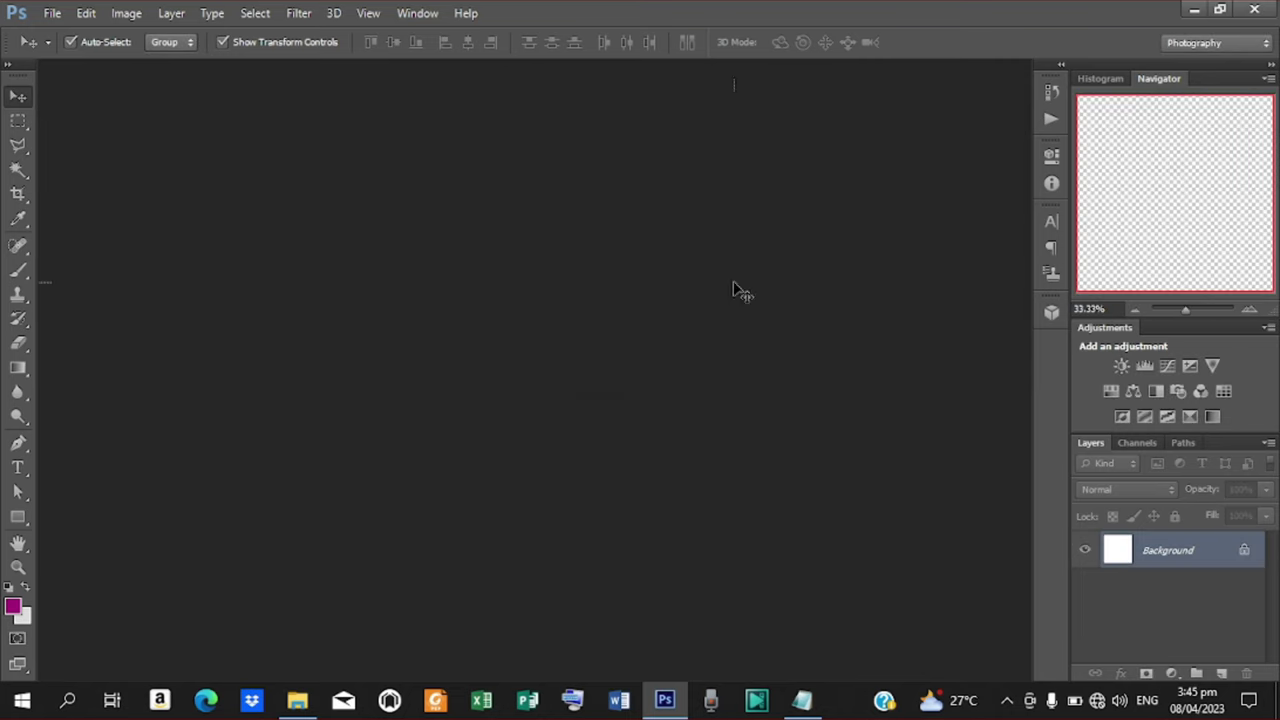
# Fit the document to the window and duplicate the Background layer
pyautogui.click(18, 567)
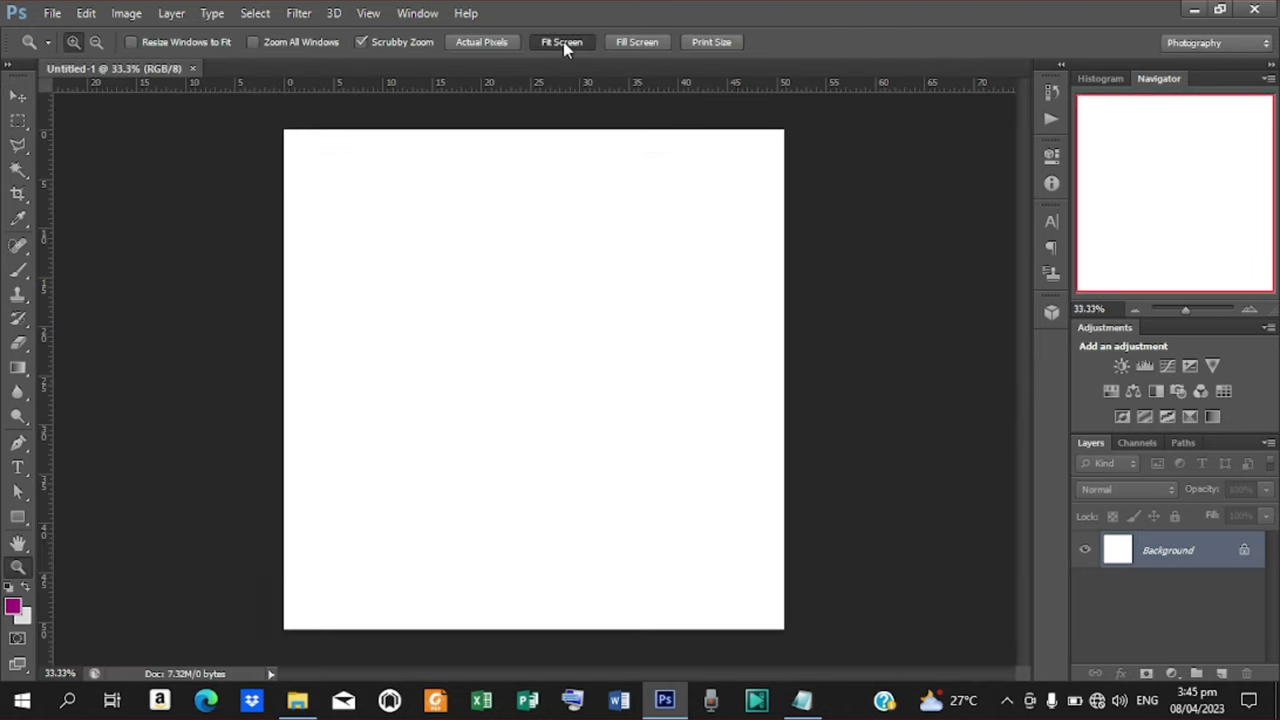
pyautogui.click(563, 45)
pyautogui.click(18, 97)
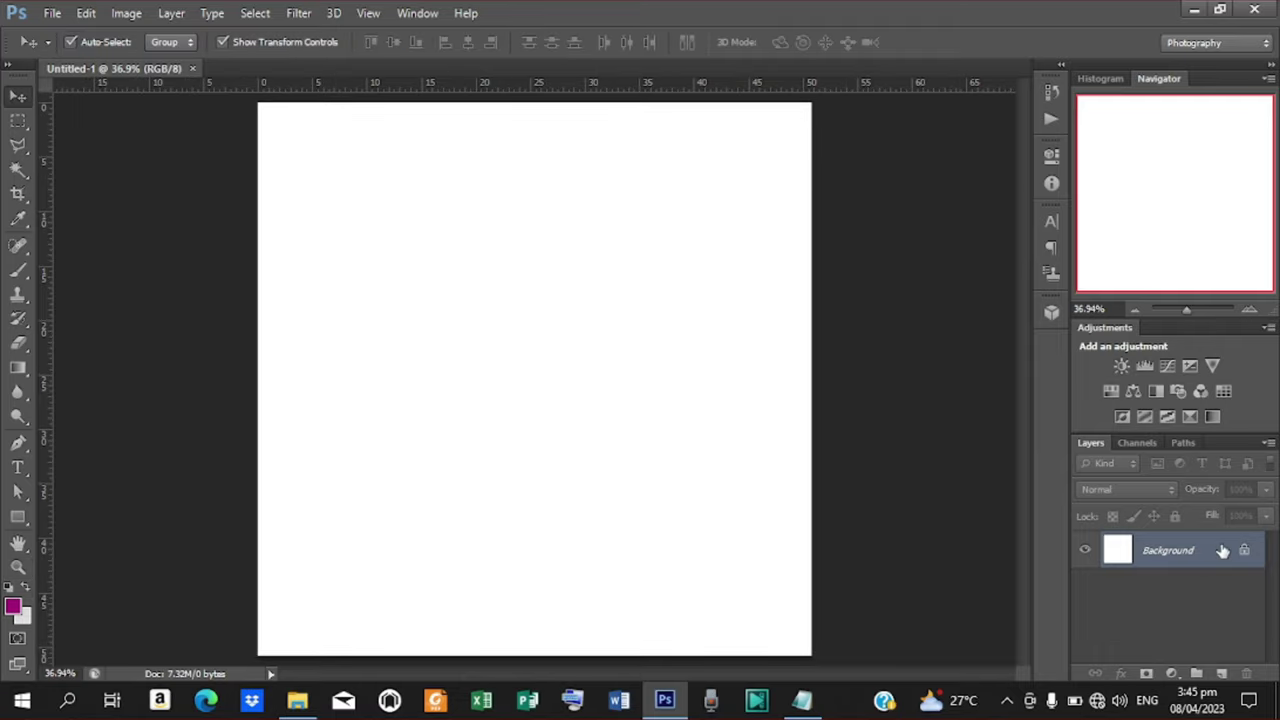
pyautogui.moveTo(1222, 551); pyautogui.dragTo(1223, 678)
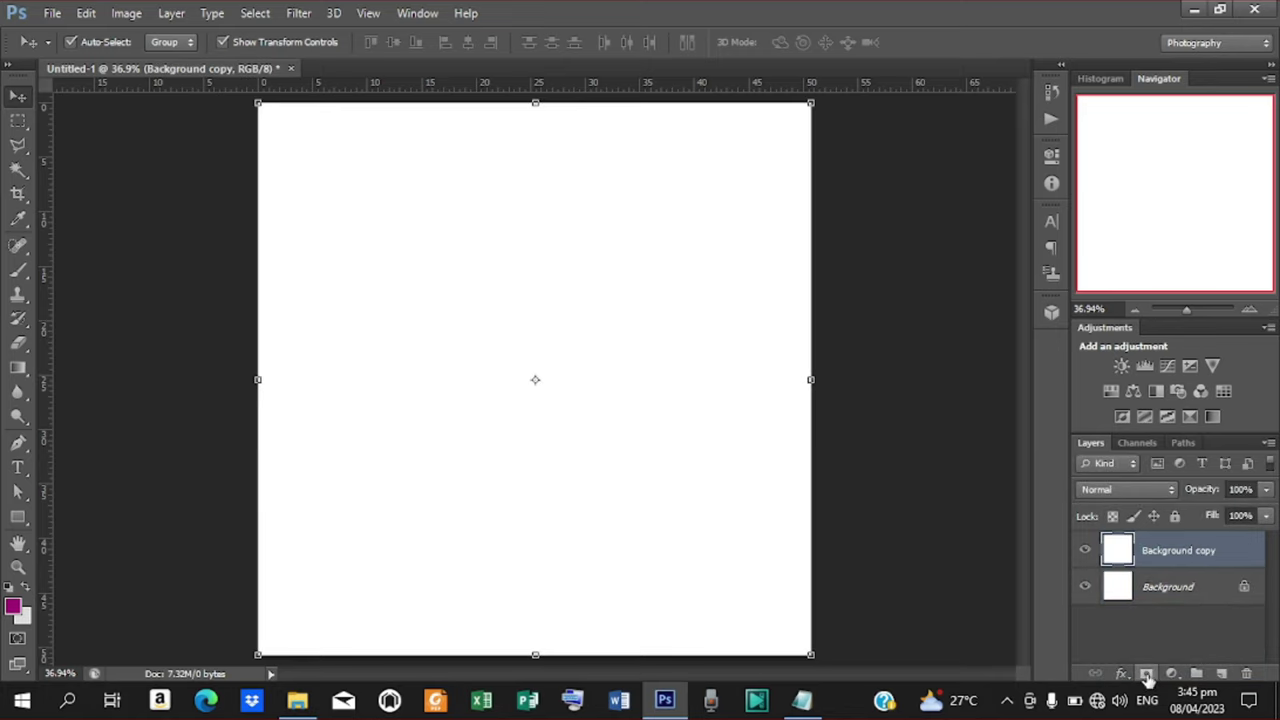
# Add a Solid Color fill layer in navy #18264e covering the canvas
pyautogui.click(1172, 675)
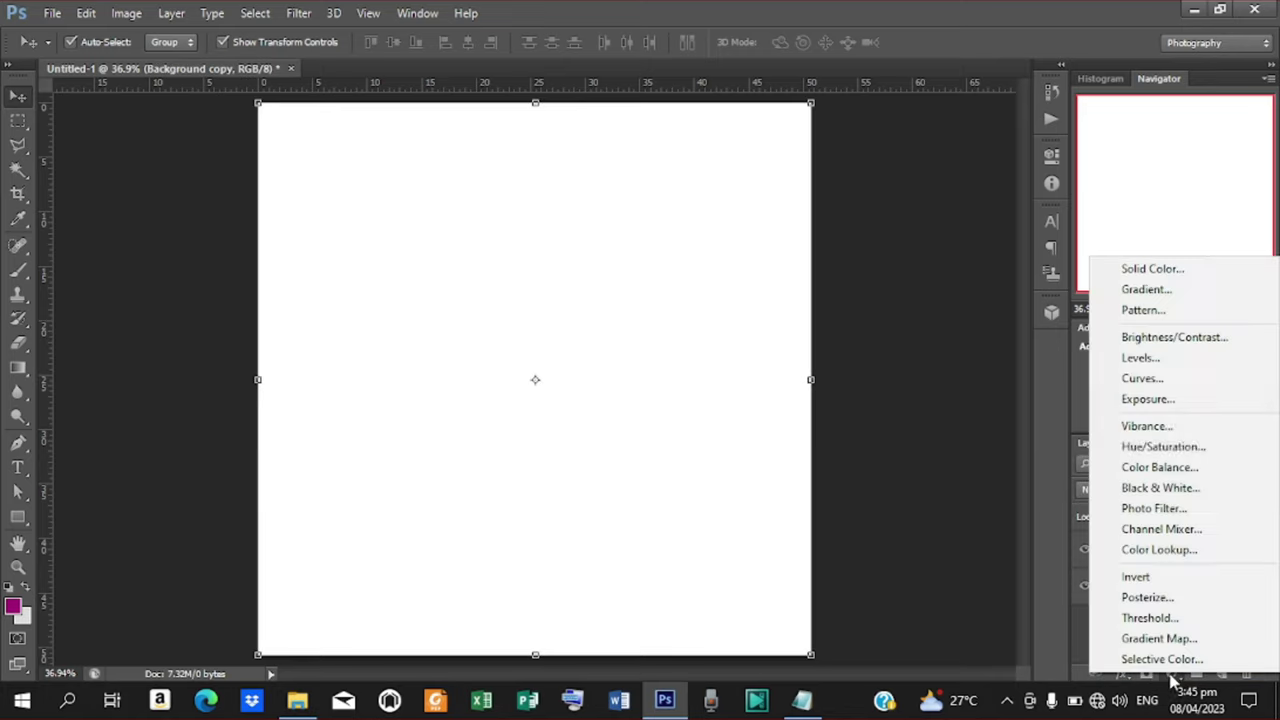
pyautogui.click(1150, 268)
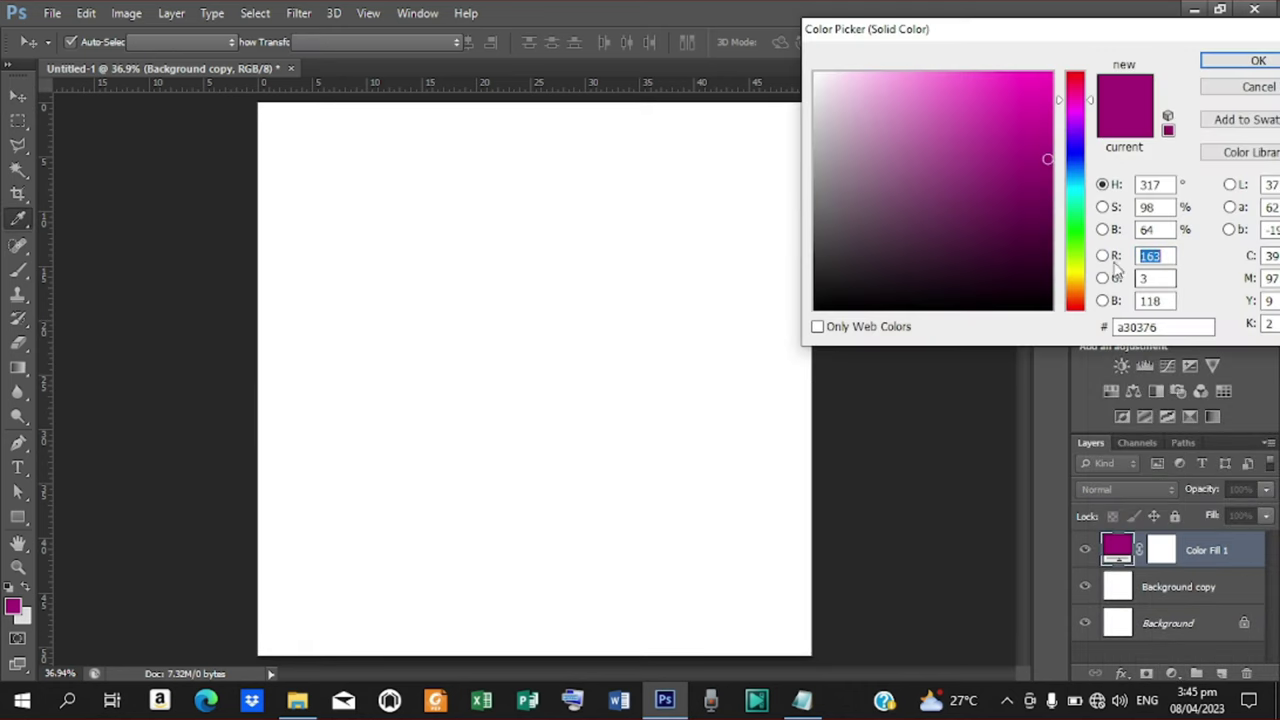
pyautogui.press('Tab')
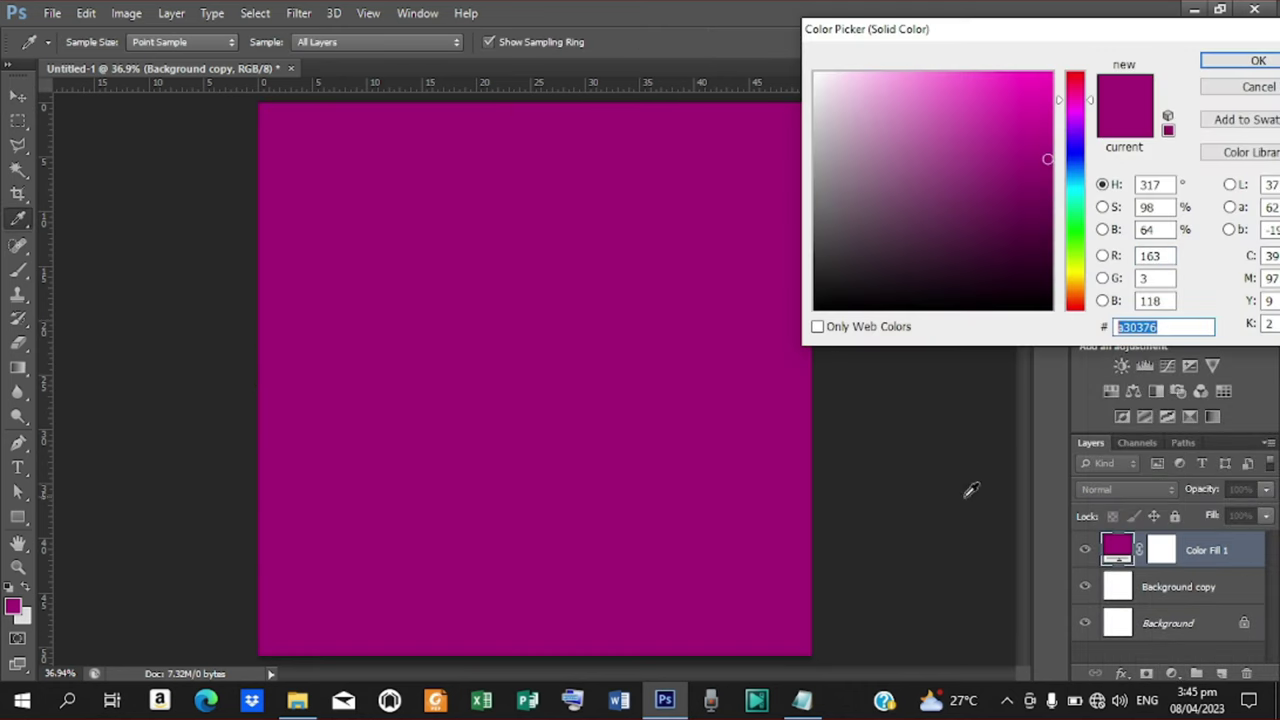
pyautogui.click(802, 700)
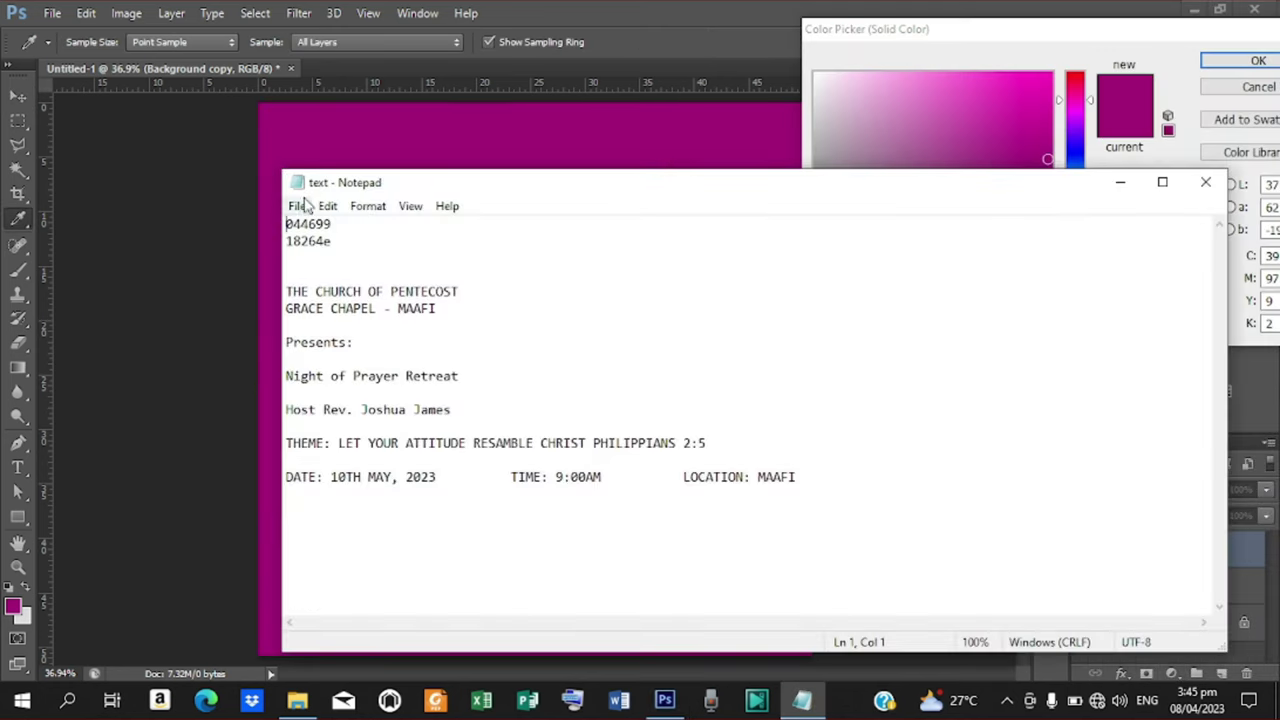
pyautogui.moveTo(273, 242); pyautogui.dragTo(266, 244)
pyautogui.hotkey('ctrl', 'c')
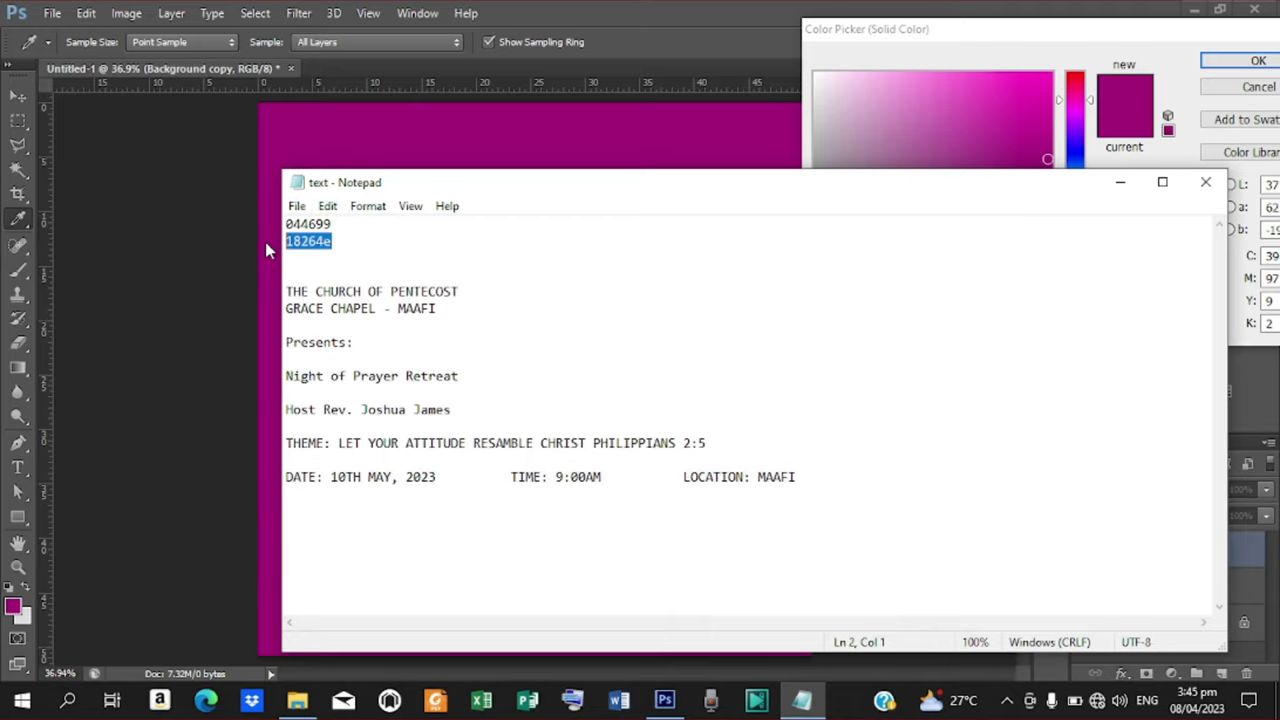
pyautogui.click(1120, 182)
pyautogui.moveTo(1167, 328); pyautogui.dragTo(1022, 349)
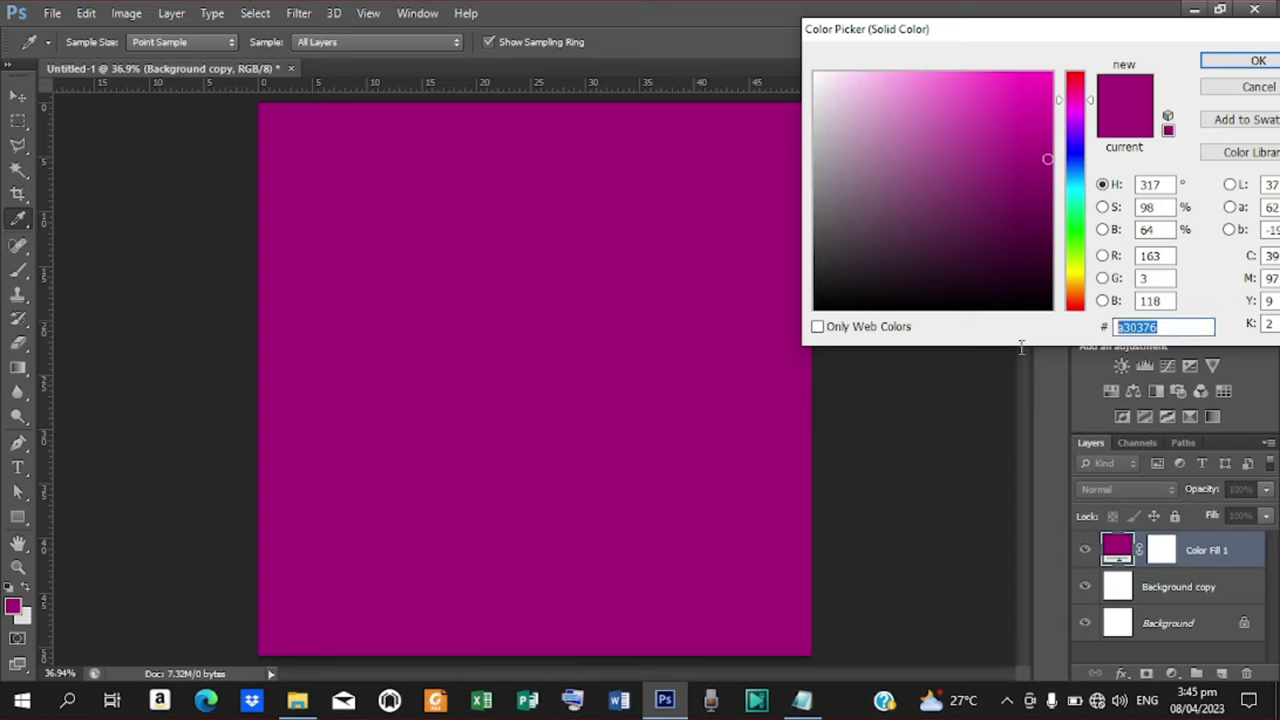
pyautogui.hotkey('ctrl', 'v')
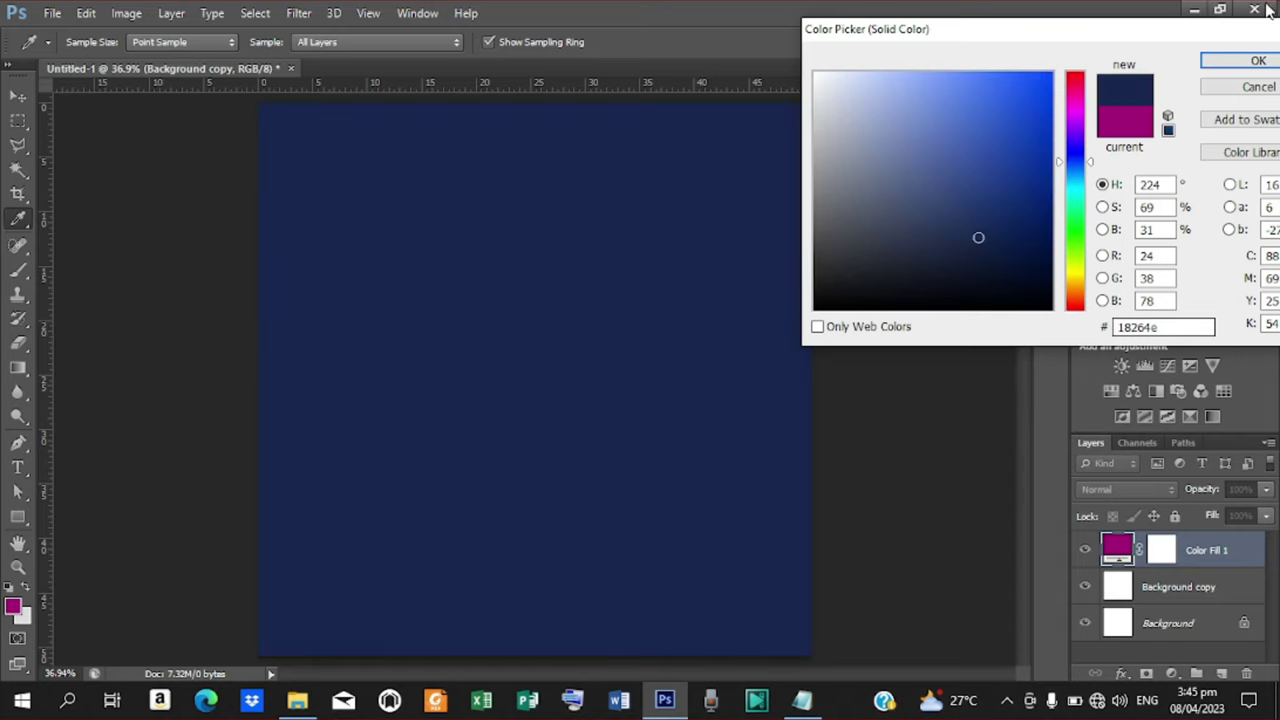
pyautogui.click(1228, 61)
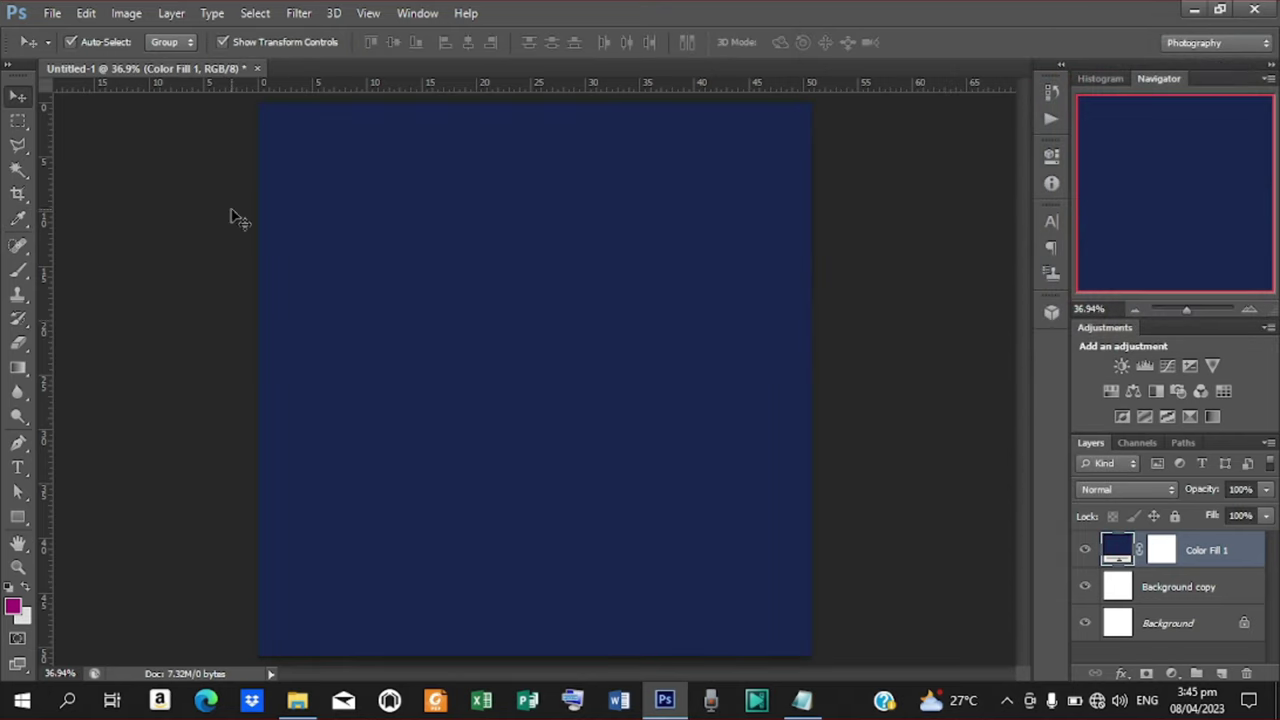
# Place the sunset landscape image and scale it to cover the whole canvas
pyautogui.click(52, 13)
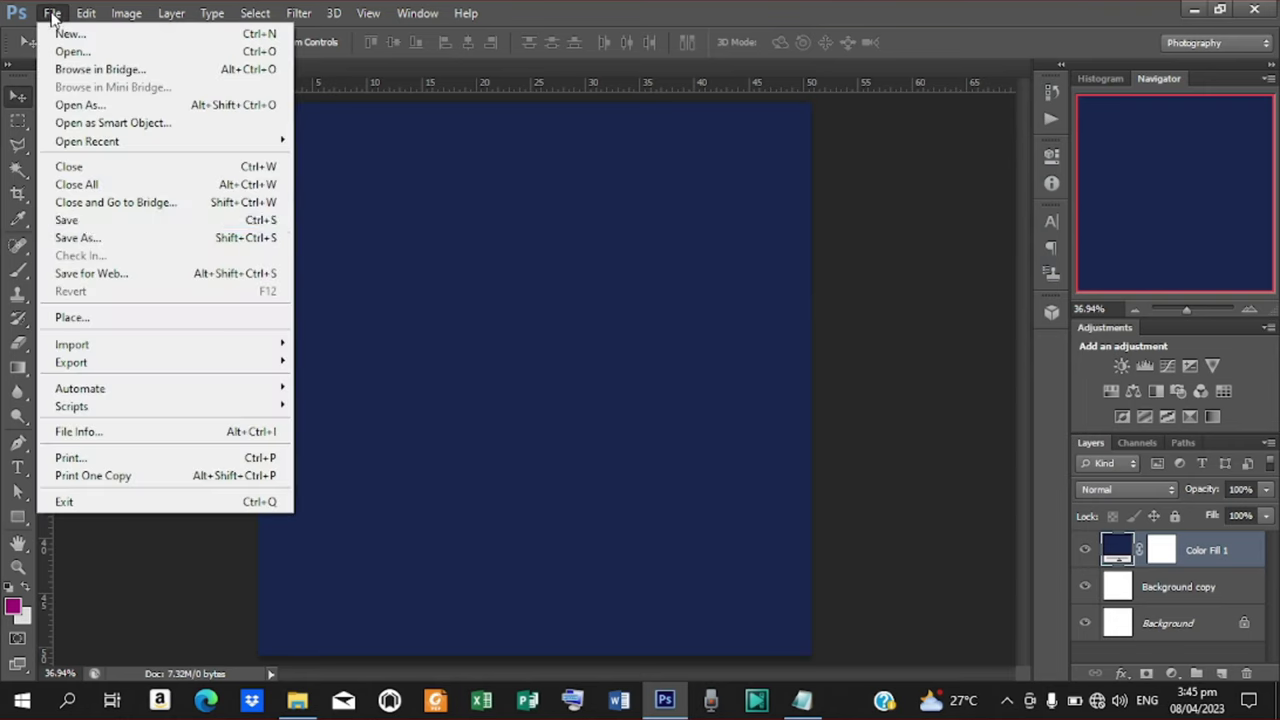
pyautogui.click(90, 317)
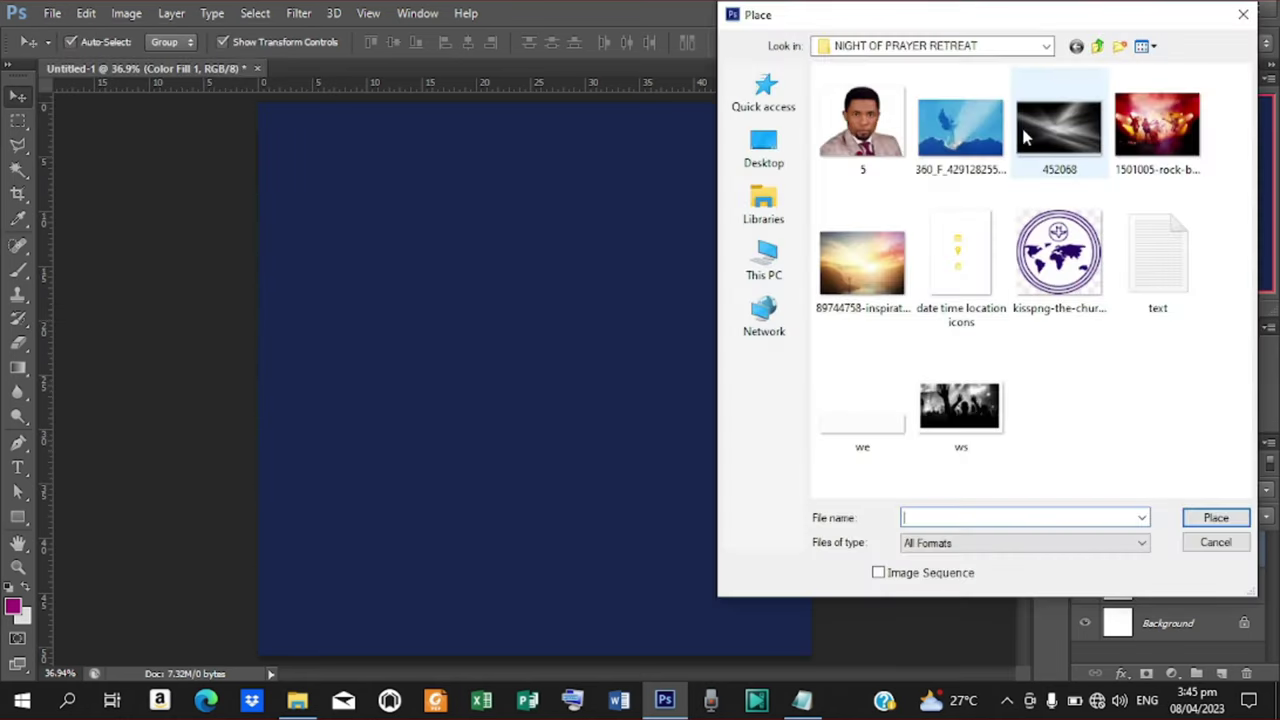
pyautogui.click(865, 266)
pyautogui.click(1216, 518)
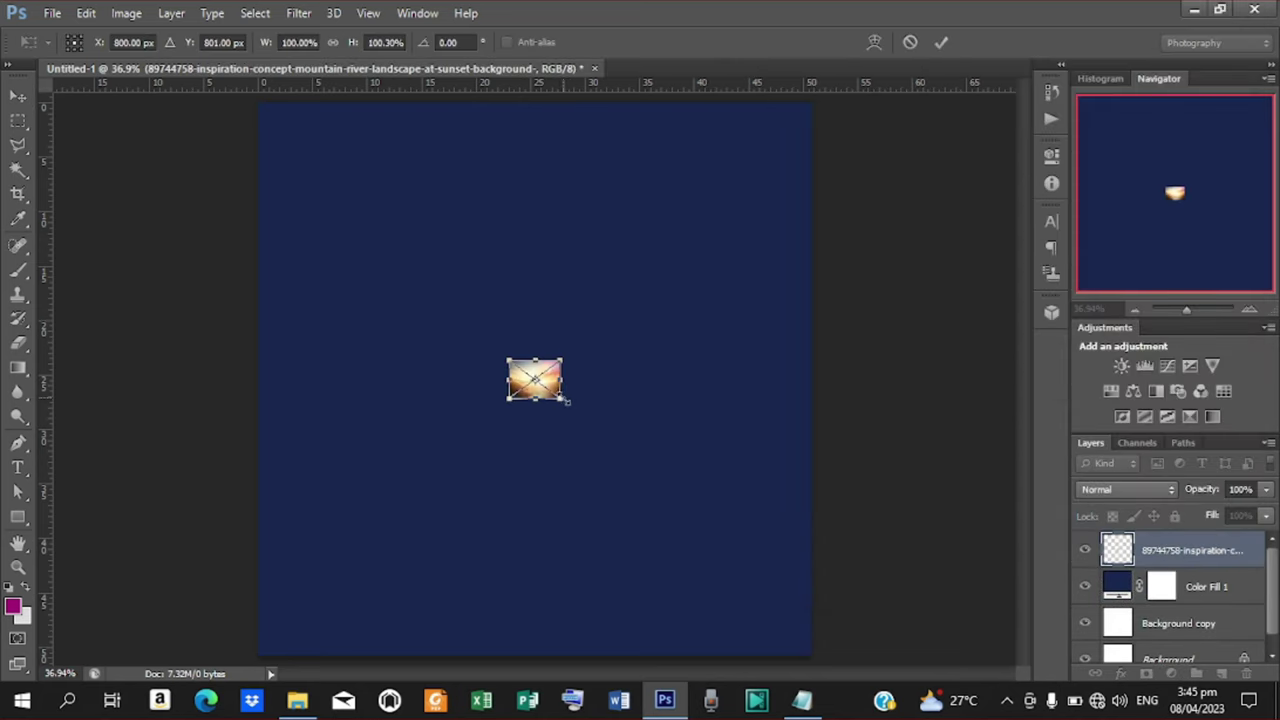
pyautogui.moveTo(566, 405); pyautogui.dragTo(955, 601)
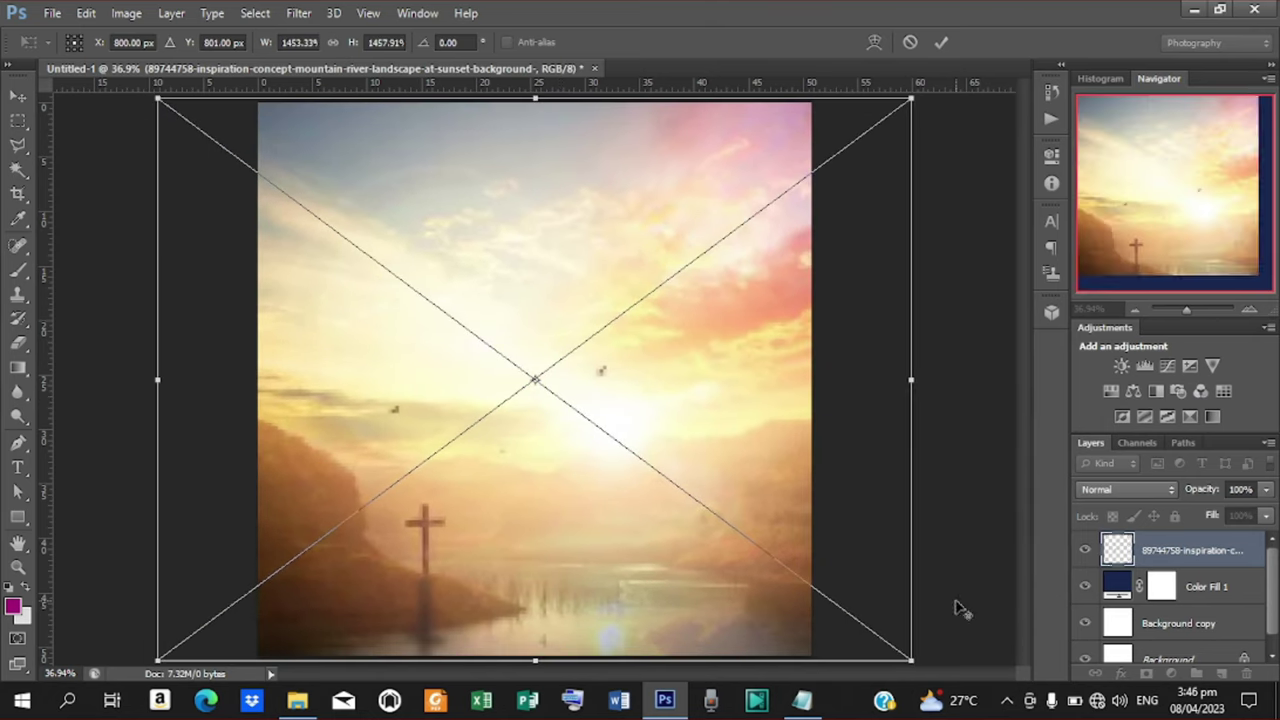
pyautogui.click(948, 43)
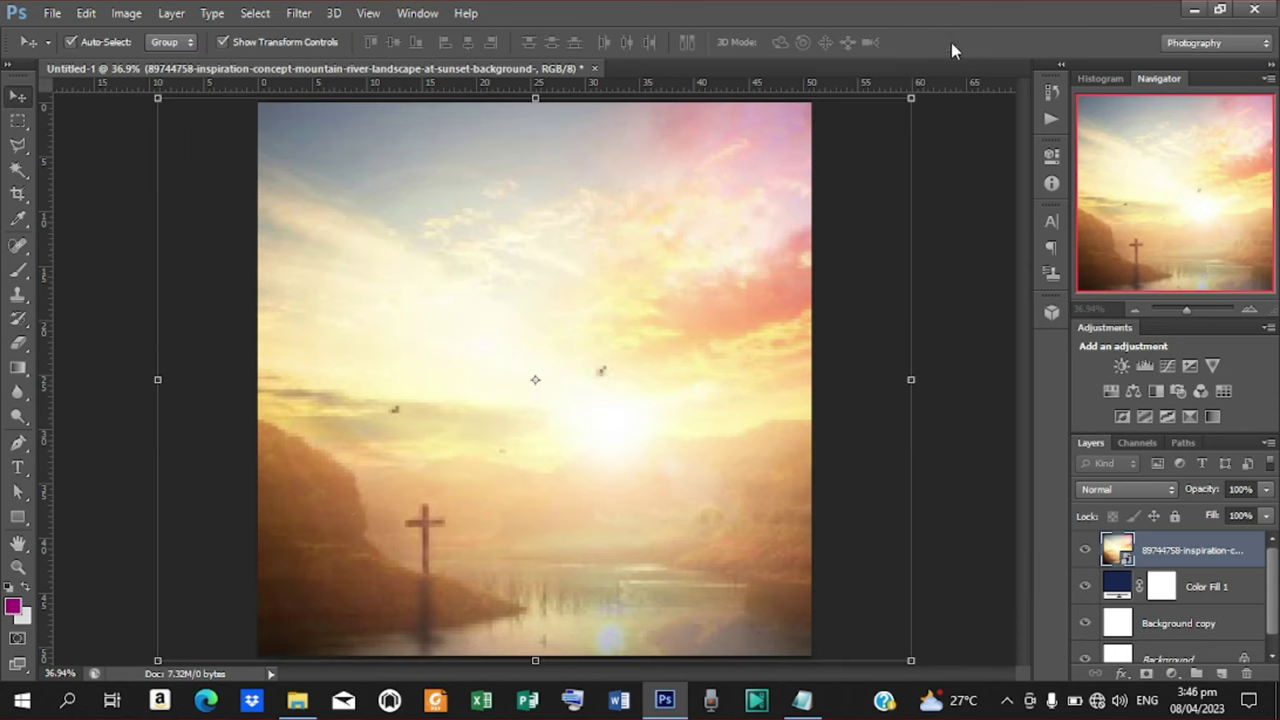
# Apply a 19.6 px Gaussian blur to the sunset layer and blend it as Overlay
pyautogui.click(300, 13)
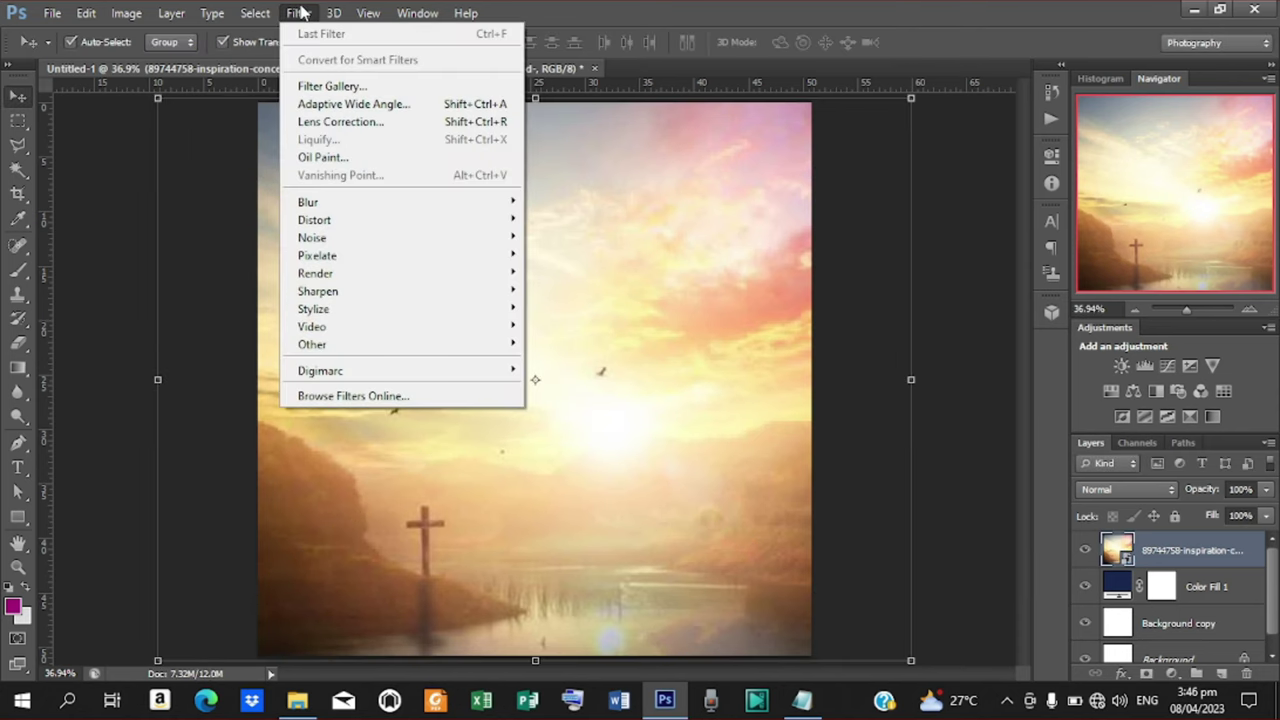
pyautogui.moveTo(470, 202)
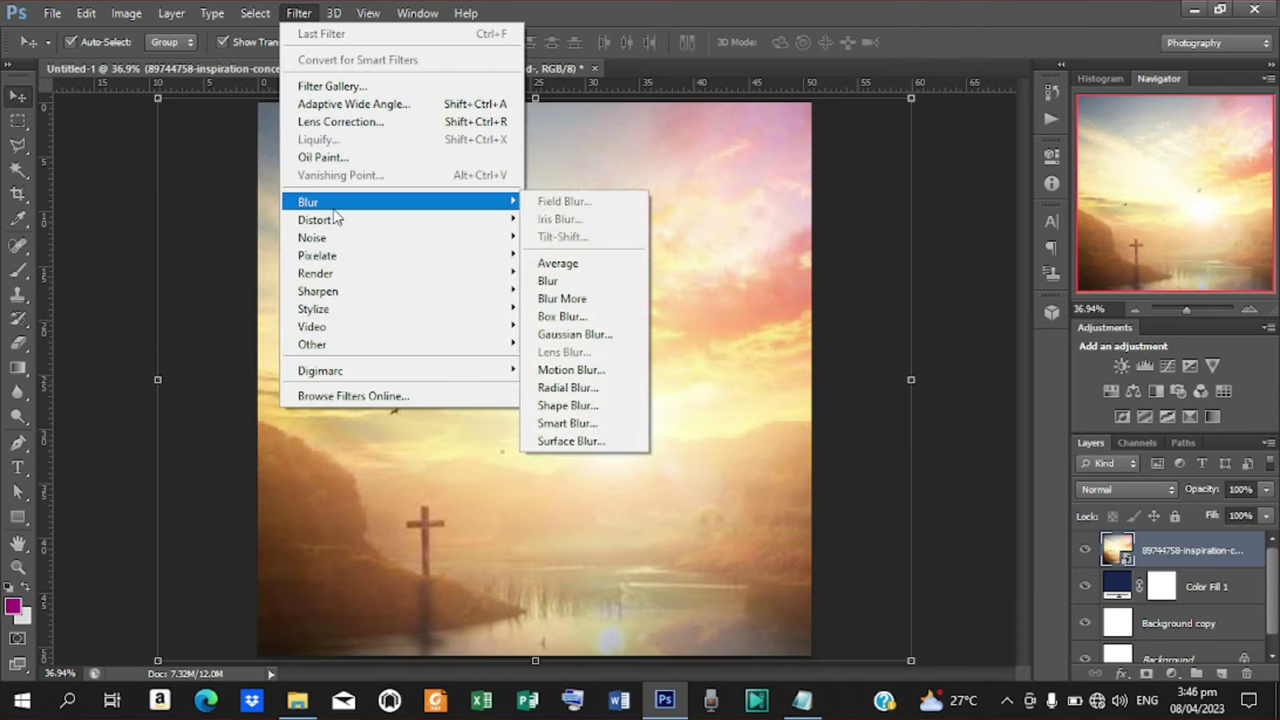
pyautogui.click(575, 334)
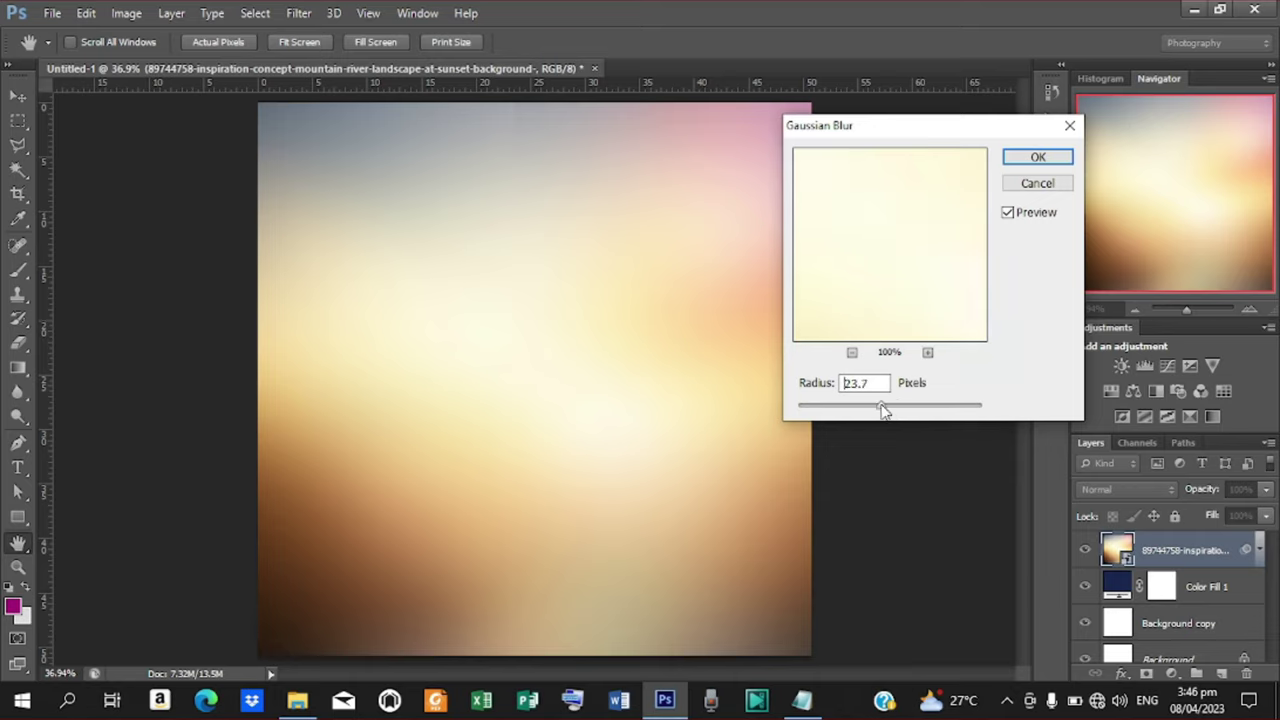
pyautogui.moveTo(878, 410); pyautogui.dragTo(878, 407)
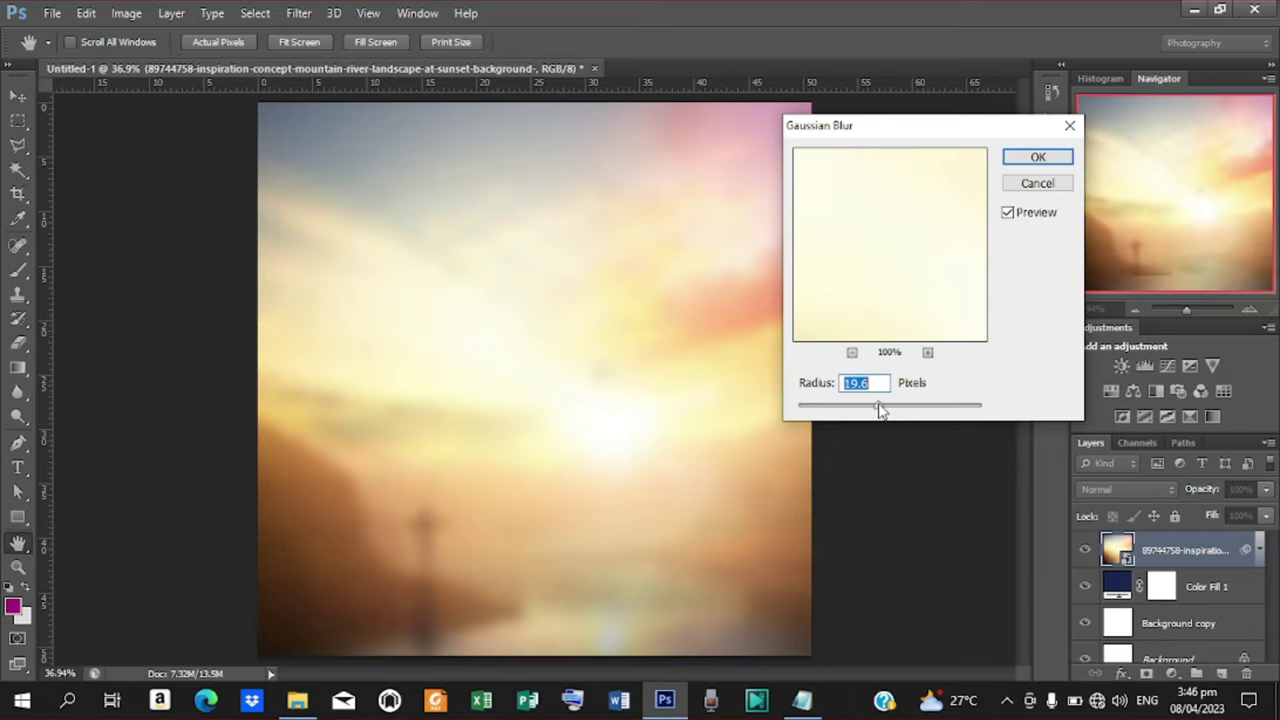
pyautogui.click(1033, 160)
pyautogui.press('v')
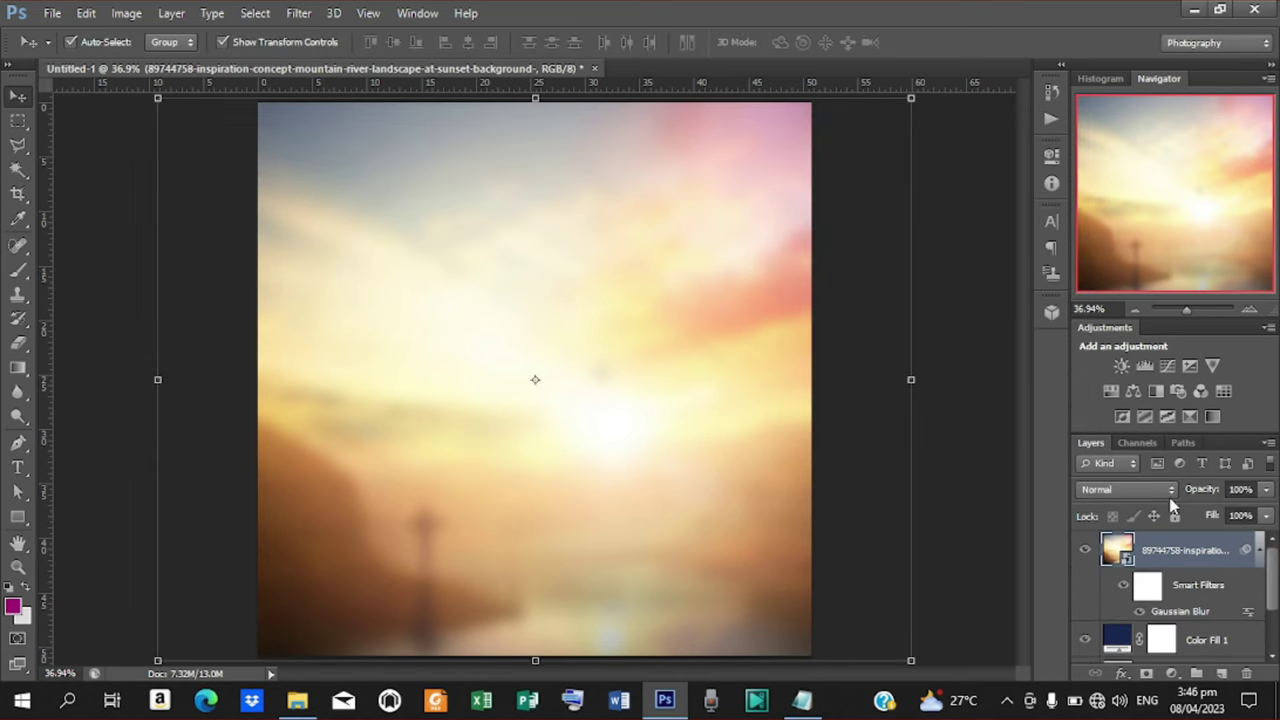
pyautogui.click(1168, 490)
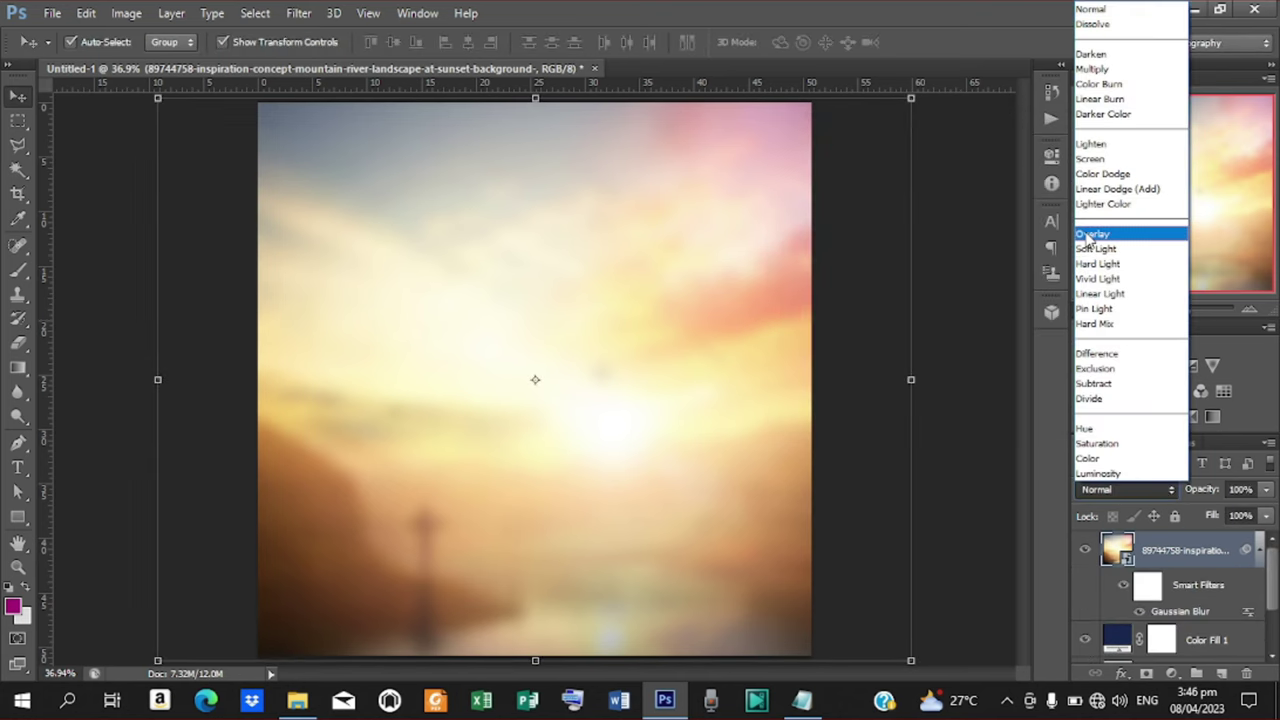
pyautogui.click(1092, 234)
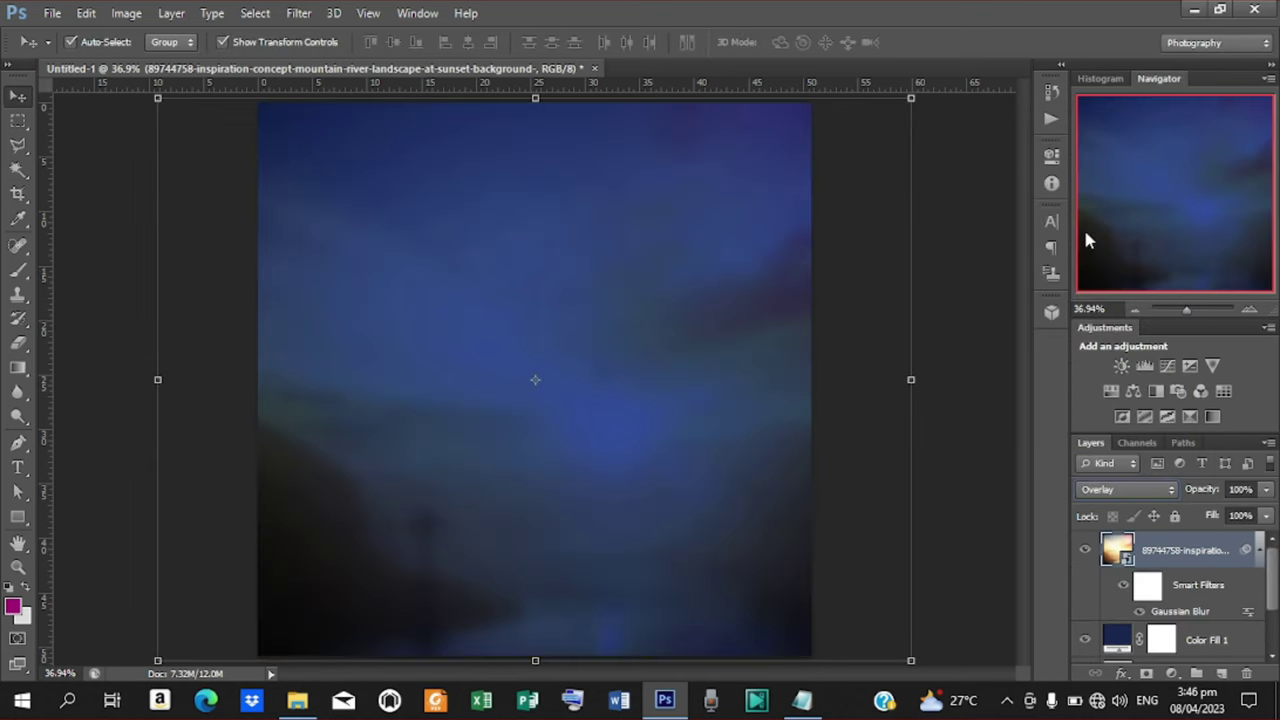
pyautogui.click(50, 13)
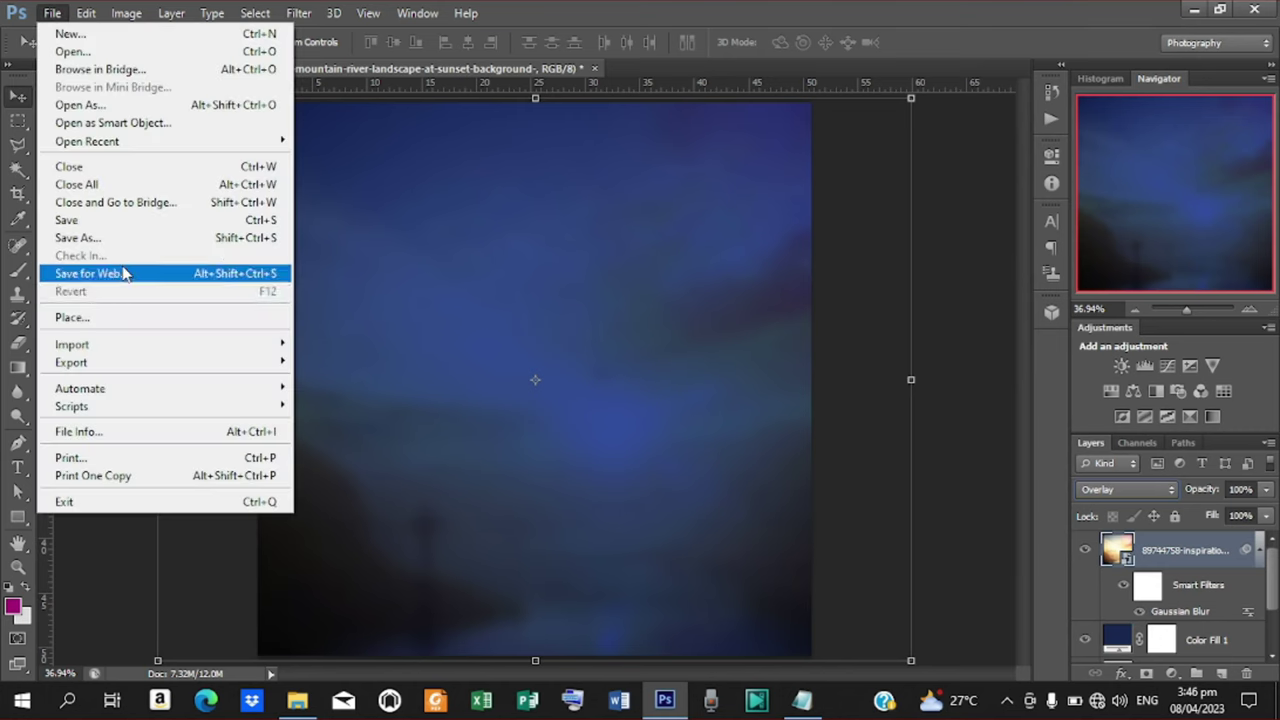
# Place the rock-band concert photo, enlarged to about 140% and moved up
pyautogui.click(120, 316)
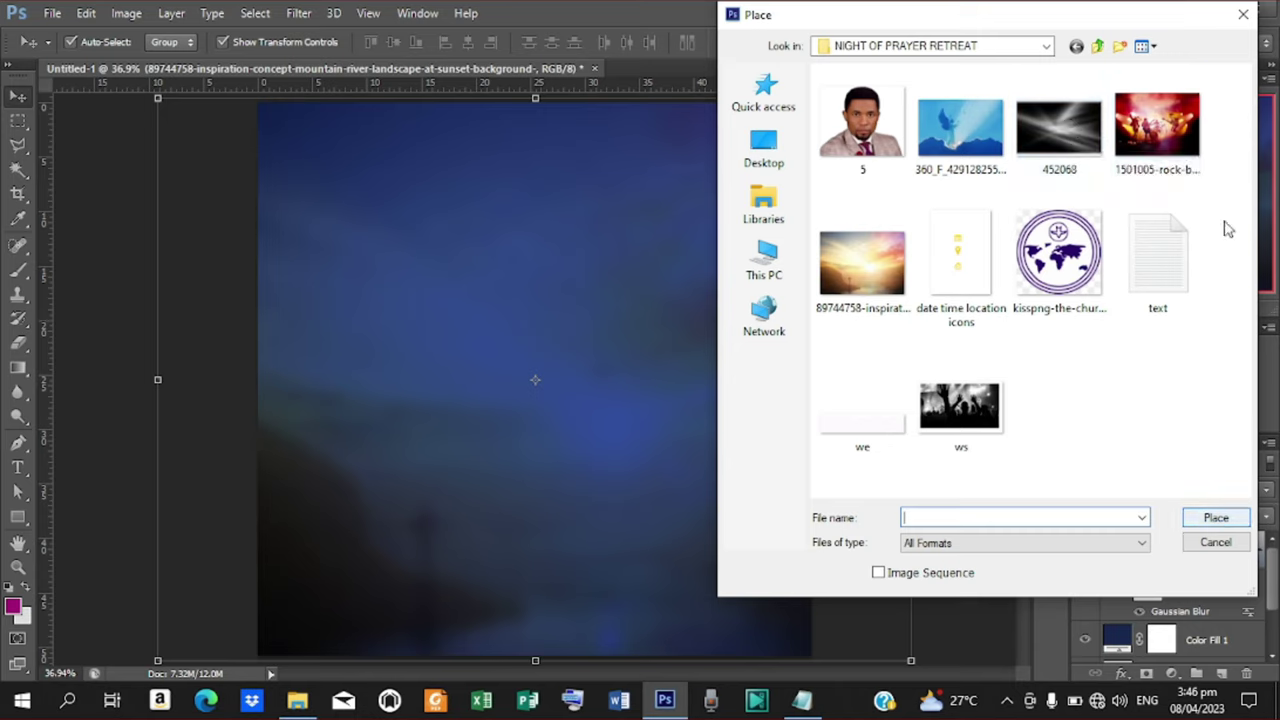
pyautogui.click(1163, 170)
pyautogui.click(1207, 517)
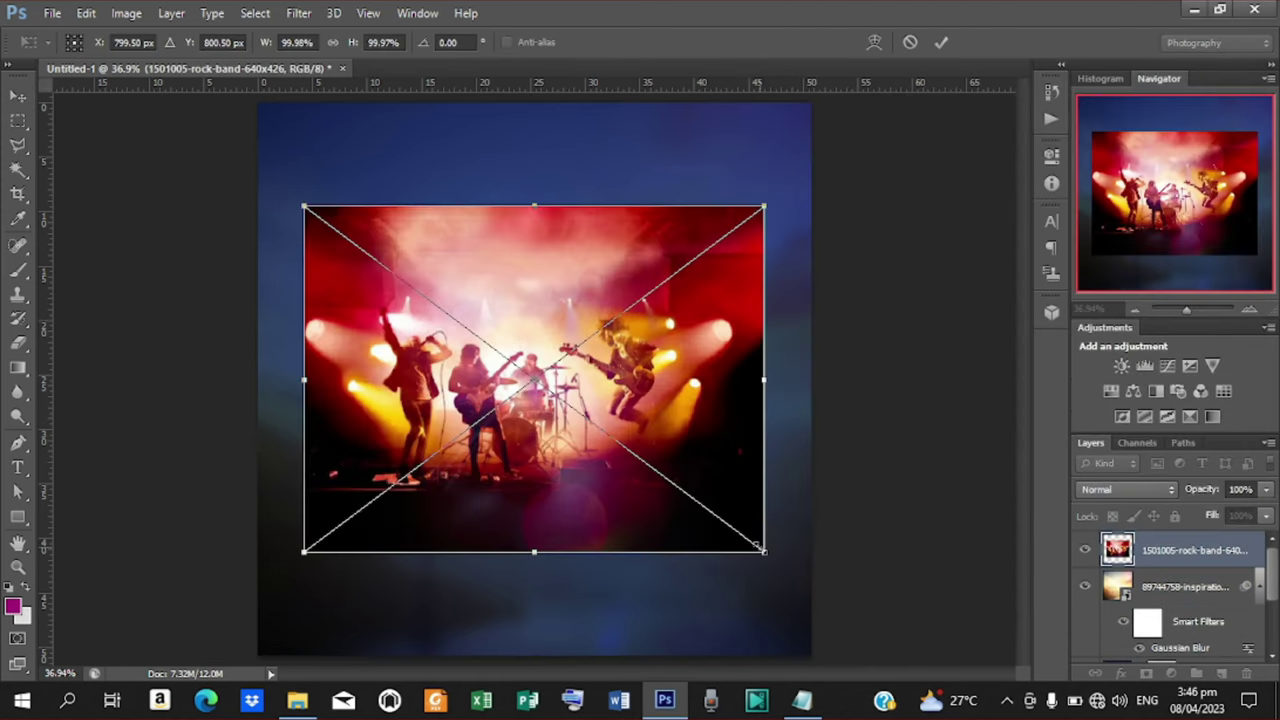
pyautogui.moveTo(763, 550); pyautogui.dragTo(857, 620)
pyautogui.moveTo(677, 571); pyautogui.dragTo(668, 486)
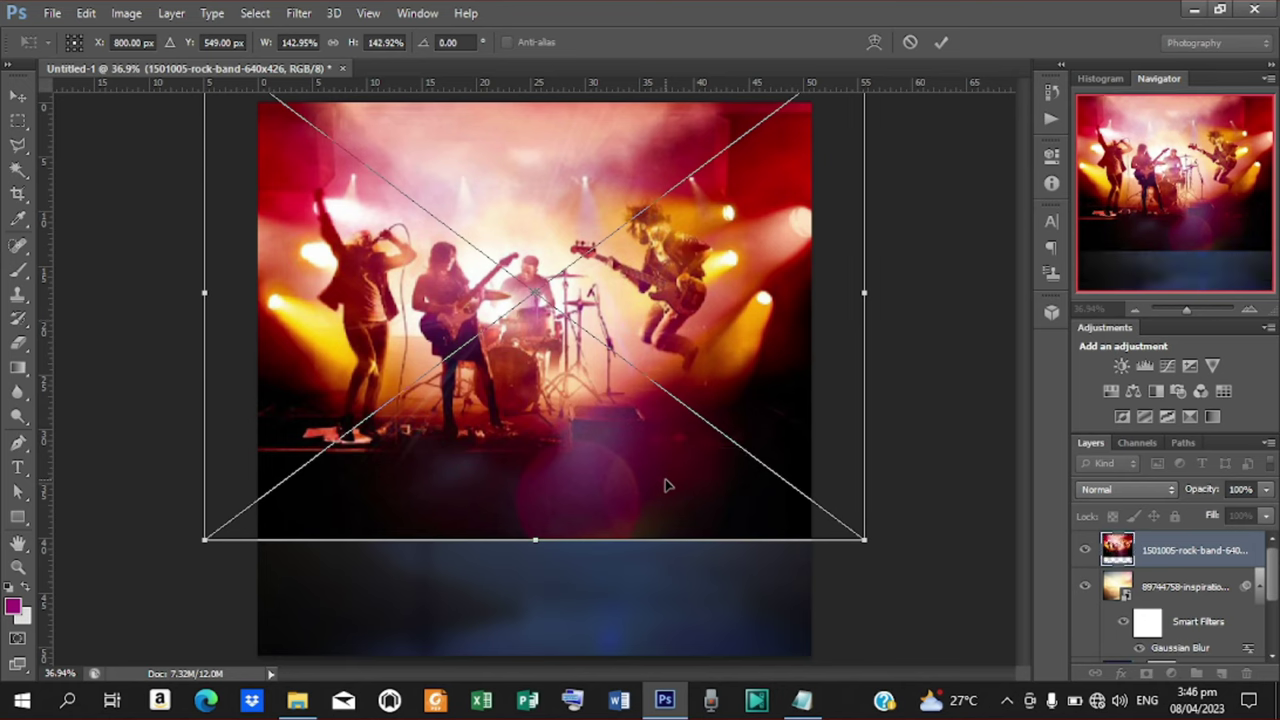
pyautogui.click(942, 41)
# Blur the rock-band photo with a 16 px Gaussian blur and set it to Overlay
pyautogui.click(298, 13)
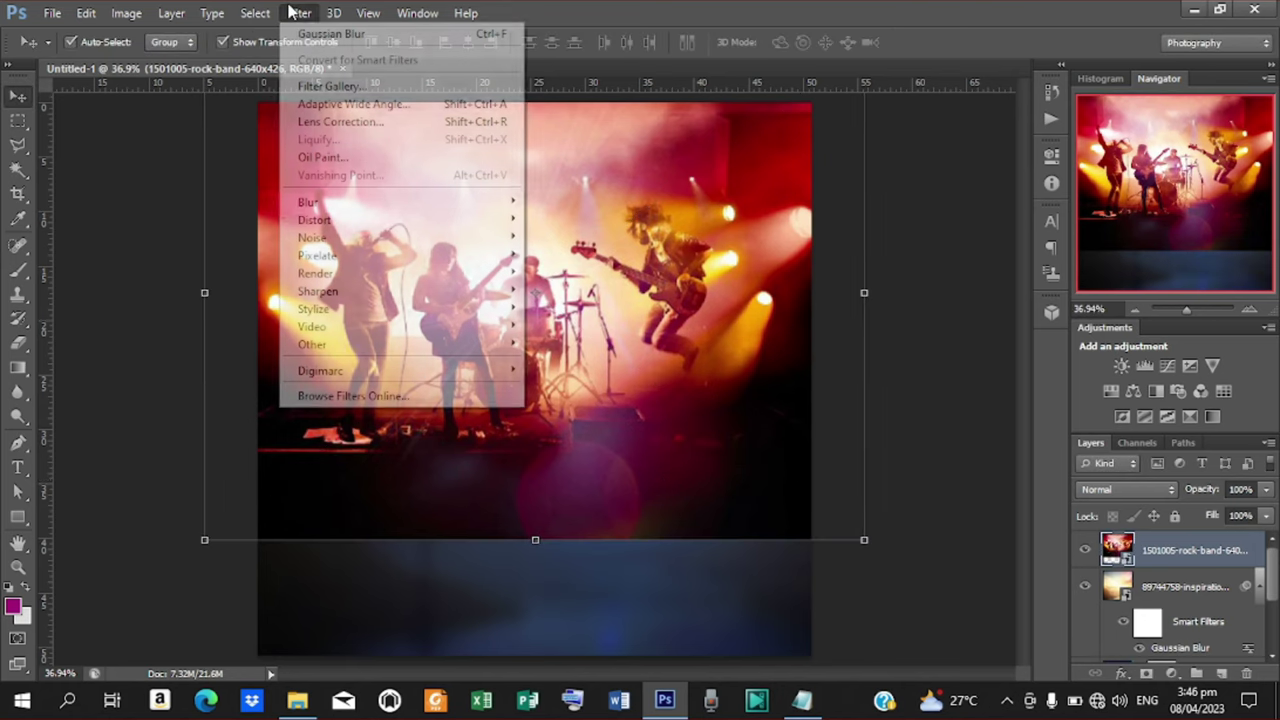
pyautogui.moveTo(394, 207)
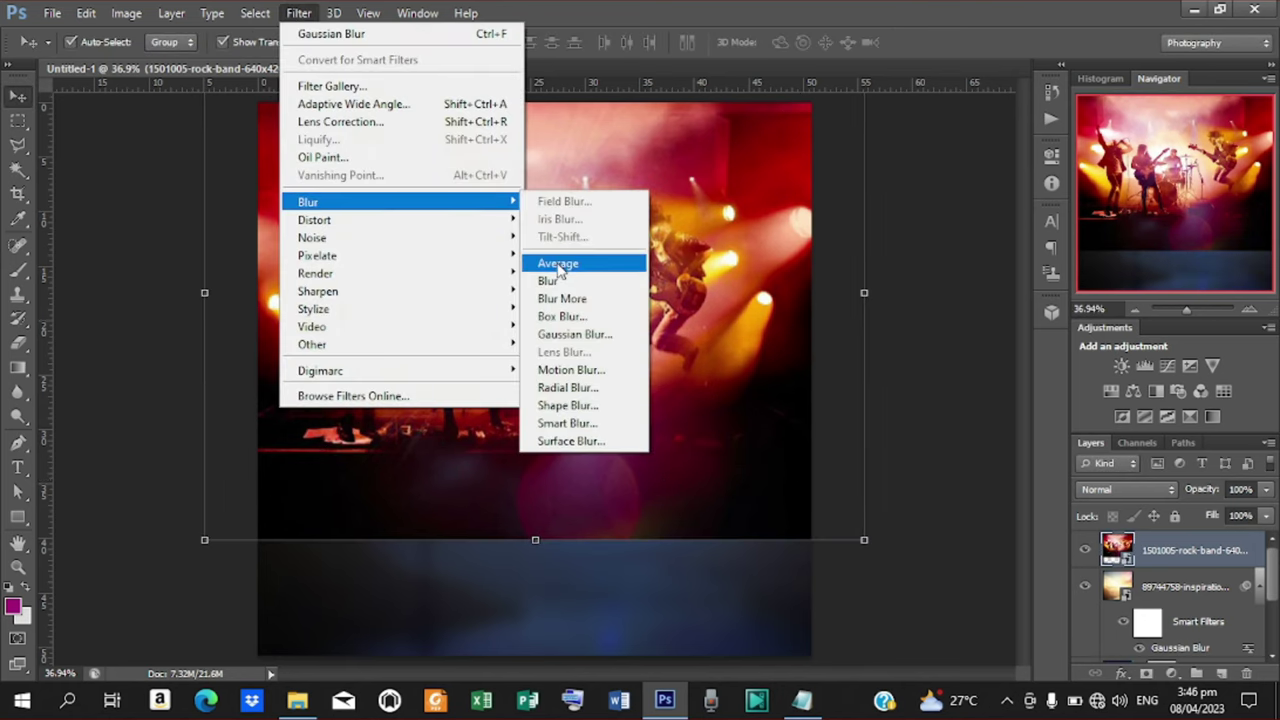
pyautogui.click(575, 334)
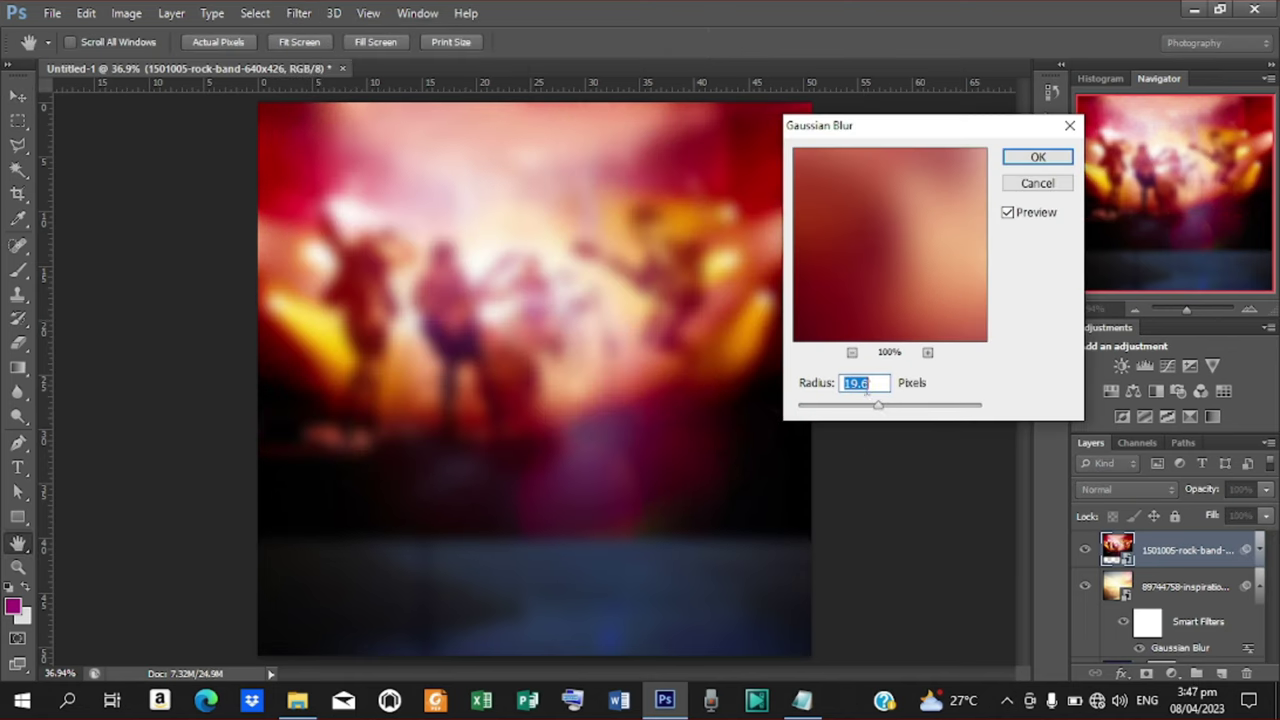
pyautogui.write('16')
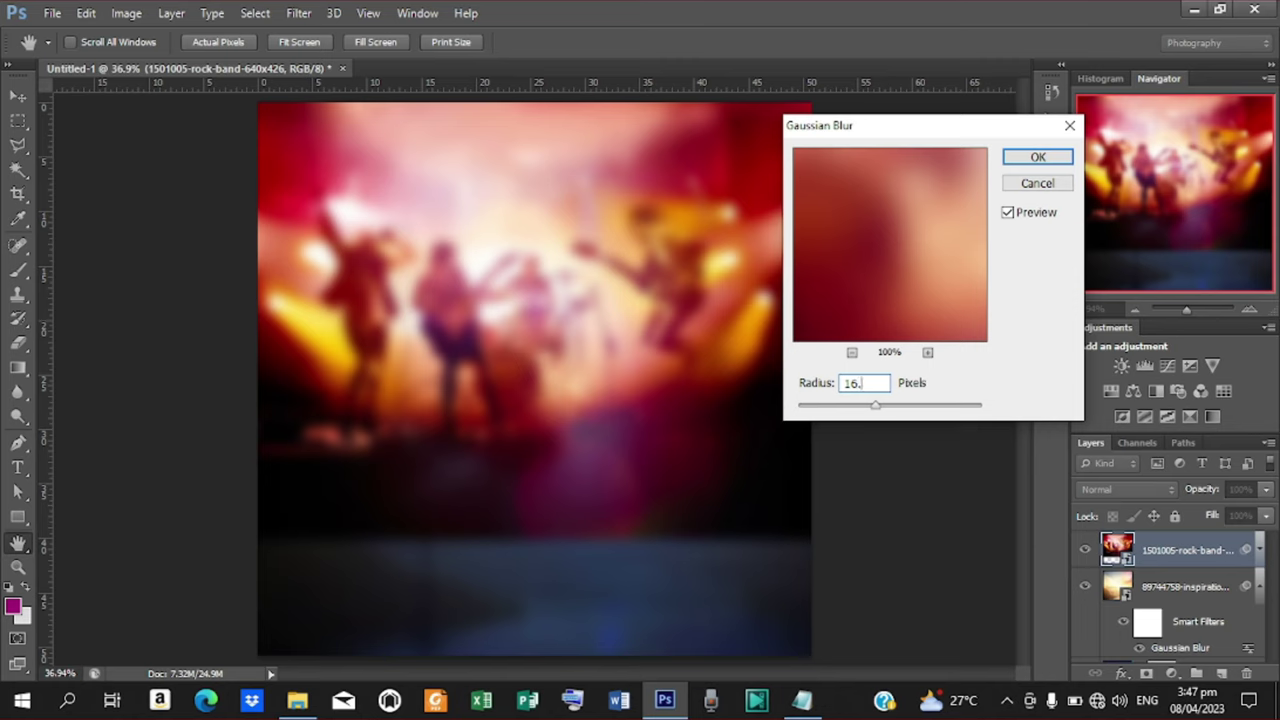
pyautogui.write('.0')
pyautogui.press('Return')
pyautogui.press('v')
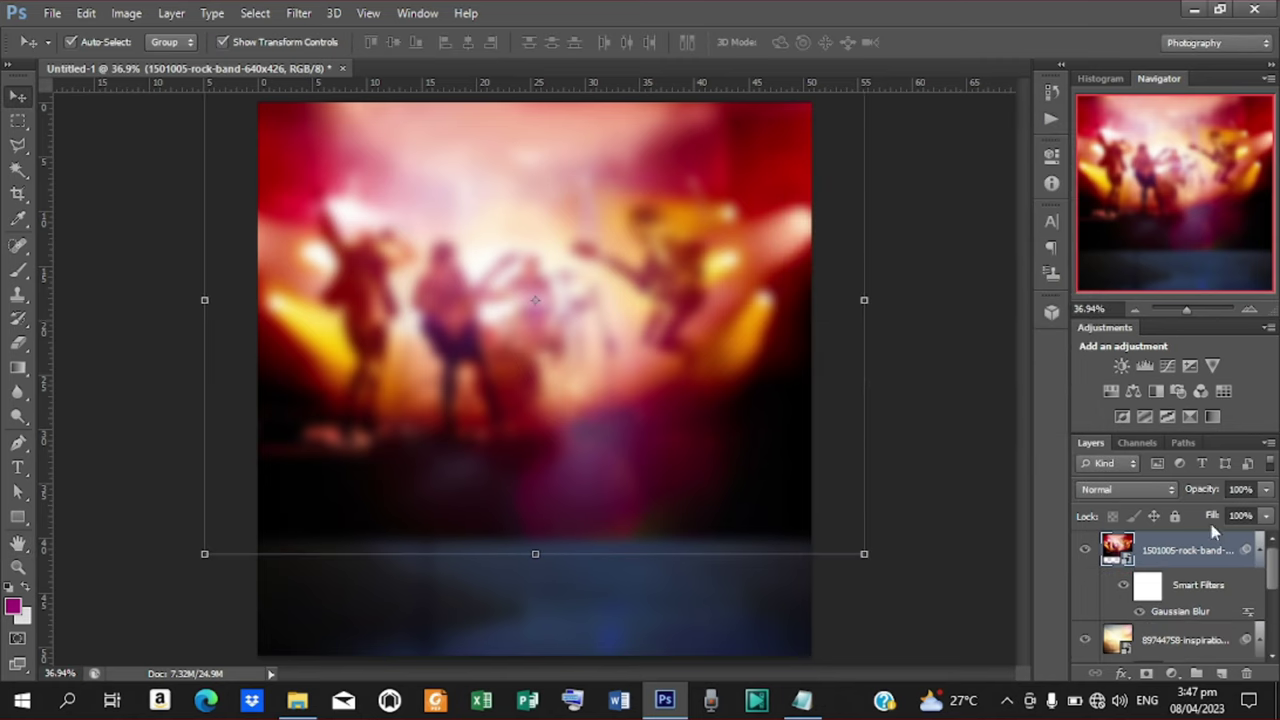
pyautogui.click(1168, 490)
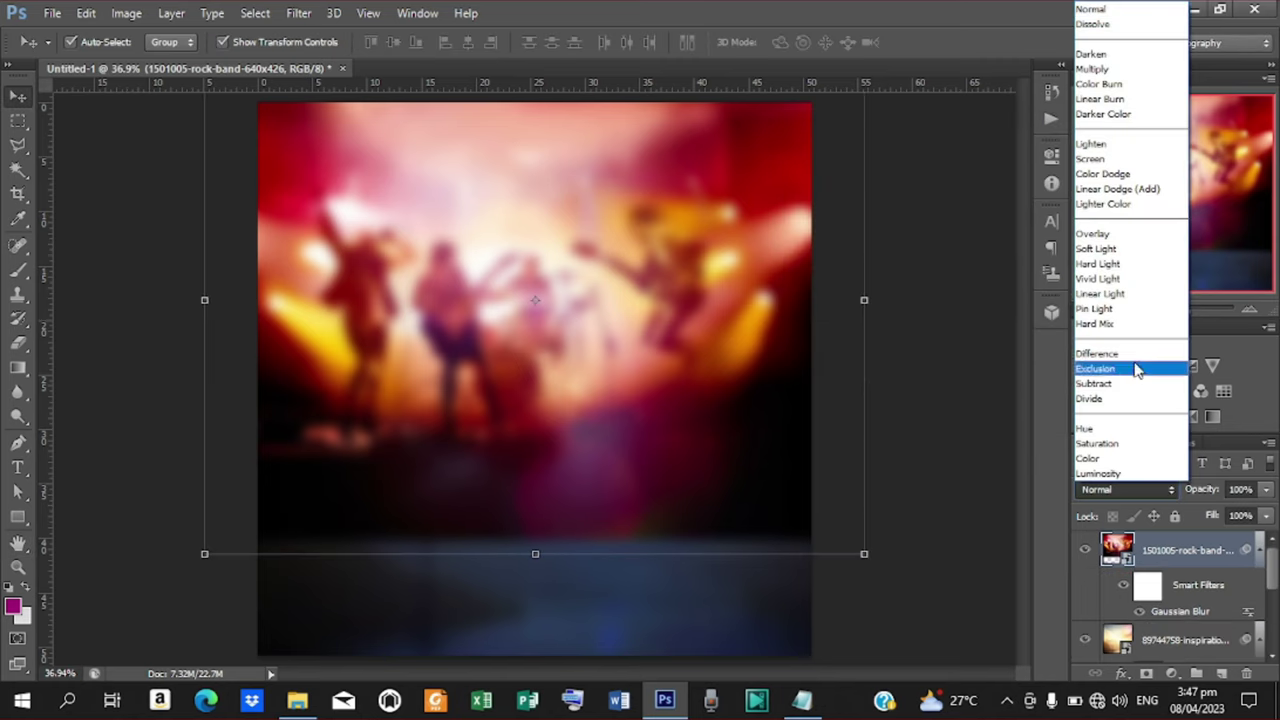
pyautogui.click(1105, 236)
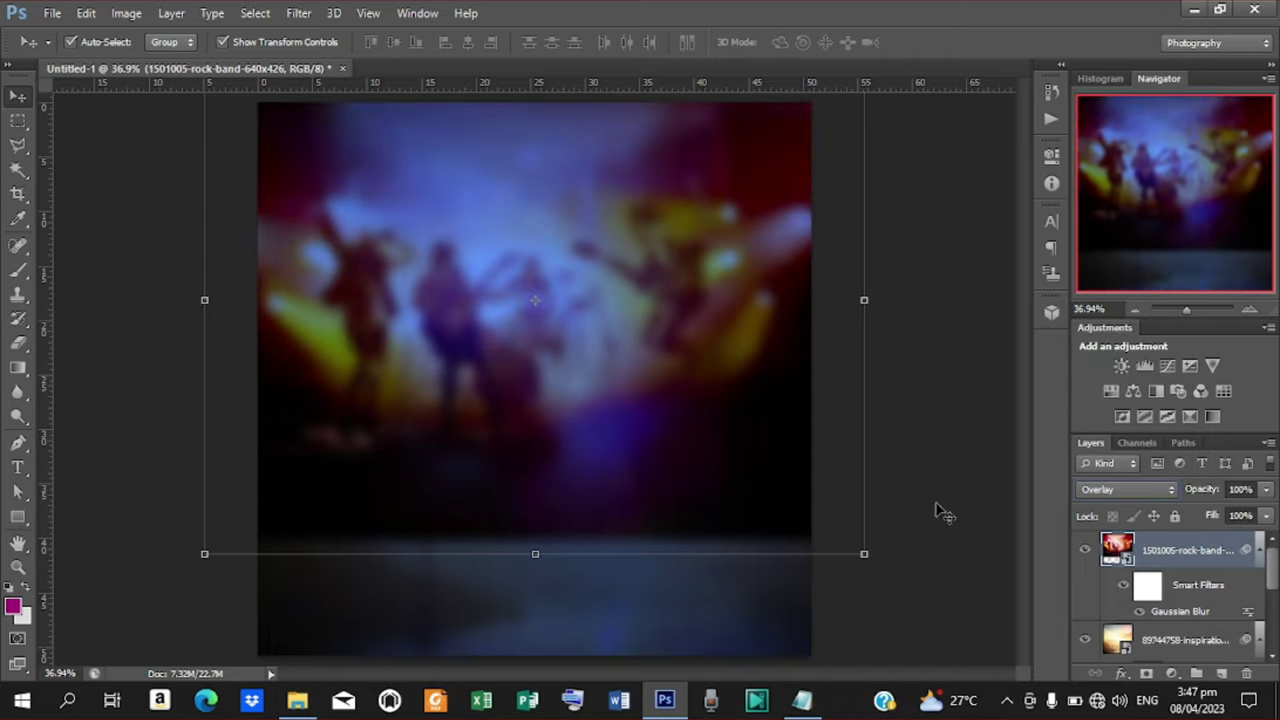
# Add a layer mask and paint out the photo's lower floor area in black
pyautogui.click(1145, 673)
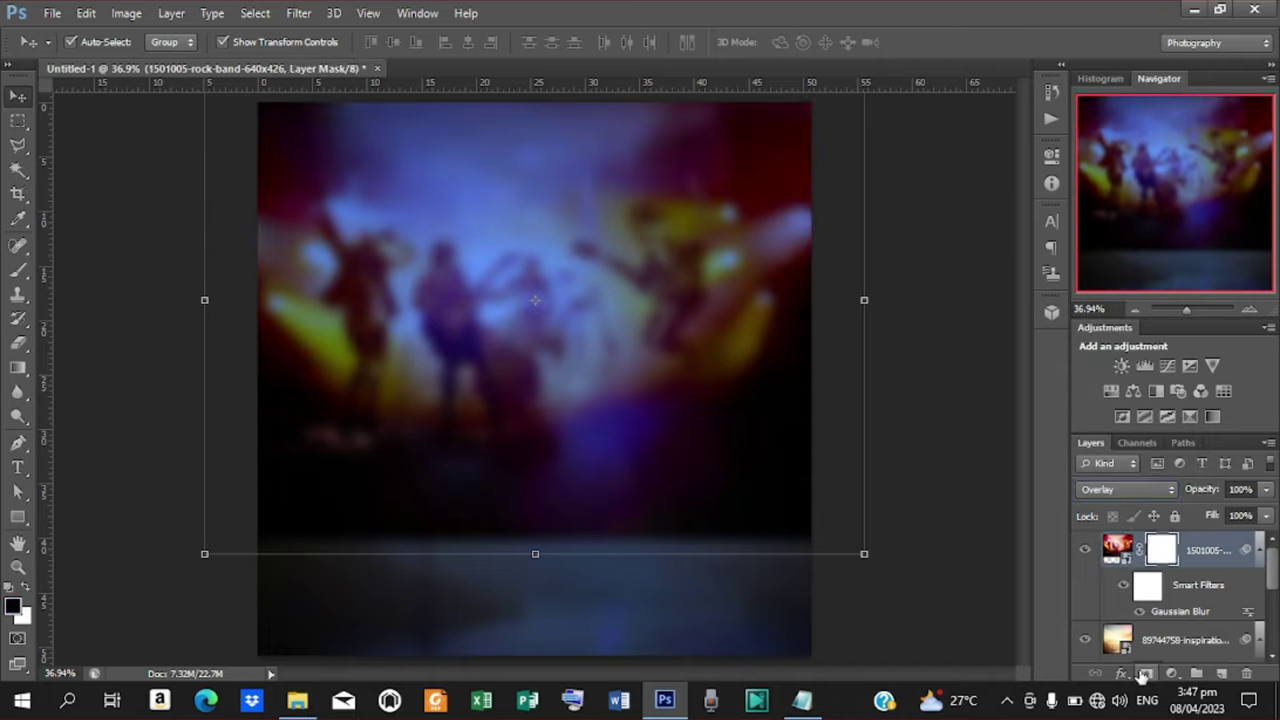
pyautogui.press('b')
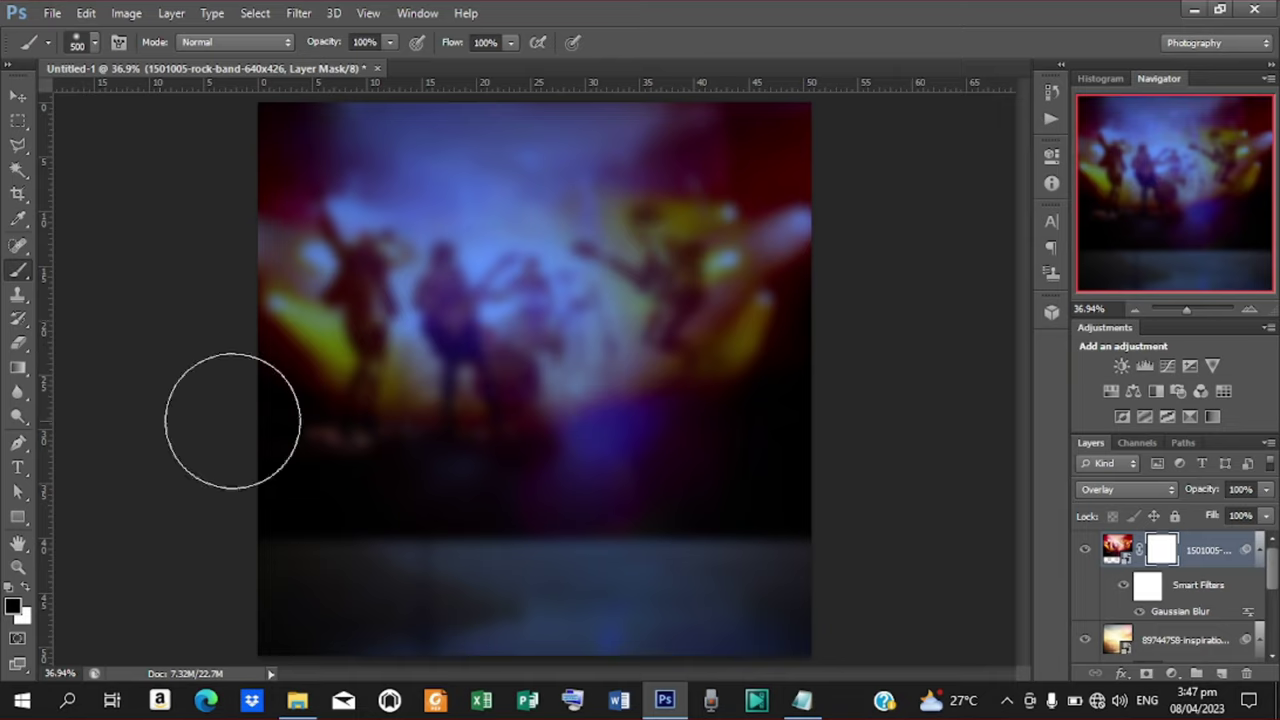
pyautogui.moveTo(834, 557)
pyautogui.mouseDown()
pyautogui.moveTo(489, 586)
pyautogui.moveTo(804, 579)
pyautogui.moveTo(338, 540)
pyautogui.moveTo(380, 561)
pyautogui.moveTo(289, 540)
pyautogui.moveTo(214, 497)
pyautogui.moveTo(502, 524)
pyautogui.moveTo(688, 518)
pyautogui.moveTo(765, 495)
pyautogui.moveTo(435, 507)
pyautogui.moveTo(470, 513)
pyautogui.moveTo(302, 495)
pyautogui.mouseUp()
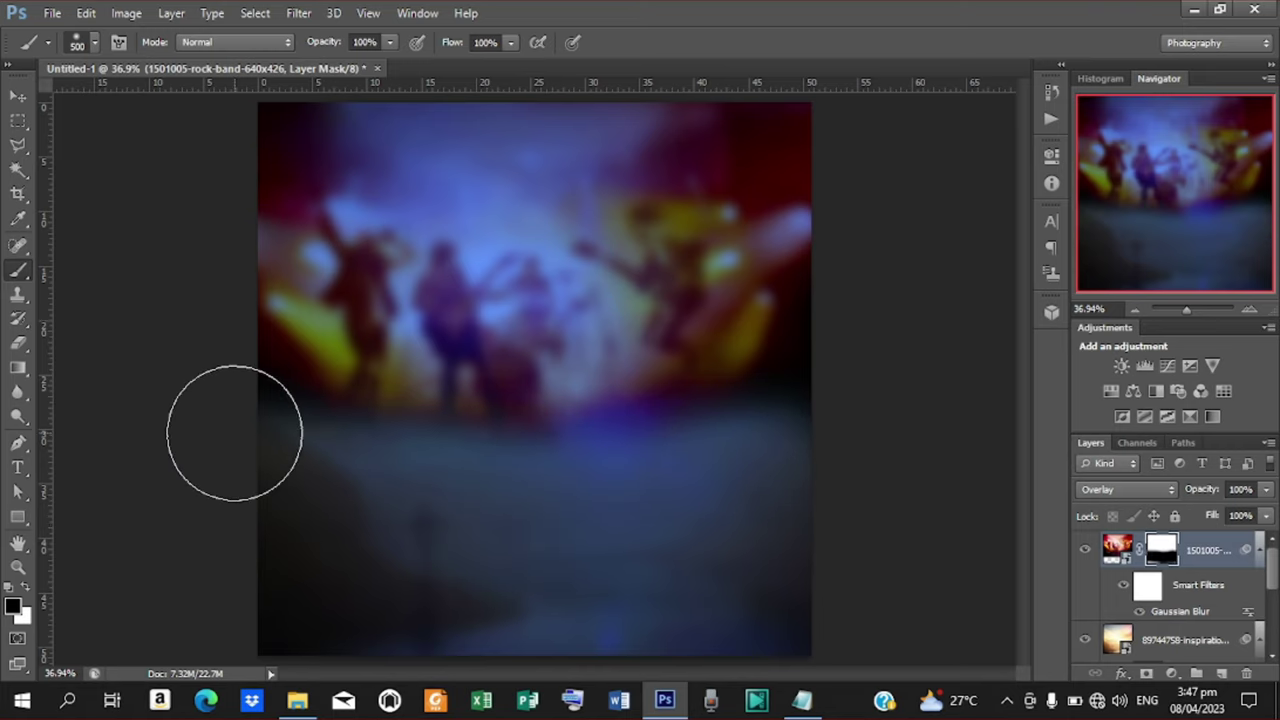
pyautogui.click(18, 96)
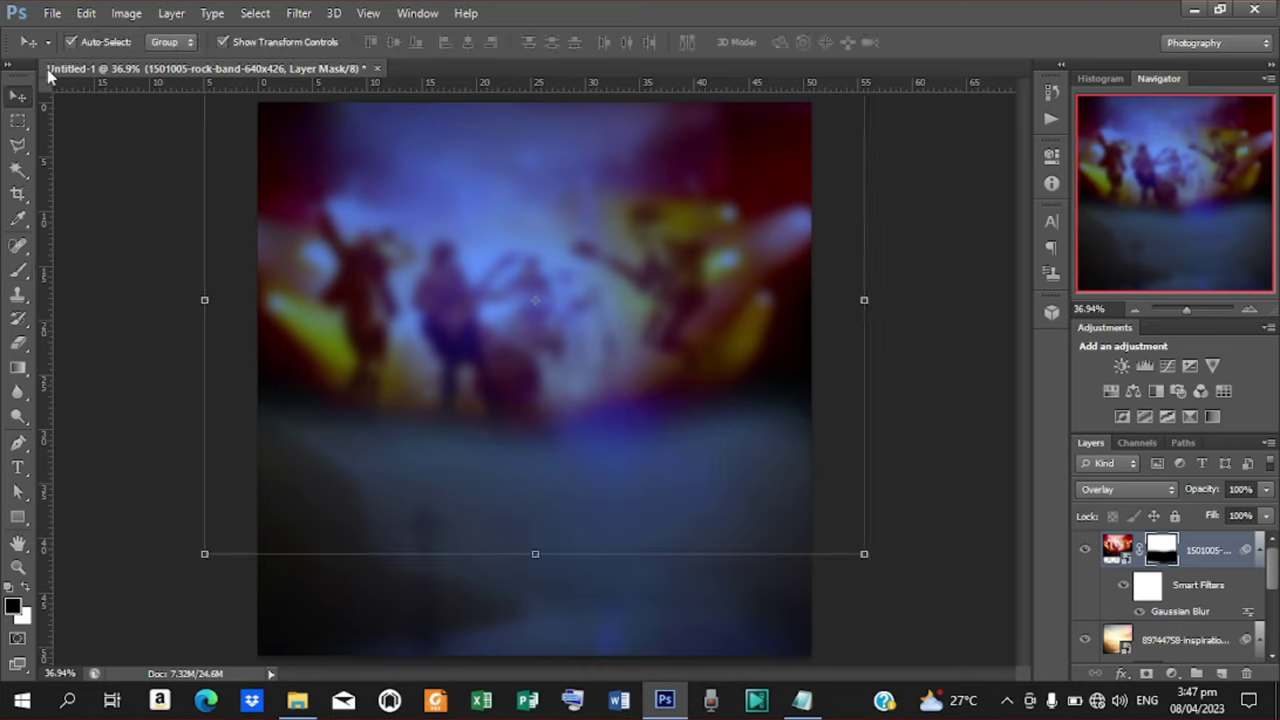
# Place the 452068 light-streak image, enlarged to about 149%
pyautogui.click(50, 13)
pyautogui.click(124, 318)
pyautogui.click(1065, 130)
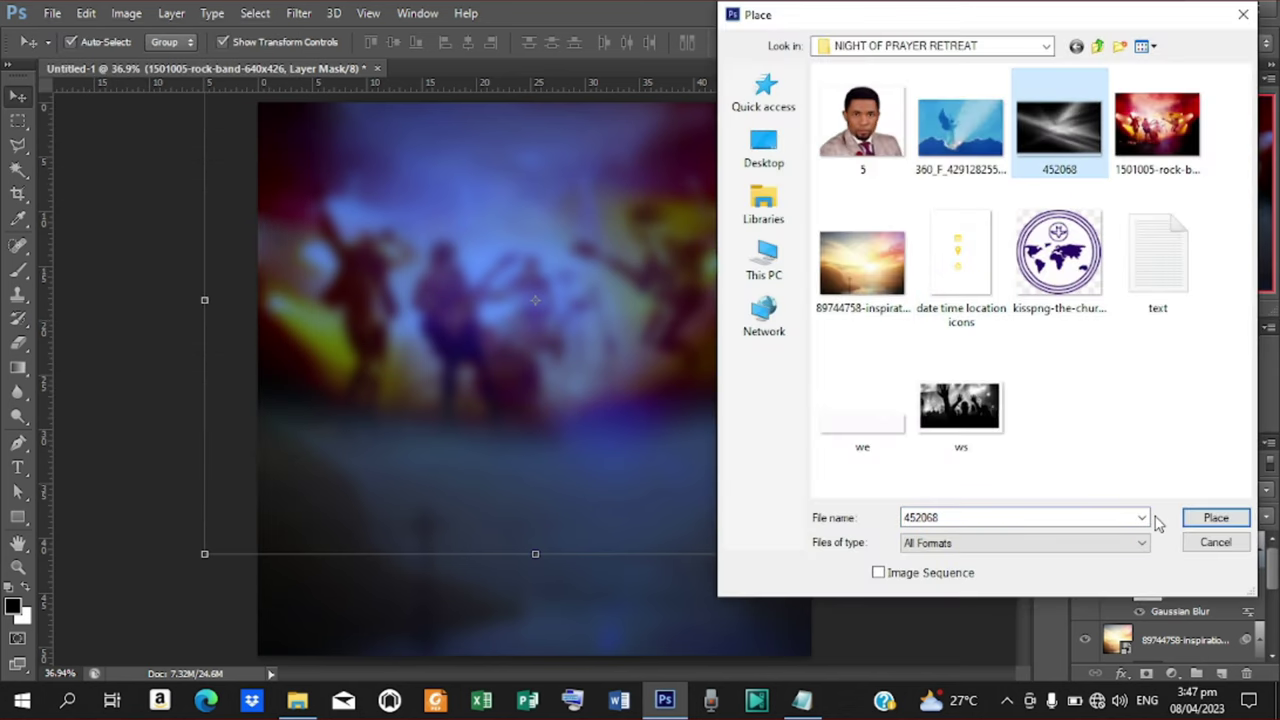
pyautogui.click(1198, 518)
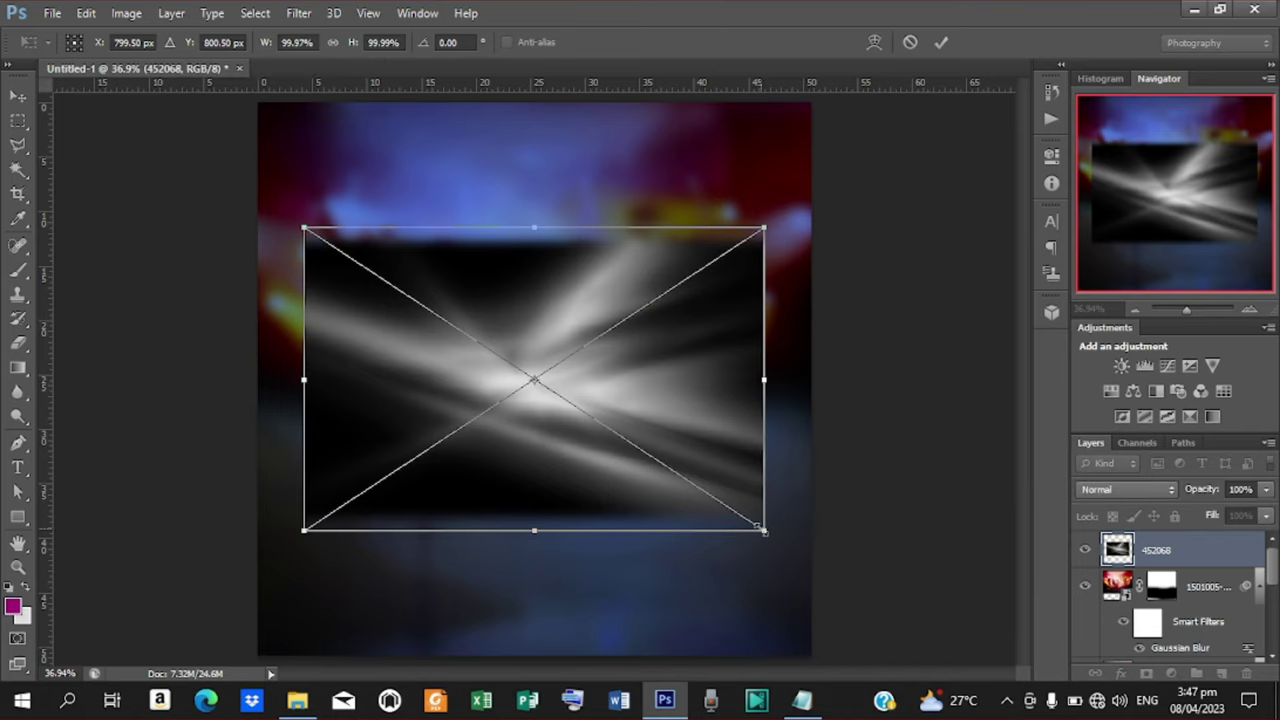
pyautogui.moveTo(760, 527); pyautogui.dragTo(874, 602)
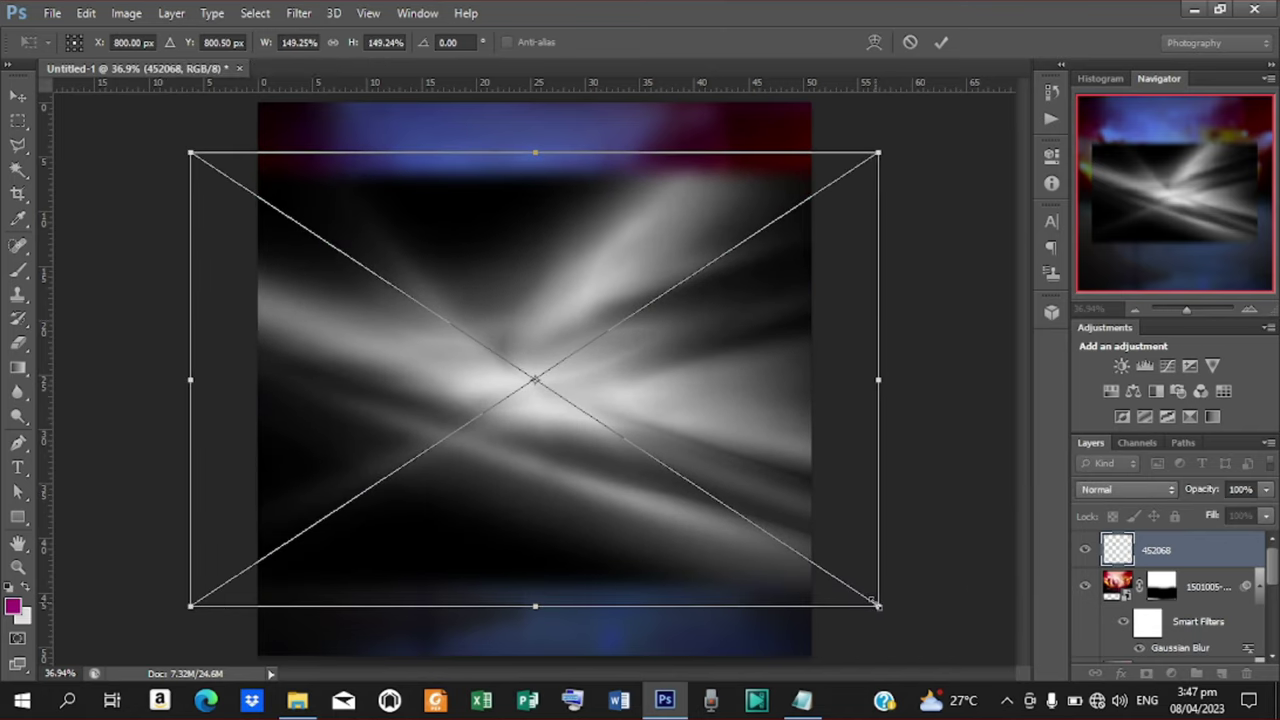
pyautogui.click(943, 45)
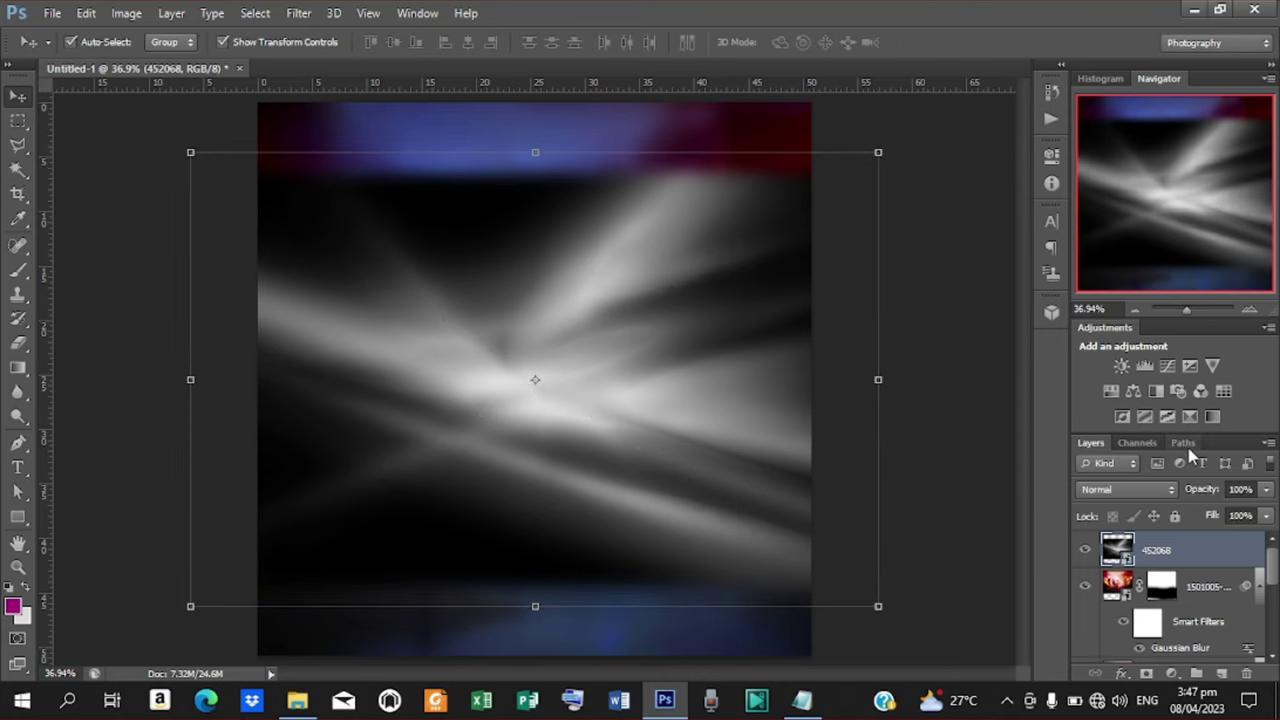
# Blend the streak layer as Soft Light and mask out its top and bottom bands
pyautogui.click(1170, 490)
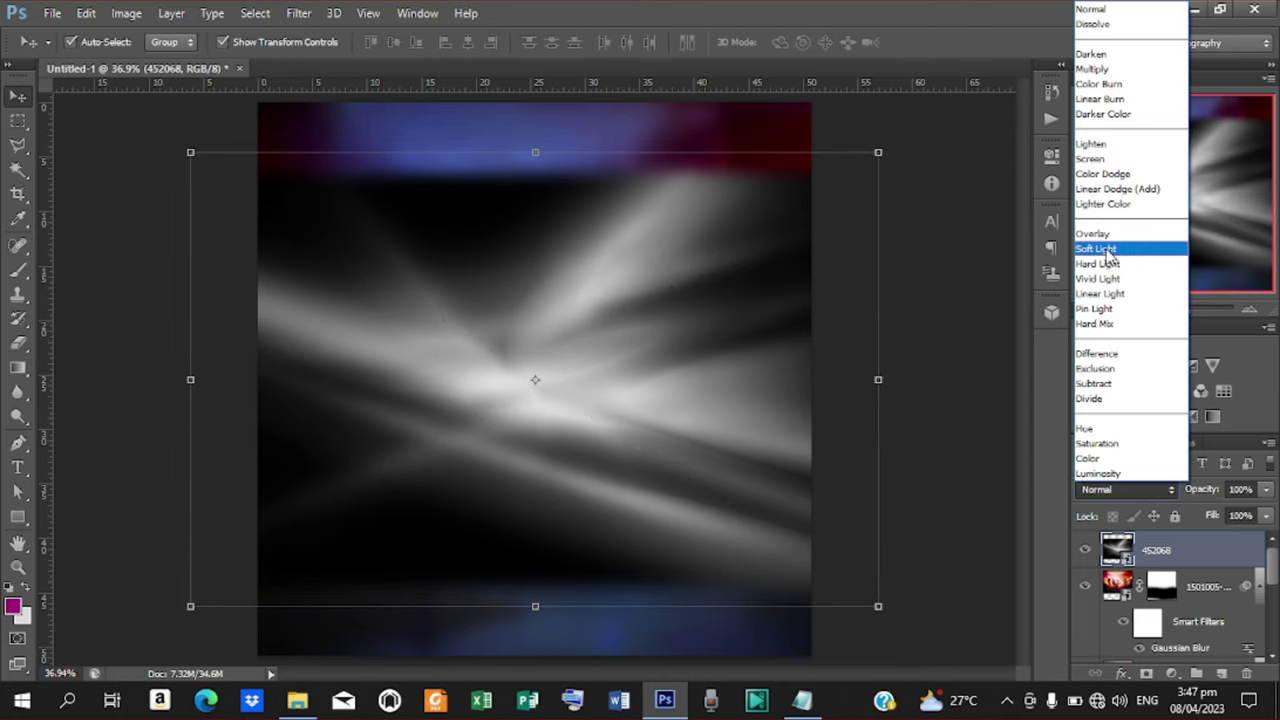
pyautogui.click(1104, 245)
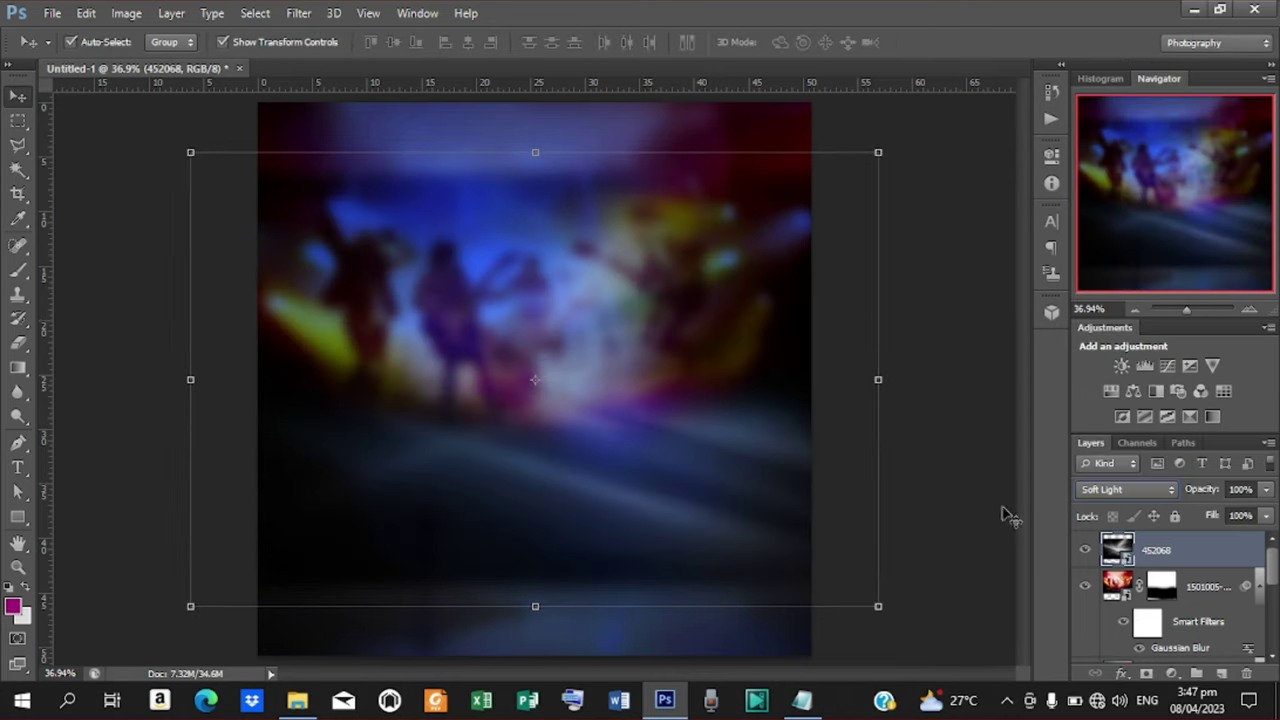
pyautogui.click(1146, 673)
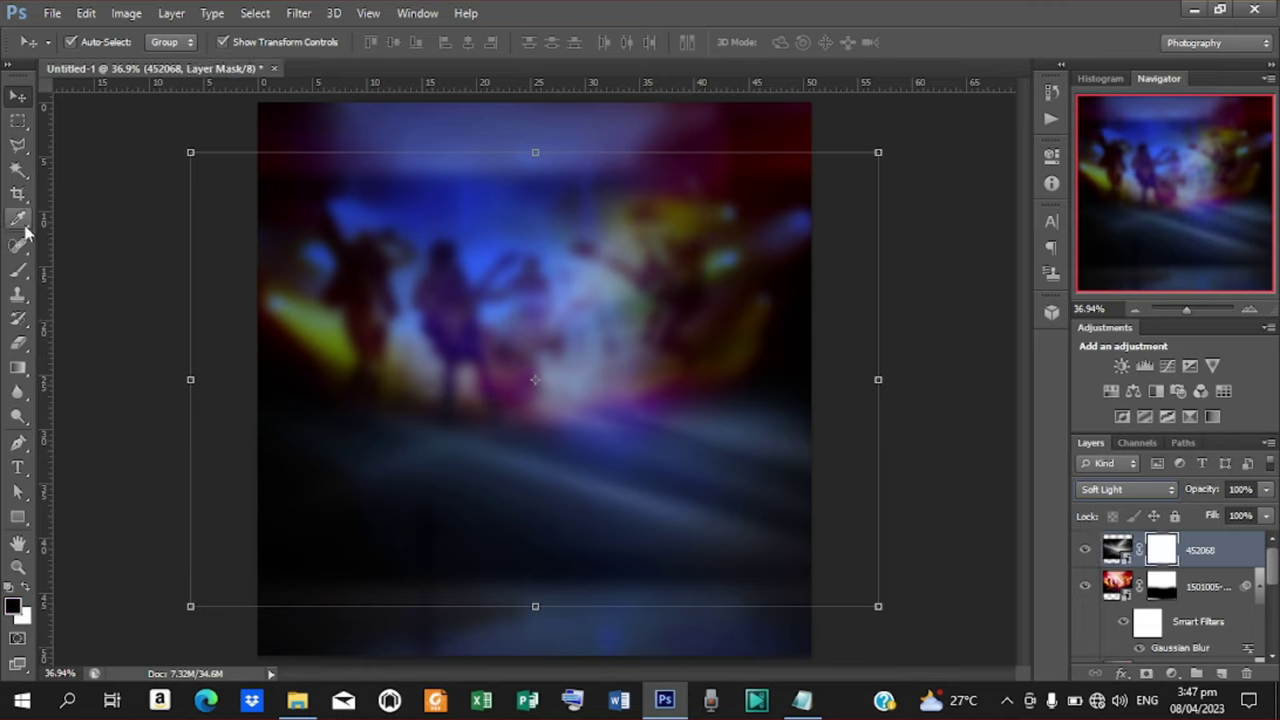
pyautogui.press('b')
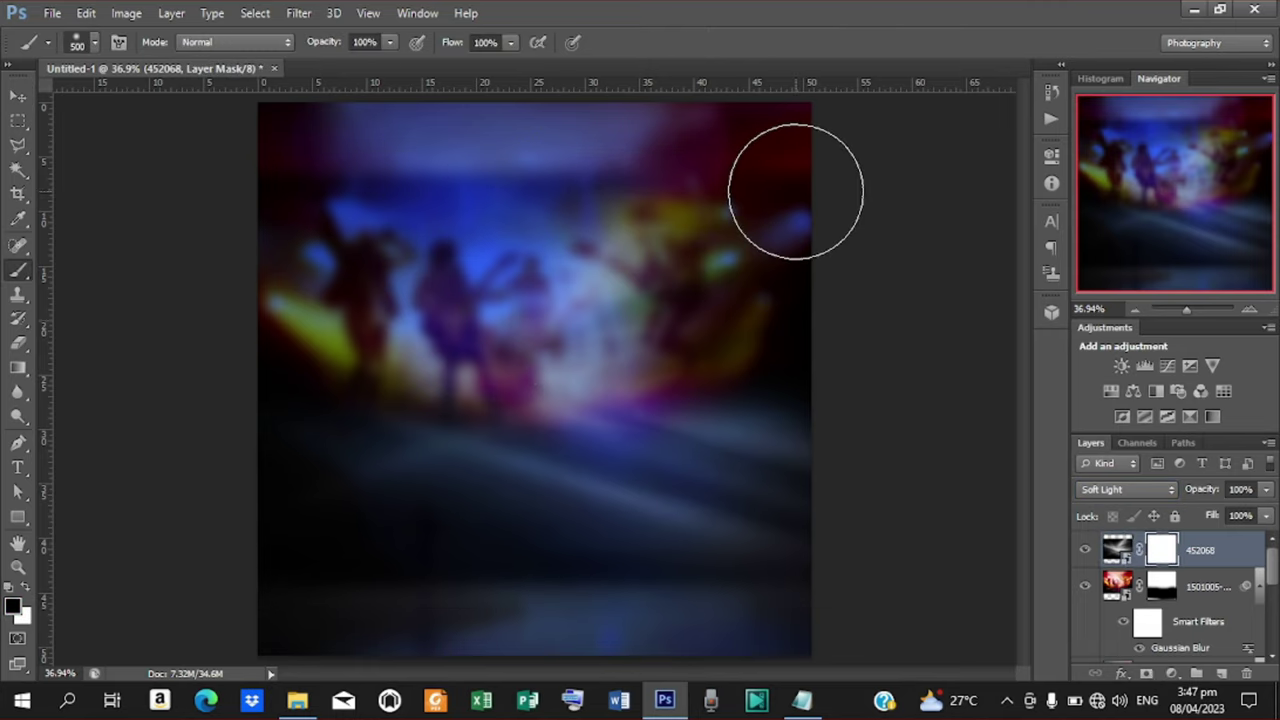
pyautogui.moveTo(791, 206); pyautogui.dragTo(213, 180)
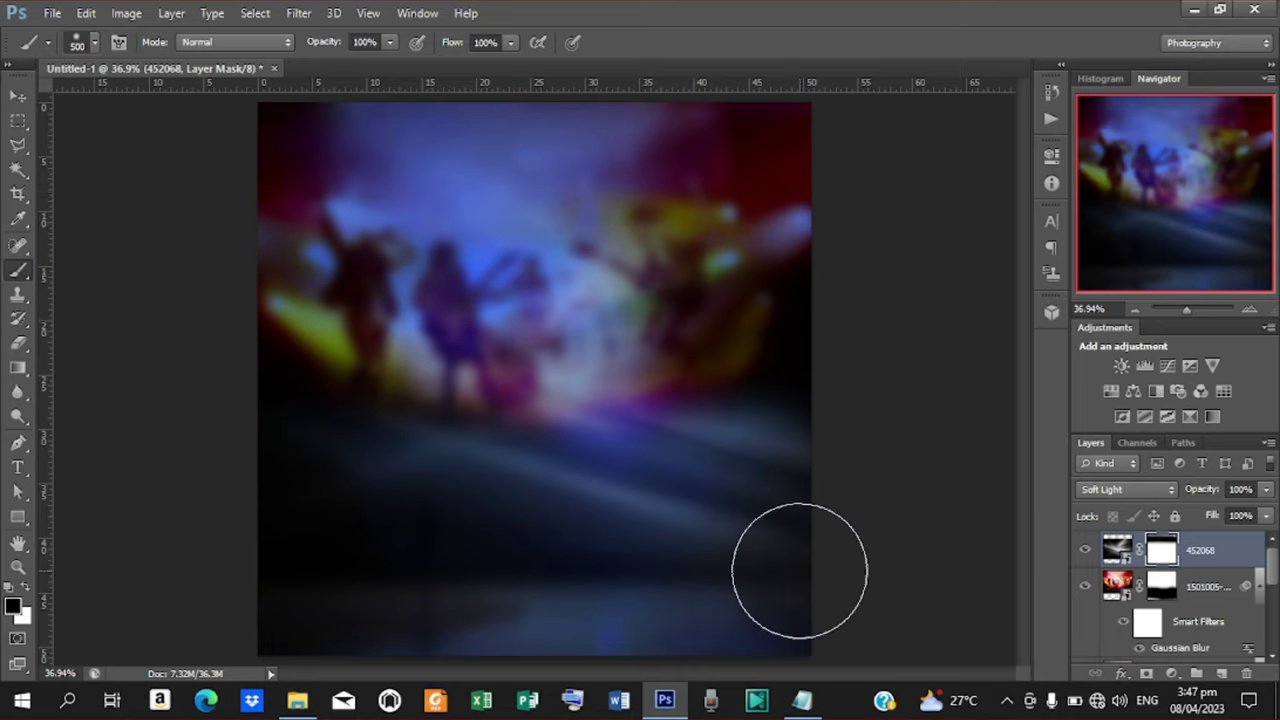
pyautogui.moveTo(805, 603); pyautogui.dragTo(120, 594)
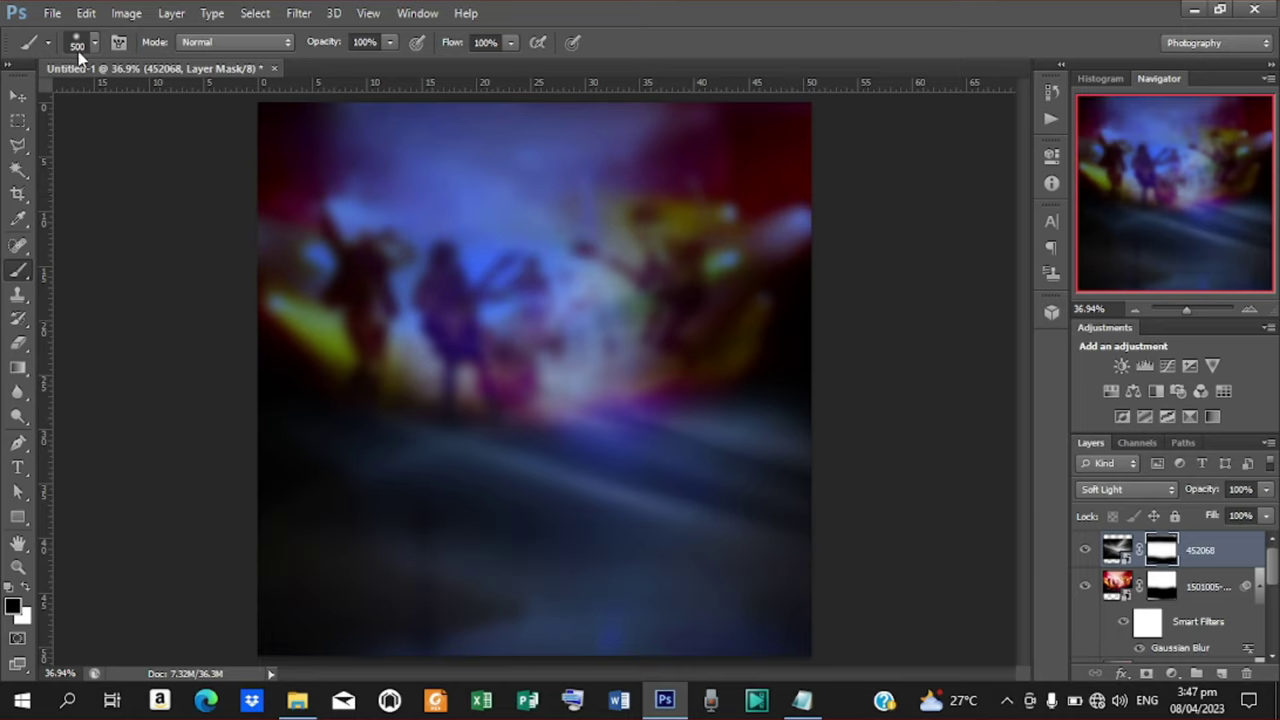
pyautogui.click(18, 94)
# Place the angel-and-clouds image, enlarged to fill the canvas and moved up
pyautogui.click(52, 13)
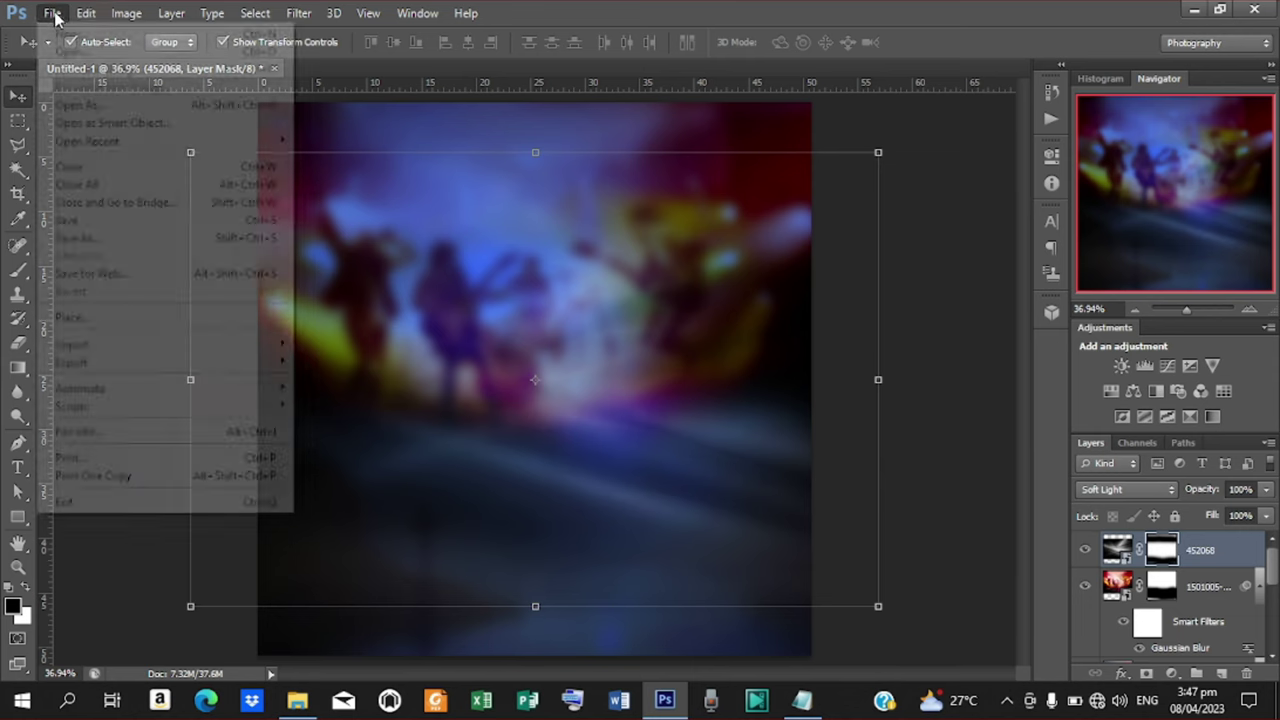
pyautogui.click(72, 317)
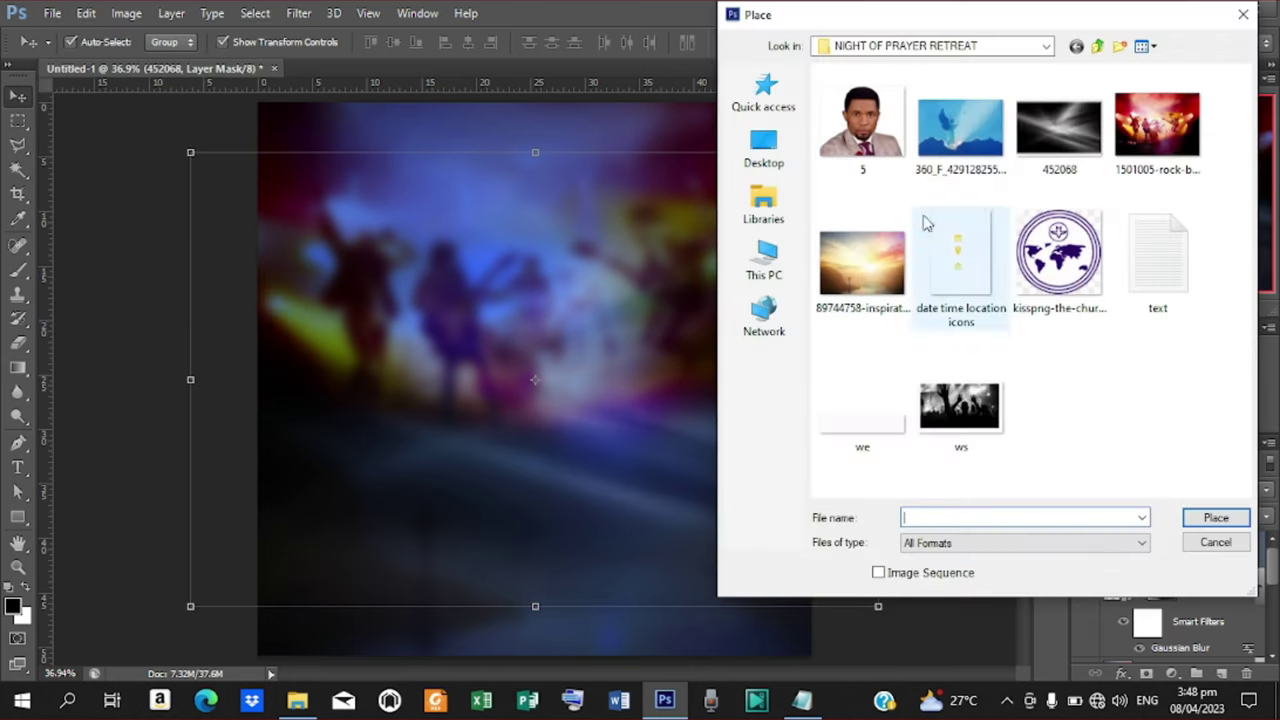
pyautogui.click(960, 140)
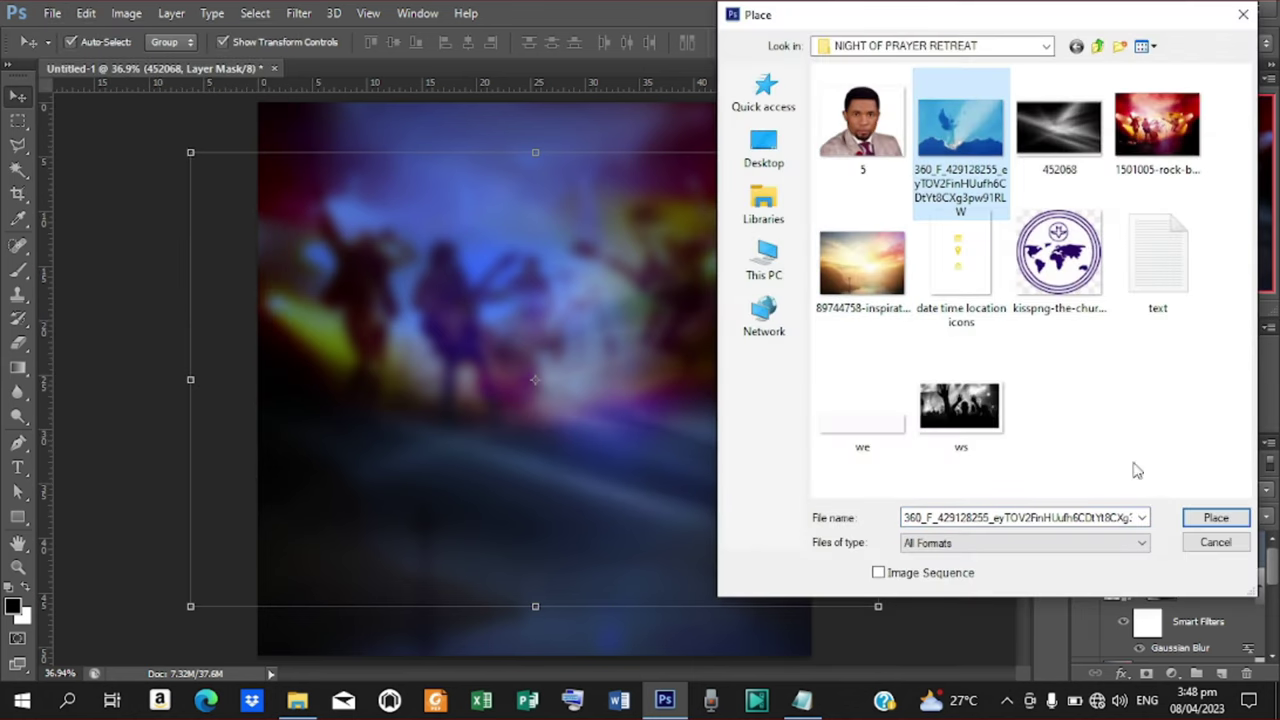
pyautogui.click(1213, 519)
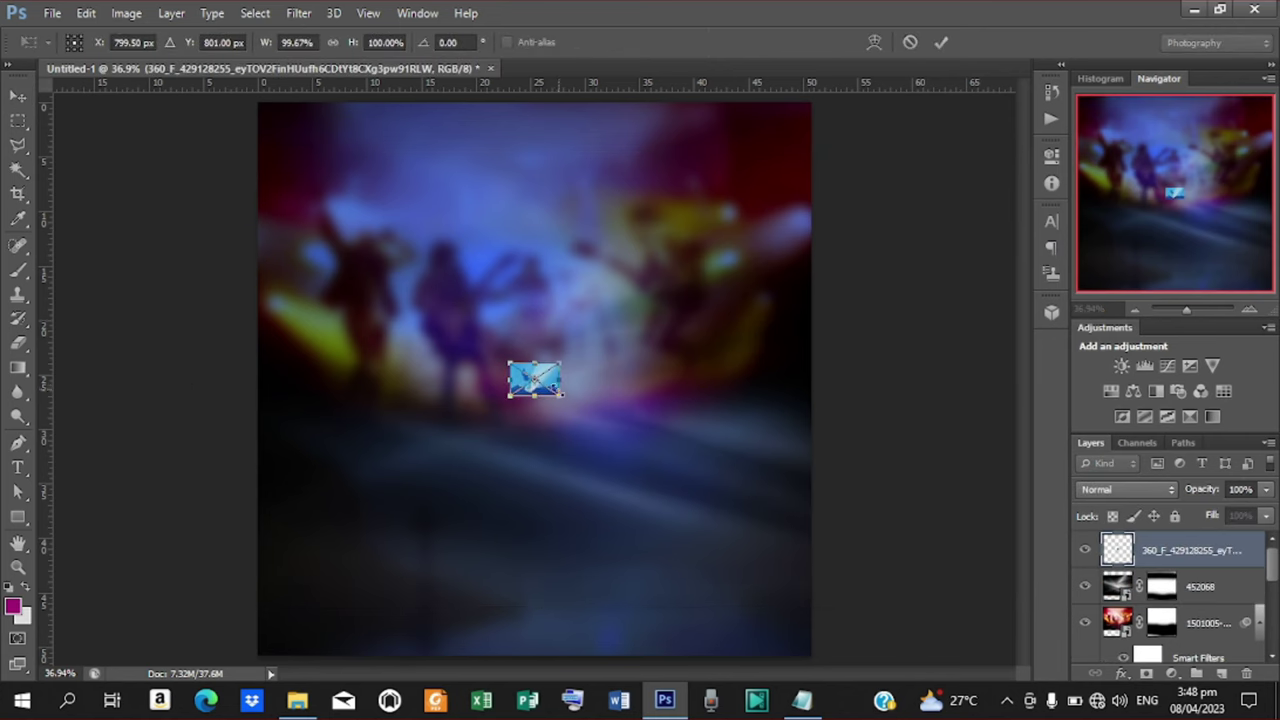
pyautogui.moveTo(561, 396); pyautogui.dragTo(1016, 613)
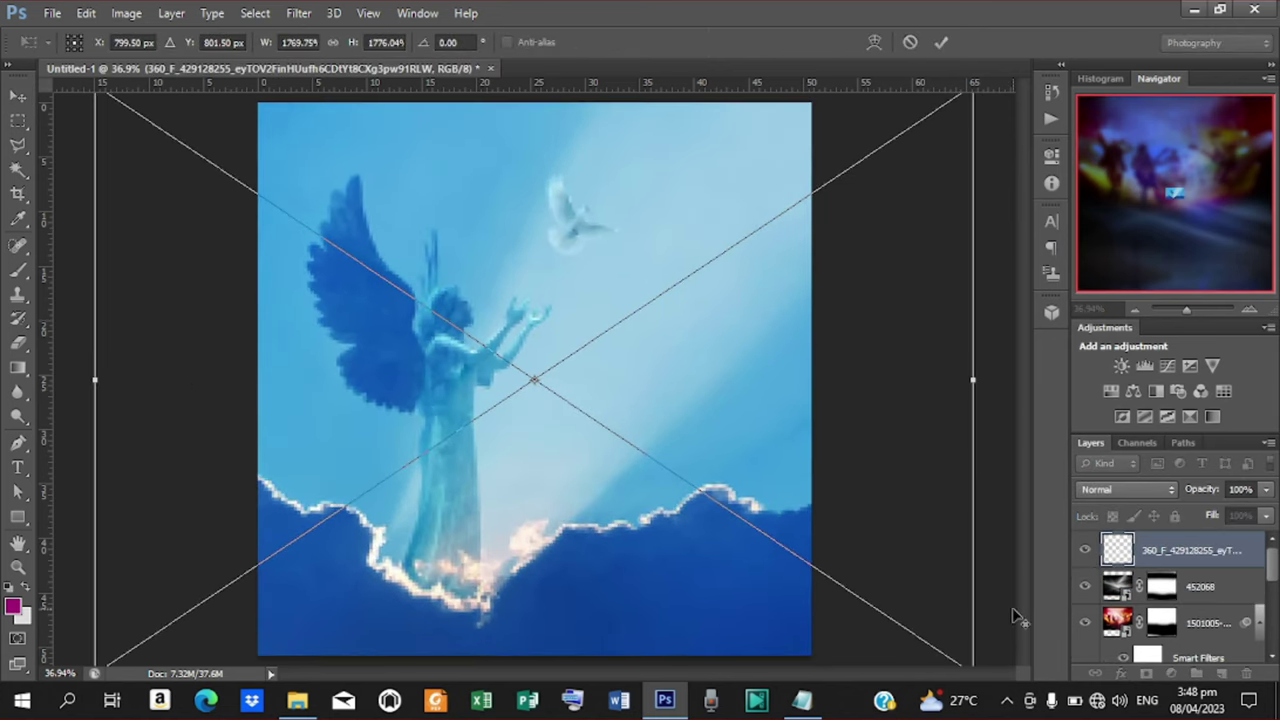
pyautogui.moveTo(640, 565); pyautogui.dragTo(634, 497)
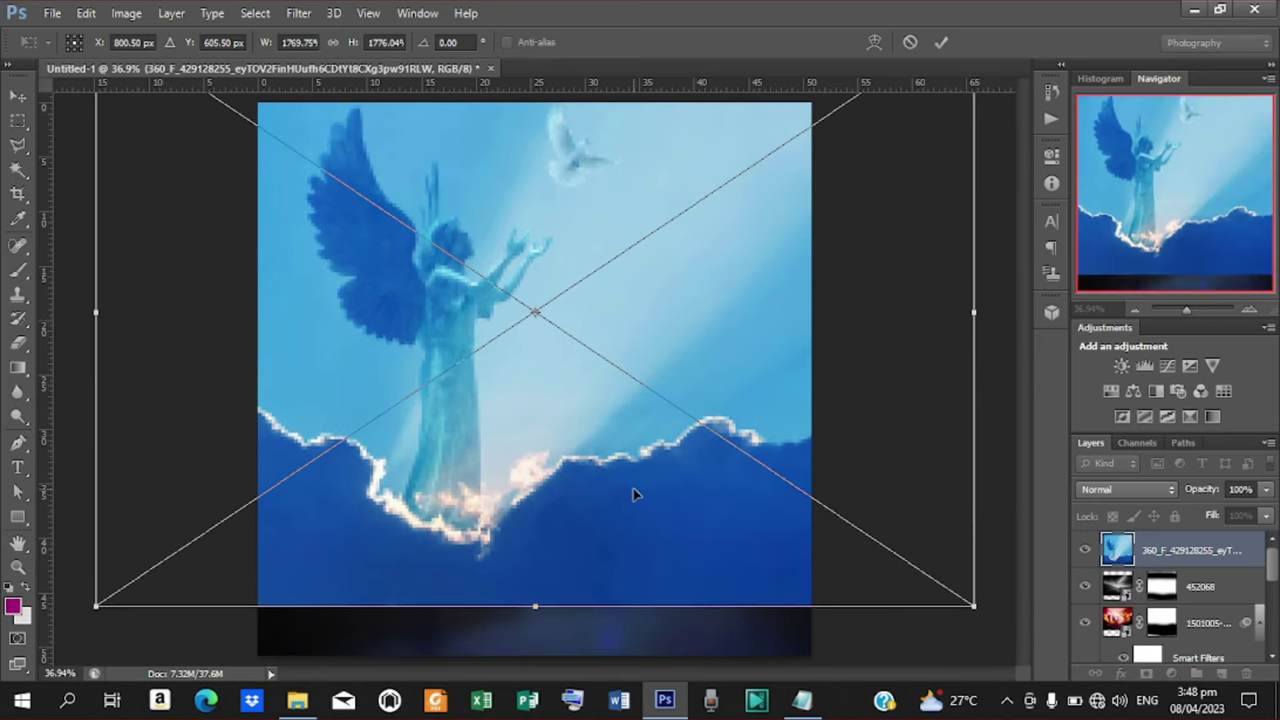
pyautogui.click(940, 44)
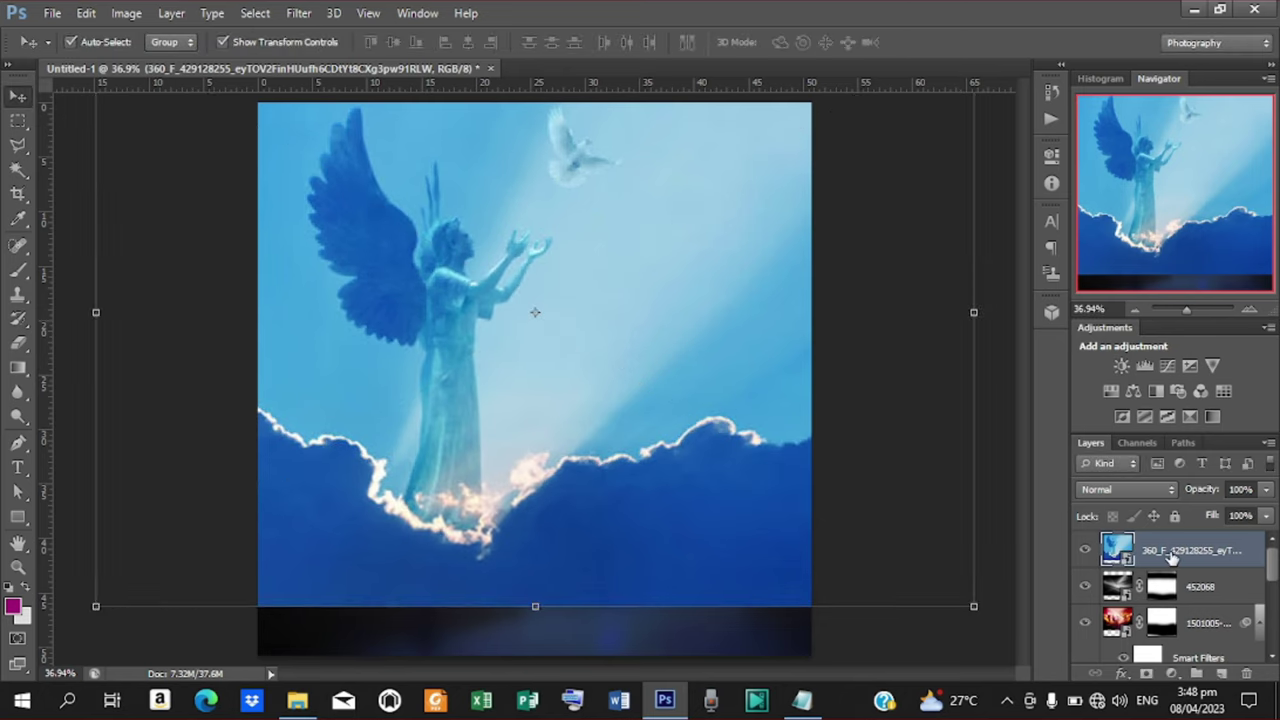
# Blur the angel layer 16 px with Gaussian Blur and blend it as Overlay
pyautogui.click(1172, 493)
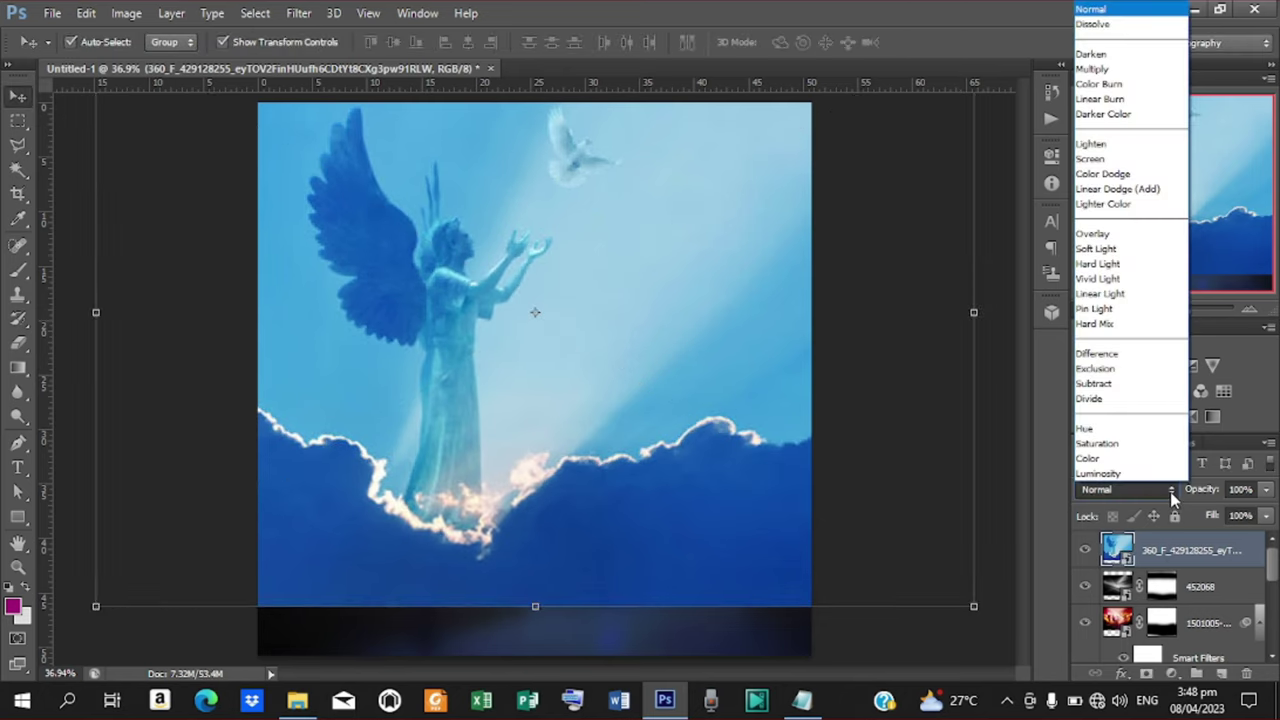
pyautogui.click(310, 10)
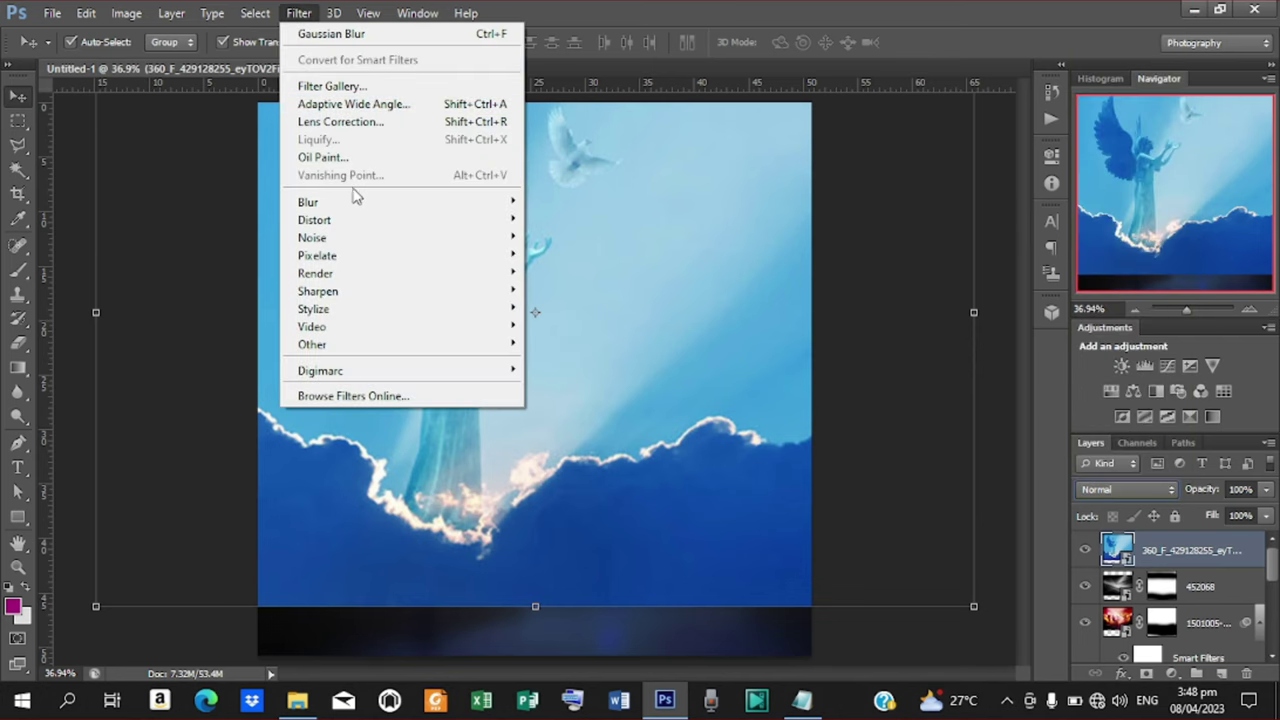
pyautogui.moveTo(357, 202)
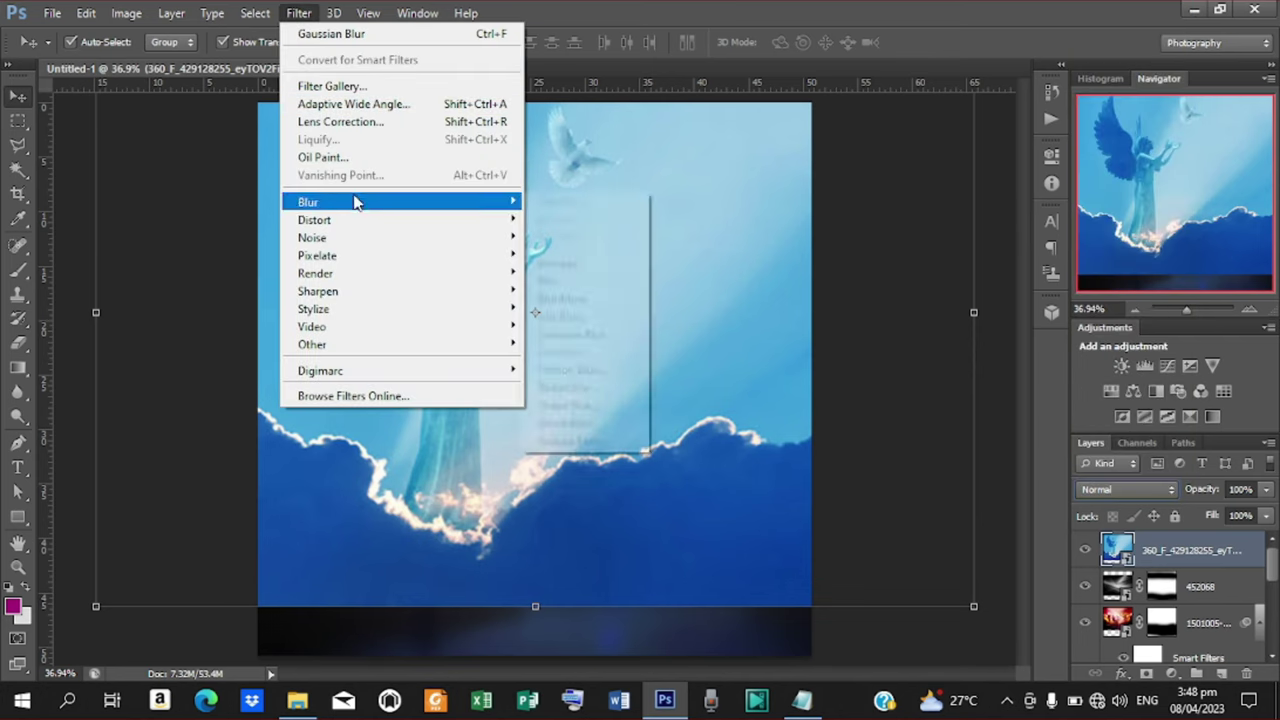
pyautogui.click(603, 341)
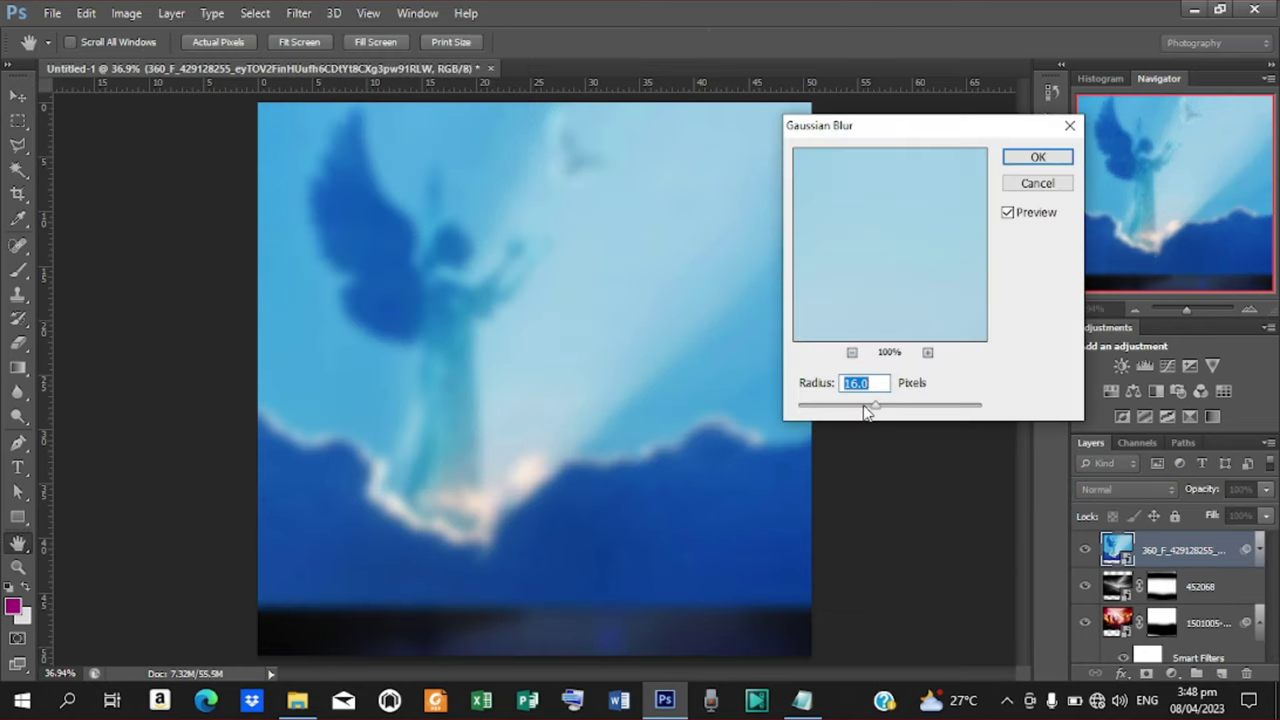
pyautogui.click(1030, 160)
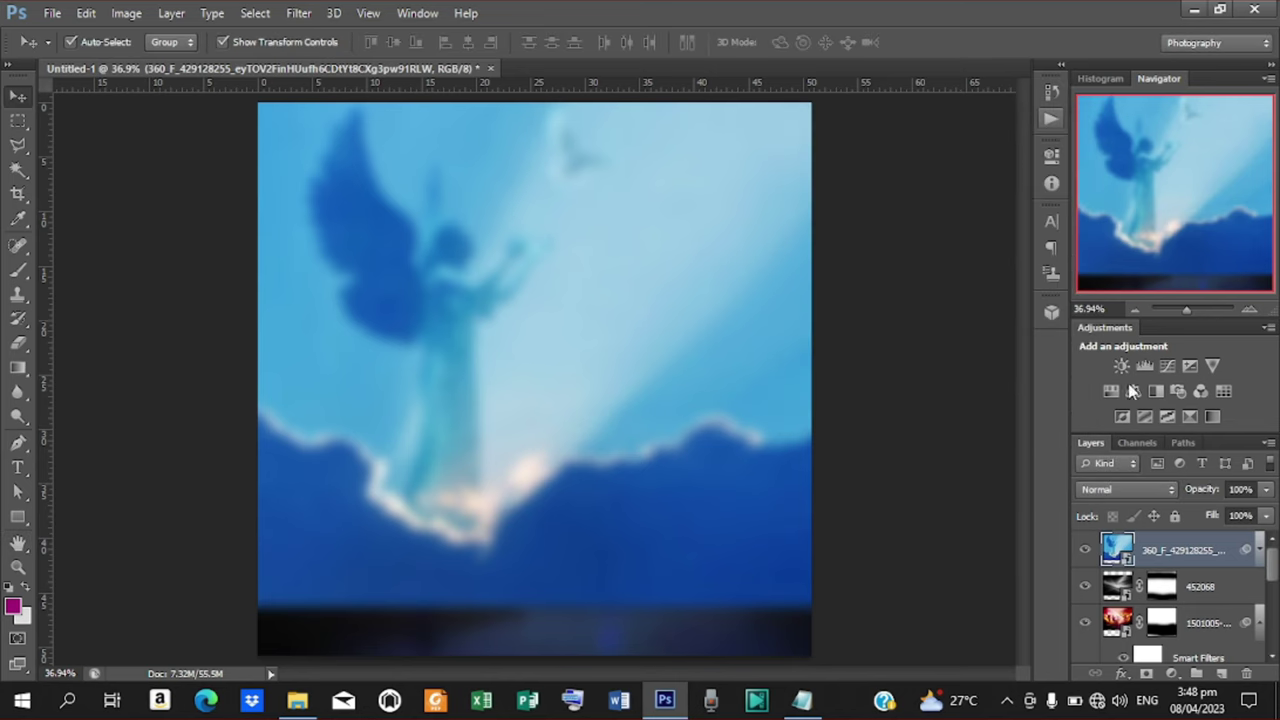
pyautogui.click(1170, 490)
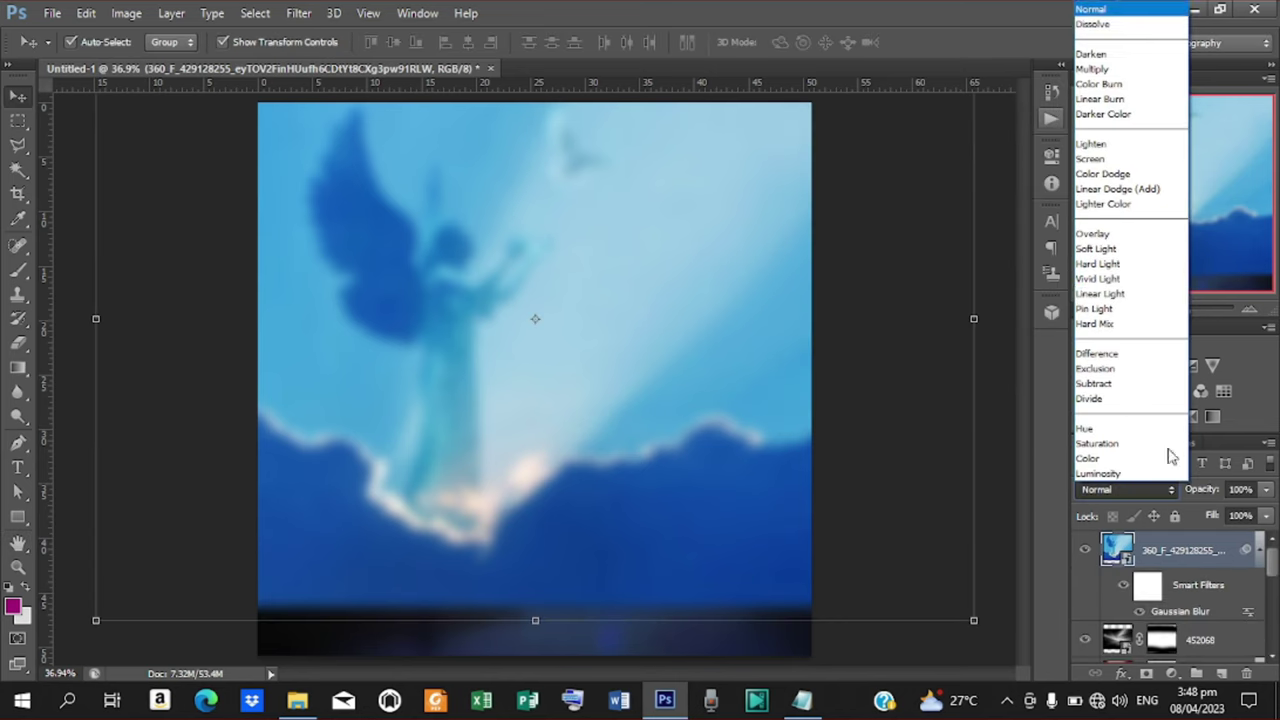
pyautogui.click(1113, 237)
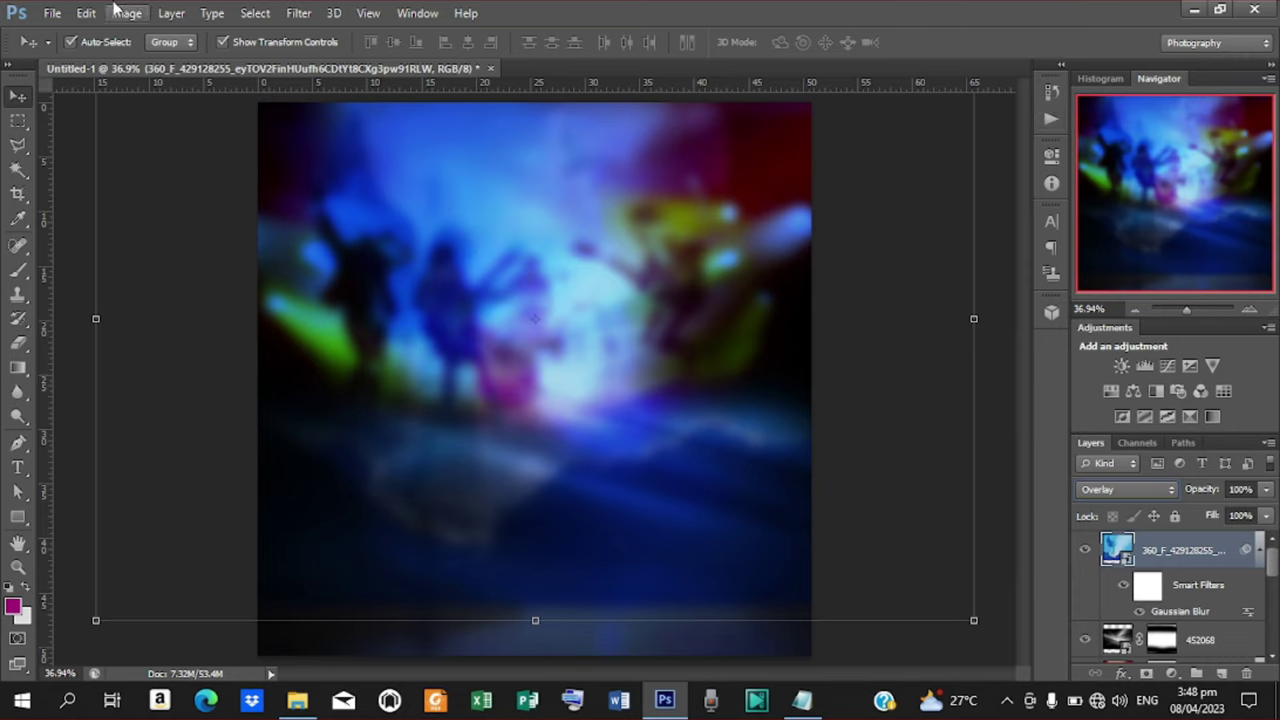
# Place the ws crowd photo, scaled to about 189% and positioned over the upper canvas
pyautogui.click(52, 13)
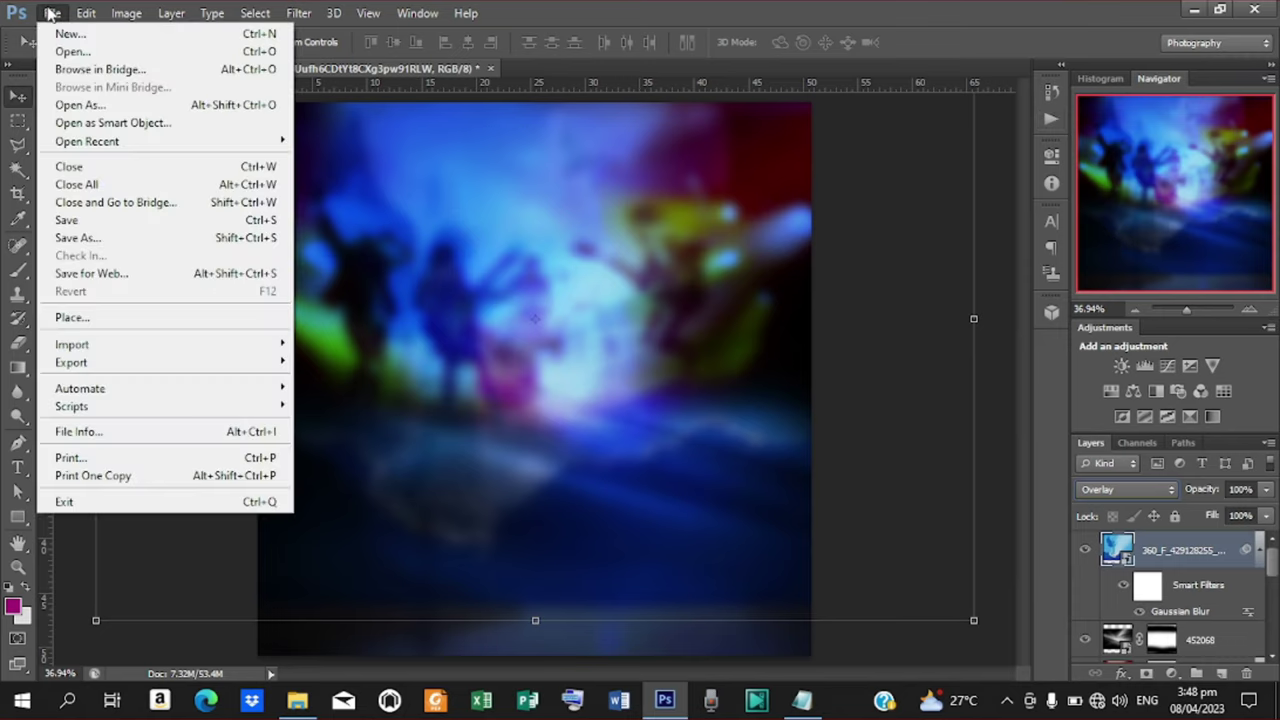
pyautogui.click(100, 318)
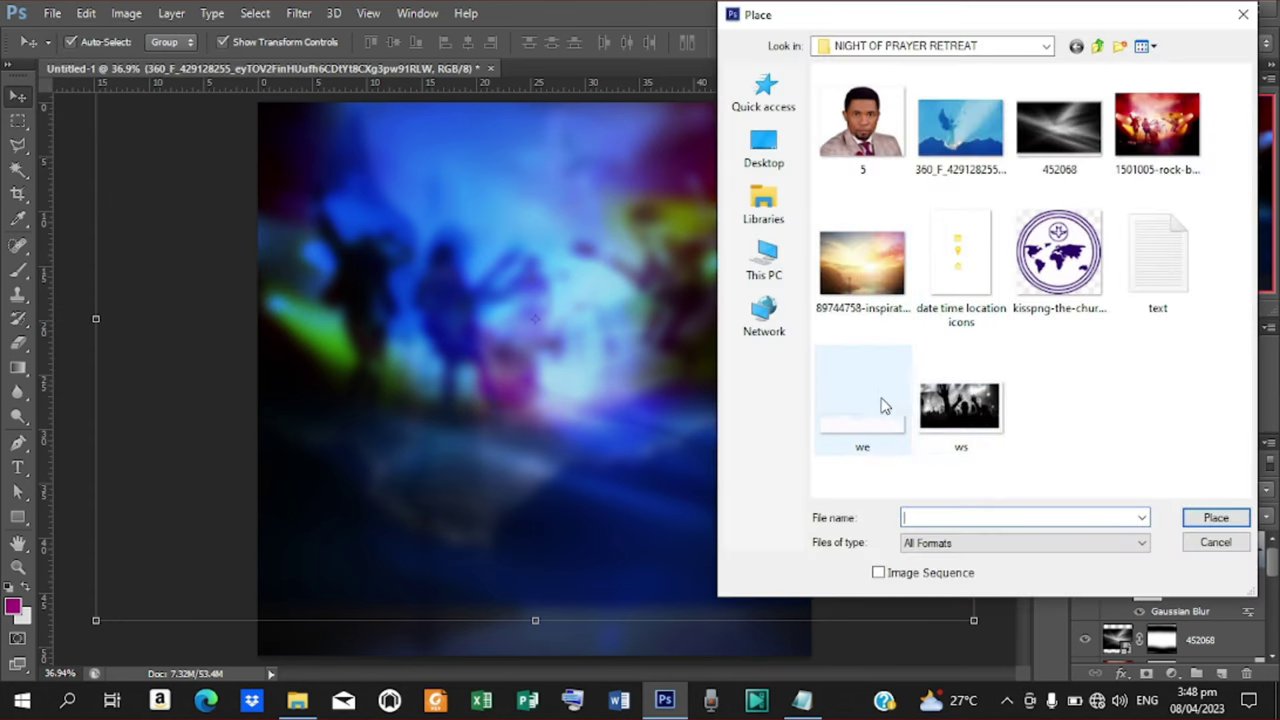
pyautogui.click(958, 405)
pyautogui.click(1217, 518)
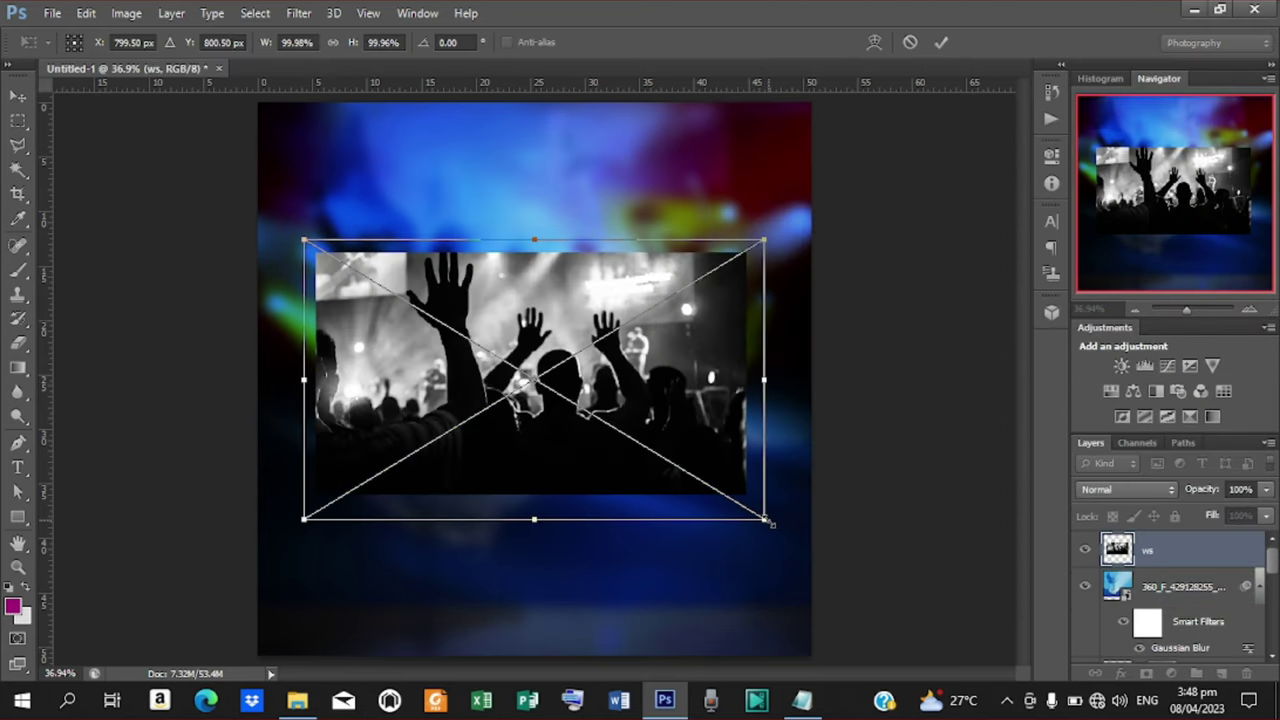
pyautogui.moveTo(766, 520); pyautogui.dragTo(932, 621)
pyautogui.moveTo(669, 536); pyautogui.dragTo(670, 480)
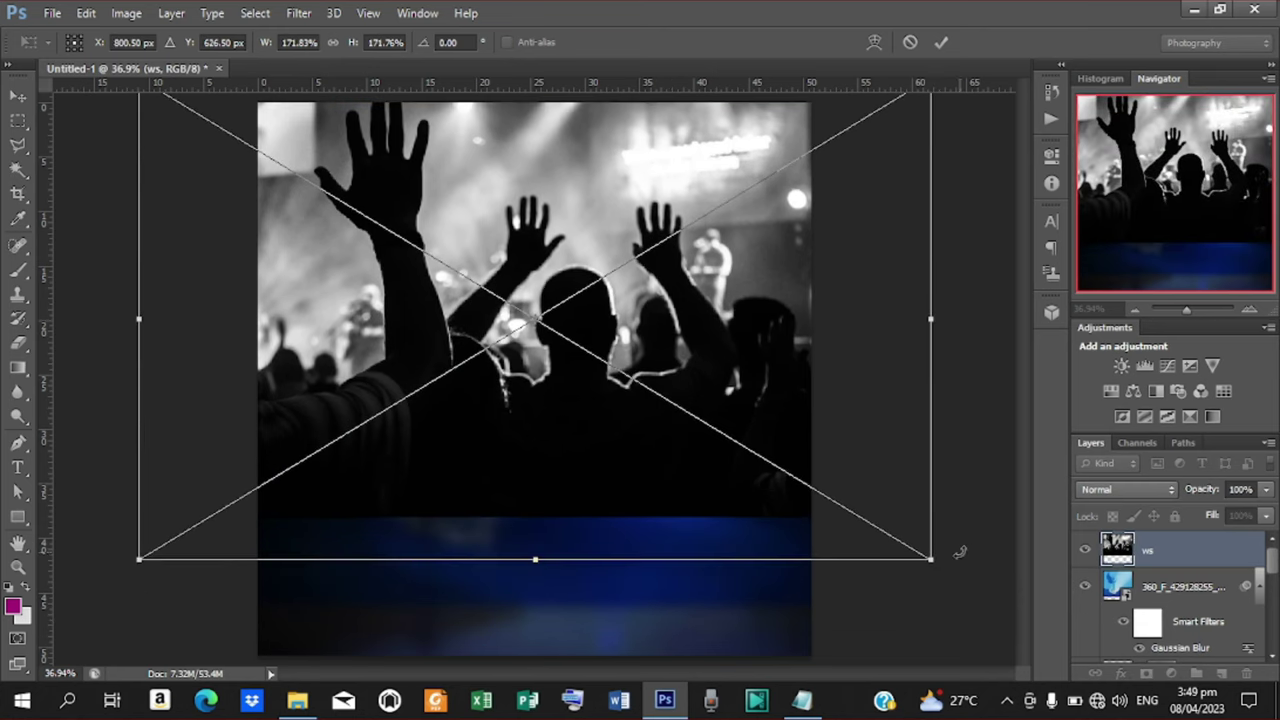
pyautogui.moveTo(931, 559); pyautogui.dragTo(969, 588)
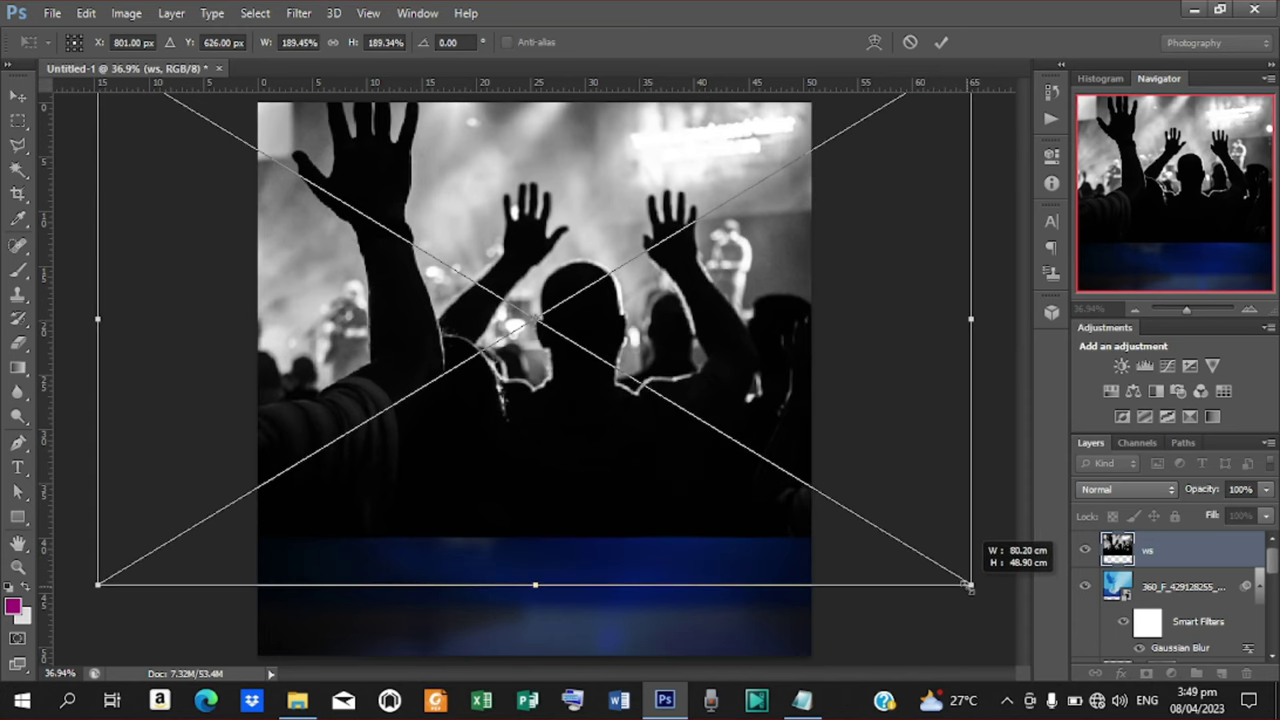
pyautogui.moveTo(686, 509); pyautogui.dragTo(691, 537)
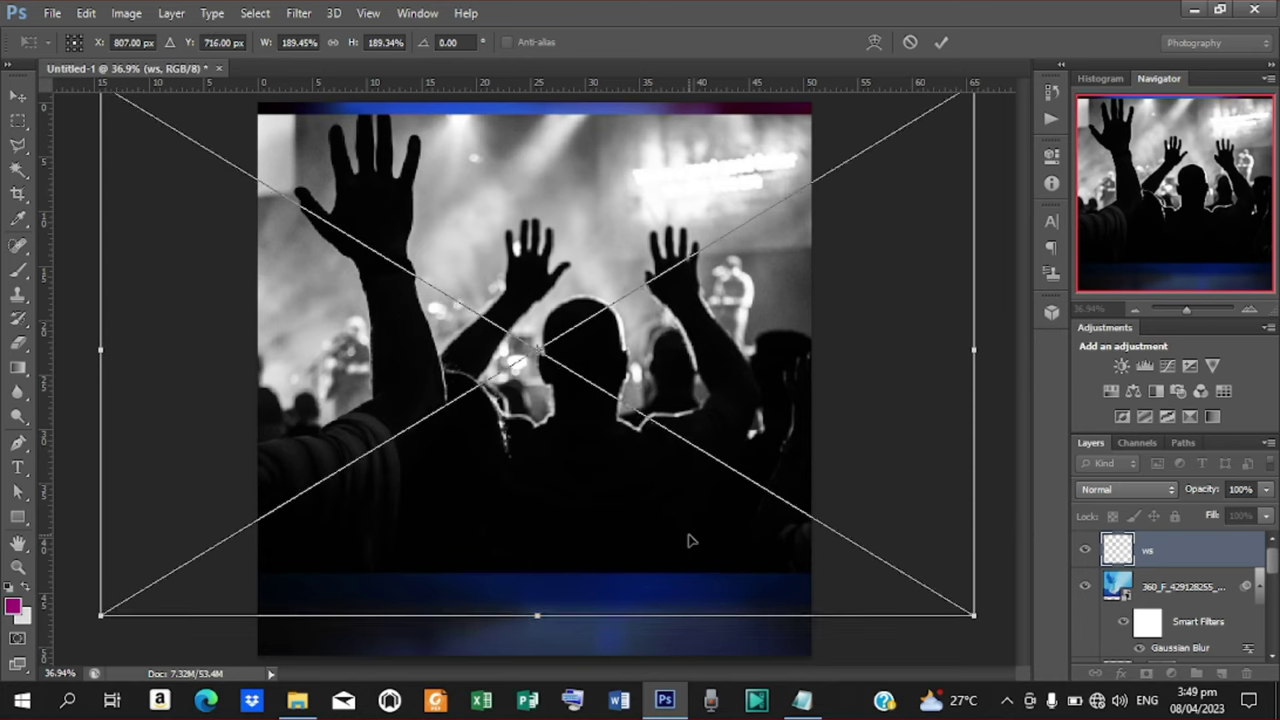
pyautogui.press('Up')
pyautogui.press('Up')
pyautogui.press('Up')
pyautogui.press('Up')
pyautogui.press('Up')
pyautogui.press('Up')
pyautogui.press('Up')
pyautogui.press('Up')
pyautogui.press('Up')
pyautogui.press('Up')
pyautogui.press('Up')
pyautogui.press('Up')
pyautogui.press('Up')
pyautogui.press('Up')
pyautogui.press('Up')
pyautogui.press('Up')
pyautogui.press('Up')
pyautogui.press('Up')
pyautogui.press('Up')
pyautogui.press('Up')
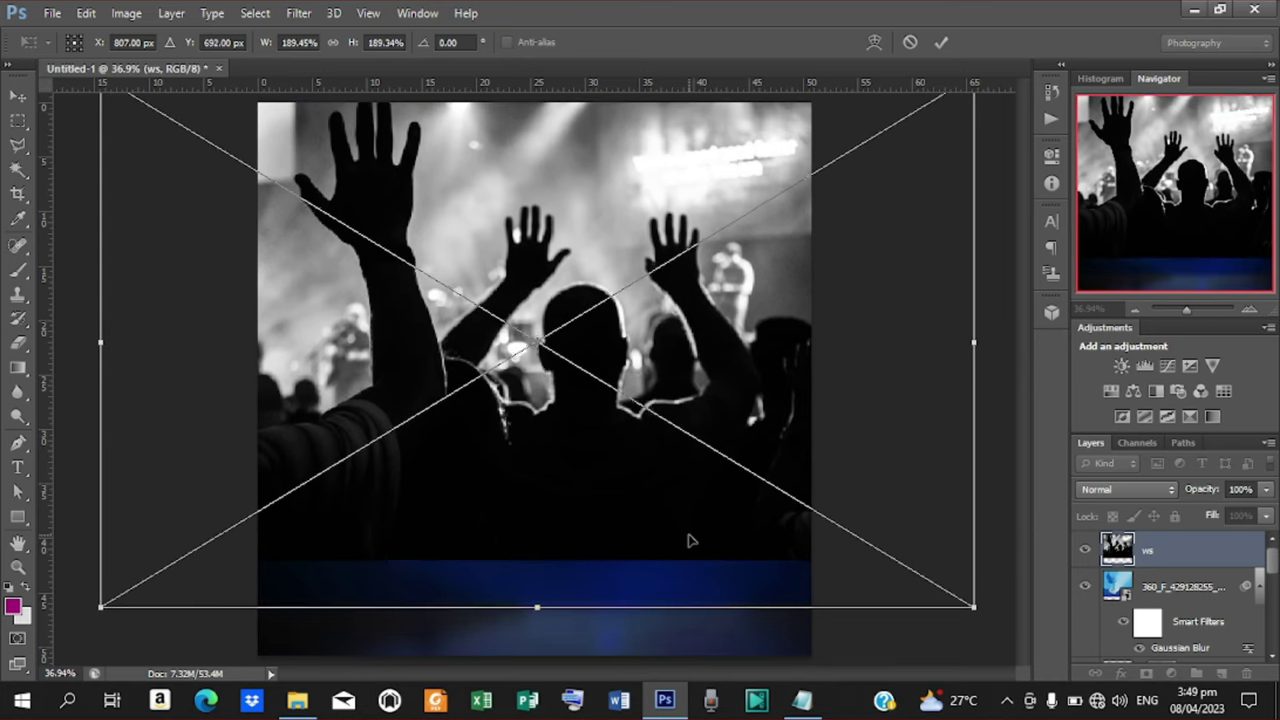
pyautogui.press('Up')
pyautogui.press('Up')
pyautogui.press('Up')
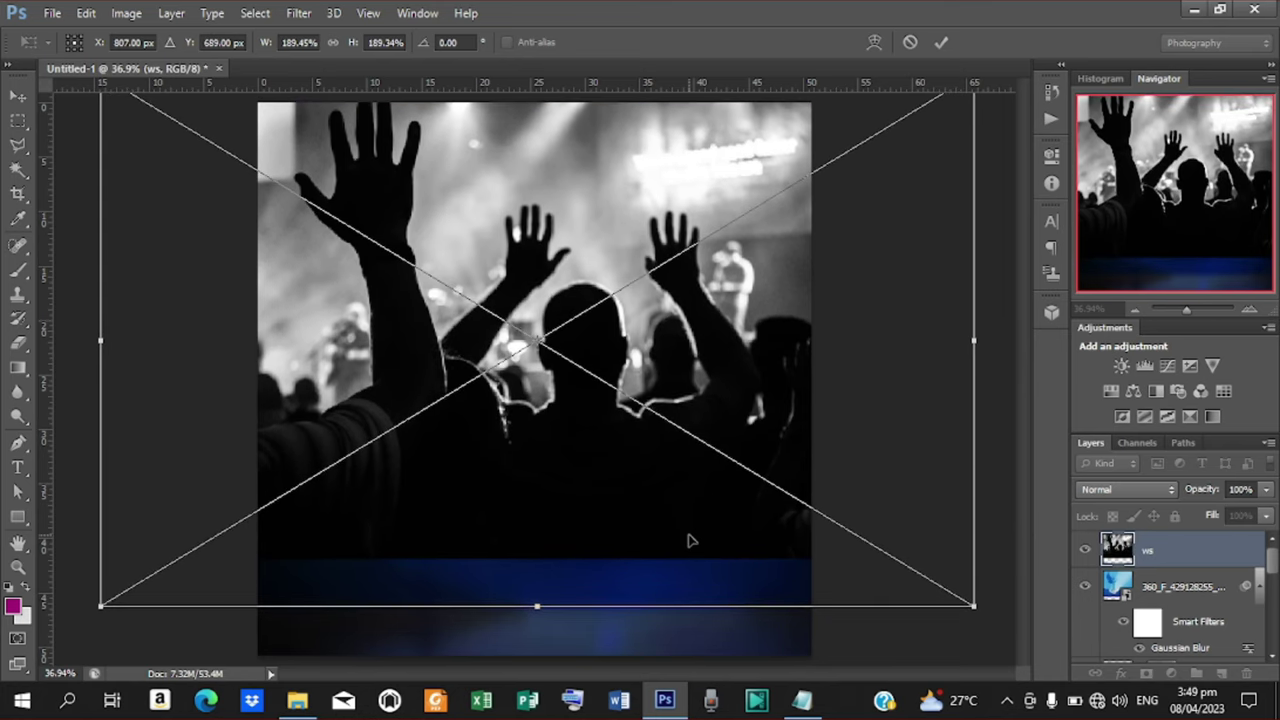
pyautogui.click(941, 42)
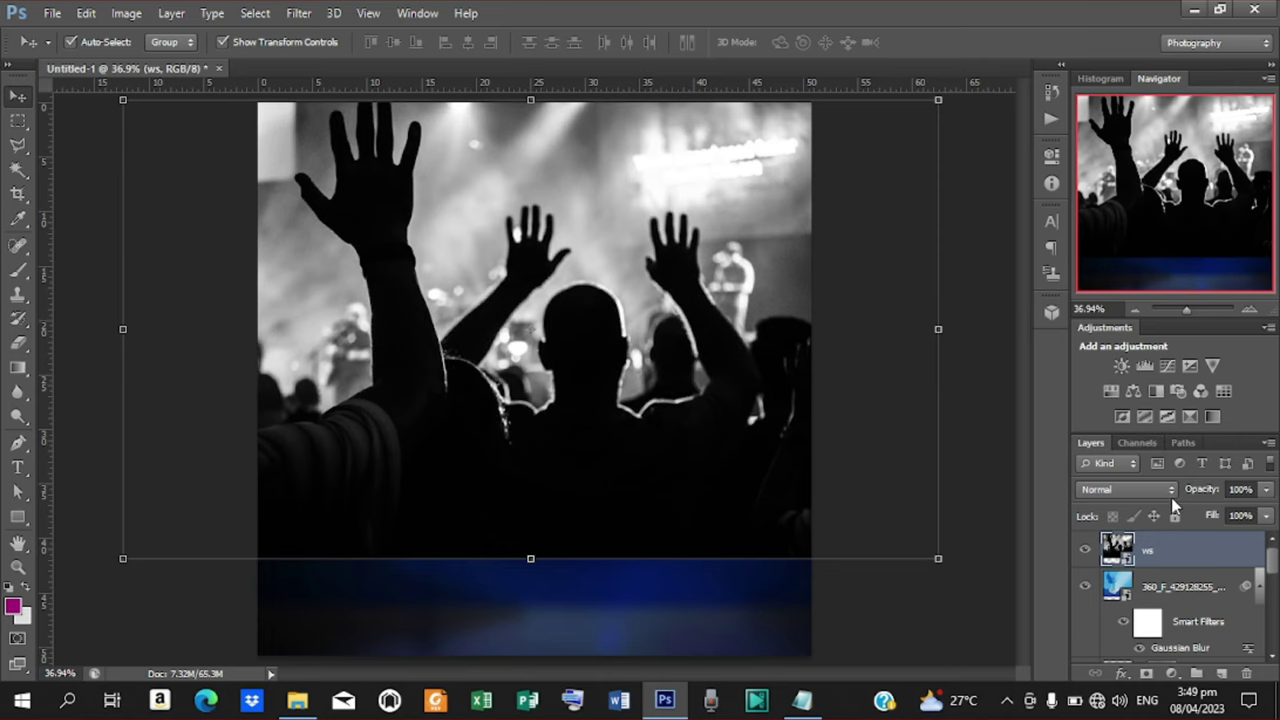
# Blur the ws crowd photo 16 px with Gaussian Blur and set it to Overlay
pyautogui.click(299, 13)
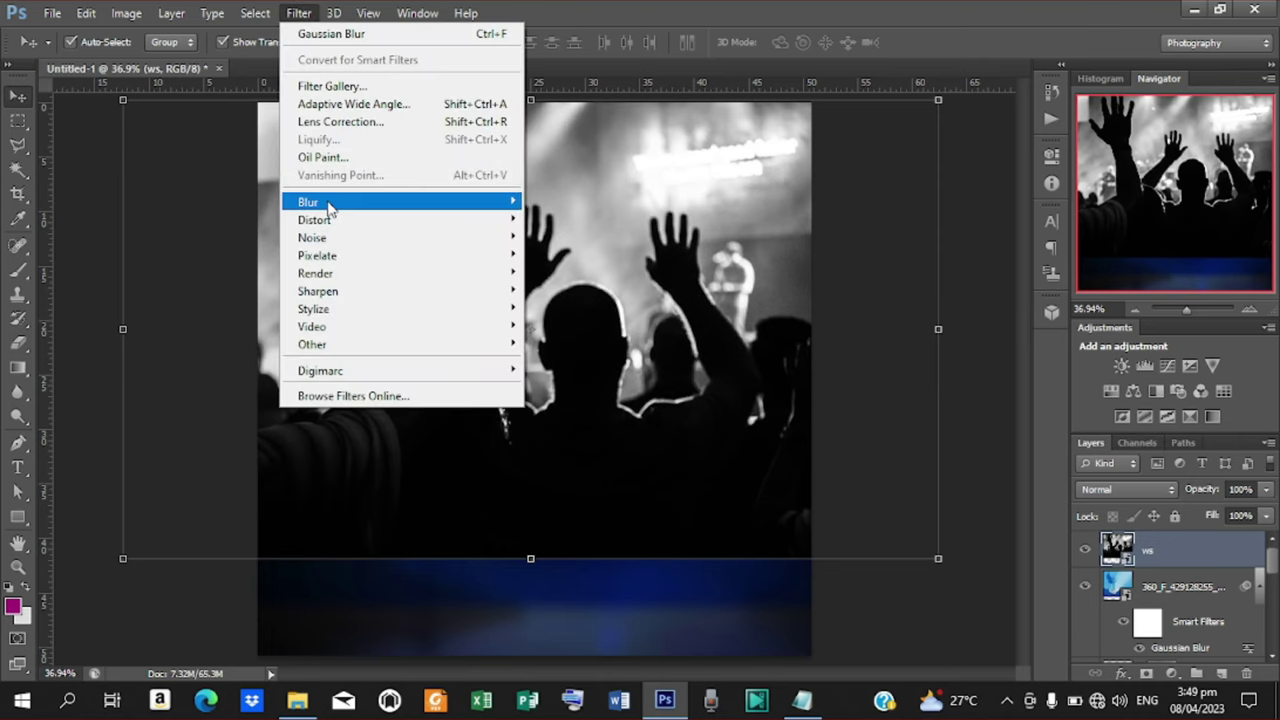
pyautogui.moveTo(332, 203)
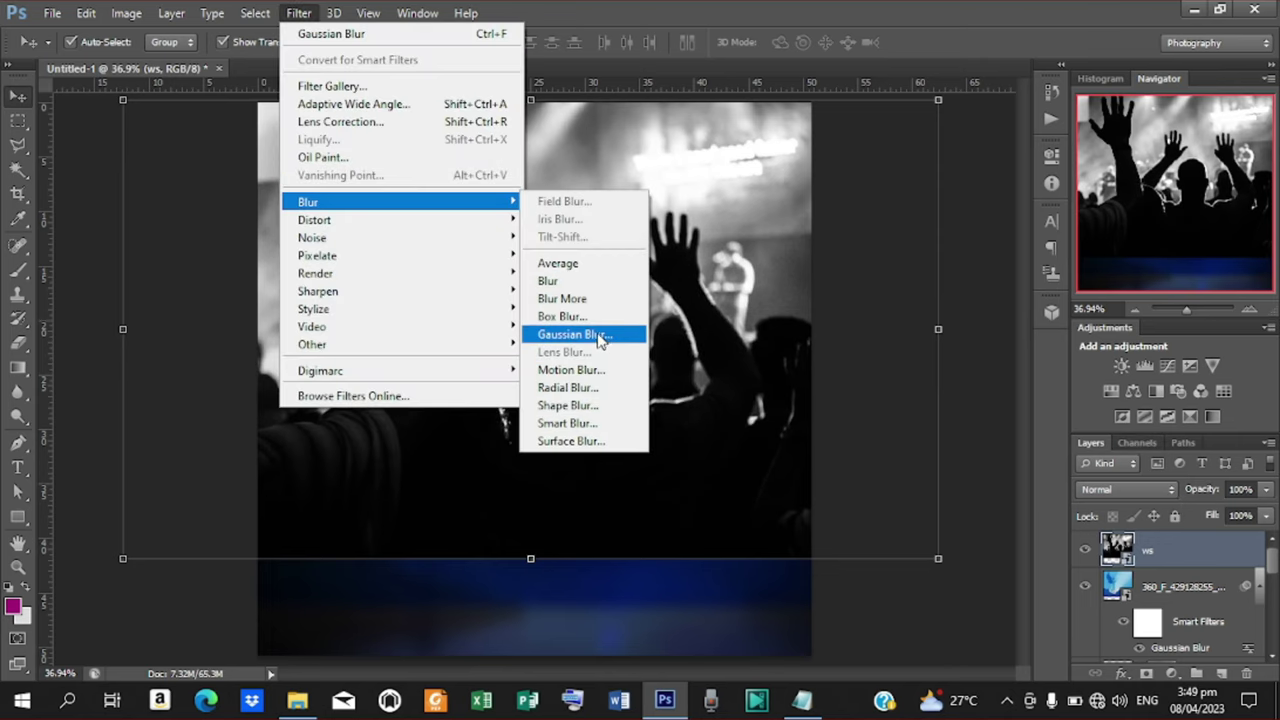
pyautogui.click(601, 340)
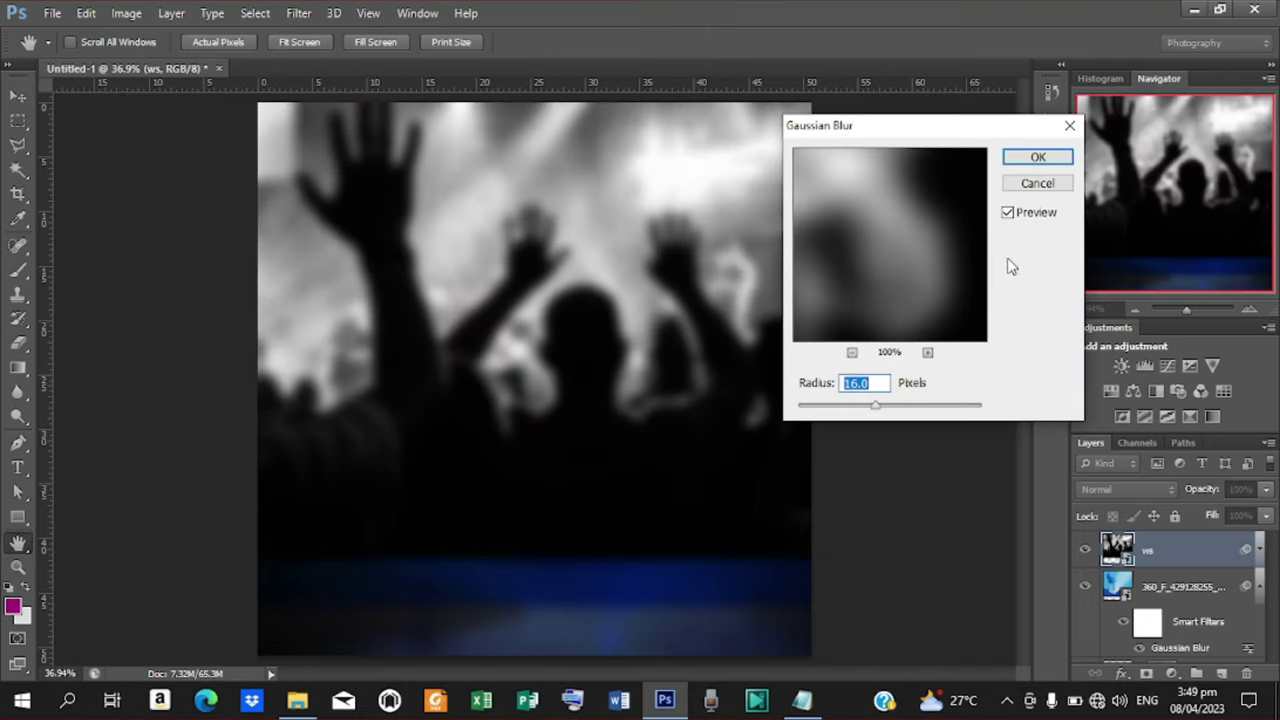
pyautogui.click(1058, 158)
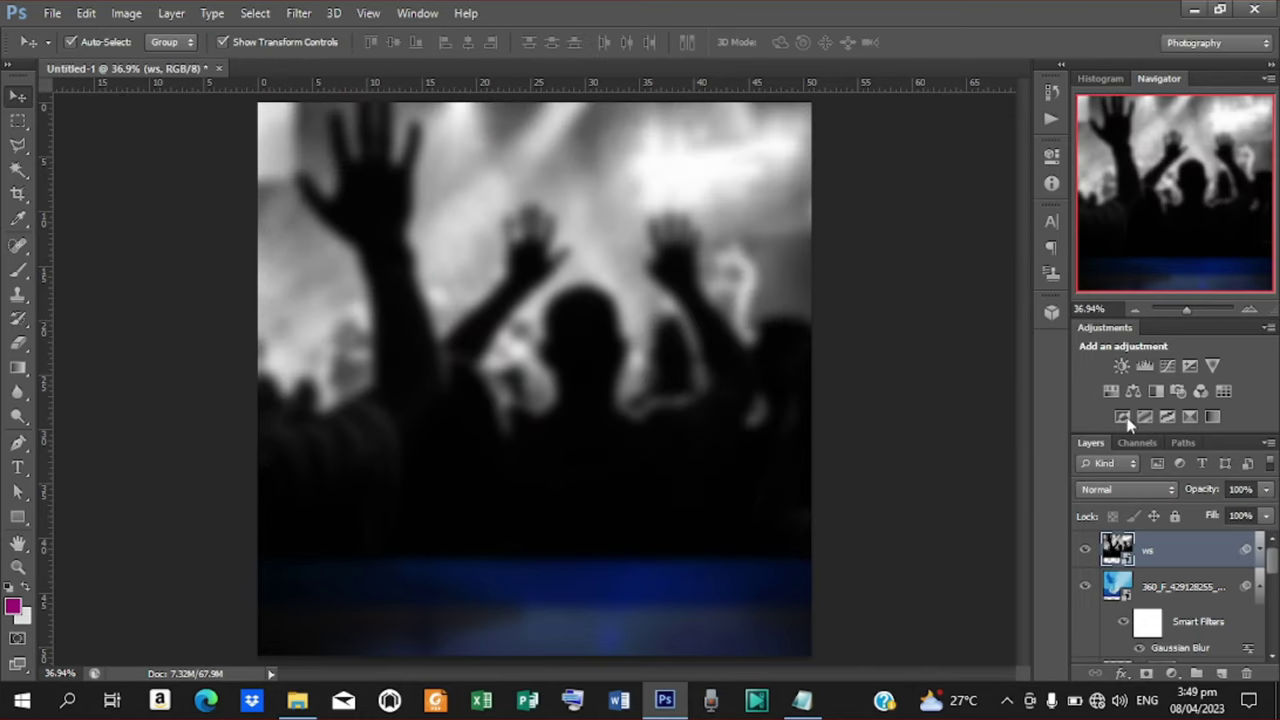
pyautogui.click(1162, 489)
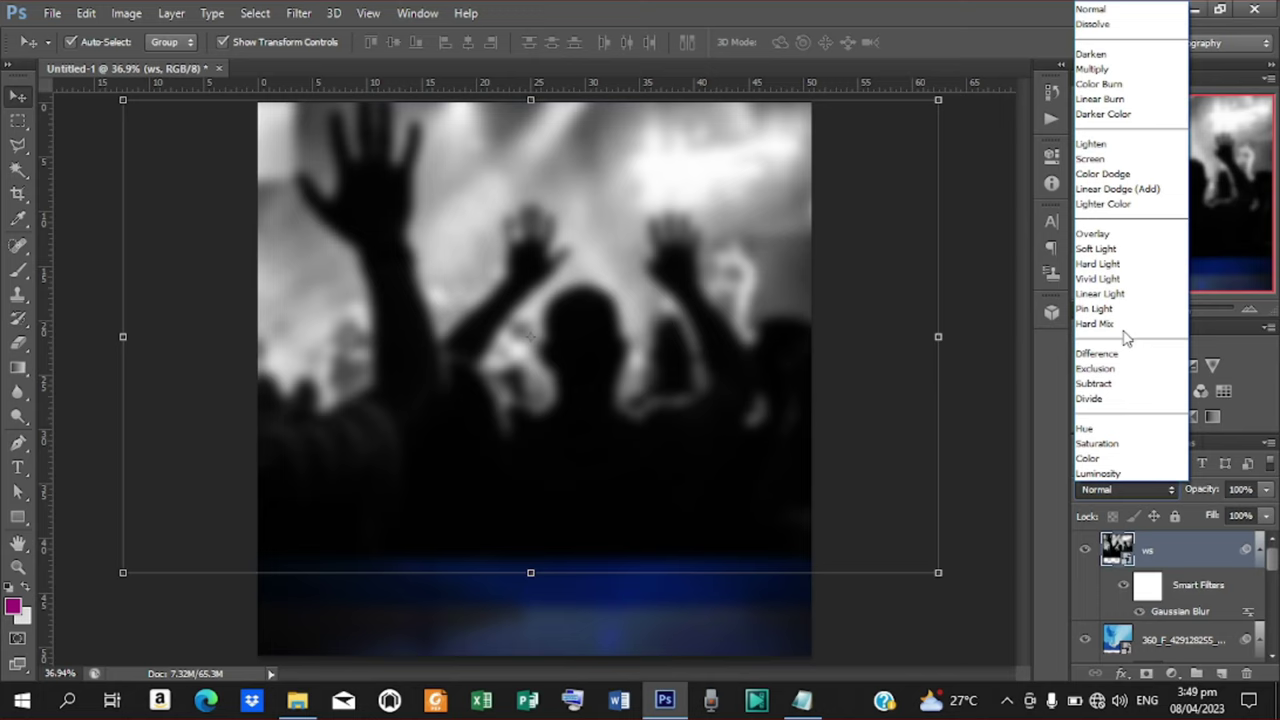
pyautogui.click(1094, 234)
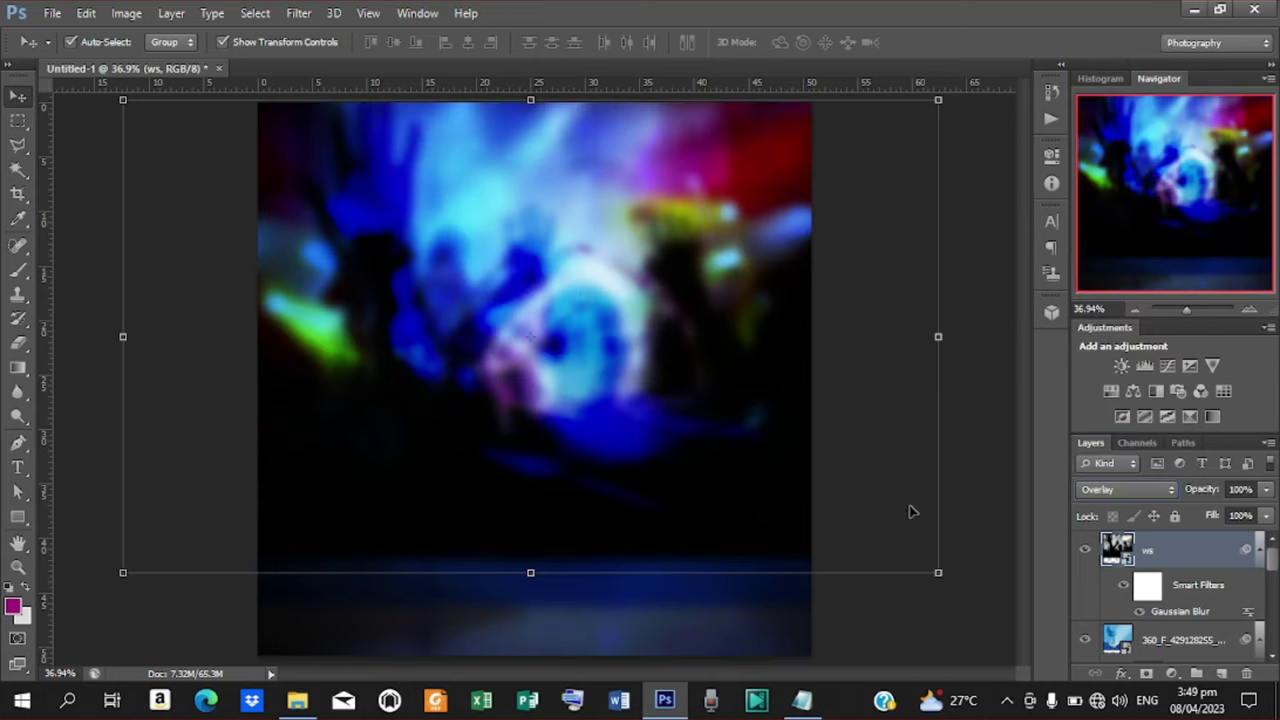
# Add a layer mask hiding the crowd photo along the bottom and lower-left
pyautogui.click(1146, 673)
pyautogui.press('b')
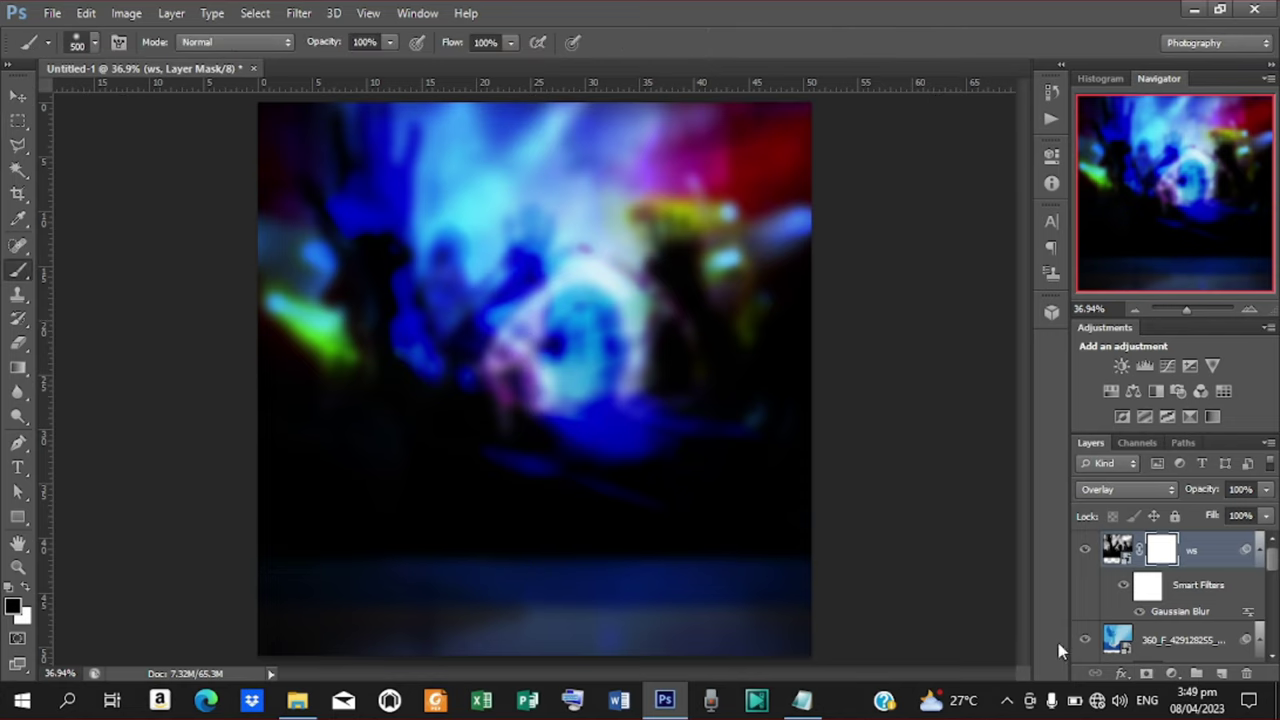
pyautogui.moveTo(801, 560)
pyautogui.mouseDown()
pyautogui.moveTo(556, 578)
pyautogui.moveTo(154, 560)
pyautogui.mouseUp()
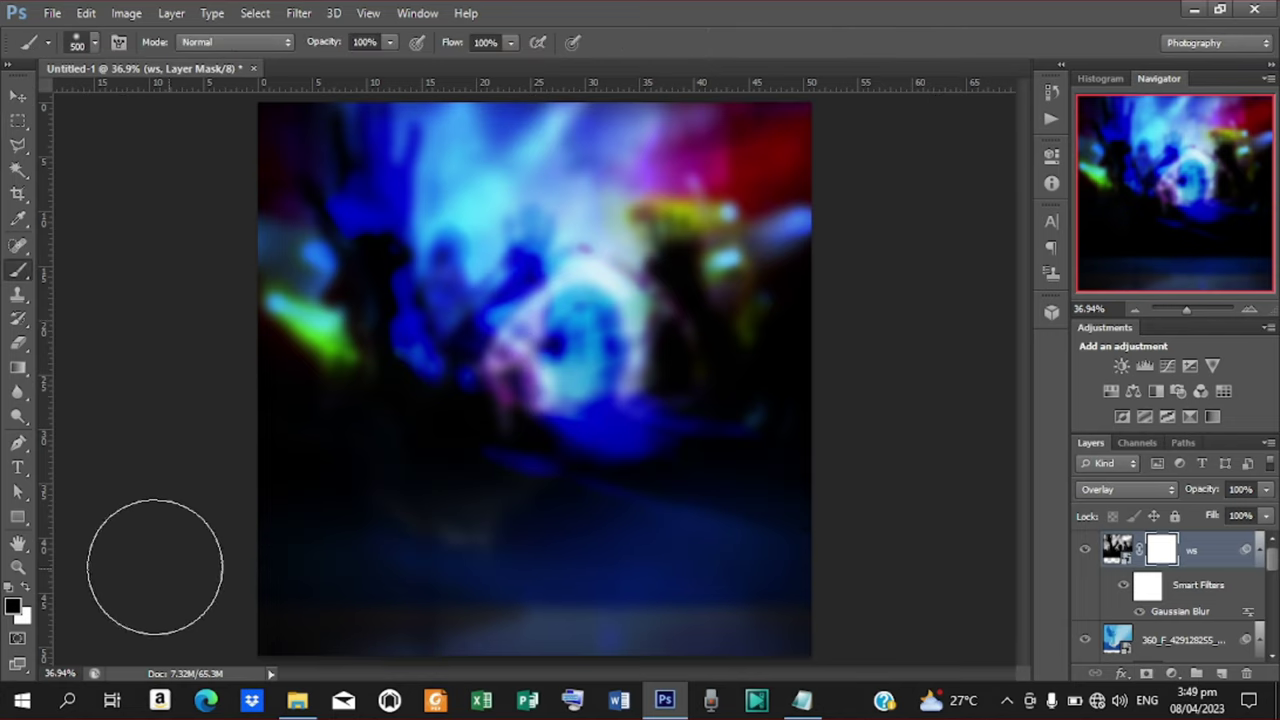
pyautogui.moveTo(285, 542)
pyautogui.mouseDown()
pyautogui.moveTo(385, 527)
pyautogui.moveTo(268, 504)
pyautogui.moveTo(342, 510)
pyautogui.moveTo(300, 472)
pyautogui.moveTo(400, 494)
pyautogui.moveTo(386, 489)
pyautogui.moveTo(476, 540)
pyautogui.moveTo(802, 501)
pyautogui.moveTo(851, 507)
pyautogui.moveTo(828, 495)
pyautogui.moveTo(833, 425)
pyautogui.moveTo(759, 480)
pyautogui.moveTo(564, 528)
pyautogui.moveTo(316, 496)
pyautogui.moveTo(251, 462)
pyautogui.moveTo(350, 444)
pyautogui.moveTo(307, 428)
pyautogui.moveTo(496, 450)
pyautogui.moveTo(757, 390)
pyautogui.moveTo(708, 311)
pyautogui.moveTo(705, 270)
pyautogui.moveTo(736, 287)
pyautogui.moveTo(778, 284)
pyautogui.moveTo(778, 342)
pyautogui.moveTo(405, 276)
pyautogui.moveTo(340, 329)
pyautogui.moveTo(337, 312)
pyautogui.moveTo(298, 376)
pyautogui.moveTo(303, 241)
pyautogui.moveTo(280, 344)
pyautogui.moveTo(288, 136)
pyautogui.moveTo(219, 247)
pyautogui.mouseUp()
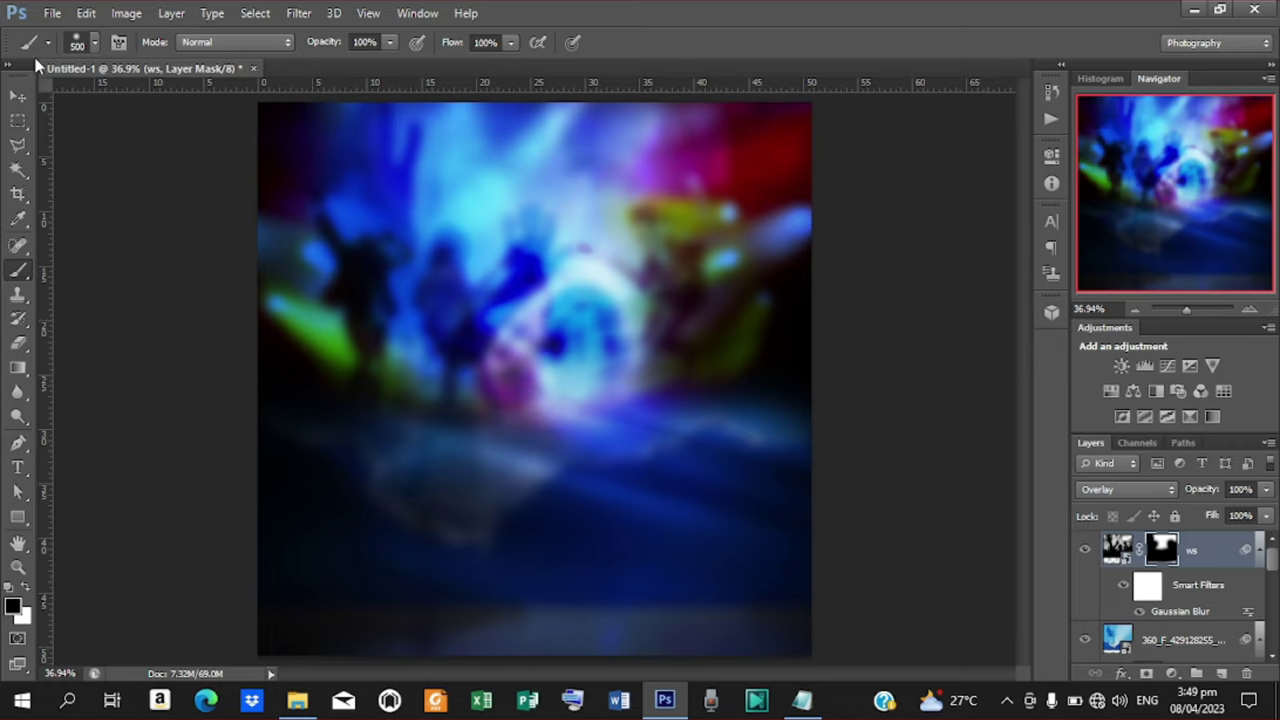
pyautogui.click(17, 97)
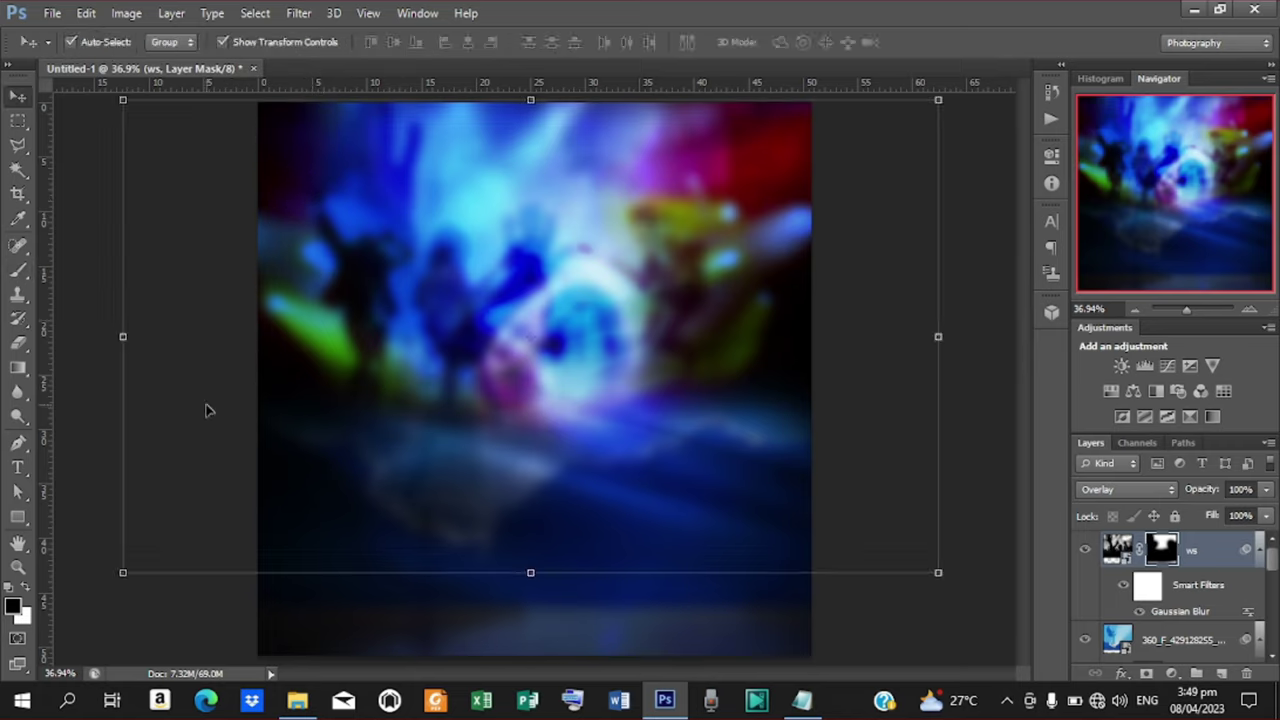
# Place the 'we' torn-paper image, enlarged to about 148% along the canvas bottom
pyautogui.click(52, 13)
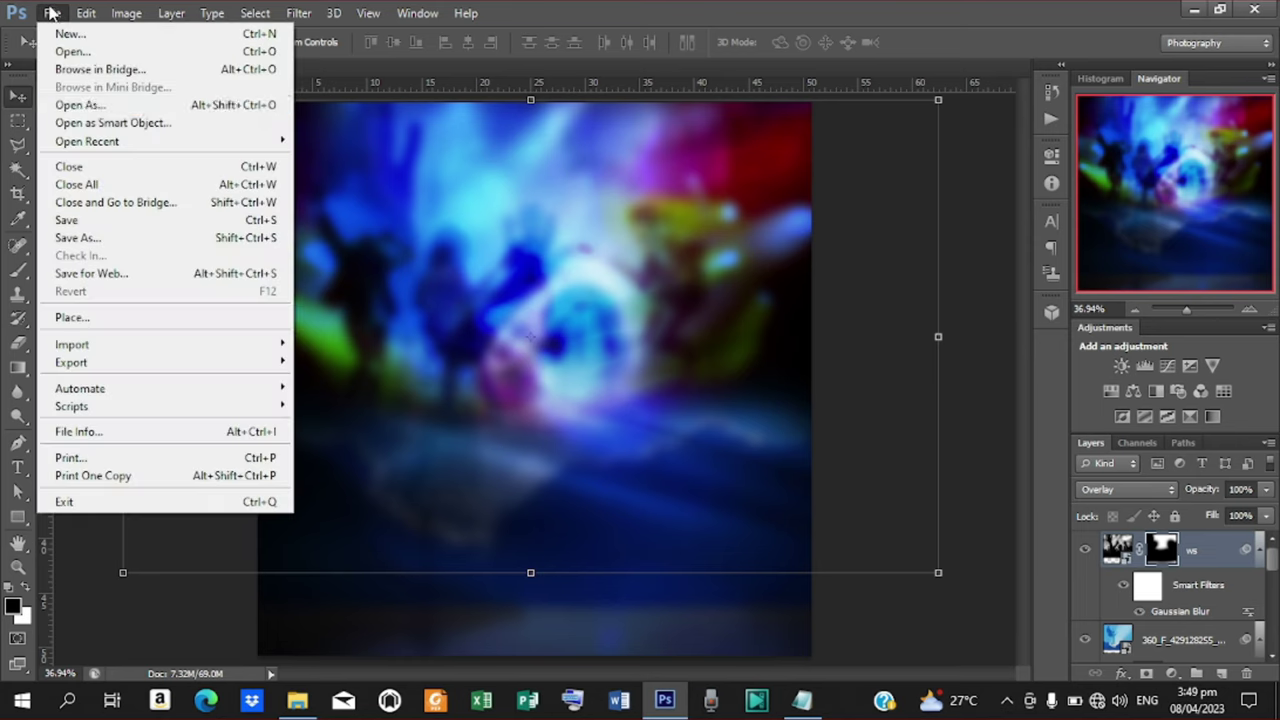
pyautogui.click(70, 316)
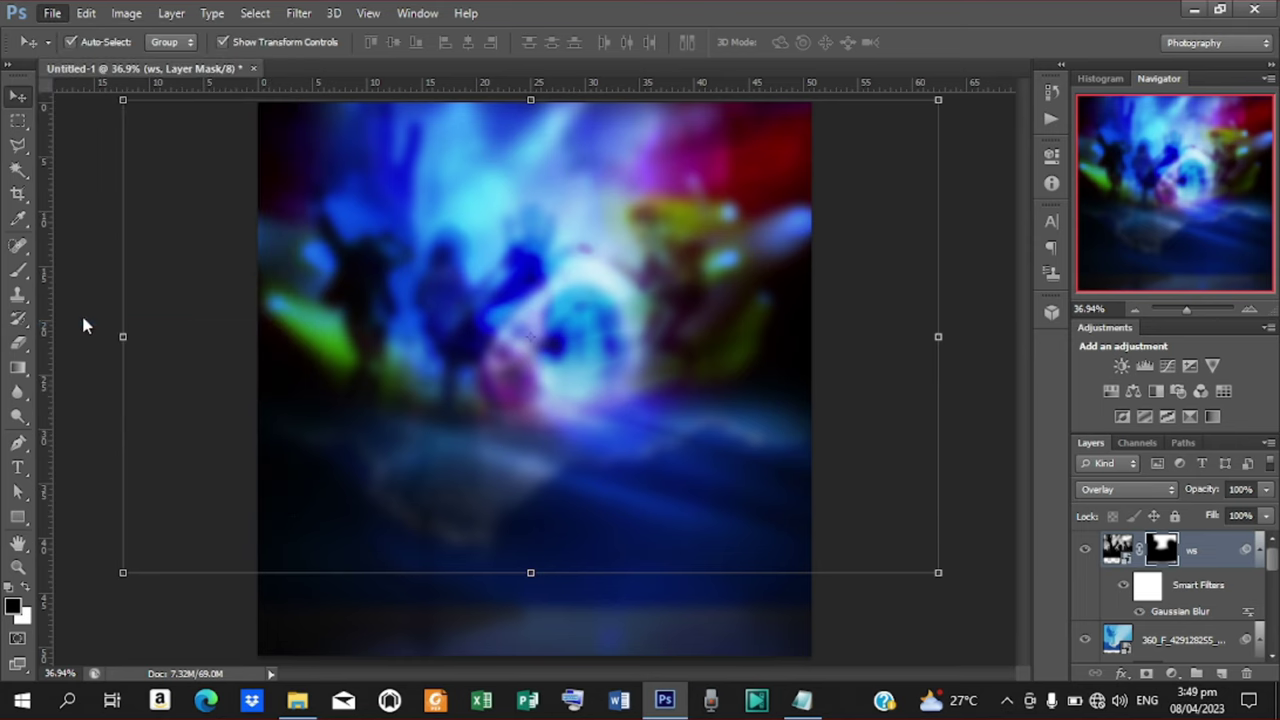
pyautogui.click(851, 401)
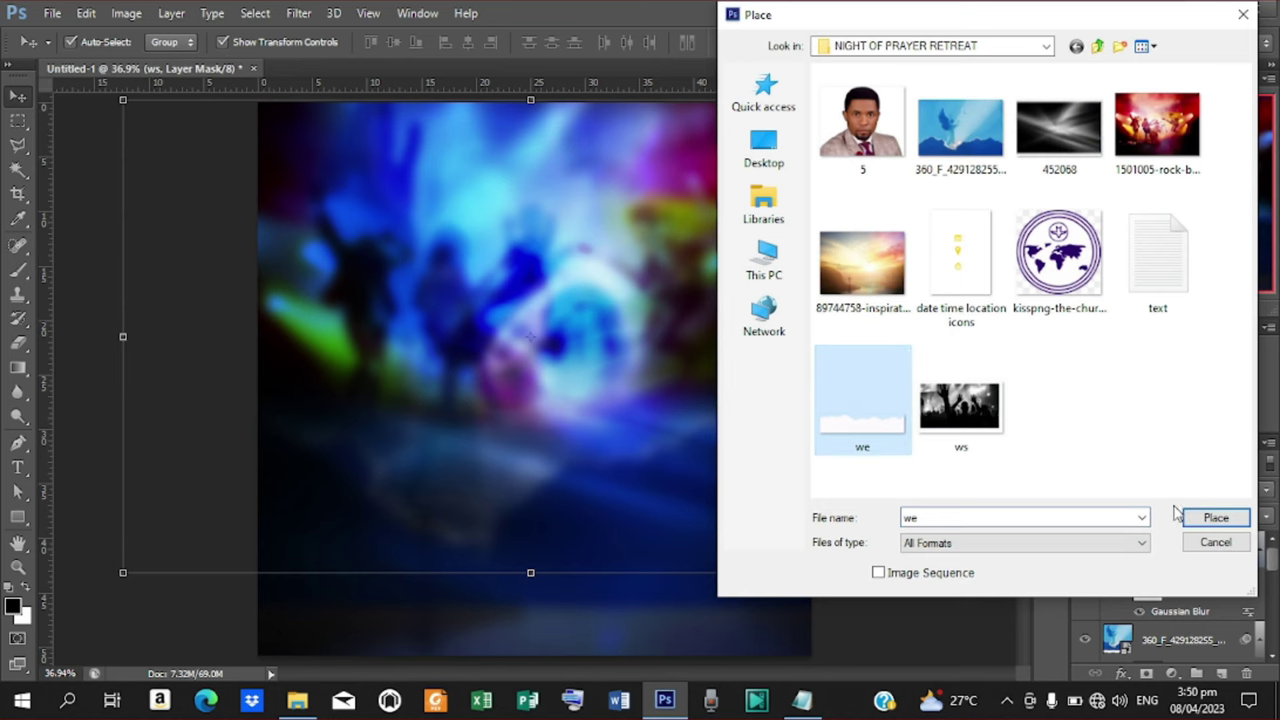
pyautogui.click(1212, 518)
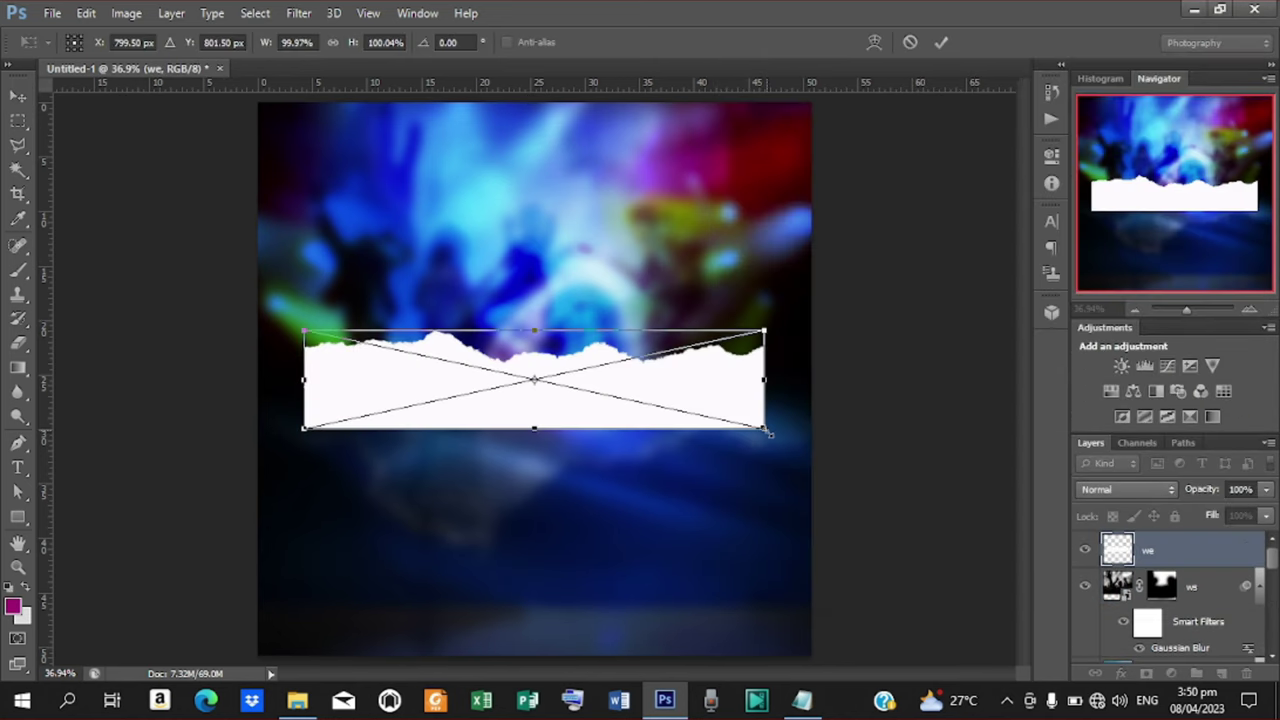
pyautogui.moveTo(769, 432); pyautogui.dragTo(878, 455)
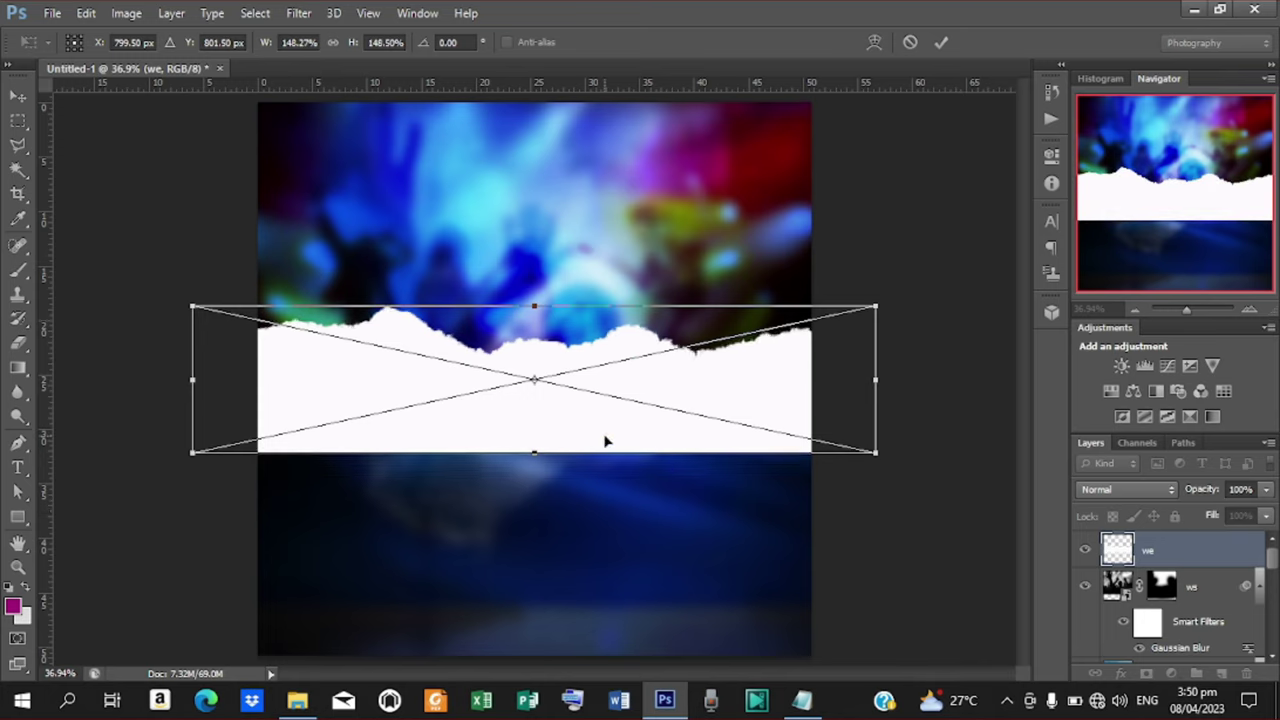
pyautogui.moveTo(605, 441); pyautogui.dragTo(612, 647)
pyautogui.press('Up')
pyautogui.press('Up')
pyautogui.press('Up')
pyautogui.press('Up')
pyautogui.press('Up')
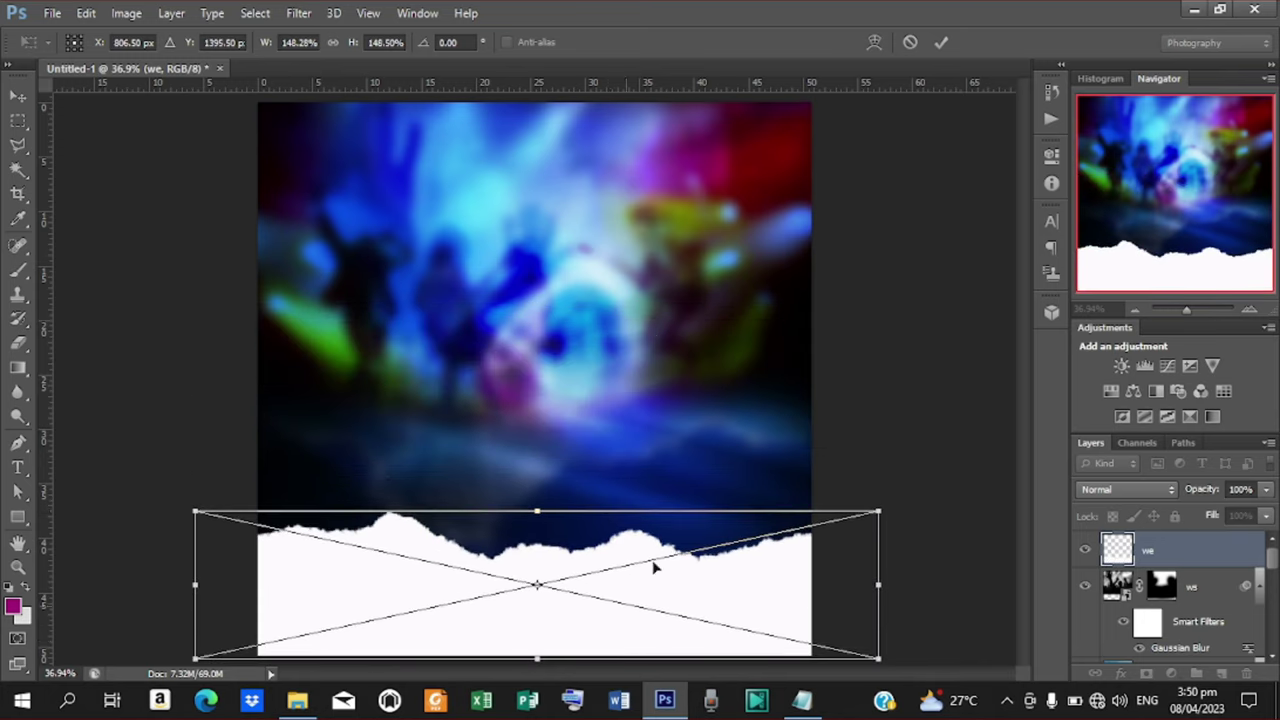
pyautogui.click(940, 42)
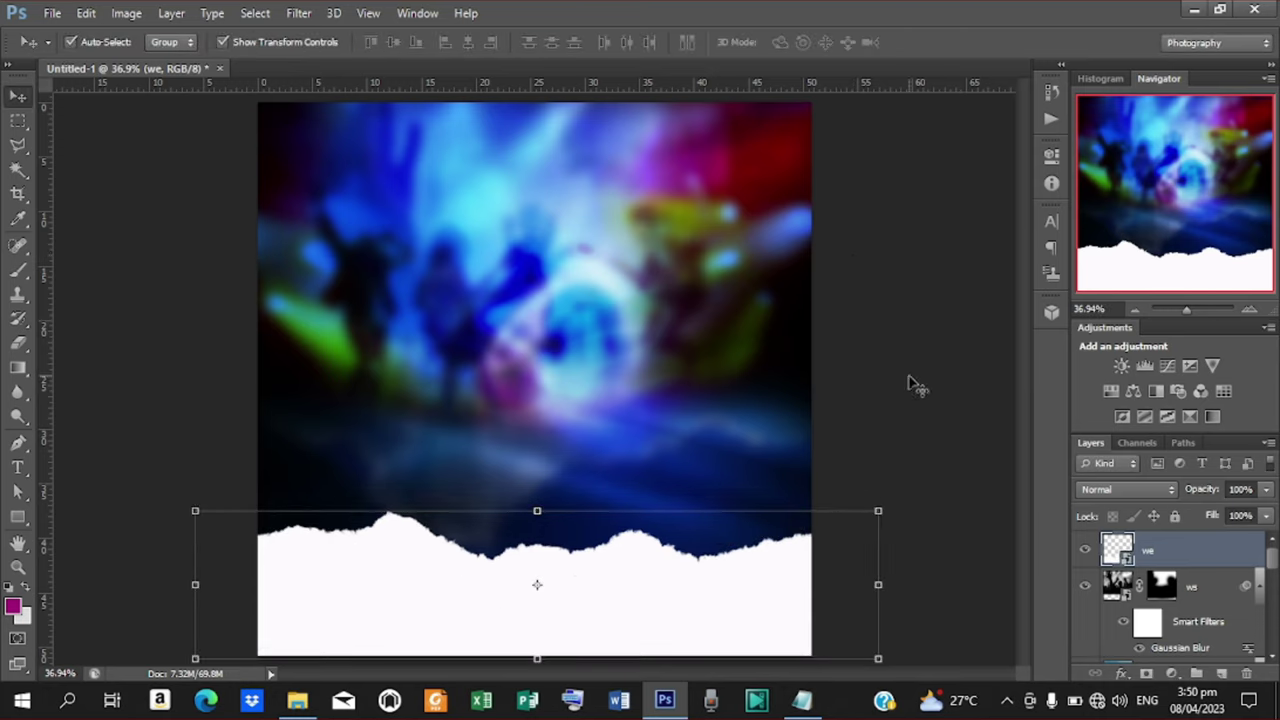
pyautogui.moveTo(1274, 562); pyautogui.dragTo(1274, 630)
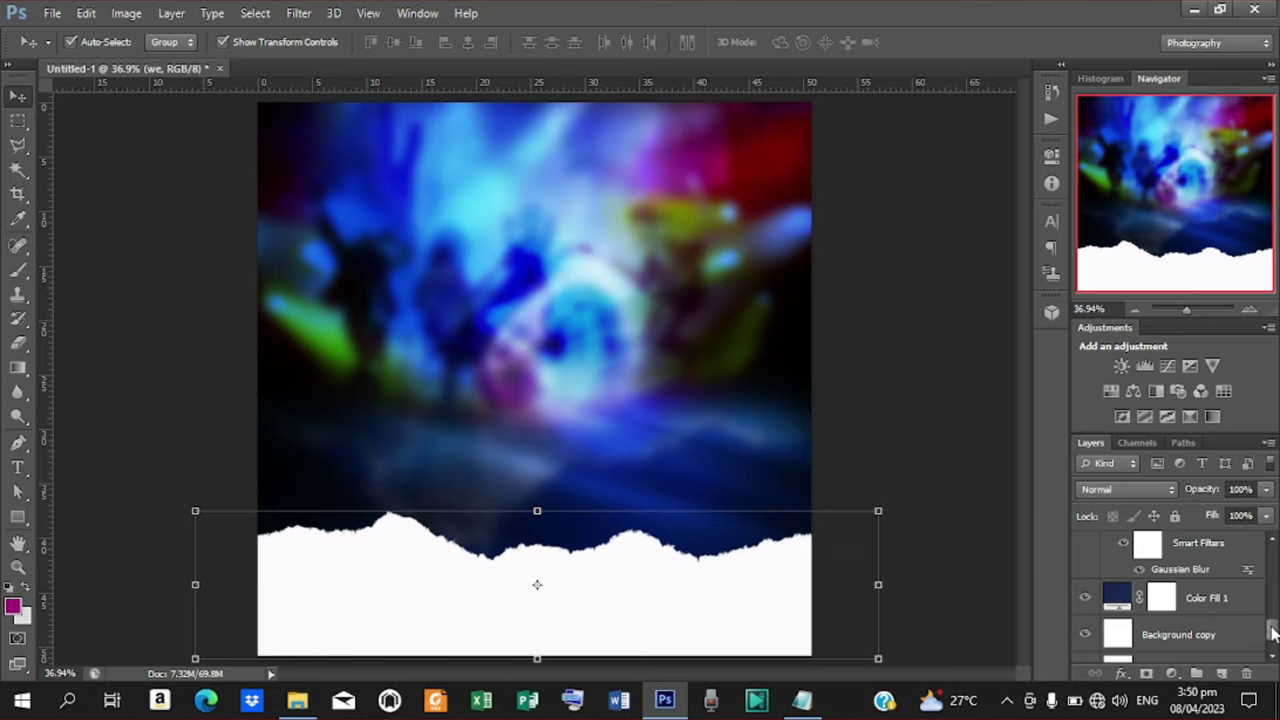
# Group the image and fill layers with Ctrl+G and name the group 'background'
pyautogui.keyDown('shift'); pyautogui.click(1208, 636); pyautogui.keyUp('shift')
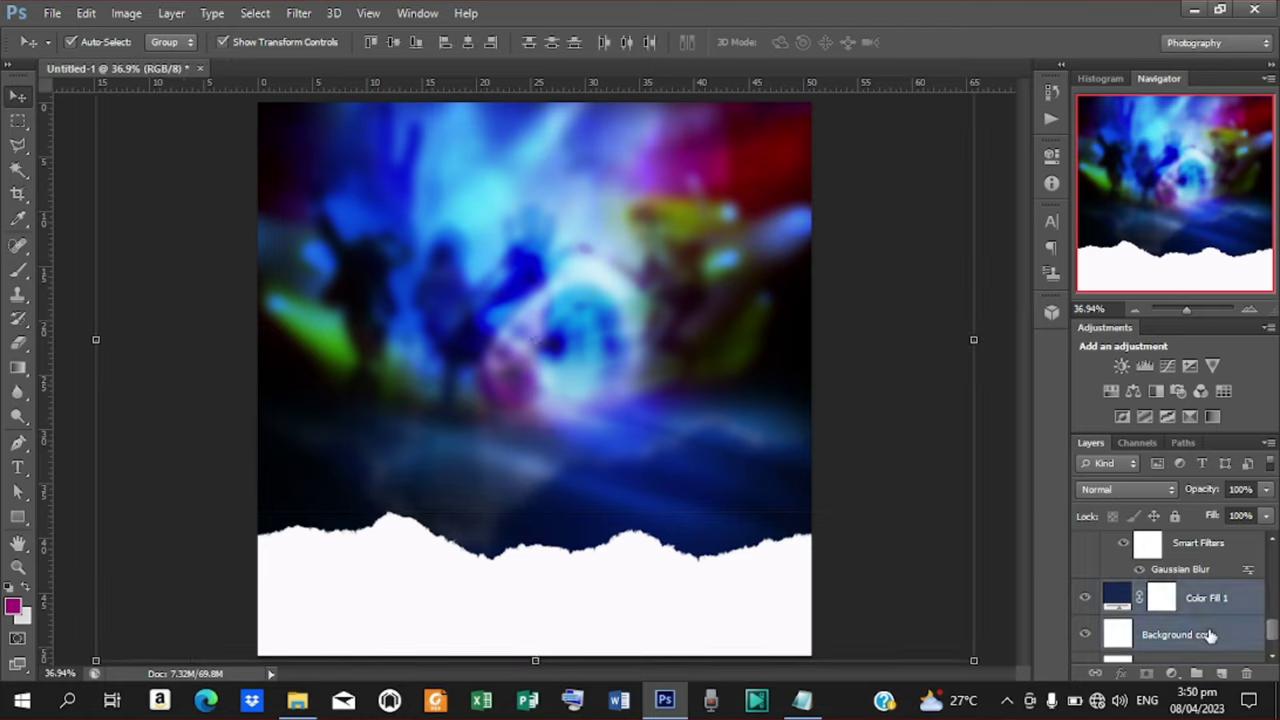
pyautogui.hotkey('ctrl', 'g')
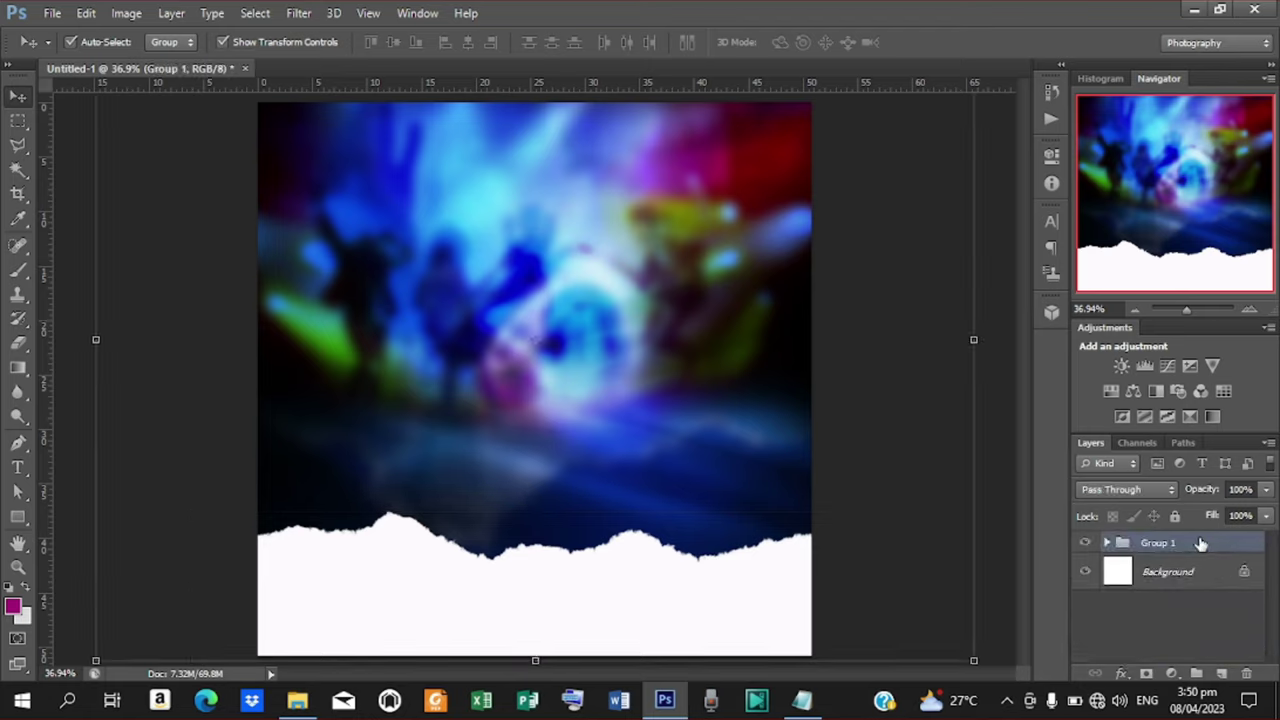
pyautogui.doubleClick(1178, 545)
pyautogui.write('background')
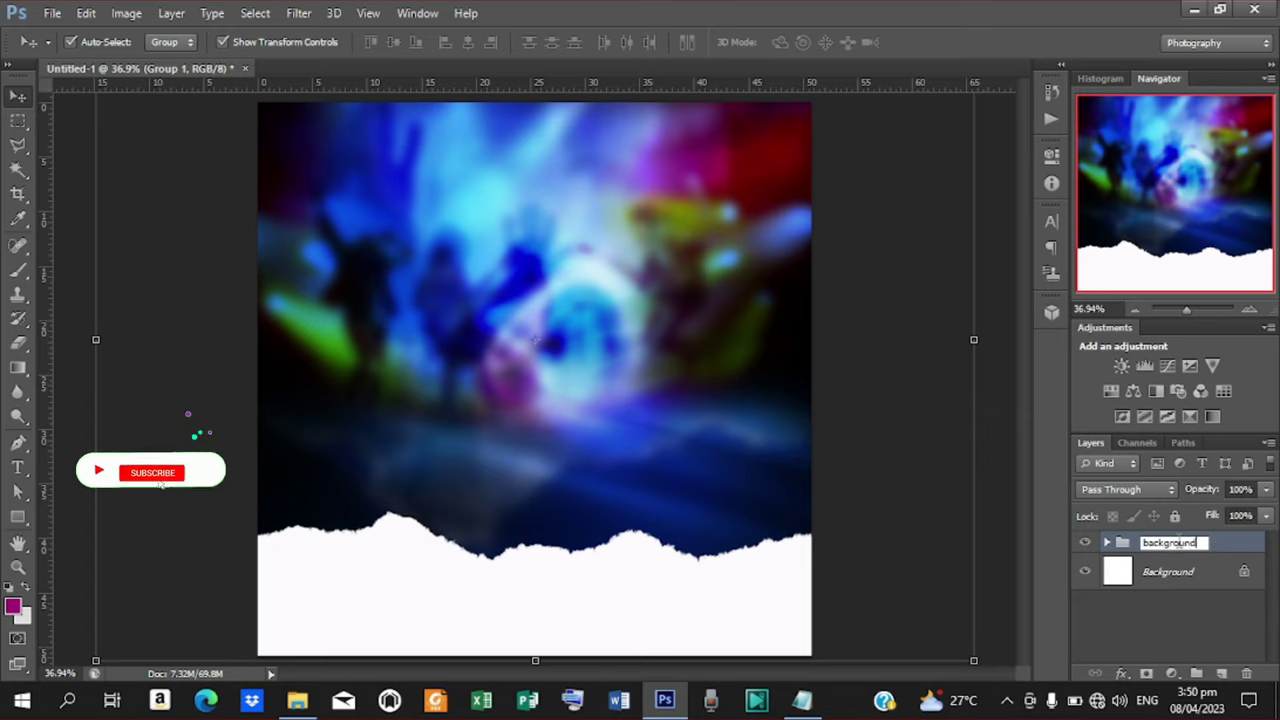
pyautogui.press('Return')
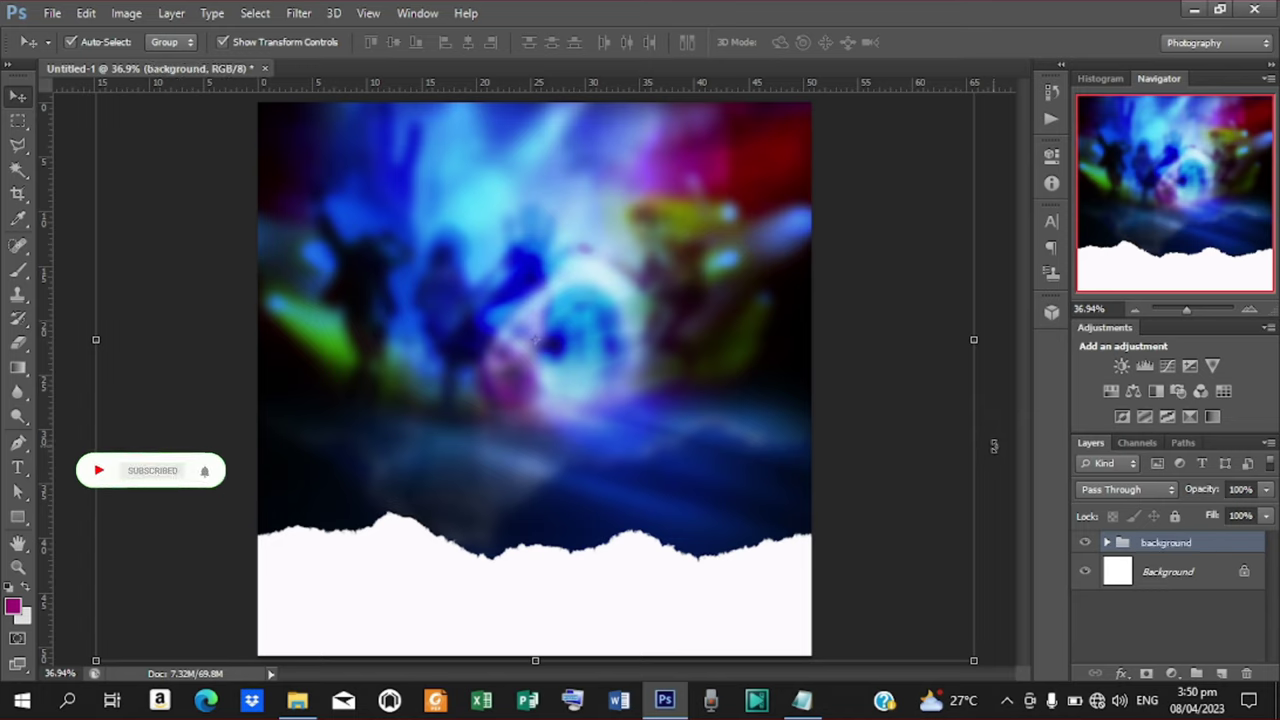
pyautogui.click(1008, 263)
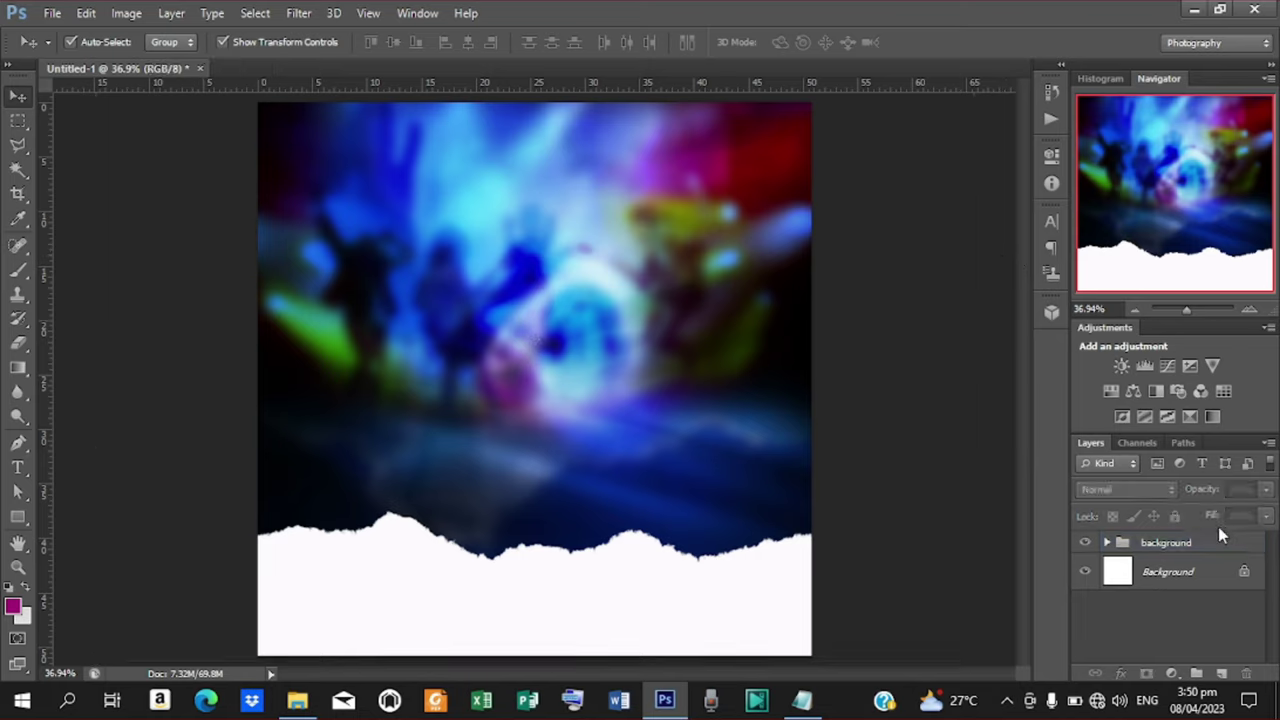
pyautogui.click(1192, 543)
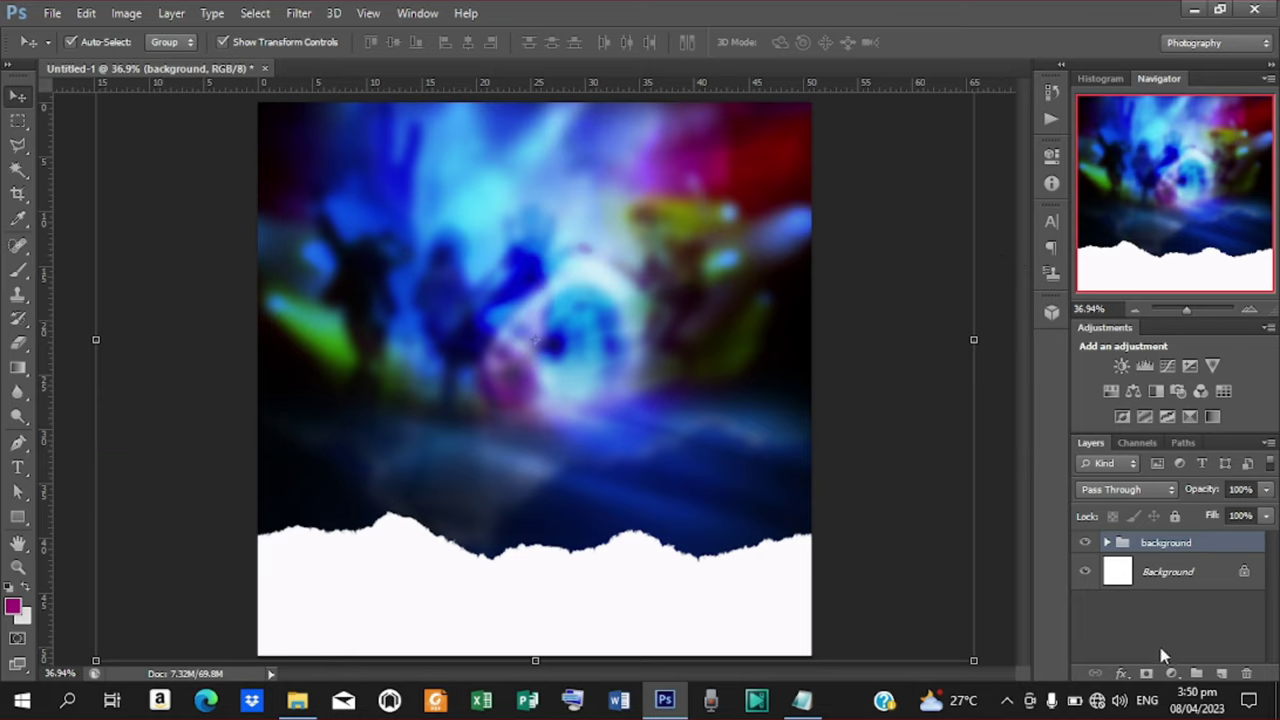
# Add a Curves adjustment layer with the curve pulled down to slightly darken the background
pyautogui.click(1171, 673)
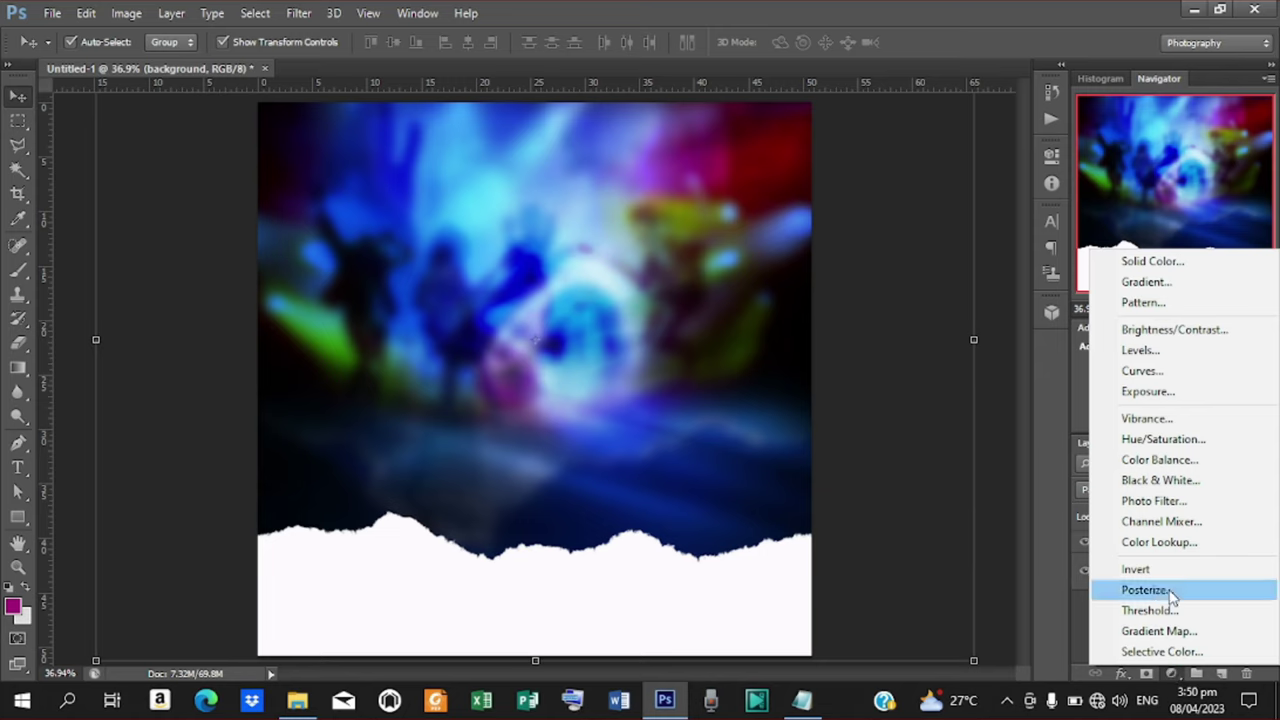
pyautogui.click(1148, 372)
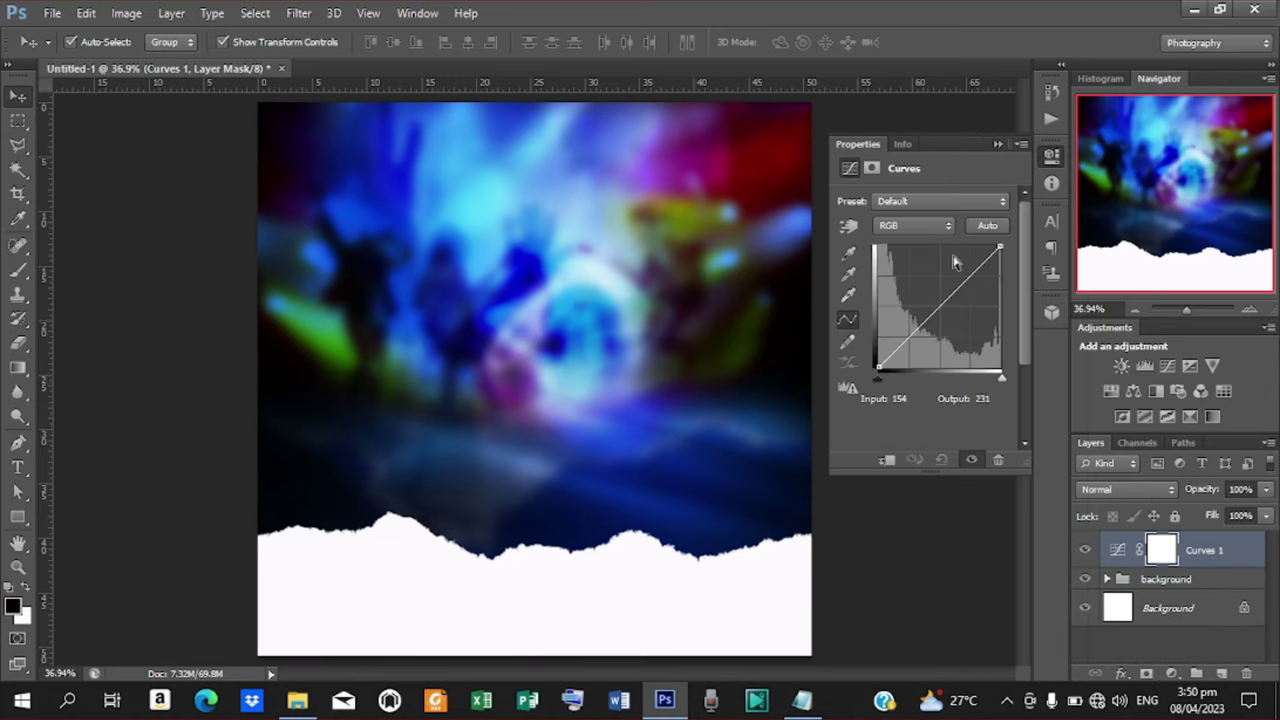
pyautogui.moveTo(945, 301); pyautogui.dragTo(940, 316)
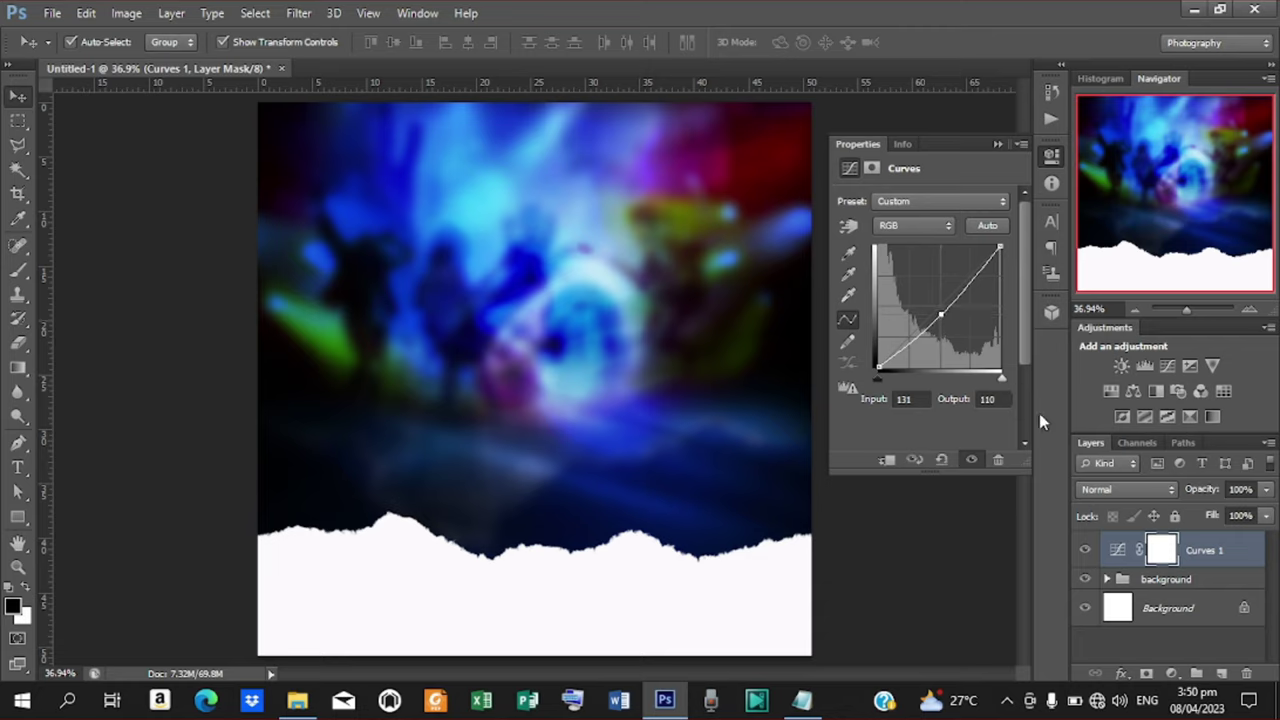
# Add an Exposure adjustment layer with raised exposure and gamma to brighten the backdrop
pyautogui.click(1175, 674)
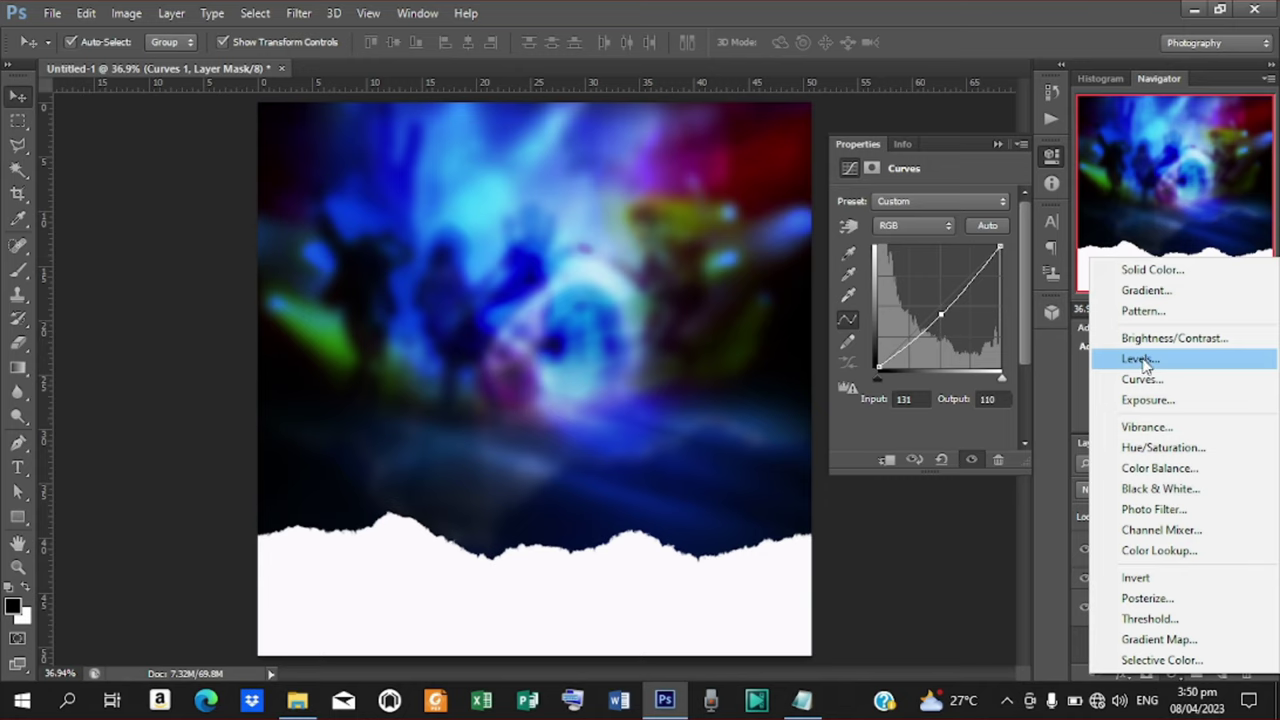
pyautogui.click(1148, 400)
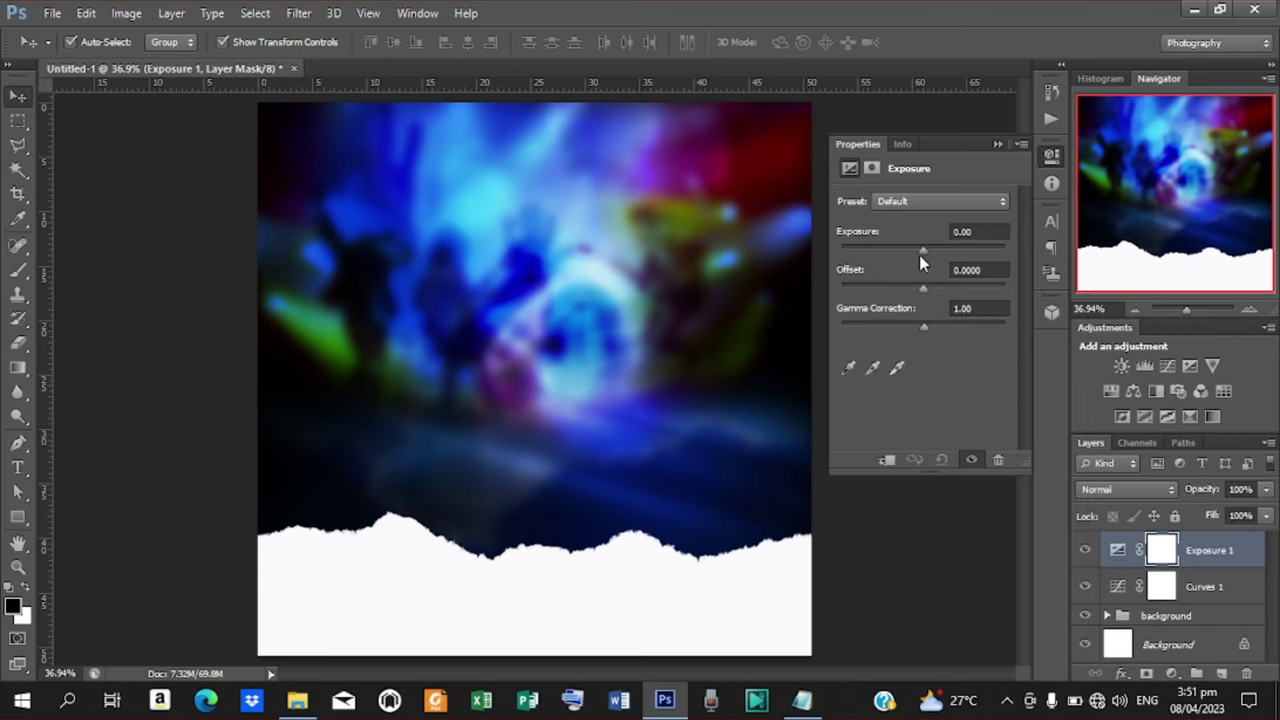
pyautogui.moveTo(921, 251); pyautogui.dragTo(924, 292)
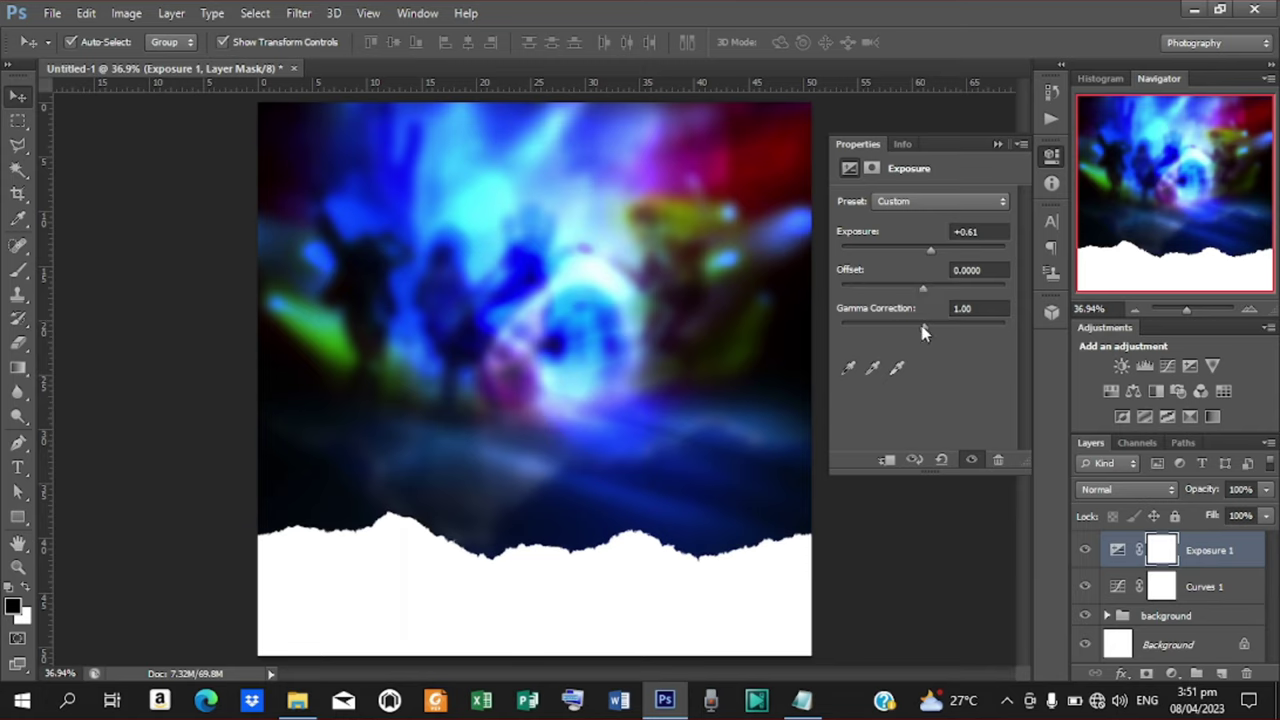
pyautogui.moveTo(923, 325); pyautogui.dragTo(919, 325)
pyautogui.click(997, 146)
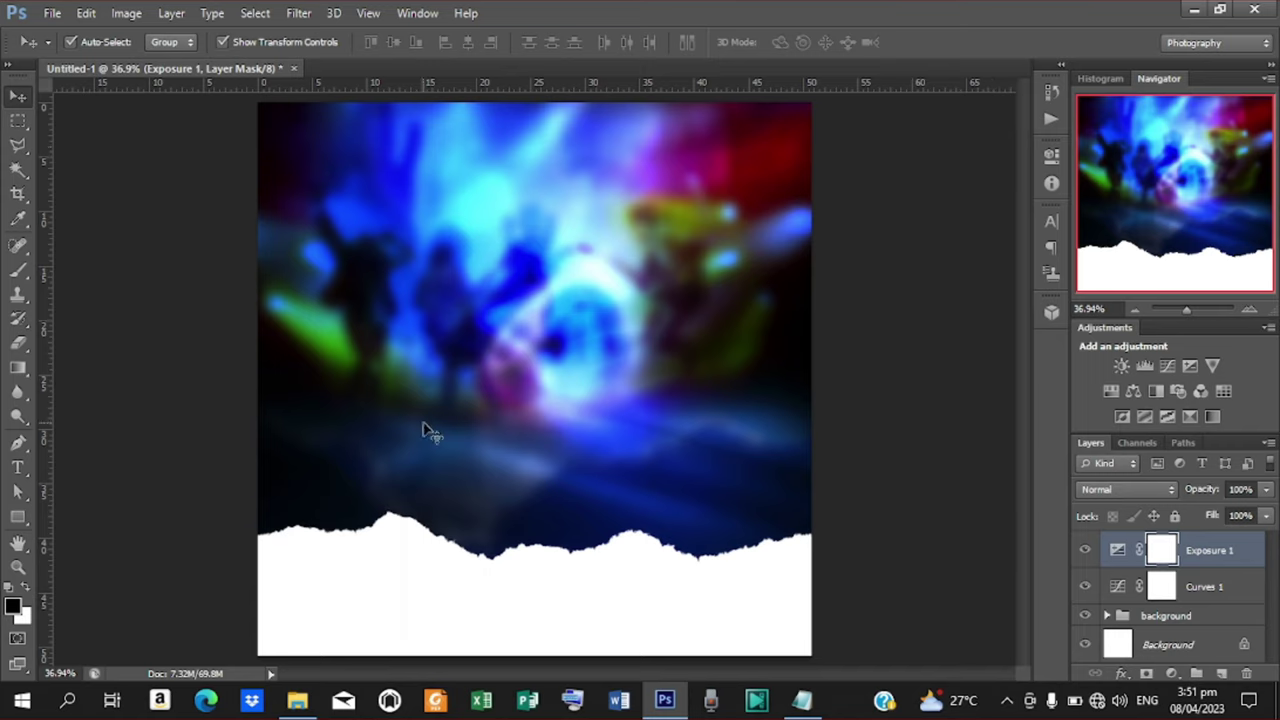
pyautogui.press('t')
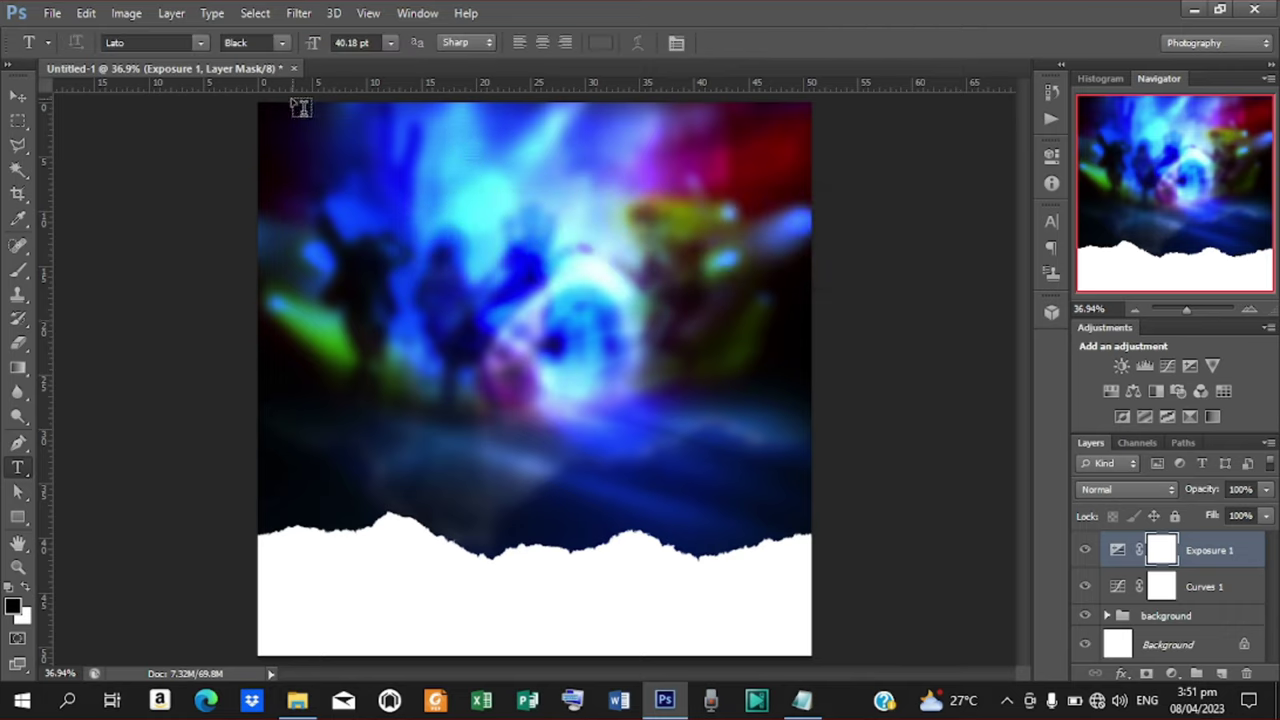
# Paste THE CHURCH OF PENTECOST from the notes as a new text line near the top
pyautogui.click(426, 155)
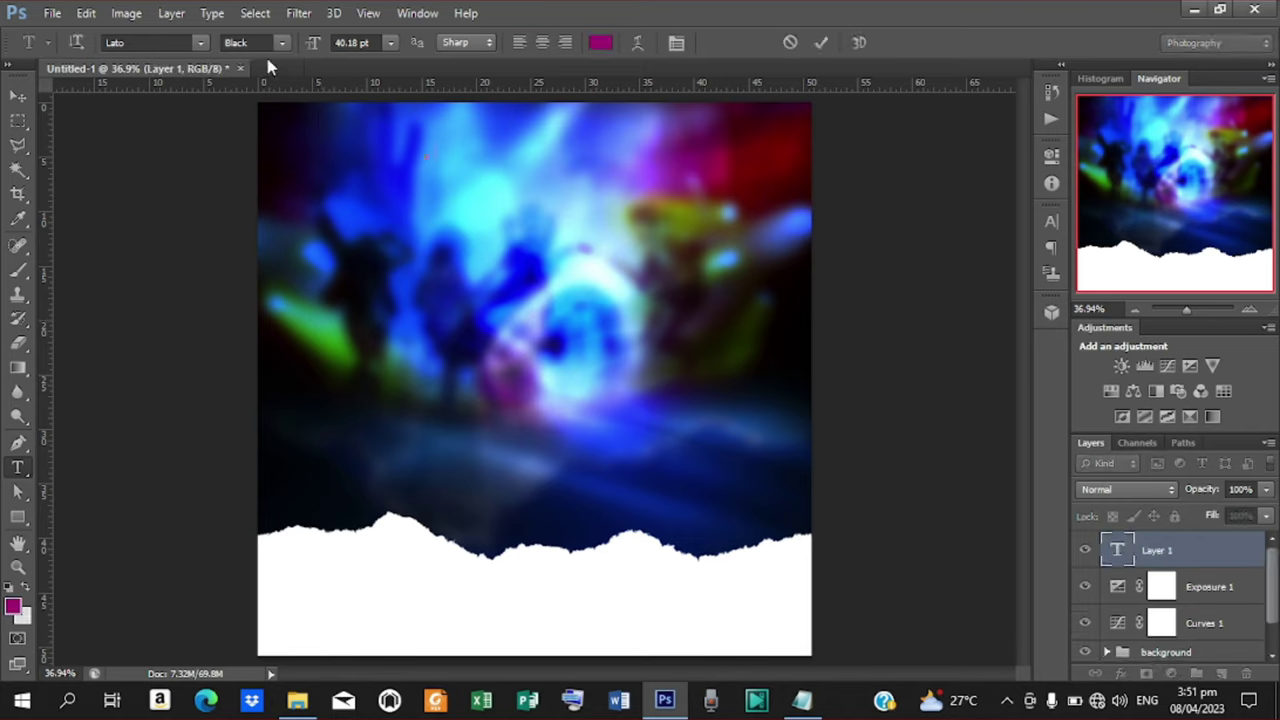
pyautogui.click(315, 46)
pyautogui.click(803, 701)
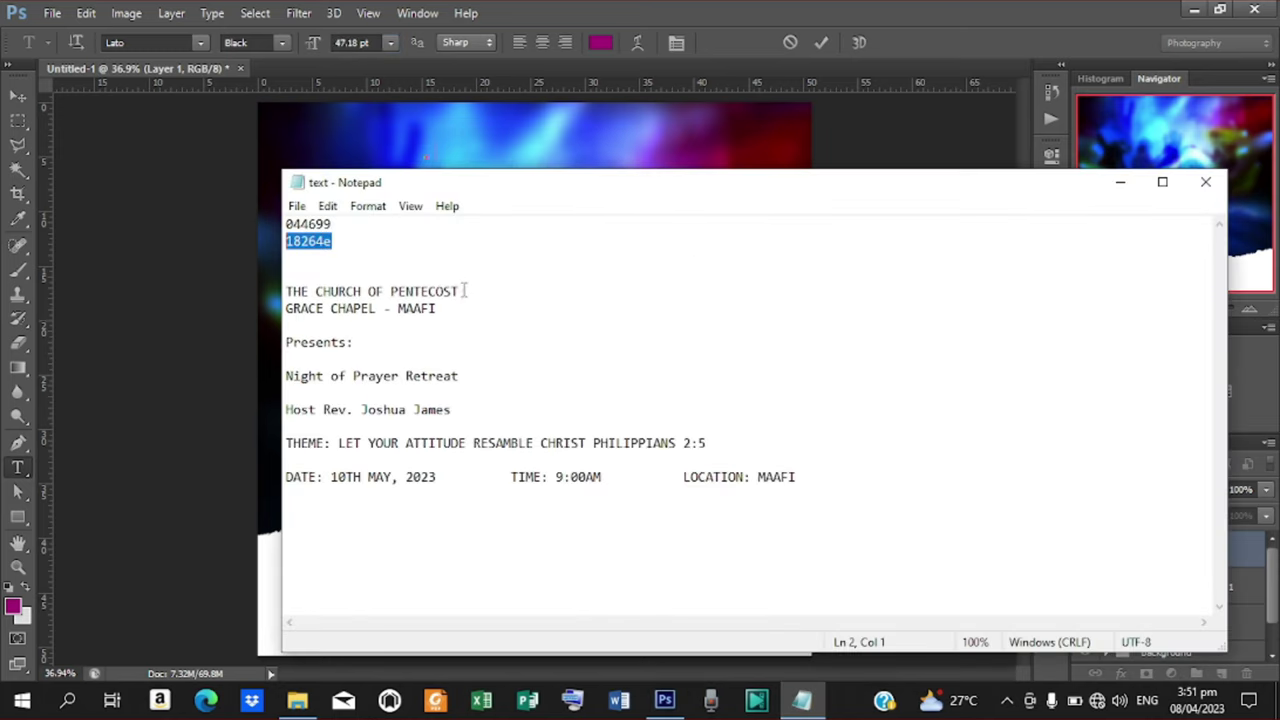
pyautogui.moveTo(464, 291); pyautogui.dragTo(268, 297)
pyautogui.hotkey('ctrl', 'c')
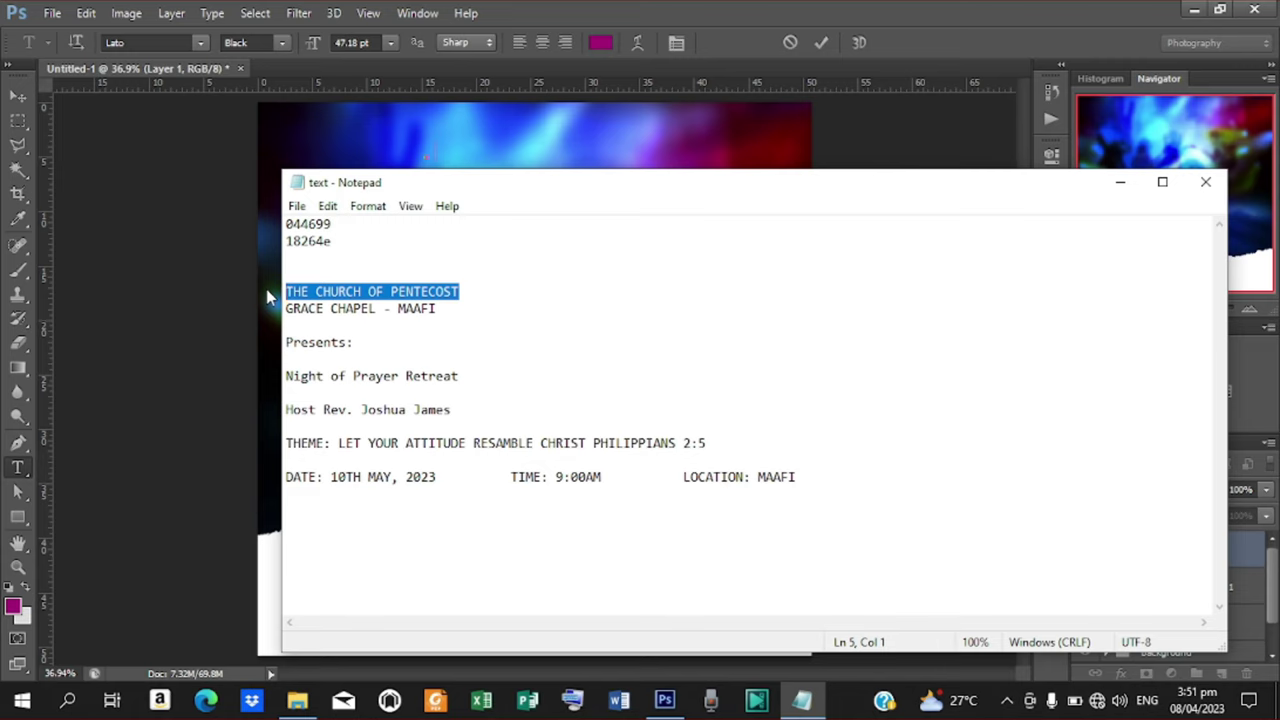
pyautogui.click(1120, 181)
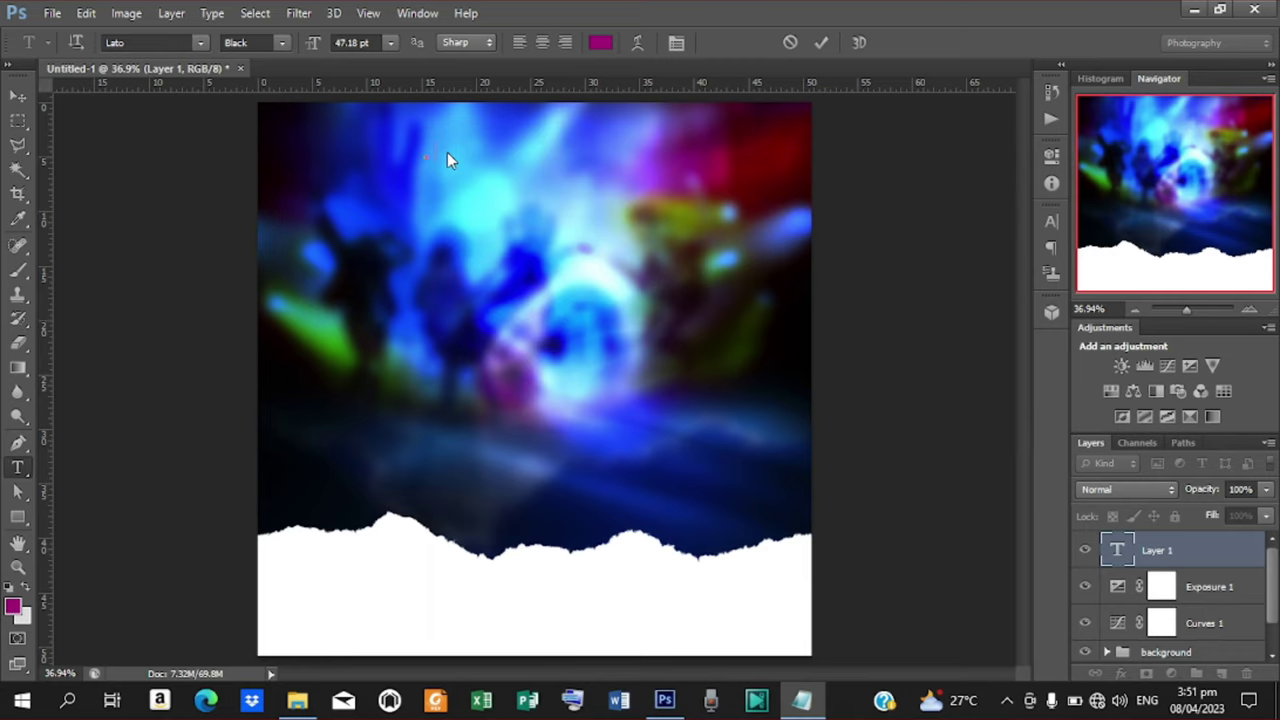
pyautogui.hotkey('ctrl', 'v')
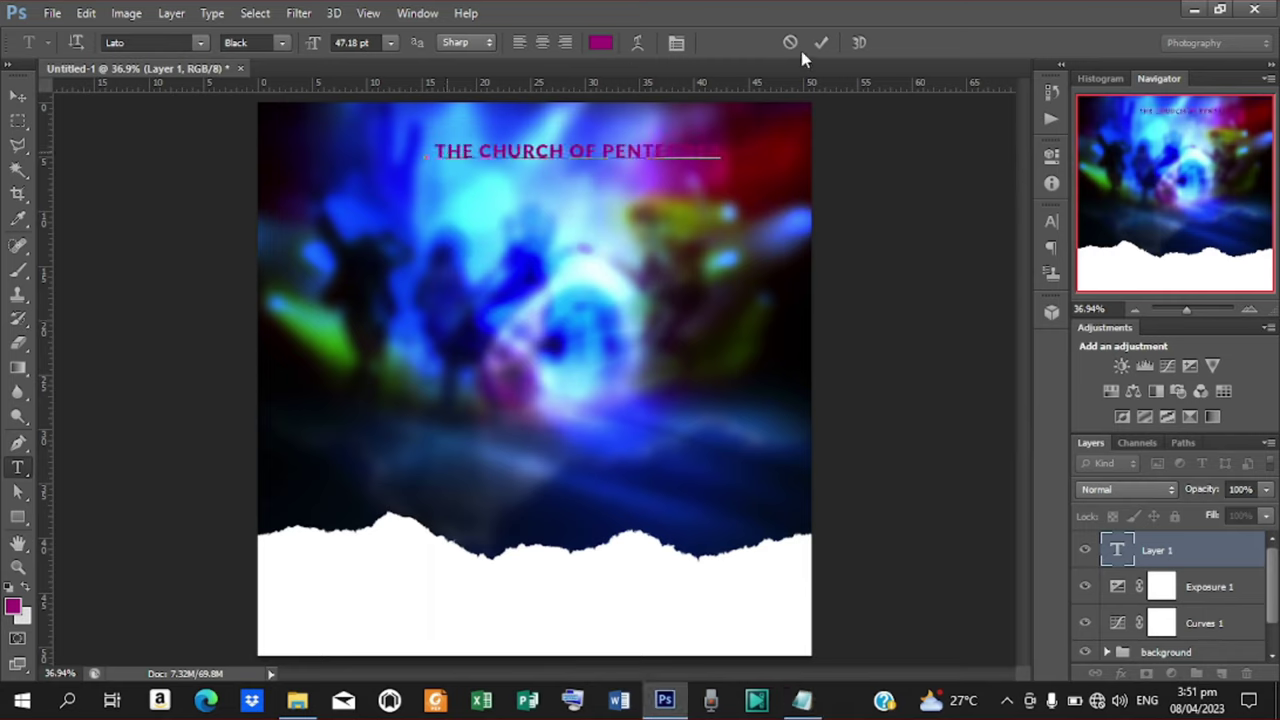
pyautogui.click(823, 42)
pyautogui.click(1051, 220)
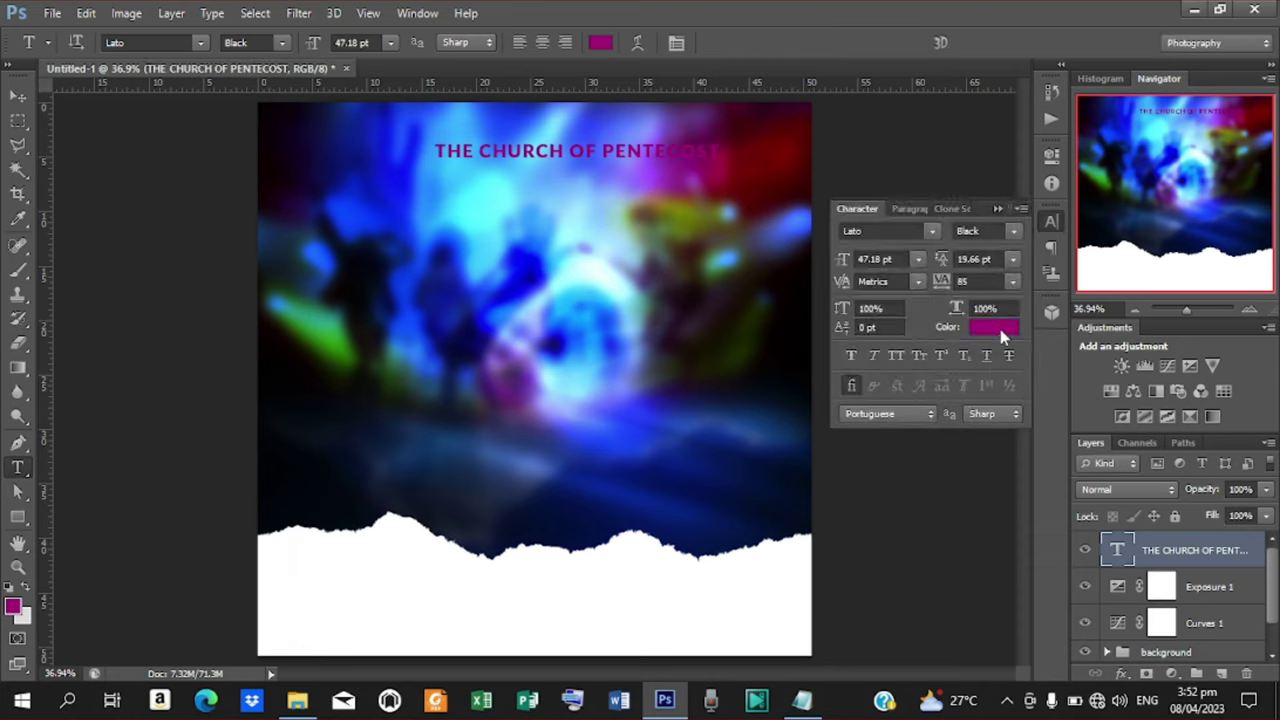
# Colour THE CHURCH OF PENTECOST white and align it to the canvas's horizontal centre
pyautogui.click(993, 328)
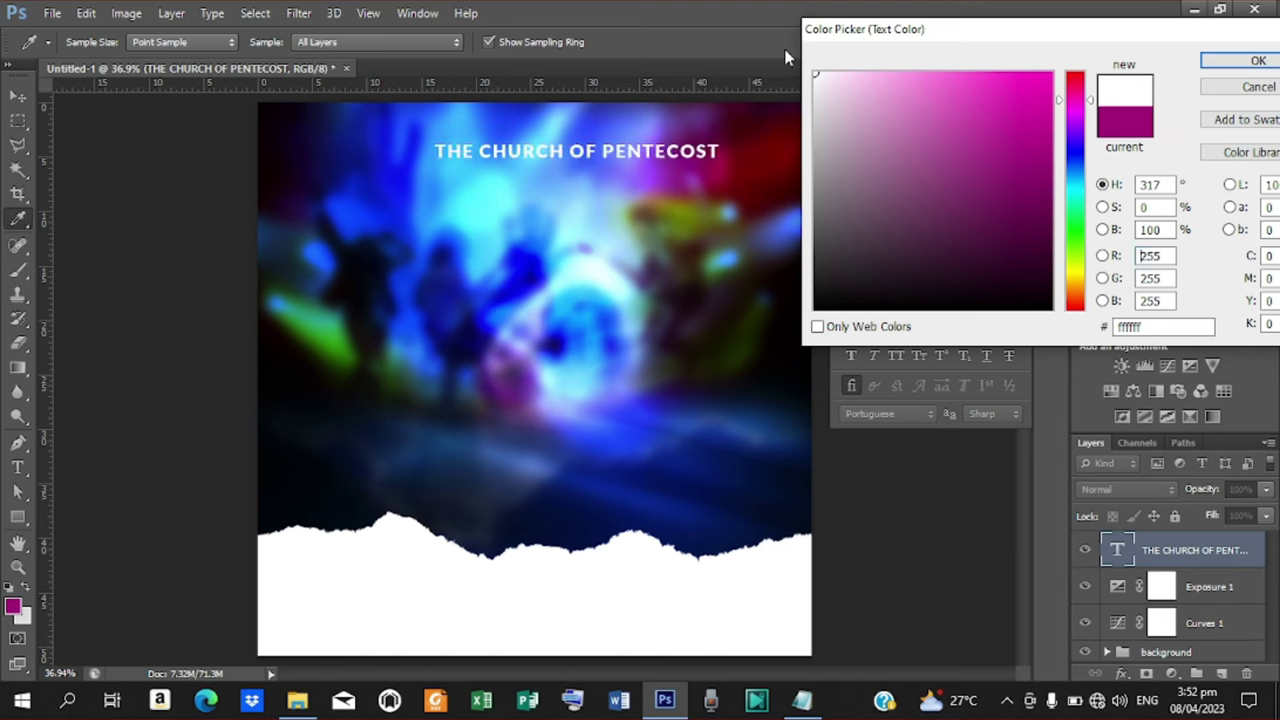
pyautogui.click(1222, 60)
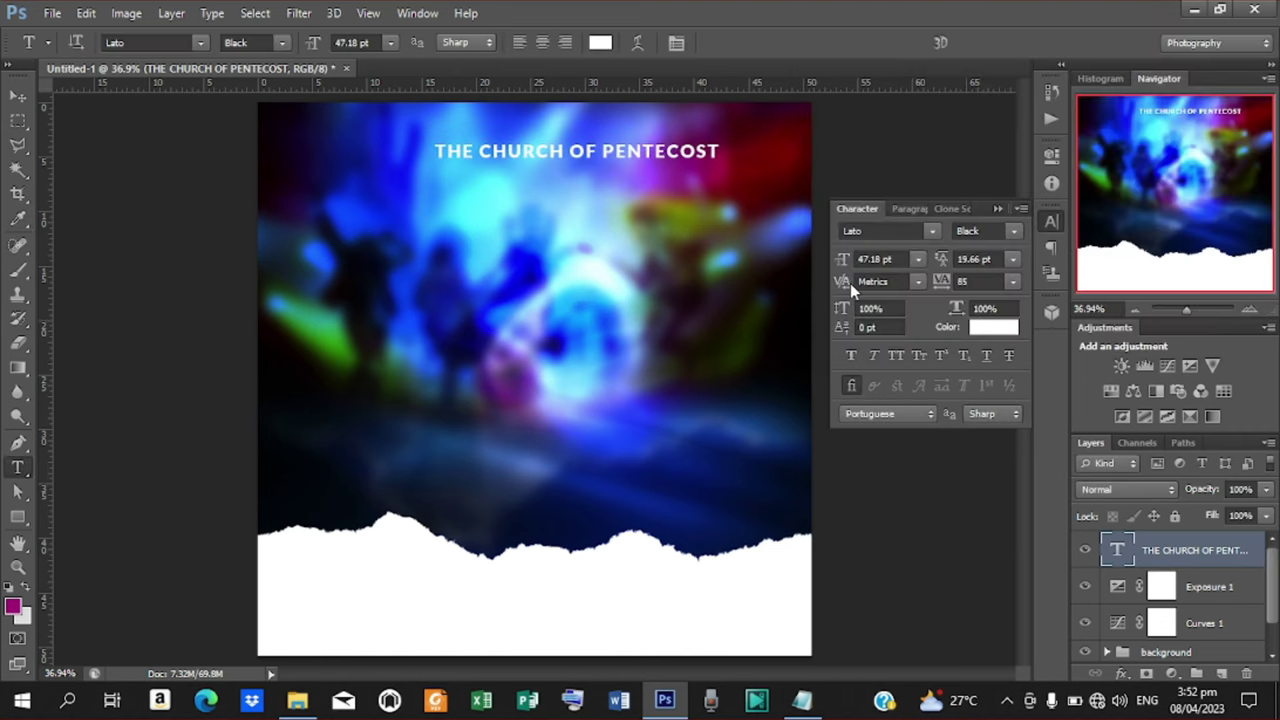
pyautogui.click(17, 96)
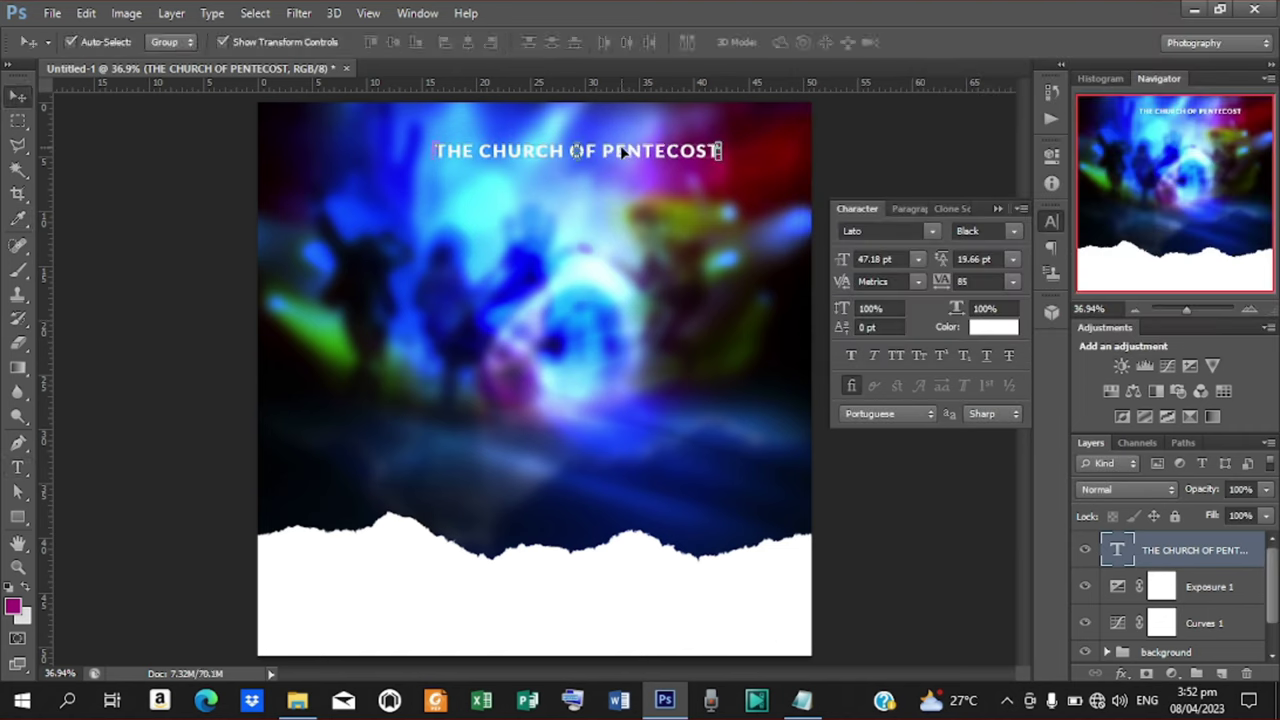
pyautogui.moveTo(600, 156); pyautogui.dragTo(588, 172)
pyautogui.hotkey('ctrl', 'a')
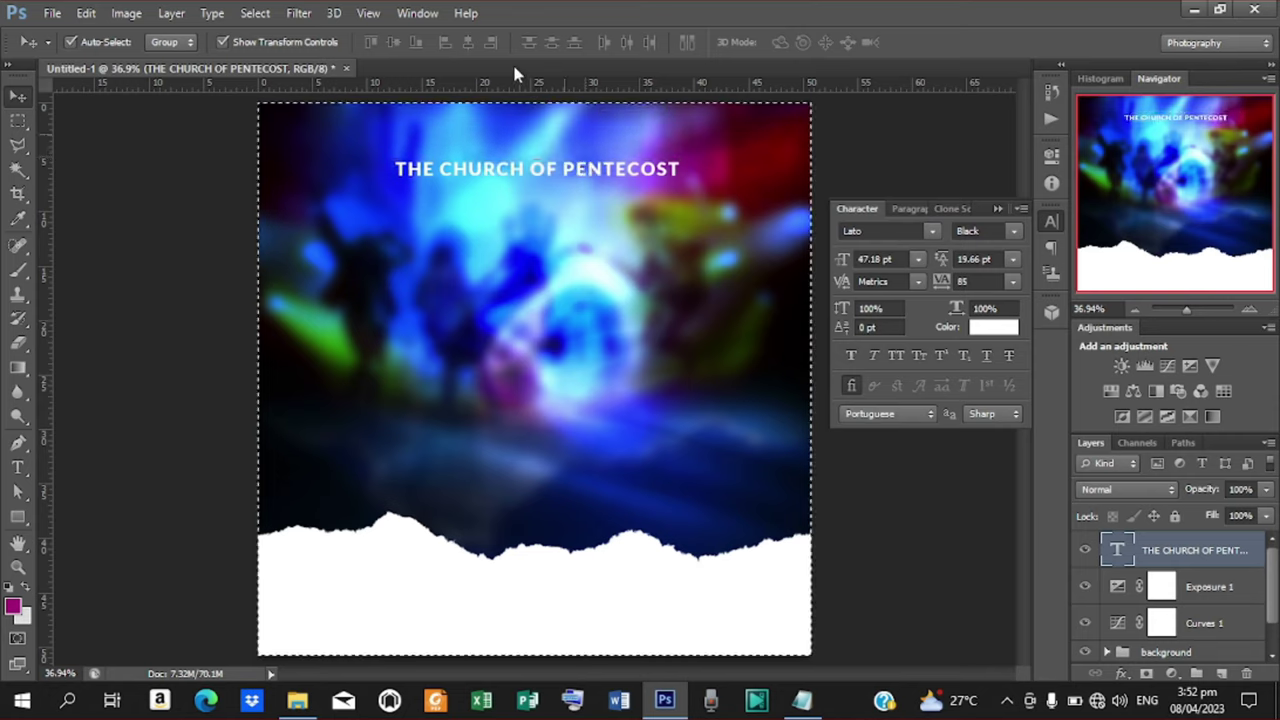
pyautogui.click(467, 42)
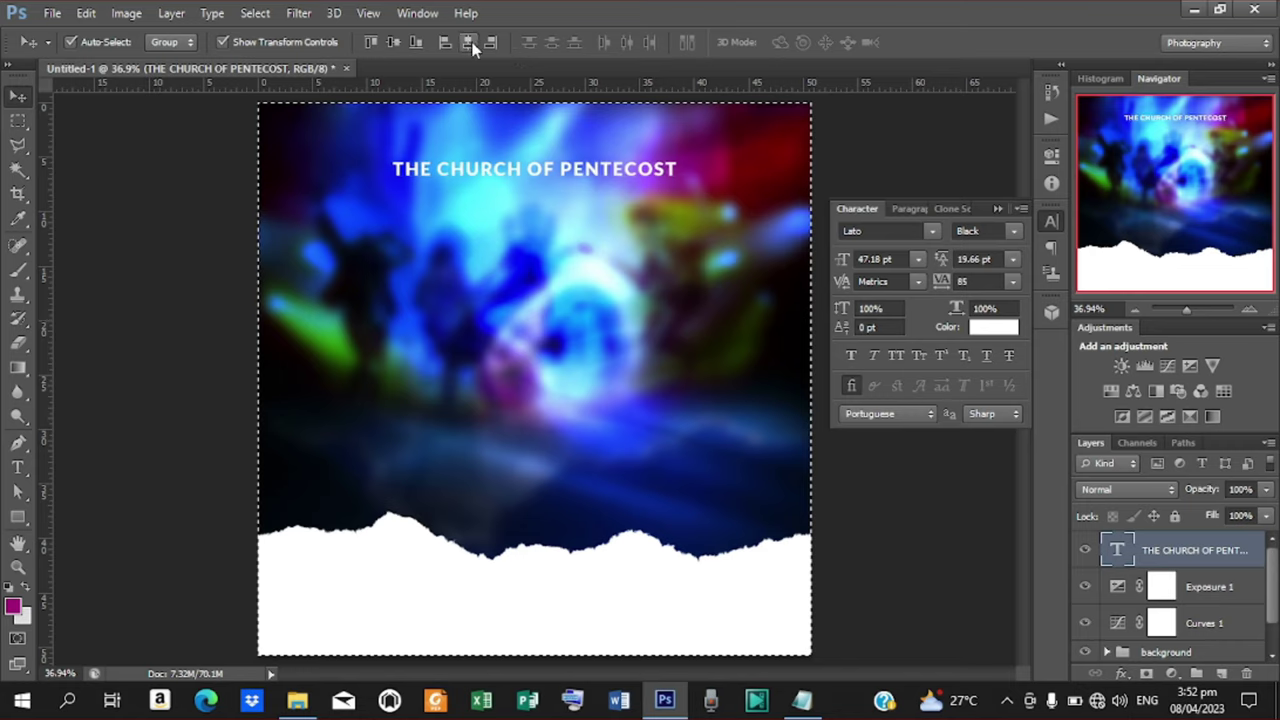
pyautogui.hotkey('ctrl', 'd')
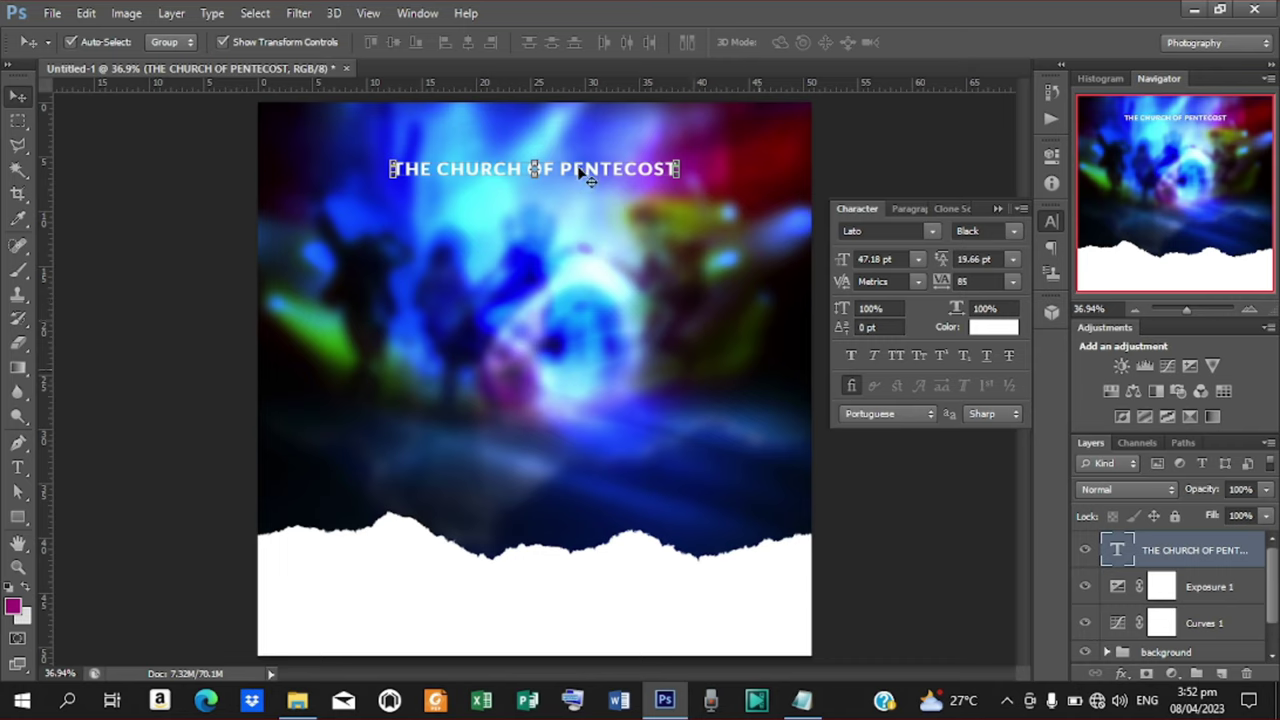
# Duplicate the church name text layer and nudge the copy down into a second line
pyautogui.hotkey('ctrl', 'j')
pyautogui.hotkey('shift', 'Down')
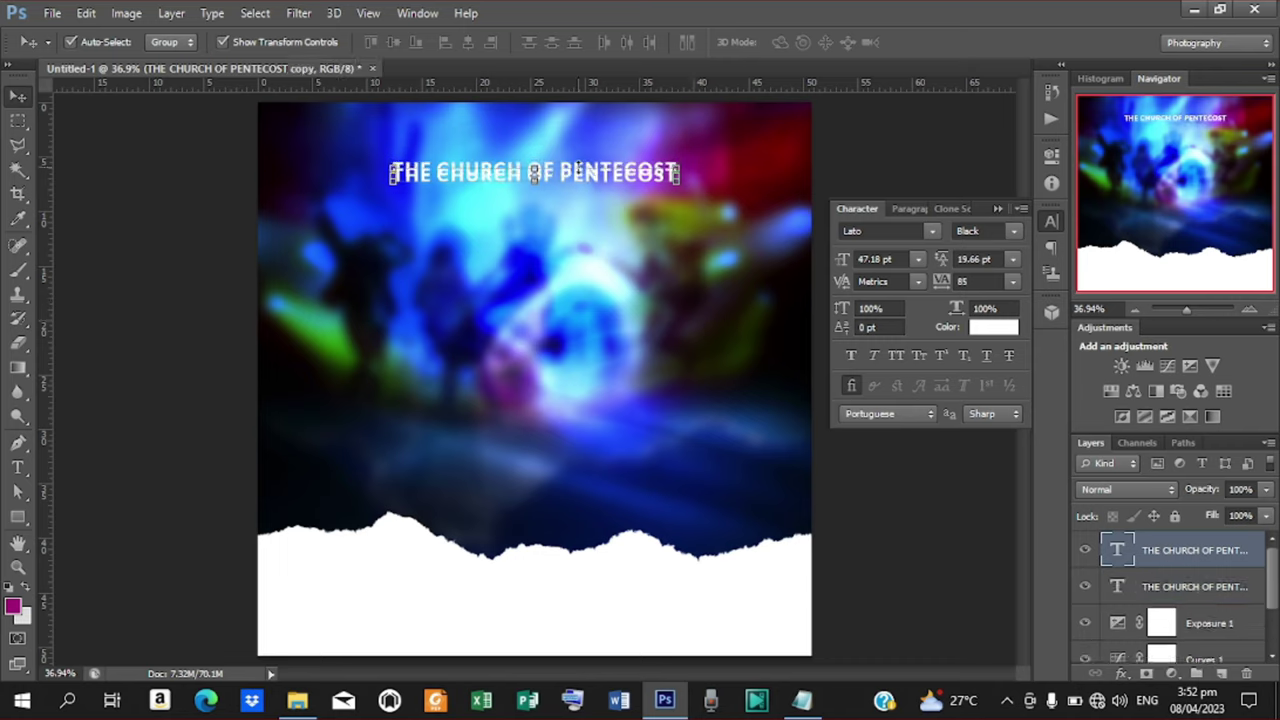
pyautogui.hotkey('shift', 'Down')
pyautogui.hotkey('shift', 'Down')
pyautogui.hotkey('shift', 'Down')
pyautogui.hotkey('shift', 'Down')
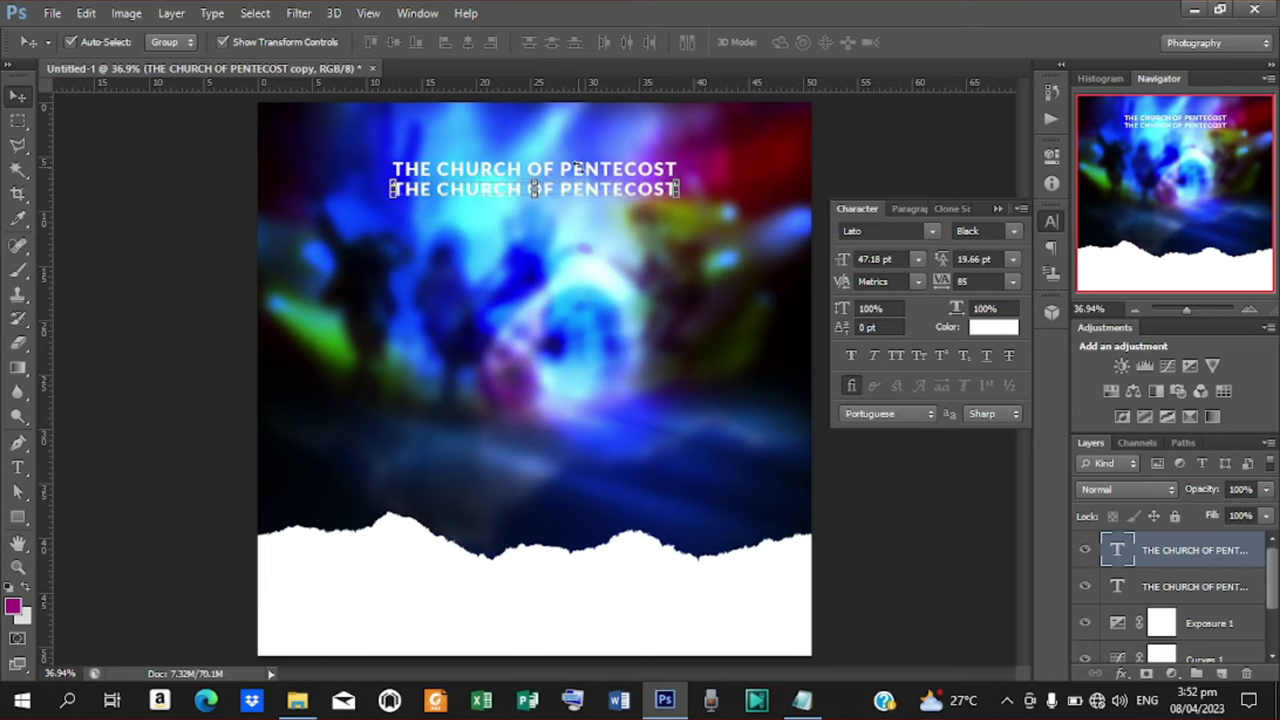
pyautogui.hotkey('shift', 'Up')
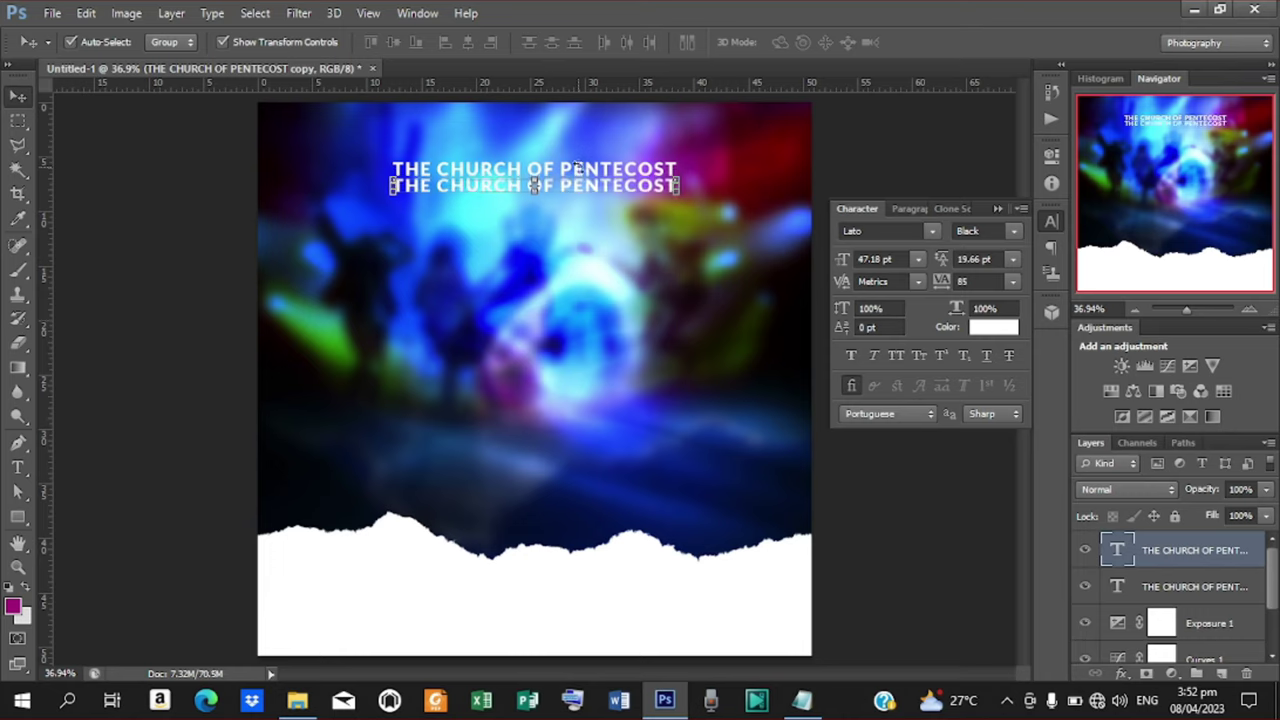
# Replace the duplicated line's text with GRACE CHAPEL - MAAFI pasted from the notes
pyautogui.press('t')
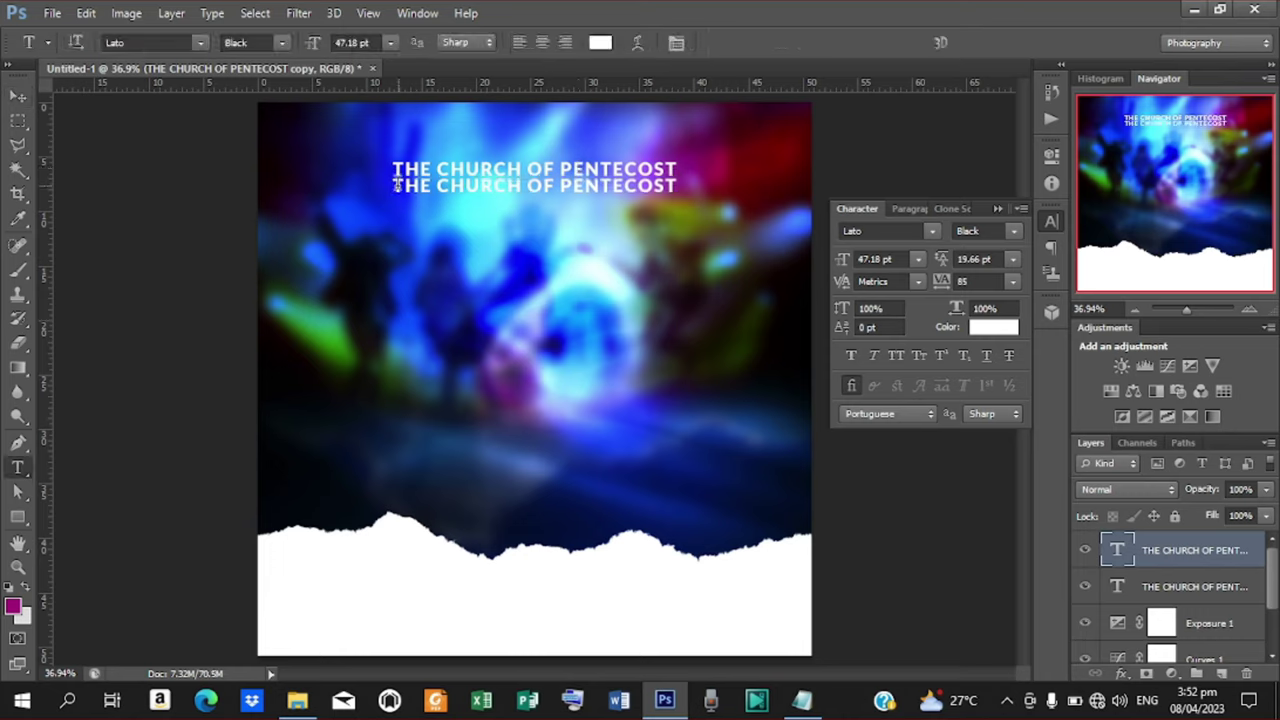
pyautogui.moveTo(395, 185); pyautogui.dragTo(754, 186)
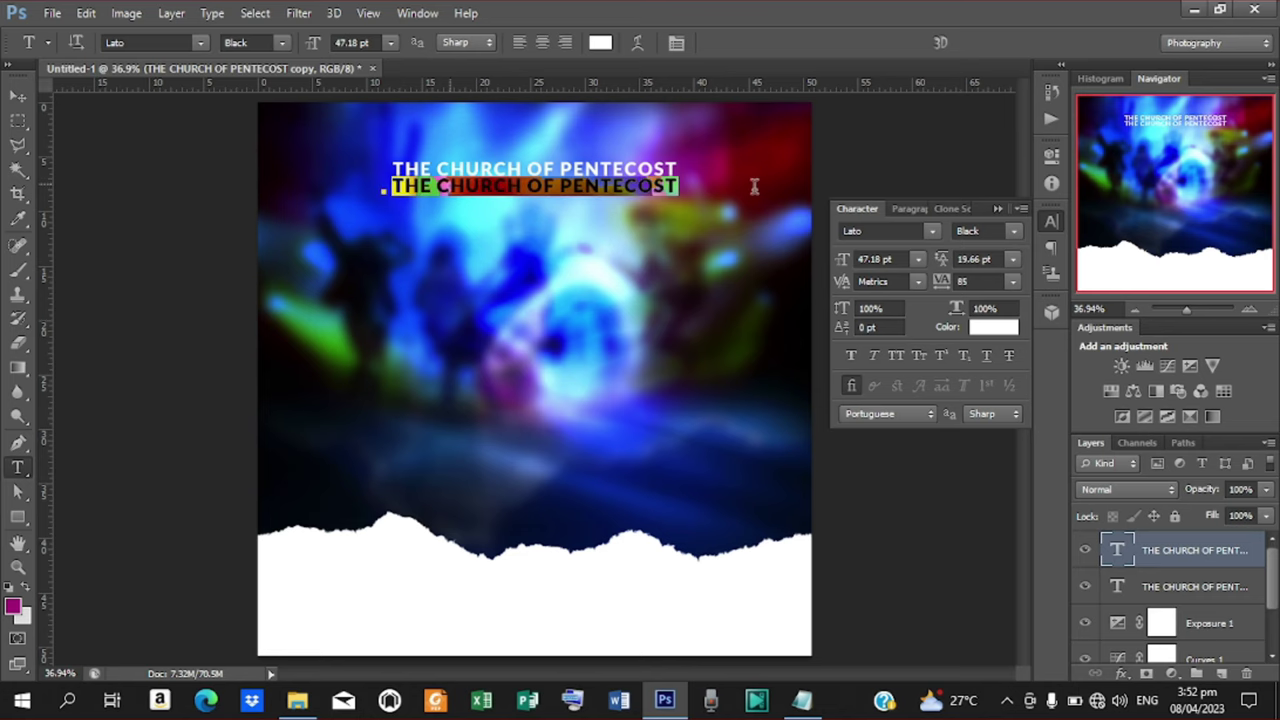
pyautogui.click(803, 703)
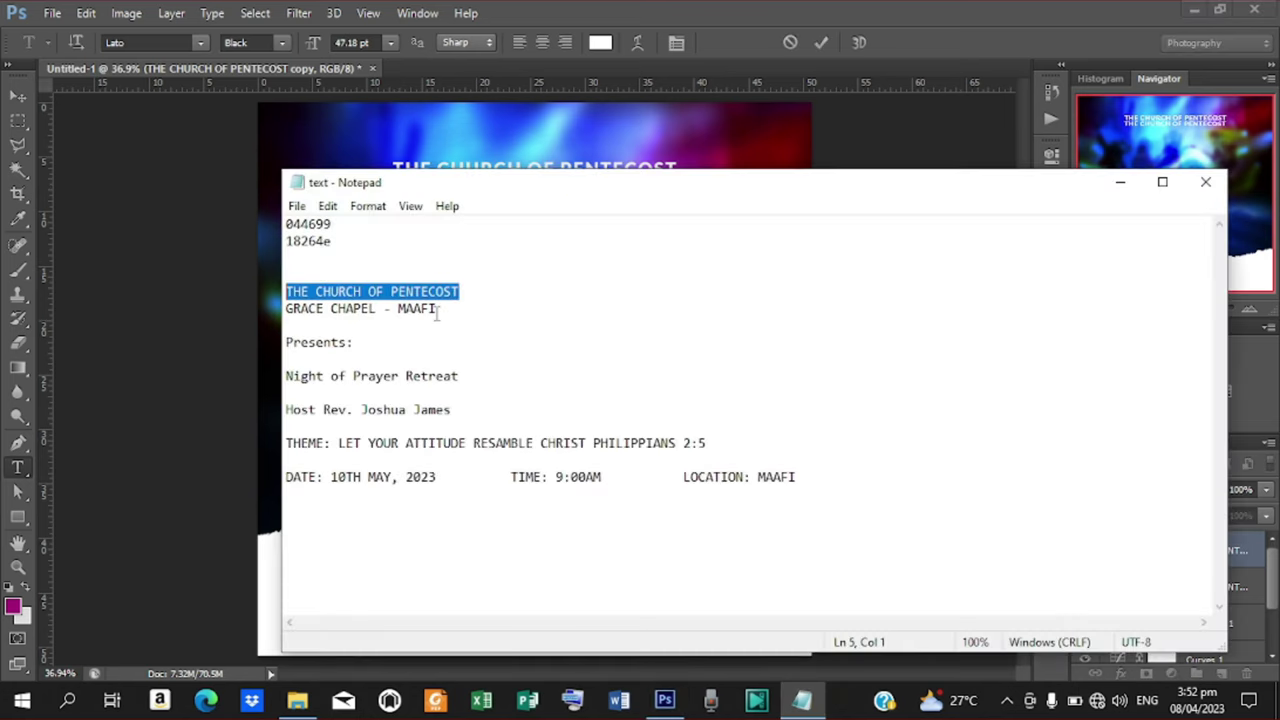
pyautogui.moveTo(437, 310); pyautogui.dragTo(287, 310)
pyautogui.hotkey('ctrl', 'c')
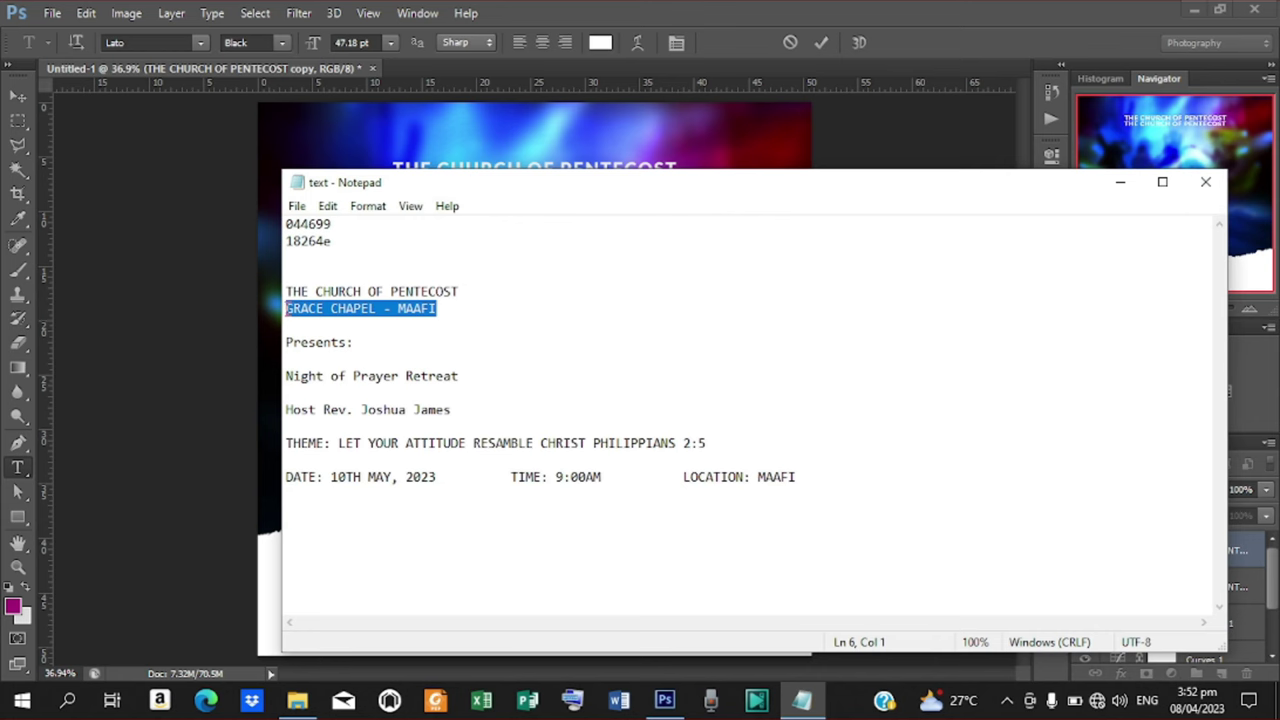
pyautogui.click(1121, 182)
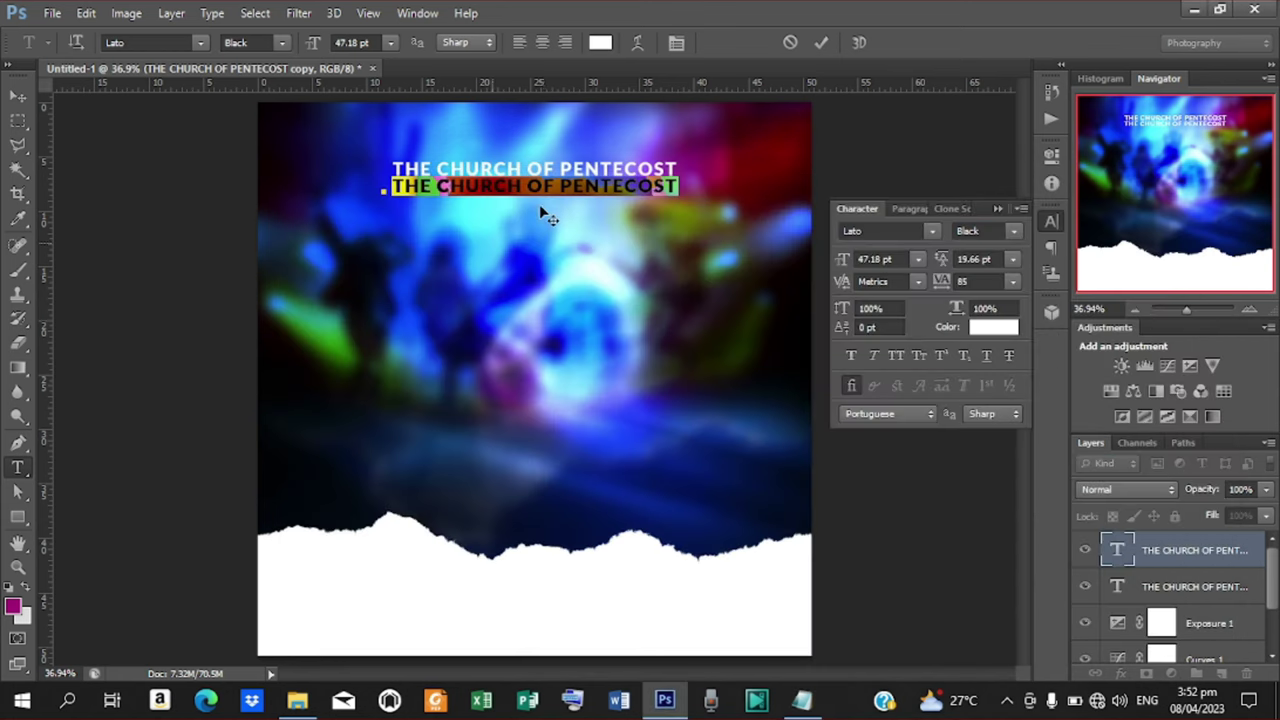
pyautogui.hotkey('ctrl', 'v')
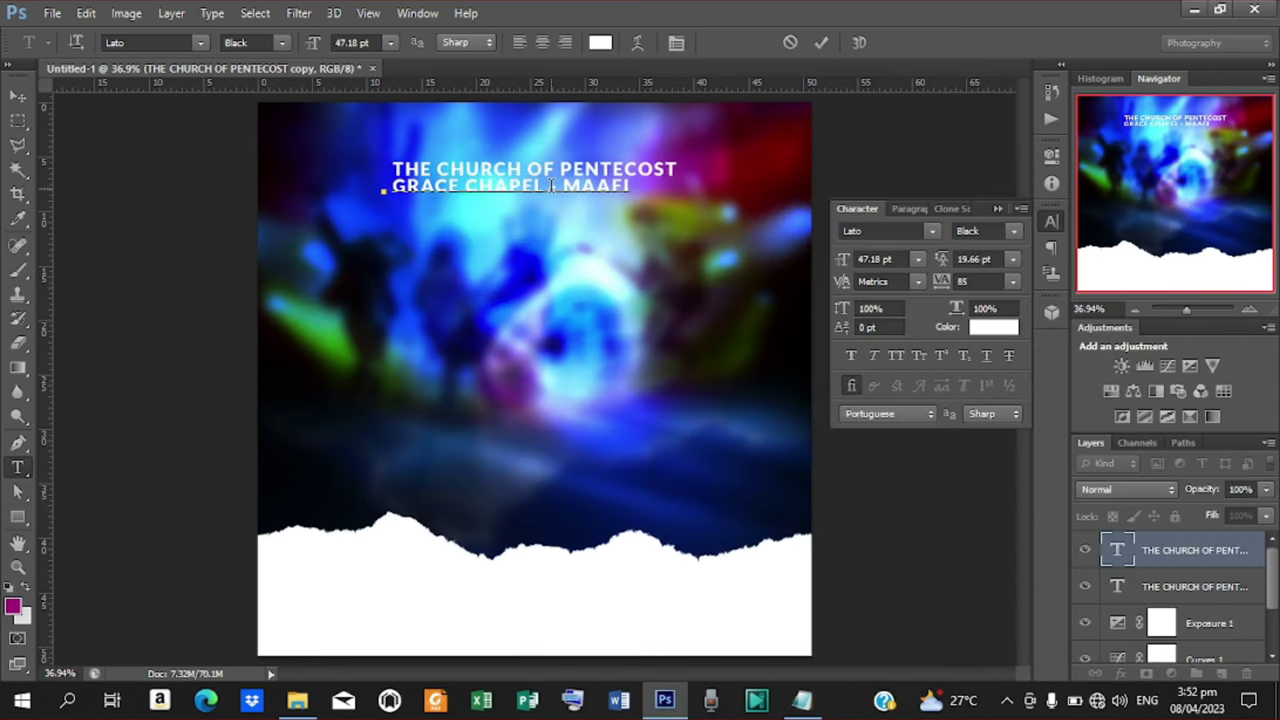
pyautogui.click(822, 43)
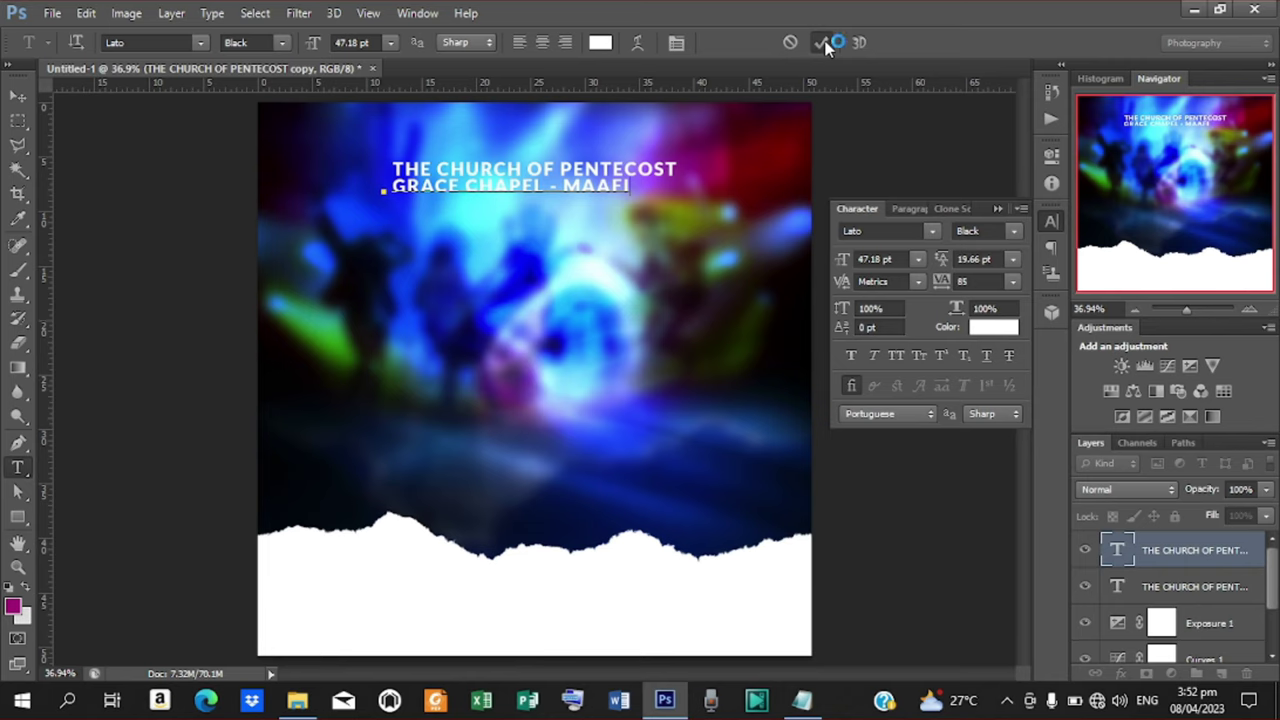
# Centre both title lines horizontally on the page and nudge them slightly down
pyautogui.keyDown('shift'); pyautogui.click(1167, 588); pyautogui.keyUp('shift')
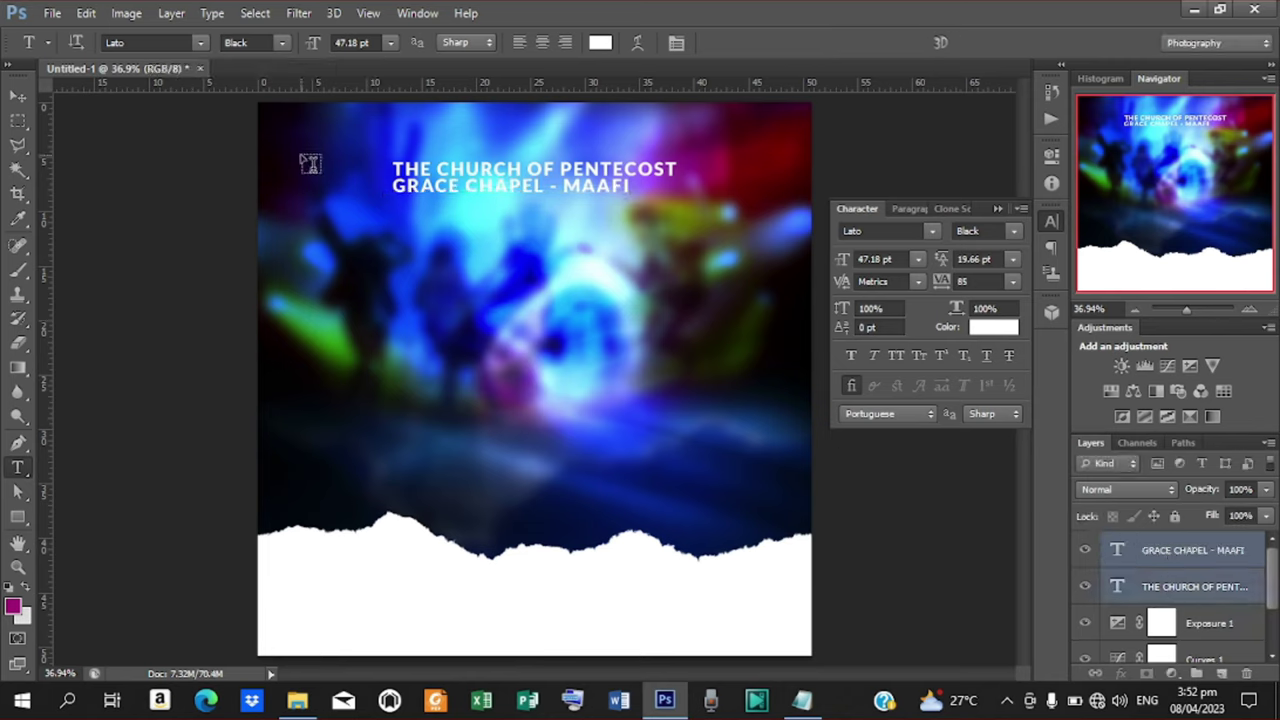
pyautogui.click(19, 95)
pyautogui.click(19, 95)
pyautogui.click(468, 42)
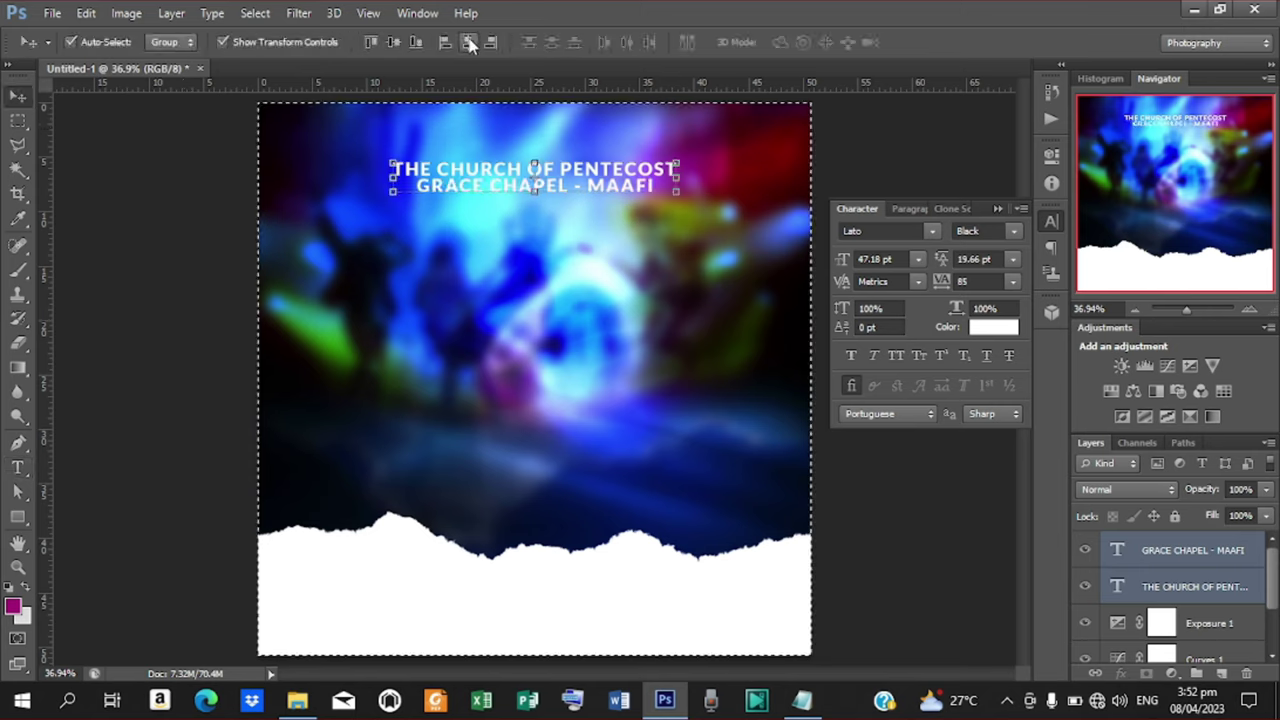
pyautogui.hotkey('ctrl', 'd')
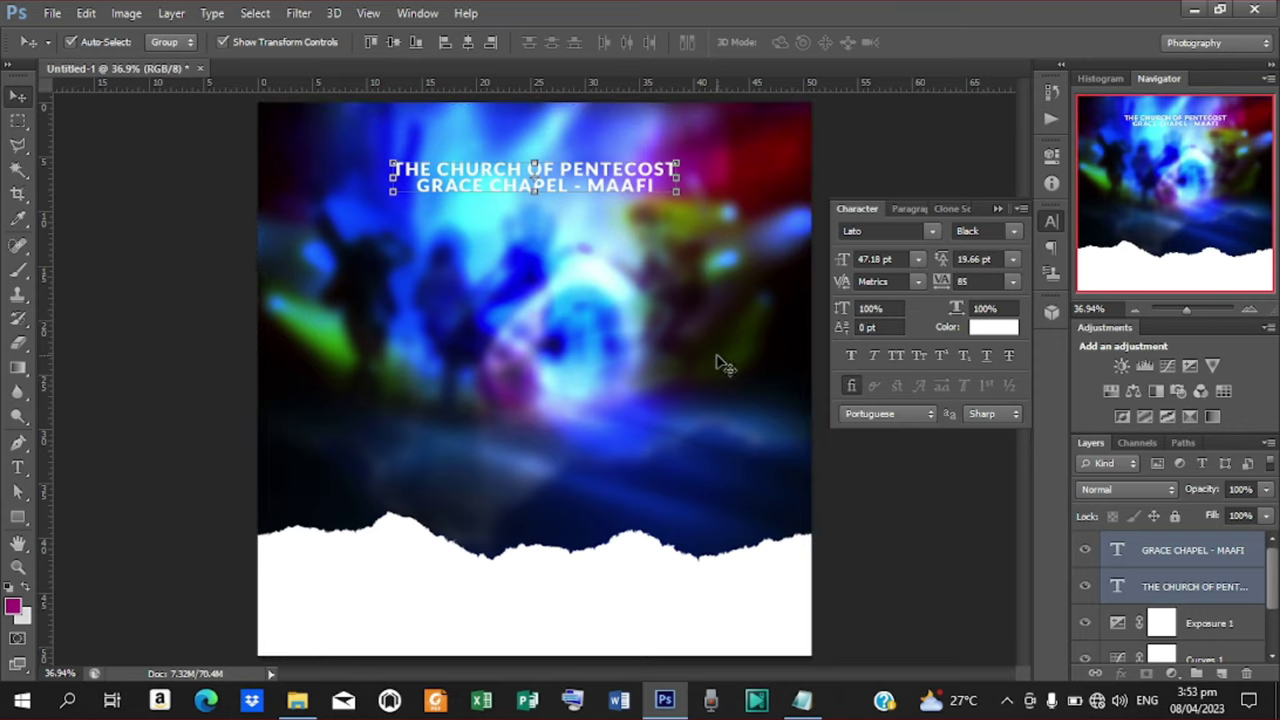
pyautogui.hotkey('shift', 'Down')
pyautogui.hotkey('shift', 'Down')
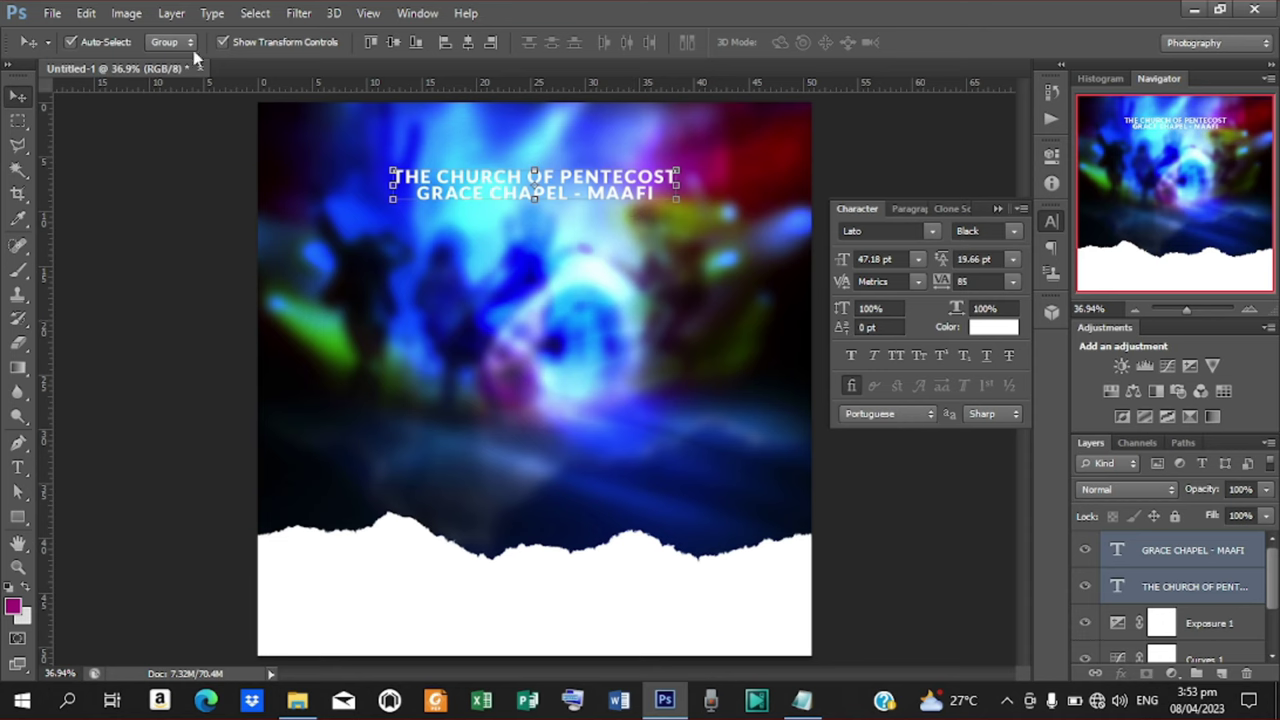
# Place the church logo image file into the flyer with File > Place
pyautogui.click(52, 13)
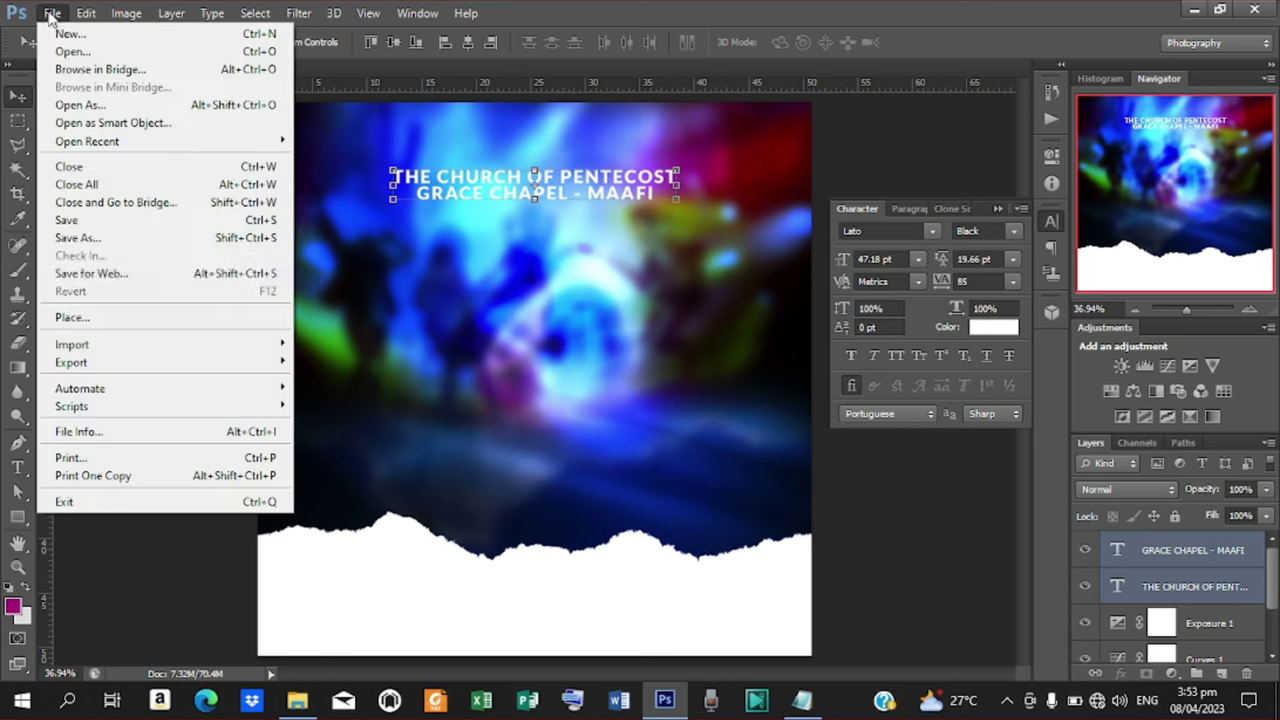
pyautogui.click(74, 318)
pyautogui.click(1093, 252)
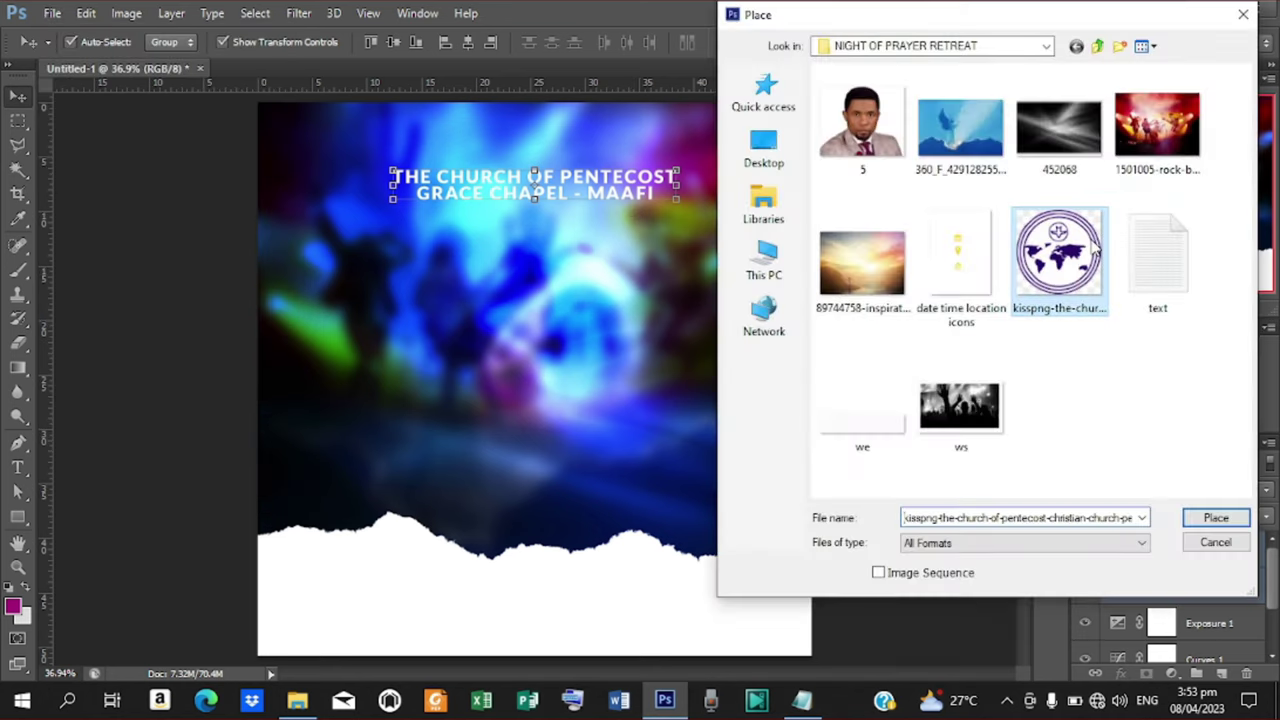
pyautogui.click(1215, 518)
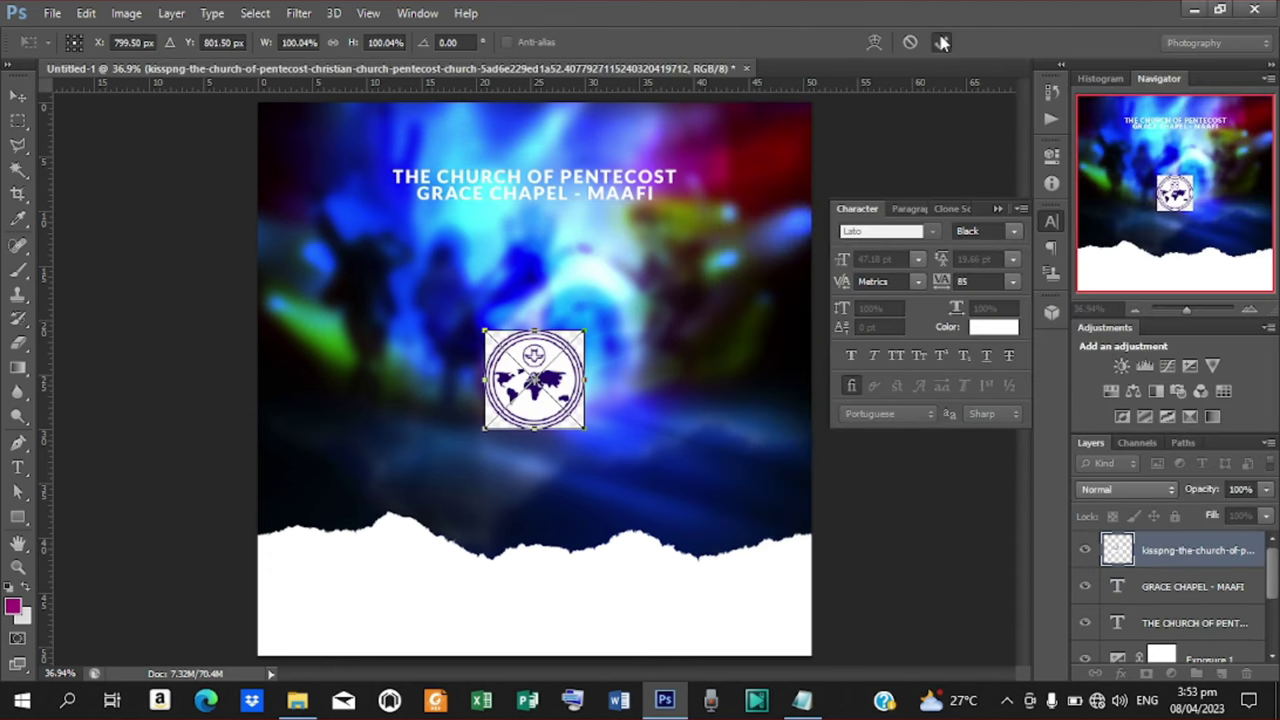
# Commit the placed logo and rasterize its layer
pyautogui.click(942, 42)
pyautogui.rightClick(1178, 563)
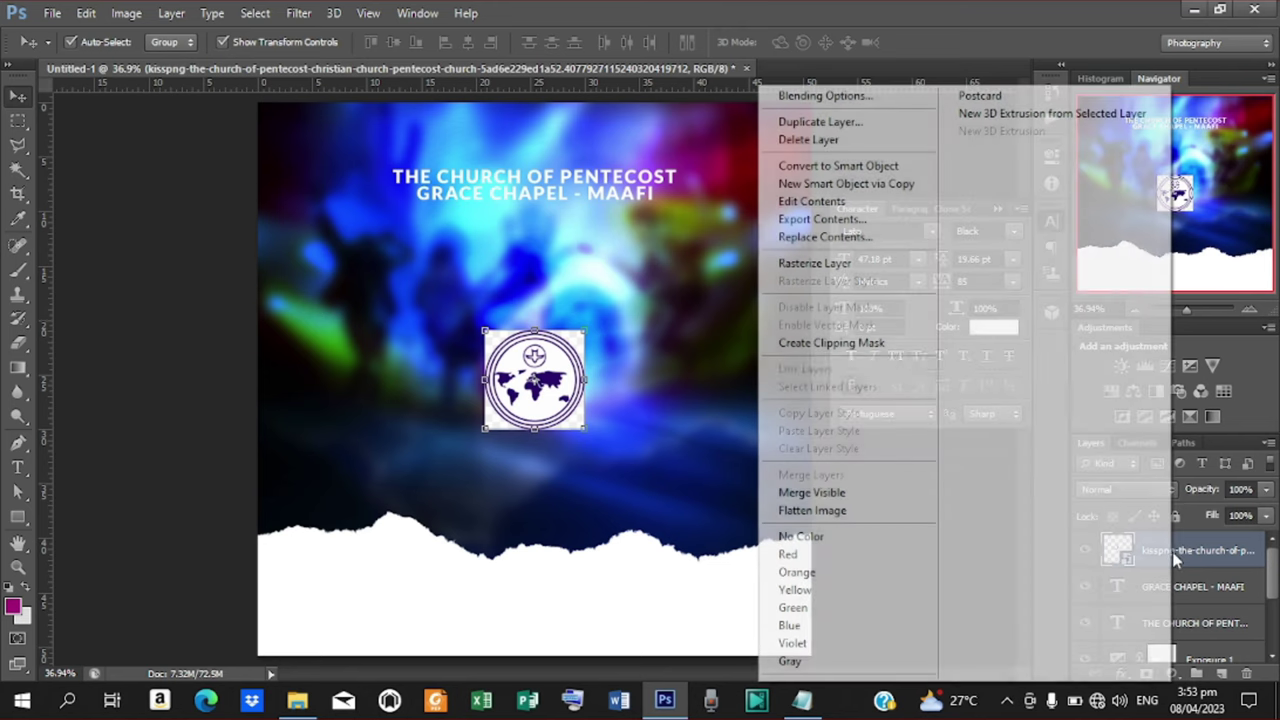
pyautogui.click(843, 264)
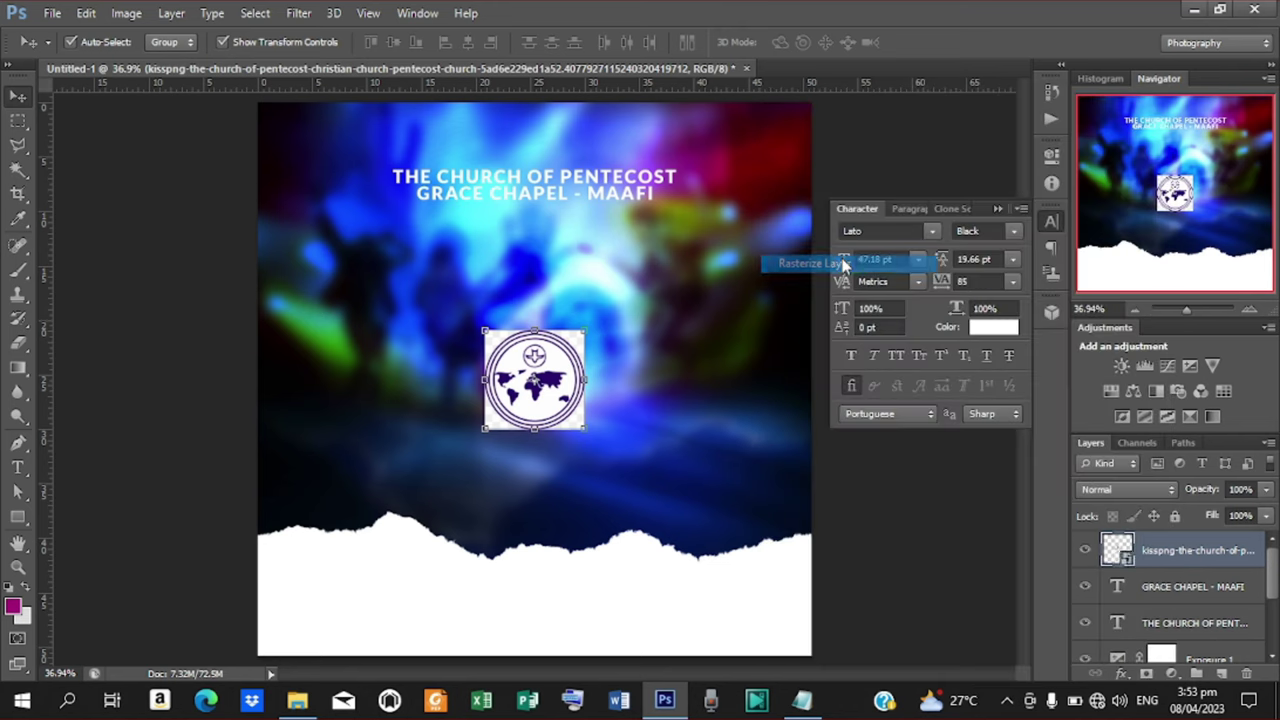
# Delete the logo's four white corners and inner ring area selected with the Magic Wand
pyautogui.click(17, 172)
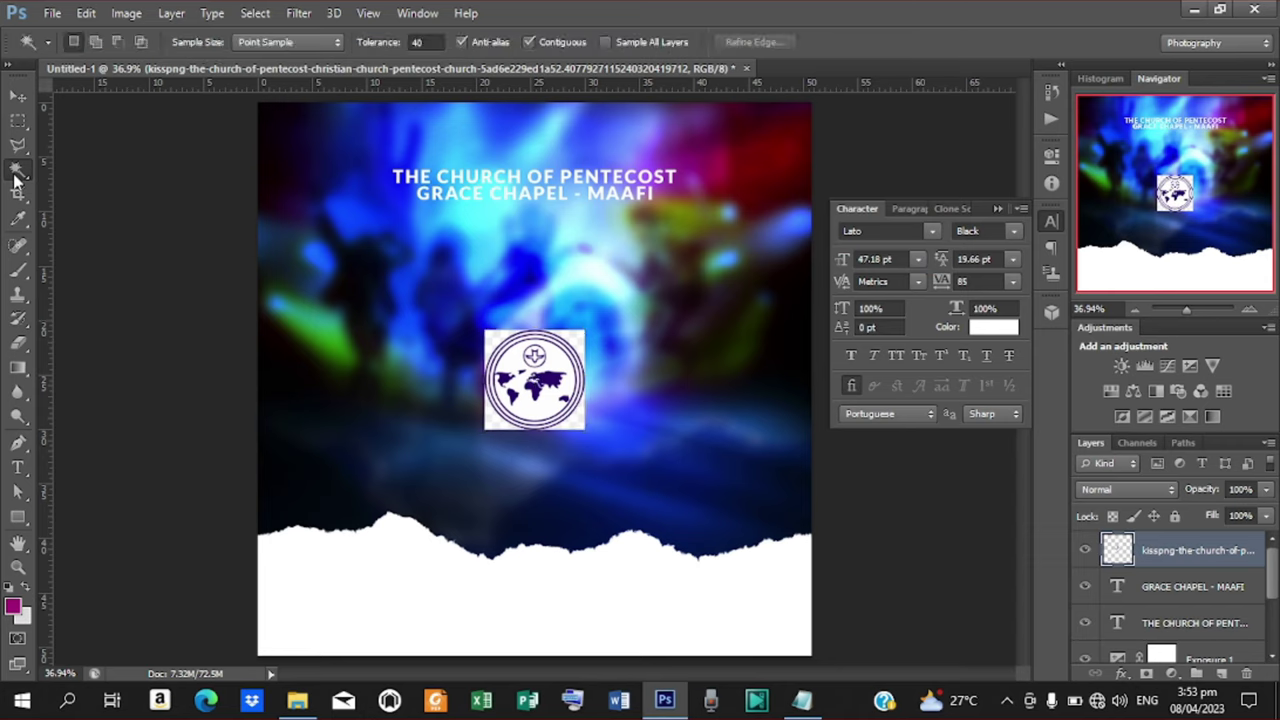
pyautogui.click(578, 351)
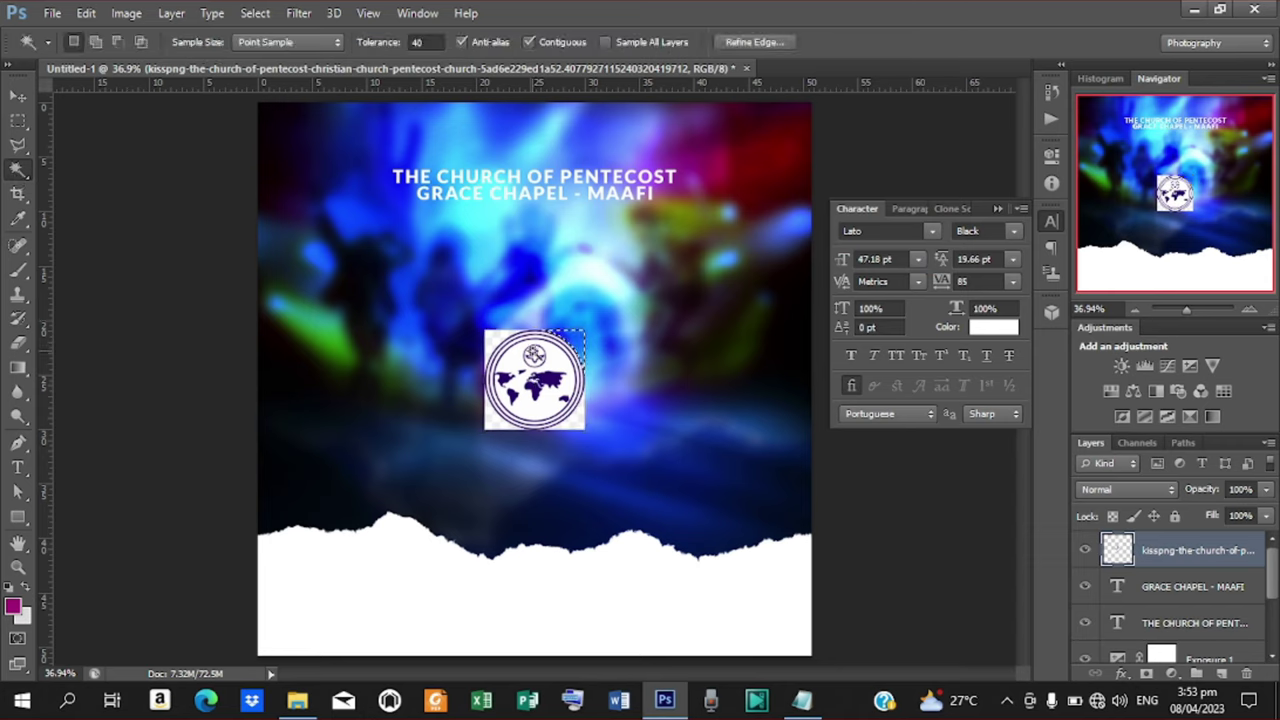
pyautogui.click(499, 343)
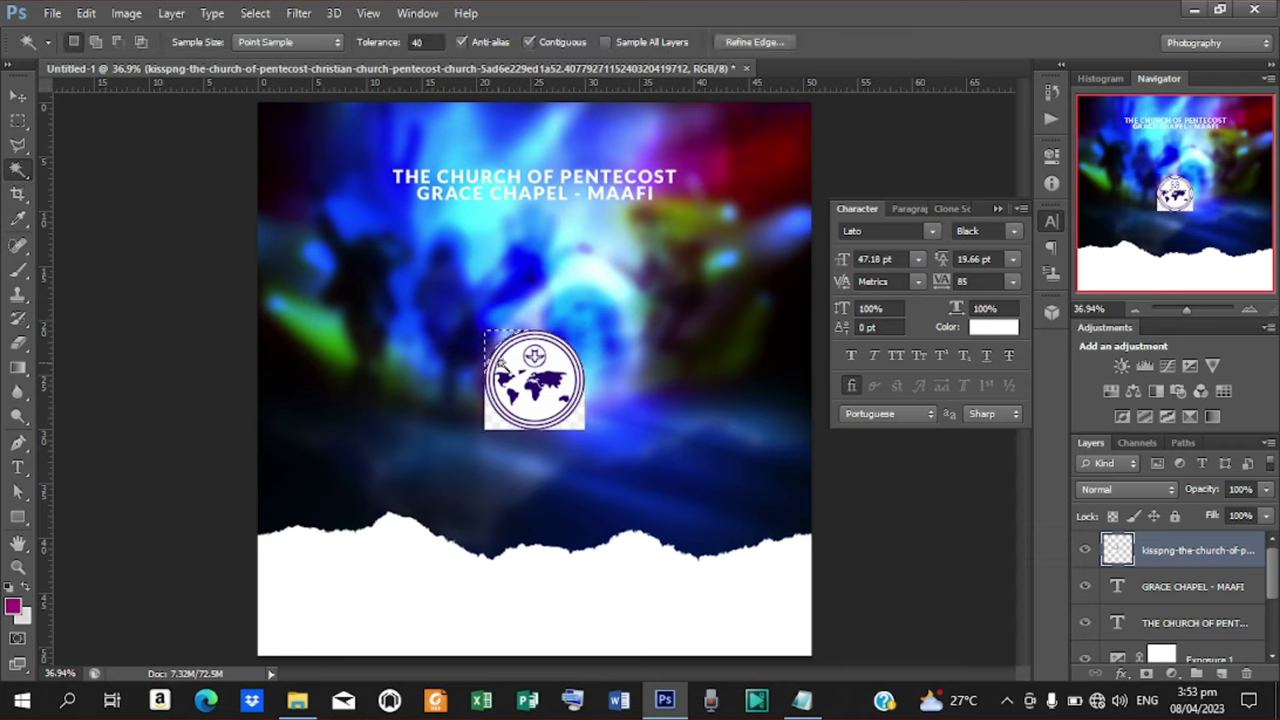
pyautogui.click(496, 423)
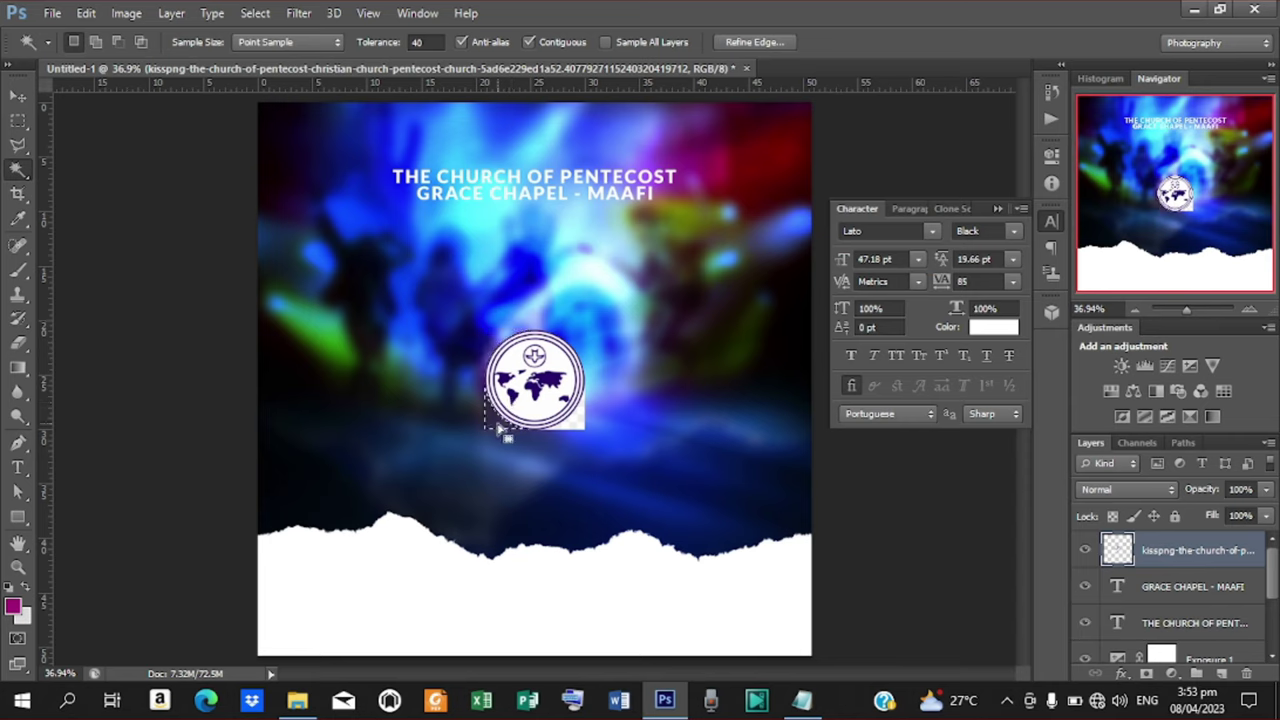
pyautogui.click(577, 418)
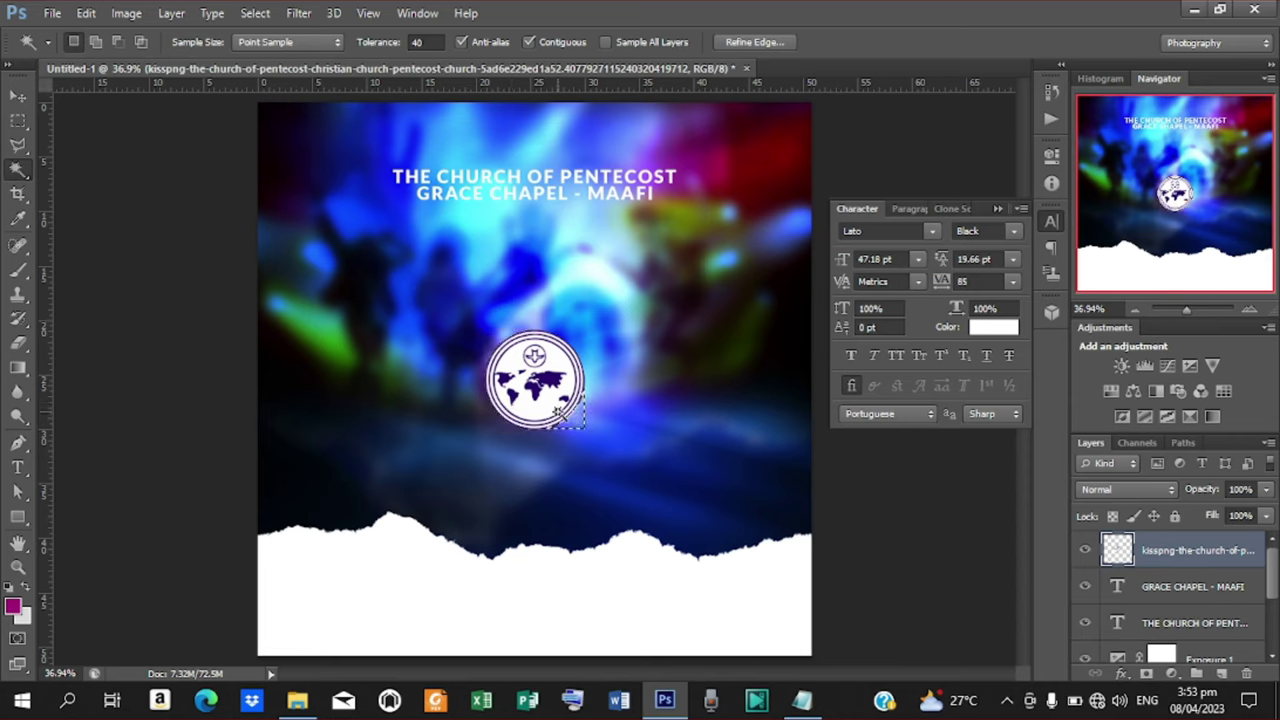
pyautogui.click(555, 418)
pyautogui.press('Delete')
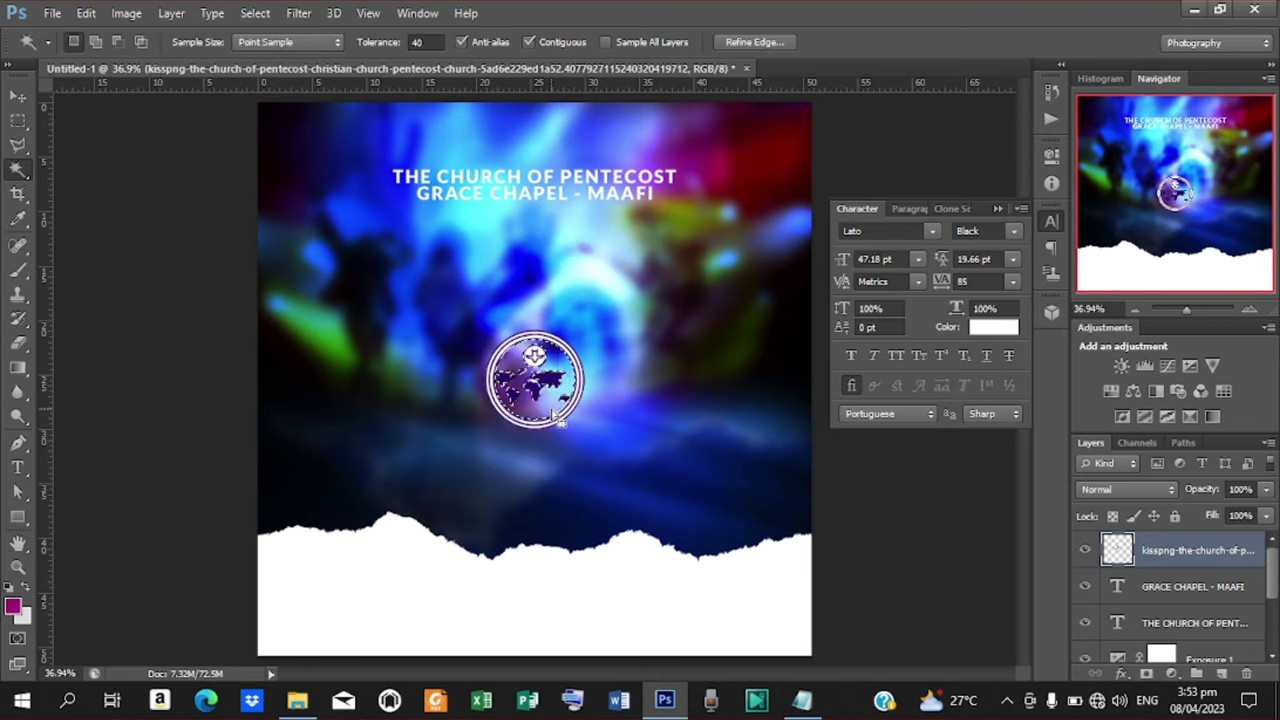
pyautogui.hotkey('ctrl', 'd')
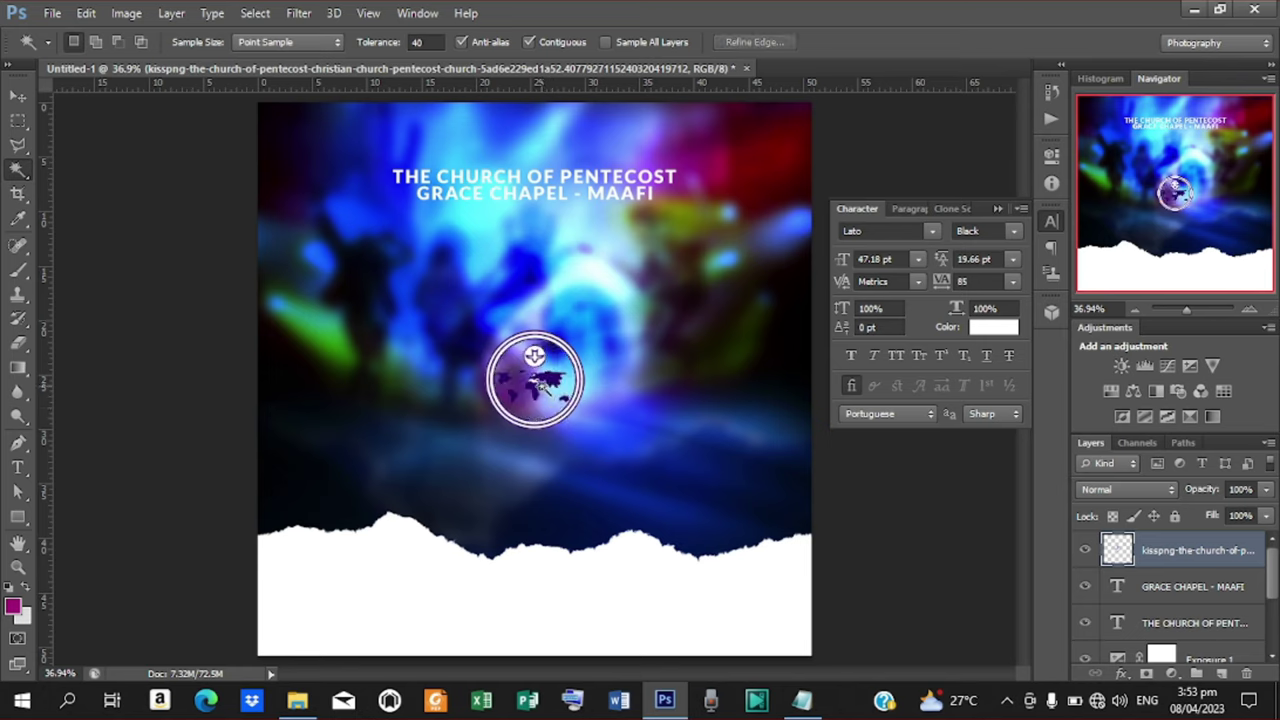
pyautogui.click(18, 95)
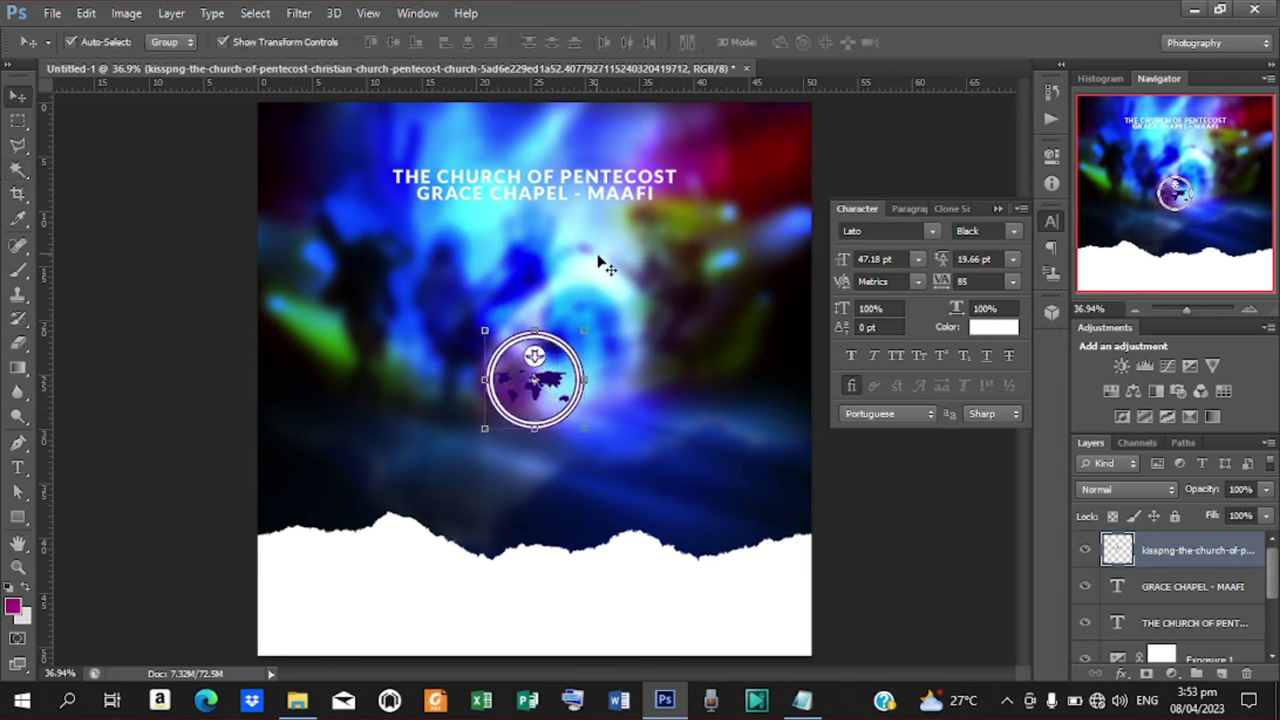
# Scale the logo to about 47.4% and position it centred just above the heading
pyautogui.moveTo(583, 329); pyautogui.dragTo(548, 135)
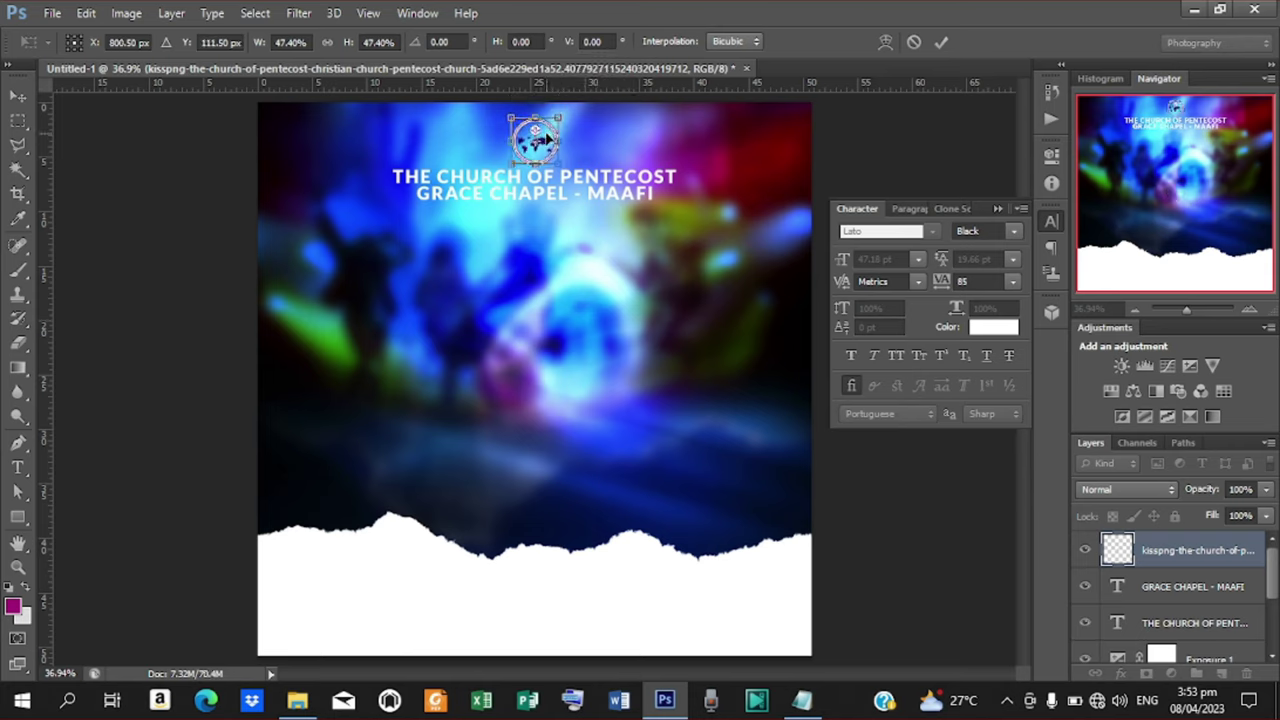
pyautogui.click(941, 42)
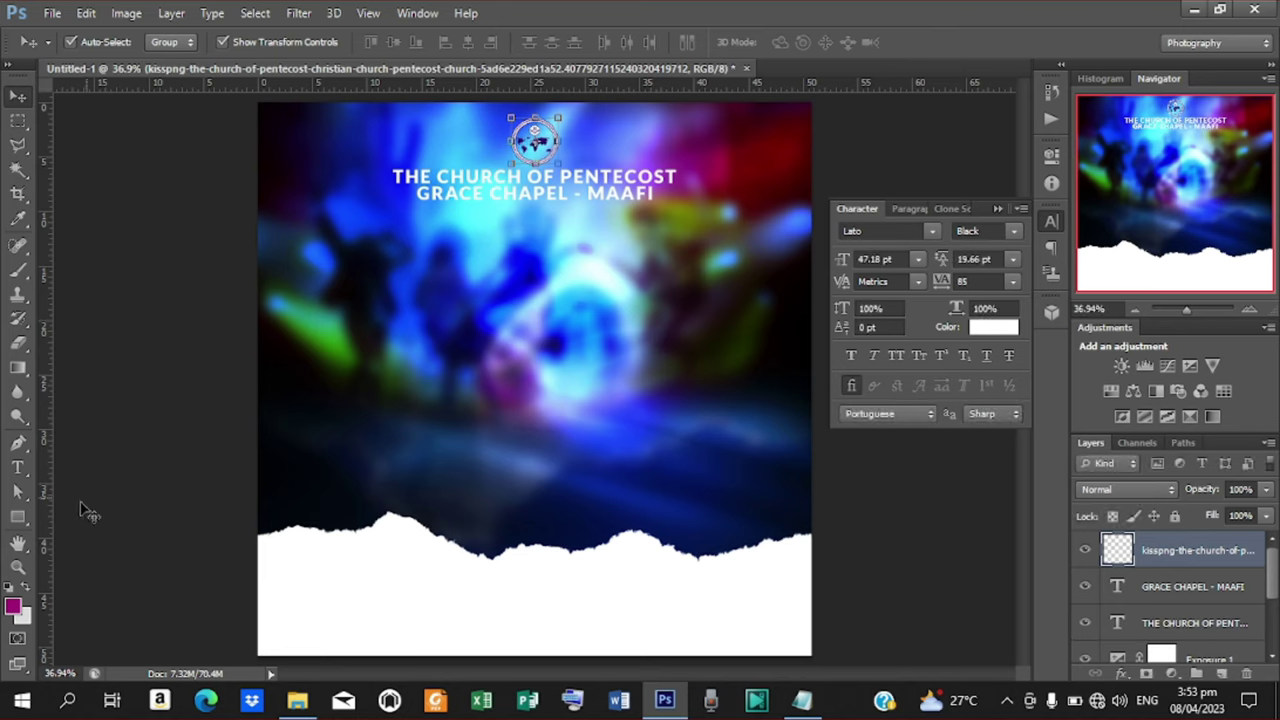
pyautogui.click(18, 516)
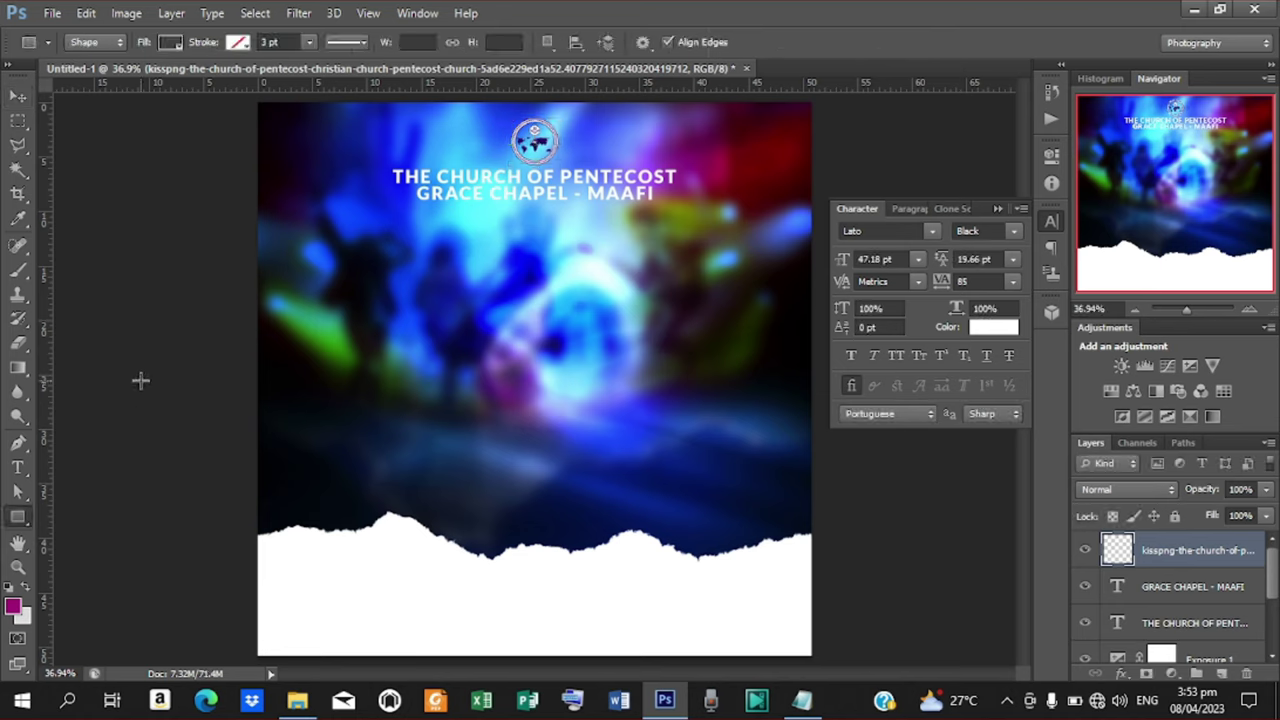
pyautogui.click(18, 96)
pyautogui.click(148, 320)
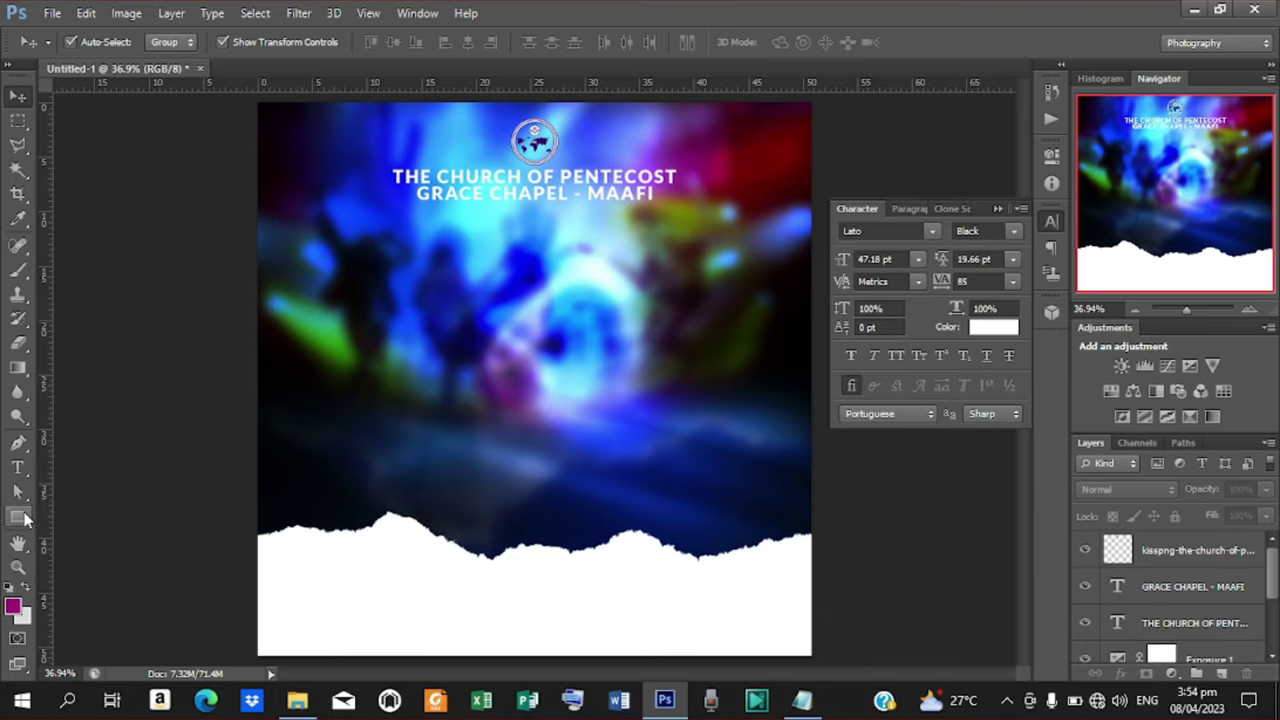
# Draw a light grey 161 px circle around the logo and move Ellipse 1 beneath the logo layer
pyautogui.click(20, 516)
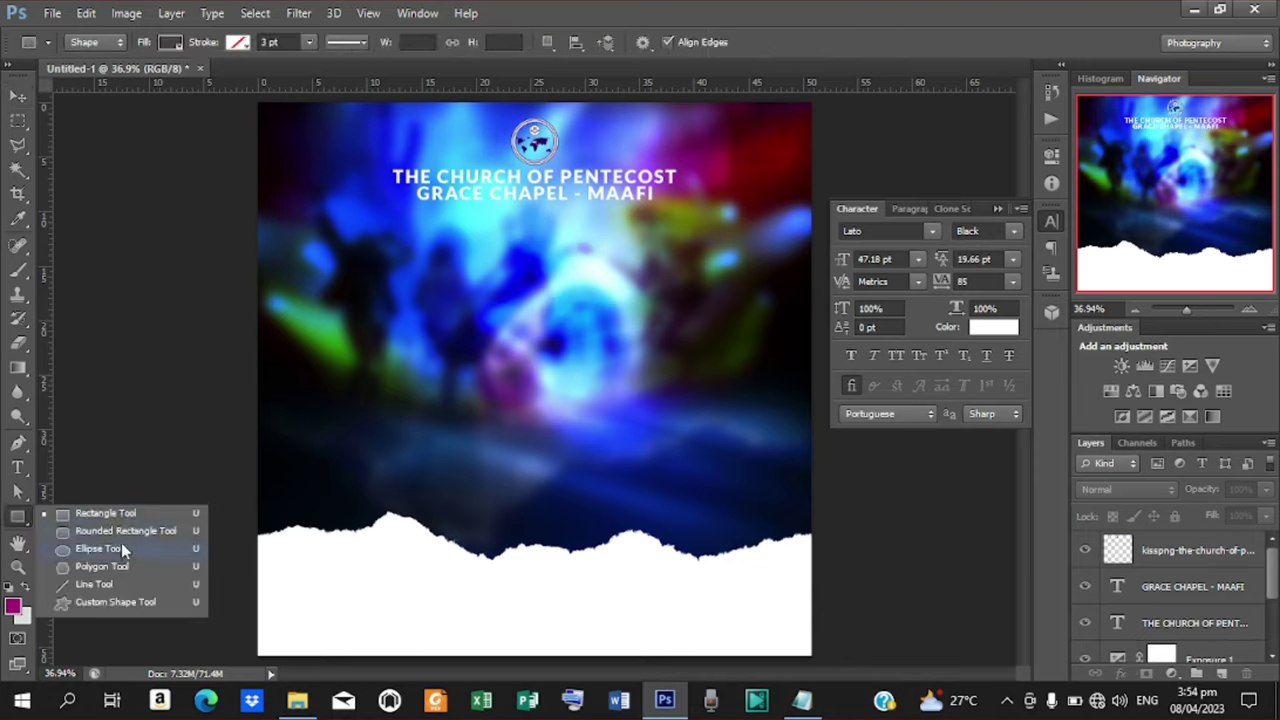
pyautogui.click(100, 549)
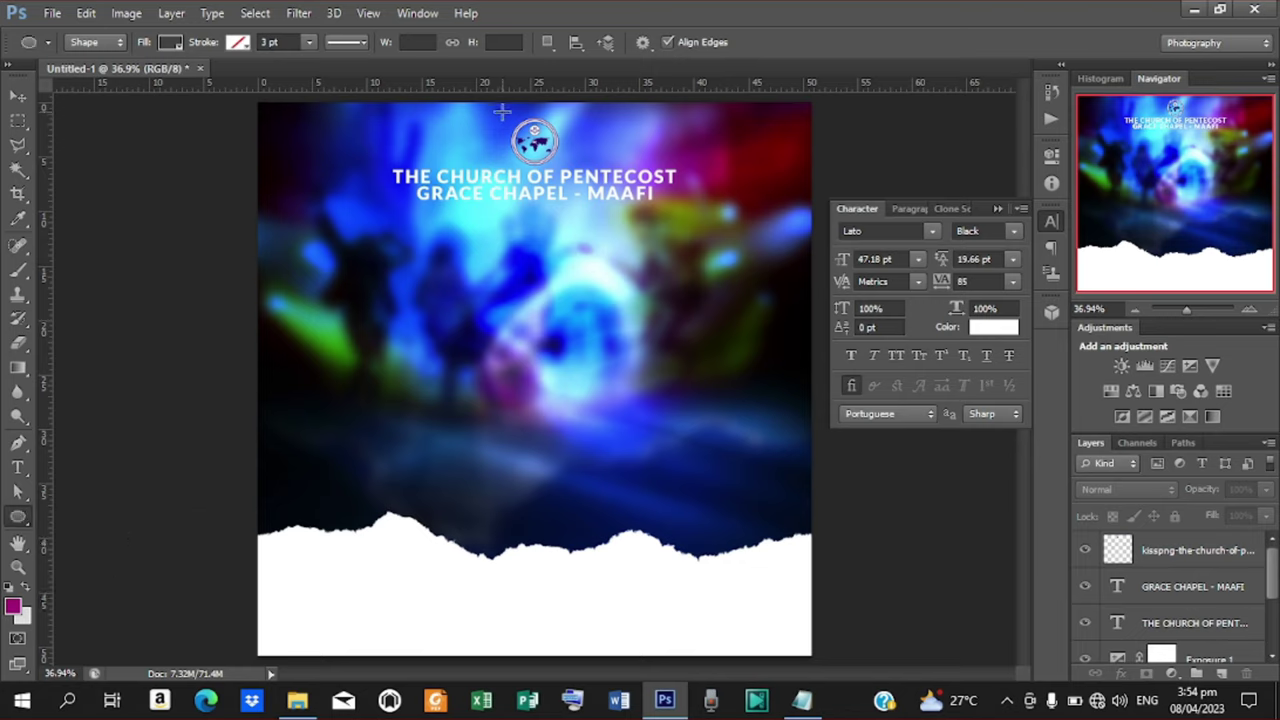
pyautogui.moveTo(506, 117); pyautogui.dragTo(578, 170)
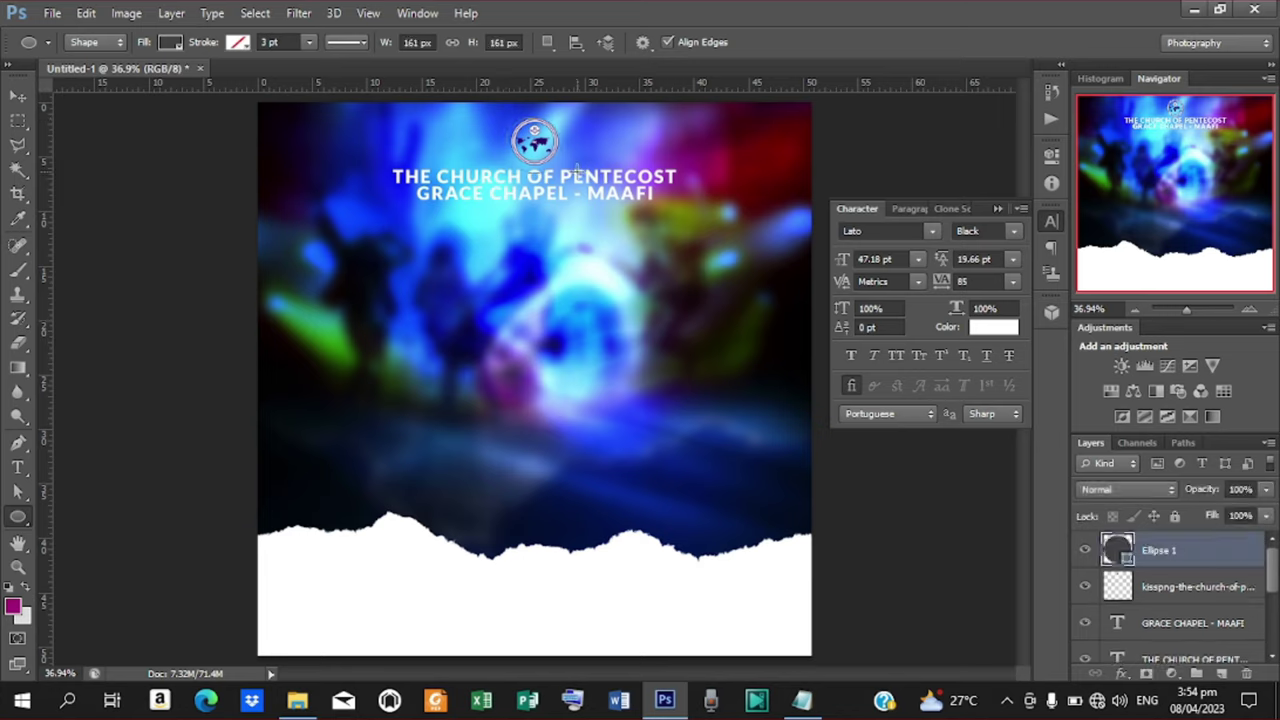
pyautogui.click(172, 42)
pyautogui.click(91, 131)
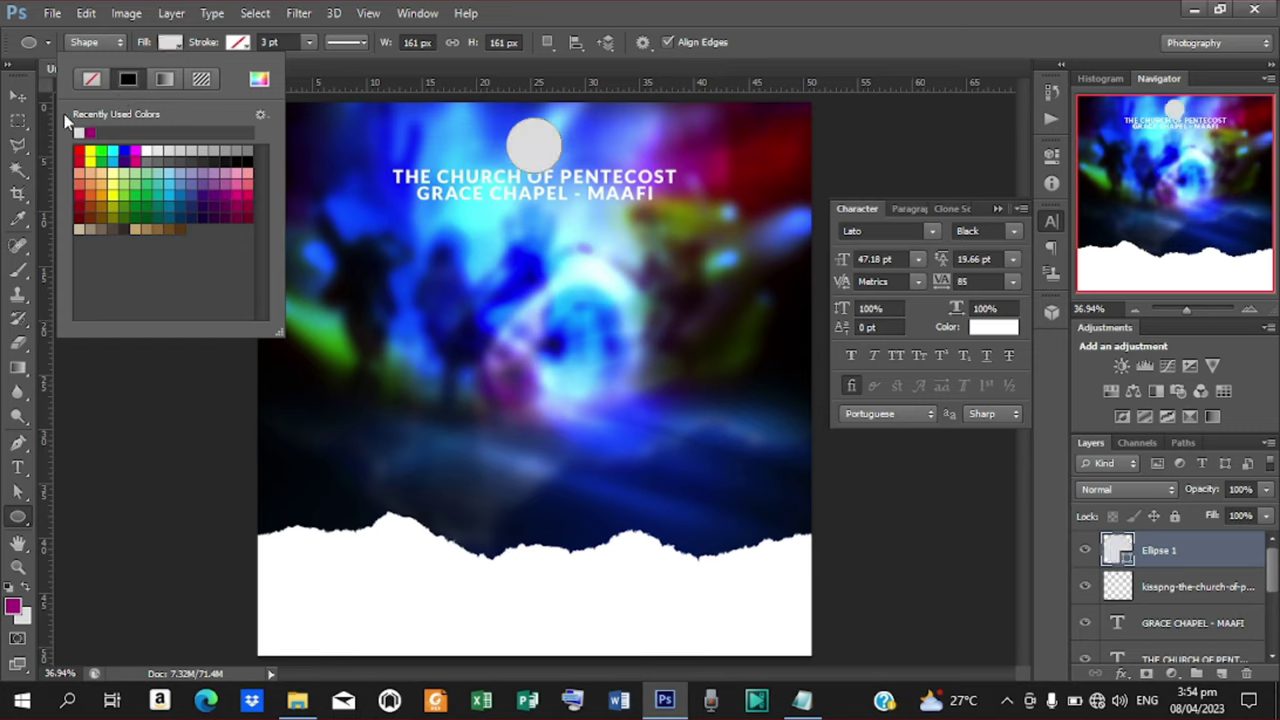
pyautogui.click(22, 96)
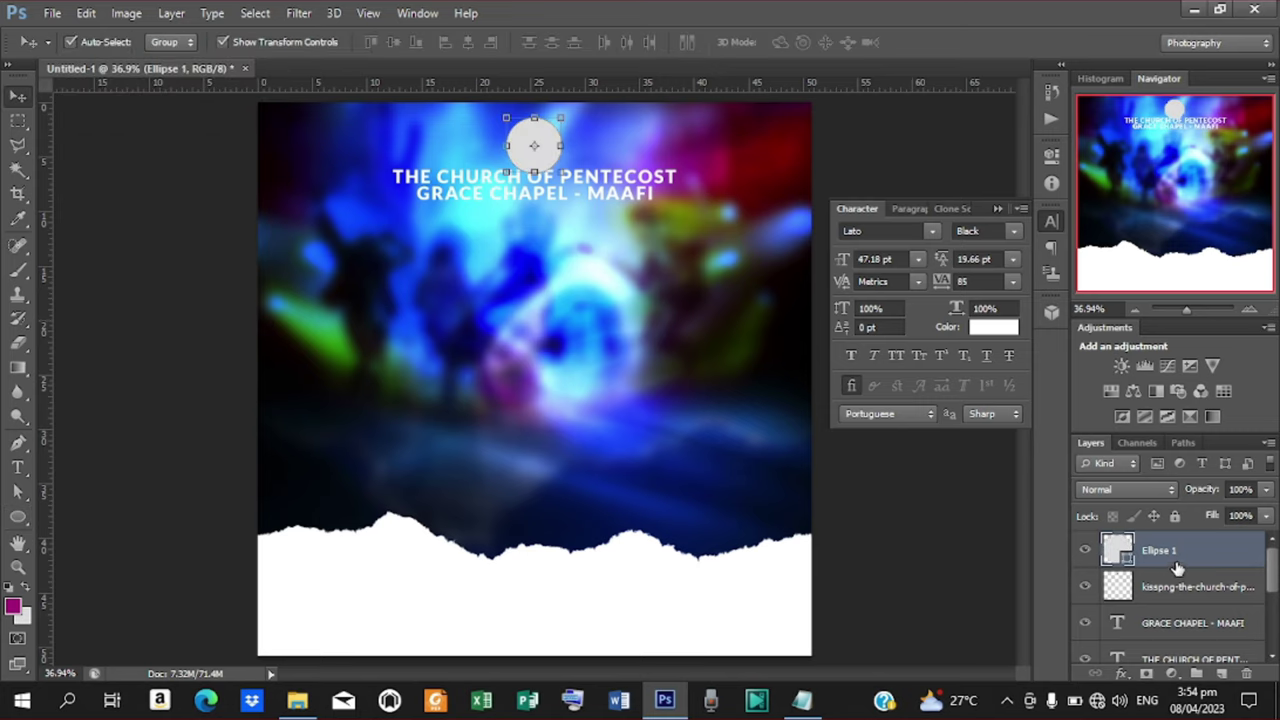
pyautogui.moveTo(1170, 553); pyautogui.dragTo(1172, 610)
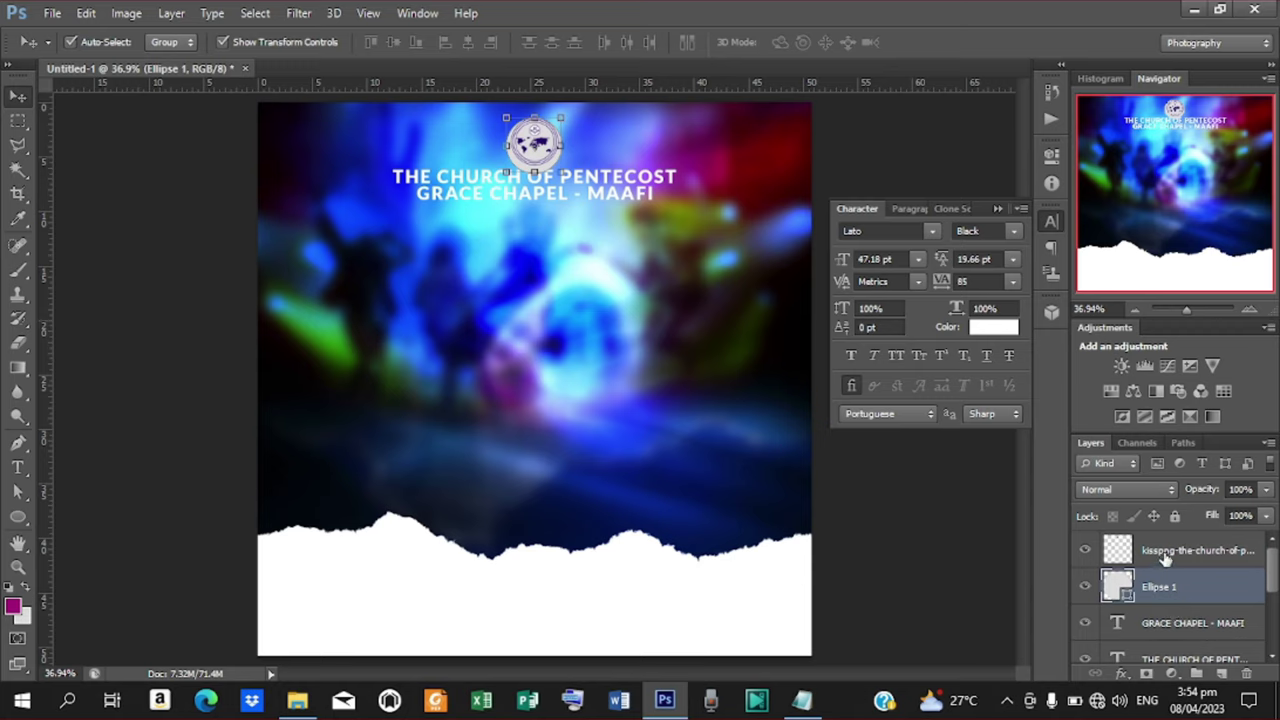
# Align the logo to the circle's horizontal and vertical centres and nudge both up slightly
pyautogui.keyDown('shift'); pyautogui.click(1165, 558); pyautogui.keyUp('shift')
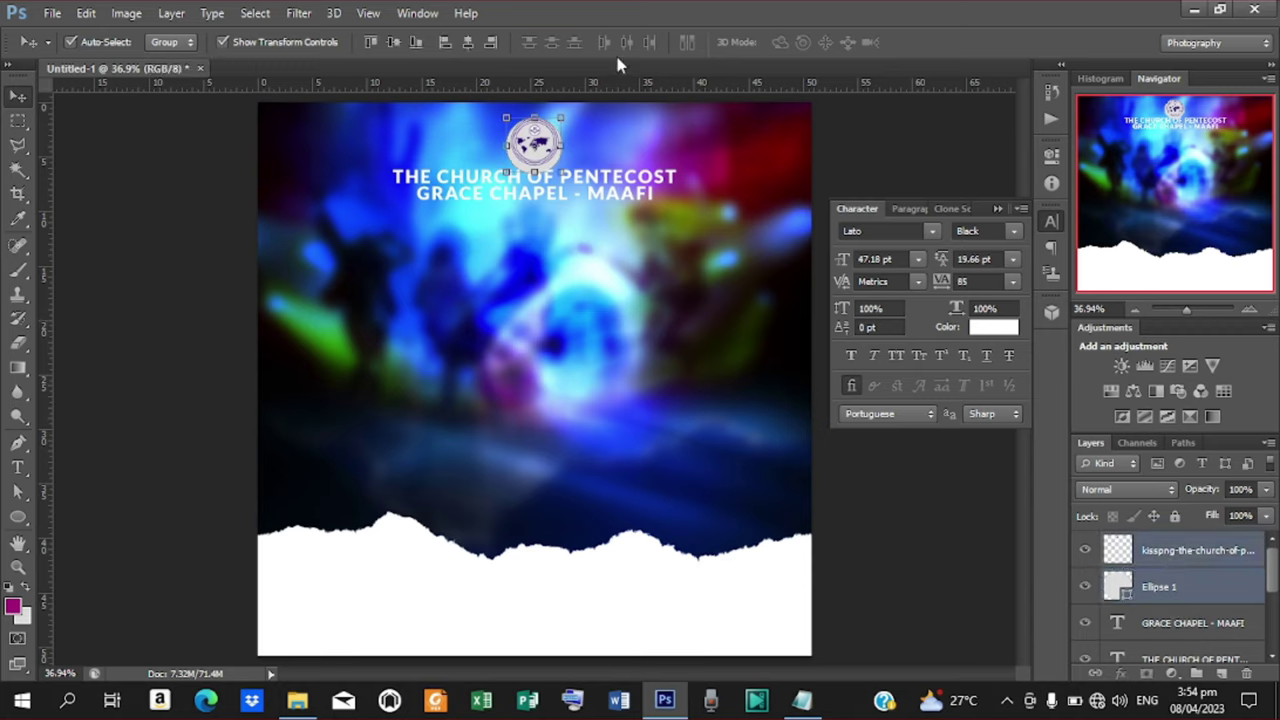
pyautogui.click(466, 44)
pyautogui.click(393, 45)
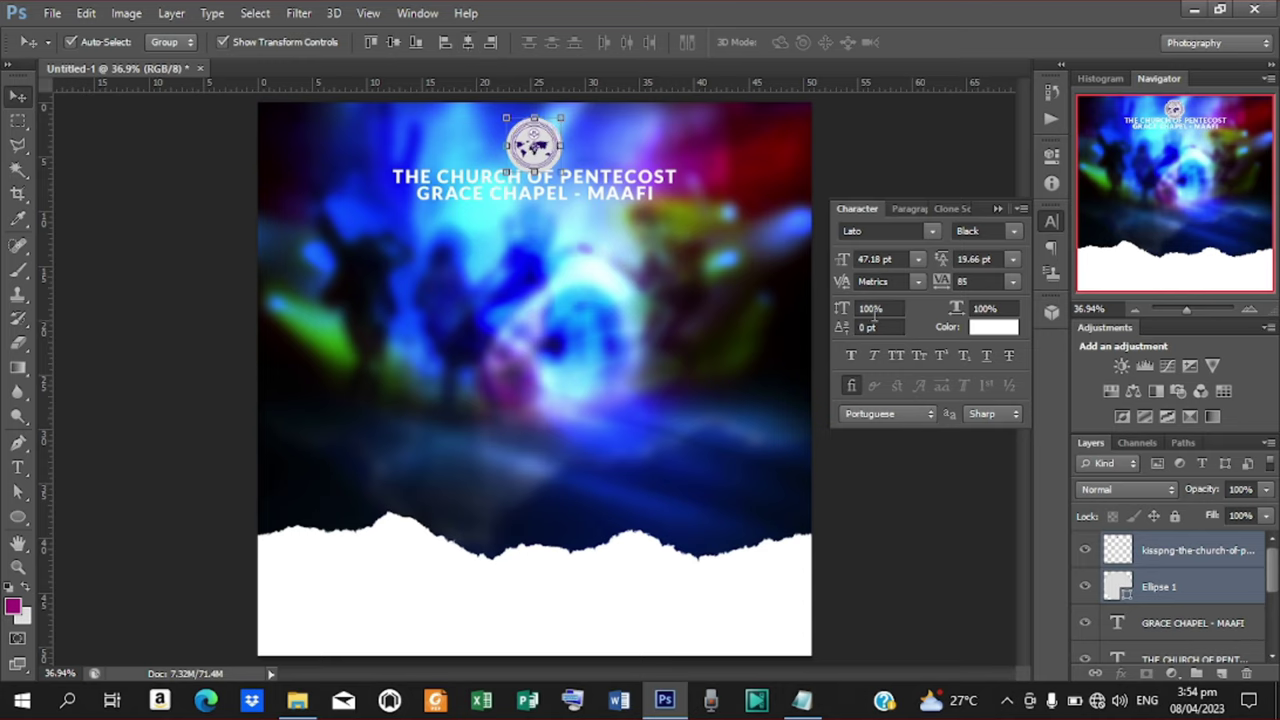
pyautogui.hotkey('shift', 'Up')
pyautogui.hotkey('shift', 'Up')
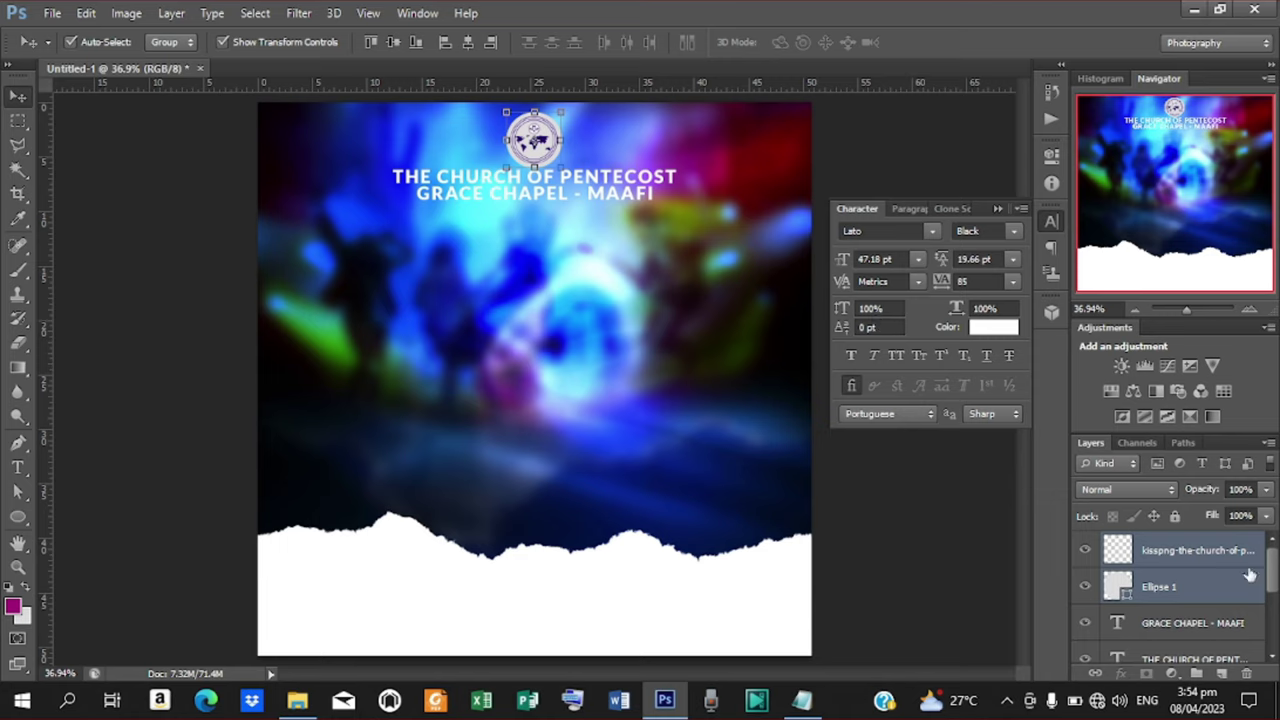
# Add the GRACE CHAPEL - MAAFI and THE CHURCH OF PENTECOST layers to the selection
pyautogui.moveTo(1276, 560); pyautogui.dragTo(1276, 580)
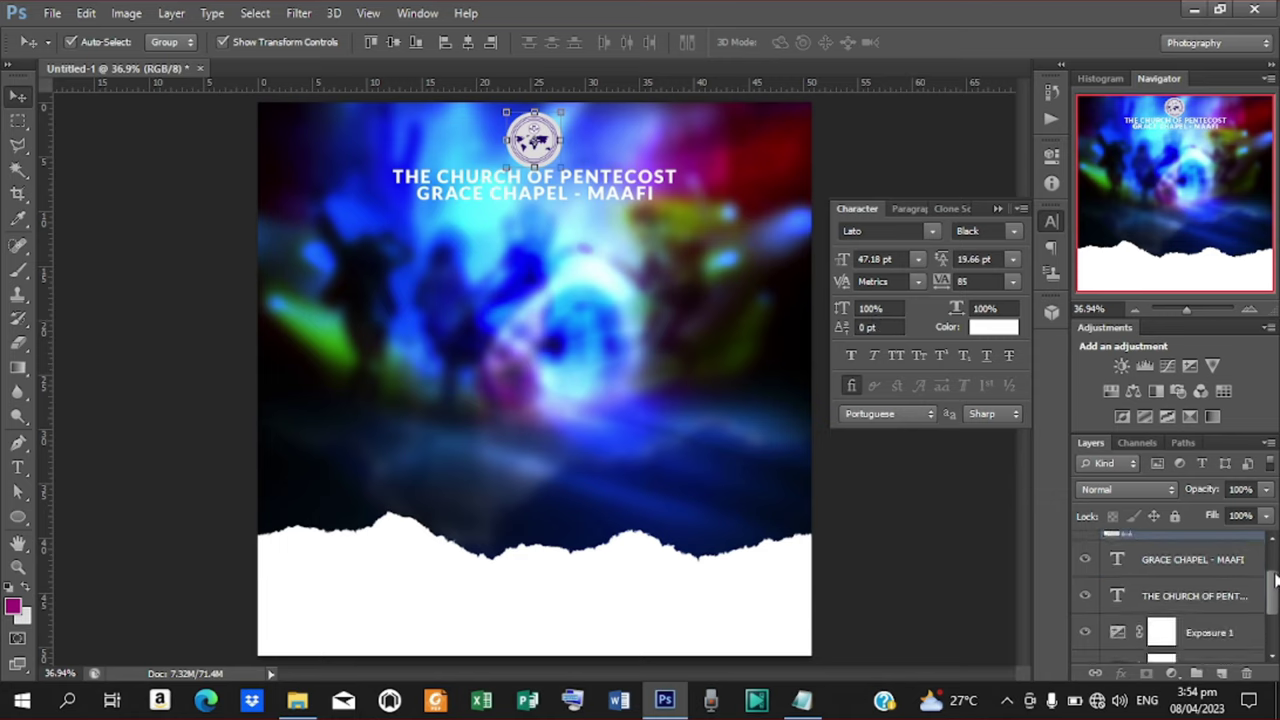
pyautogui.keyDown('ctrl'); pyautogui.click(1198, 568); pyautogui.keyUp('ctrl')
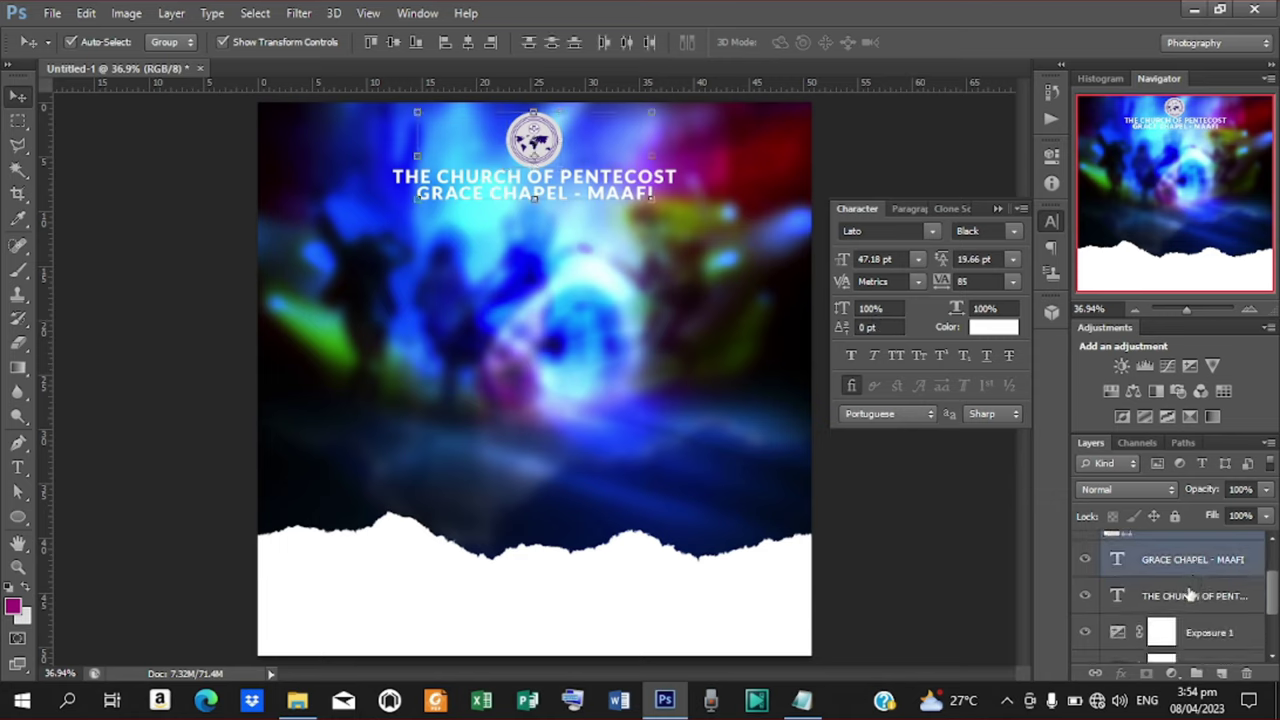
pyautogui.keyDown('ctrl'); pyautogui.click(1190, 595); pyautogui.keyUp('ctrl')
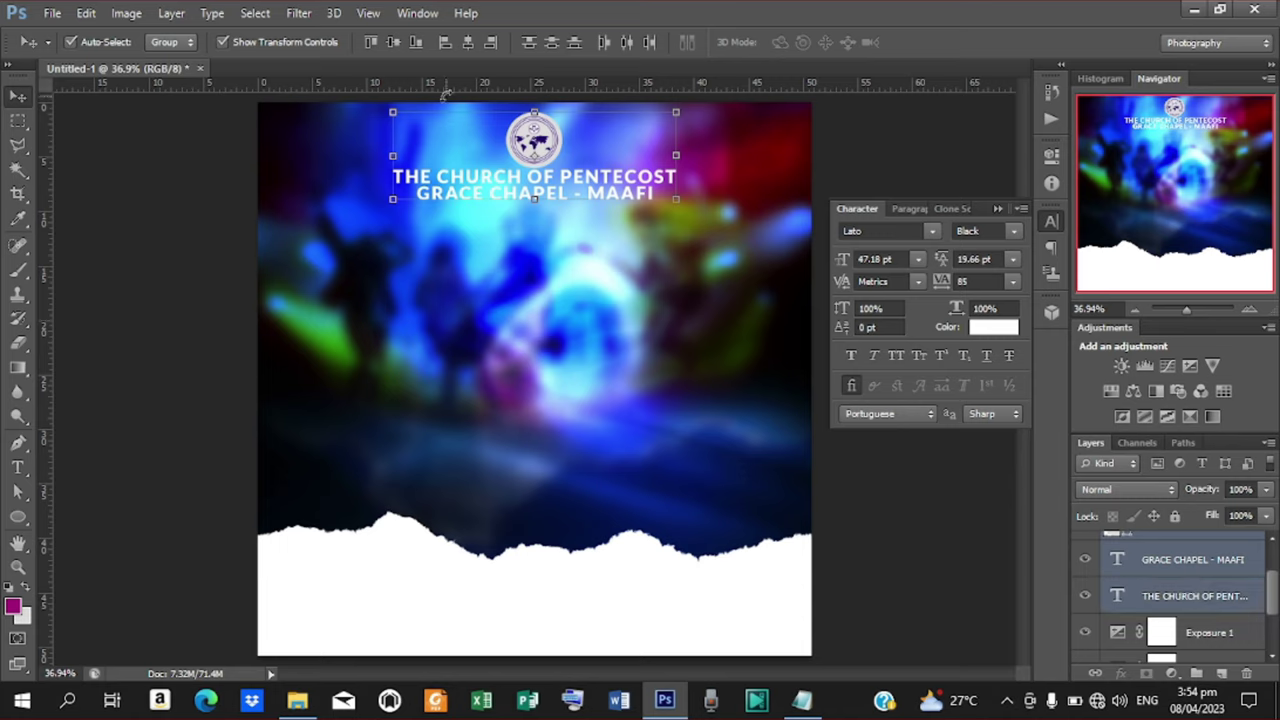
pyautogui.hotkey('ctrl', 'a')
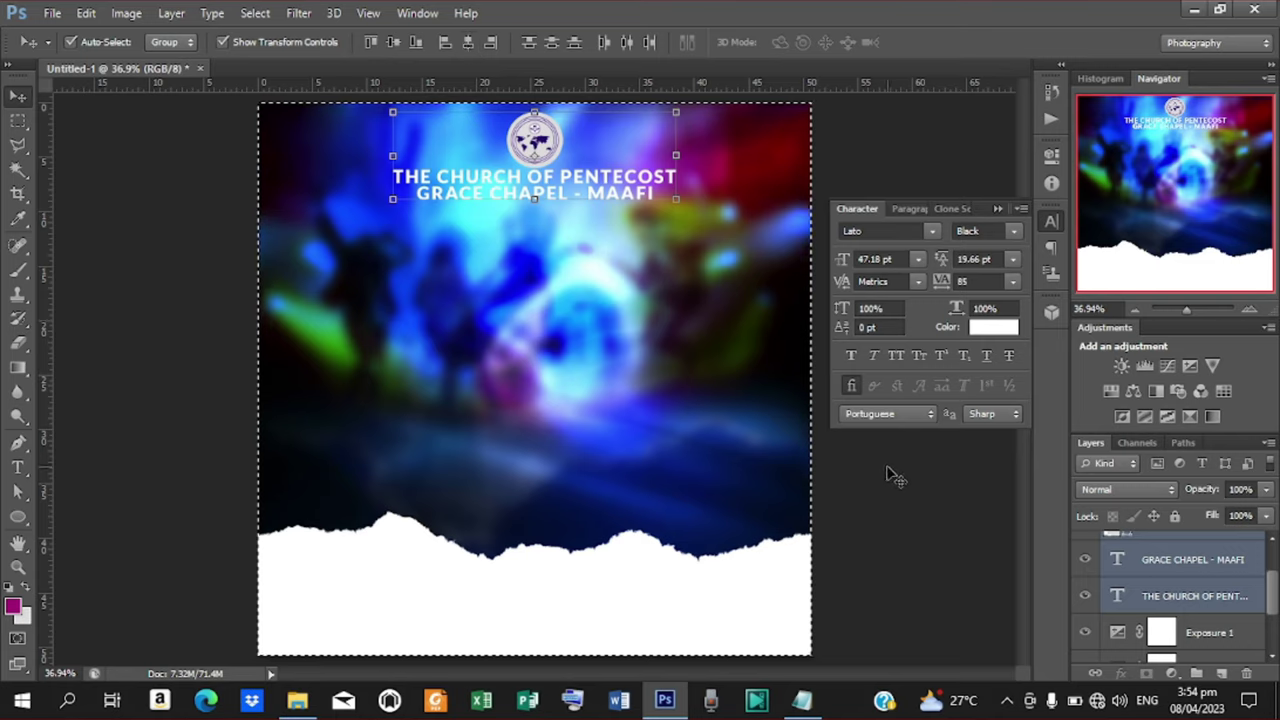
pyautogui.hotkey('ctrl', 'd')
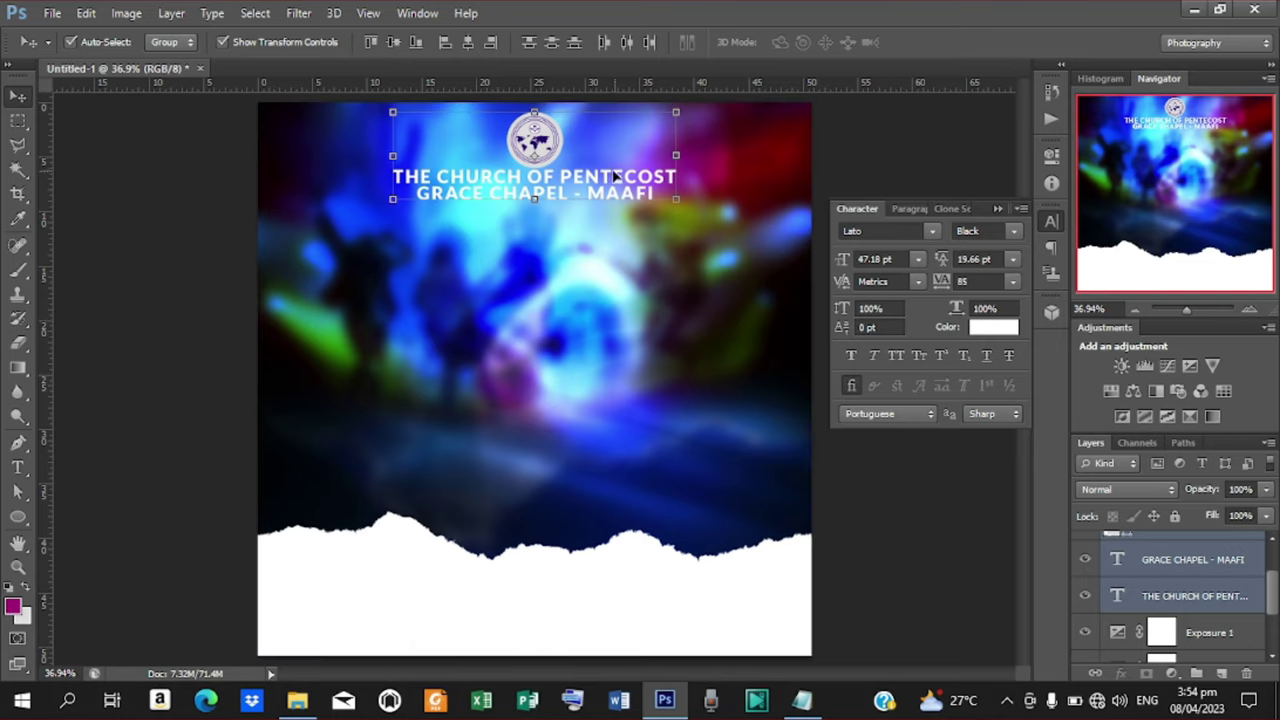
# Group the logo, circle and both text layers and name the group 'church name'
pyautogui.hotkey('ctrl', 'g')
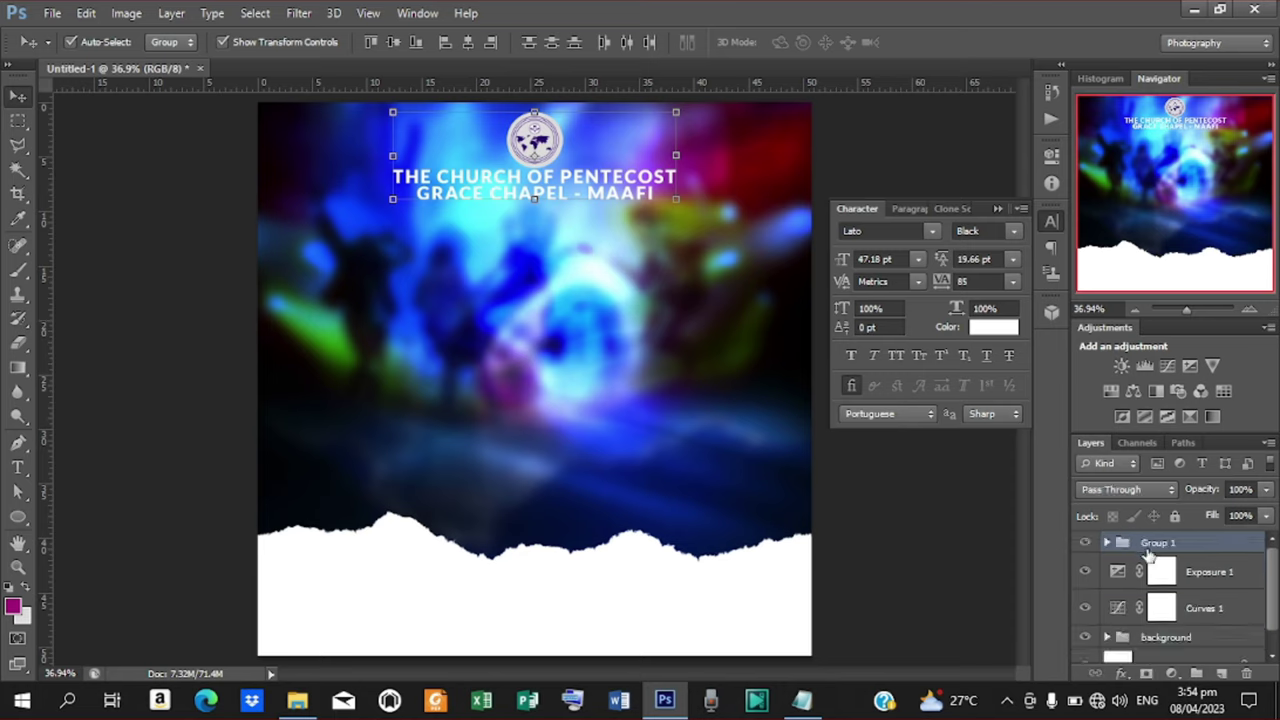
pyautogui.click(1160, 543)
pyautogui.doubleClick(1163, 545)
pyautogui.write('church name')
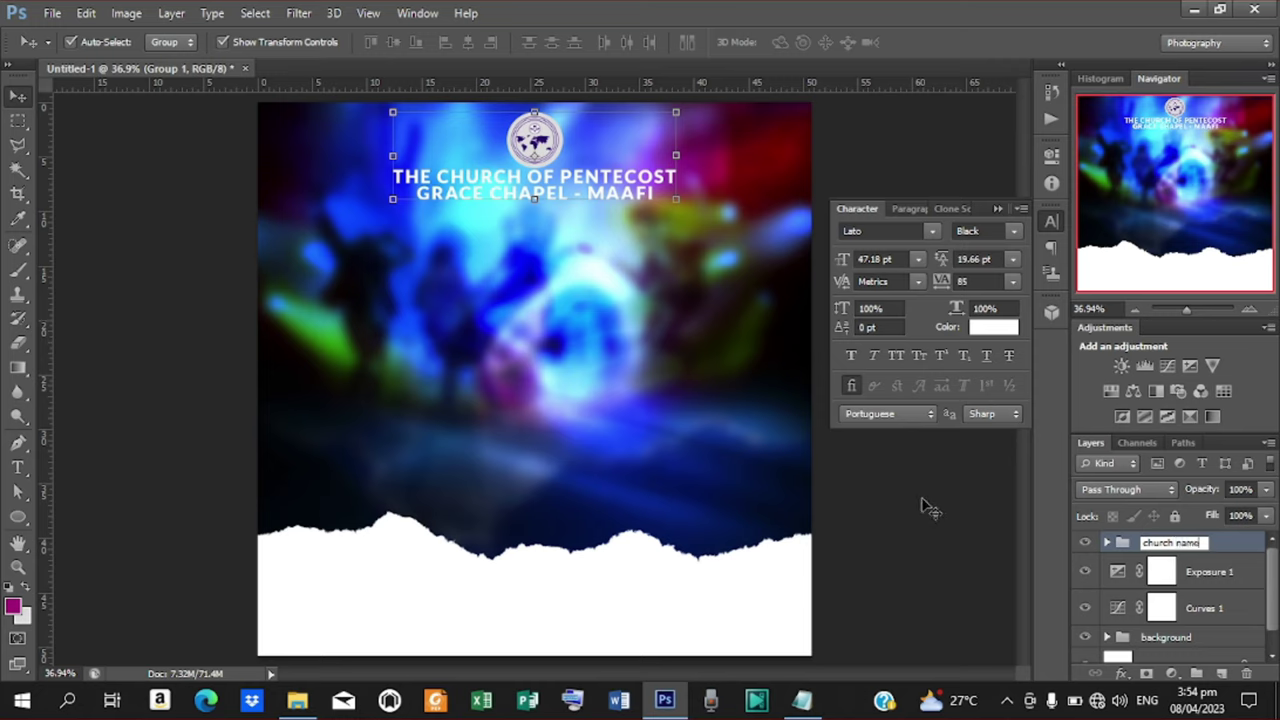
pyautogui.press('Return')
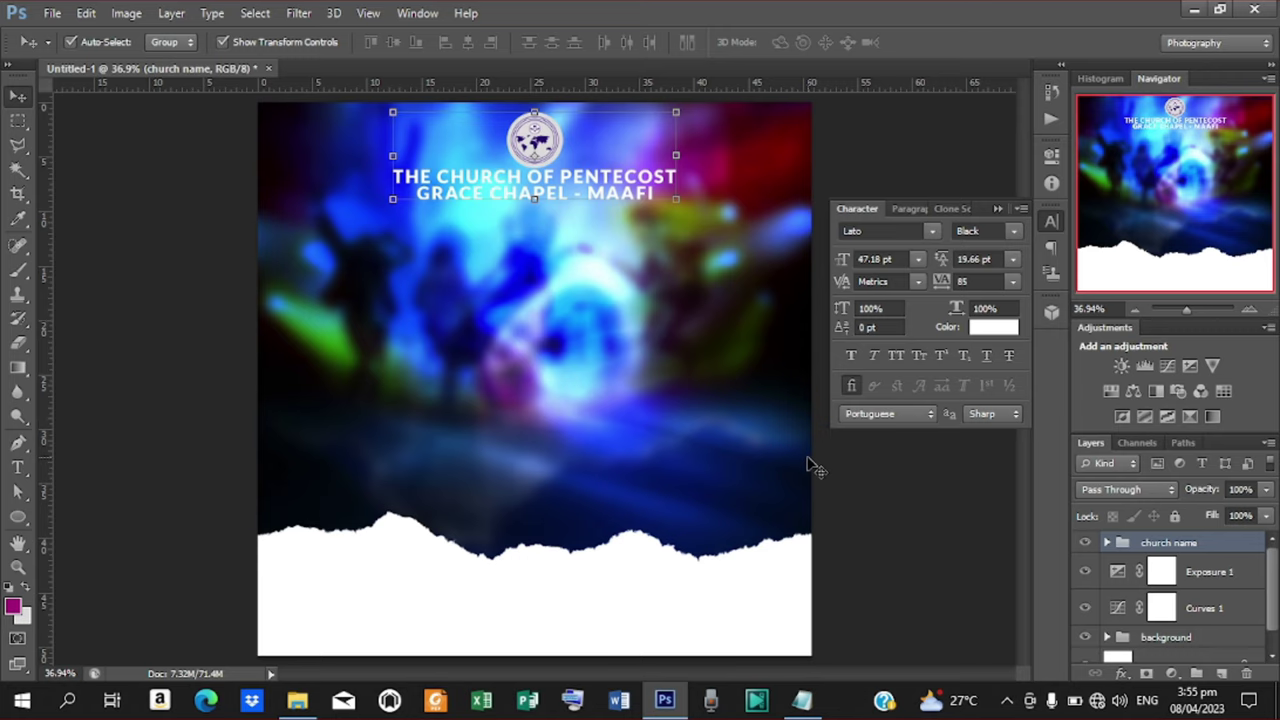
# Scale both church-name text lines inside the group down to about 91%
pyautogui.click(872, 485)
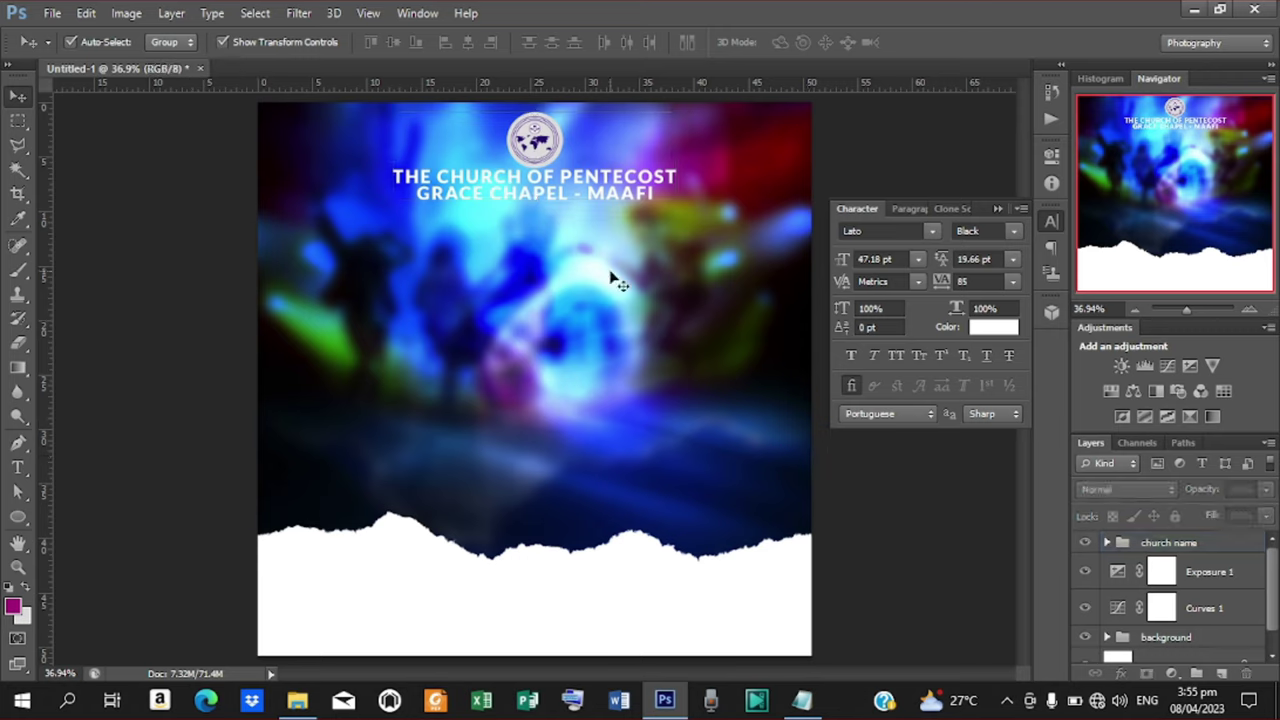
pyautogui.click(547, 187)
pyautogui.click(1108, 542)
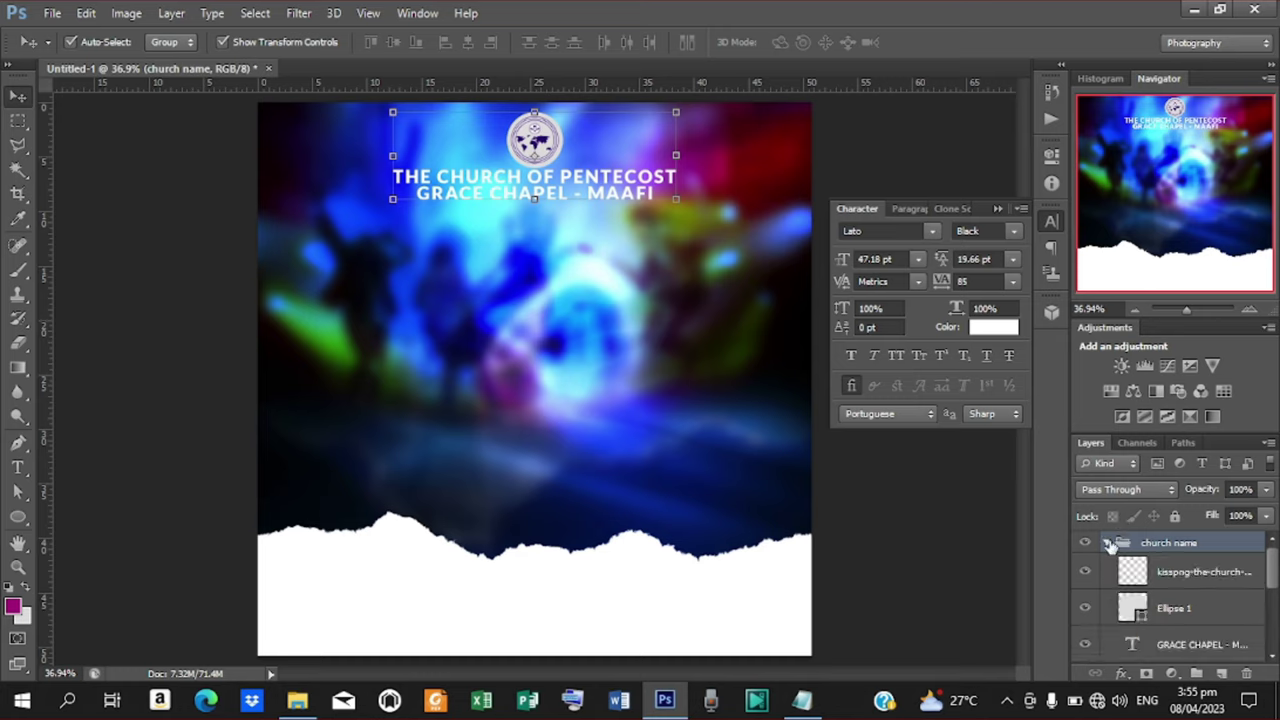
pyautogui.click(1178, 646)
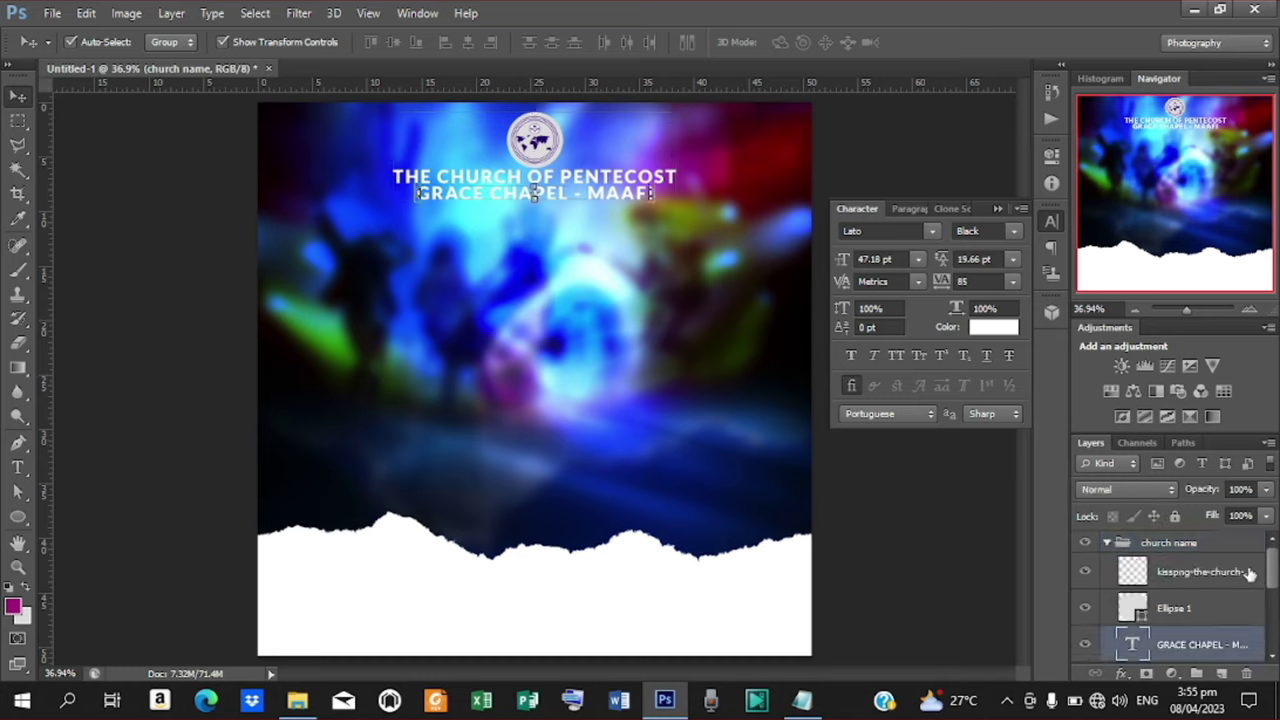
pyautogui.scroll(-1, 1205, 645)
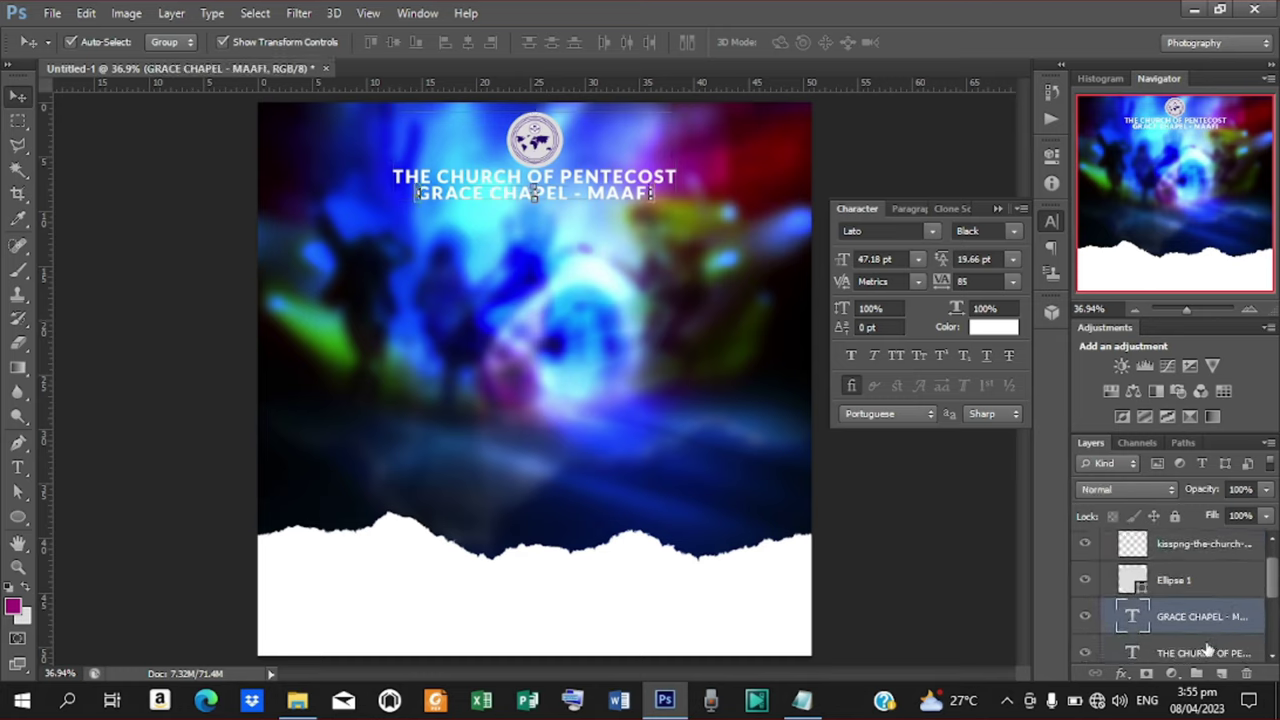
pyautogui.keyDown('shift'); pyautogui.click(1208, 650); pyautogui.keyUp('shift')
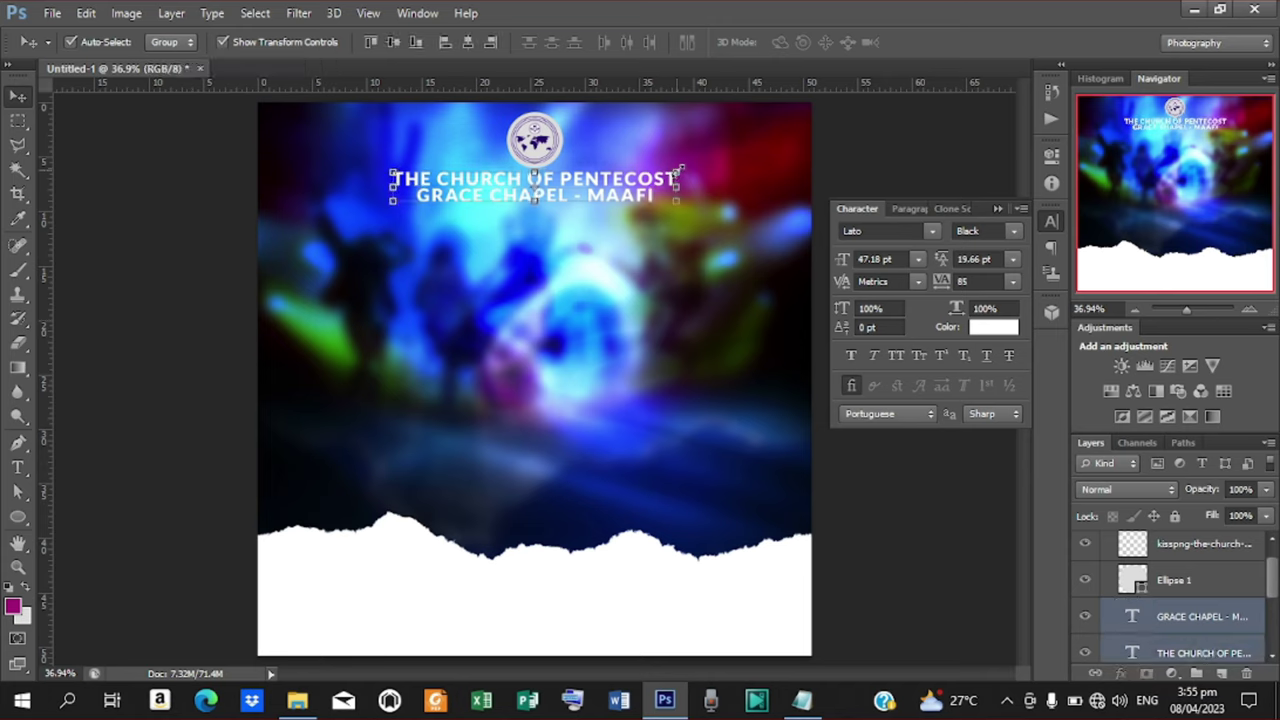
pyautogui.moveTo(681, 172); pyautogui.dragTo(664, 177)
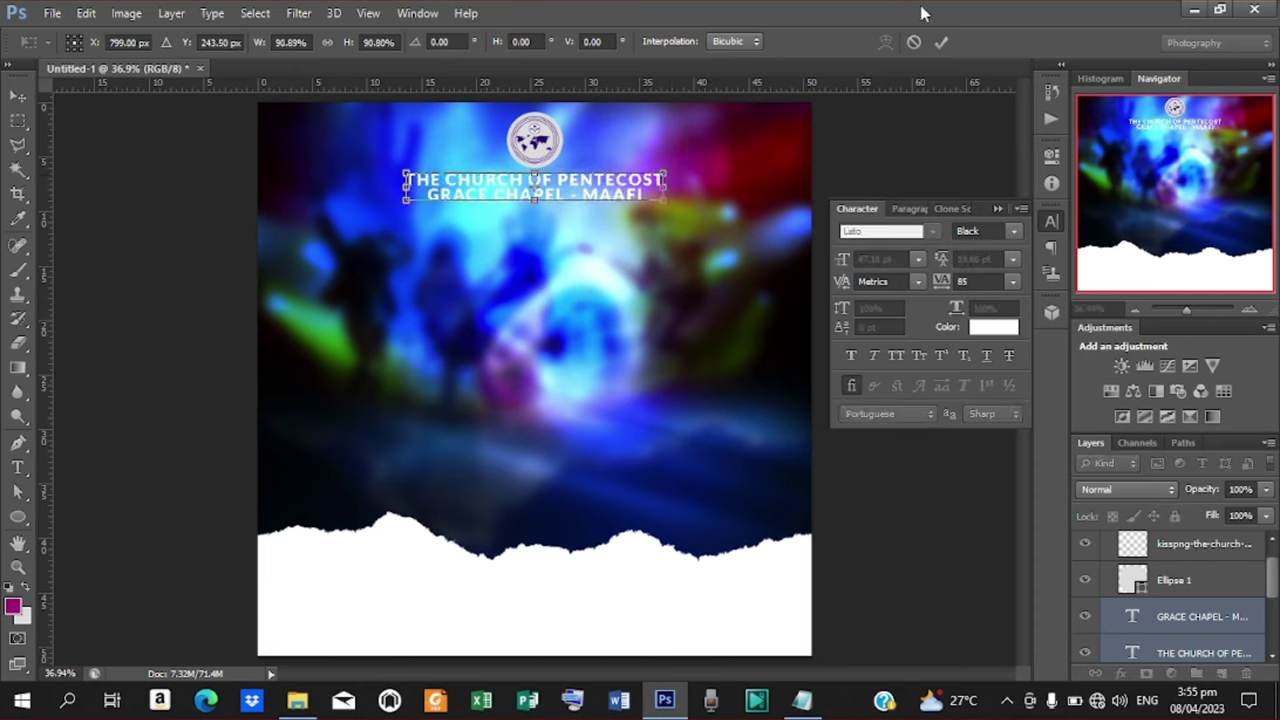
pyautogui.click(944, 42)
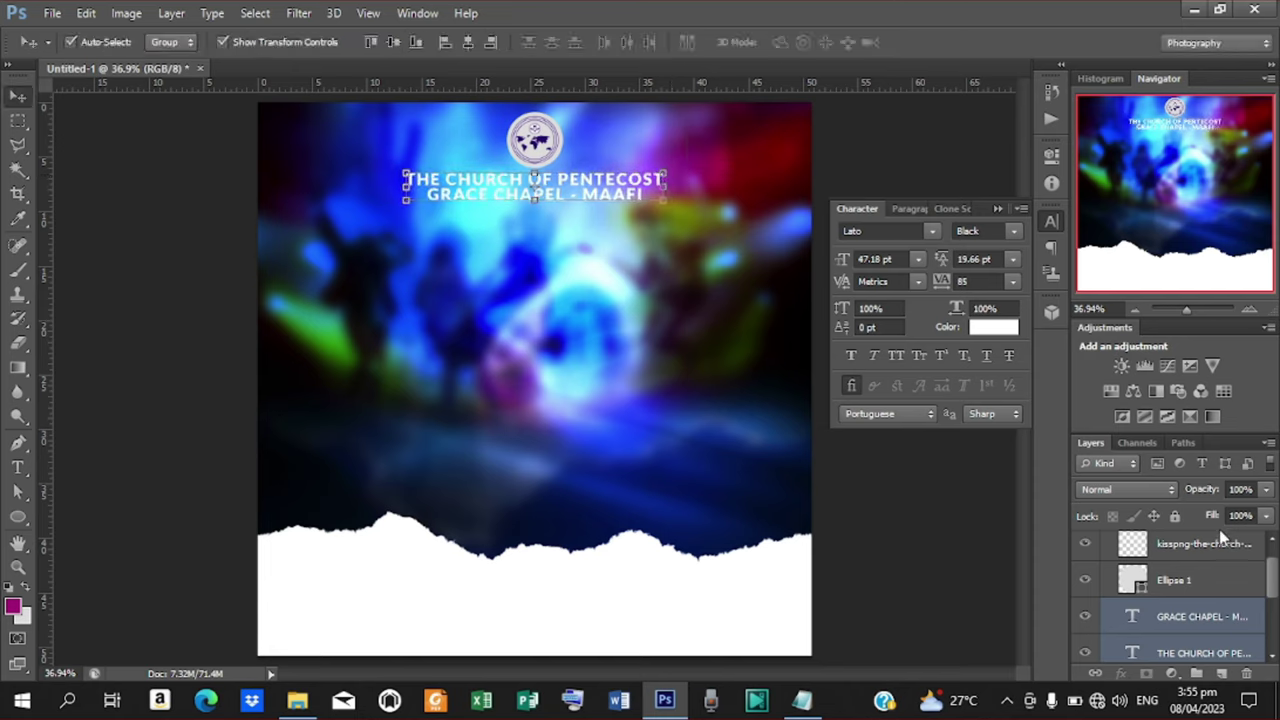
pyautogui.moveTo(1270, 595); pyautogui.dragTo(1268, 577)
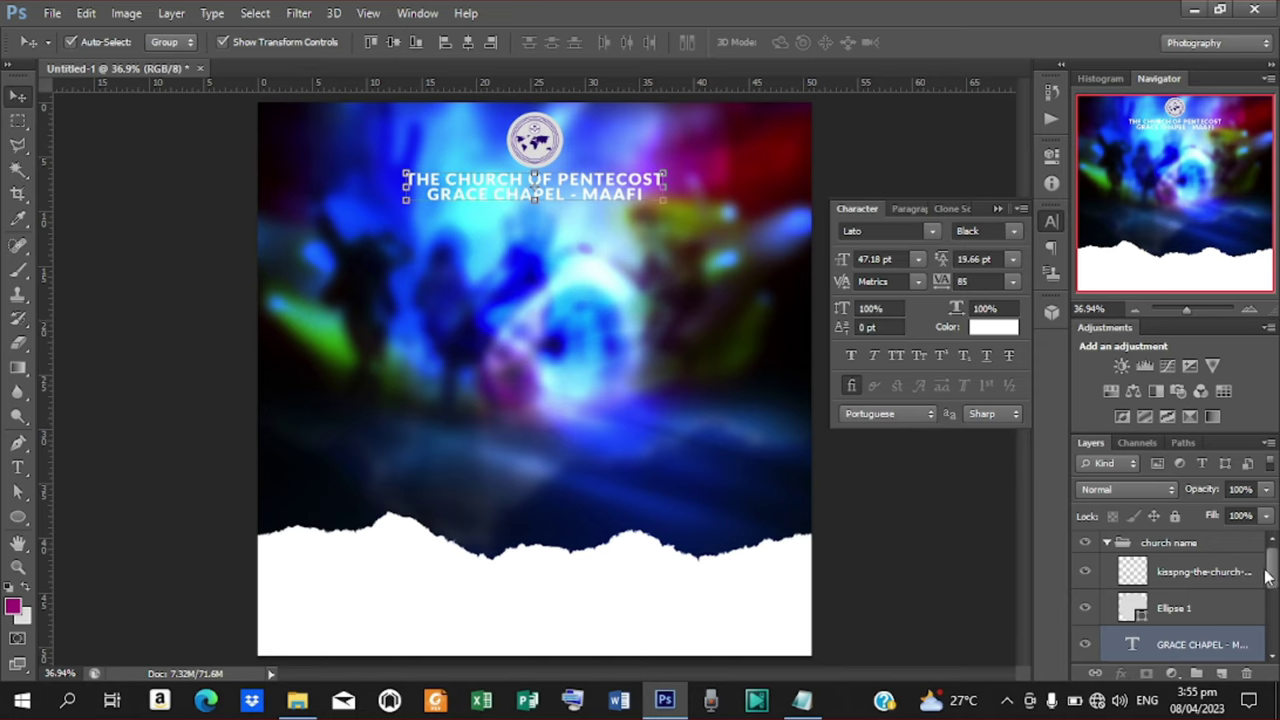
pyautogui.click(1105, 545)
pyautogui.click(960, 538)
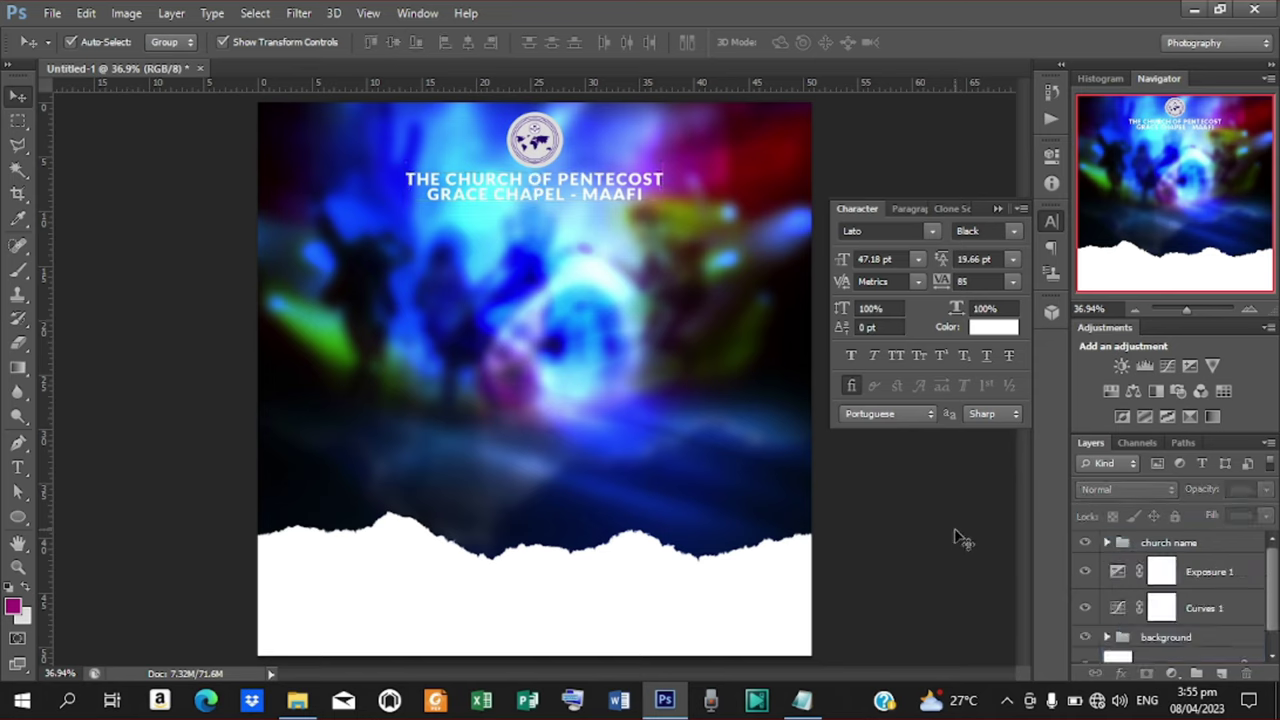
# Add a Presents: text line pasted from the notes below the church name
pyautogui.press('t')
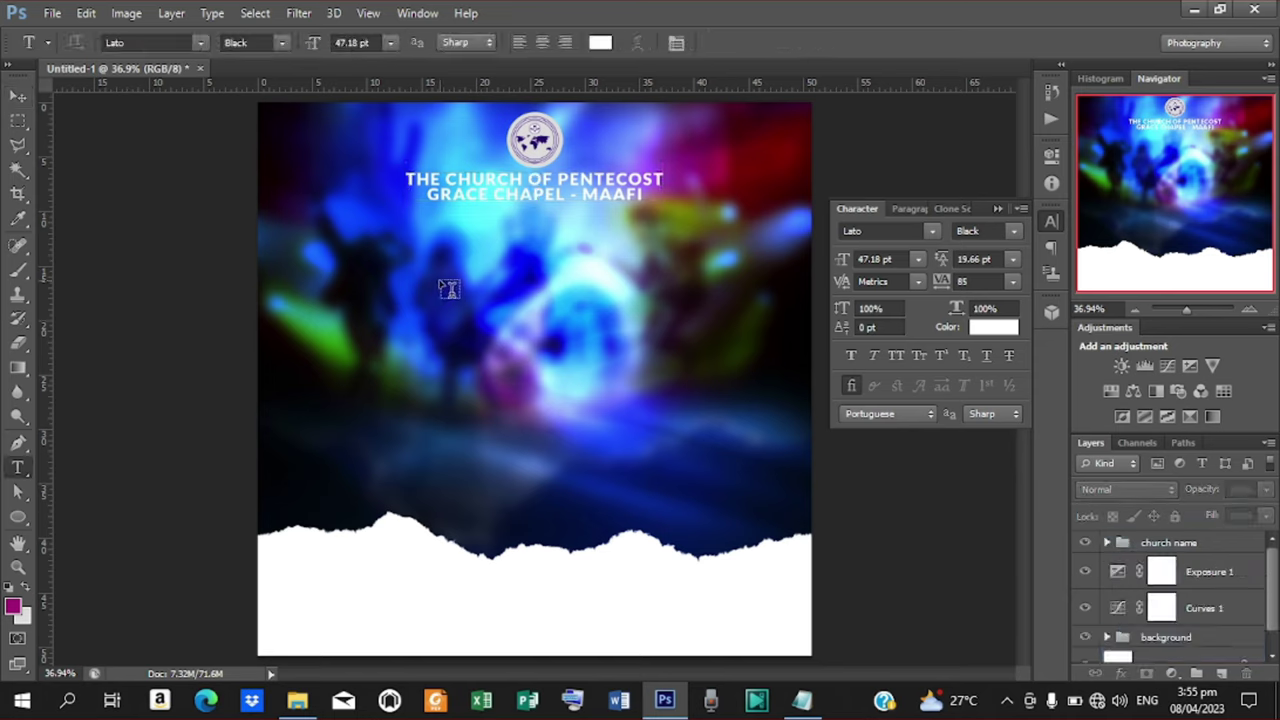
pyautogui.click(448, 289)
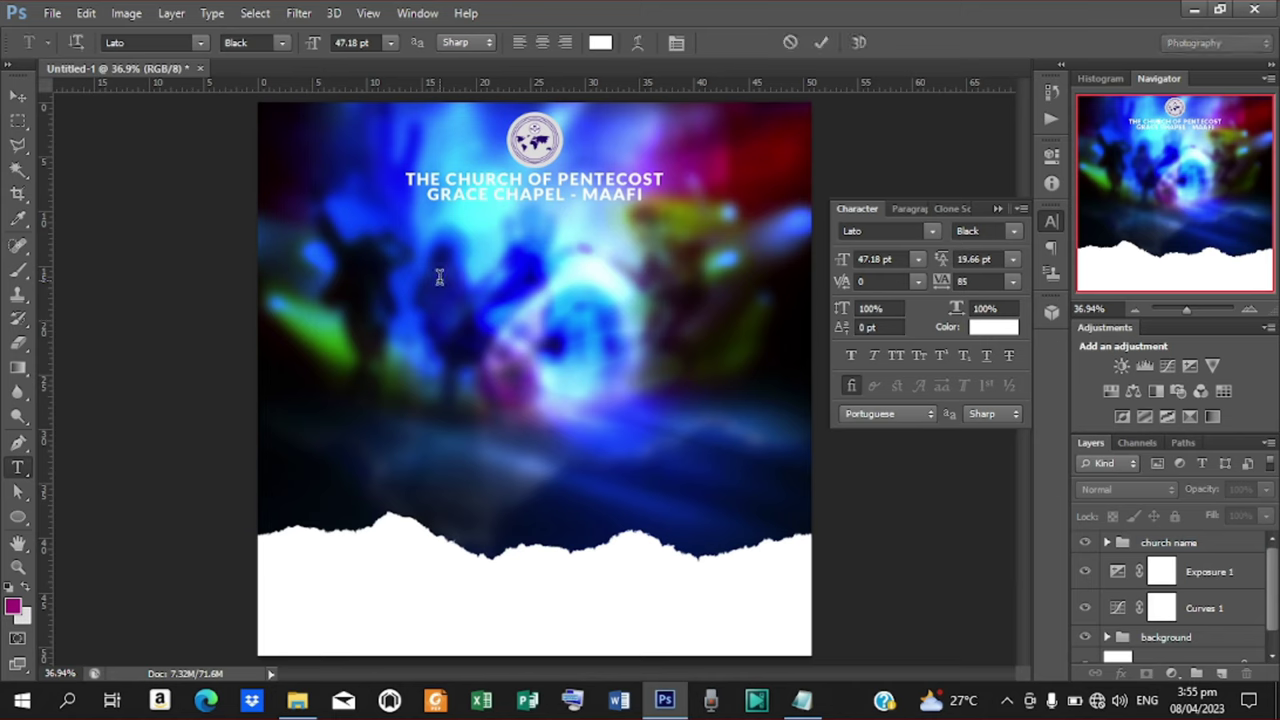
pyautogui.click(802, 700)
pyautogui.moveTo(355, 342); pyautogui.dragTo(225, 353)
pyautogui.hotkey('ctrl', 'c')
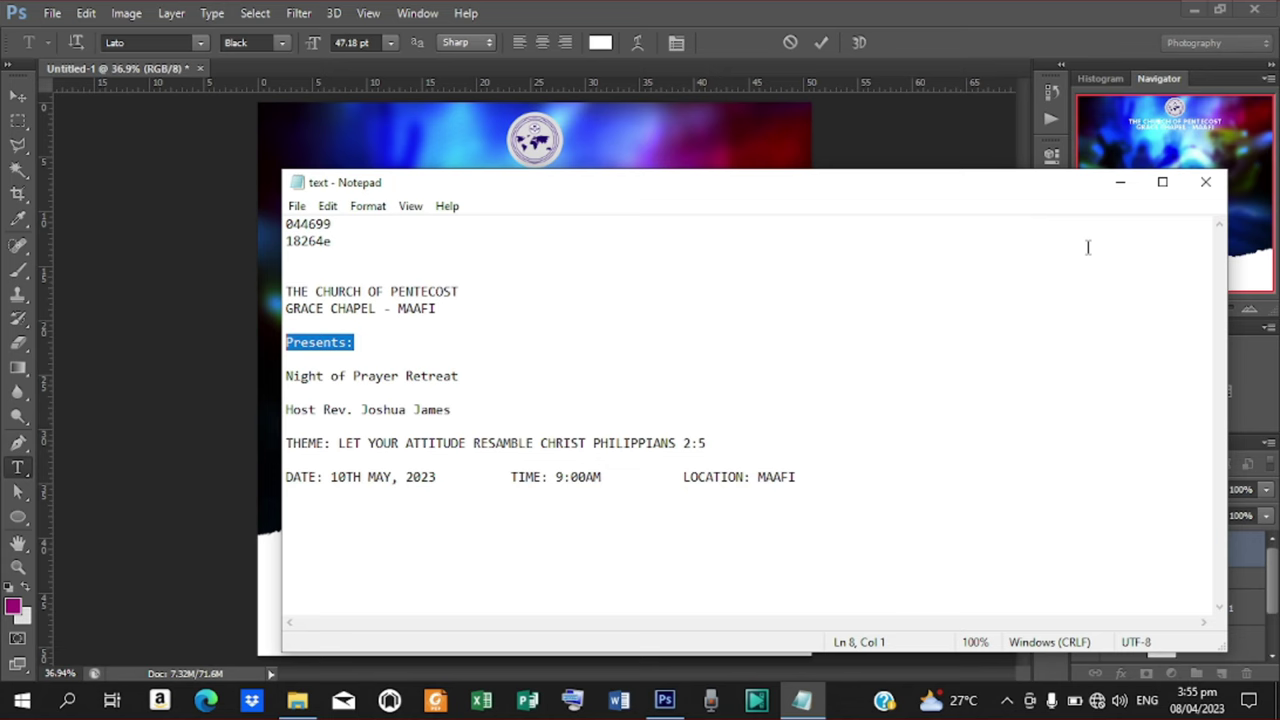
pyautogui.click(1120, 182)
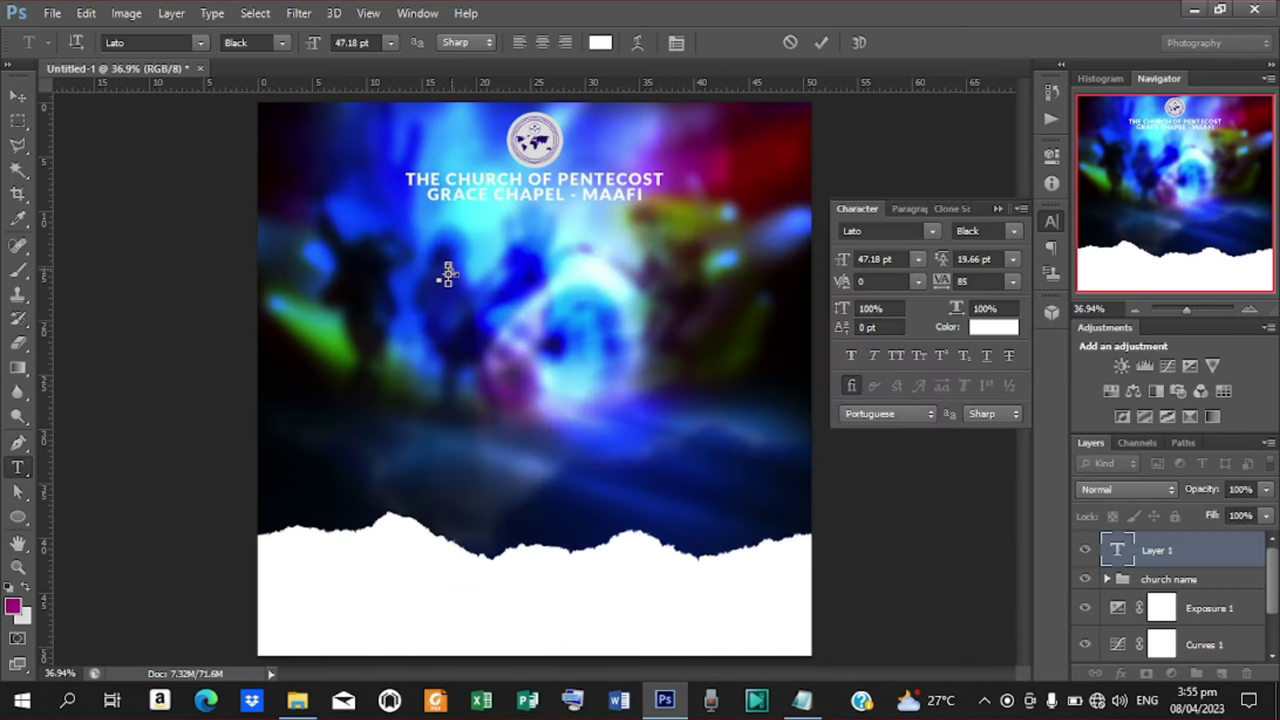
pyautogui.hotkey('ctrl', 'v')
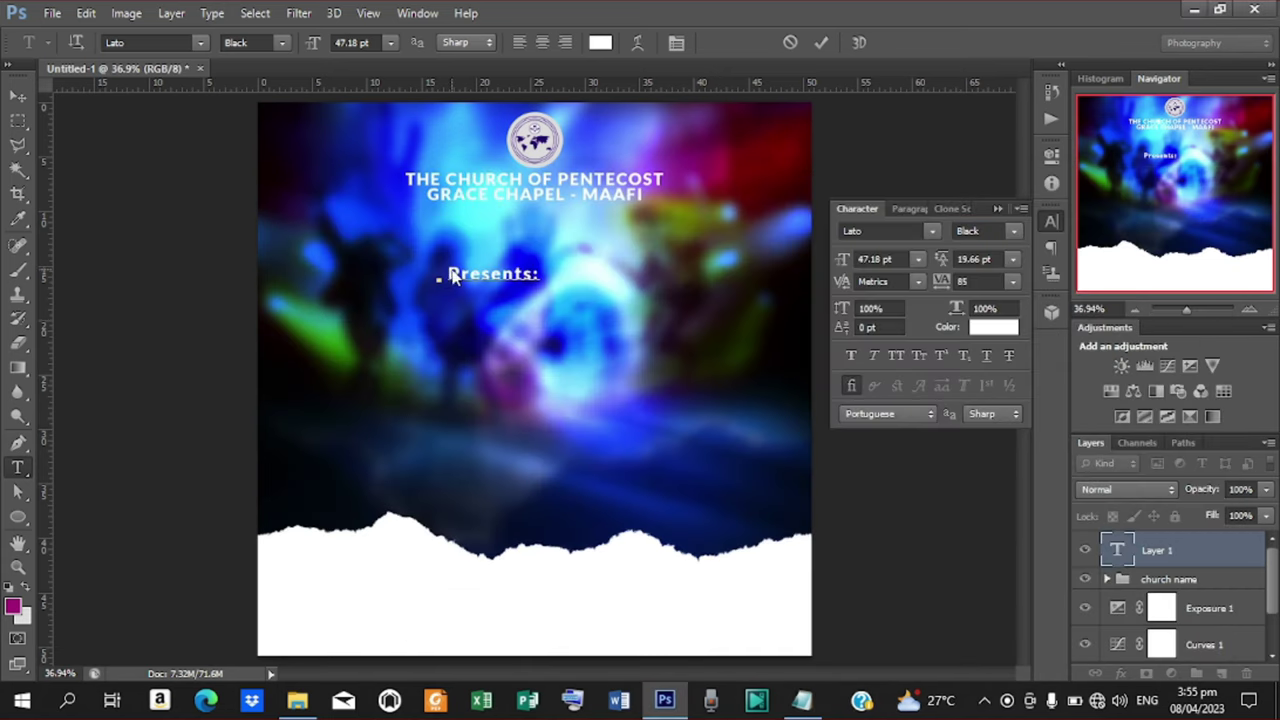
pyautogui.click(820, 45)
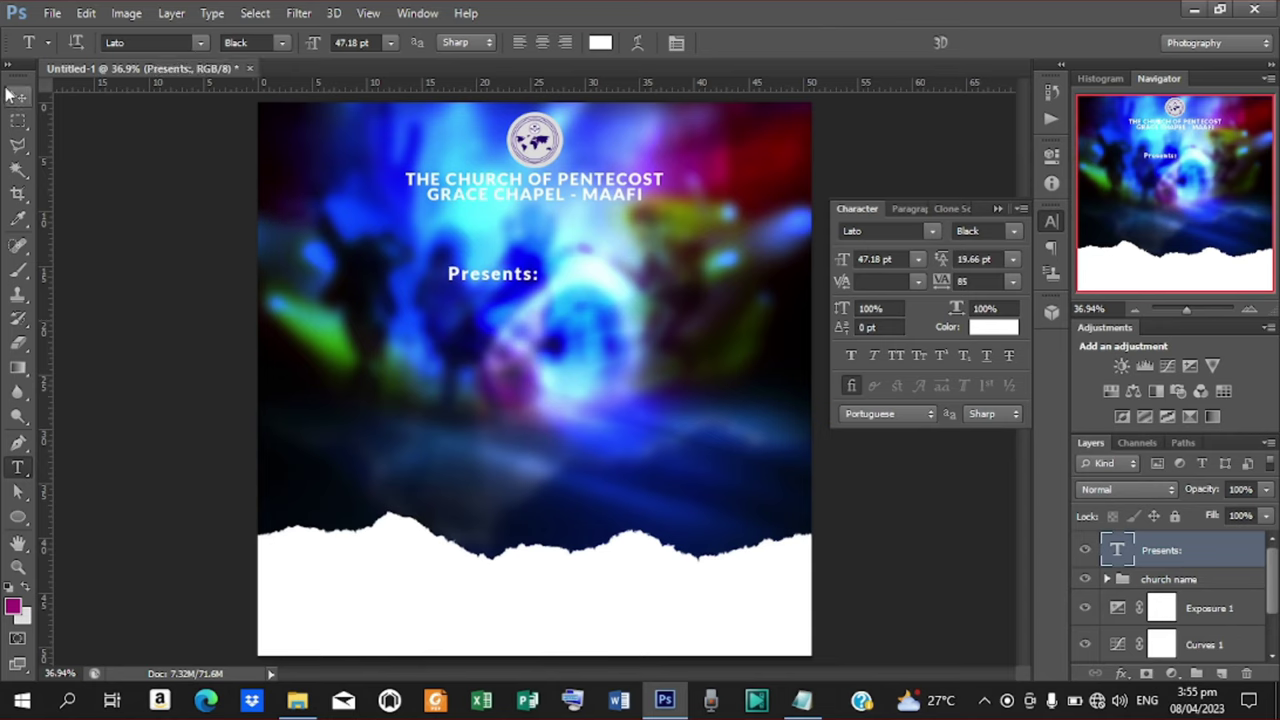
# Move Presents: up under GRACE CHAPEL - MAAFI and align it to the canvas's horizontal centre
pyautogui.click(18, 96)
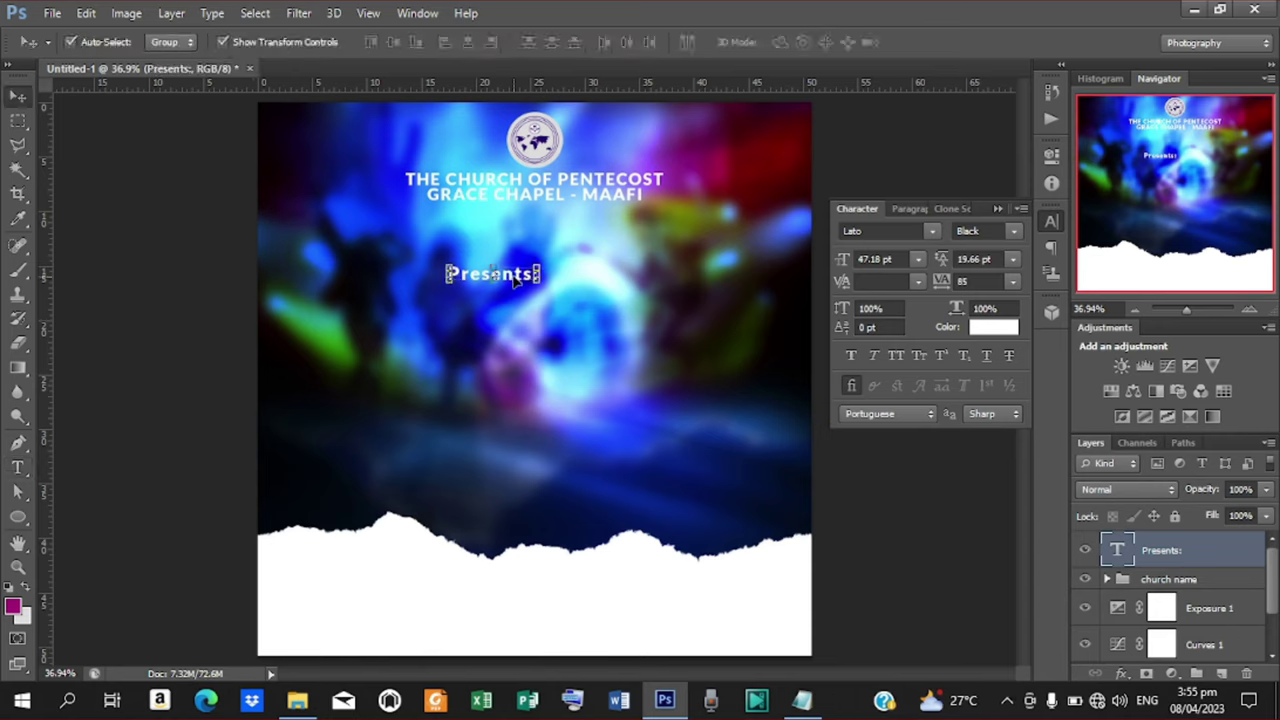
pyautogui.moveTo(515, 283); pyautogui.dragTo(560, 236)
pyautogui.hotkey('ctrl', 'a')
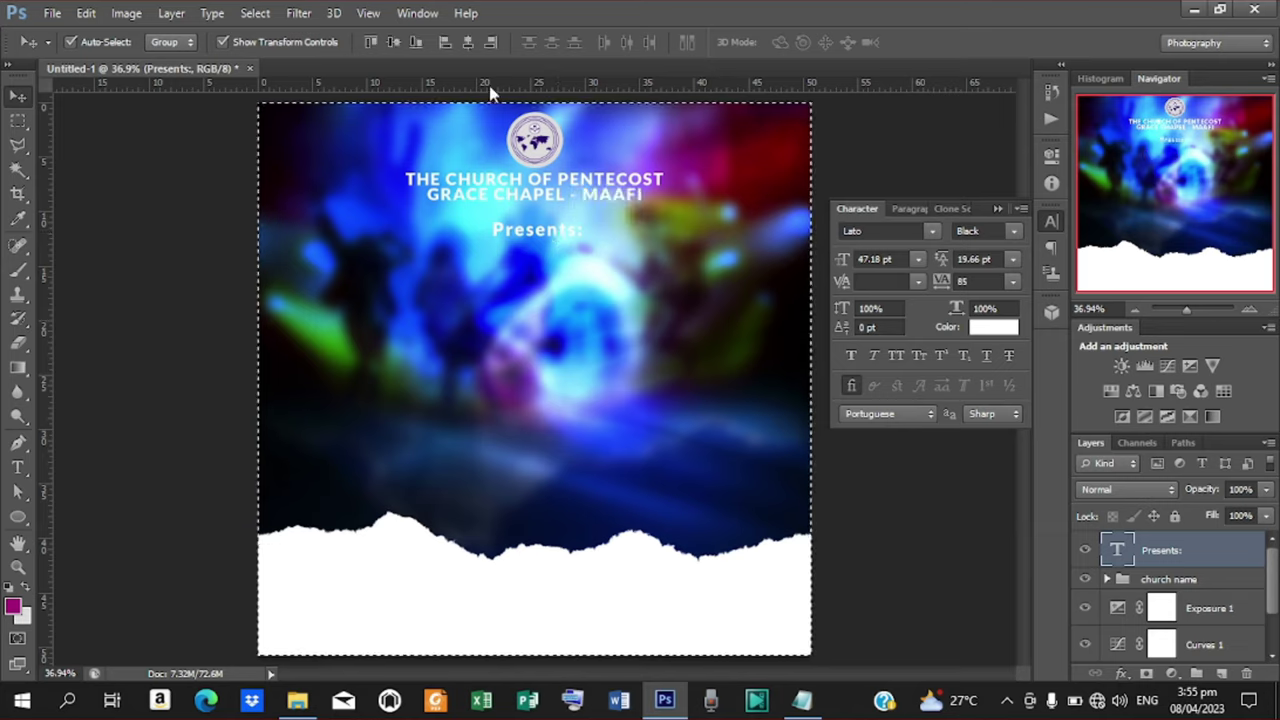
pyautogui.click(468, 42)
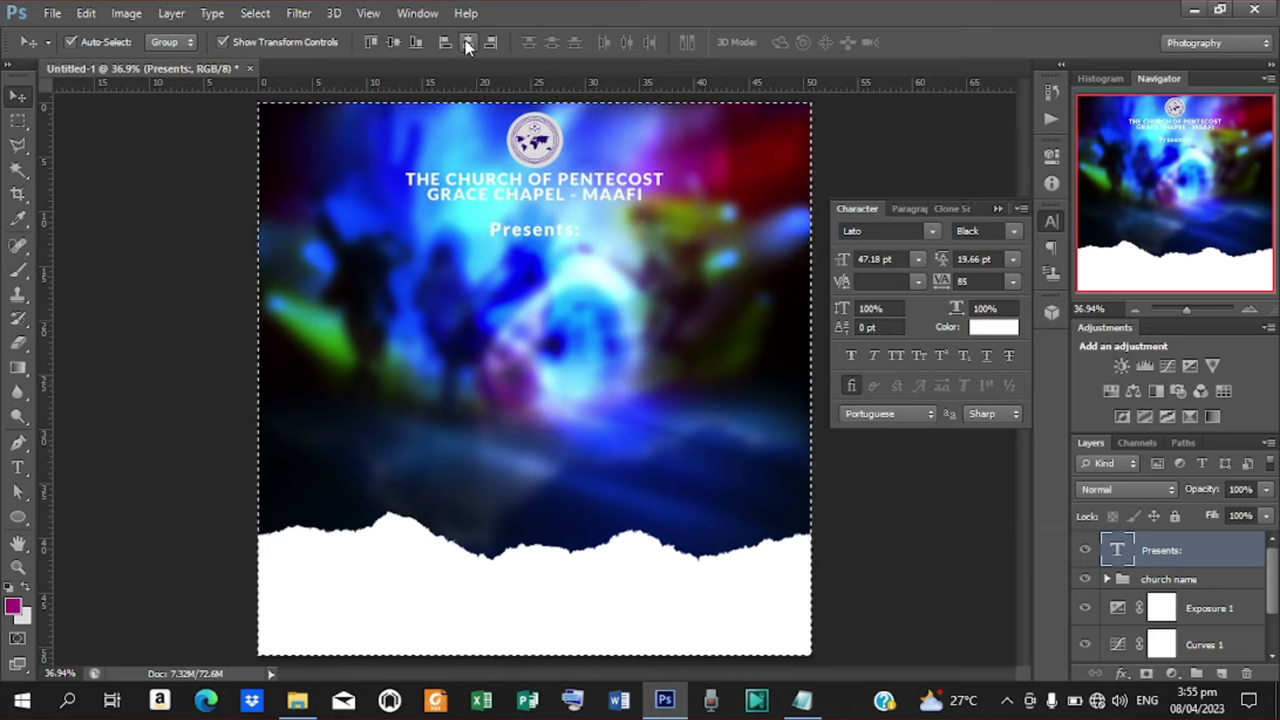
pyautogui.hotkey('ctrl', 'd')
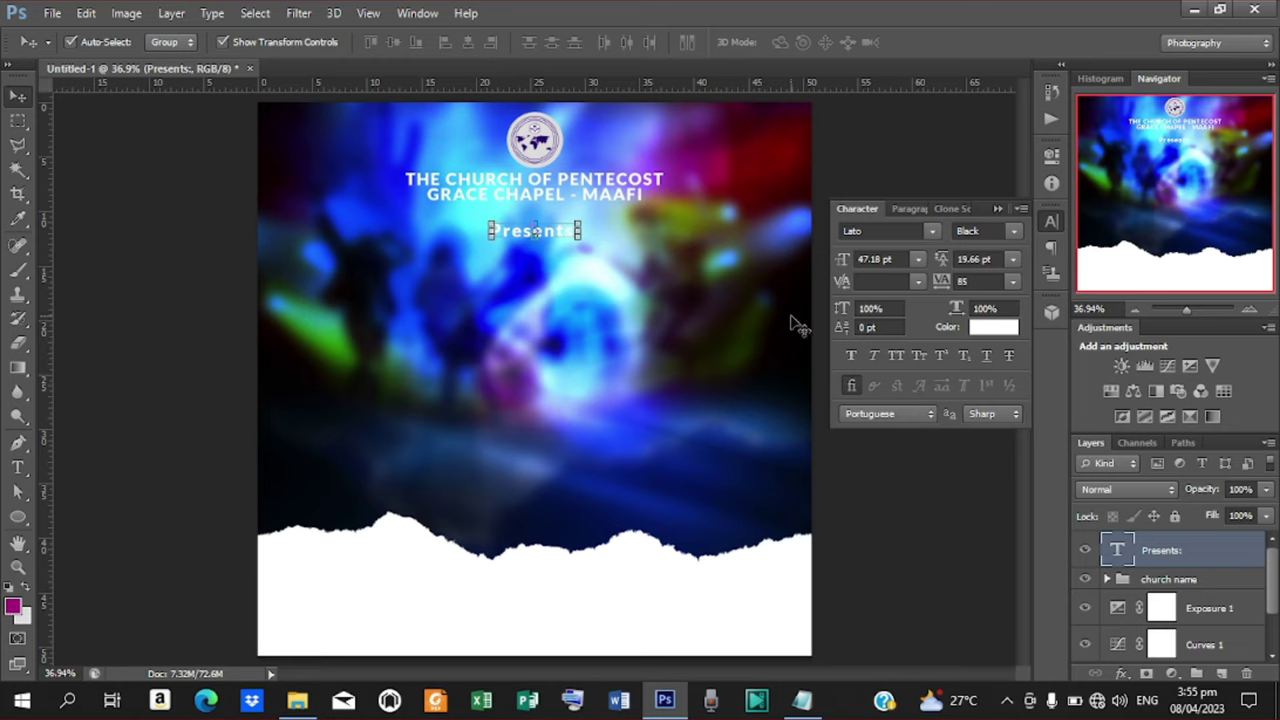
# Add a white Impact text layer reading 'Night', copied from the Notepad notes
pyautogui.press('t')
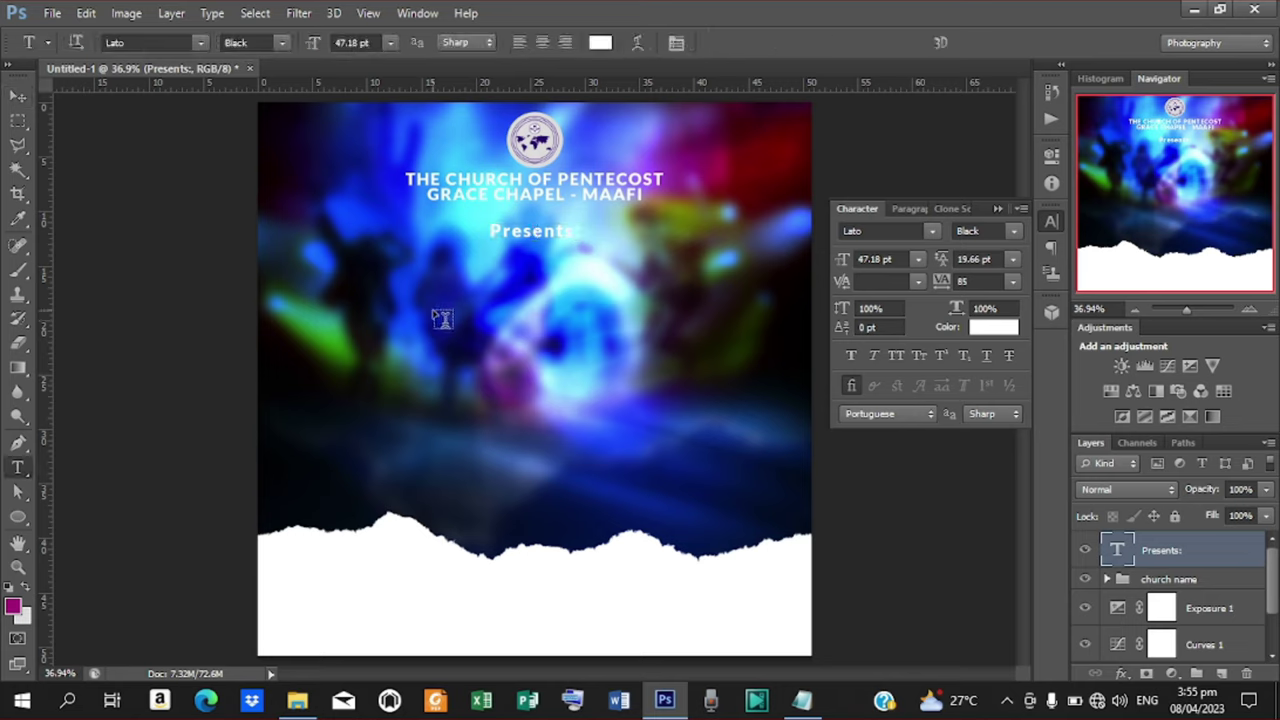
pyautogui.click(433, 311)
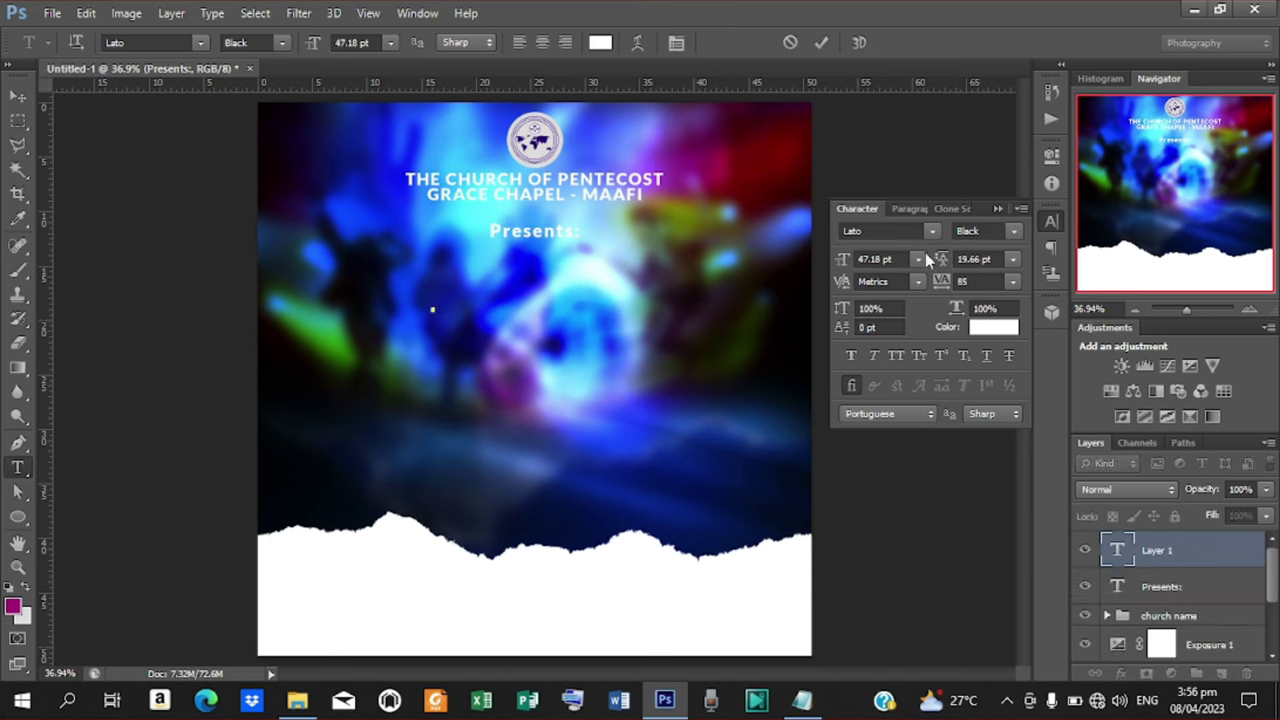
pyautogui.click(931, 236)
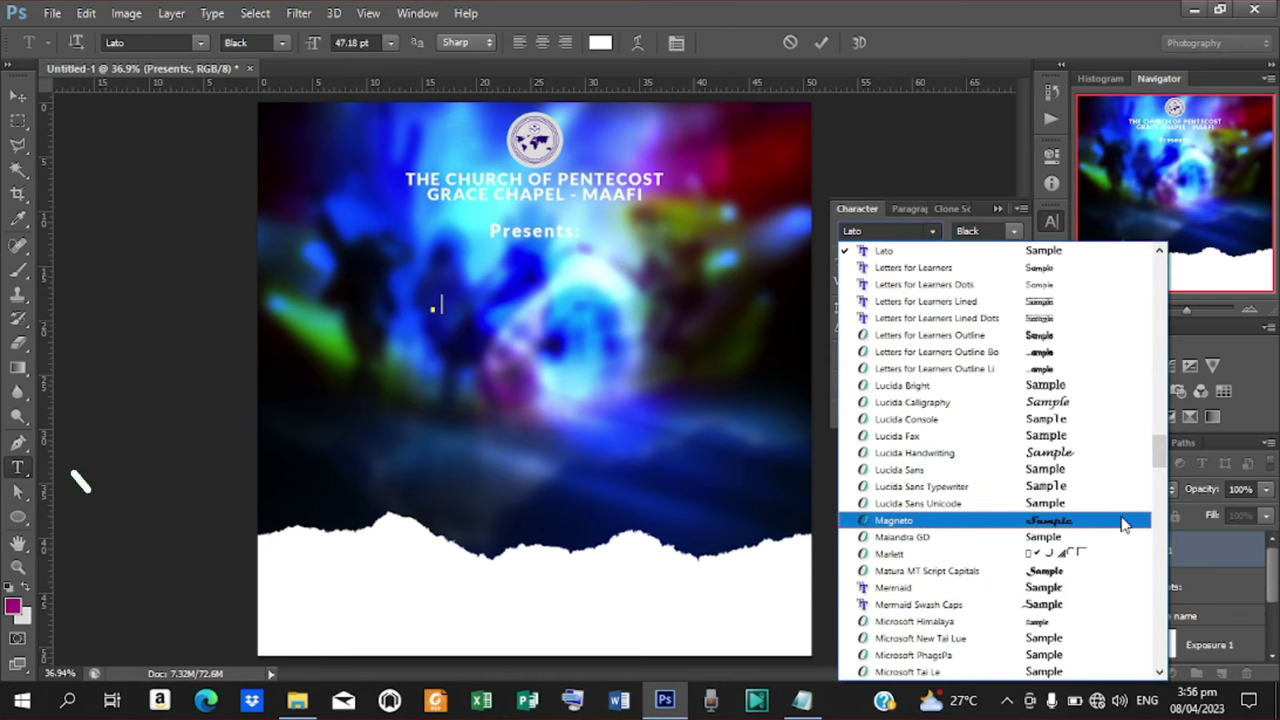
pyautogui.moveTo(1157, 458); pyautogui.dragTo(1160, 428)
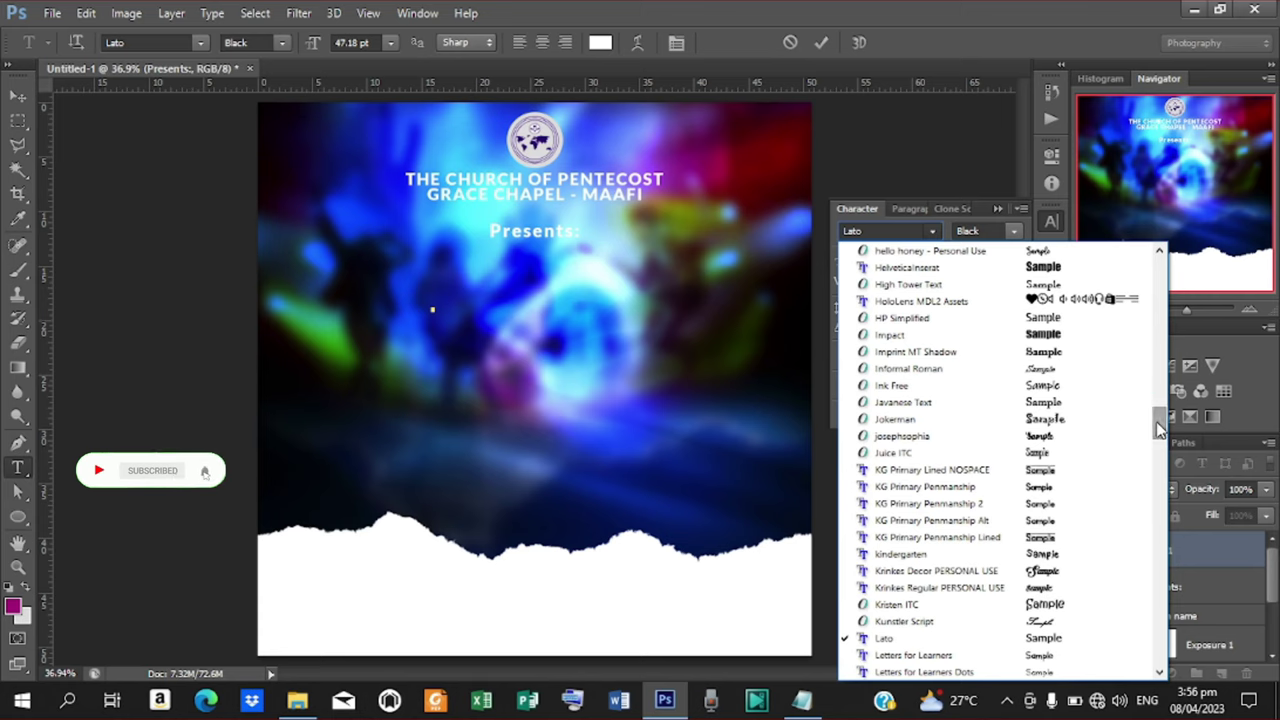
pyautogui.click(918, 336)
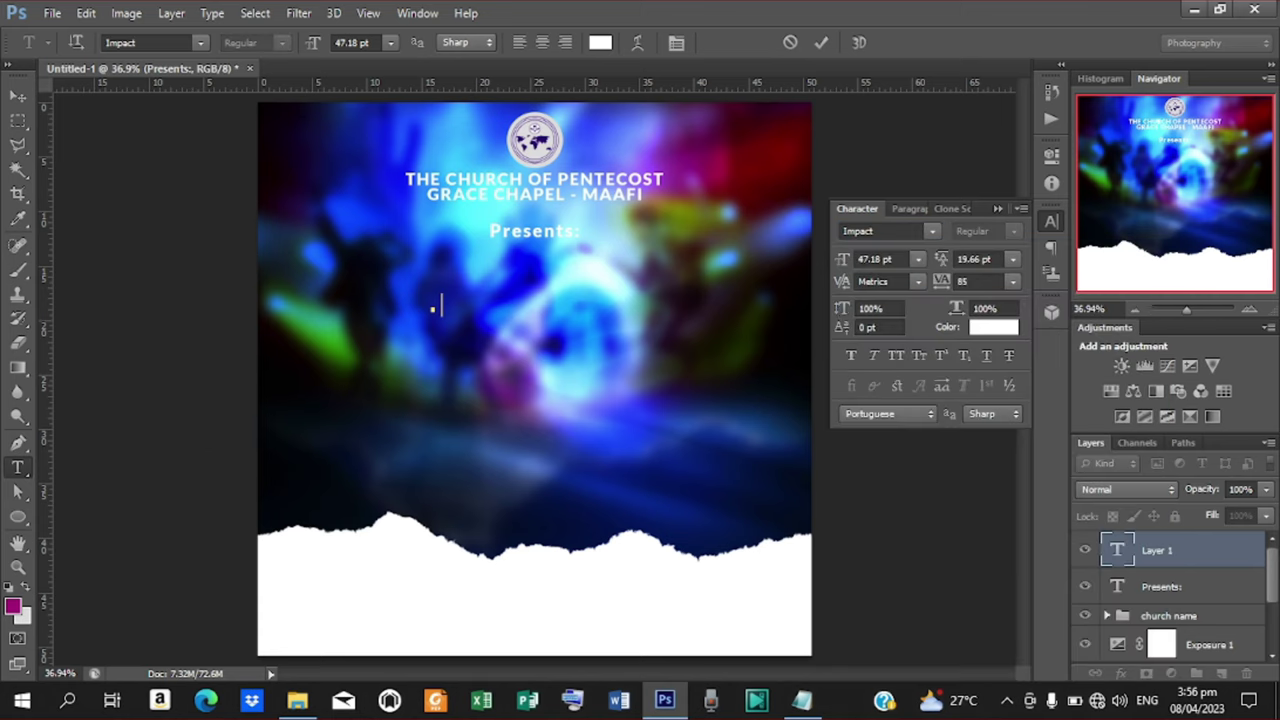
pyautogui.click(802, 700)
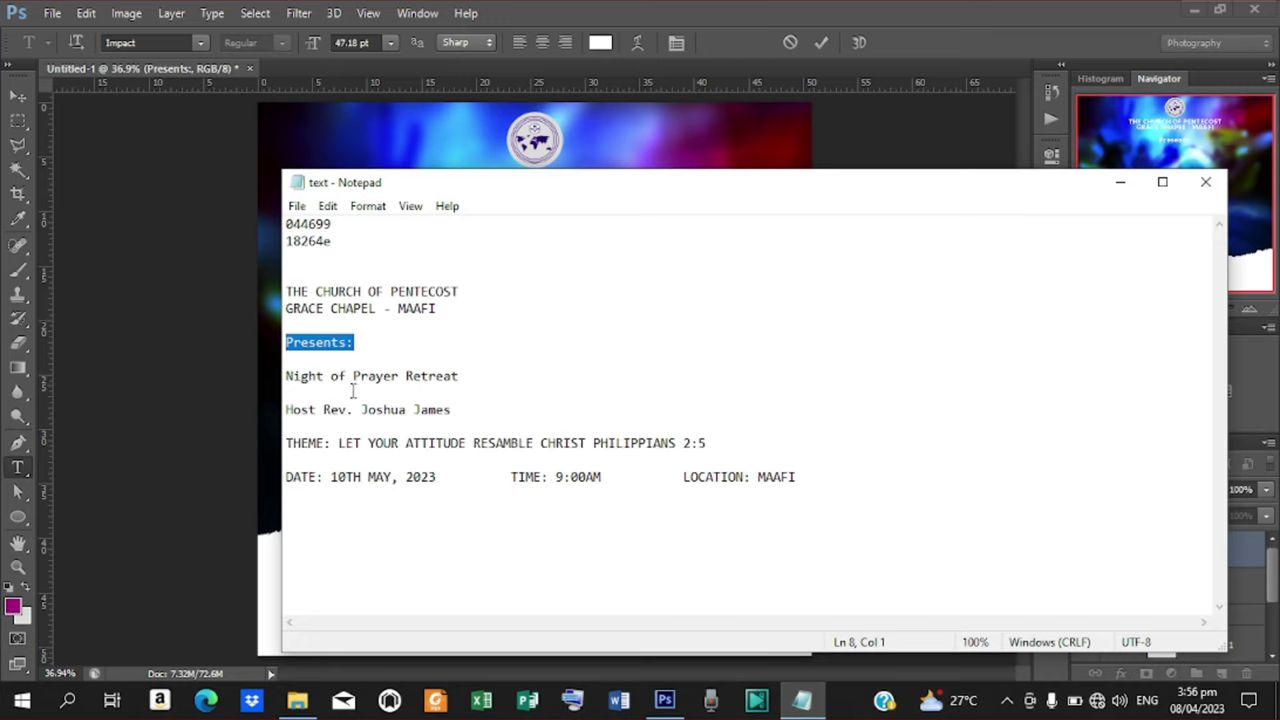
pyautogui.moveTo(326, 378); pyautogui.dragTo(272, 379)
pyautogui.hotkey('ctrl', 'c')
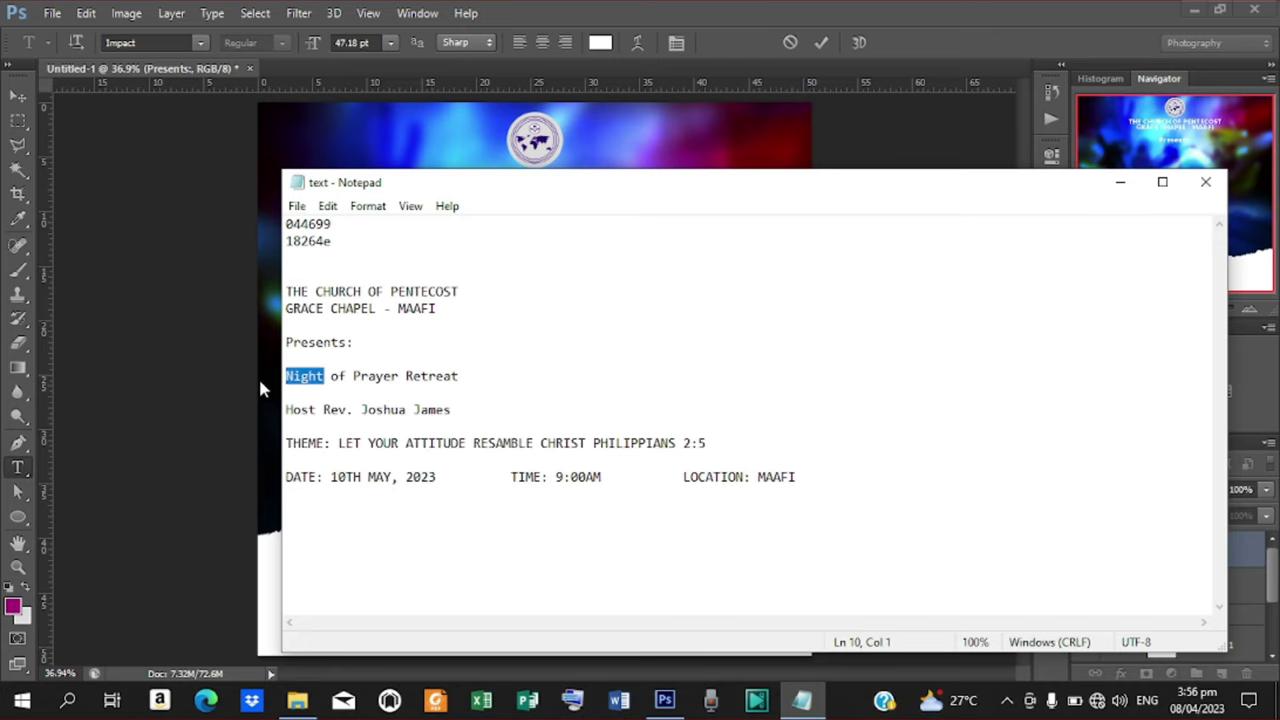
pyautogui.click(1120, 182)
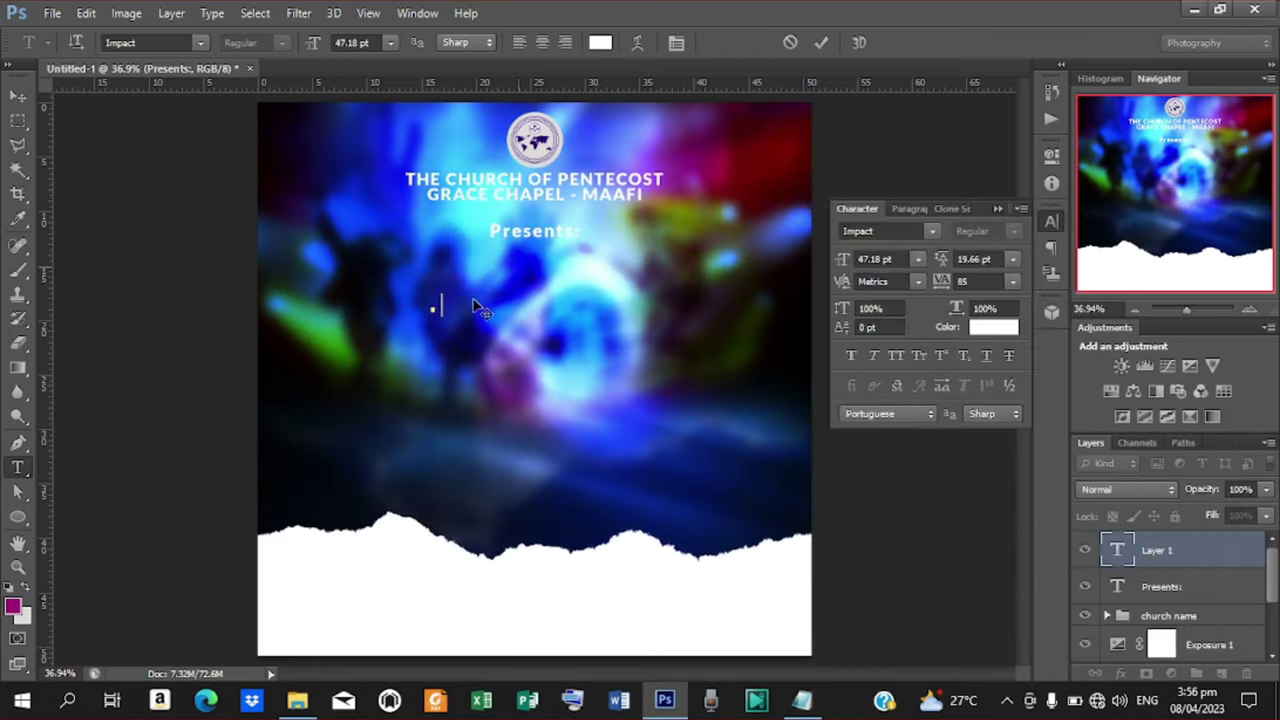
pyautogui.hotkey('ctrl', 'v')
pyautogui.click(818, 46)
# Resize and position the Night text below Presents:
pyautogui.press('v')
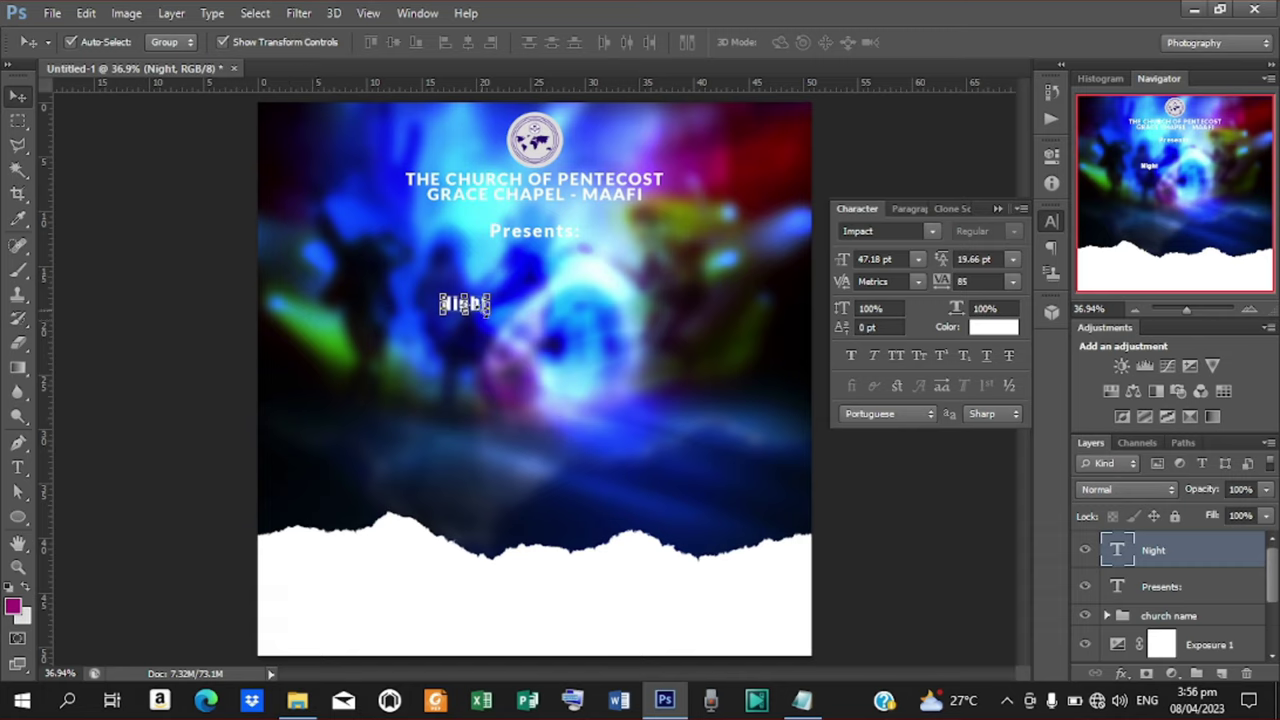
pyautogui.hotkey('ctrl', 't')
pyautogui.moveTo(489, 314); pyautogui.dragTo(587, 363)
pyautogui.hotkey('ctrl', 'z')
pyautogui.moveTo(532, 303); pyautogui.dragTo(525, 320)
pyautogui.moveTo(579, 262); pyautogui.dragTo(557, 274)
pyautogui.click(940, 44)
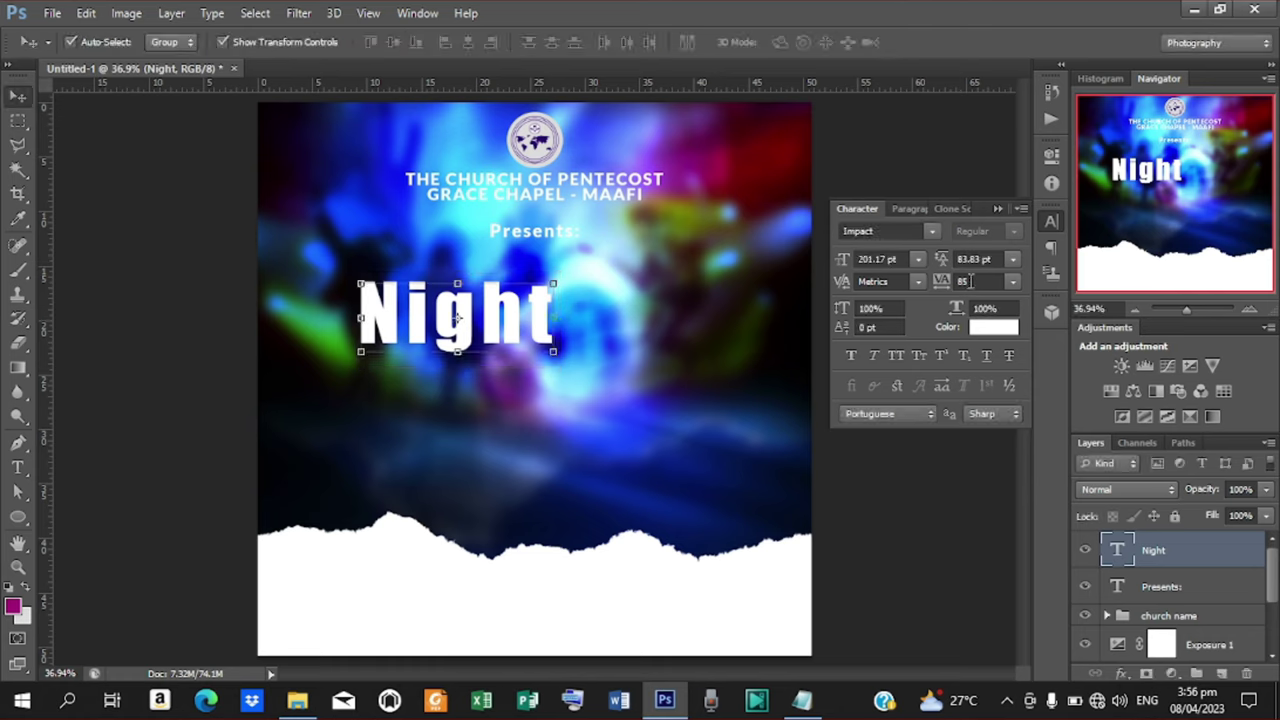
# Tighten the Night text's tracking to 60
pyautogui.doubleClick(968, 281)
pyautogui.write('70')
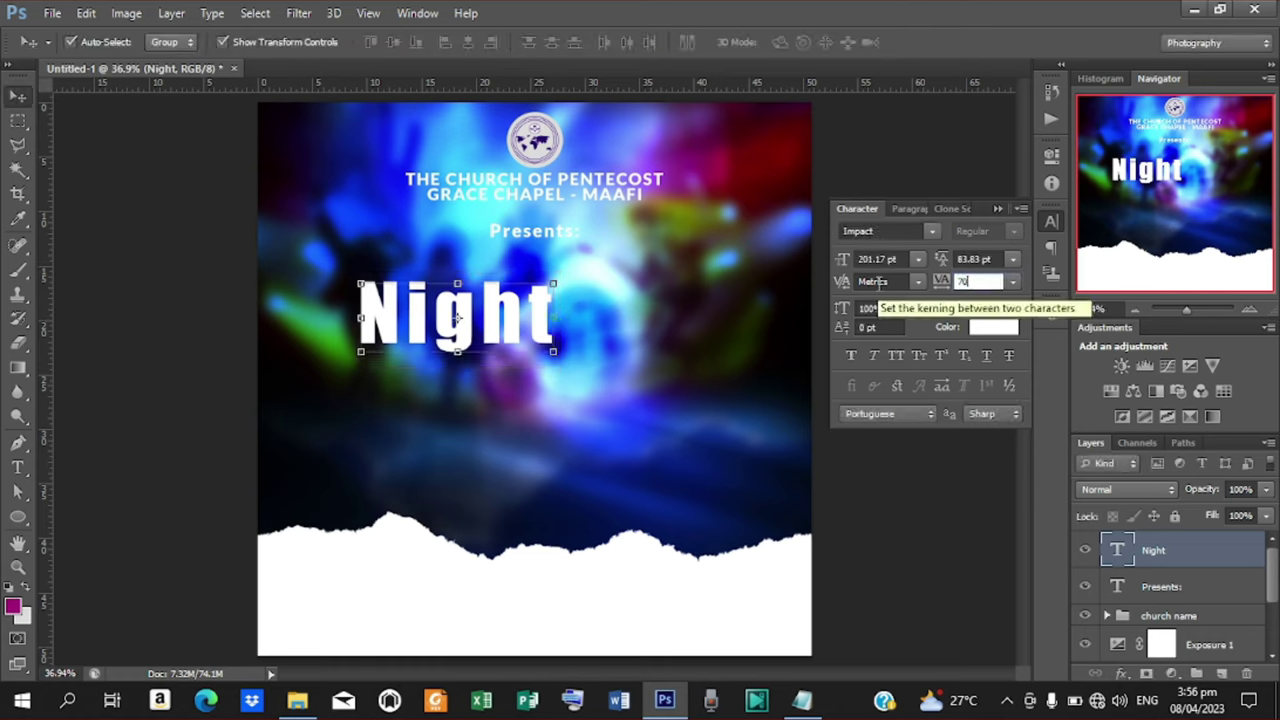
pyautogui.press('Return')
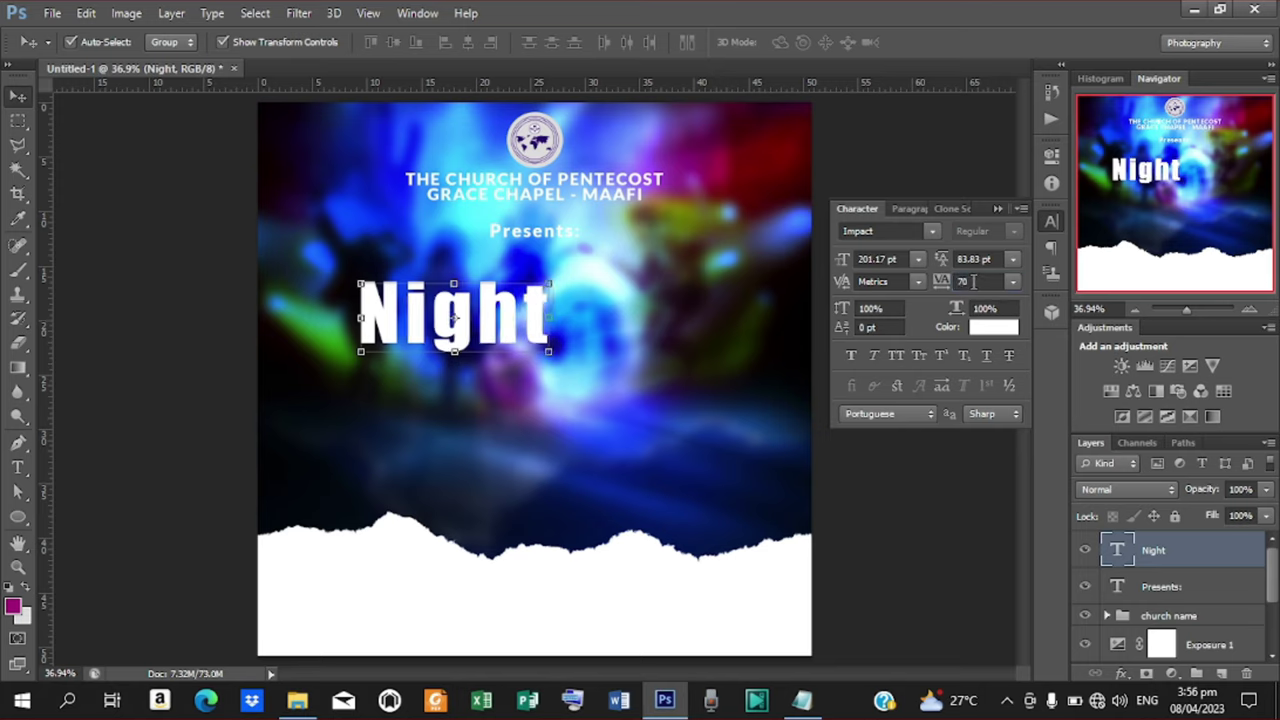
pyautogui.click(973, 282)
pyautogui.write('69')
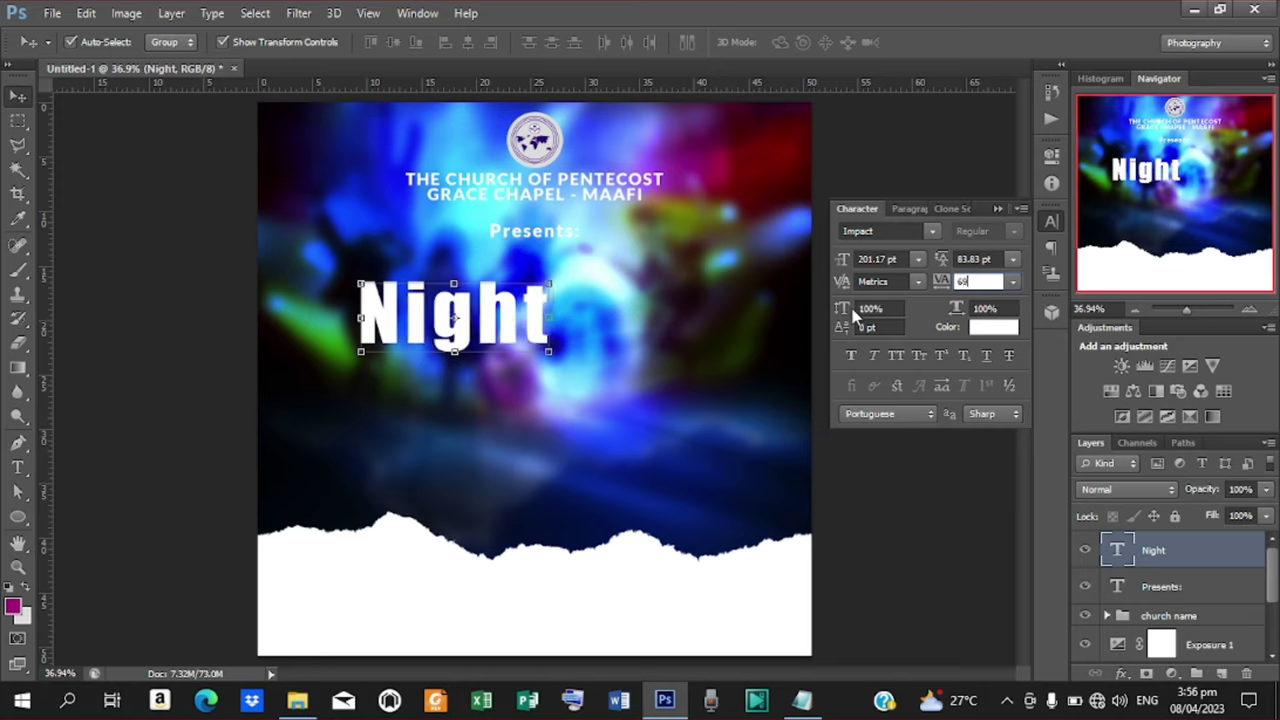
pyautogui.press('Return')
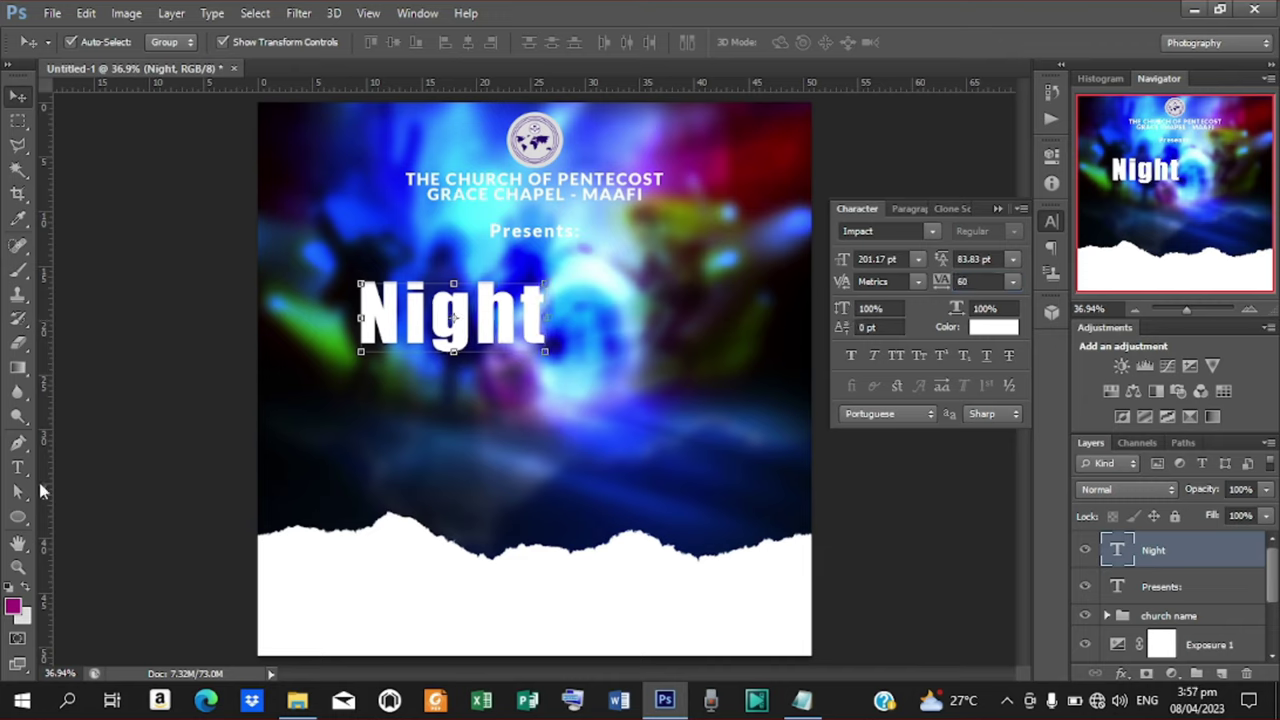
# Draw a small rounded rectangle, about 153 × 69 px, just right of Night
pyautogui.click(16, 524)
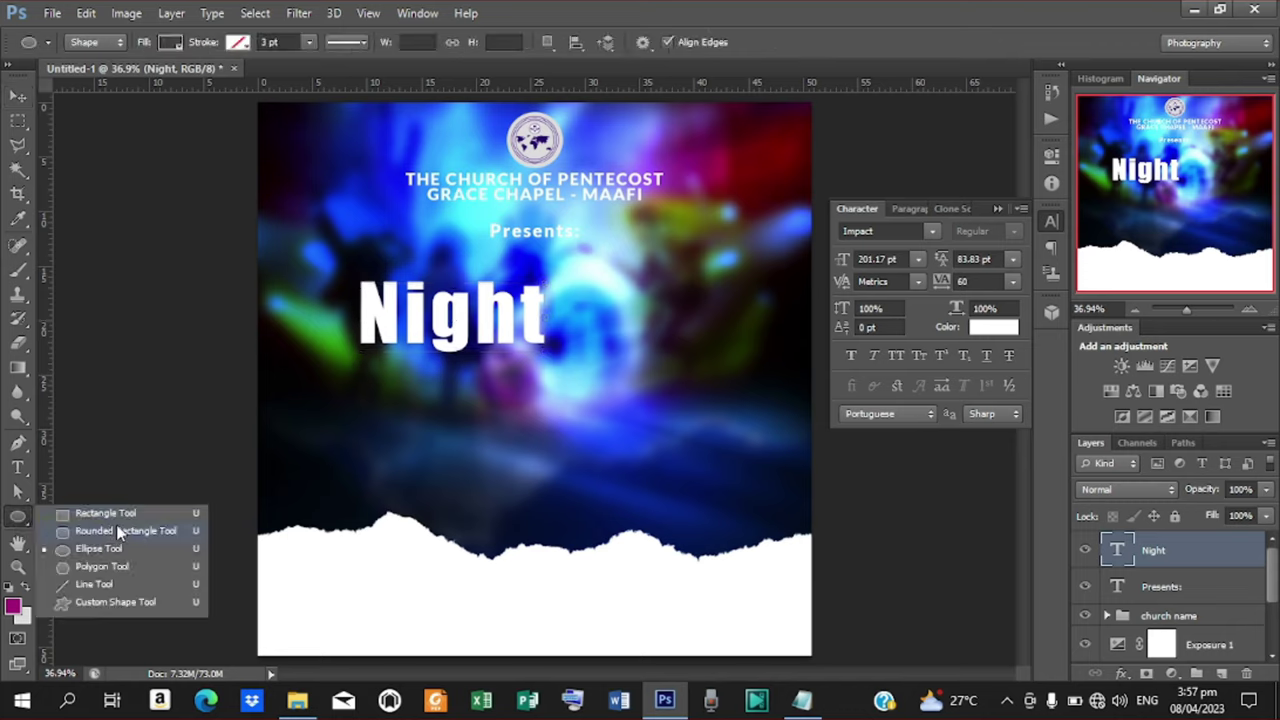
pyautogui.click(118, 531)
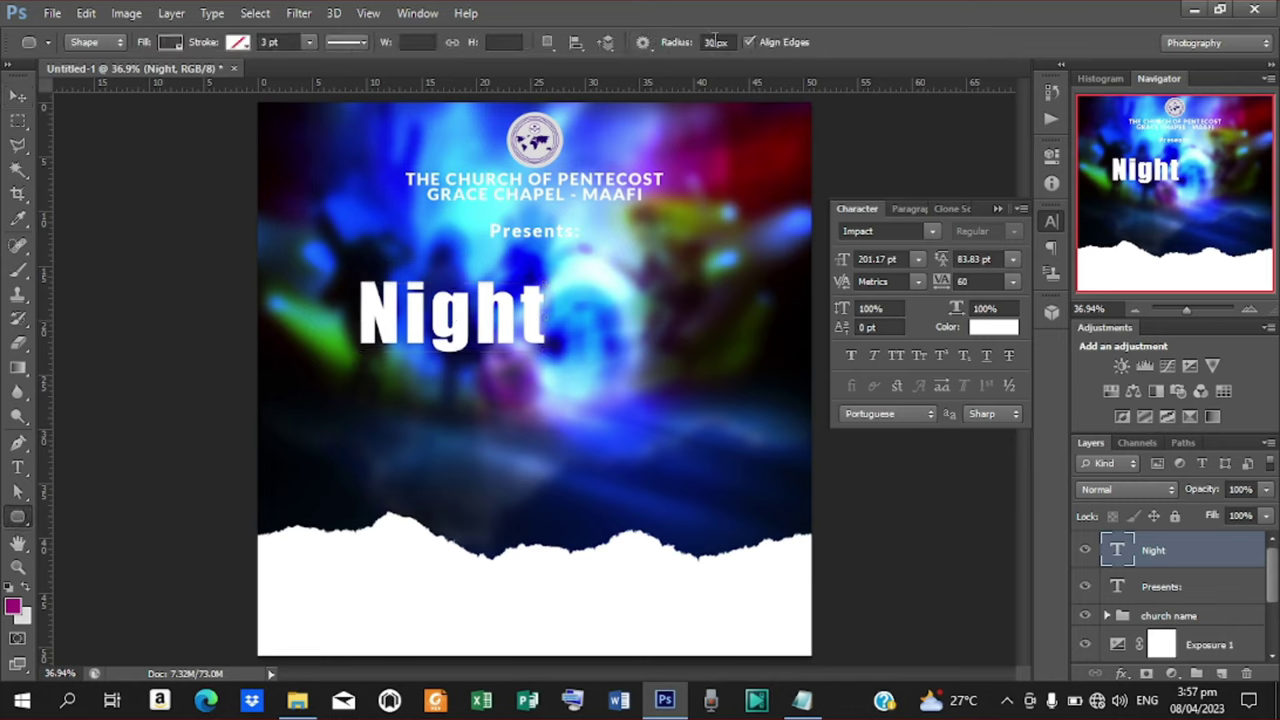
pyautogui.doubleClick(713, 42)
pyautogui.write('3')
pyautogui.moveTo(557, 318); pyautogui.dragTo(609, 340)
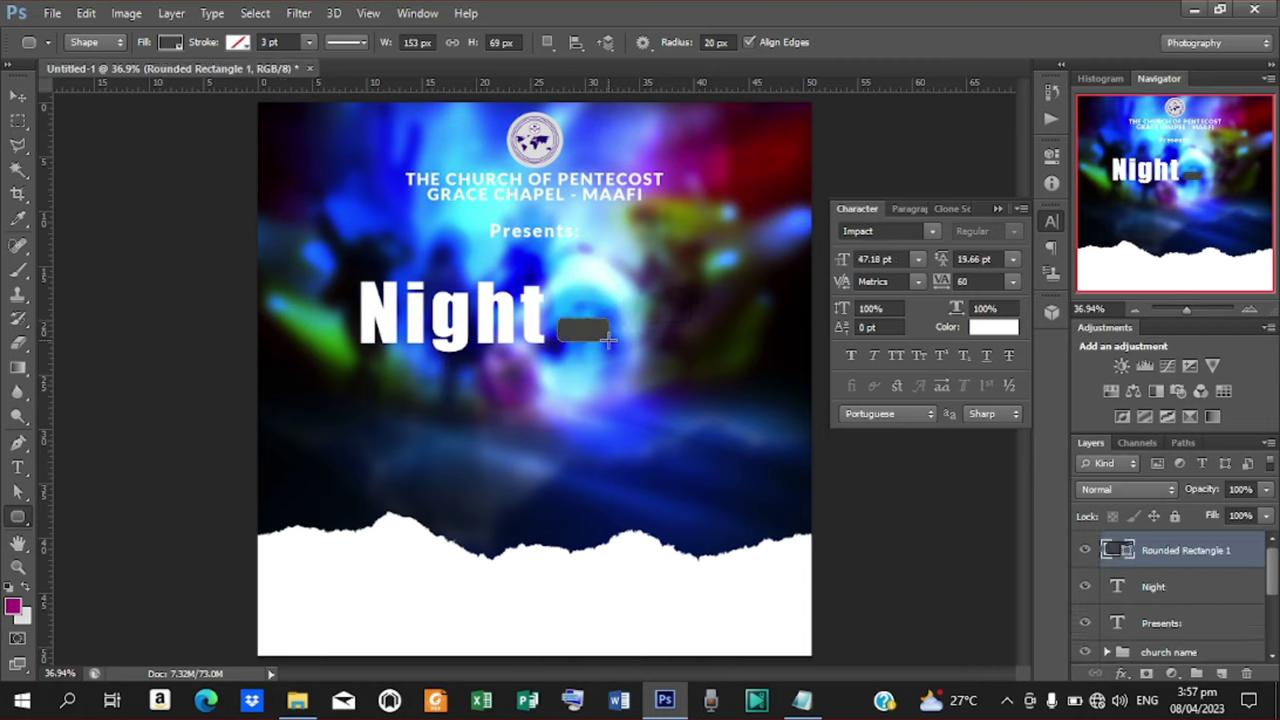
# Fill the rounded rectangle with blue #044699 copied from the notes
pyautogui.click(172, 44)
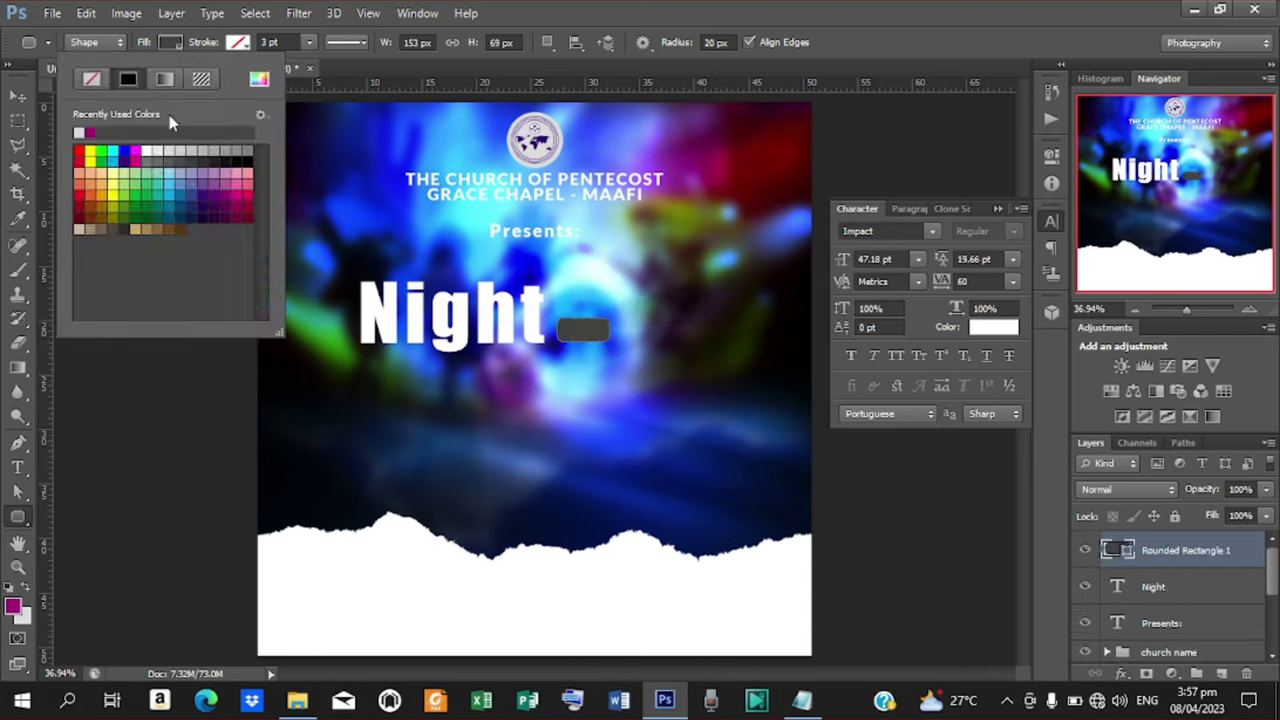
pyautogui.click(258, 80)
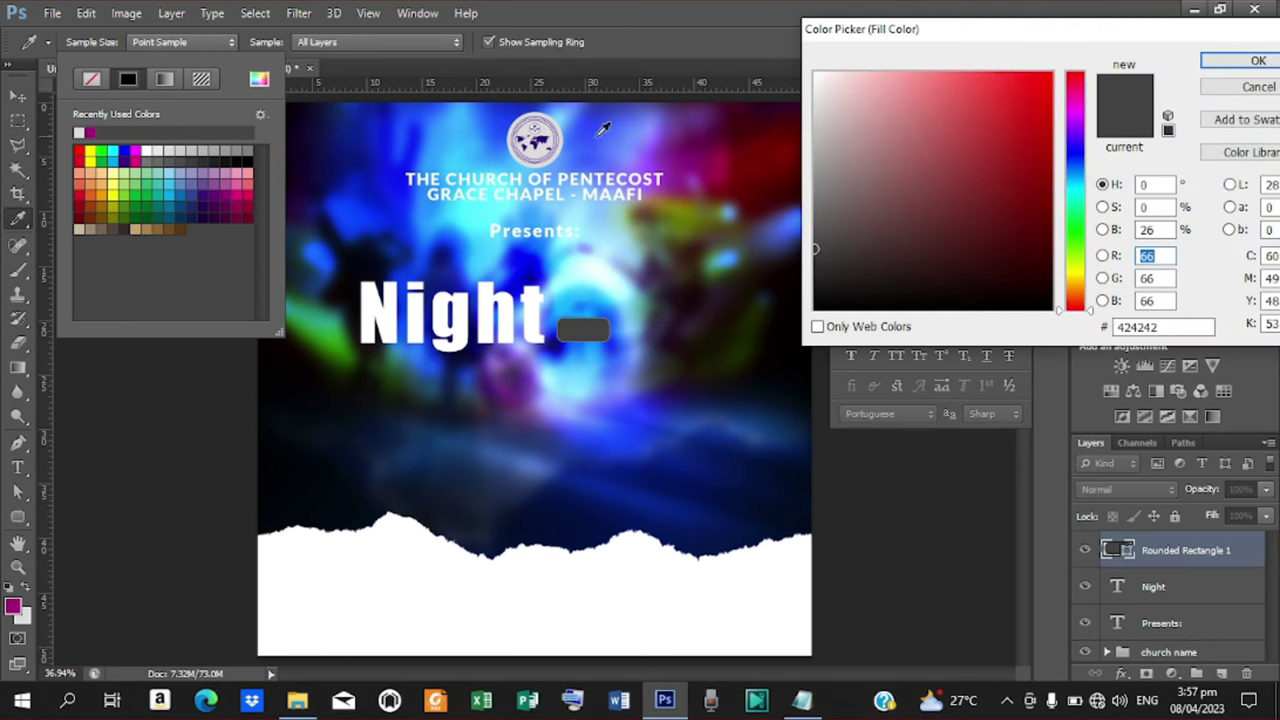
pyautogui.click(1184, 327)
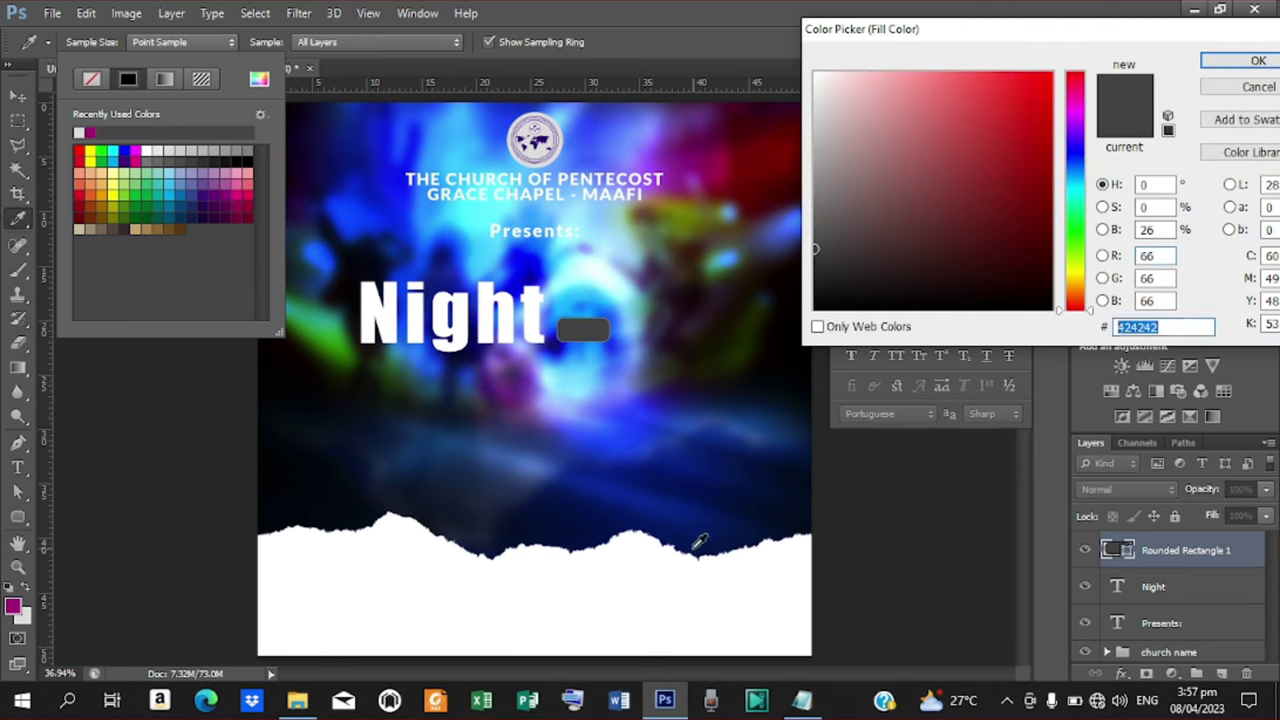
pyautogui.click(800, 700)
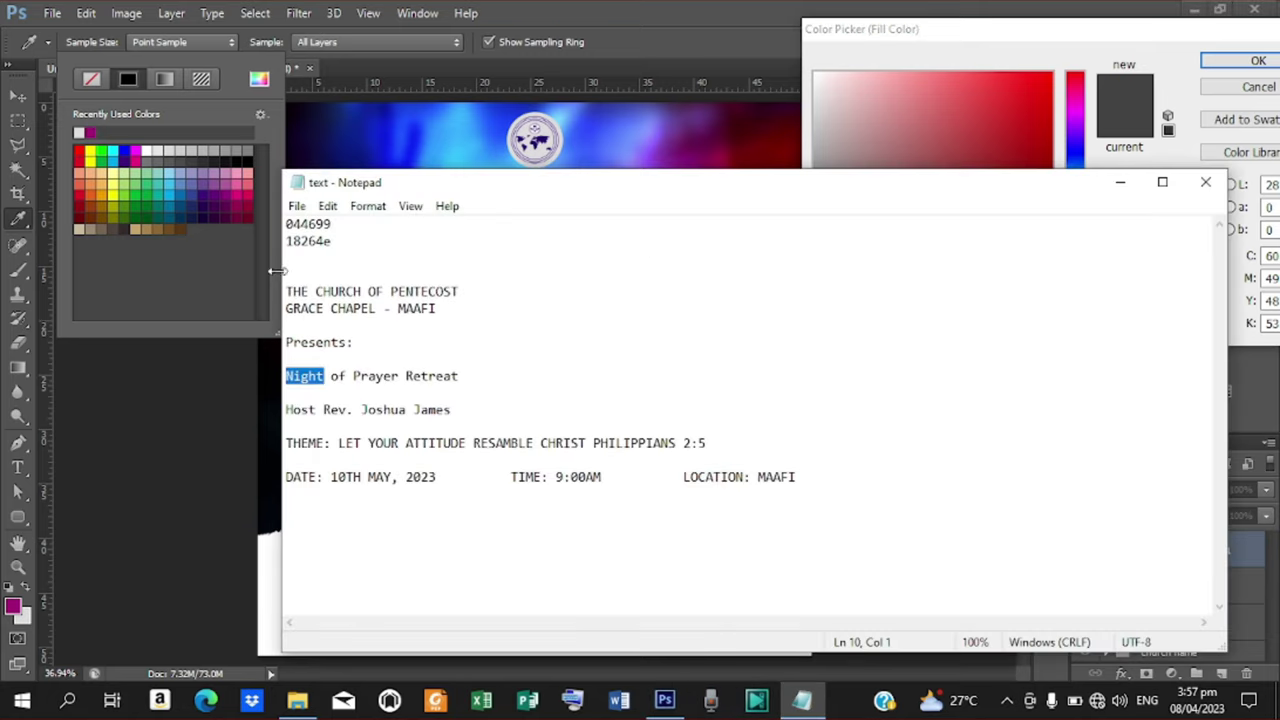
pyautogui.moveTo(336, 224); pyautogui.dragTo(148, 236)
pyautogui.hotkey('ctrl', 'c')
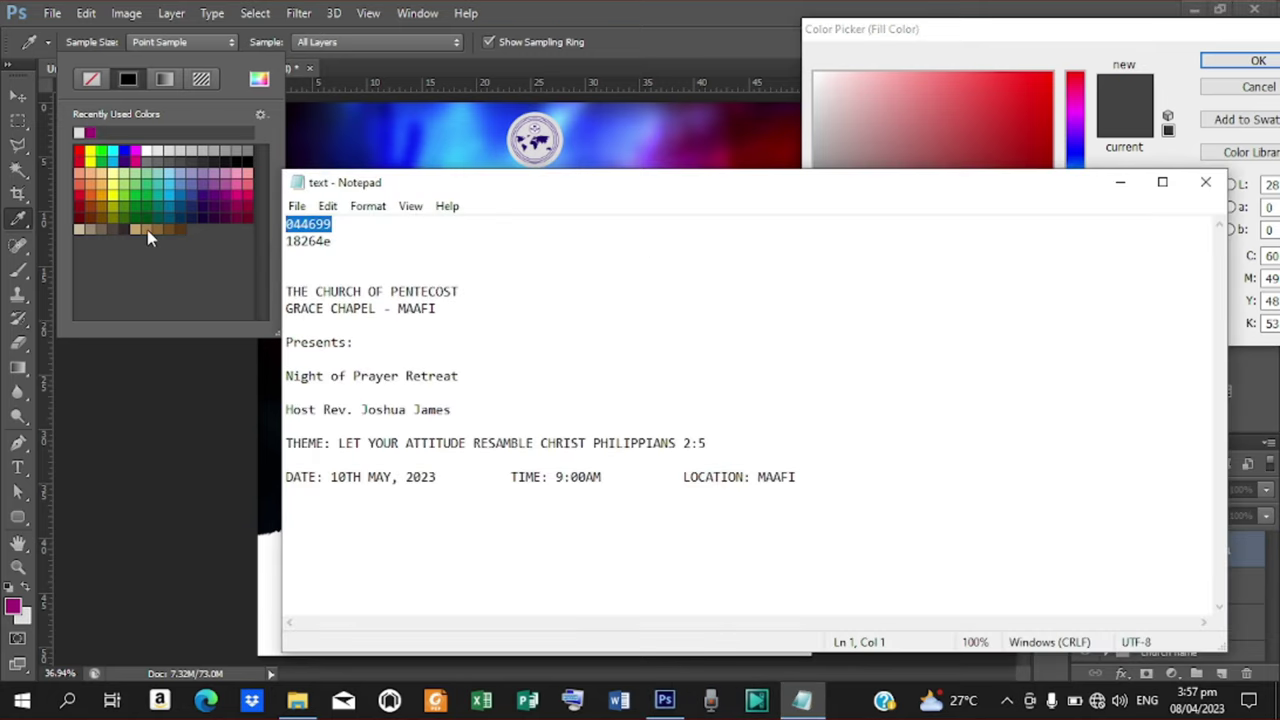
pyautogui.click(1120, 183)
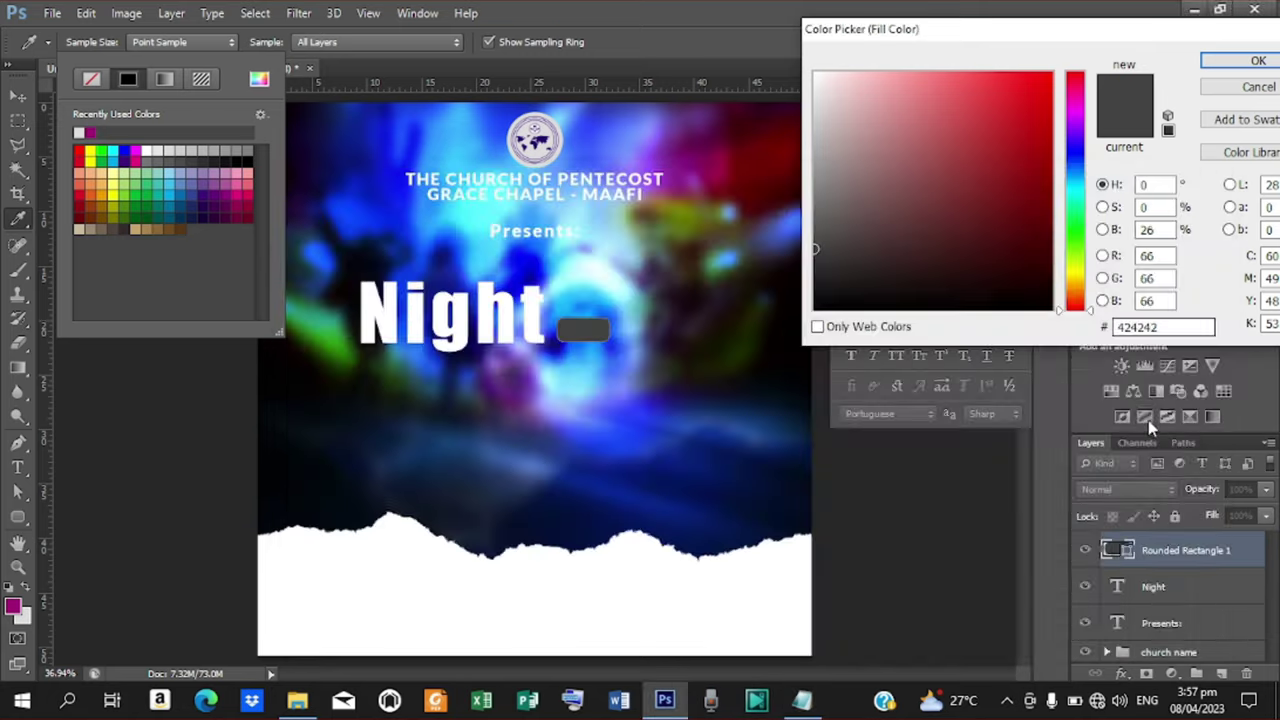
pyautogui.doubleClick(1170, 326)
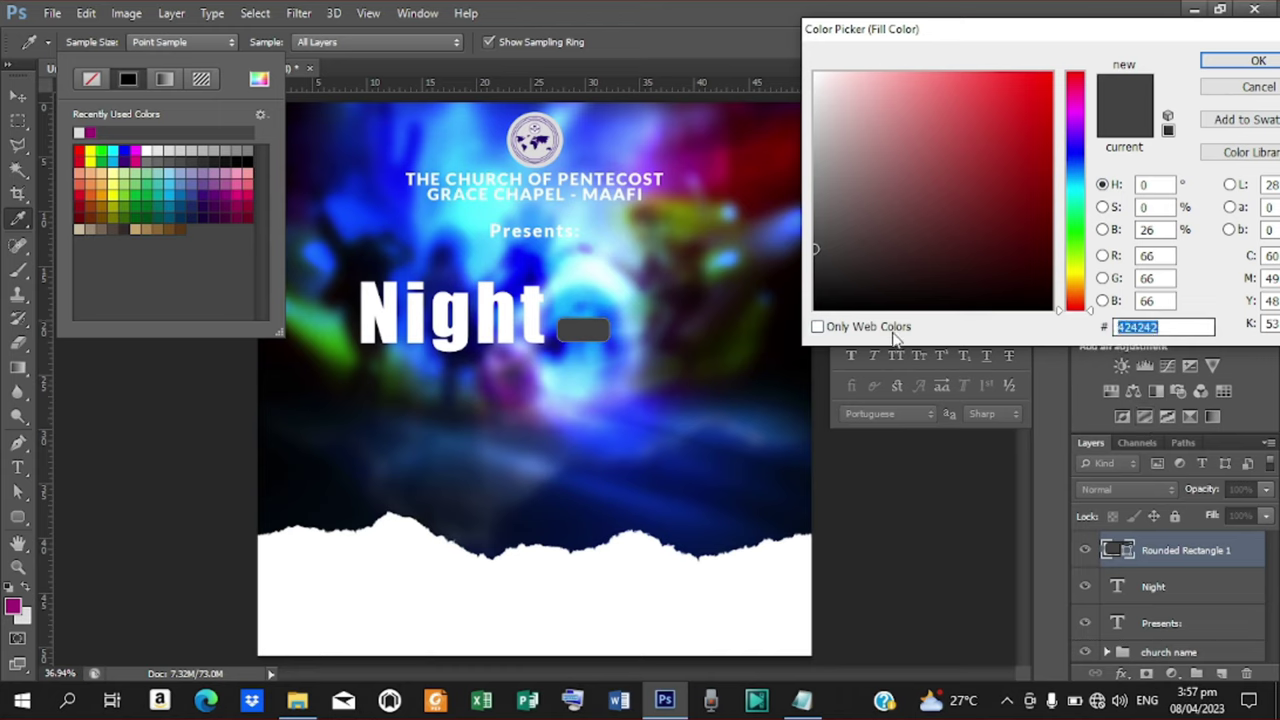
pyautogui.hotkey('ctrl', 'v')
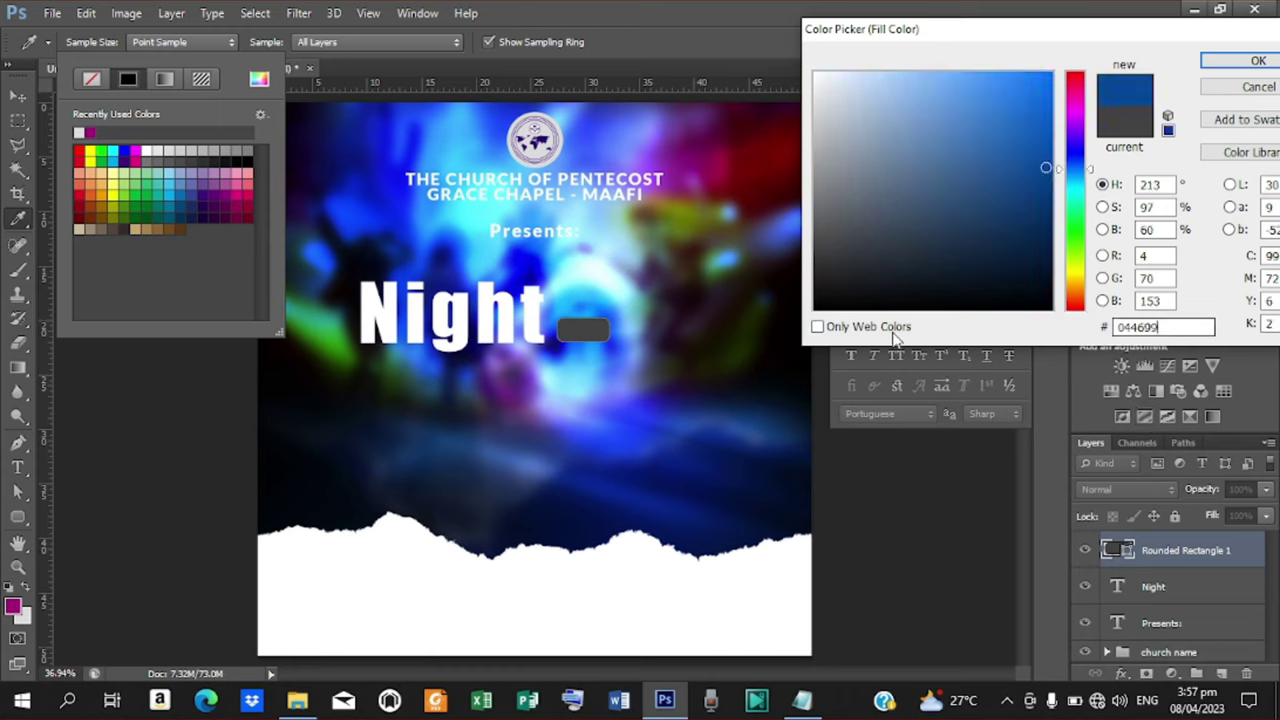
pyautogui.click(1222, 64)
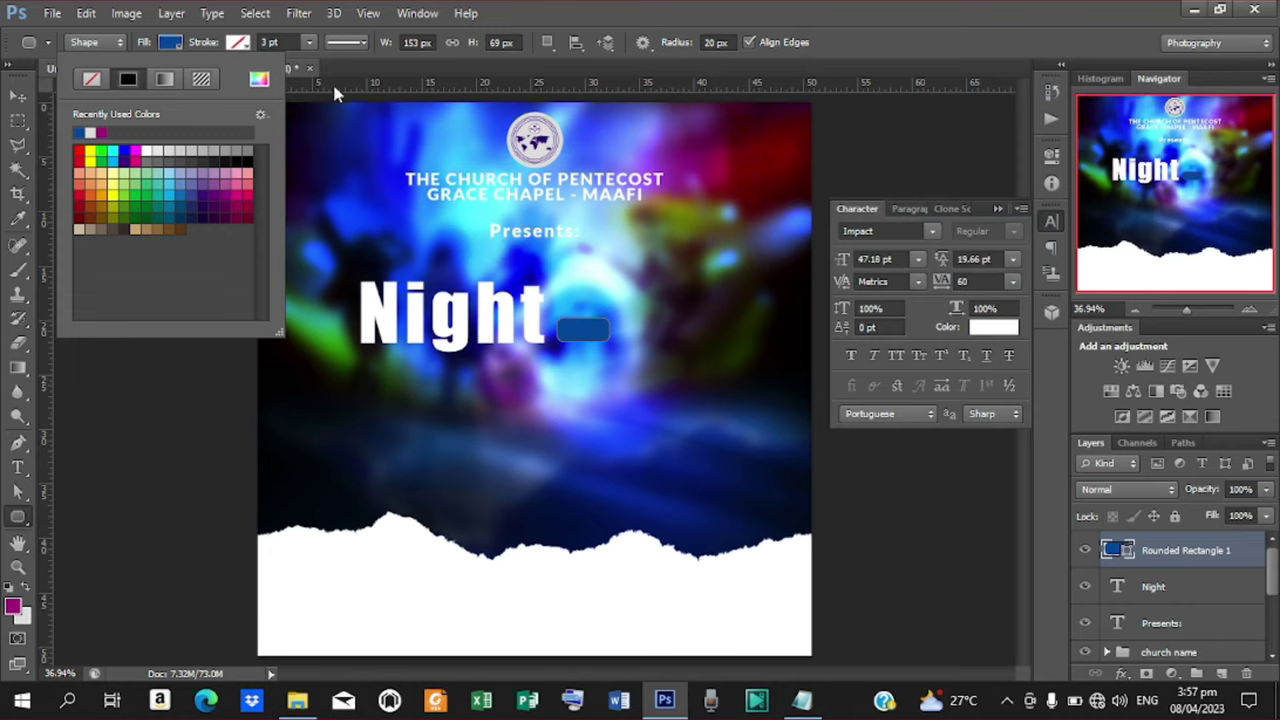
pyautogui.click(18, 98)
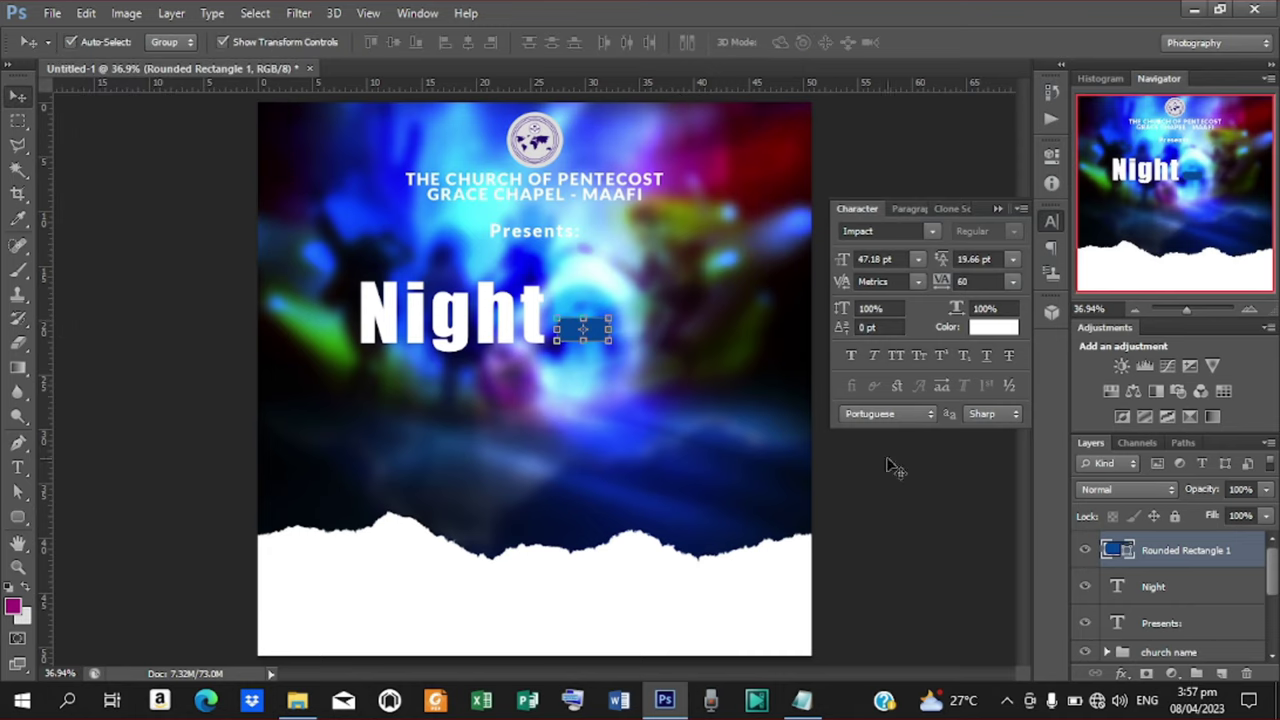
# Nudge the blue box left and add an 'of' text layer from the notes
pyautogui.press('Left')
pyautogui.press('Left')
pyautogui.press('Left')
pyautogui.press('Left')
pyautogui.press('Left')
pyautogui.press('Left')
pyautogui.press('Left')
pyautogui.press('Left')
pyautogui.press('Left')
pyautogui.press('Left')
pyautogui.press('Left')
pyautogui.press('Left')
pyautogui.press('Left')
pyautogui.press('Left')
pyautogui.press('Left')
pyautogui.press('Left')
pyautogui.press('Left')
pyautogui.press('Left')
pyautogui.press('Left')
pyautogui.click(223, 42)
pyautogui.click(223, 42)
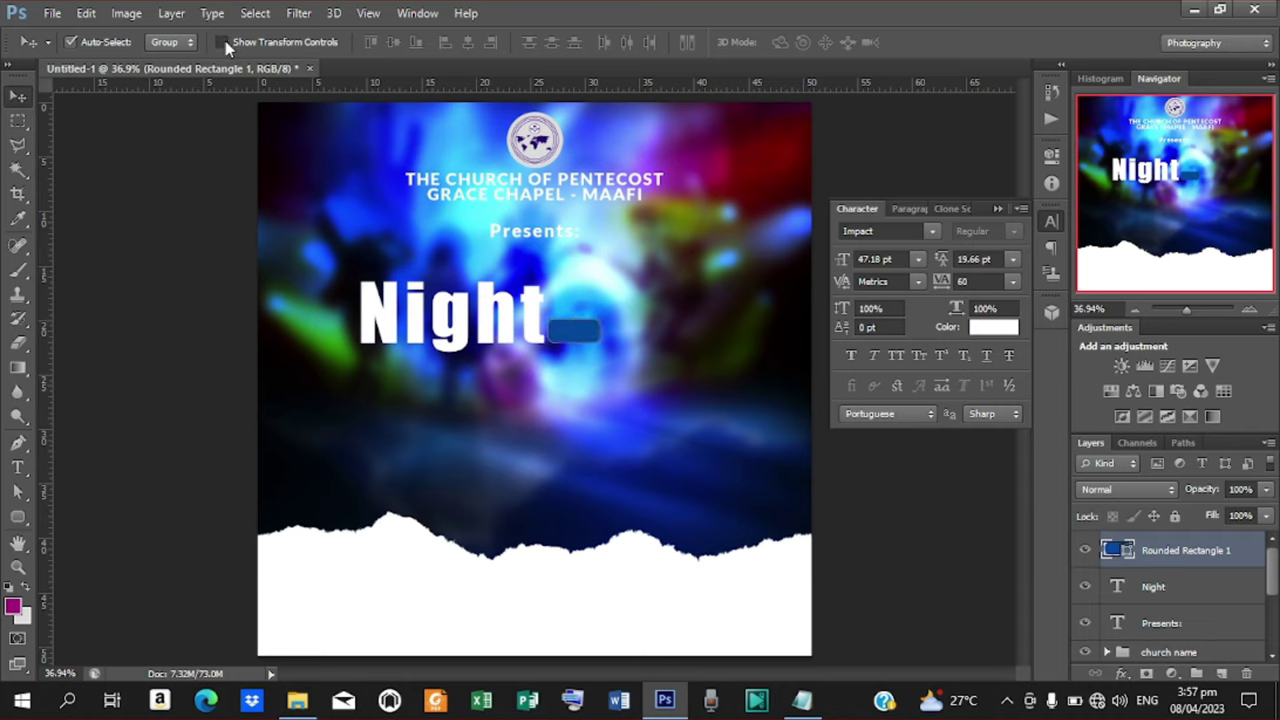
pyautogui.press('t')
pyautogui.click(463, 404)
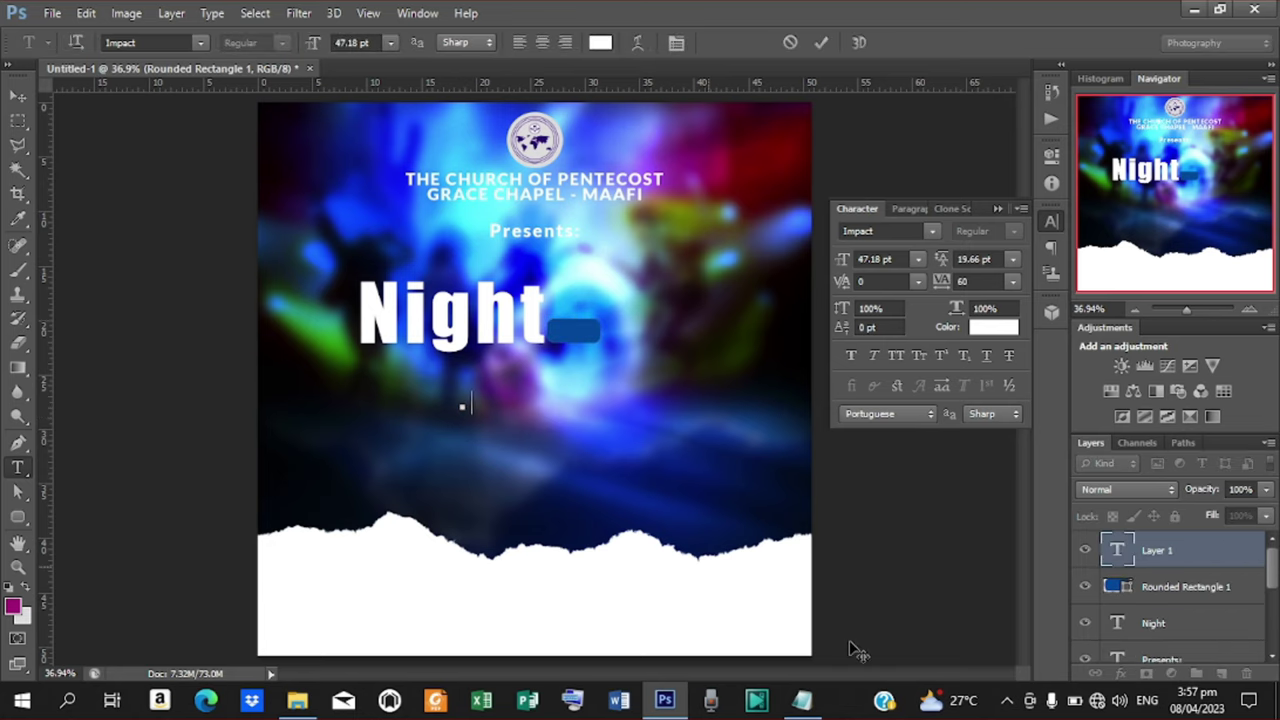
pyautogui.click(802, 700)
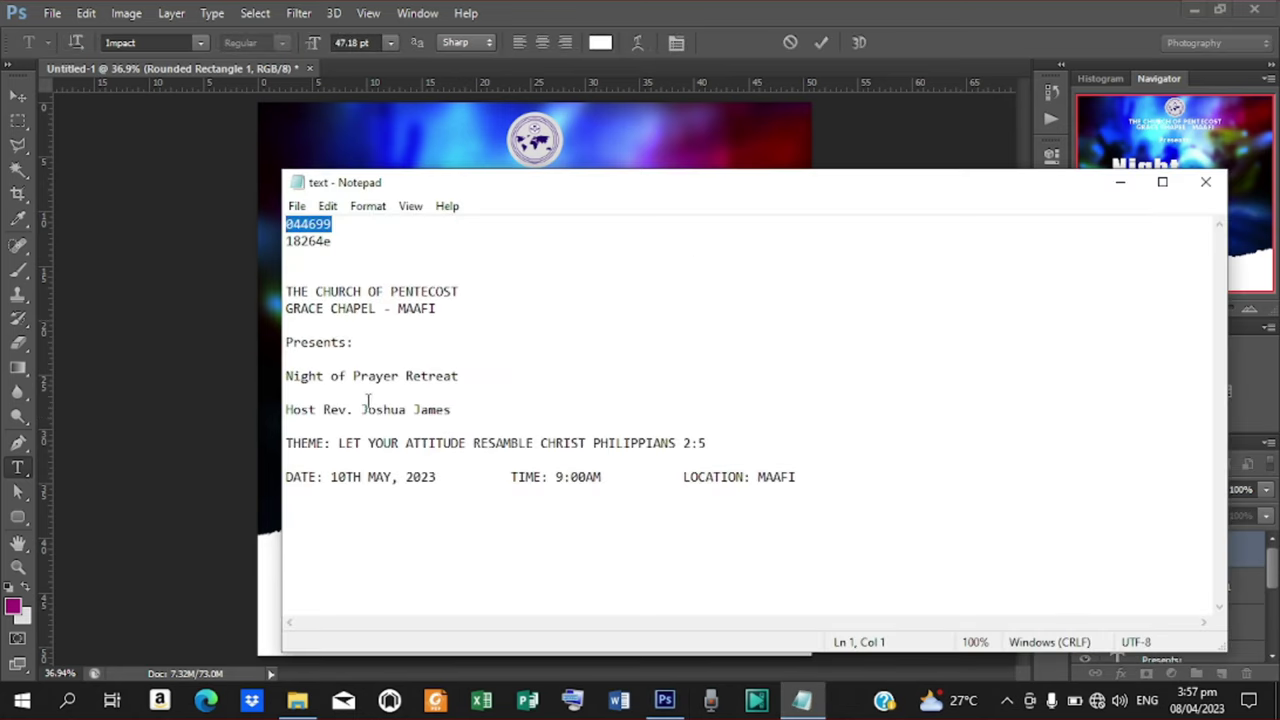
pyautogui.moveTo(346, 376); pyautogui.dragTo(339, 376)
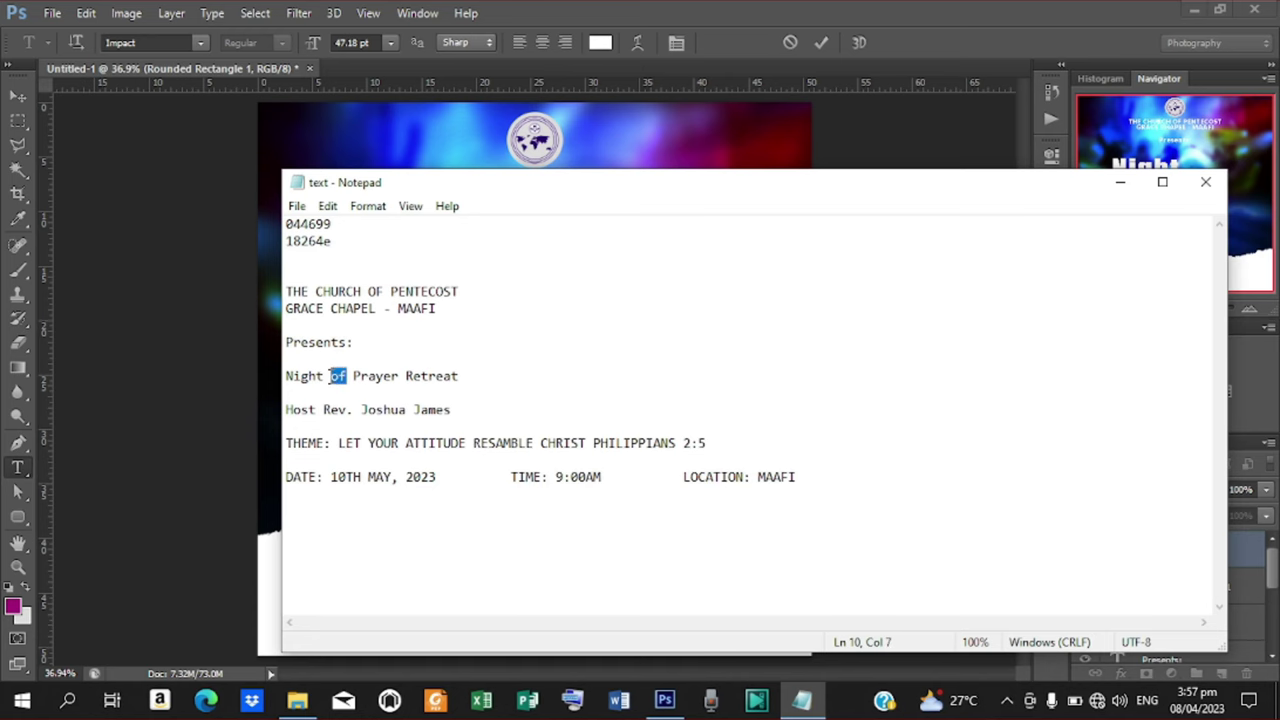
pyautogui.click(1120, 181)
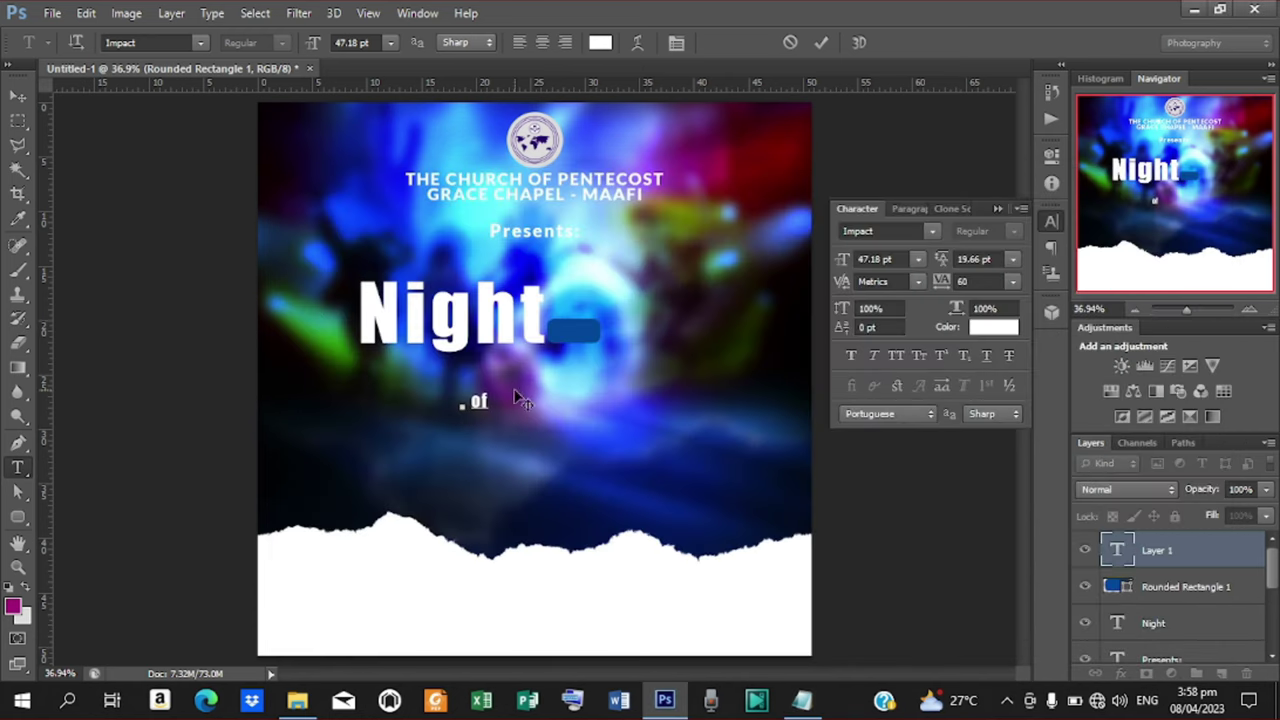
pyautogui.click(822, 40)
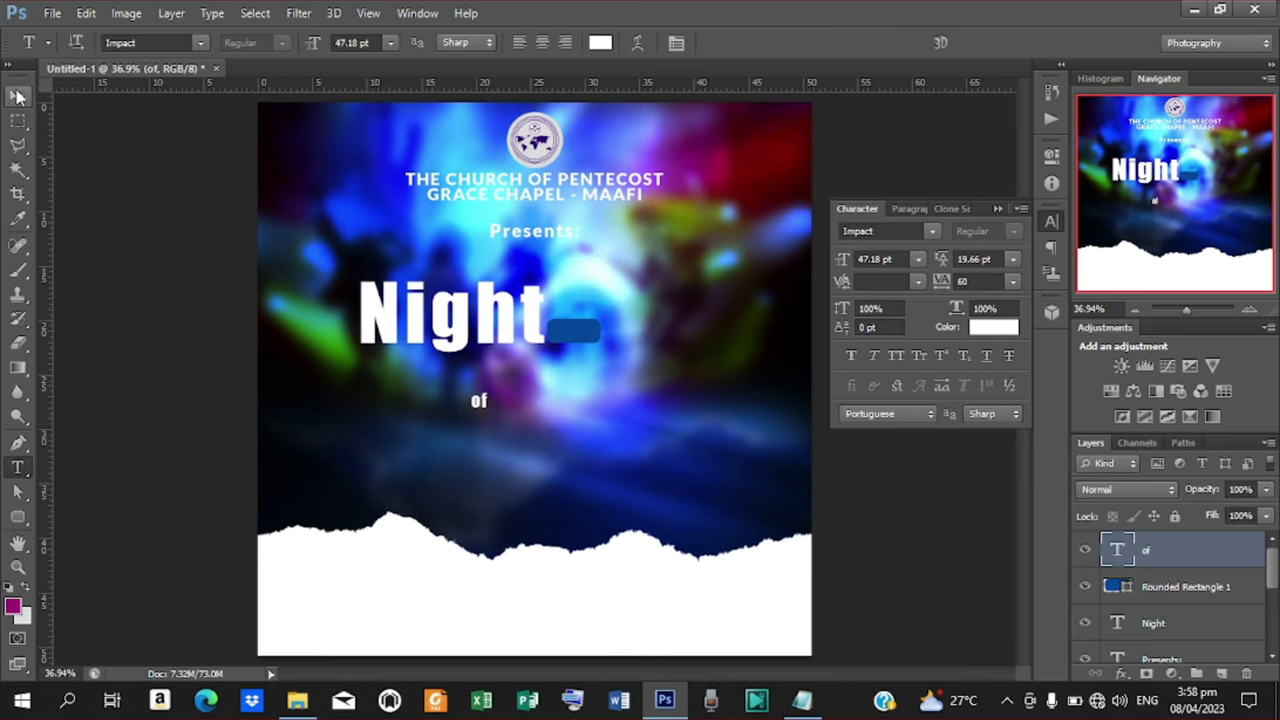
# Move the 'of' text into the blue box beside Night
pyautogui.press('v')
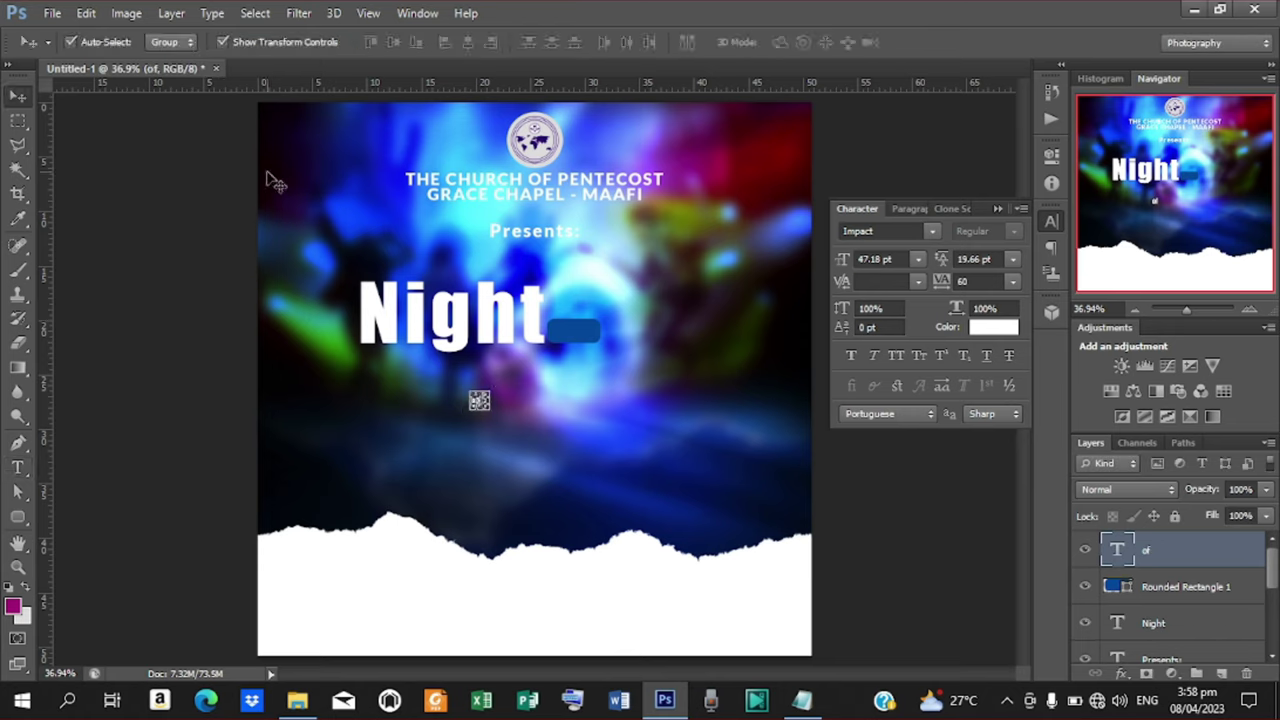
pyautogui.click(223, 42)
pyautogui.moveTo(480, 398); pyautogui.dragTo(572, 332)
pyautogui.press('Right')
pyautogui.press('Right')
pyautogui.press('Right')
pyautogui.press('Right')
pyautogui.press('Right')
pyautogui.click(223, 42)
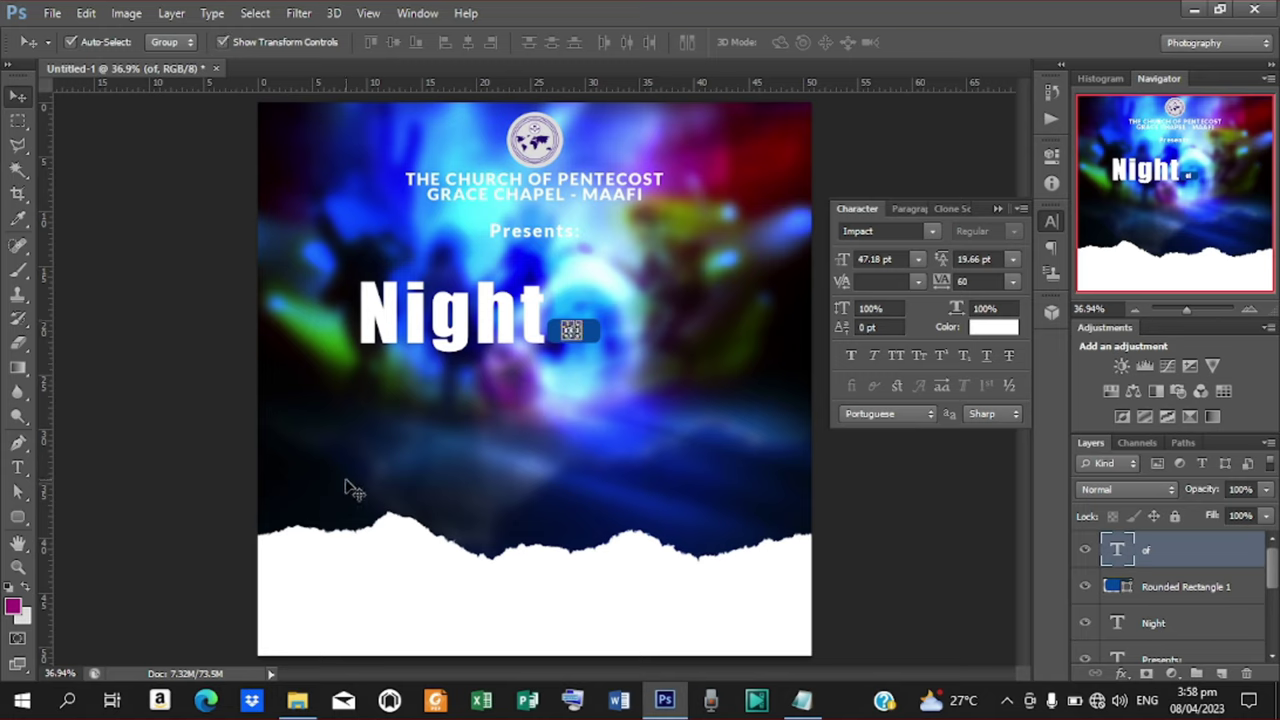
# Add a 'Prayer Retreat' text line below Night, copied from the notes
pyautogui.press('t')
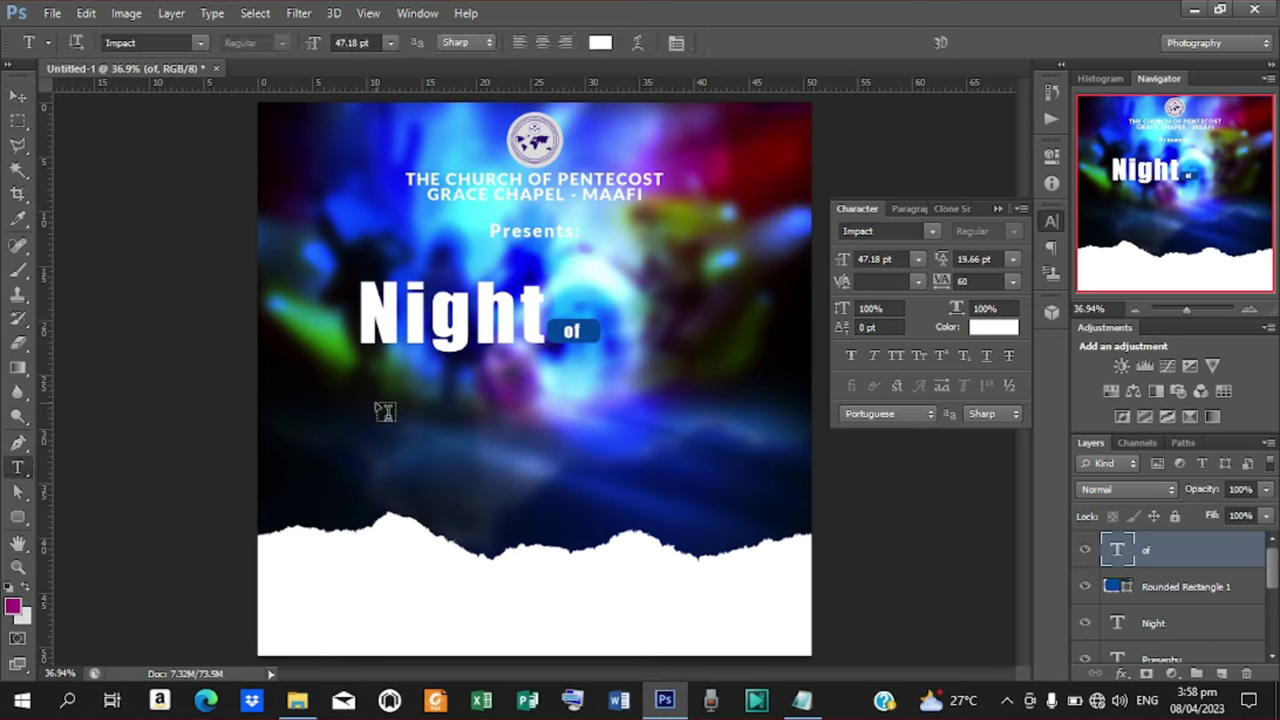
pyautogui.click(385, 410)
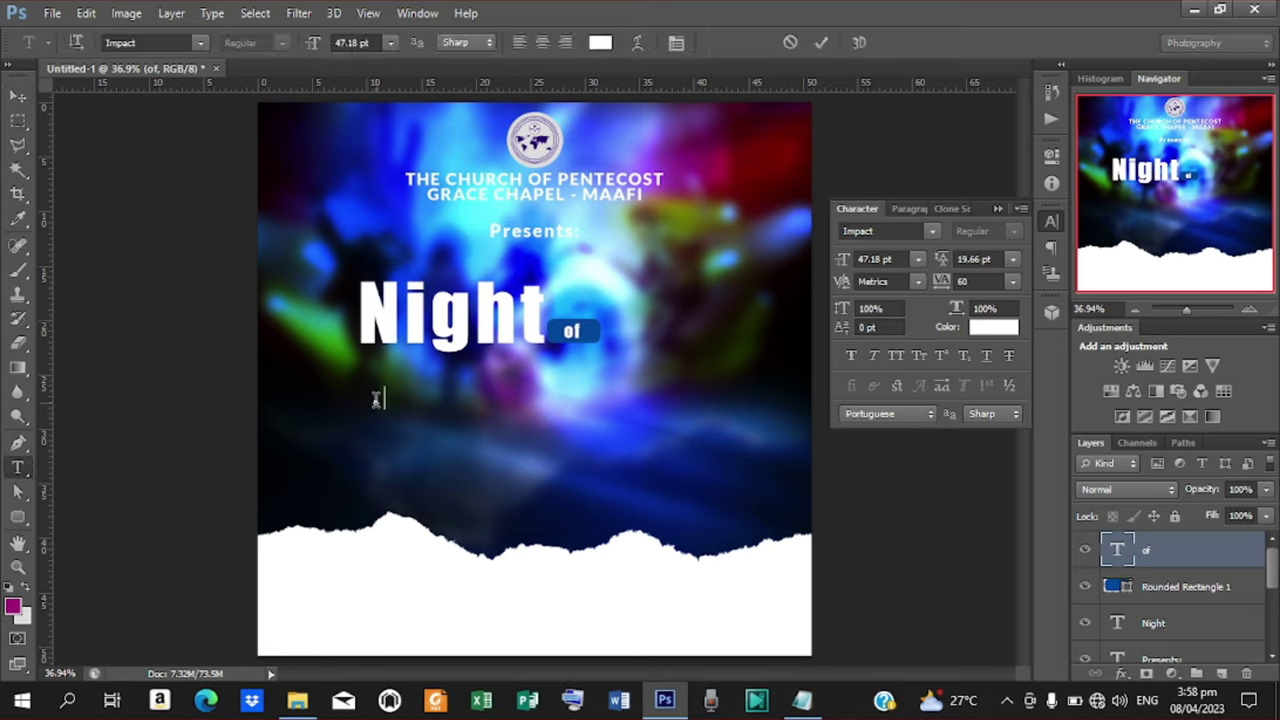
pyautogui.click(795, 702)
pyautogui.moveTo(463, 376); pyautogui.dragTo(353, 376)
pyautogui.hotkey('ctrl', 'c')
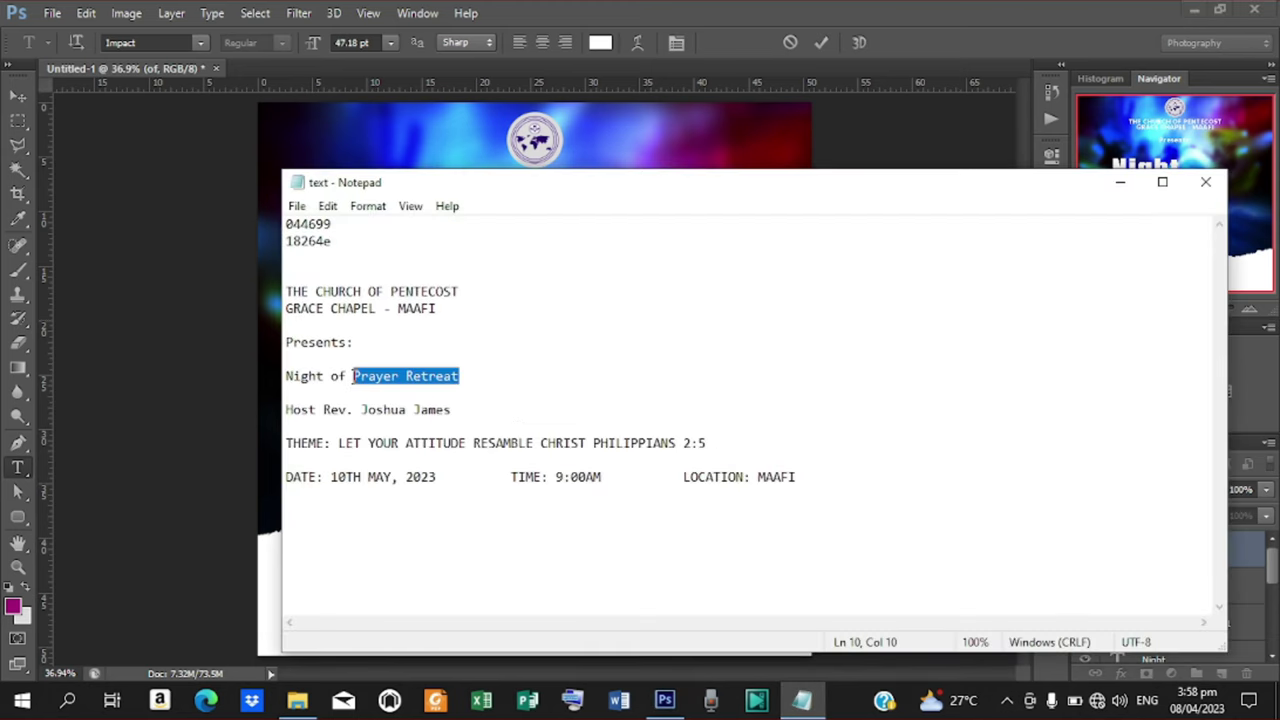
pyautogui.click(1120, 182)
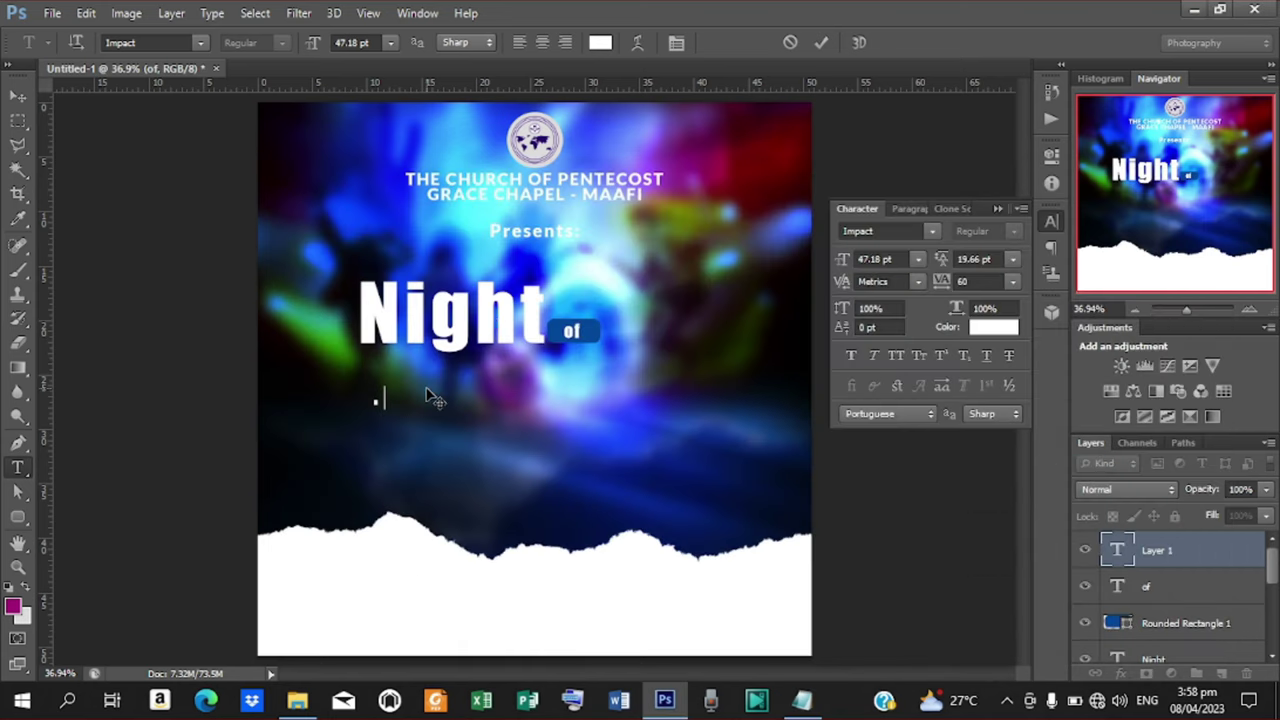
pyautogui.hotkey('ctrl', 'v')
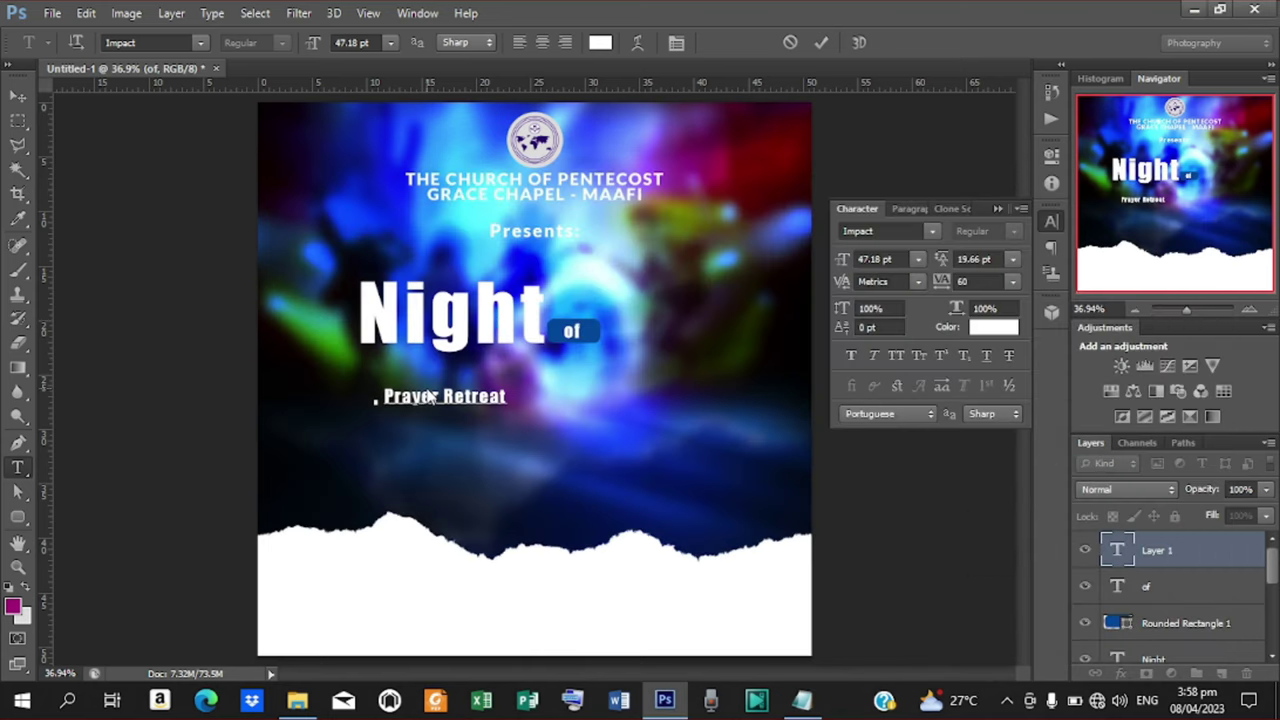
pyautogui.click(822, 42)
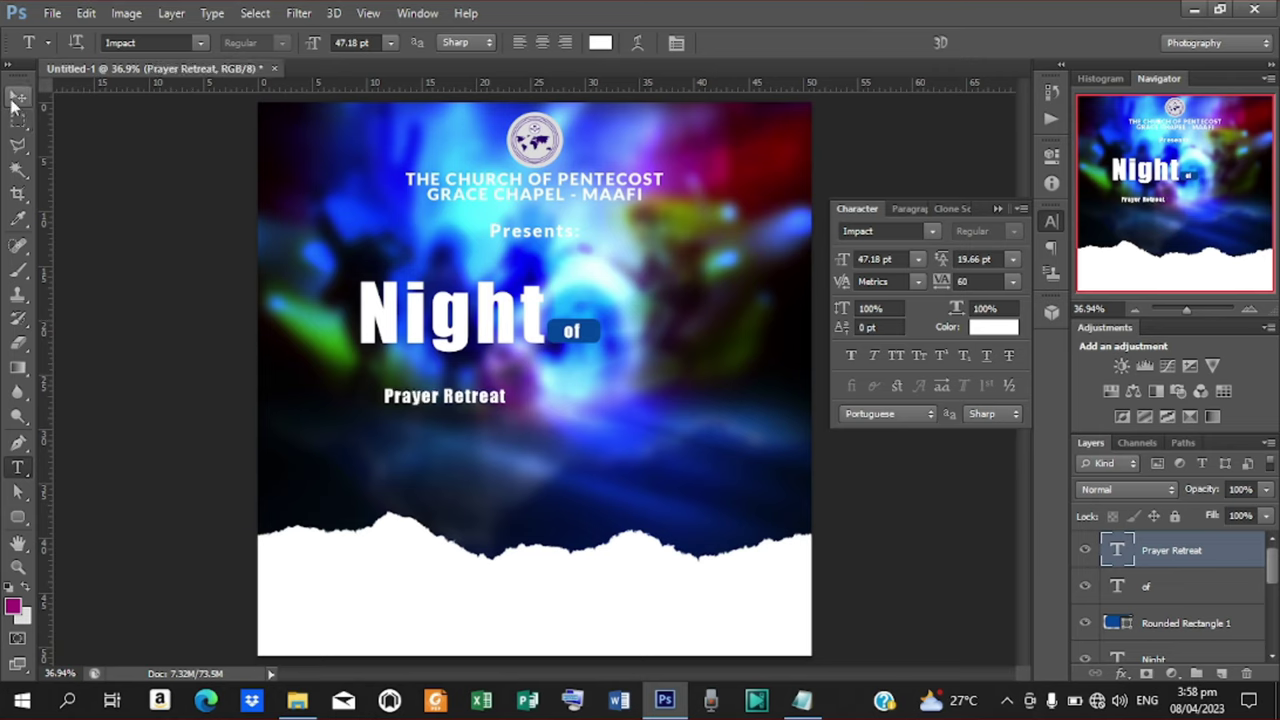
# Scale Prayer Retreat up to about 108% so it spans under Night
pyautogui.click(16, 98)
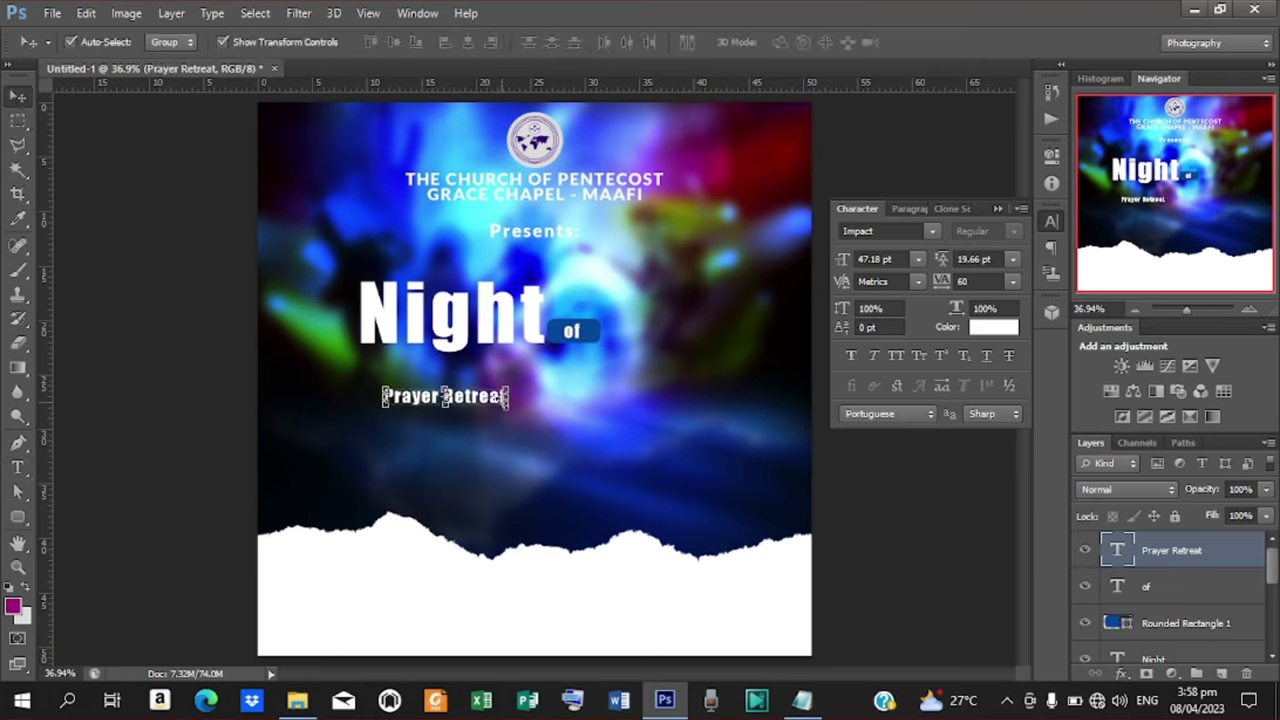
pyautogui.hotkey('ctrl', 't')
pyautogui.moveTo(508, 406); pyautogui.dragTo(648, 382)
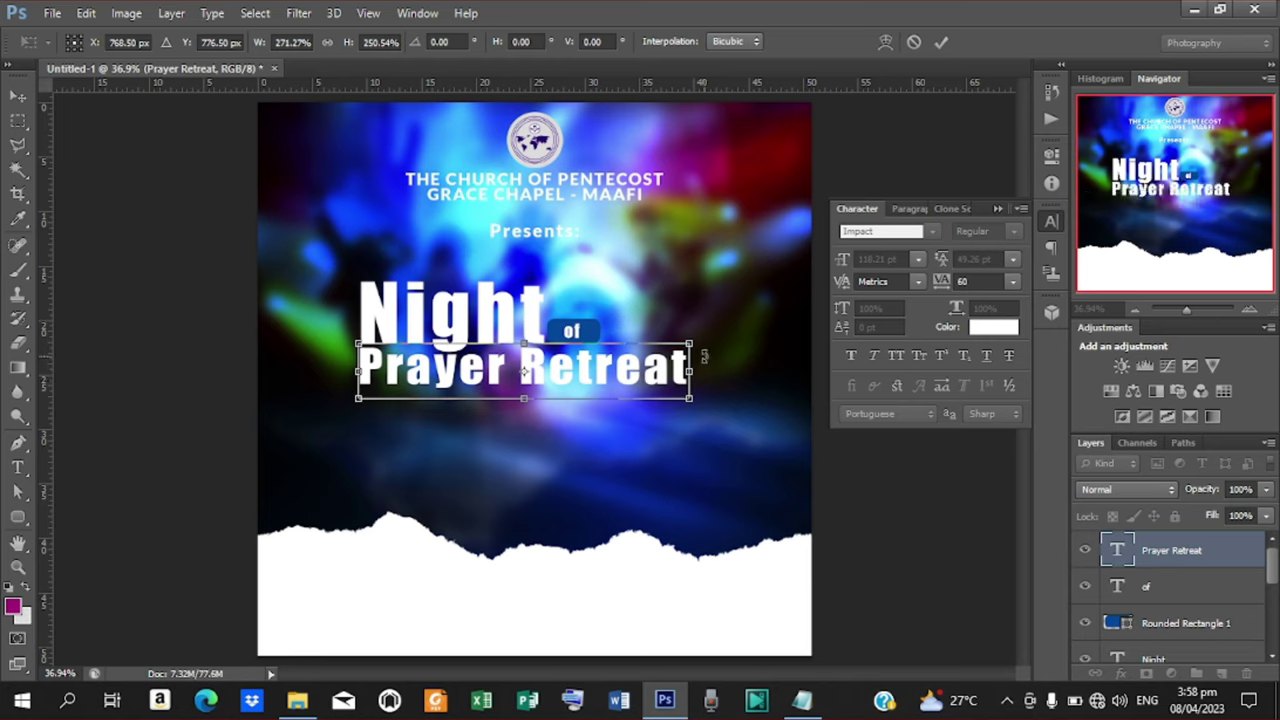
pyautogui.click(940, 42)
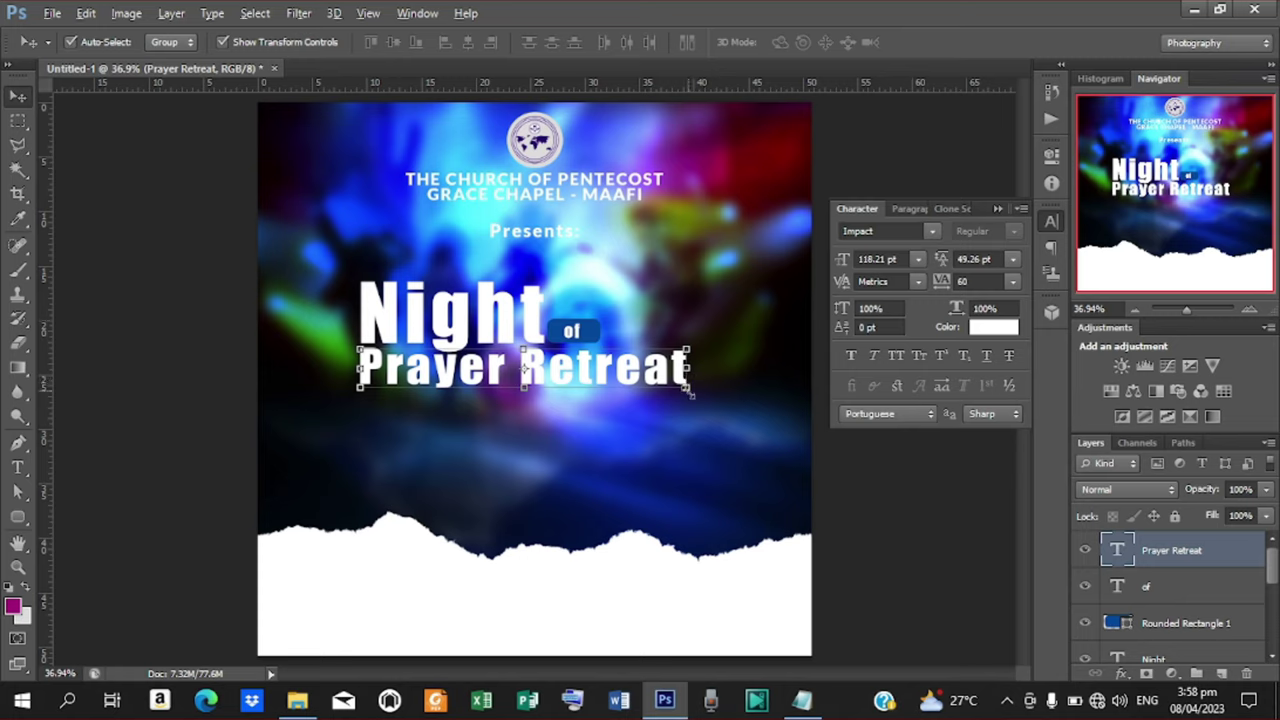
pyautogui.moveTo(695, 392); pyautogui.dragTo(703, 401)
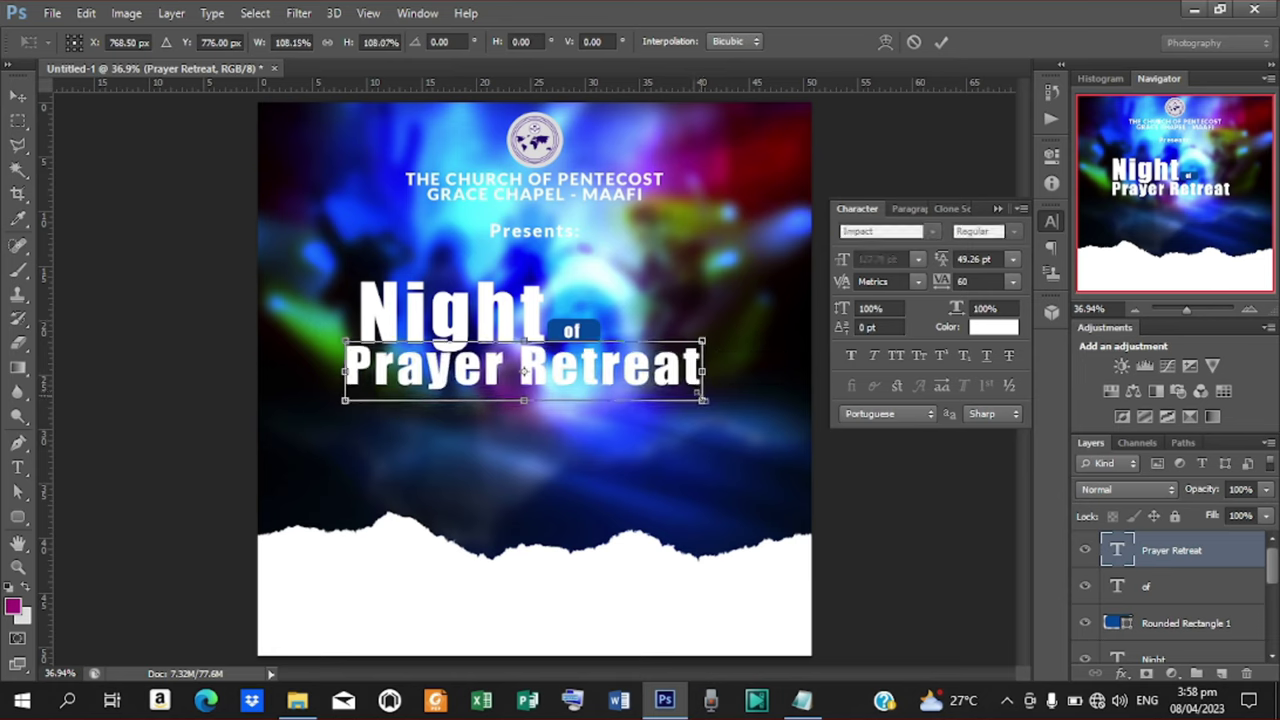
pyautogui.click(941, 42)
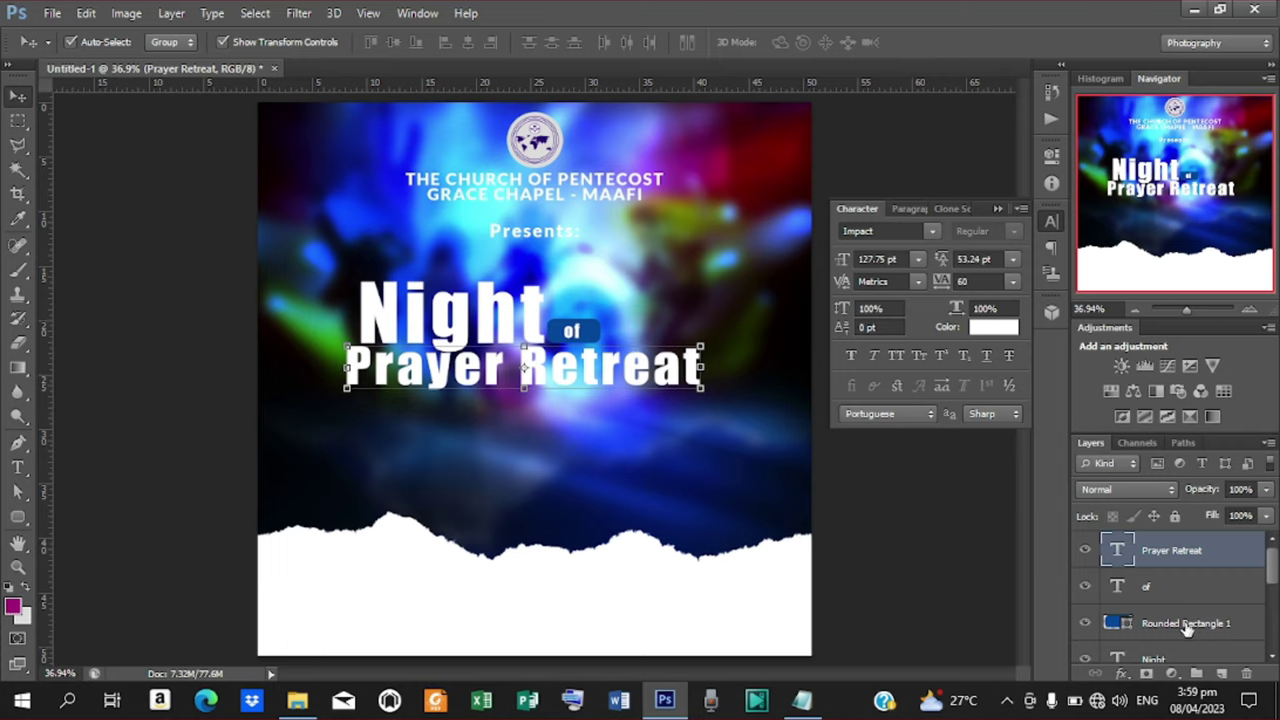
# Add a 75% drop shadow to Night with 12 px distance, 20% spread, 12 px size
pyautogui.click(1155, 658)
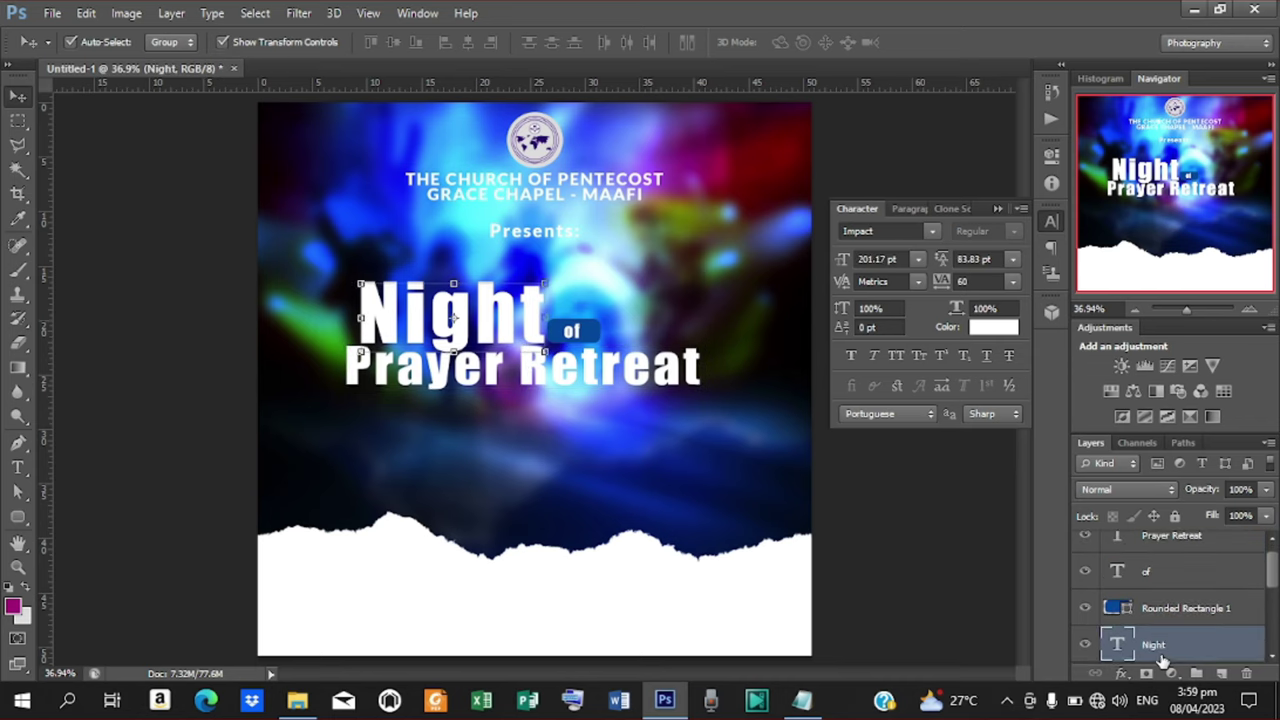
pyautogui.click(1122, 673)
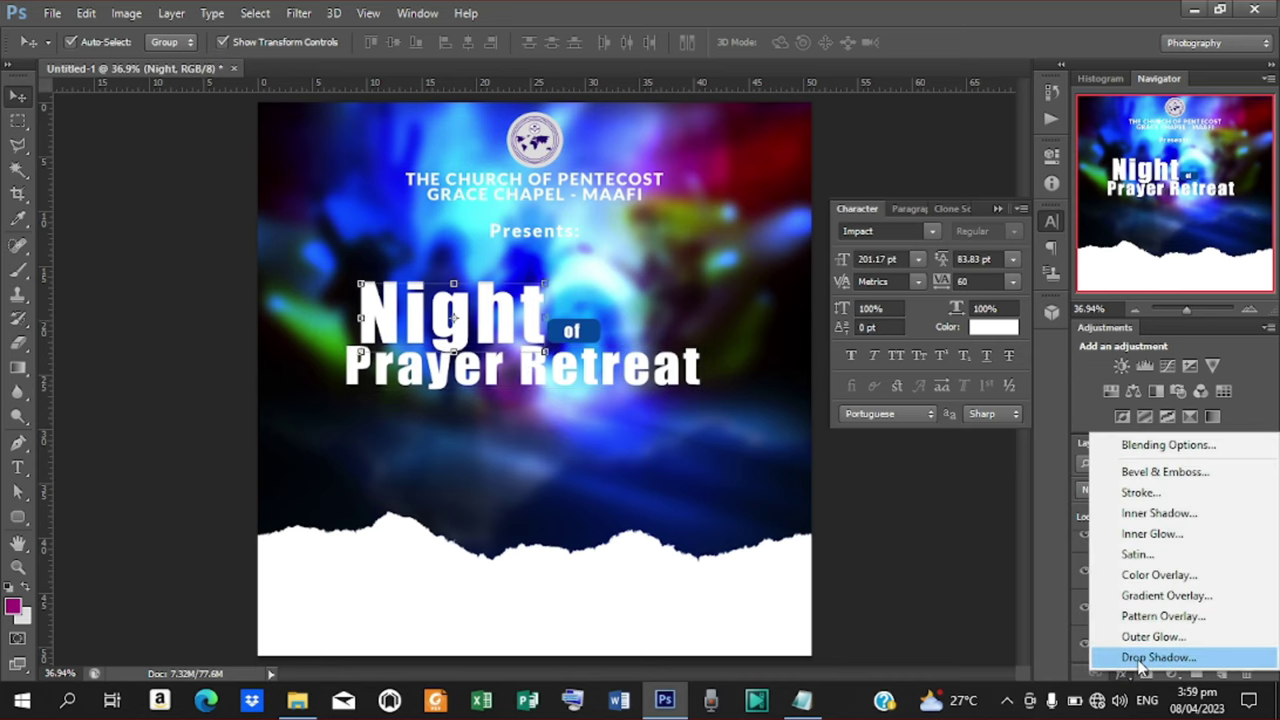
pyautogui.click(1140, 658)
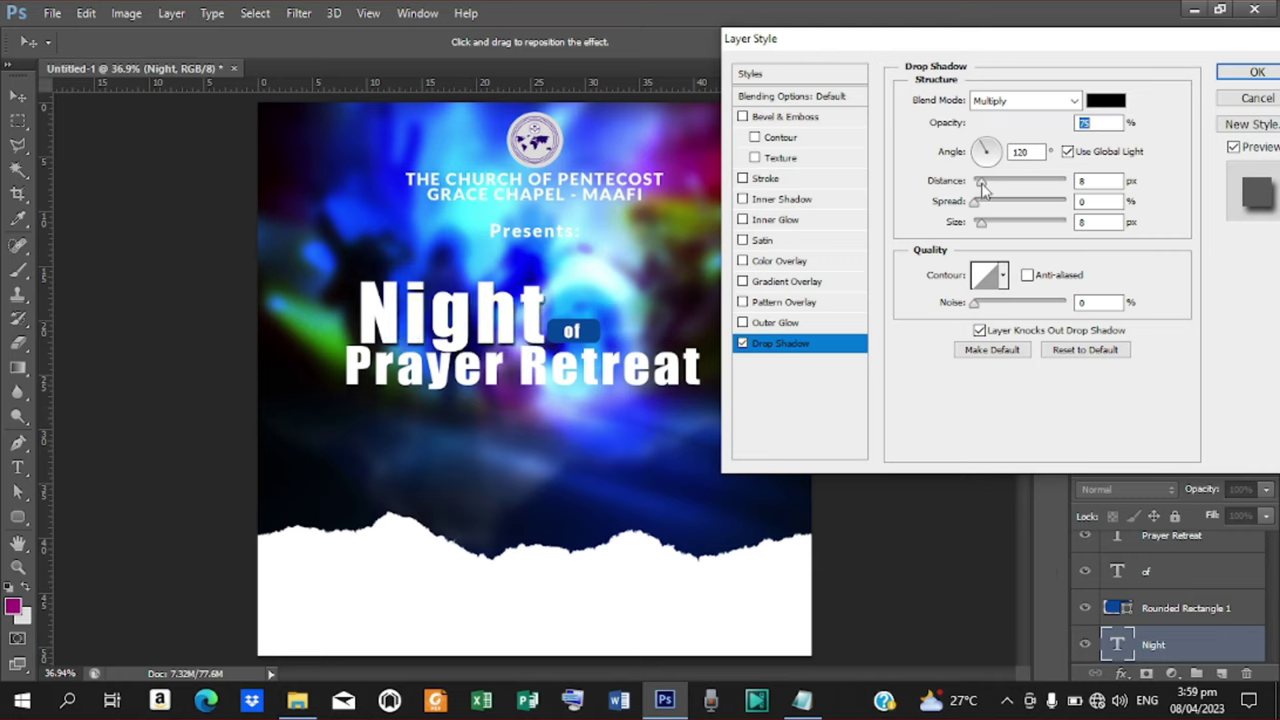
pyautogui.moveTo(983, 190); pyautogui.dragTo(987, 190)
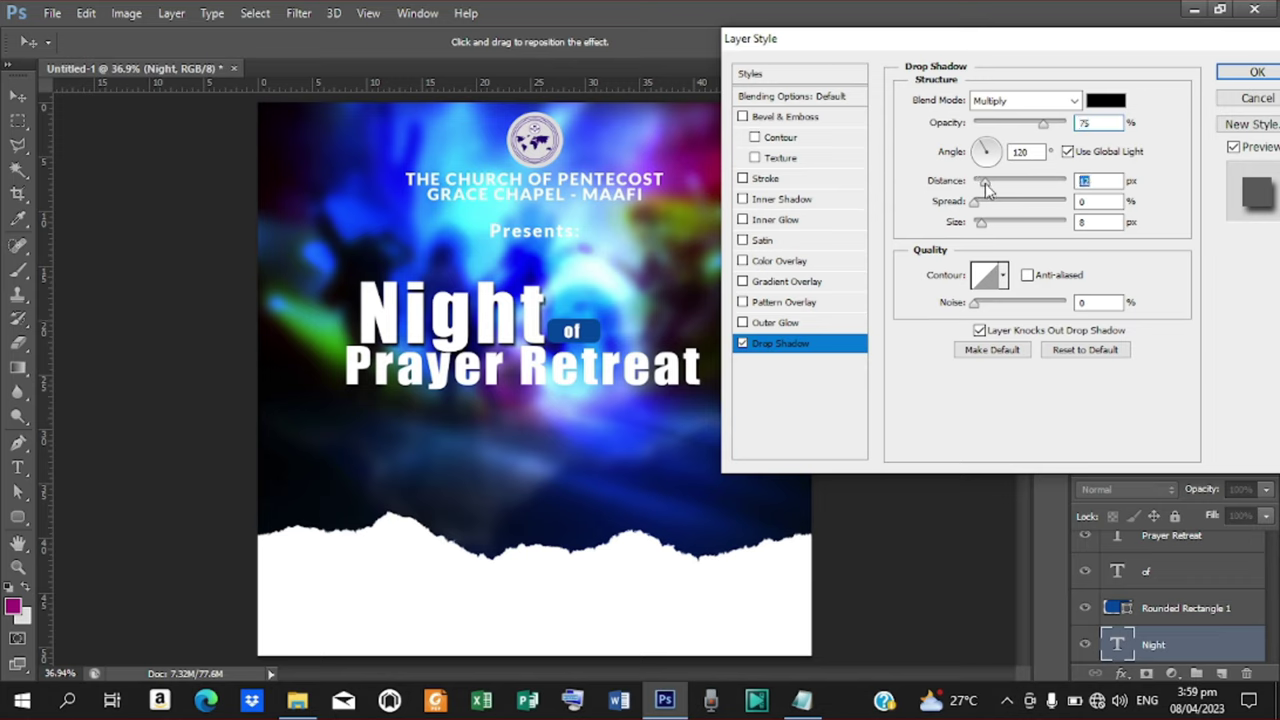
pyautogui.moveTo(977, 205); pyautogui.dragTo(989, 205)
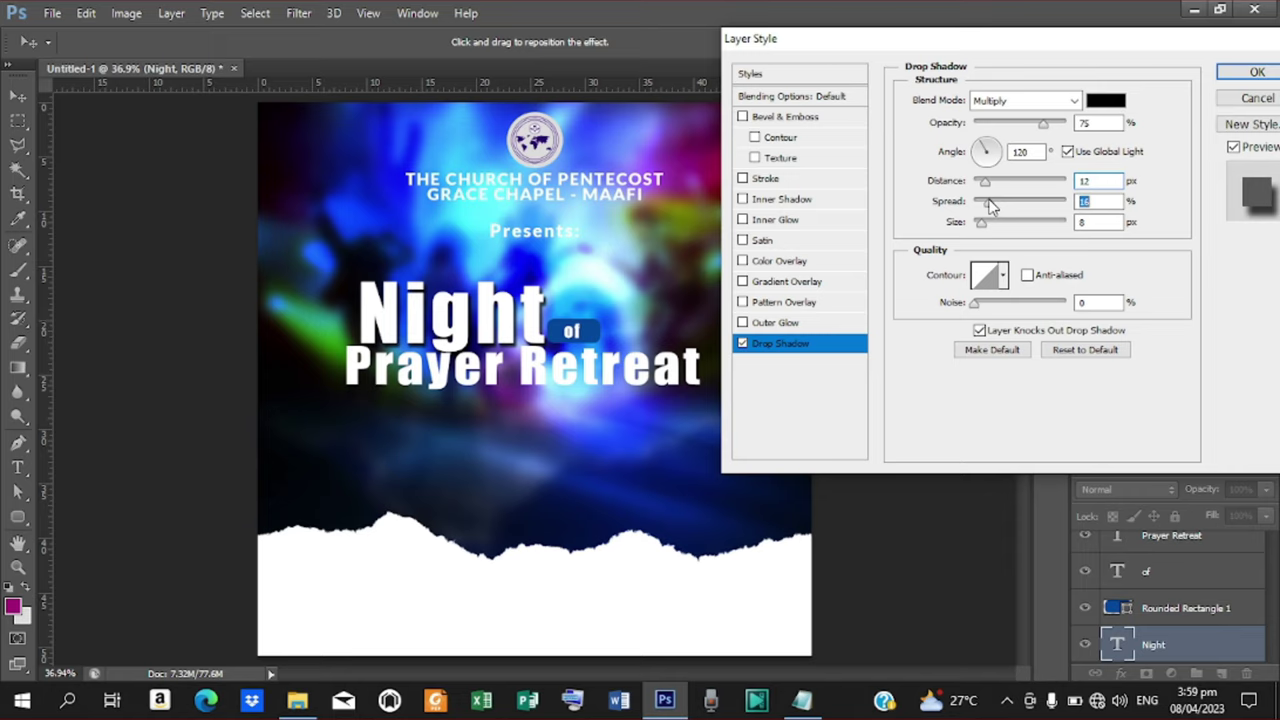
pyautogui.moveTo(990, 204); pyautogui.dragTo(996, 207)
pyautogui.click(985, 226)
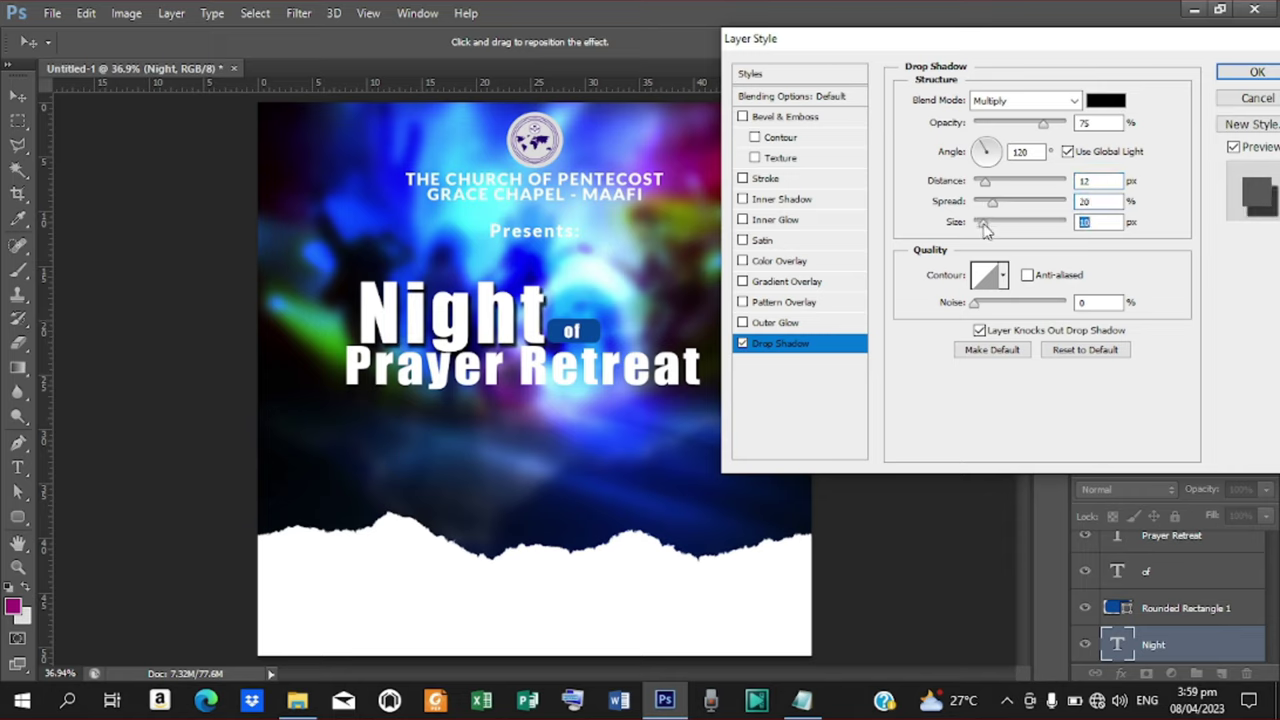
pyautogui.moveTo(985, 229); pyautogui.dragTo(987, 229)
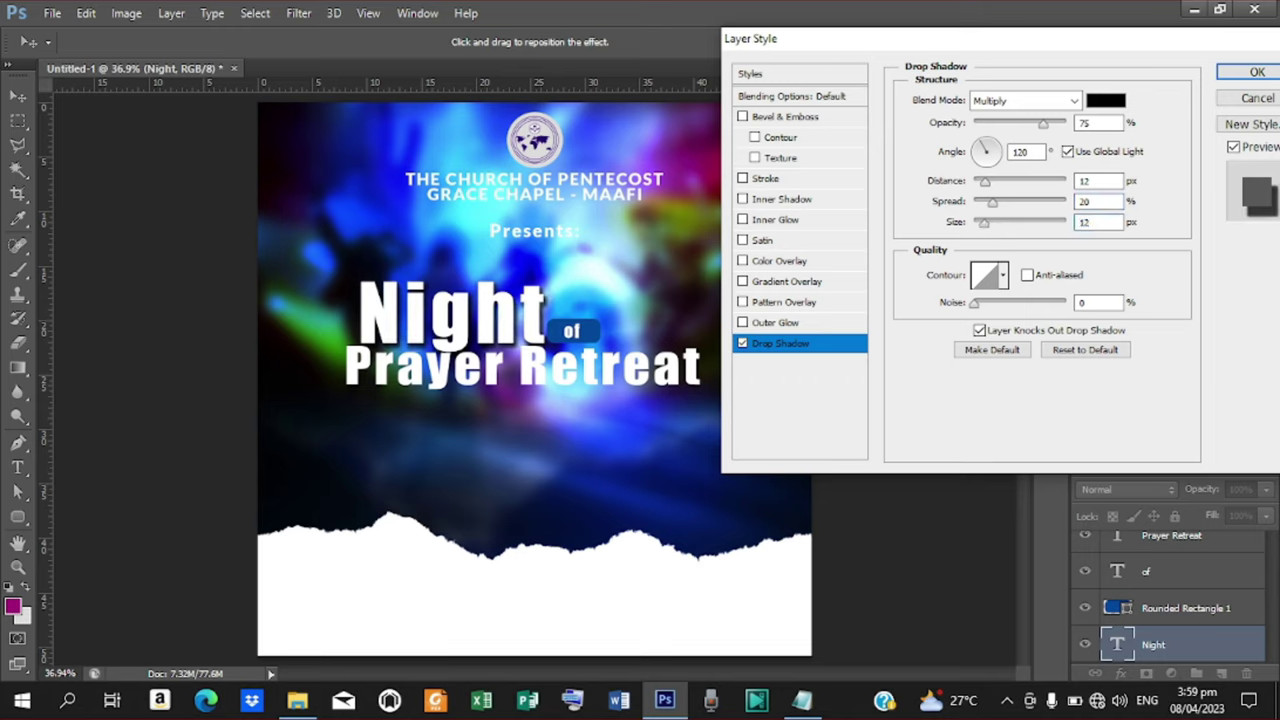
# Try several drop shadow contour presets, keeping the shadow size at 12 px
pyautogui.click(1003, 276)
pyautogui.click(958, 318)
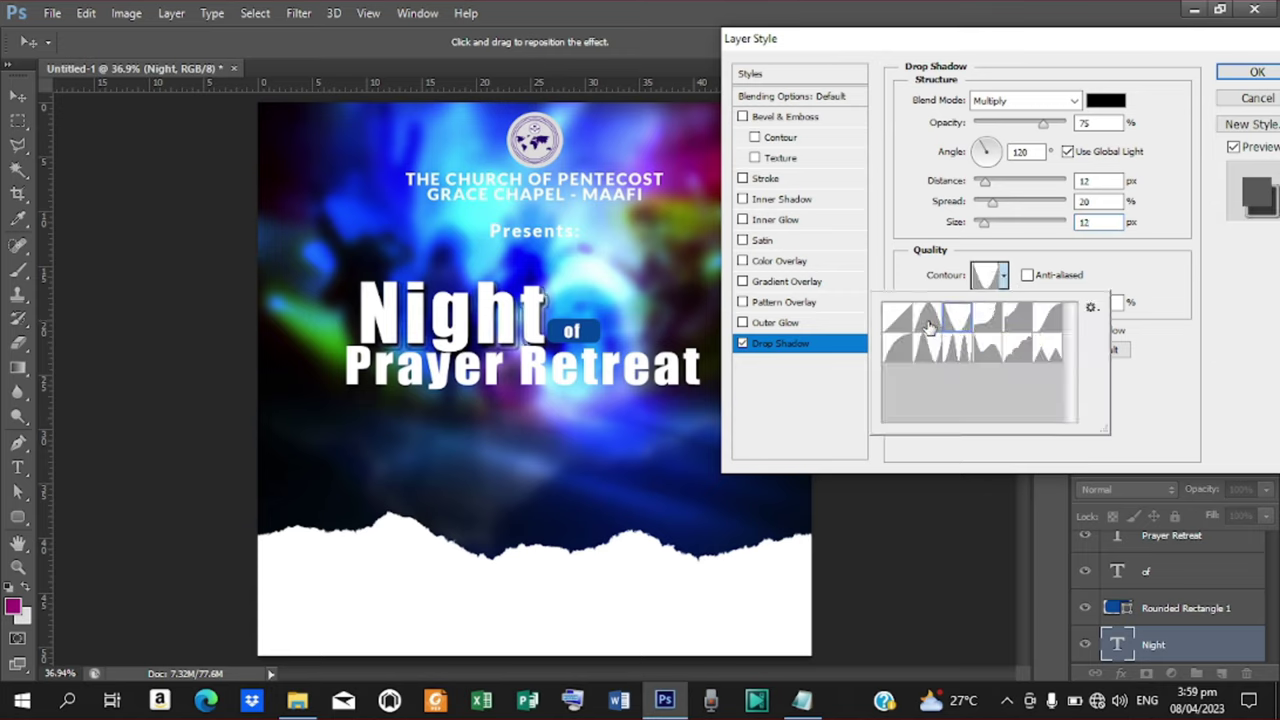
pyautogui.click(927, 319)
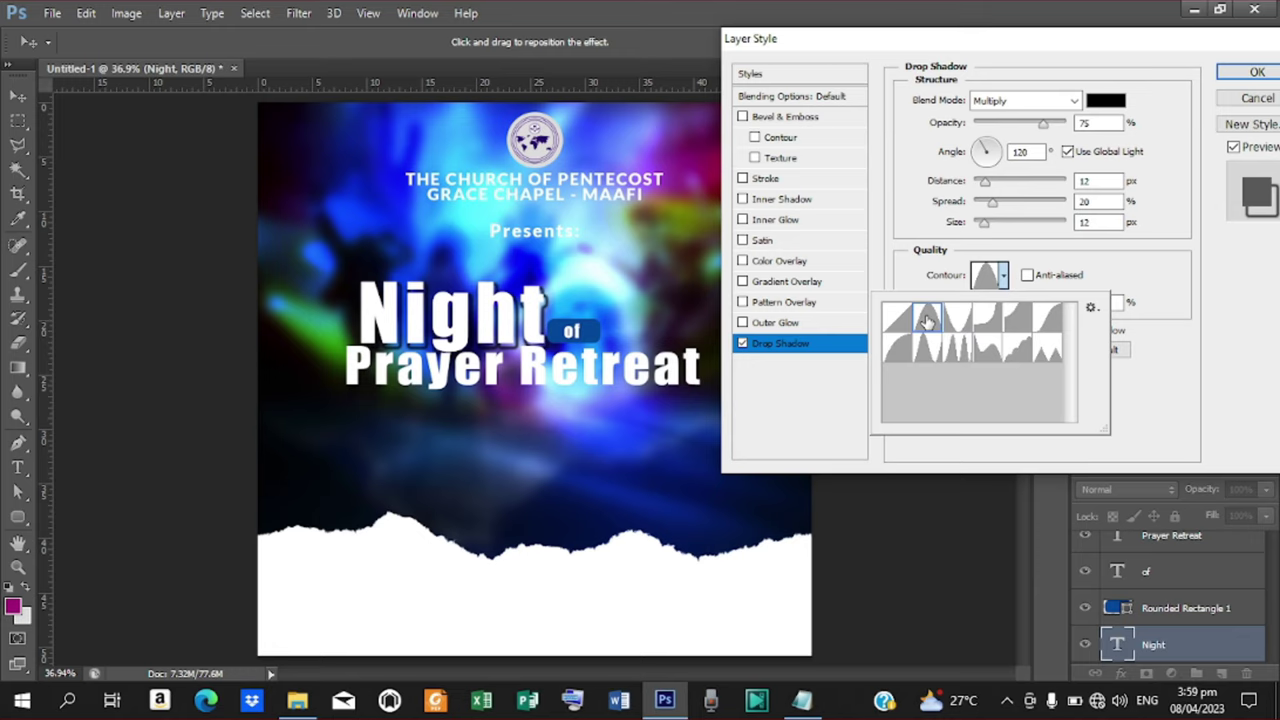
pyautogui.click(904, 347)
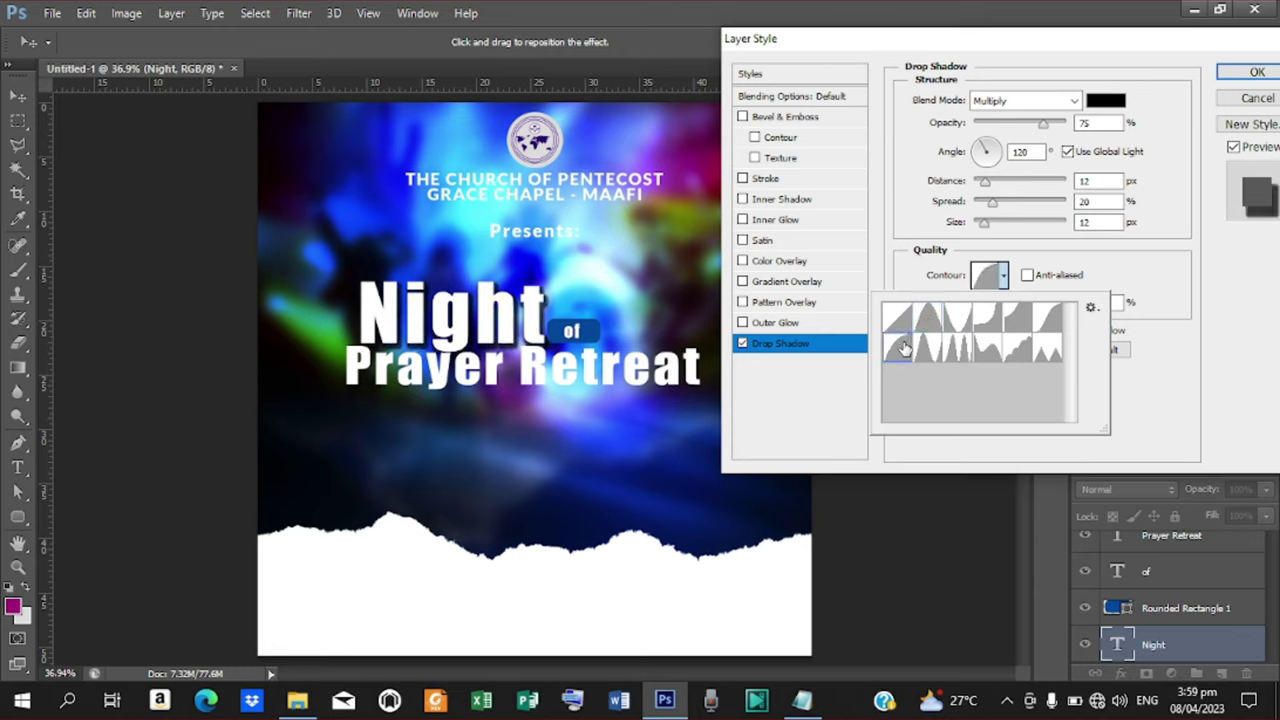
pyautogui.click(928, 347)
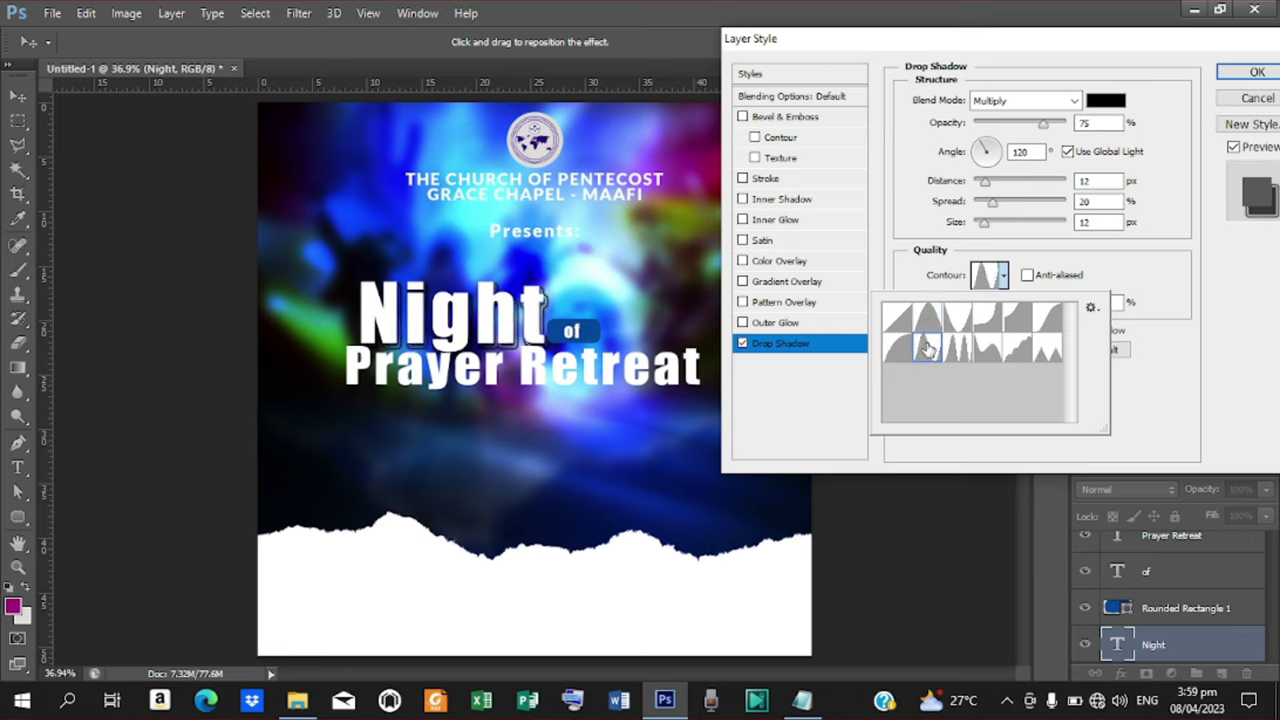
pyautogui.click(958, 348)
pyautogui.click(993, 348)
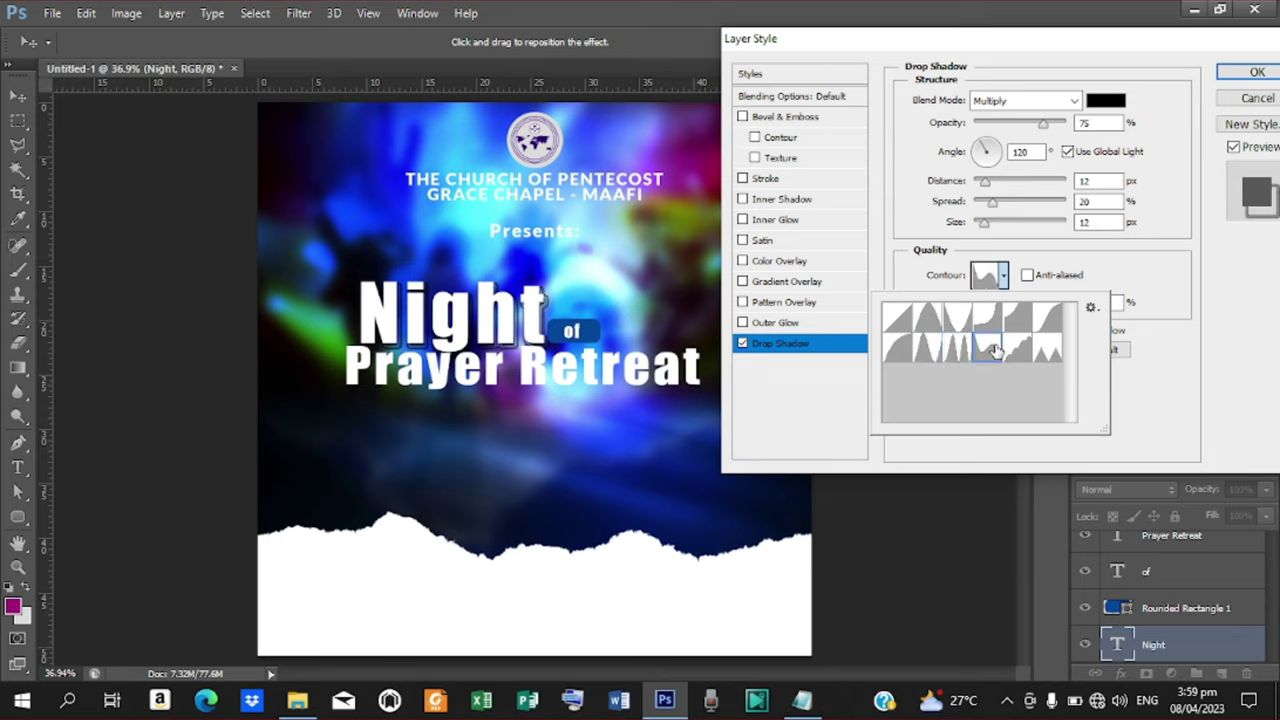
pyautogui.click(1020, 348)
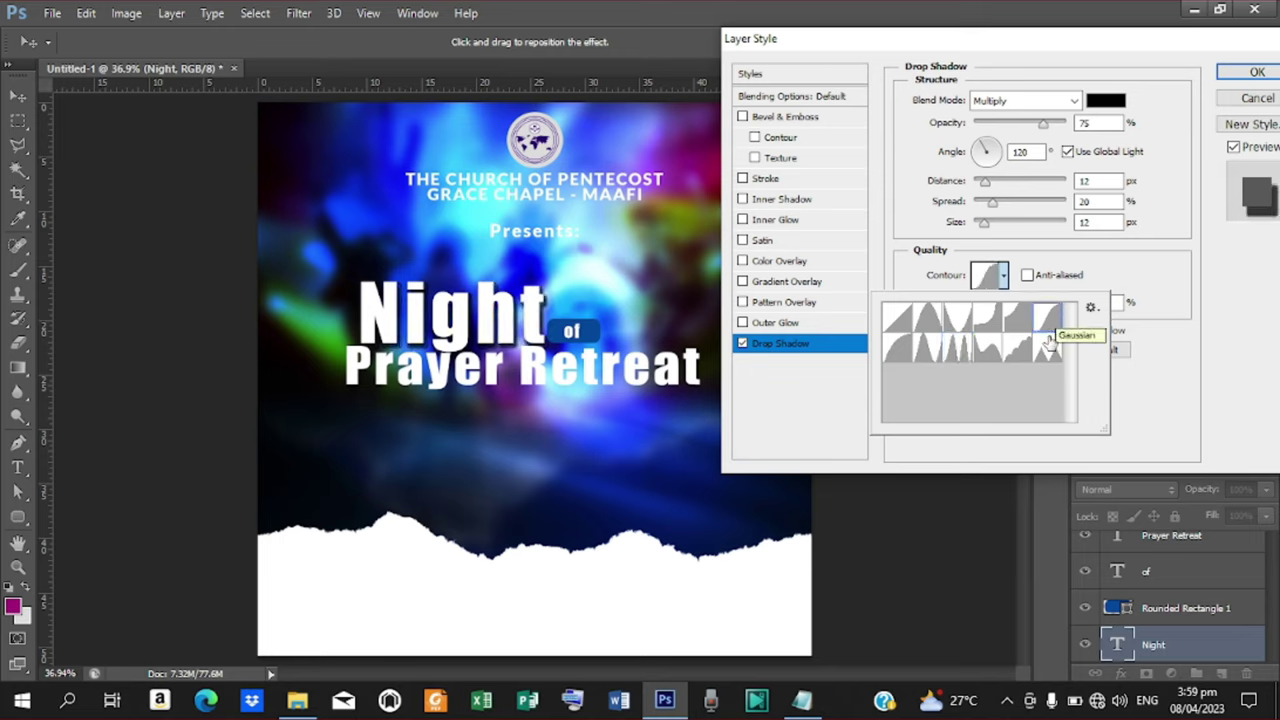
pyautogui.click(1047, 347)
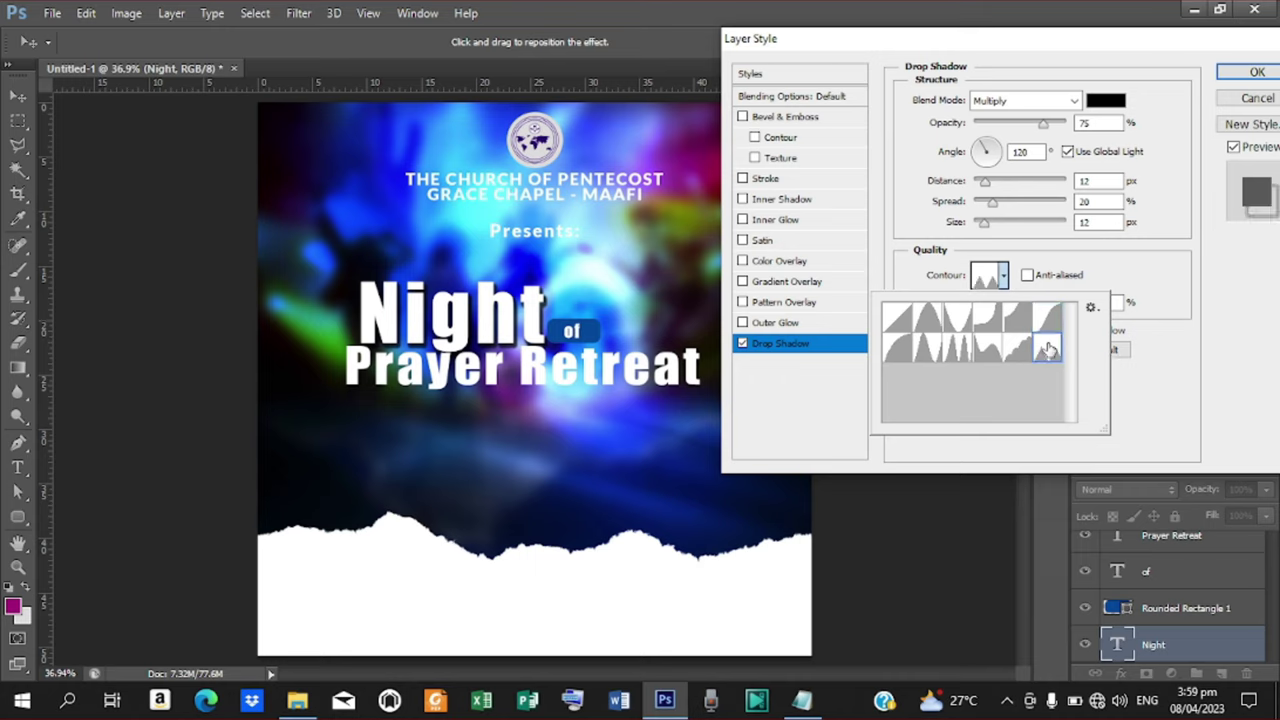
pyautogui.click(909, 318)
pyautogui.click(953, 316)
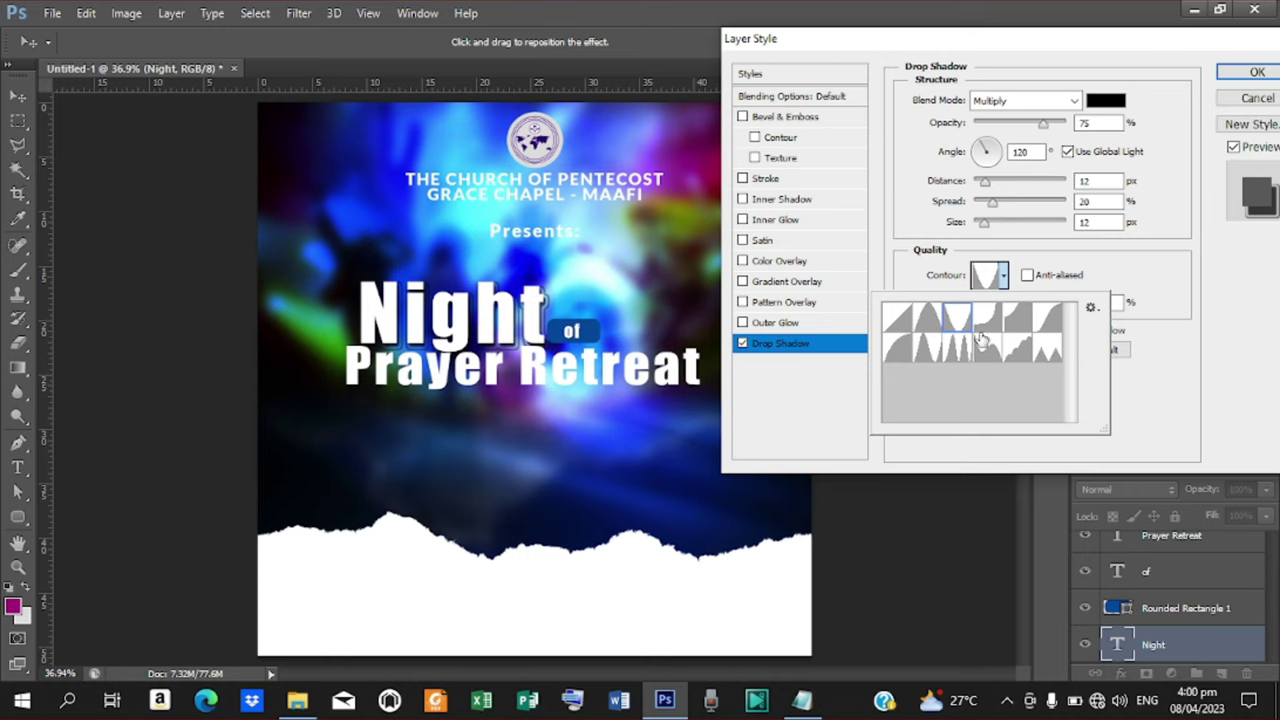
pyautogui.click(985, 322)
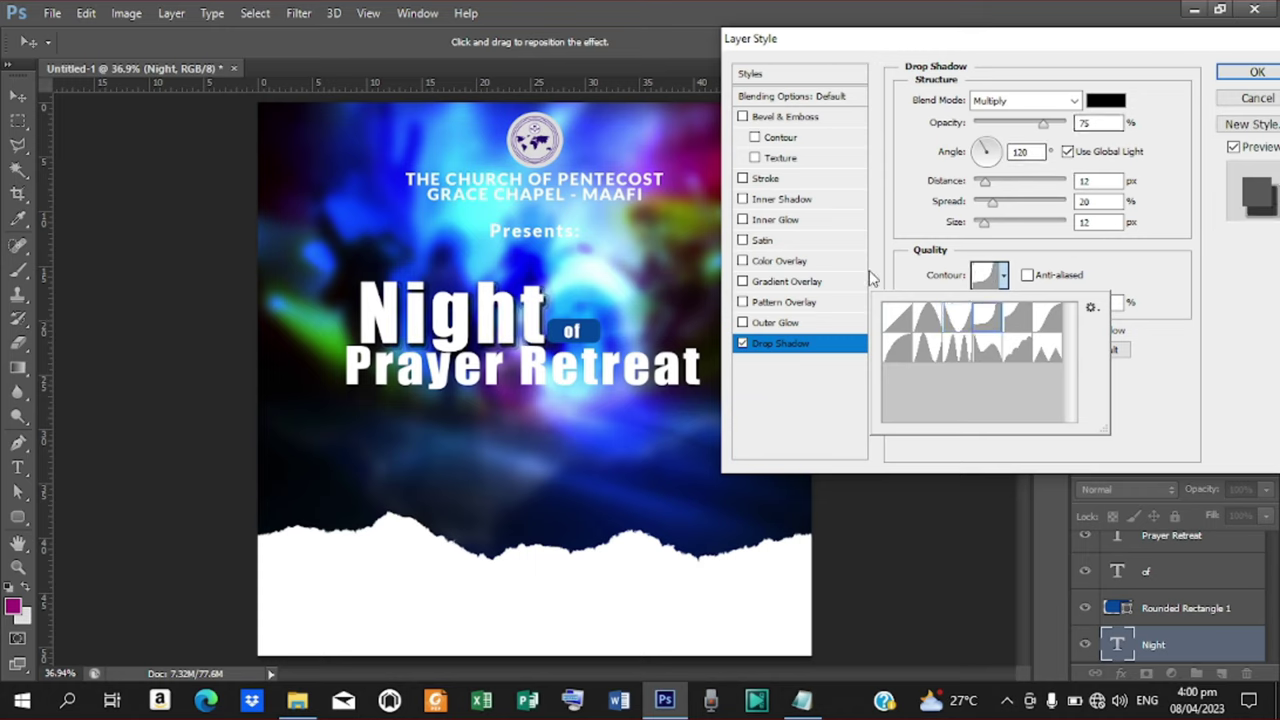
pyautogui.press('Tab')
# Give Night a navy inner glow sampled from the poster, 90 px size, Cone - Inverted contour
pyautogui.click(766, 227)
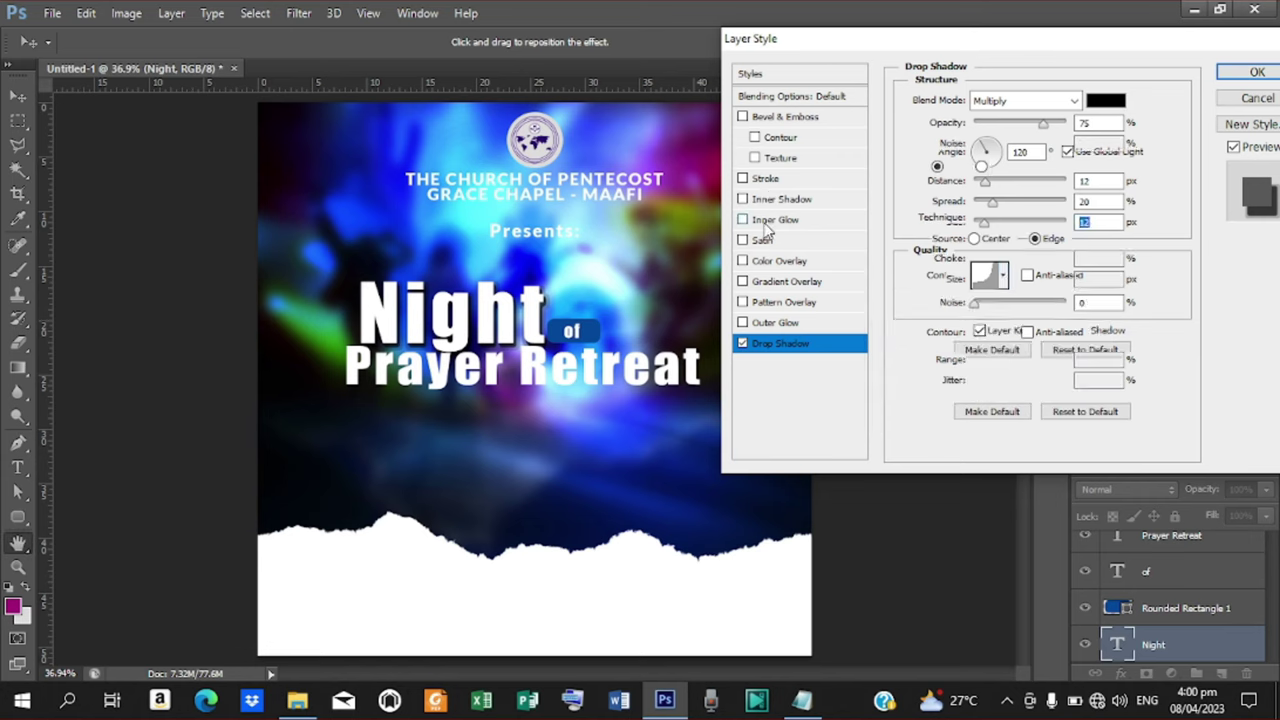
pyautogui.click(766, 225)
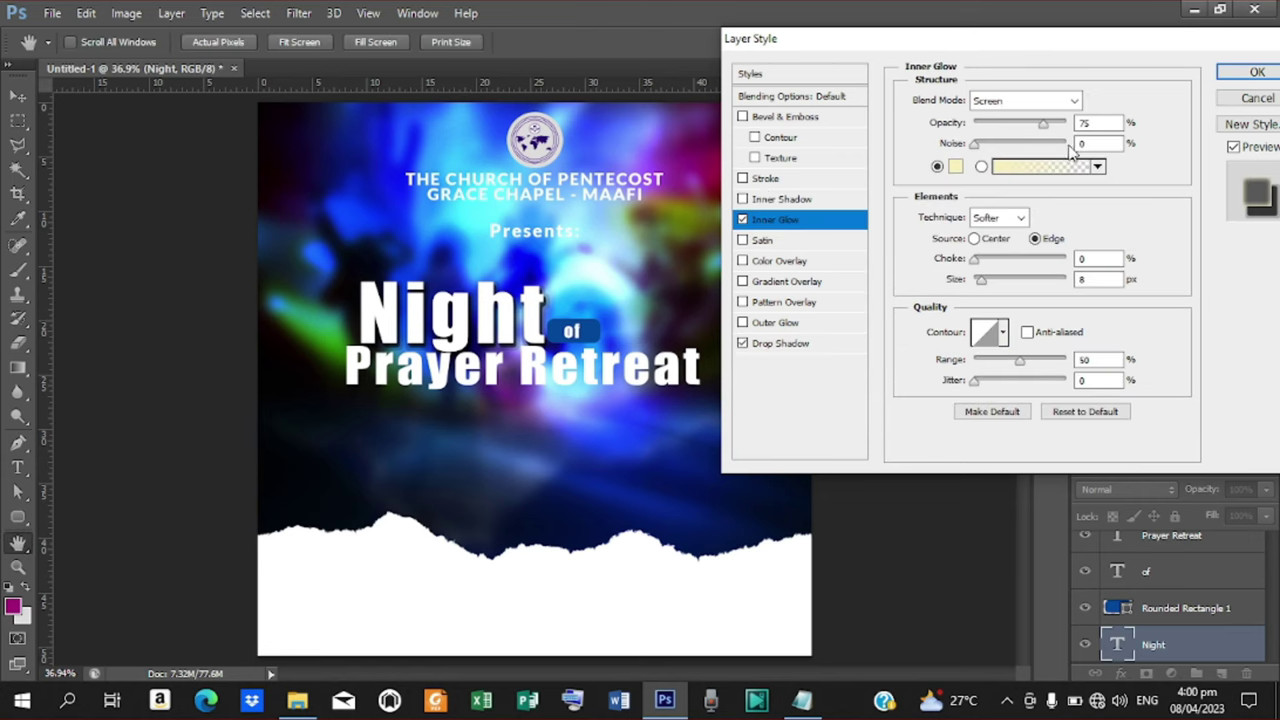
pyautogui.click(955, 167)
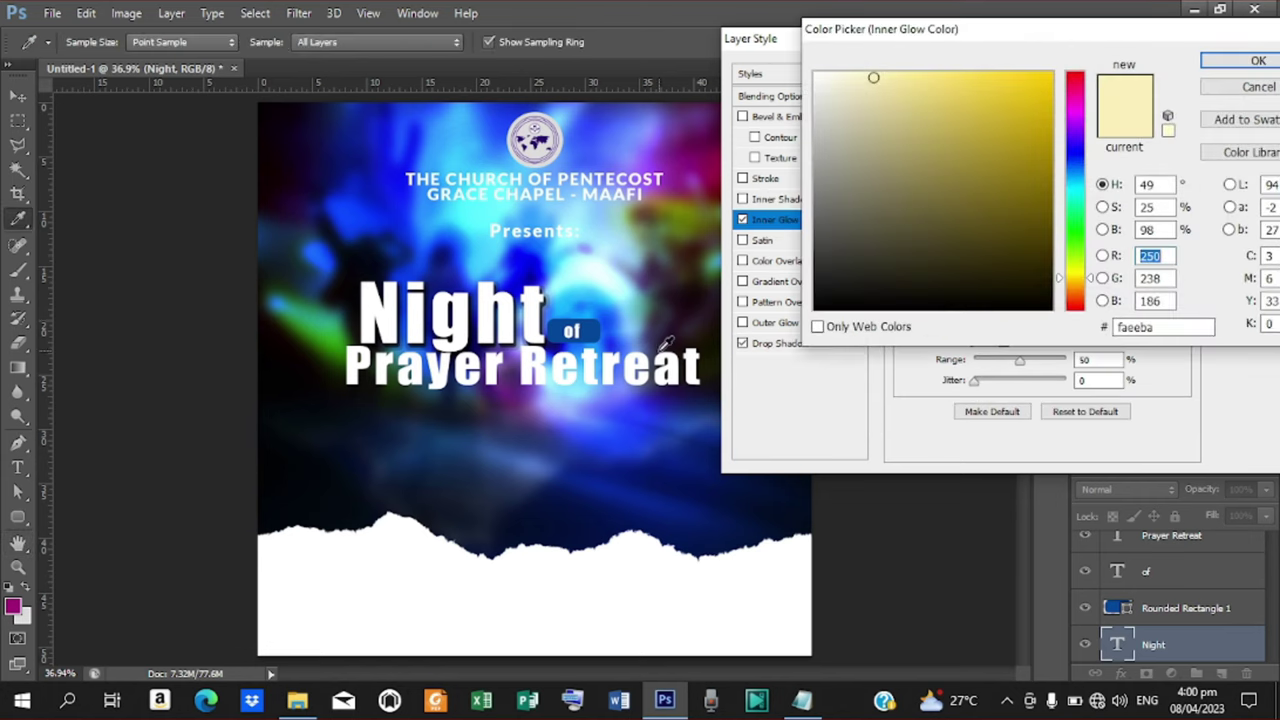
pyautogui.click(442, 274)
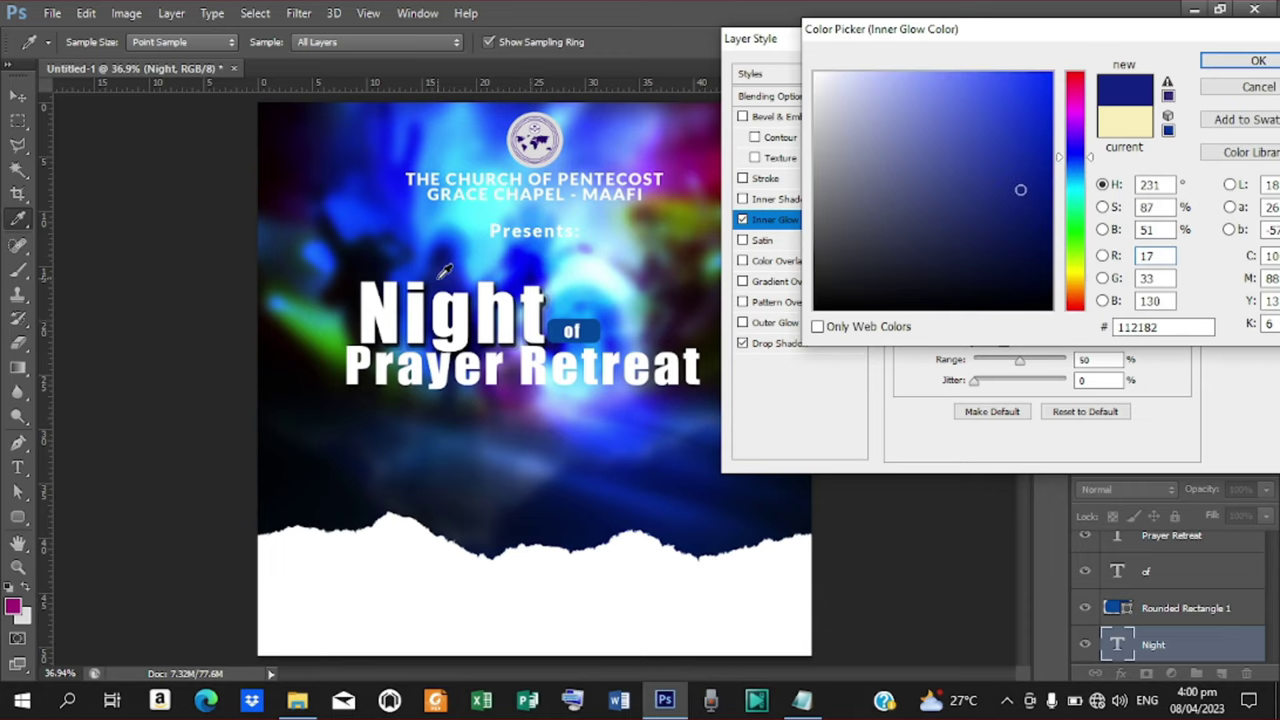
pyautogui.click(1050, 199)
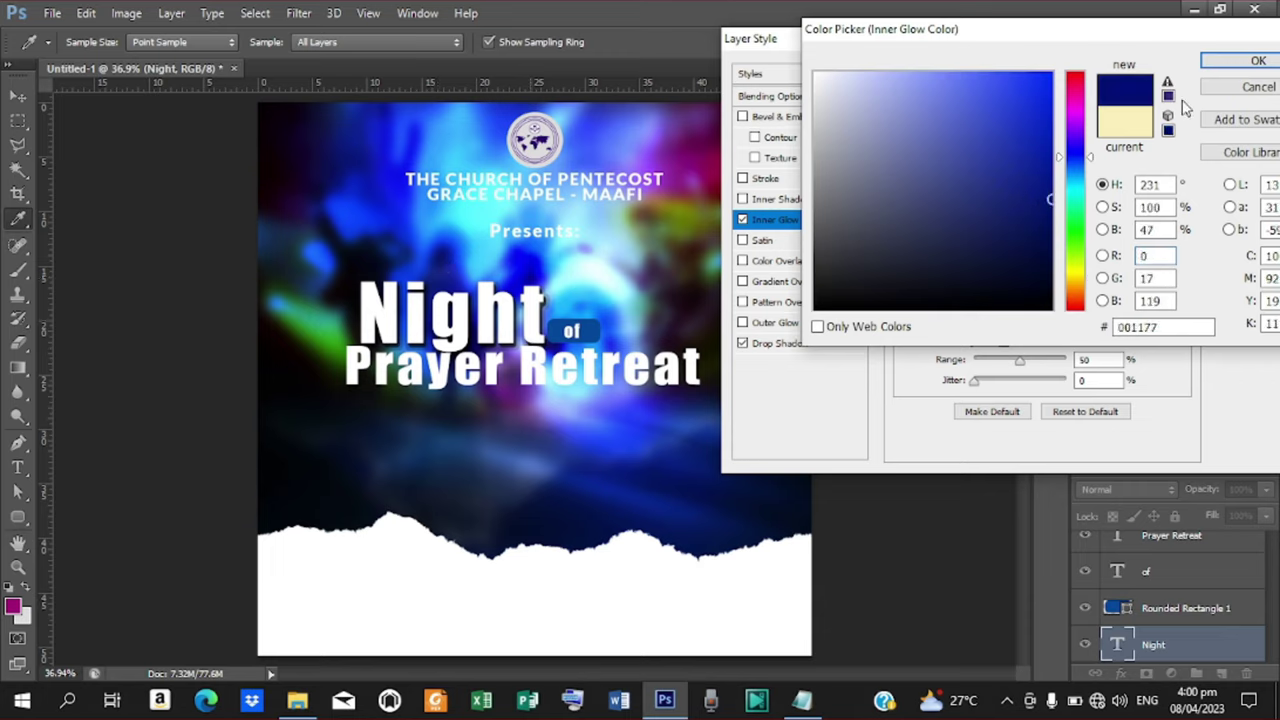
pyautogui.click(1256, 61)
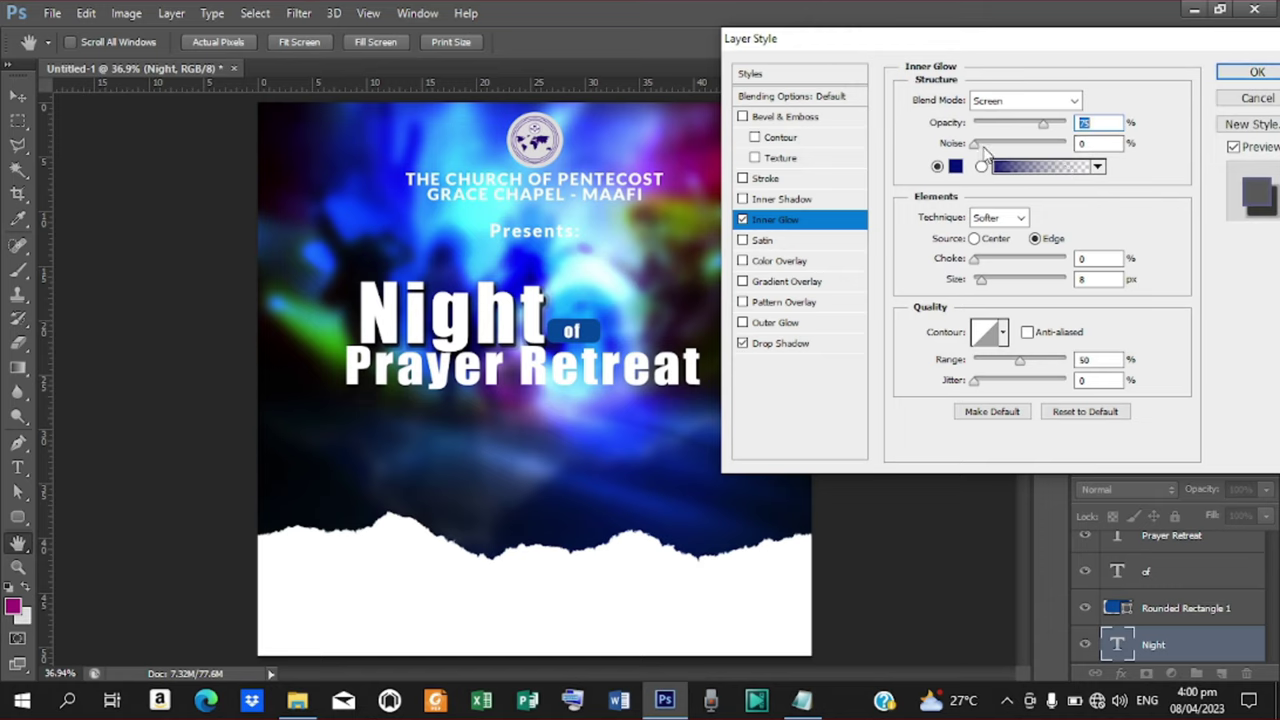
pyautogui.moveTo(982, 286); pyautogui.dragTo(1012, 285)
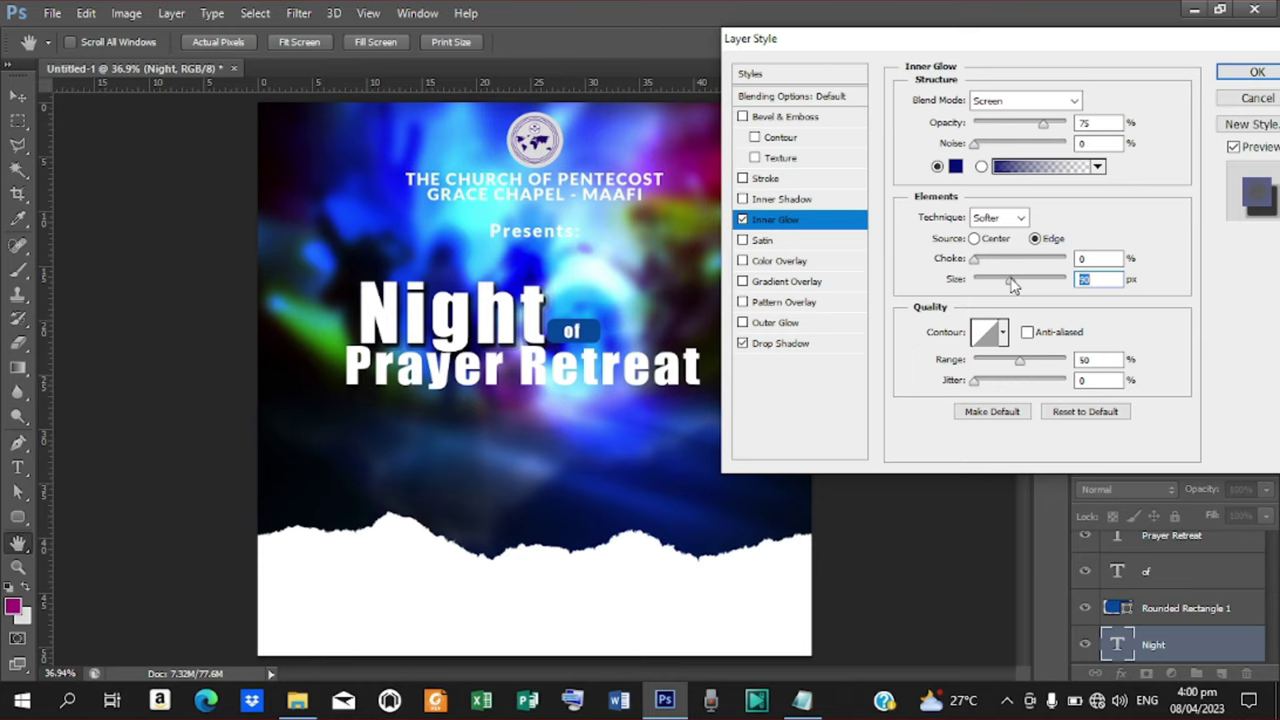
pyautogui.click(1003, 335)
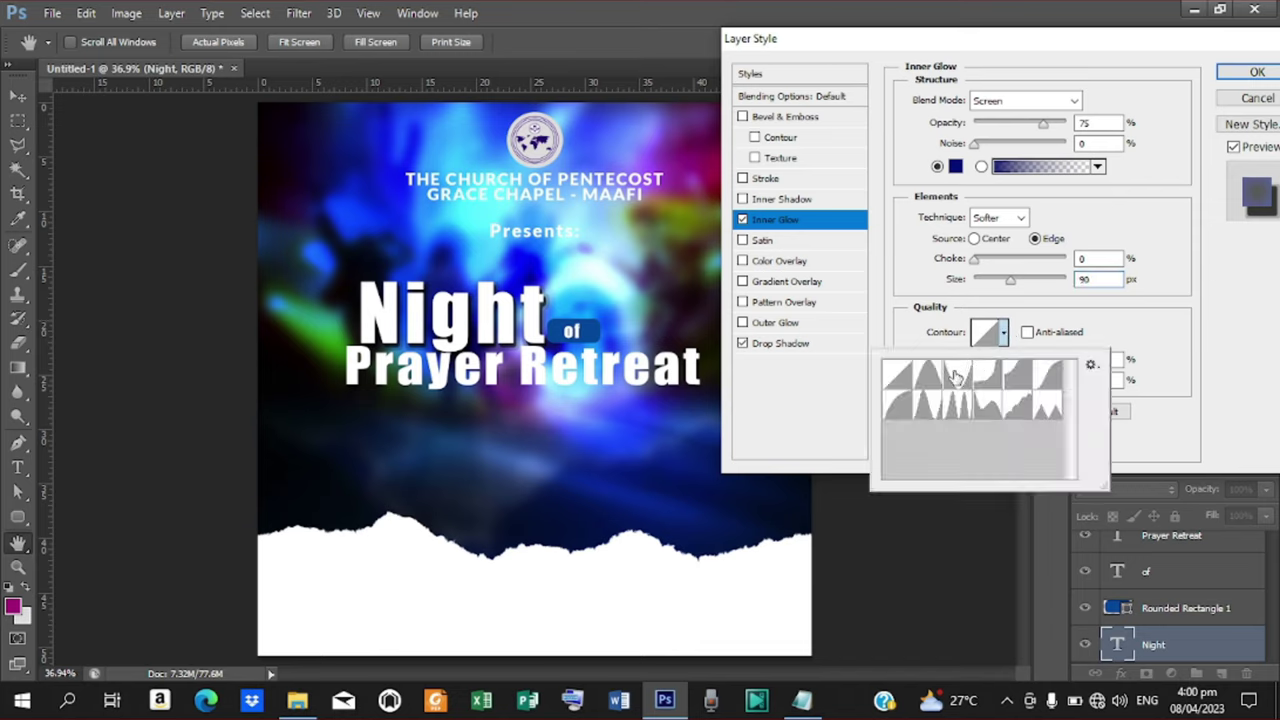
pyautogui.click(956, 376)
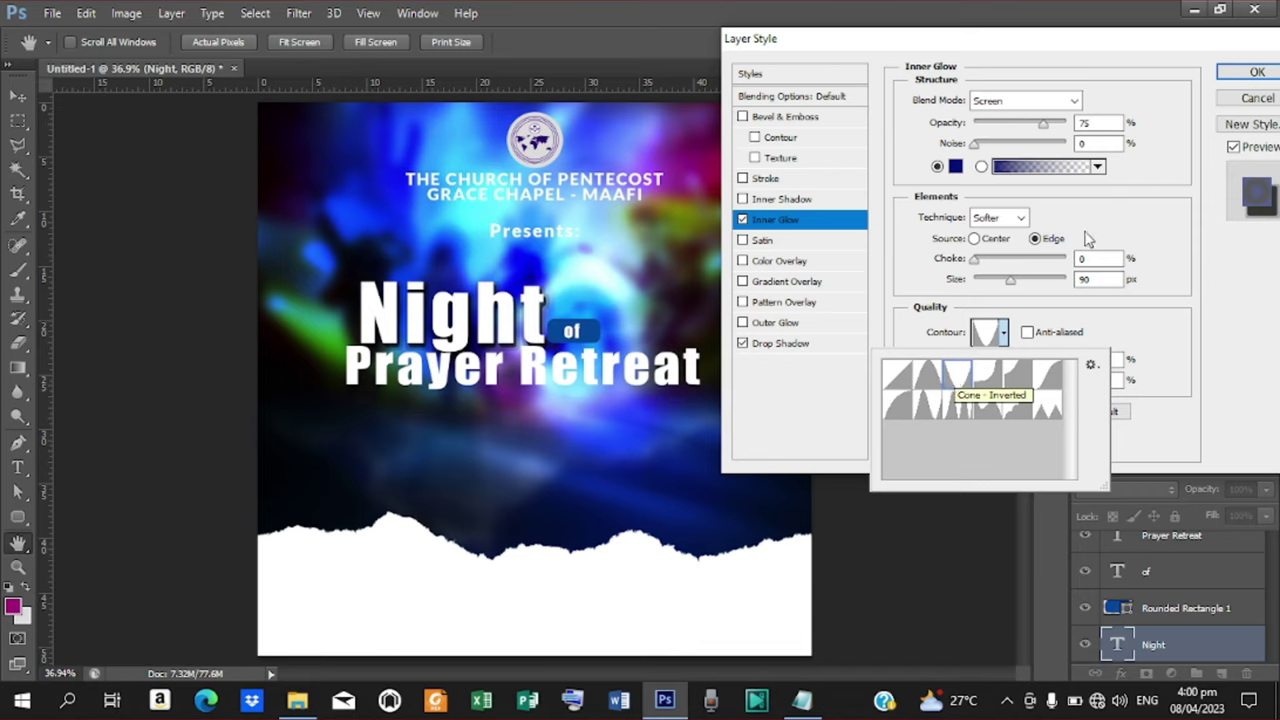
# Outline Night with a 2 px navy stroke sampled from the poster, and enable Satin
pyautogui.click(781, 184)
pyautogui.click(781, 184)
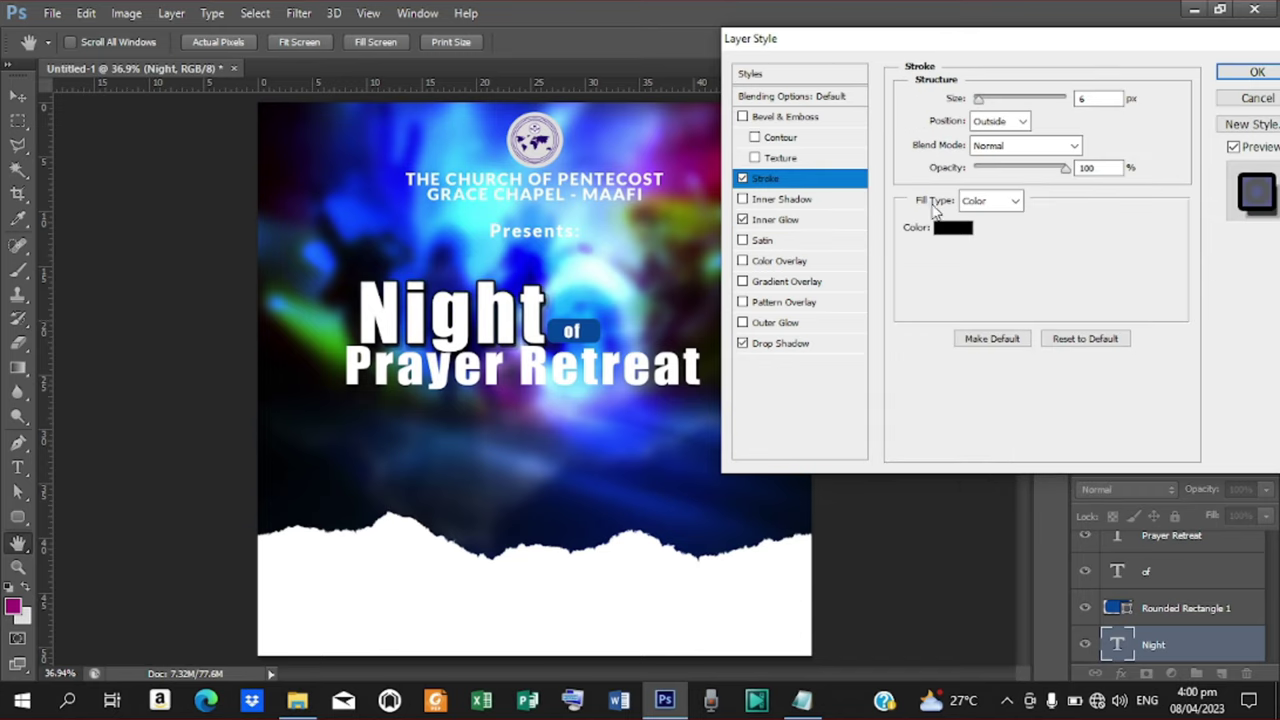
pyautogui.click(952, 228)
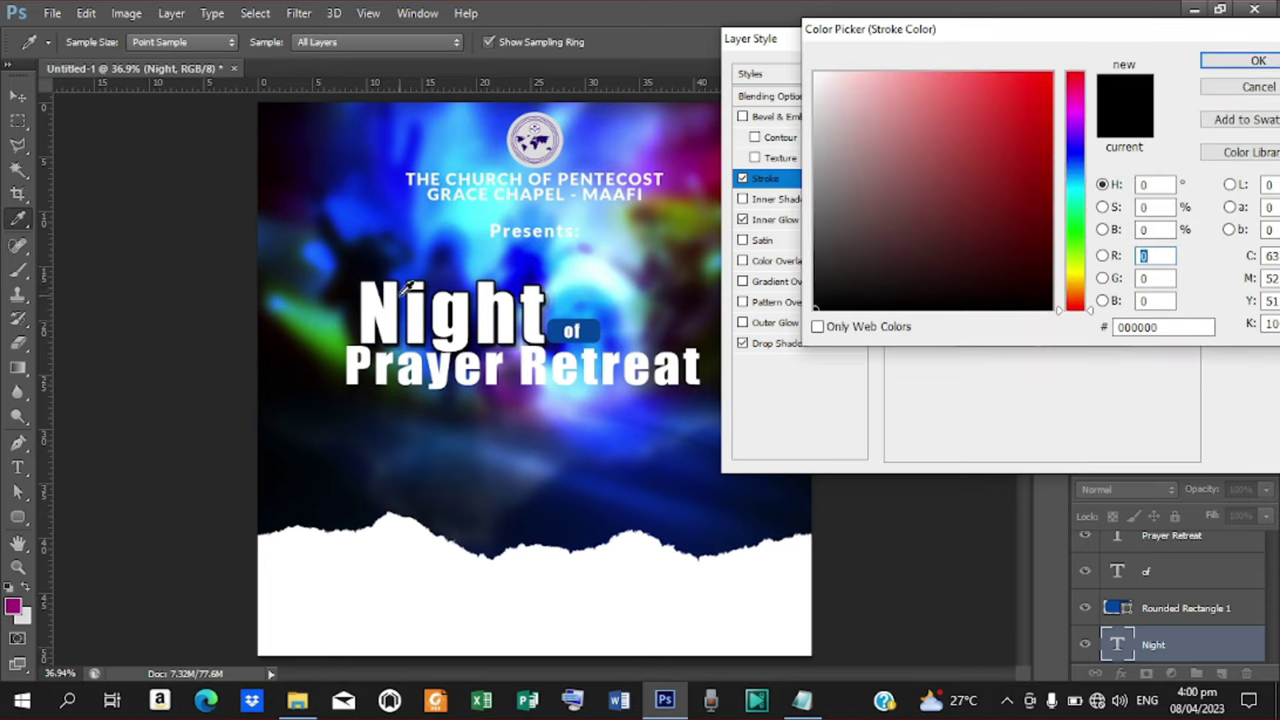
pyautogui.click(436, 278)
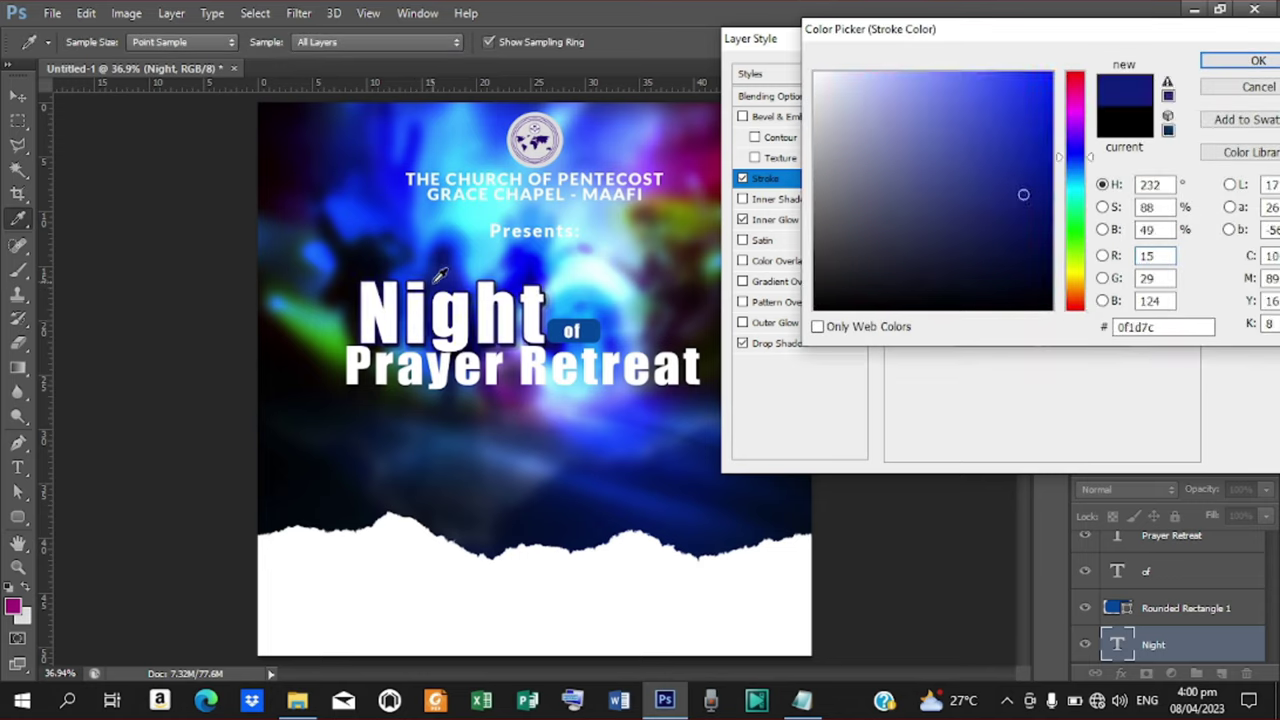
pyautogui.click(440, 279)
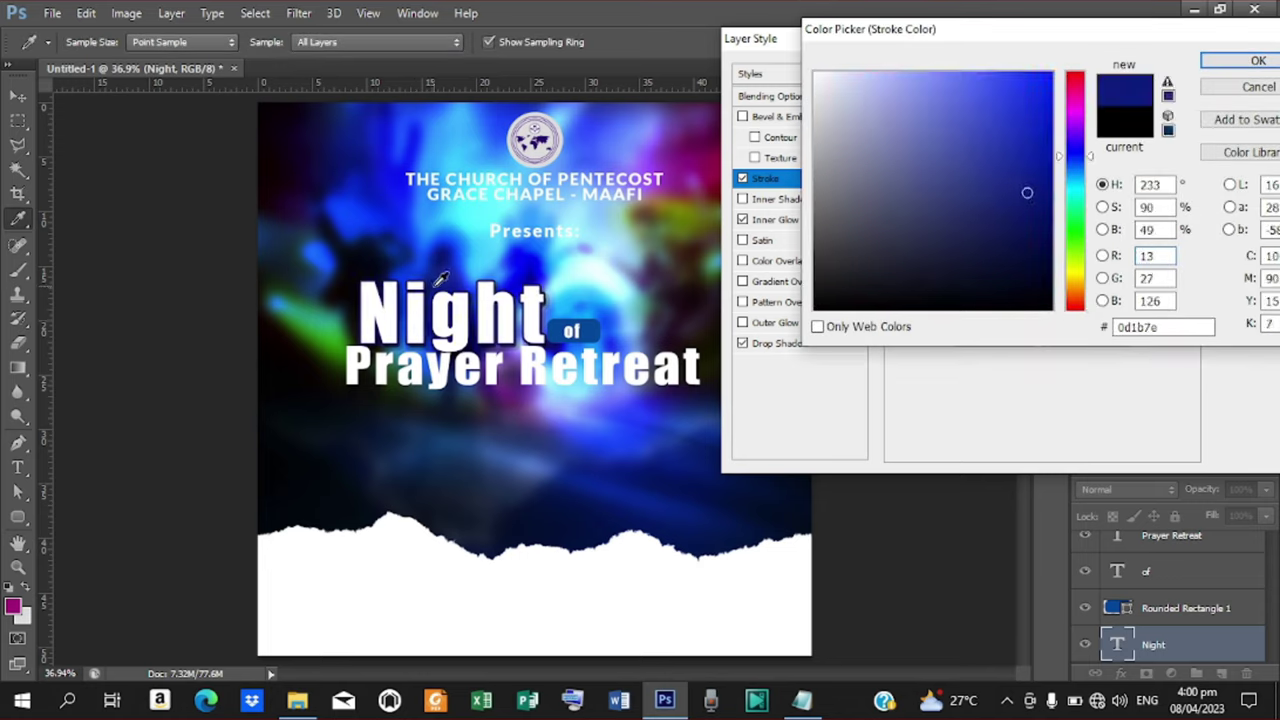
pyautogui.click(1257, 60)
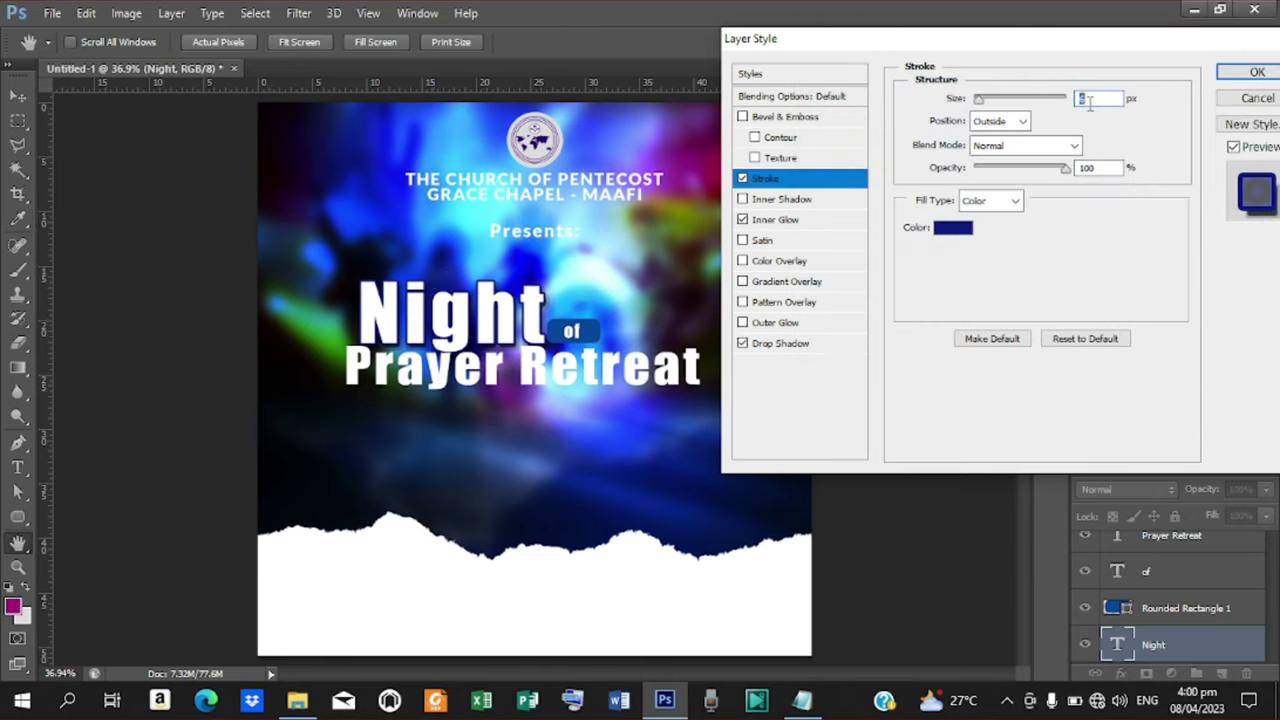
pyautogui.write('2')
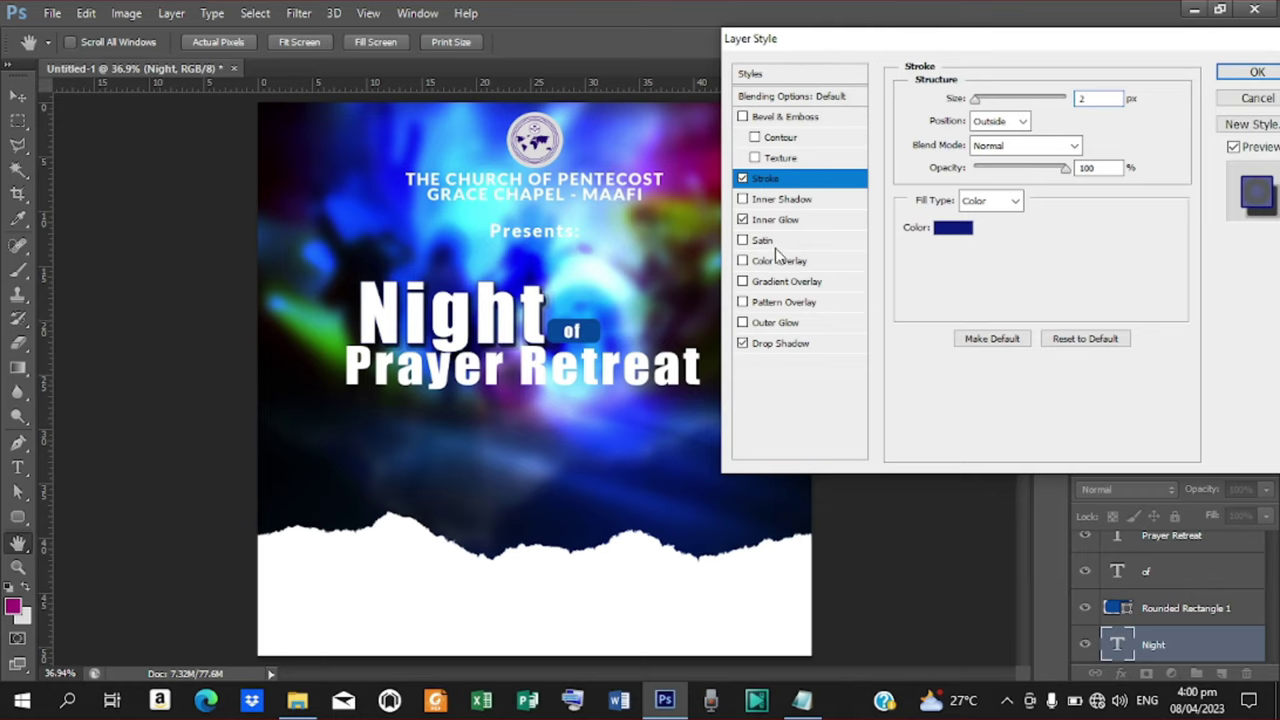
pyautogui.click(770, 242)
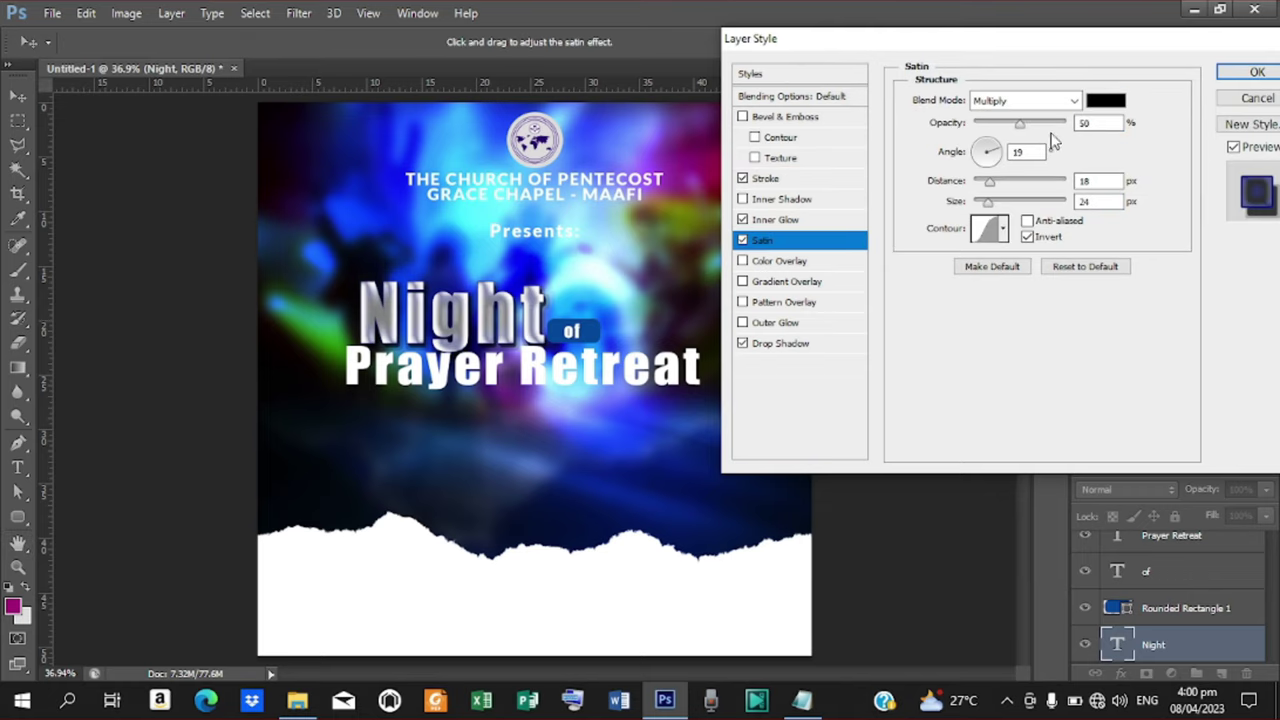
# Make Night's satin light grey #cecece with 87 px size and 90° angle, then apply the styles
pyautogui.click(1102, 102)
pyautogui.click(816, 75)
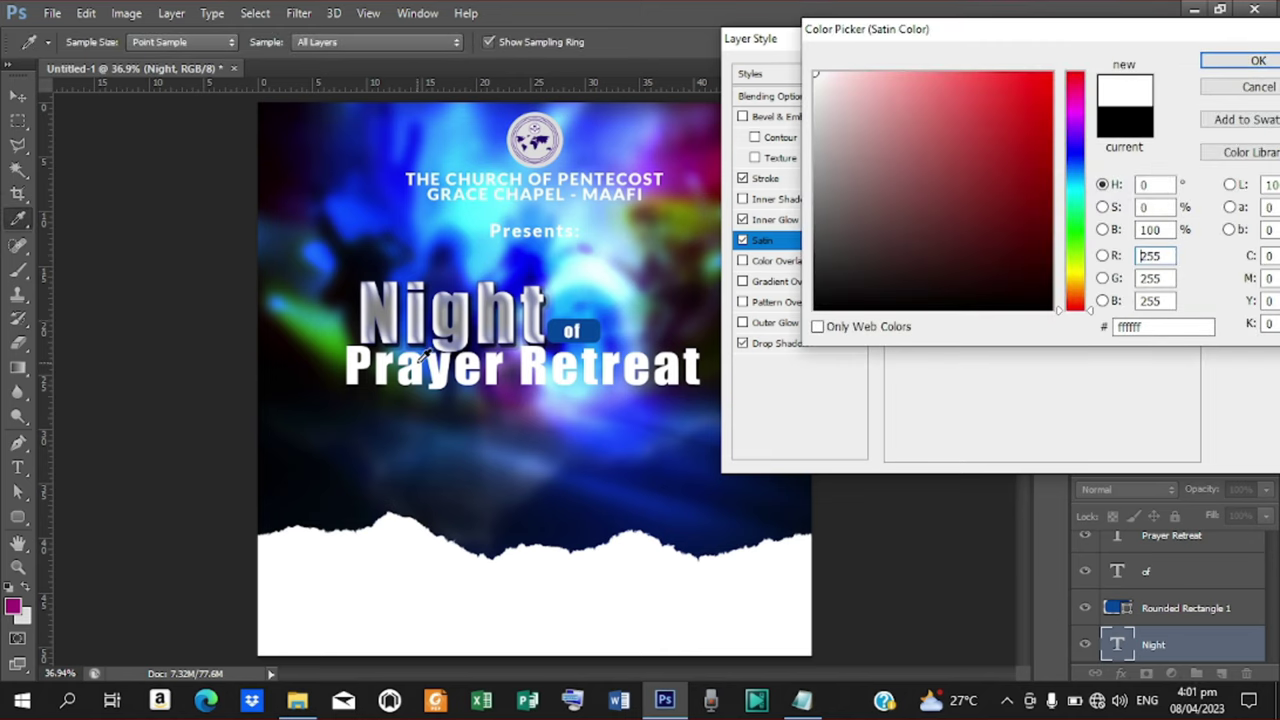
pyautogui.click(816, 118)
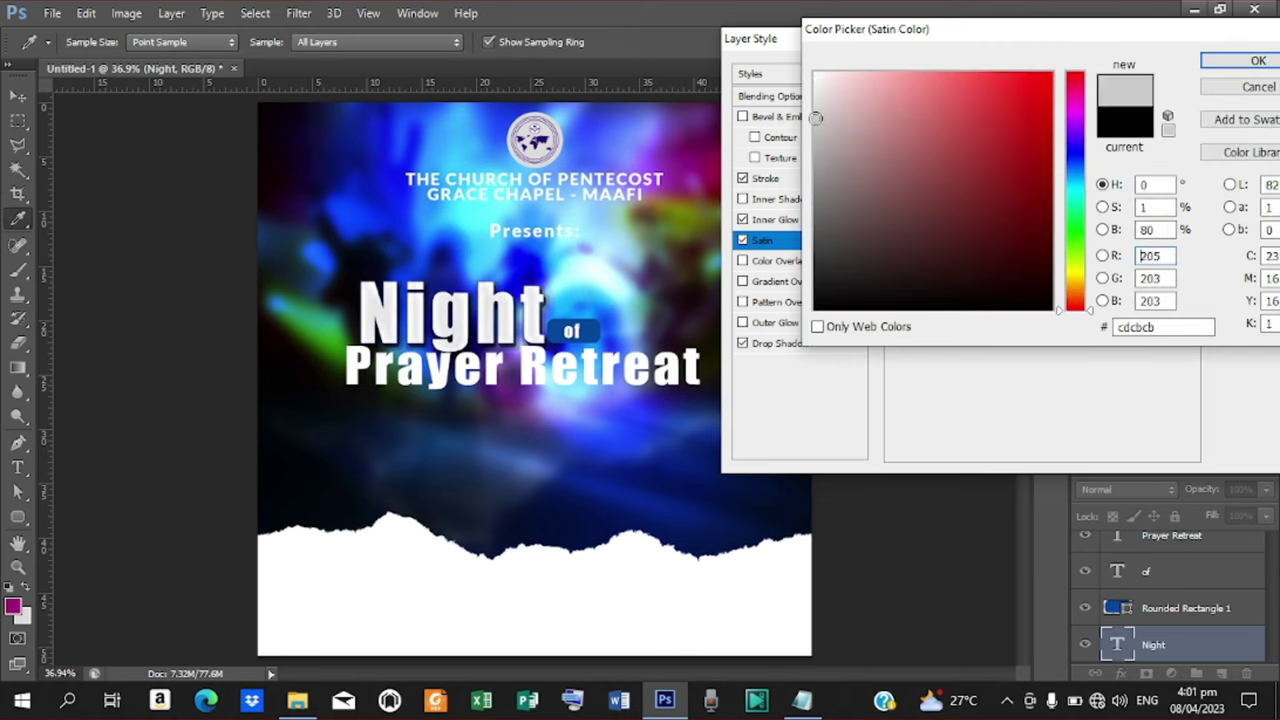
pyautogui.click(1240, 62)
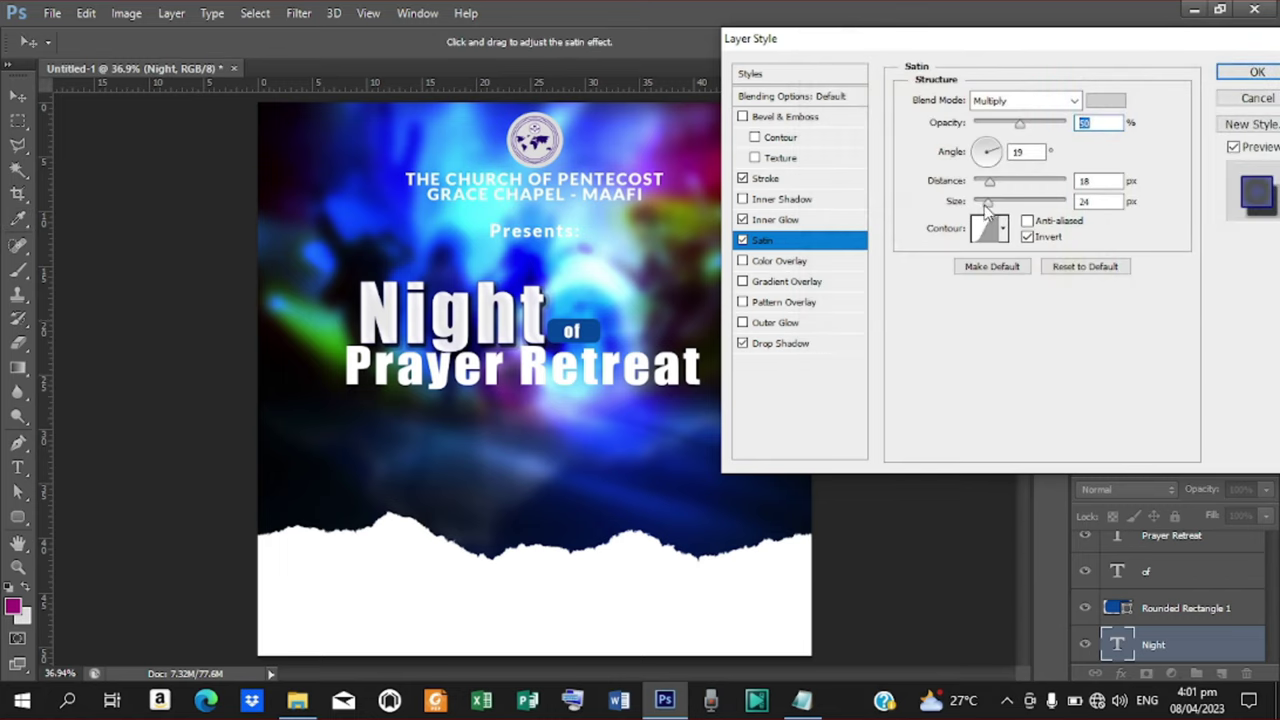
pyautogui.moveTo(988, 204); pyautogui.dragTo(1010, 206)
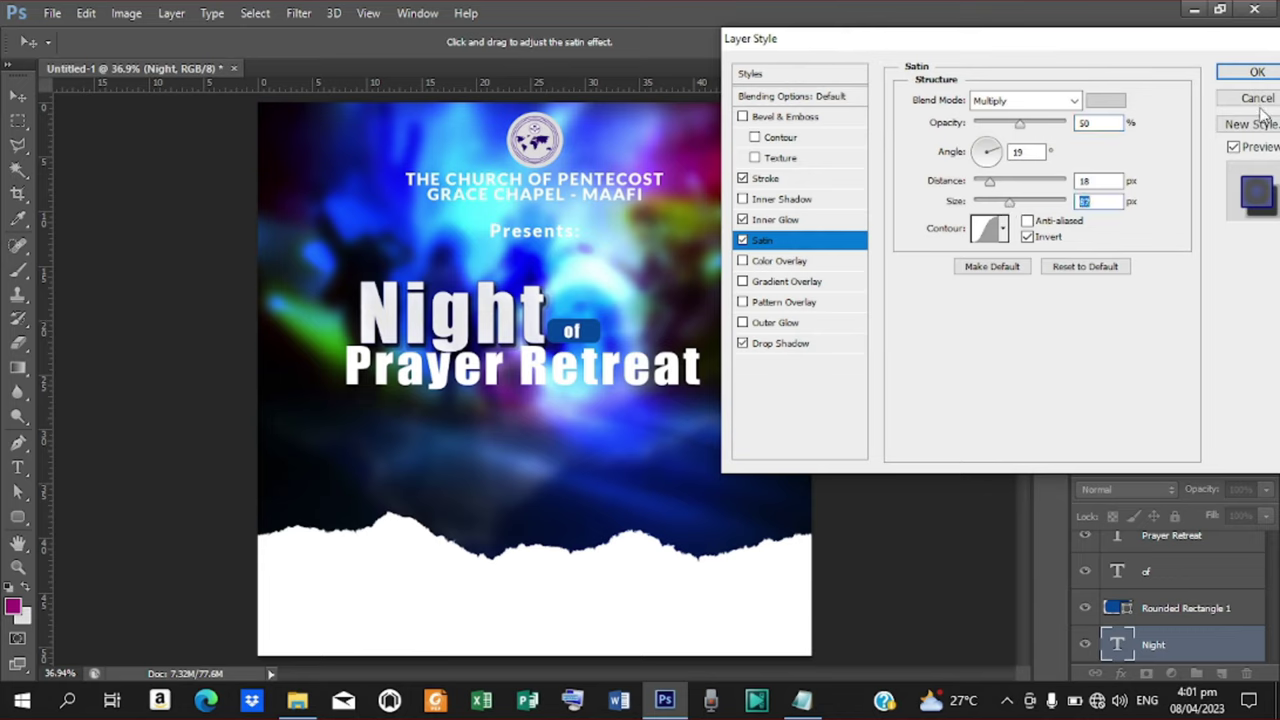
pyautogui.doubleClick(1030, 151)
pyautogui.write('90')
pyautogui.click(1243, 80)
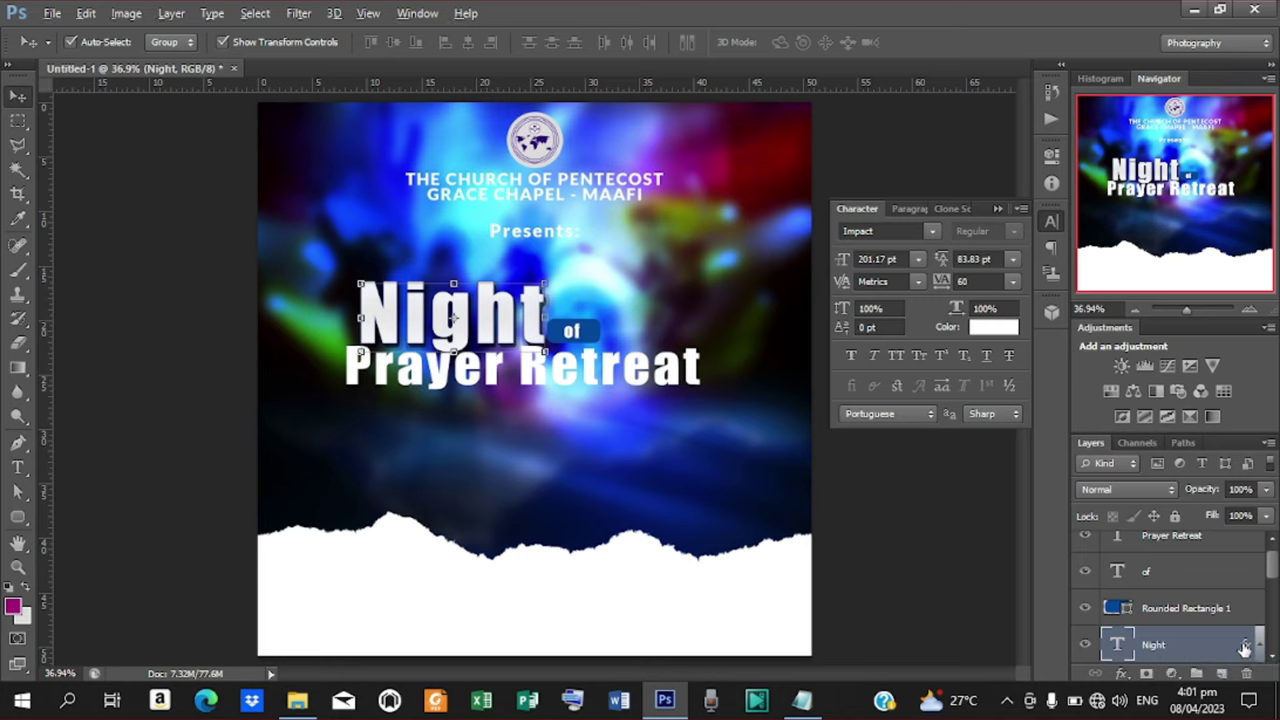
# Shift the Night, of and blue tag layers right so they centre over Prayer Retreat
pyautogui.moveTo(1244, 646); pyautogui.dragTo(1245, 541)
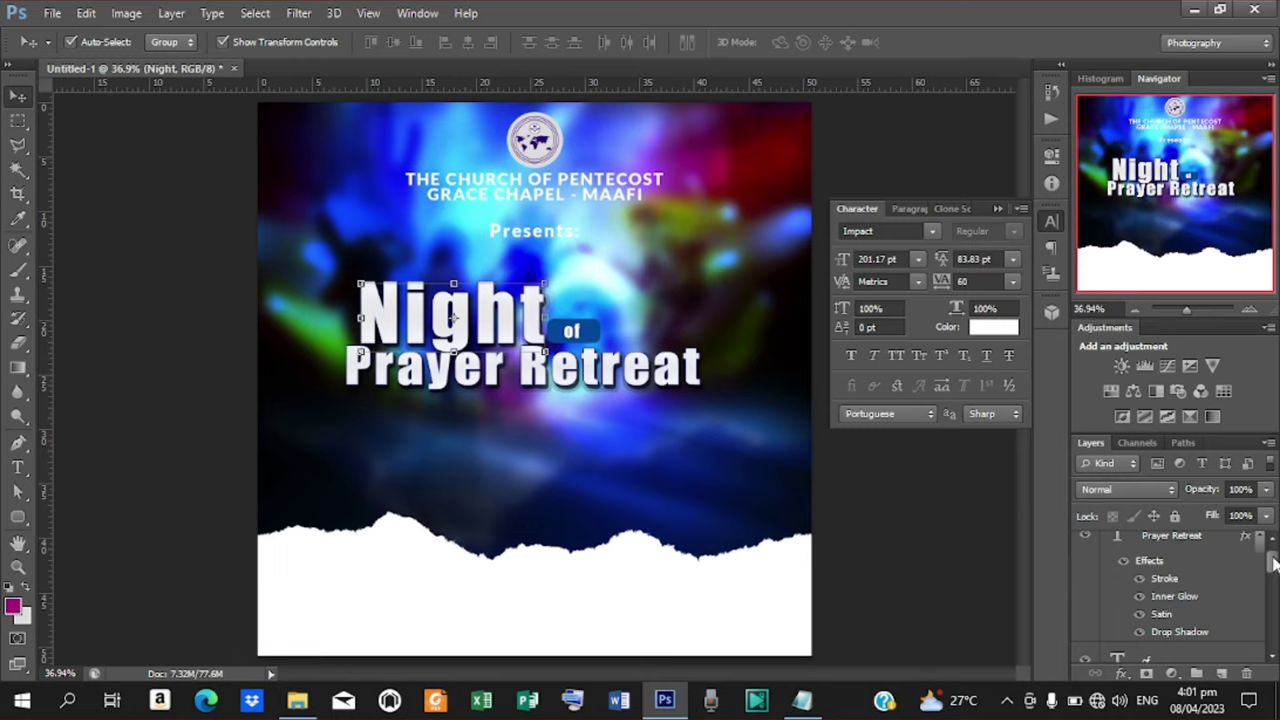
pyautogui.moveTo(1273, 566)
pyautogui.mouseDown()
pyautogui.moveTo(1272, 553)
pyautogui.moveTo(1271, 587)
pyautogui.mouseUp()
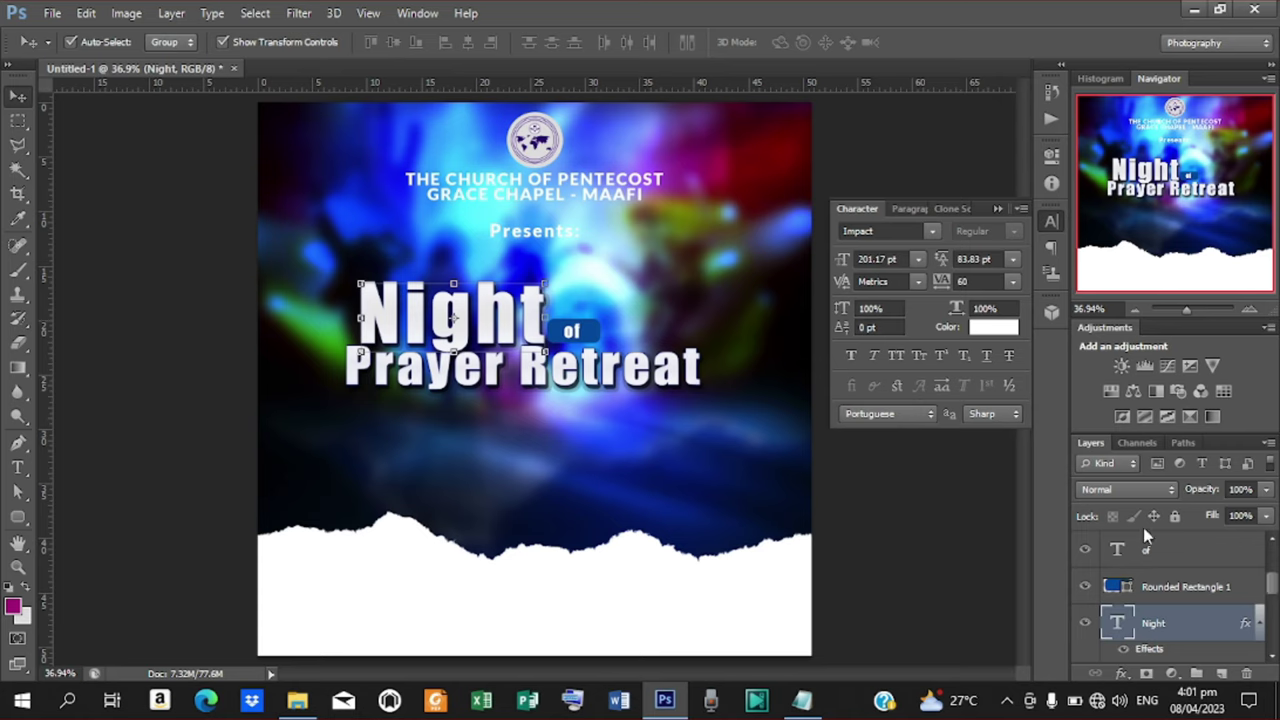
pyautogui.keyDown('shift'); pyautogui.click(1173, 552); pyautogui.keyUp('shift')
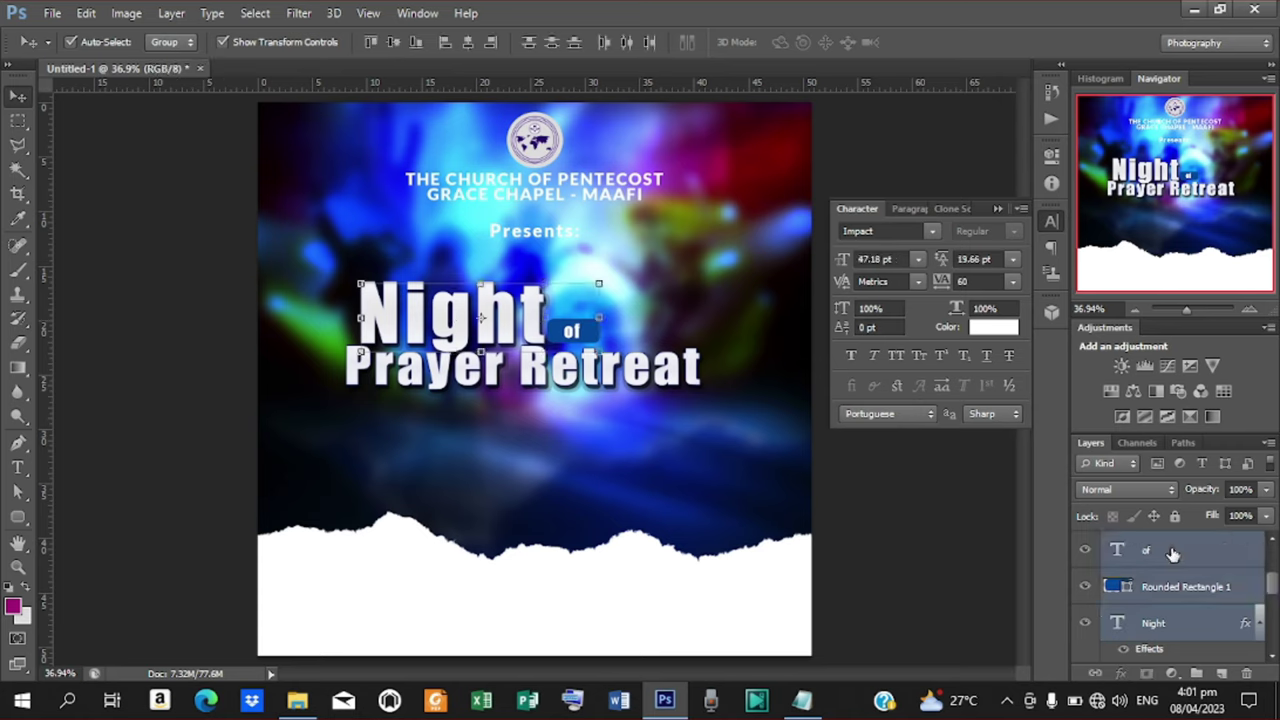
pyautogui.press('Right')
pyautogui.press('Right')
pyautogui.press('Right')
pyautogui.press('Right')
pyautogui.press('Right')
pyautogui.press('Right')
pyautogui.press('Right')
pyautogui.press('Right')
pyautogui.press('Right')
pyautogui.press('Right')
pyautogui.press('Right')
pyautogui.press('Right')
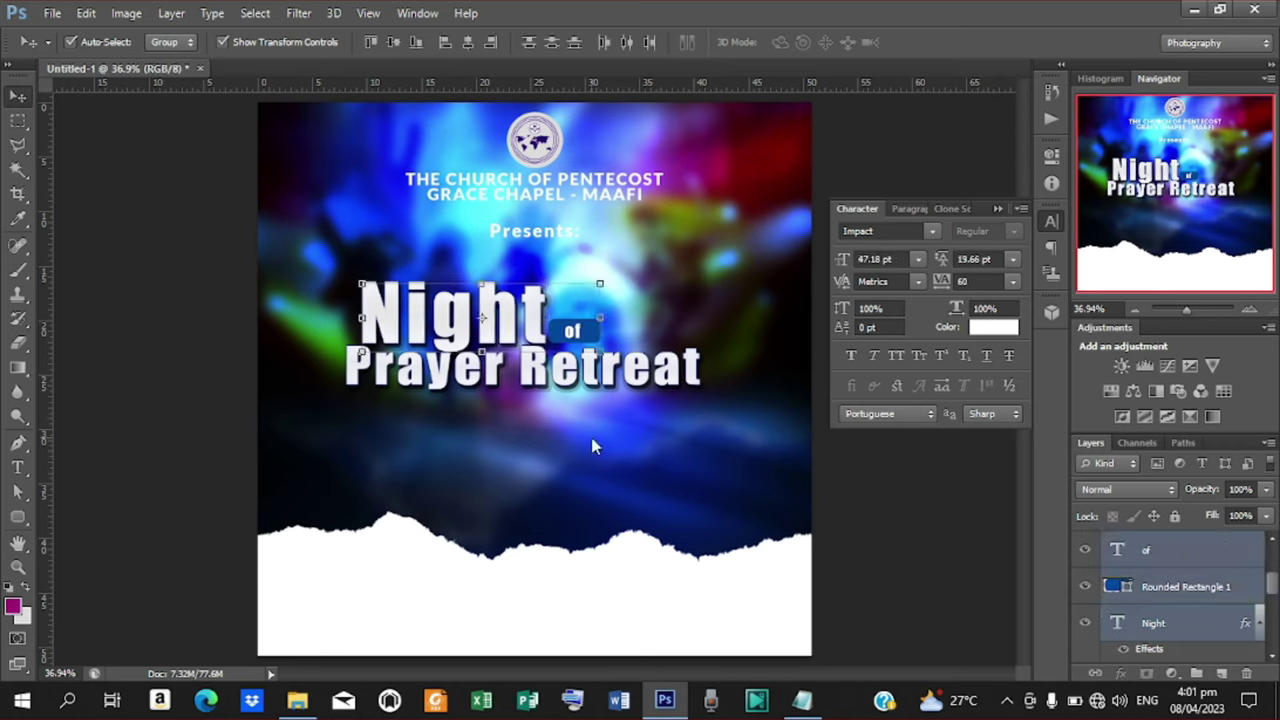
pyautogui.press('Right')
pyautogui.press('Right')
pyautogui.press('Right')
pyautogui.press('Right')
pyautogui.press('Right')
pyautogui.press('Right')
pyautogui.press('Right')
pyautogui.press('Right')
pyautogui.press('Right')
pyautogui.press('Right')
pyautogui.press('Right')
pyautogui.press('Right')
pyautogui.press('Right')
pyautogui.press('Right')
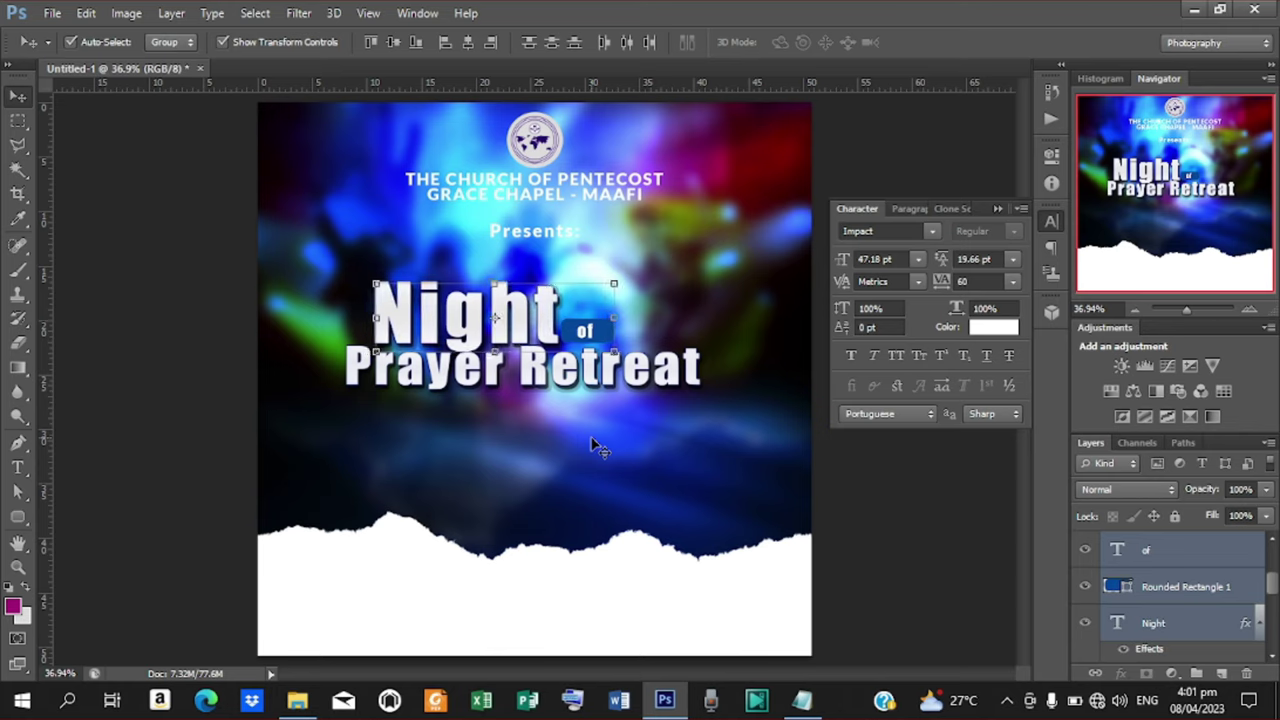
pyautogui.press('Right')
pyautogui.press('Right')
pyautogui.press('Right')
pyautogui.press('Right')
pyautogui.press('Right')
pyautogui.press('Right')
pyautogui.press('Right')
pyautogui.press('Right')
pyautogui.press('Right')
pyautogui.press('Right')
pyautogui.press('Right')
pyautogui.press('Right')
pyautogui.press('Right')
pyautogui.press('Right')
pyautogui.press('Right')
pyautogui.press('Right')
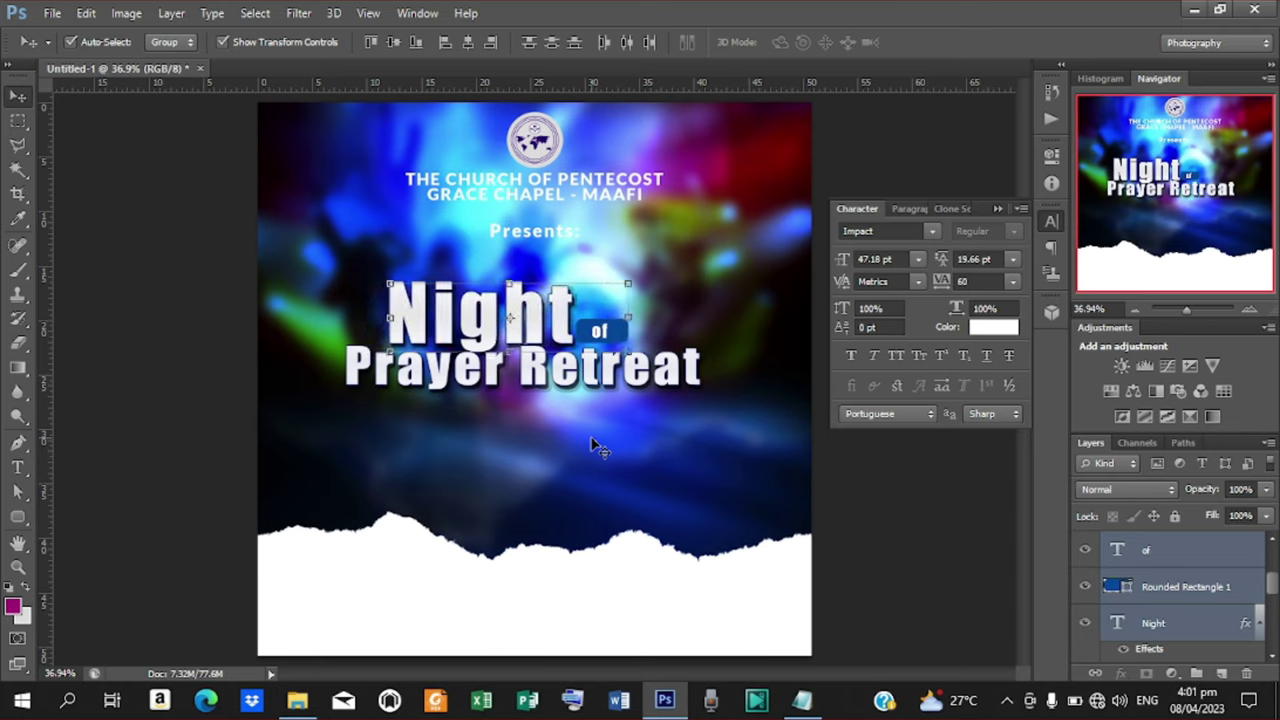
pyautogui.press('Right')
pyautogui.press('Right')
pyautogui.press('Right')
pyautogui.press('Right')
pyautogui.press('Right')
pyautogui.press('Right')
pyautogui.press('Right')
pyautogui.press('Right')
pyautogui.press('Right')
pyautogui.press('Right')
pyautogui.press('Right')
pyautogui.press('Right')
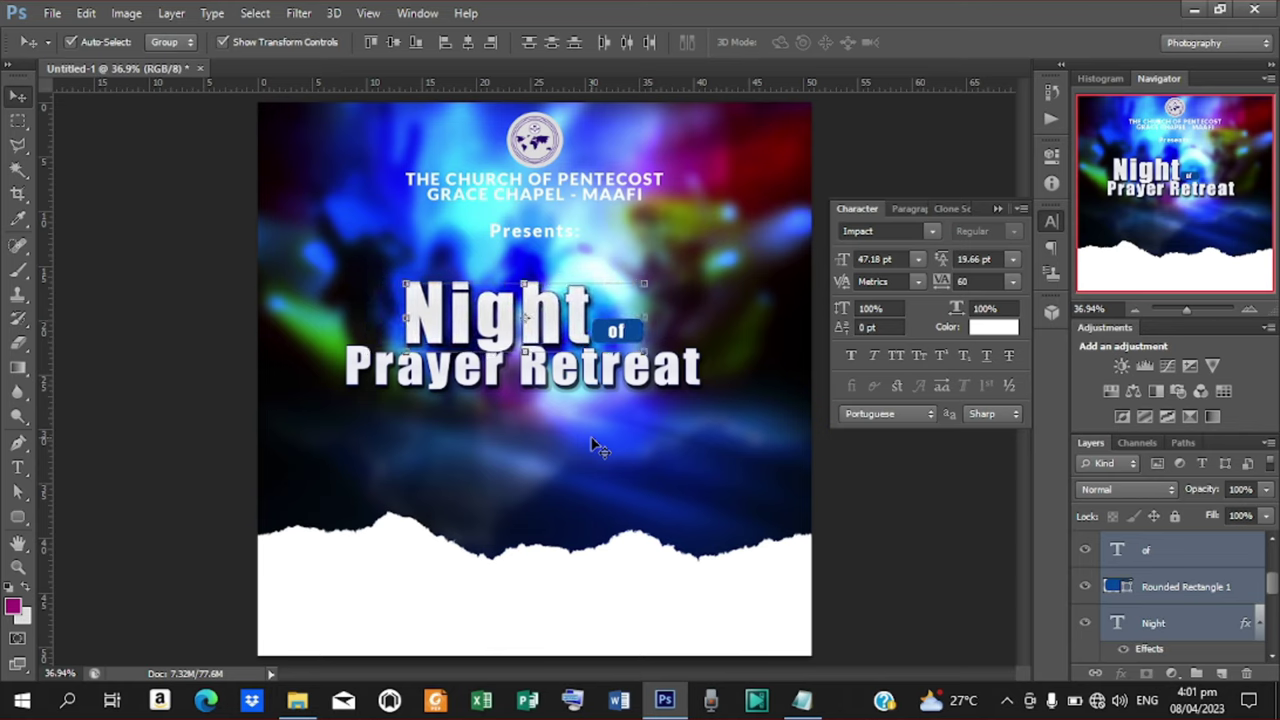
pyautogui.press('Right')
pyautogui.press('Right')
pyautogui.press('Right')
pyautogui.press('Right')
pyautogui.press('Right')
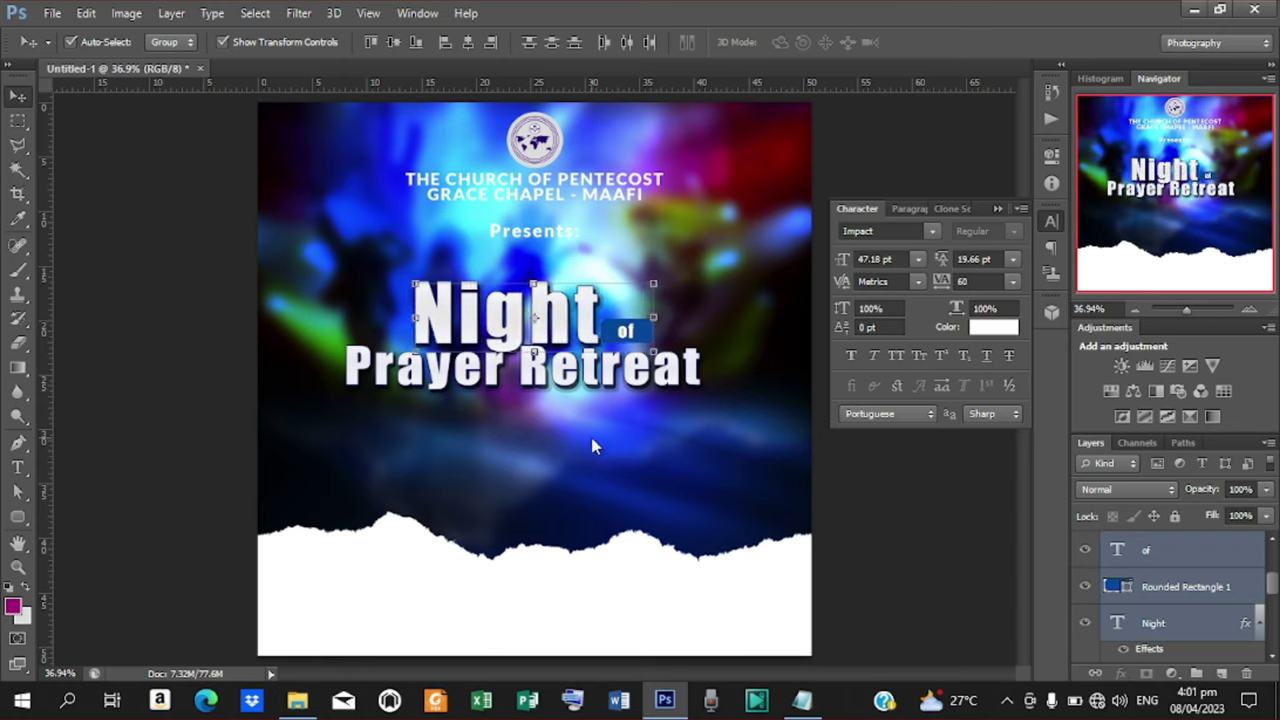
pyautogui.press('Up')
pyautogui.press('Up')
pyautogui.press('Up')
pyautogui.press('Up')
pyautogui.press('Up')
pyautogui.press('Up')
pyautogui.press('Up')
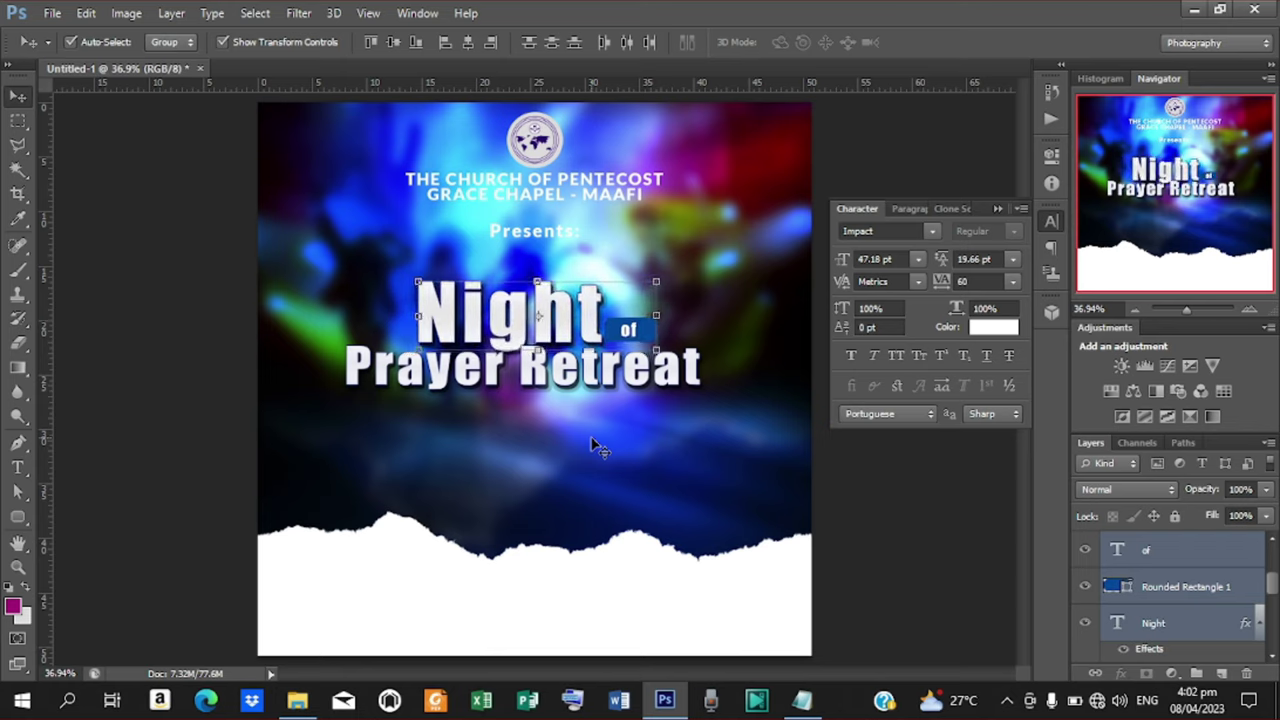
pyautogui.press('Down')
pyautogui.press('Down')
pyautogui.press('Down')
pyautogui.press('Down')
pyautogui.press('Down')
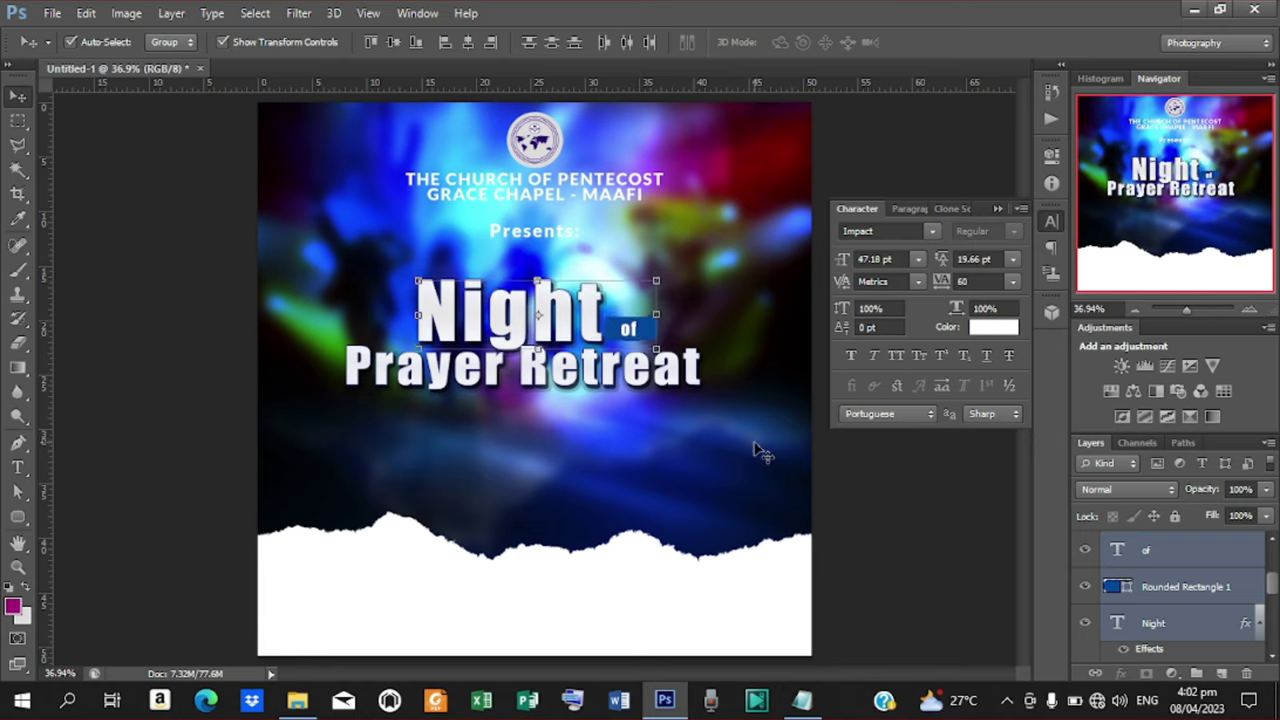
pyautogui.click(917, 517)
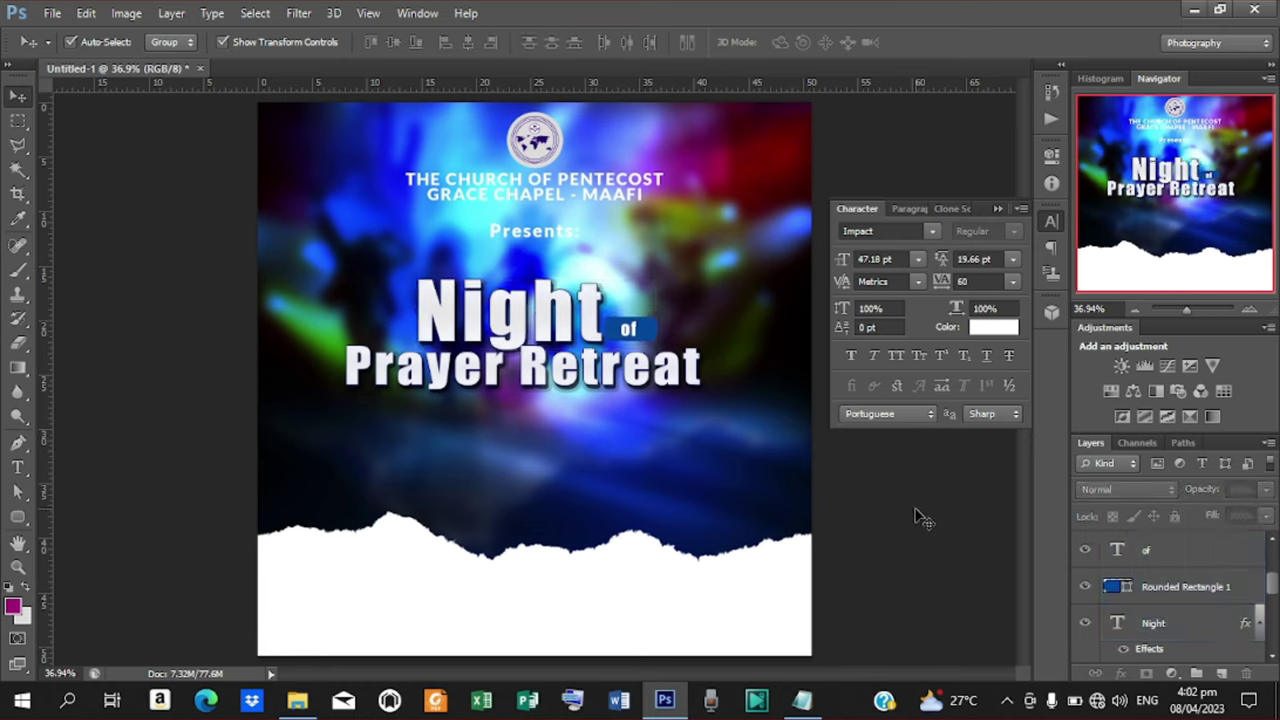
# Nudge the Presents: text down slightly
pyautogui.click(545, 229)
pyautogui.press('Down')
pyautogui.press('Down')
pyautogui.press('Down')
pyautogui.press('Down')
pyautogui.press('Down')
pyautogui.press('Down')
pyautogui.press('Down')
pyautogui.press('Down')
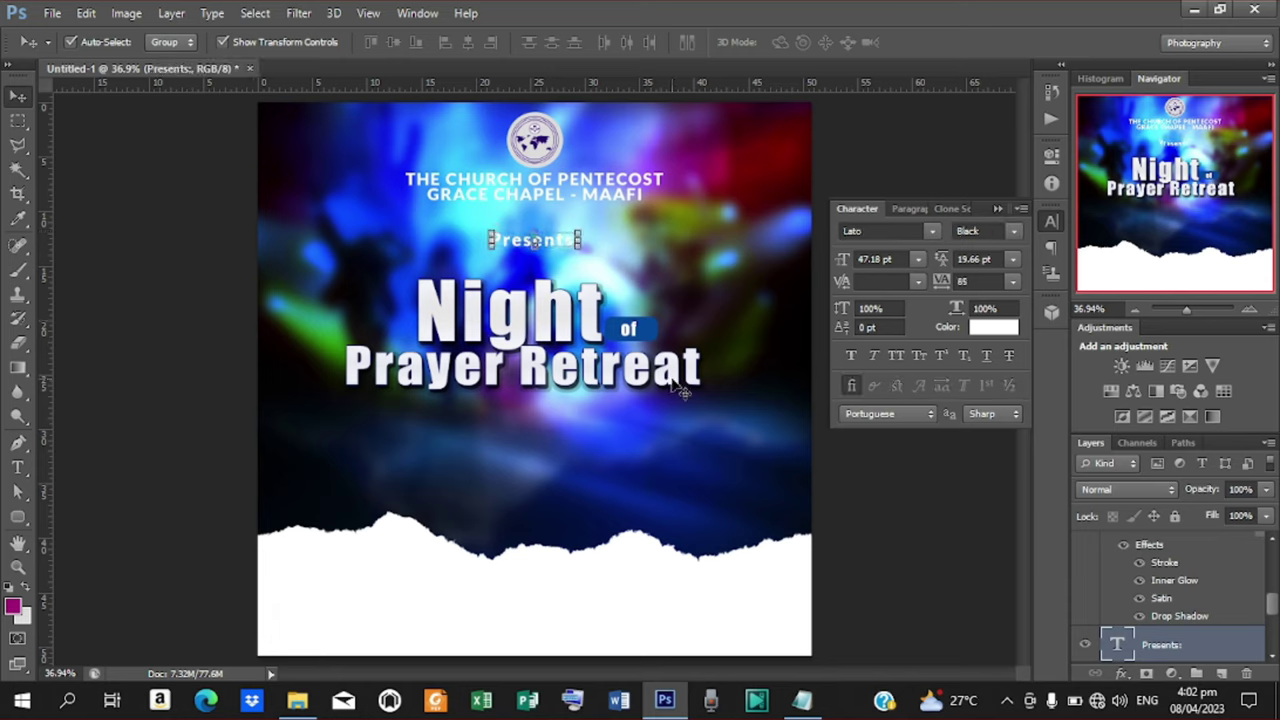
pyautogui.press('Down')
pyautogui.press('Down')
pyautogui.press('Down')
pyautogui.press('Down')
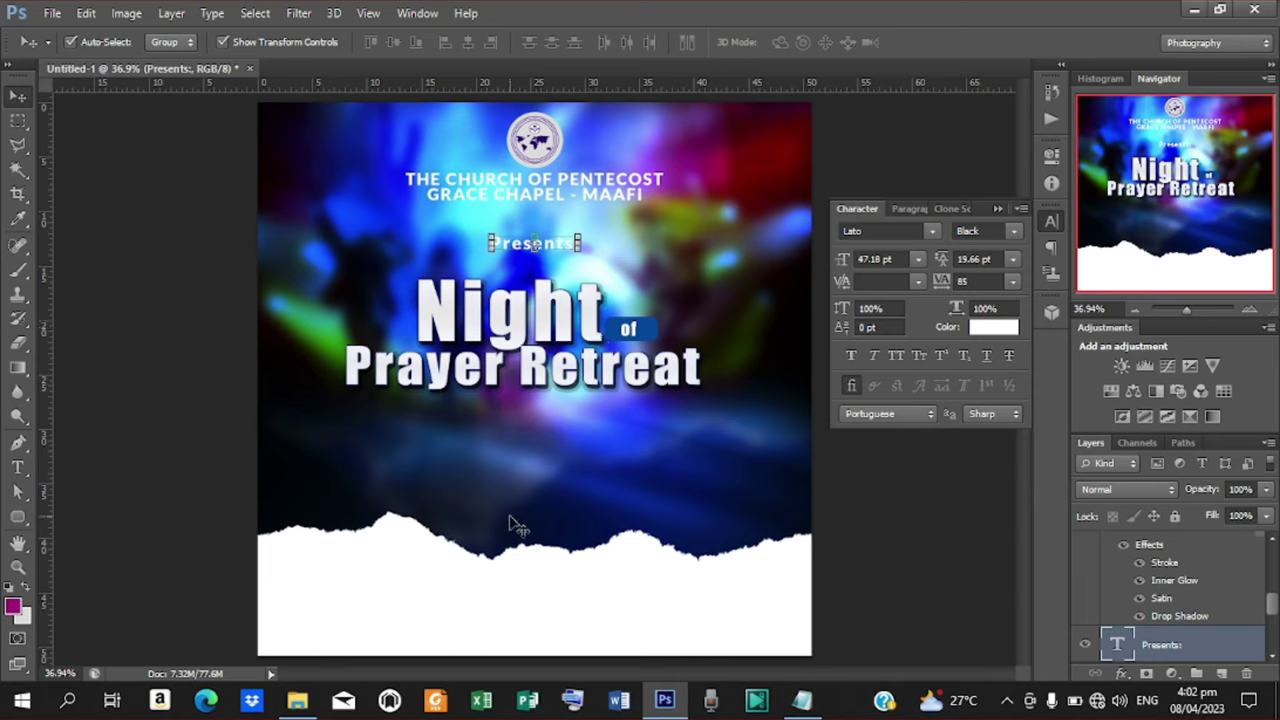
# Draw a small rectangle below Prayer Retreat on the left
pyautogui.press('t')
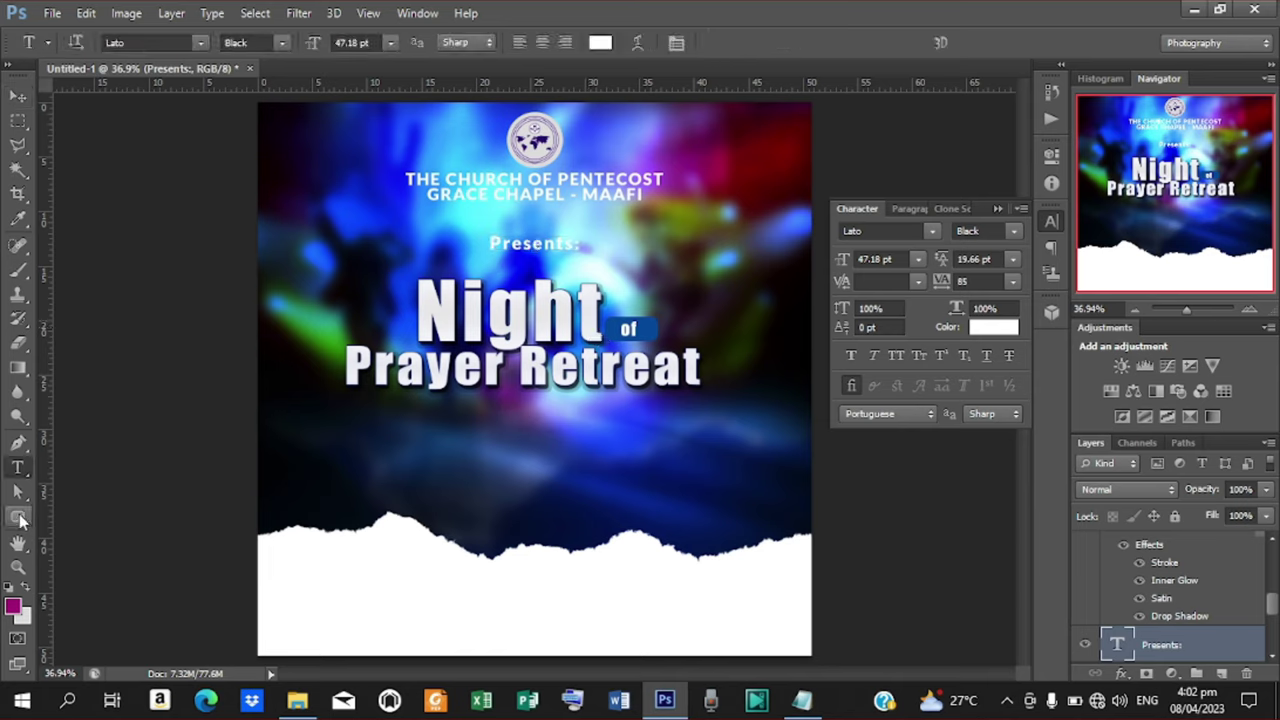
pyautogui.click(20, 518)
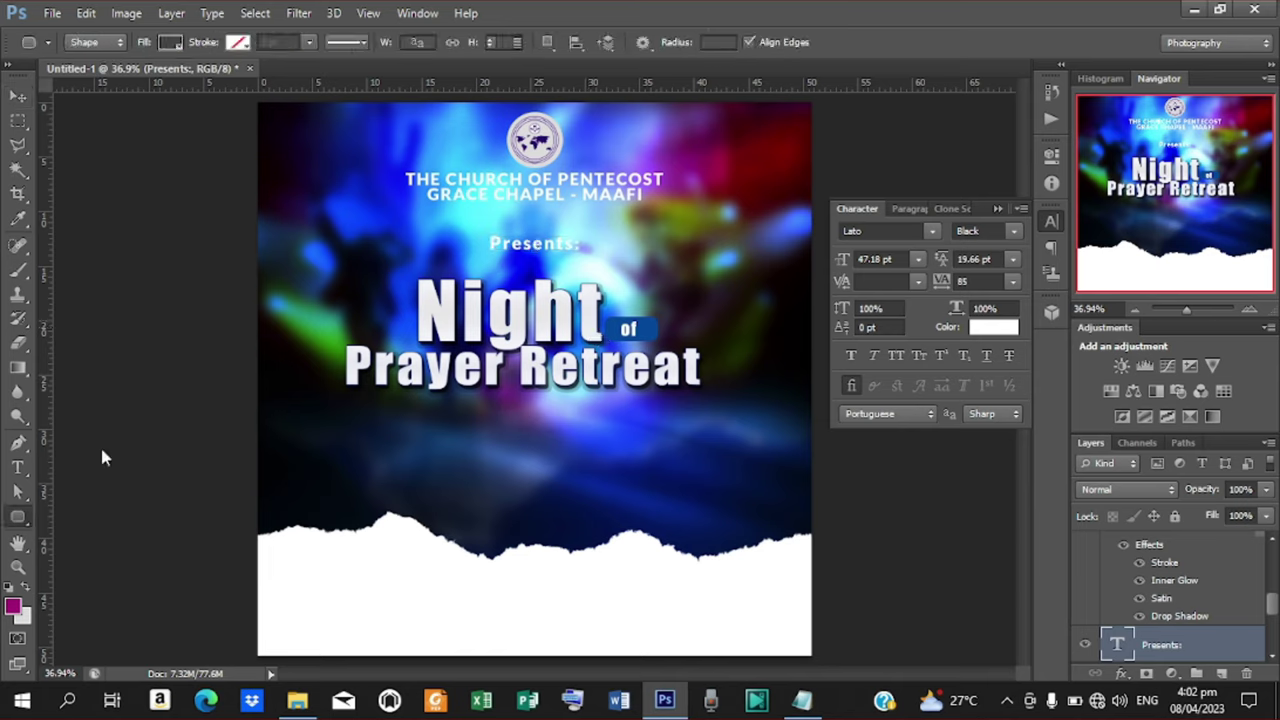
pyautogui.rightClick(20, 518)
pyautogui.click(92, 514)
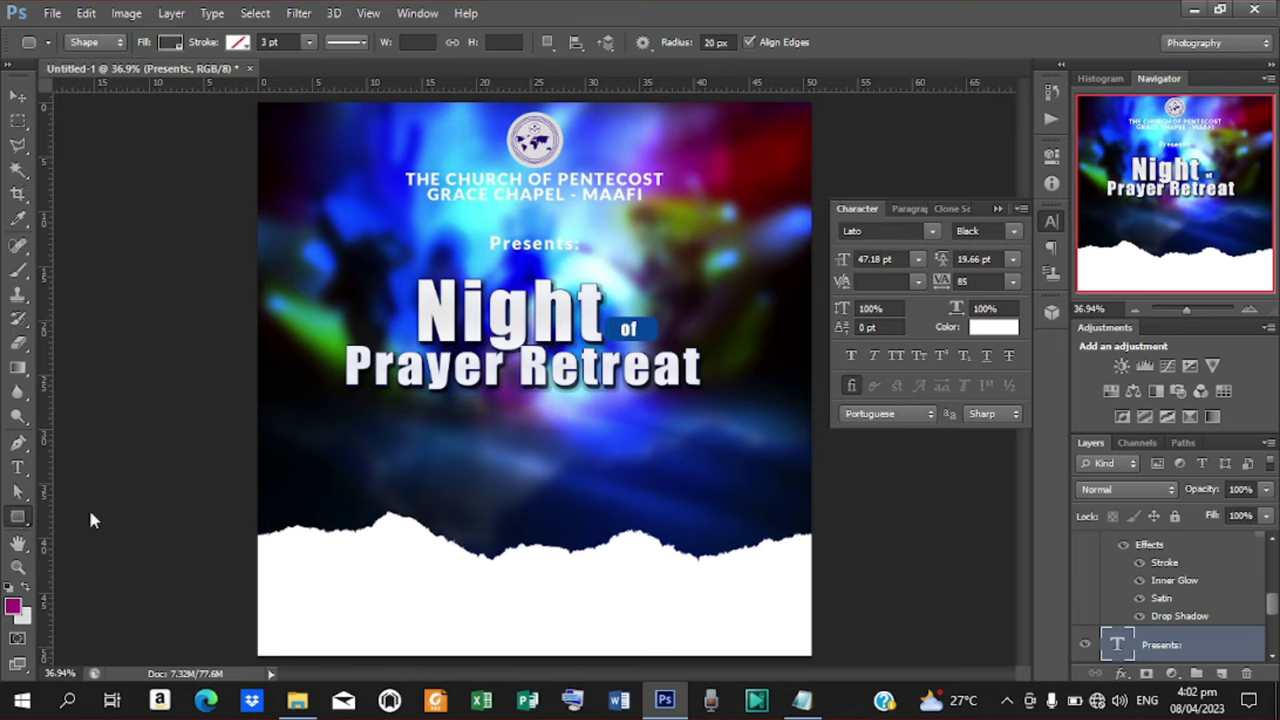
pyautogui.moveTo(345, 396); pyautogui.dragTo(401, 421)
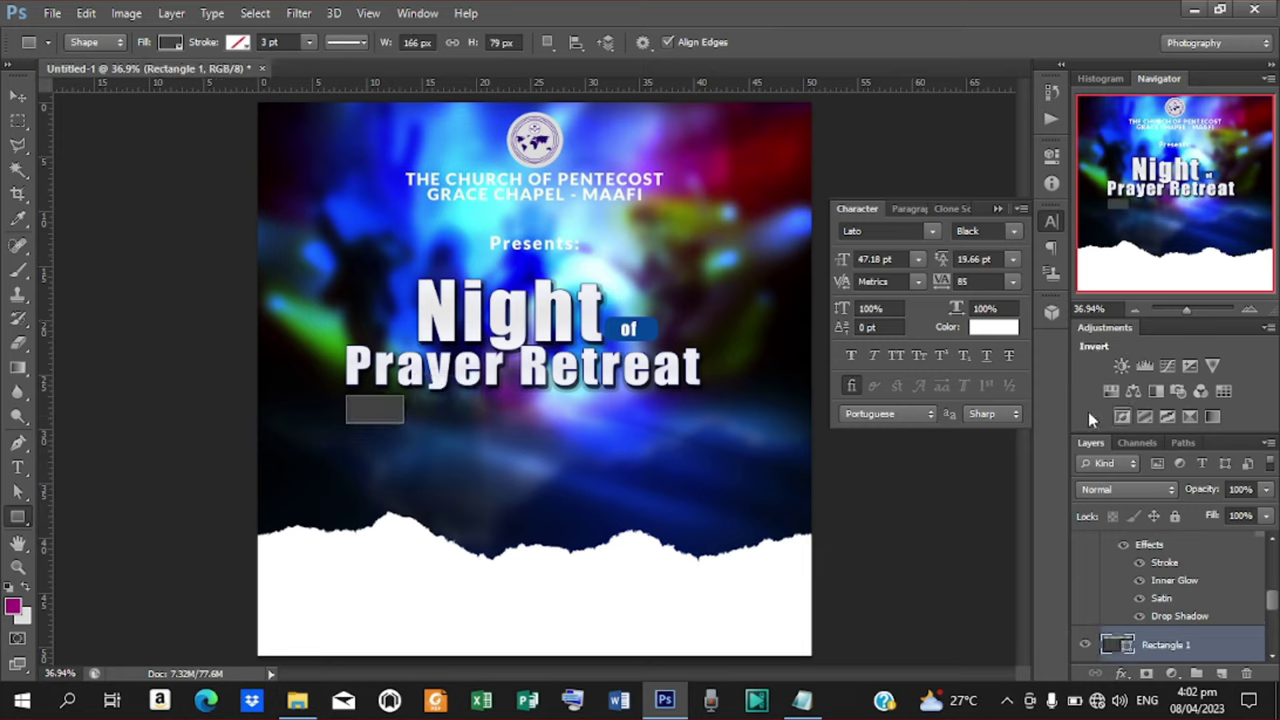
# Fill the rectangle with the of tag's blue (#044699)
pyautogui.click(1005, 327)
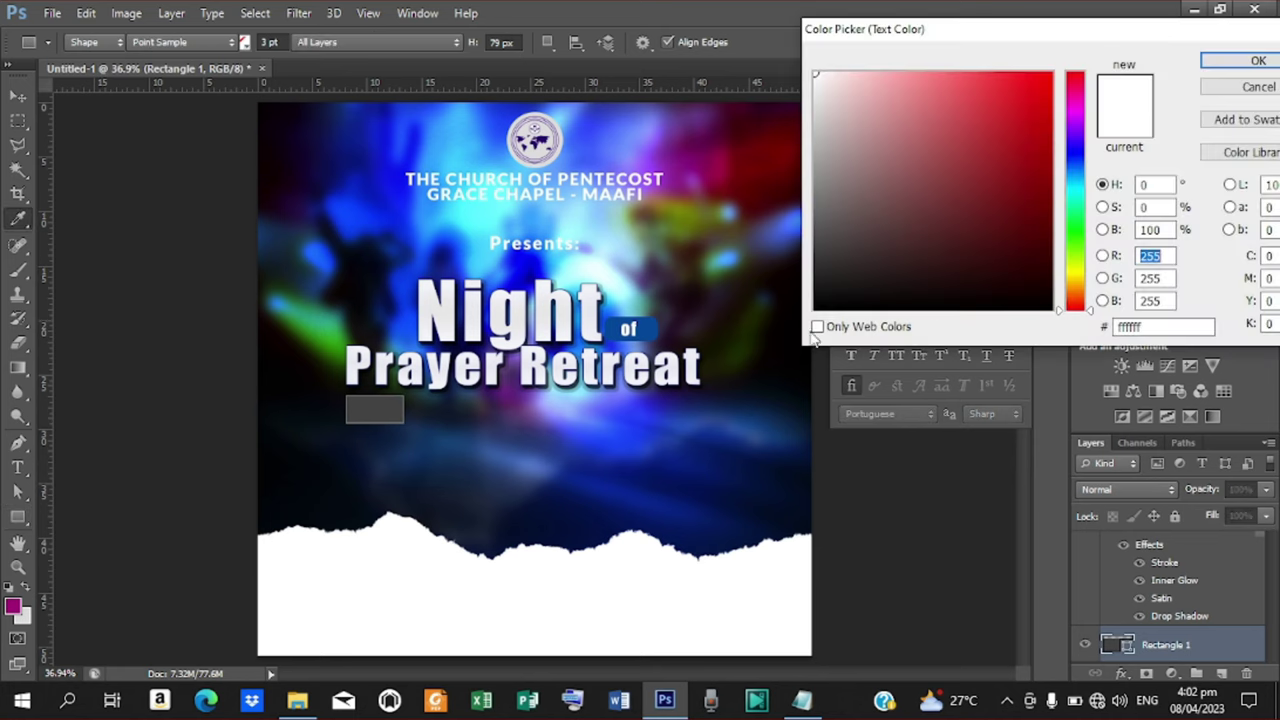
pyautogui.click(656, 322)
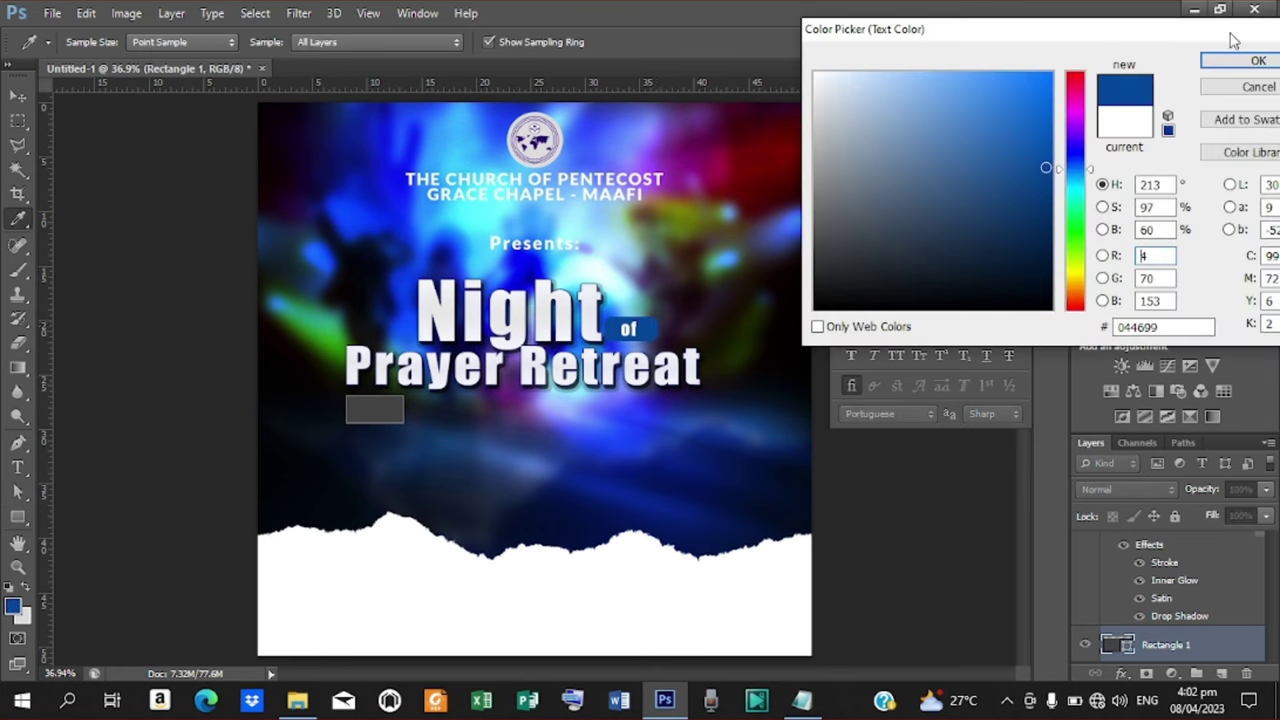
pyautogui.click(1257, 61)
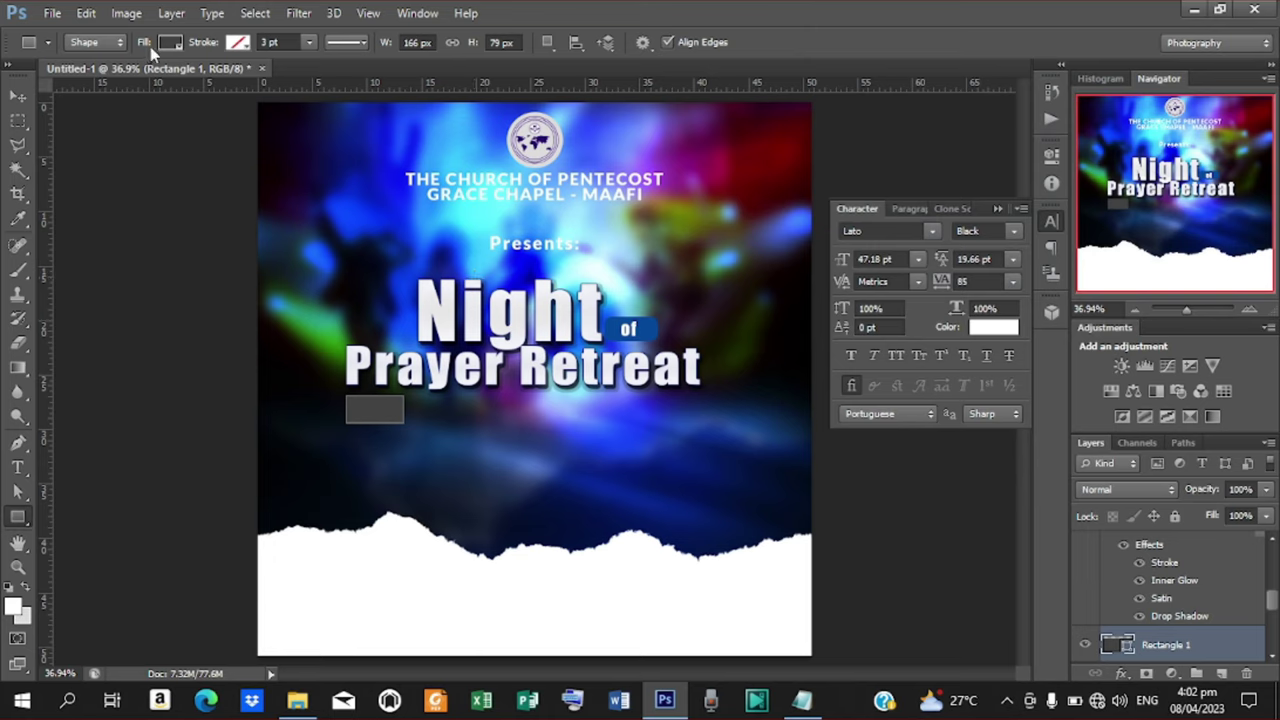
pyautogui.click(174, 43)
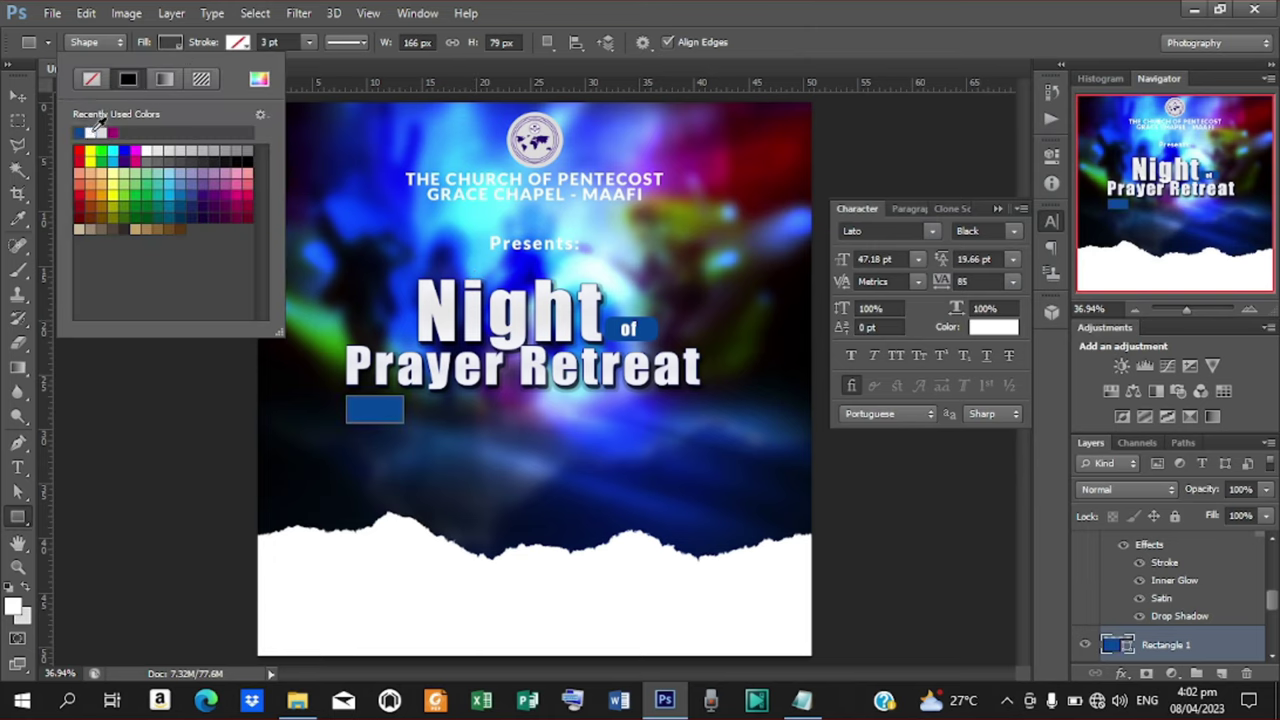
pyautogui.click(17, 95)
# Make the blue rectangle slightly shorter with Free Transform
pyautogui.click(17, 95)
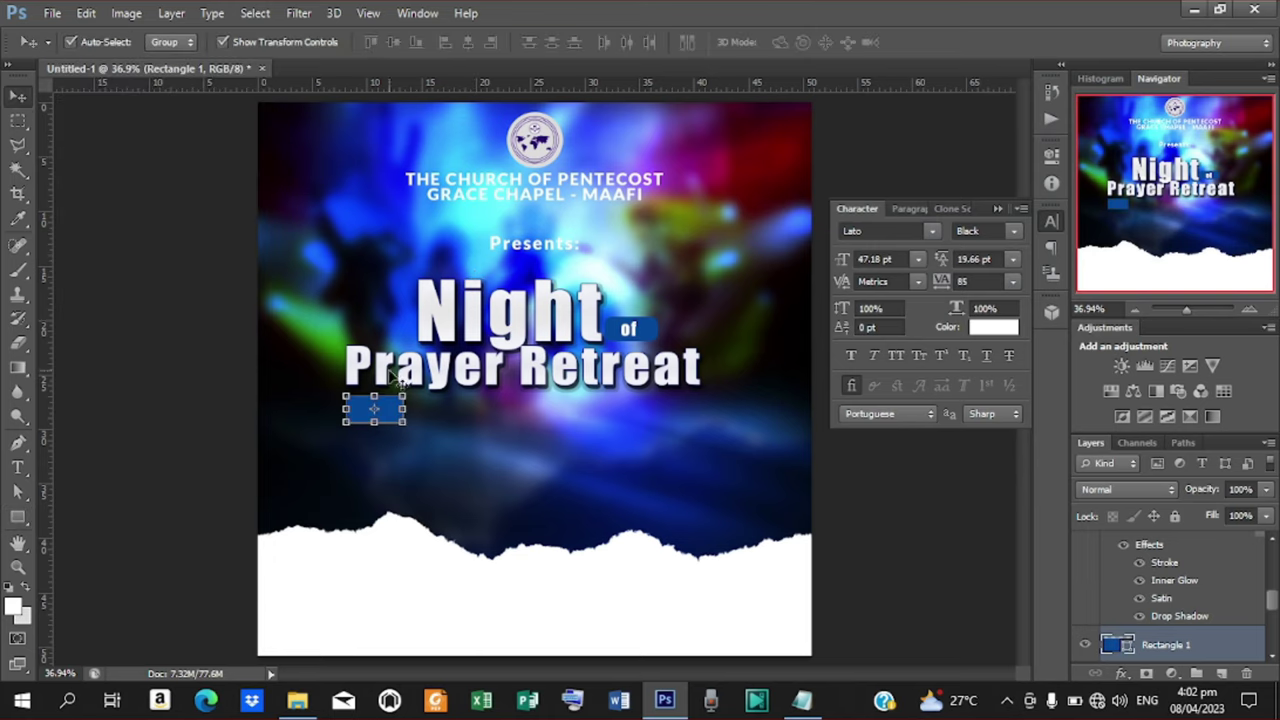
pyautogui.hotkey('ctrl', 't')
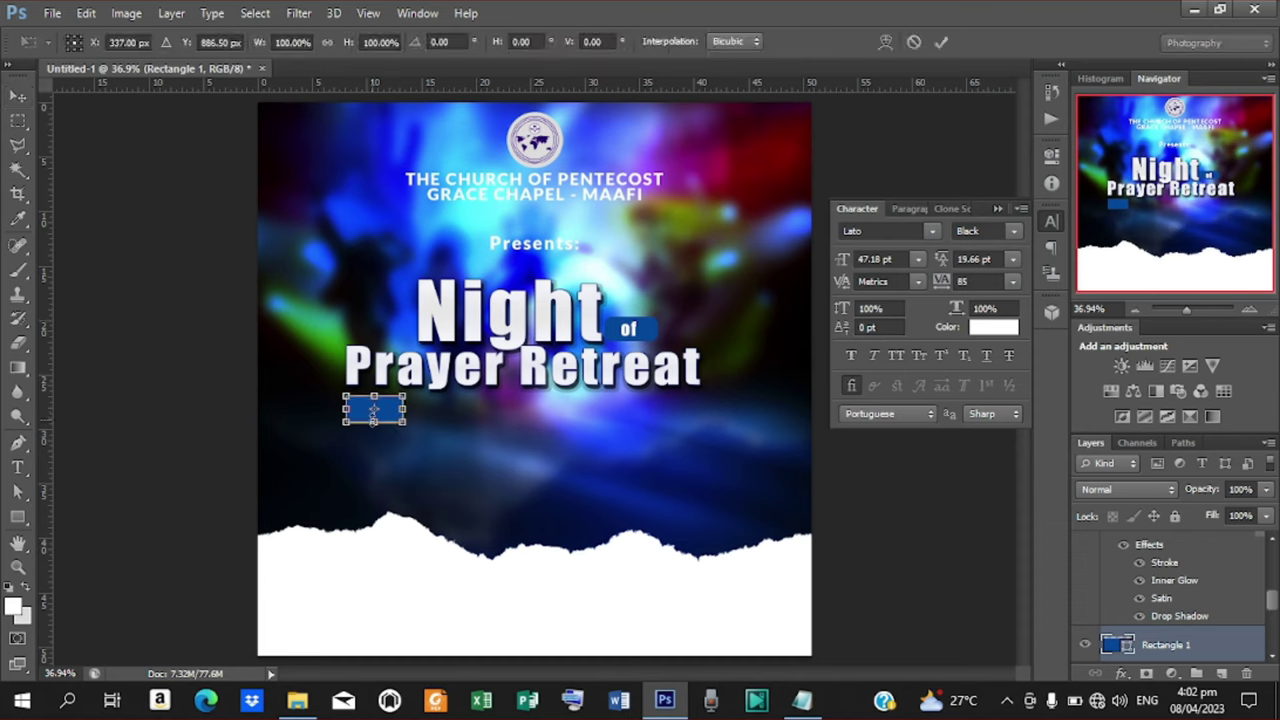
pyautogui.moveTo(373, 421); pyautogui.dragTo(373, 416)
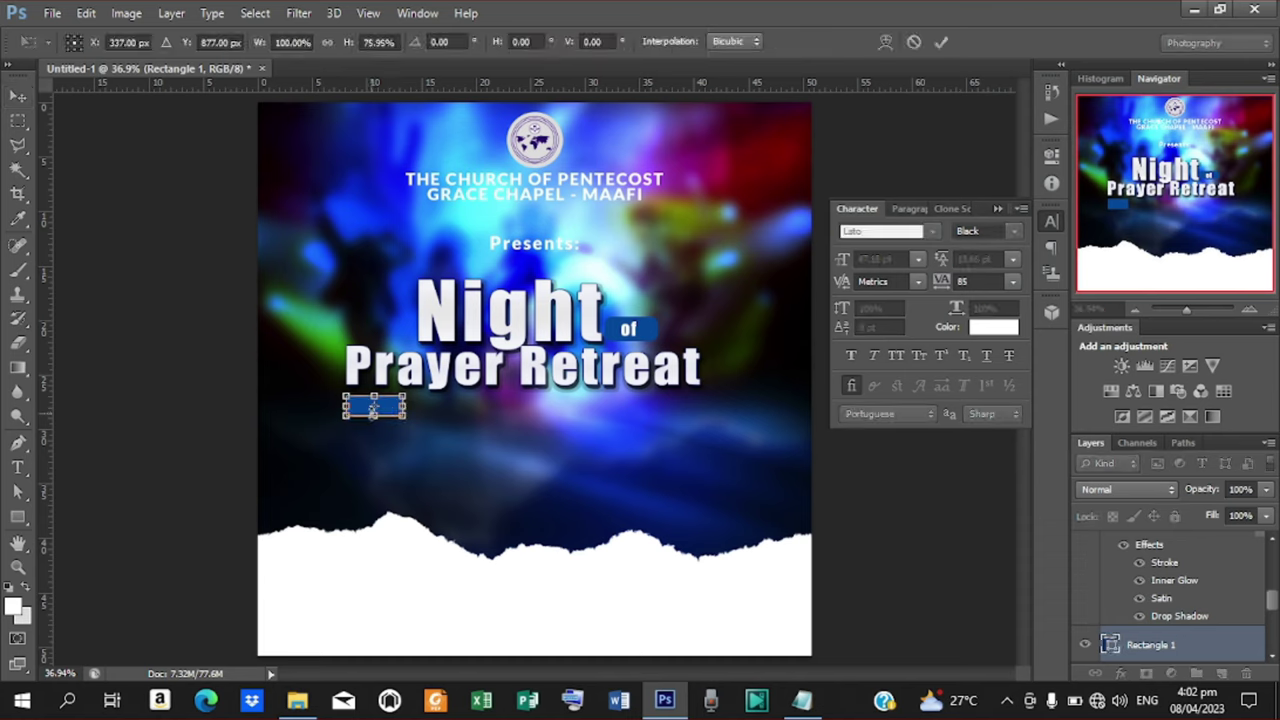
pyautogui.click(941, 42)
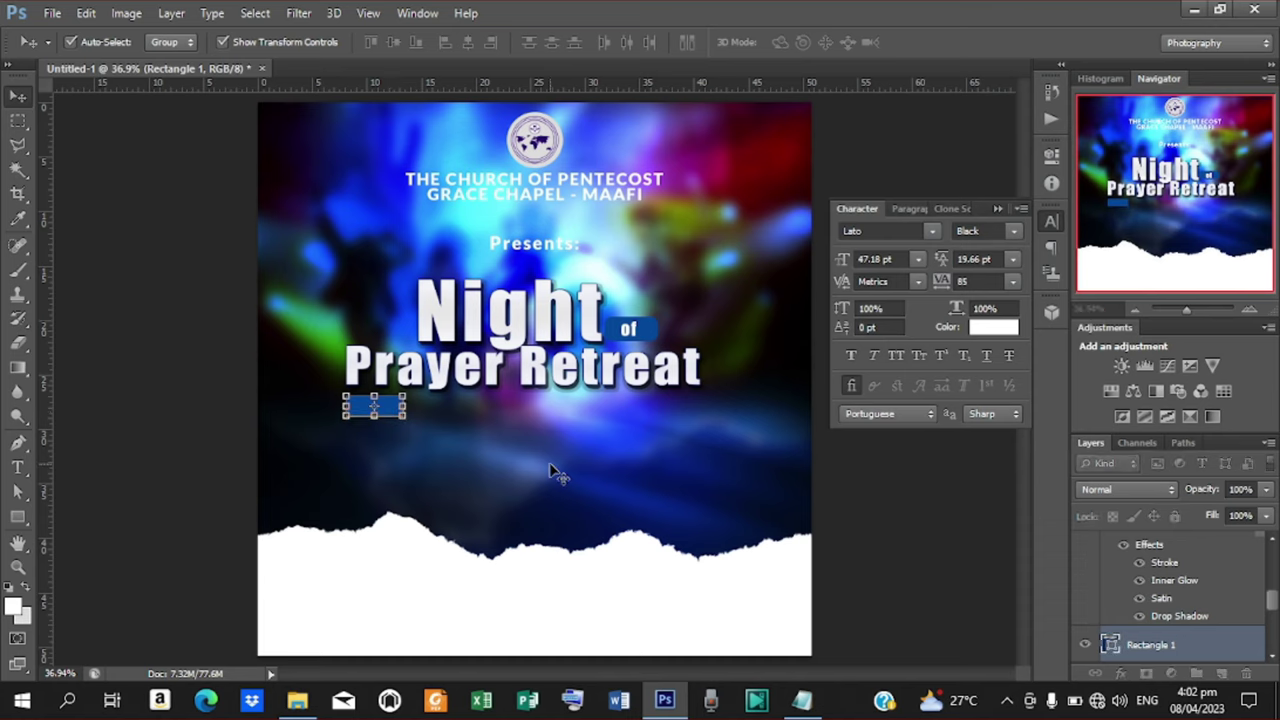
# Add a 'THEME:' text layer below the title and size it to 35.18 pt
pyautogui.click(802, 700)
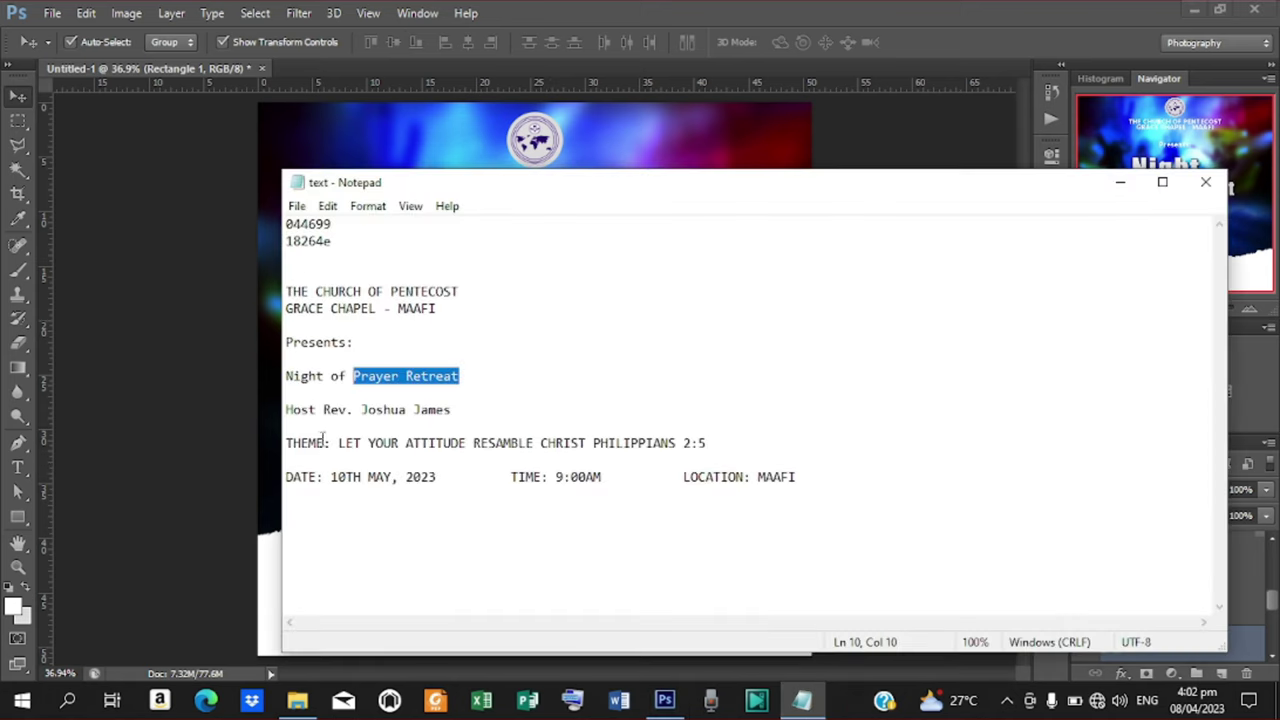
pyautogui.moveTo(329, 443); pyautogui.dragTo(260, 446)
pyautogui.hotkey('ctrl', 'c')
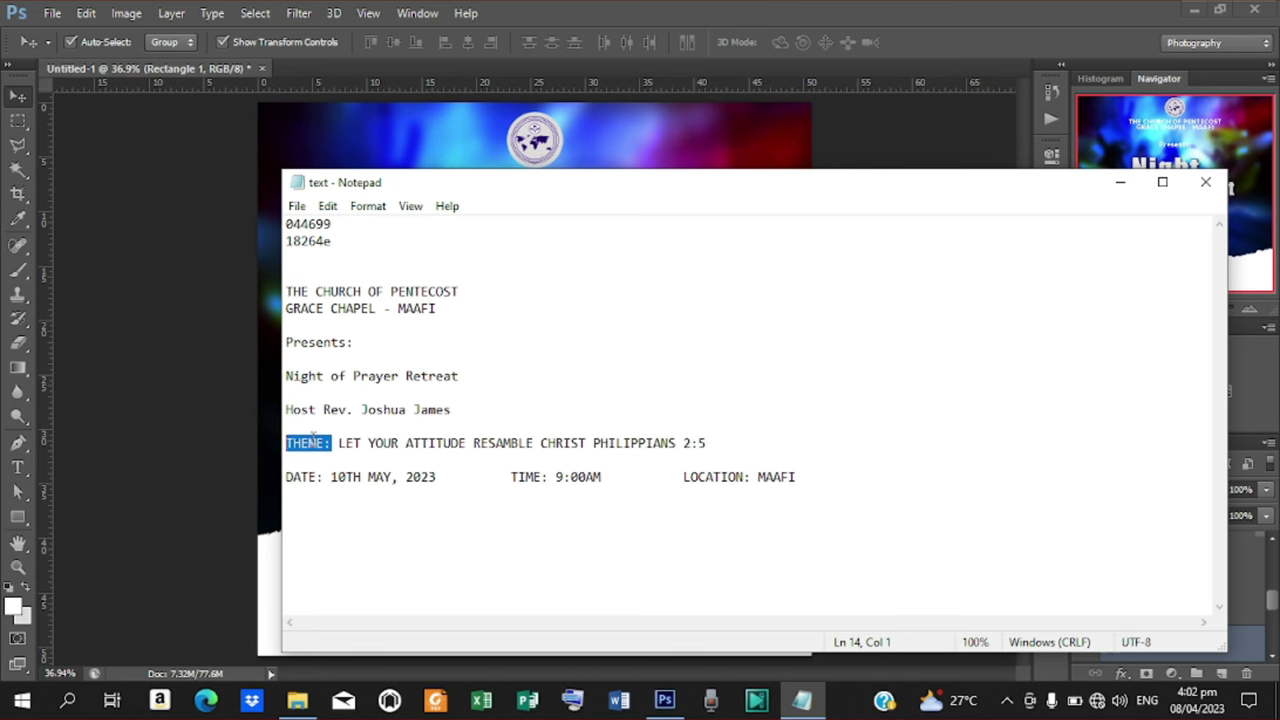
pyautogui.click(1120, 182)
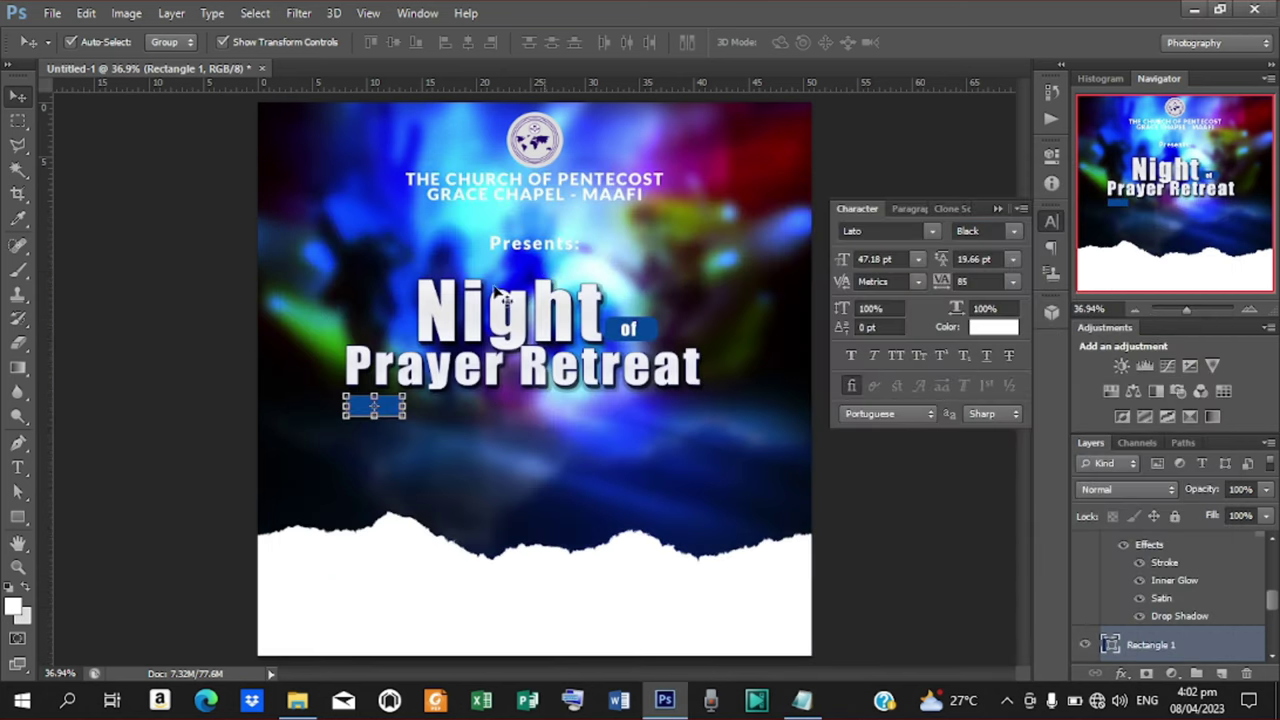
pyautogui.press('t')
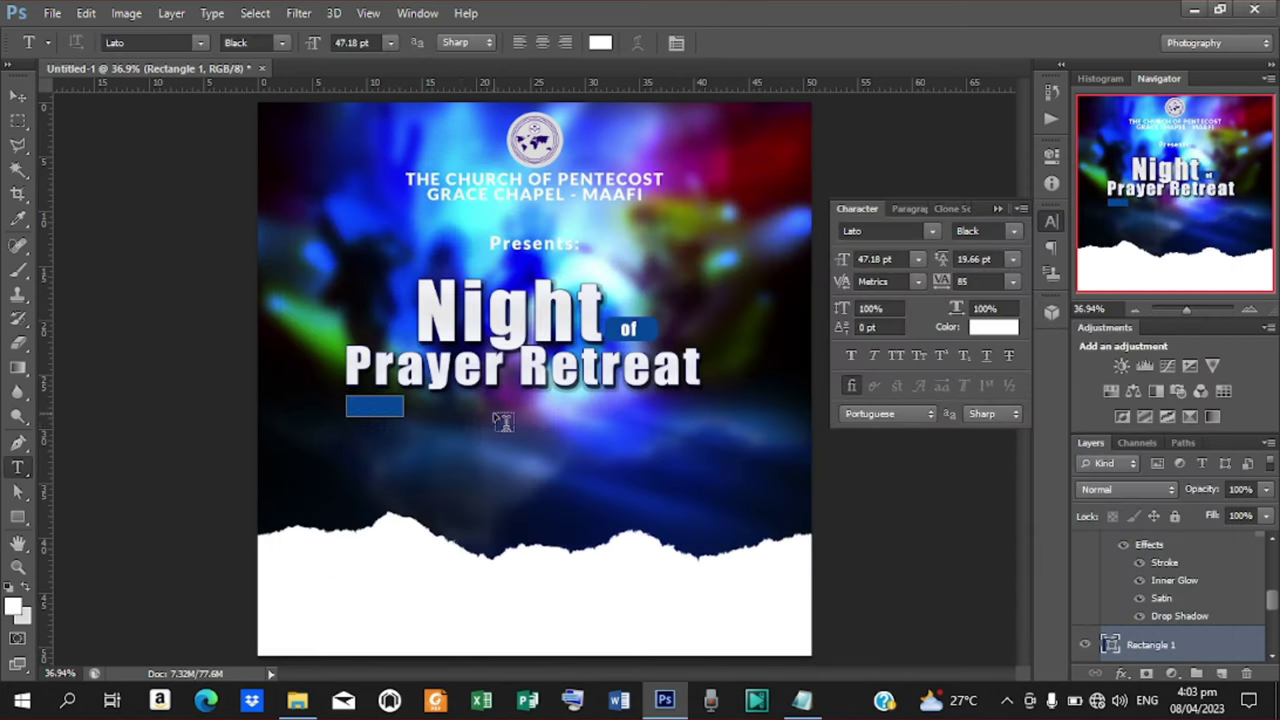
pyautogui.click(460, 420)
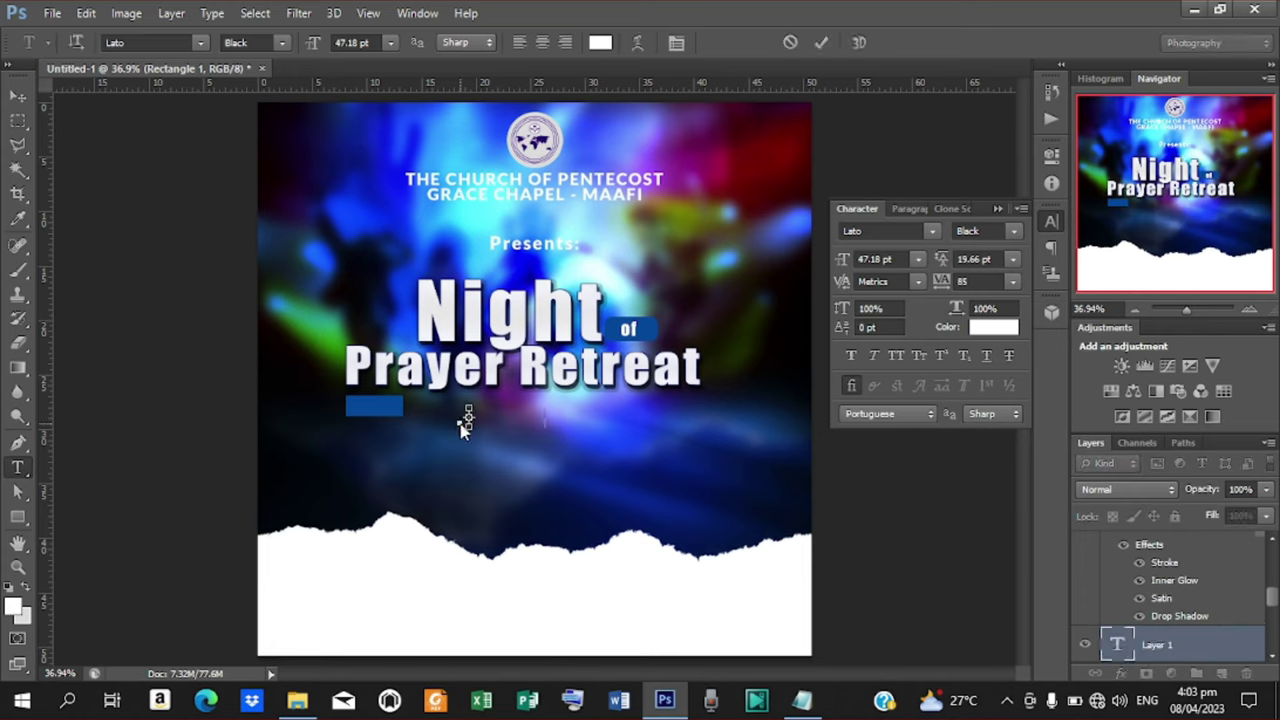
pyautogui.hotkey('ctrl', 'v')
pyautogui.click(822, 43)
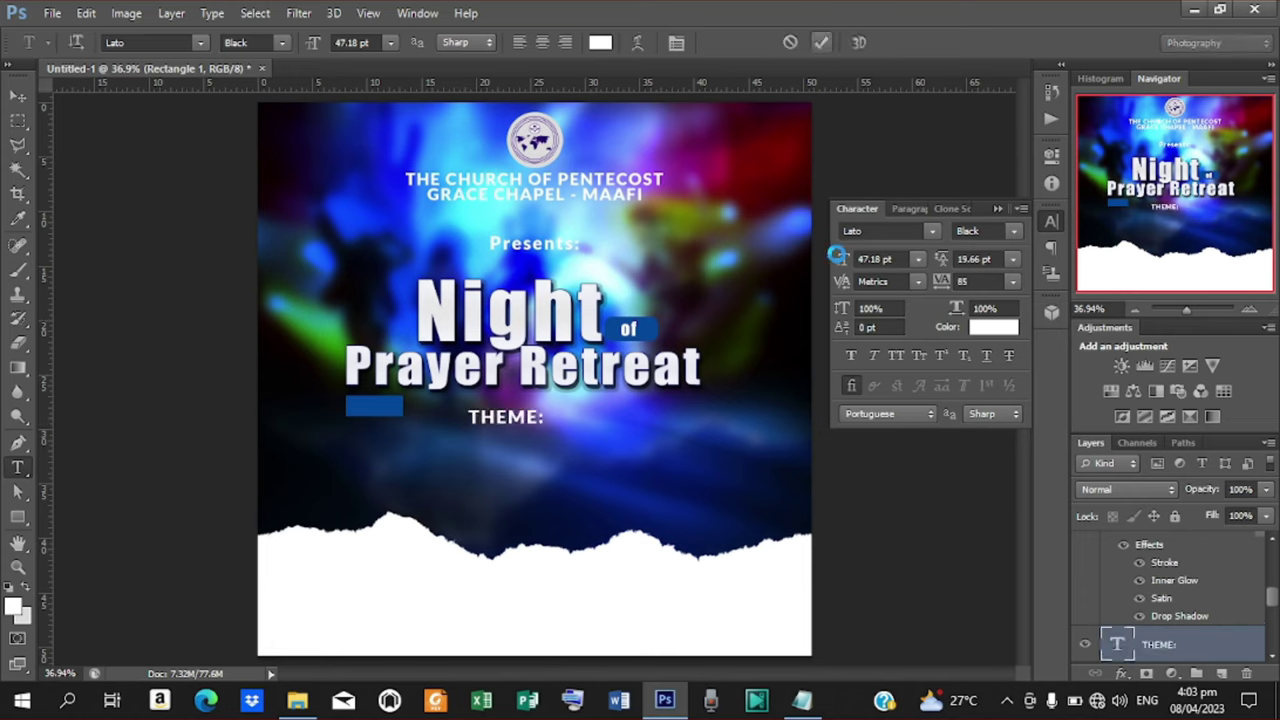
pyautogui.moveTo(847, 262); pyautogui.dragTo(836, 262)
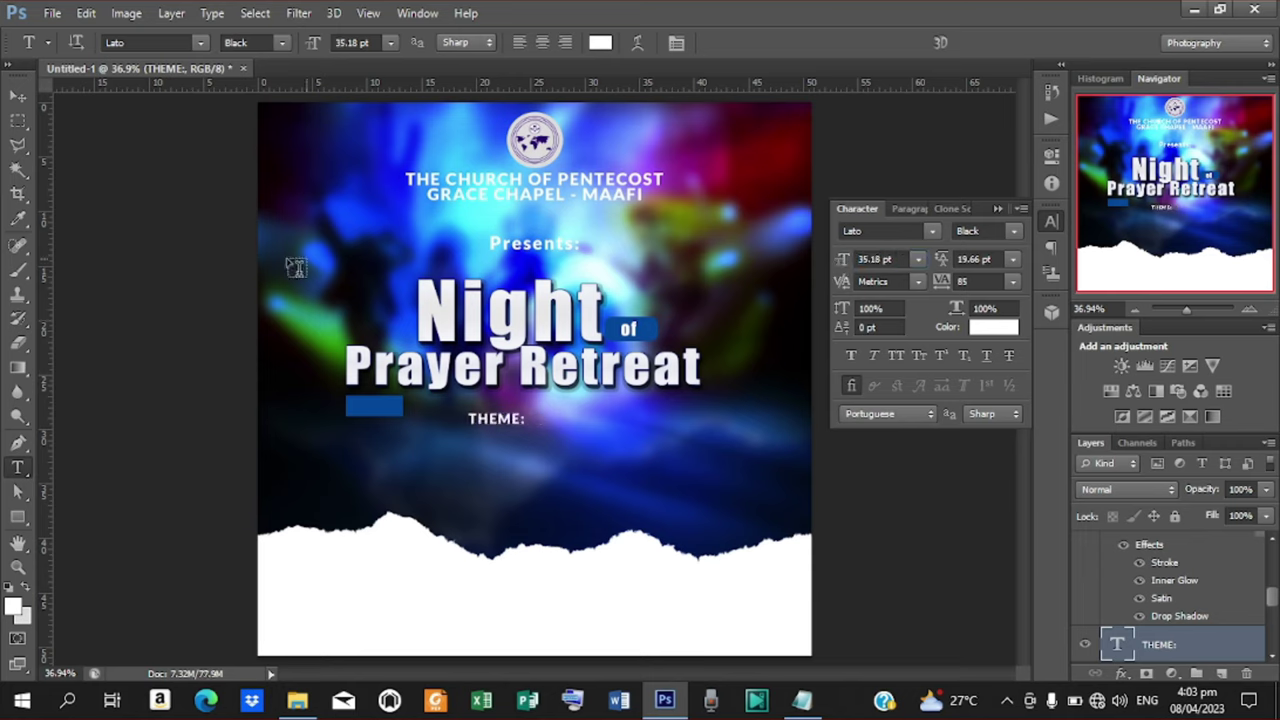
pyautogui.click(16, 97)
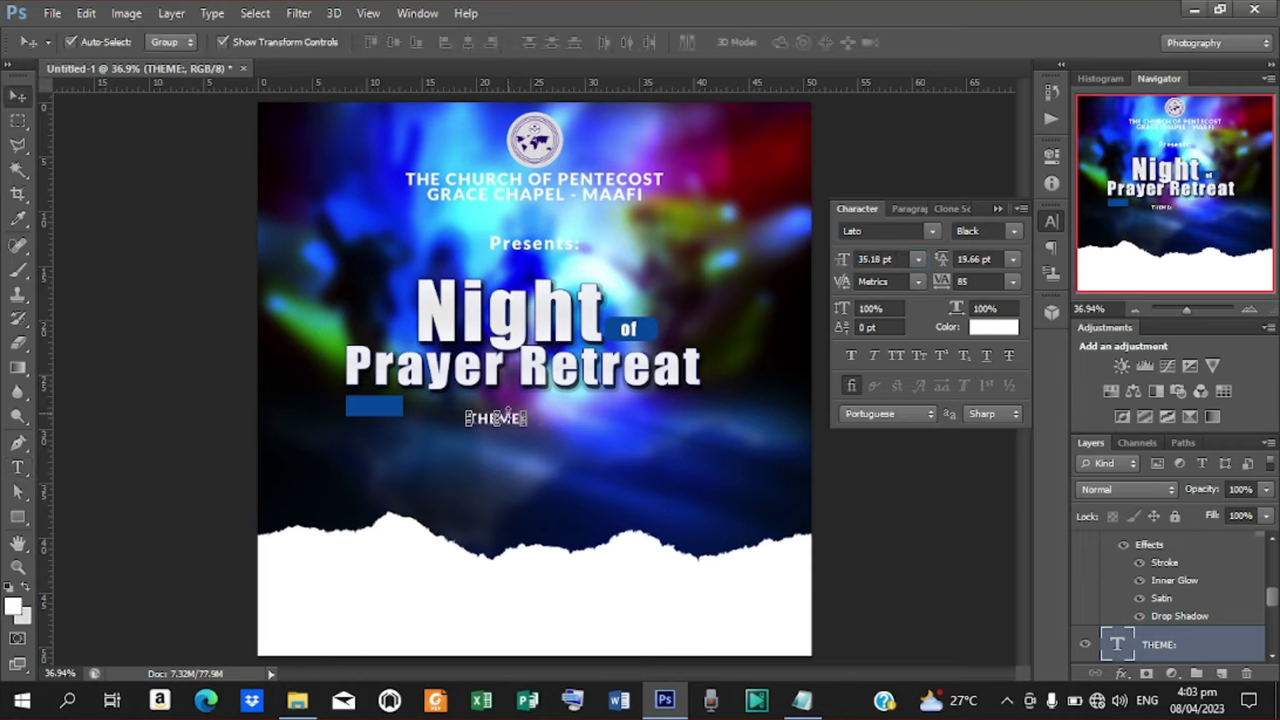
# Move THEME: onto the blue bar and narrow it to fit
pyautogui.moveTo(513, 420); pyautogui.dragTo(399, 406)
pyautogui.hotkey('ctrl', 't')
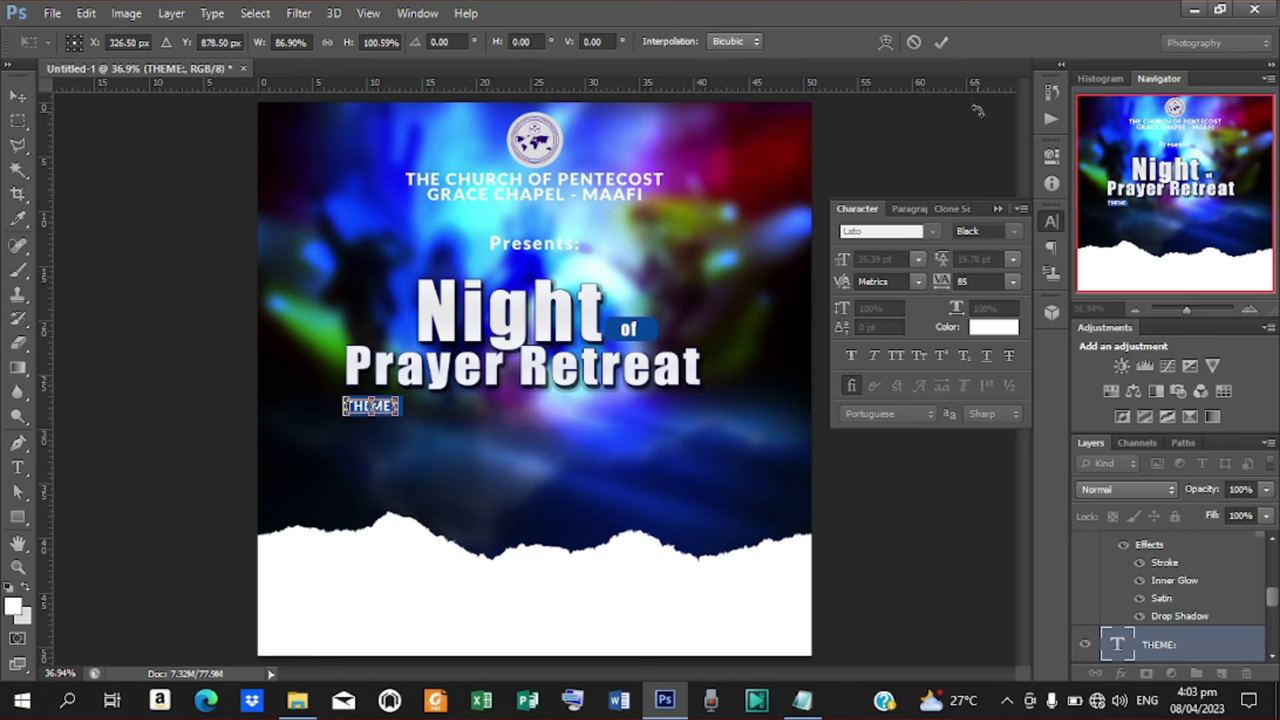
pyautogui.click(940, 42)
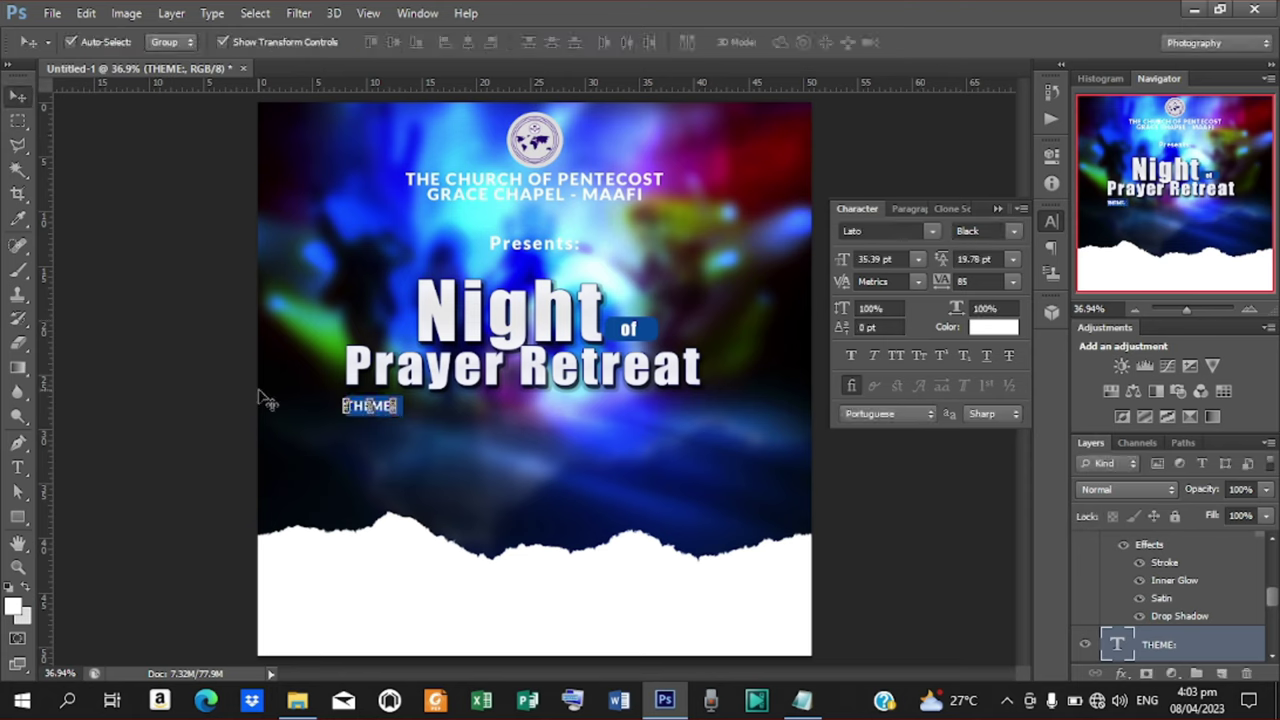
pyautogui.click(223, 42)
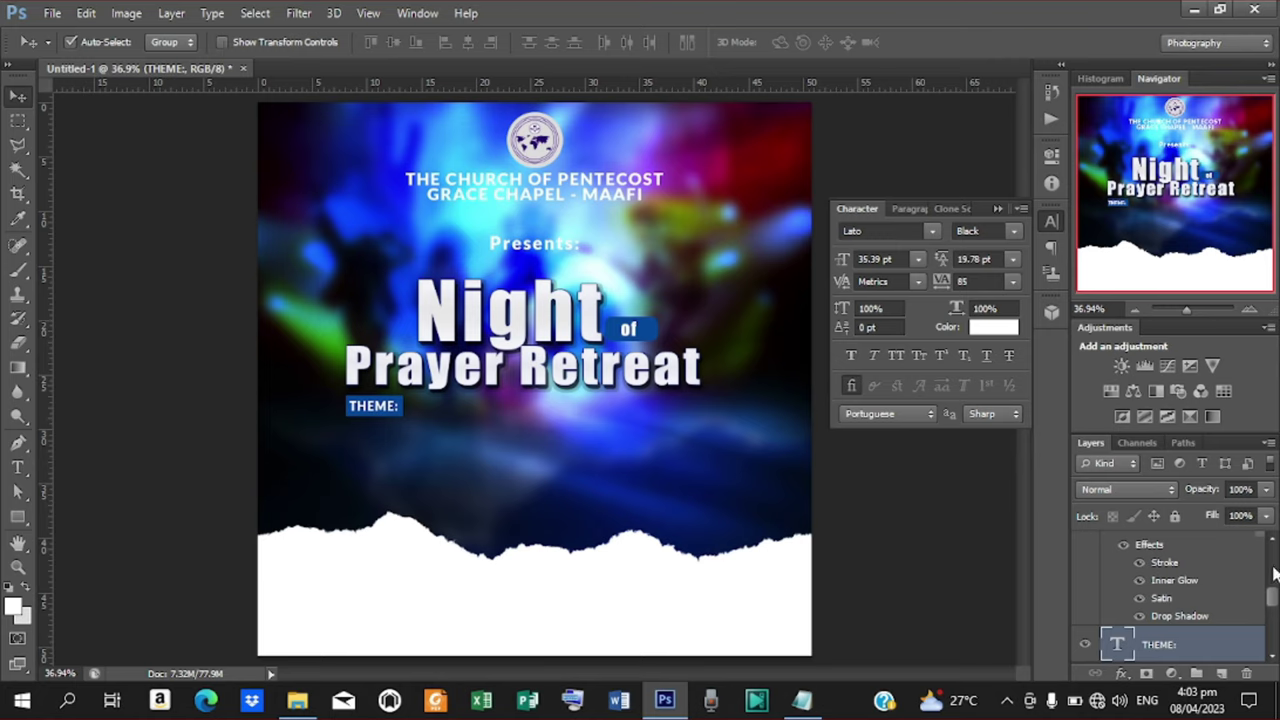
# Centre THEME: horizontally on the blue Rectangle 1 bar
pyautogui.moveTo(1275, 606); pyautogui.dragTo(1275, 616)
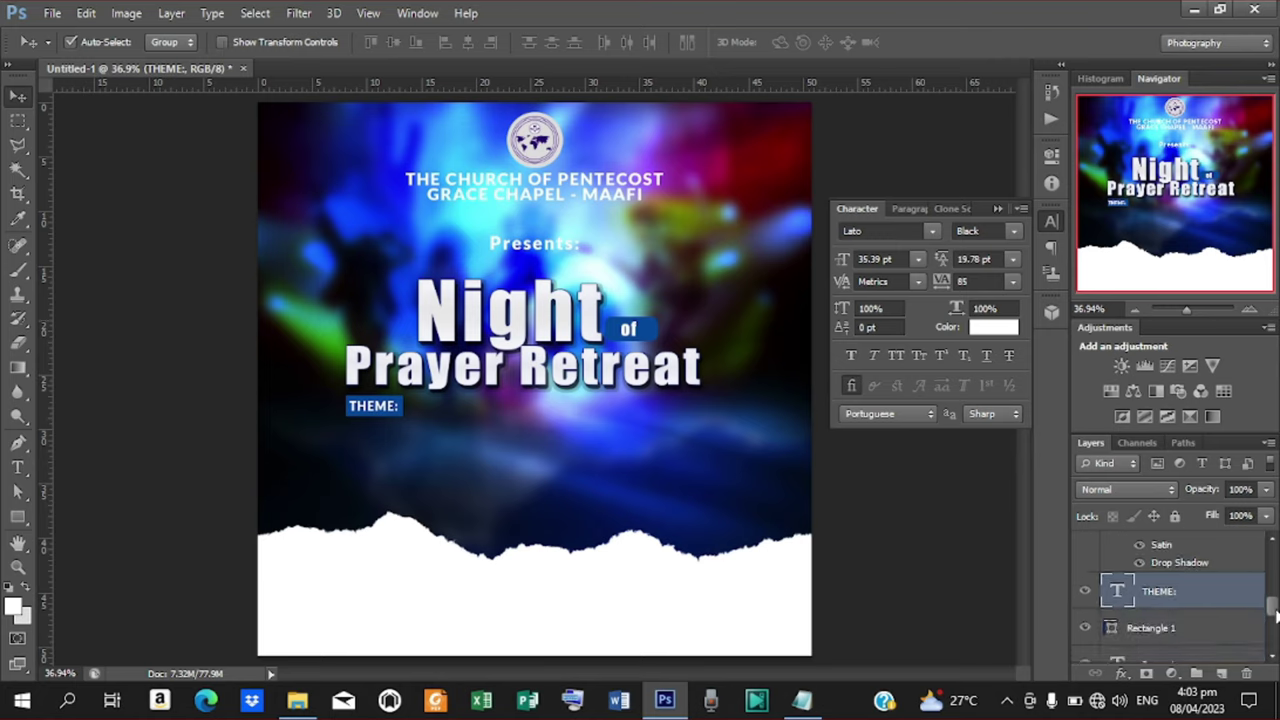
pyautogui.keyDown('shift'); pyautogui.click(1153, 630); pyautogui.keyUp('shift')
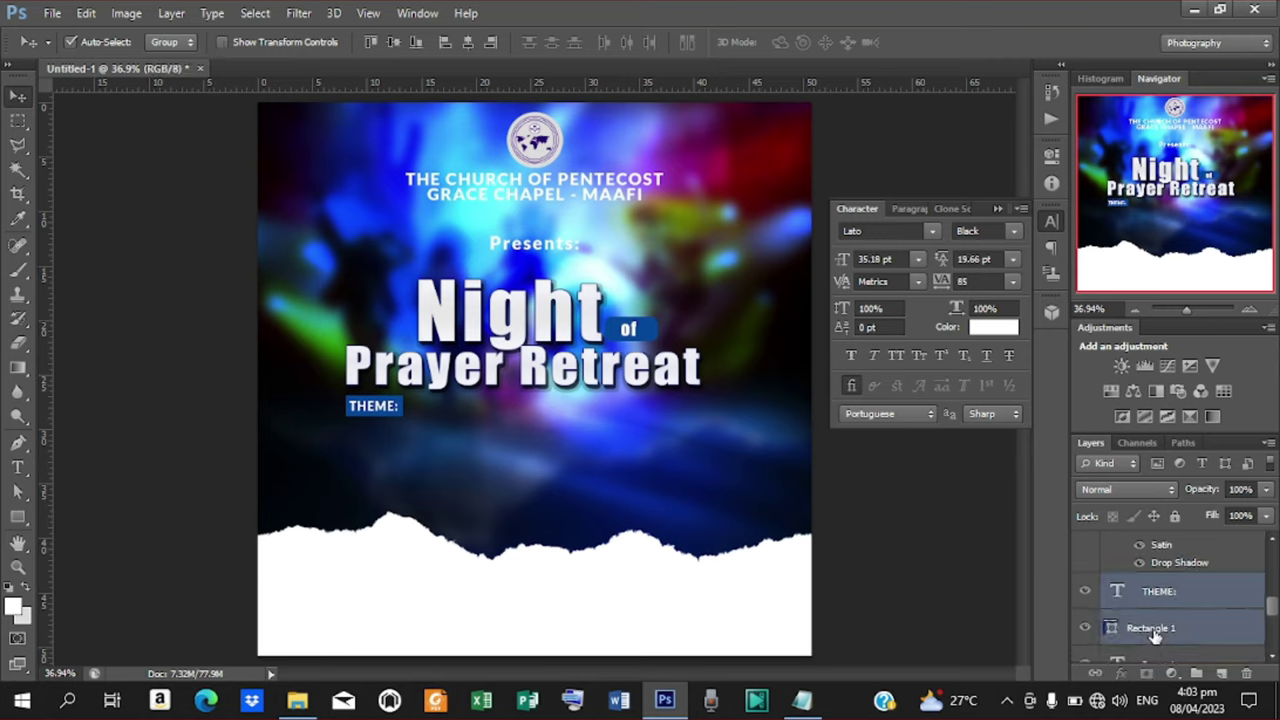
pyautogui.click(467, 42)
# Centre THEME: vertically on the bar, then add the text 'LET YOUR ATTITUDE RESAMBLE CHRIST'
pyautogui.click(393, 42)
pyautogui.press('t')
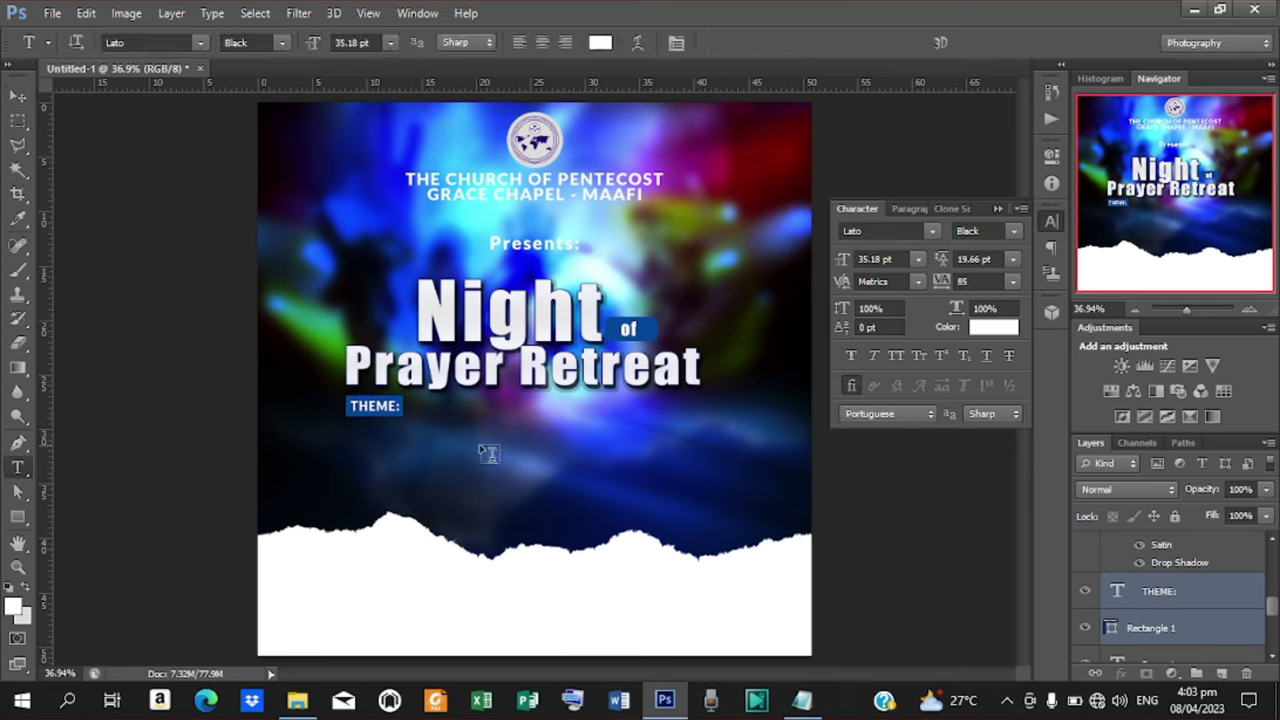
pyautogui.click(440, 440)
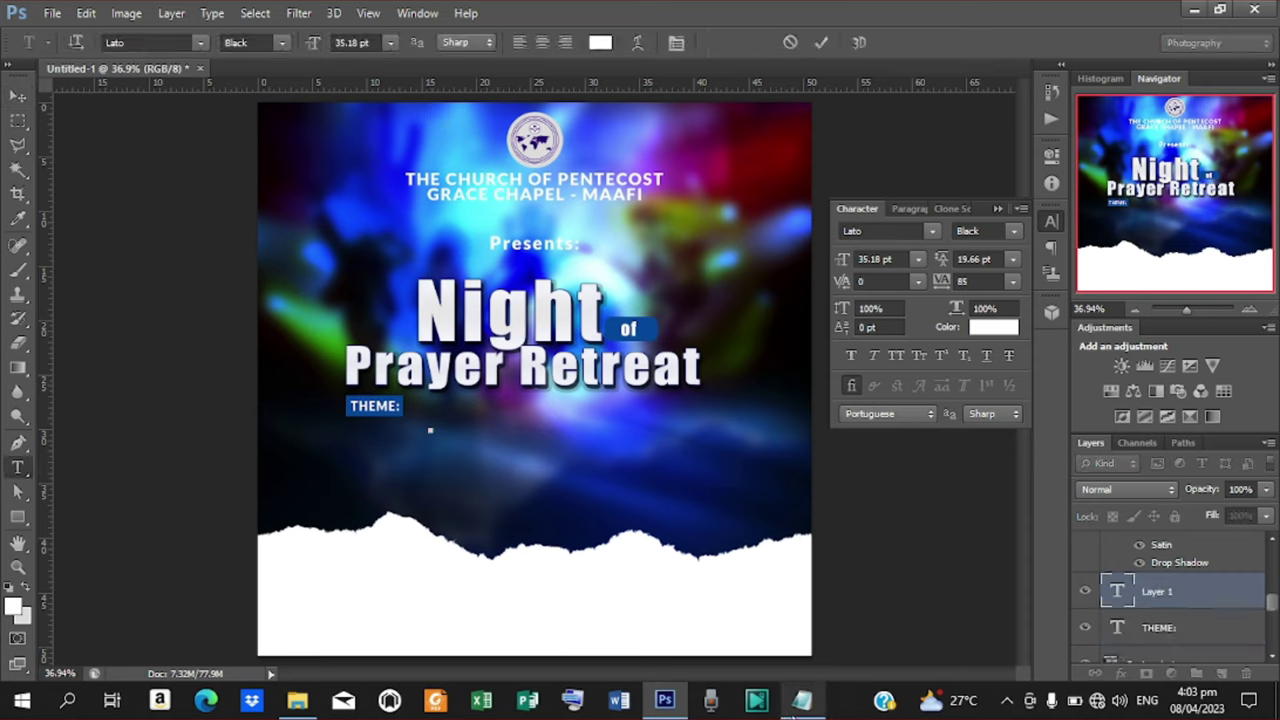
pyautogui.click(800, 700)
pyautogui.moveTo(340, 443); pyautogui.dragTo(590, 447)
pyautogui.hotkey('ctrl', 'c')
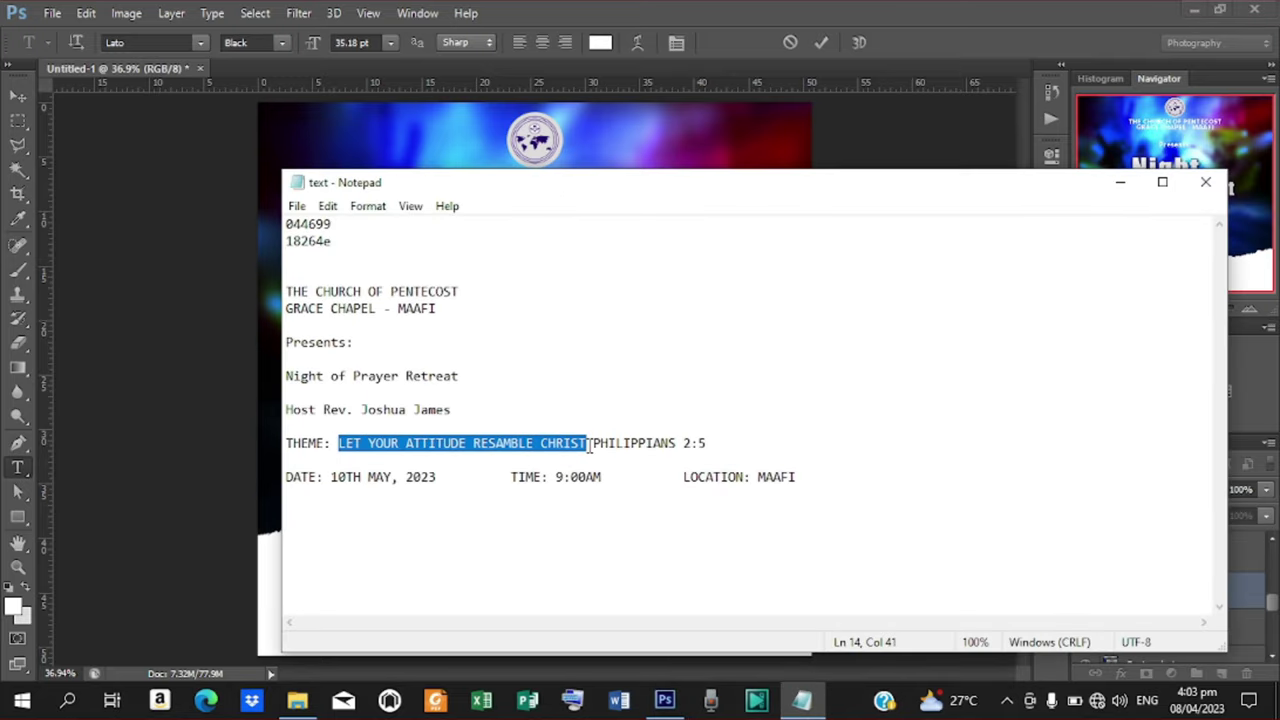
pyautogui.click(1120, 182)
pyautogui.hotkey('ctrl', 'v')
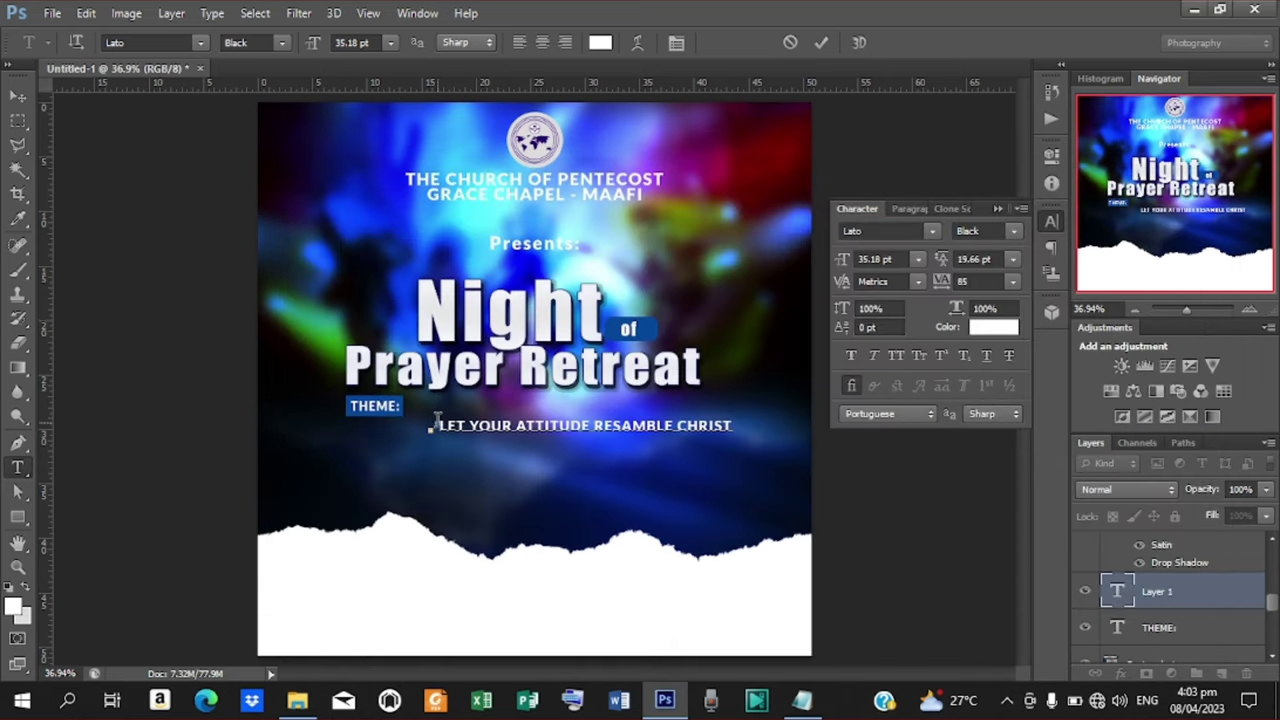
pyautogui.click(820, 48)
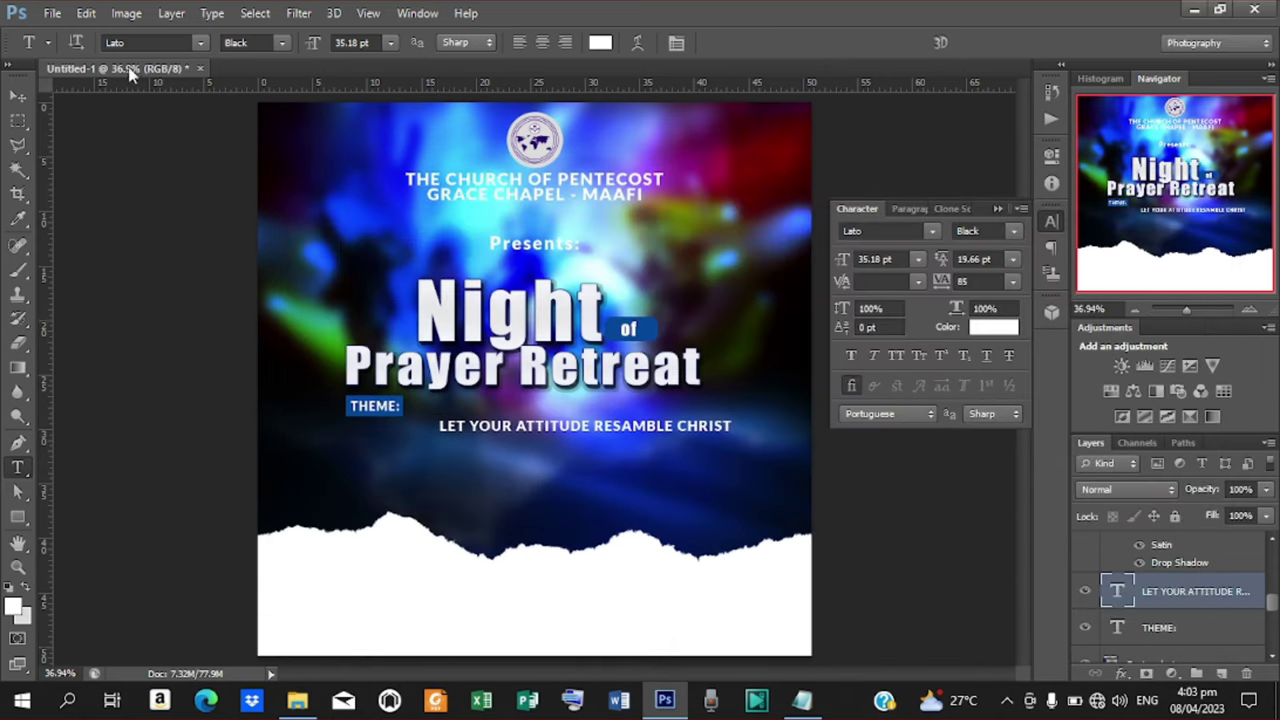
# Move the theme line beside THEME: and set its tracking to 50
pyautogui.press('v')
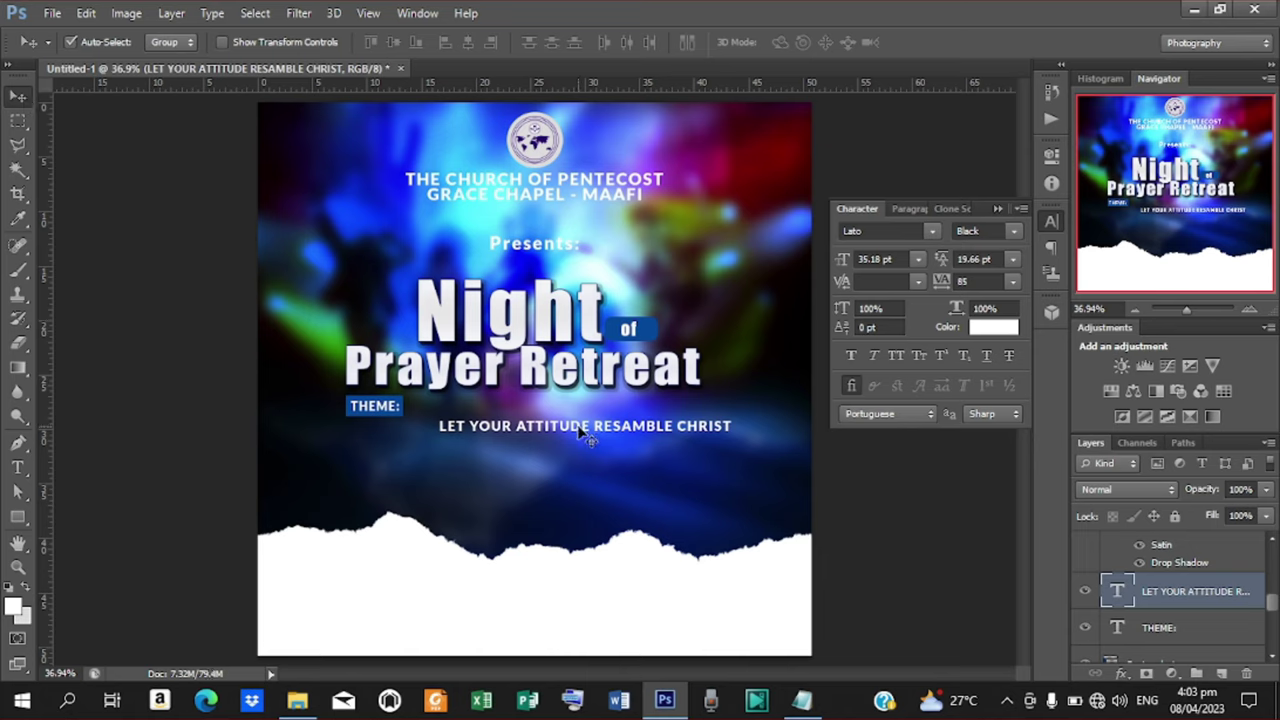
pyautogui.moveTo(580, 433); pyautogui.dragTo(546, 413)
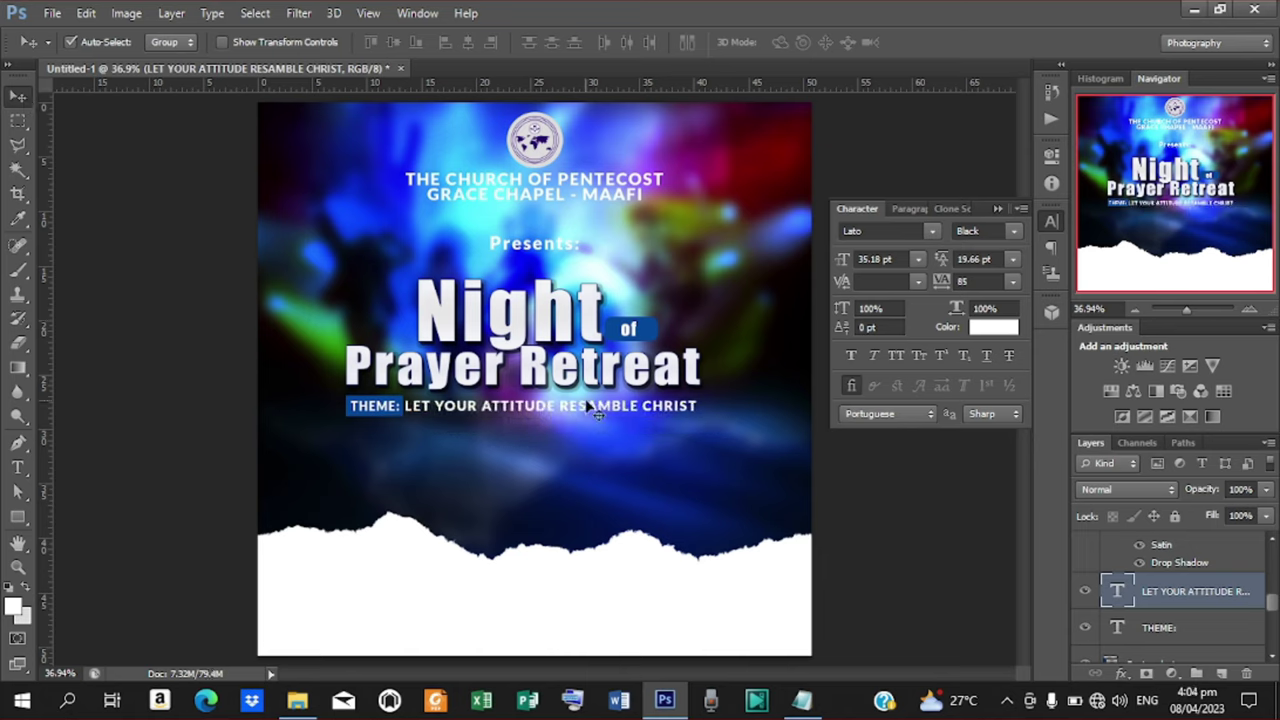
pyautogui.click(227, 41)
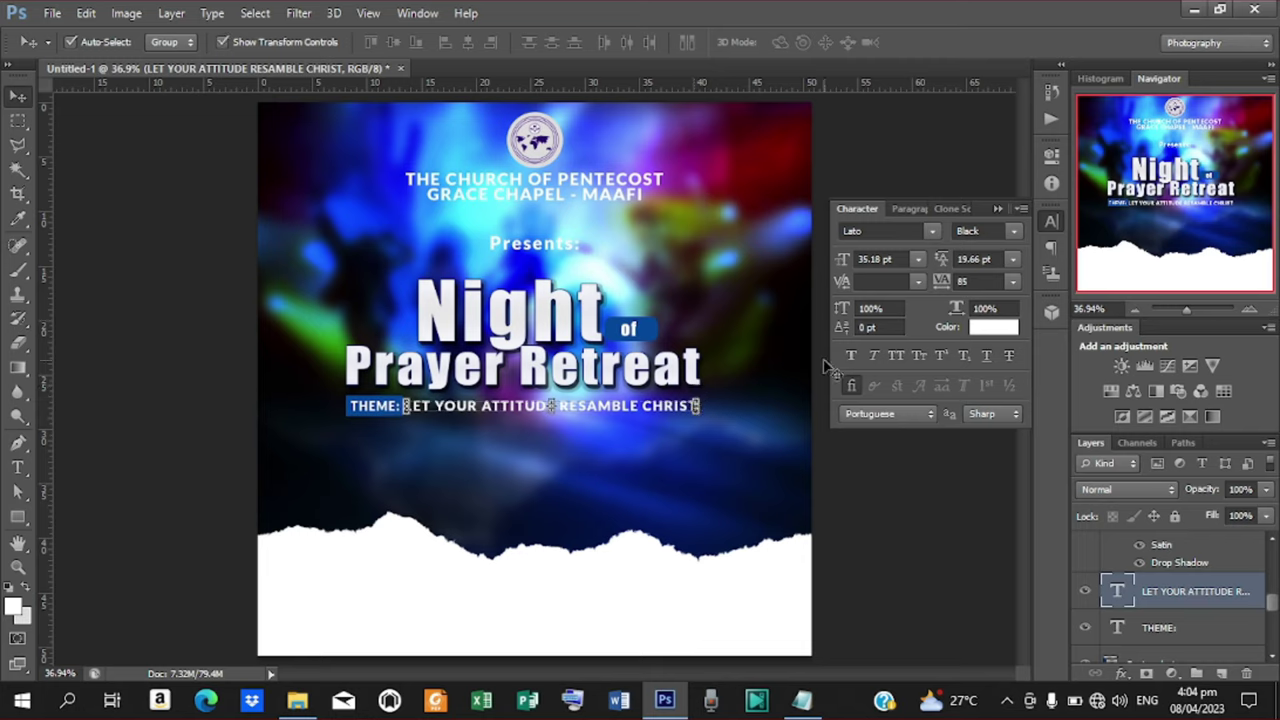
pyautogui.click(965, 282)
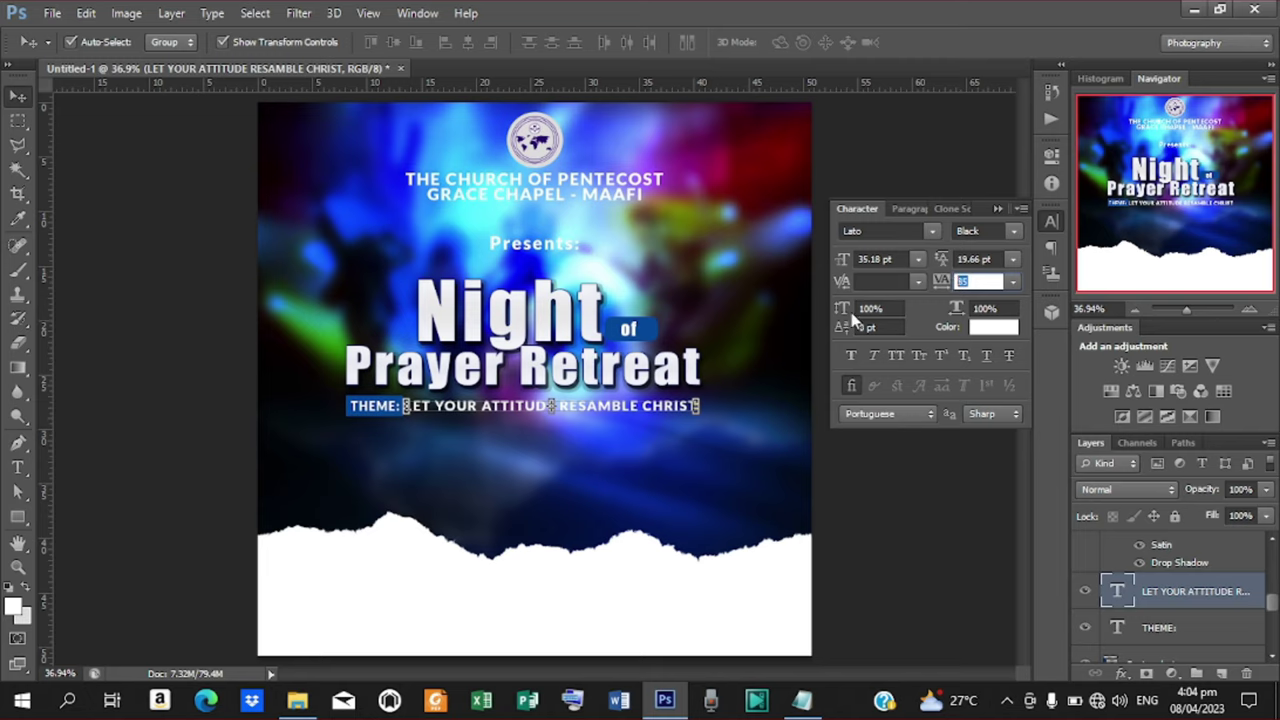
pyautogui.write('6')
pyautogui.press('BackSpace')
pyautogui.press('Return')
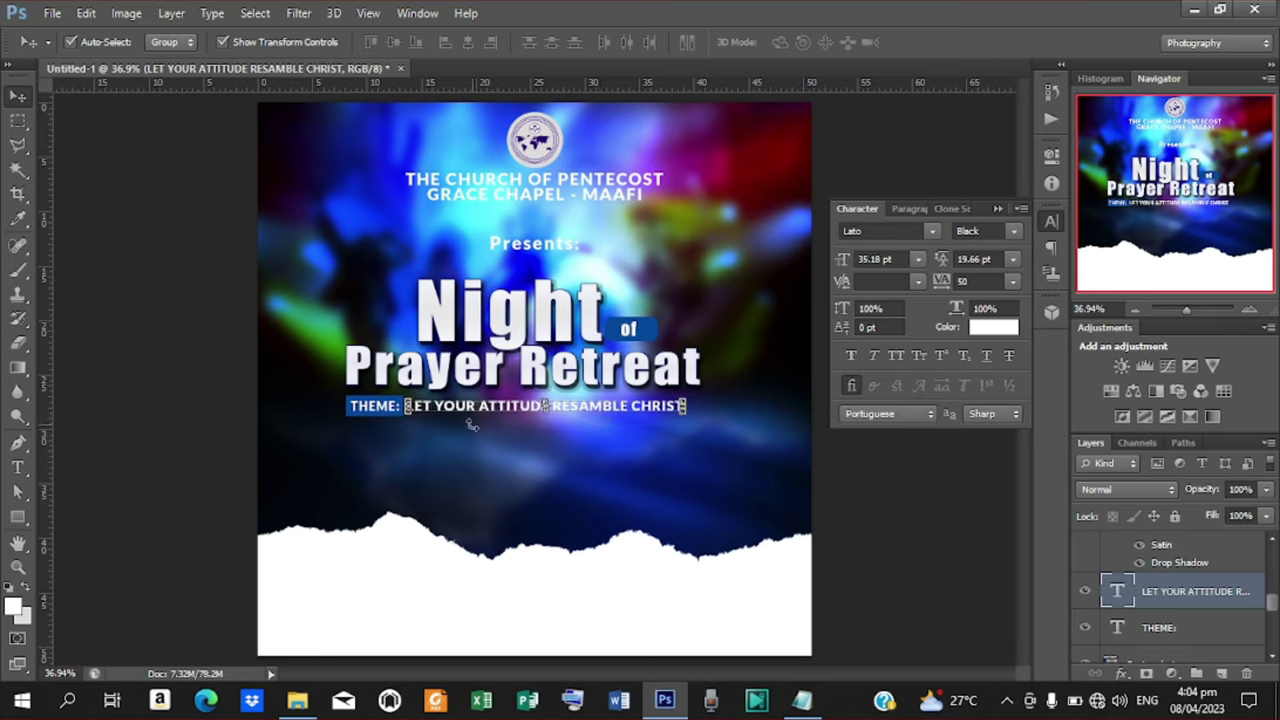
pyautogui.click(1181, 626)
# Place a copy of THEME: after CHRIST and change its text to 'PHILIPPIANS 2:5'
pyautogui.keyDown('shift'); pyautogui.click(1168, 660); pyautogui.keyUp('shift')
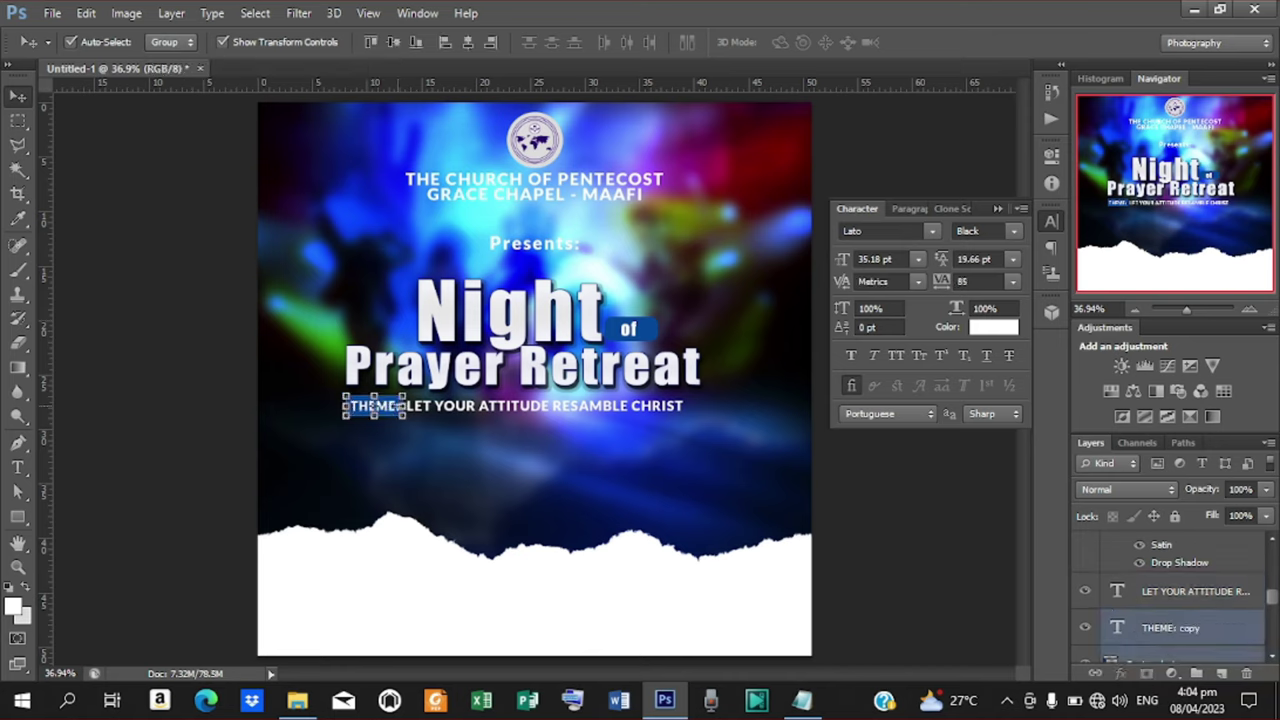
pyautogui.moveTo(392, 408); pyautogui.dragTo(738, 420)
pyautogui.press('Left')
pyautogui.press('Left')
pyautogui.press('Left')
pyautogui.press('Left')
pyautogui.press('Left')
pyautogui.press('Left')
pyautogui.press('Left')
pyautogui.press('Left')
pyautogui.press('Left')
pyautogui.press('Left')
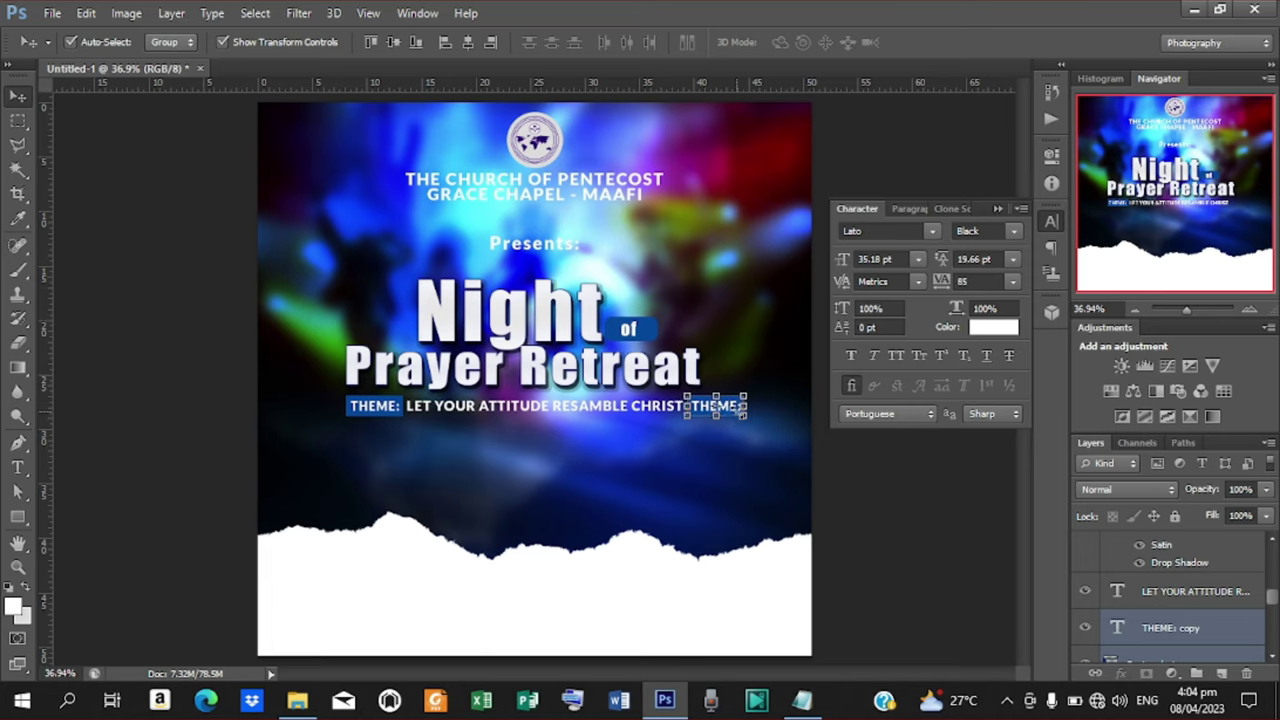
pyautogui.press('t')
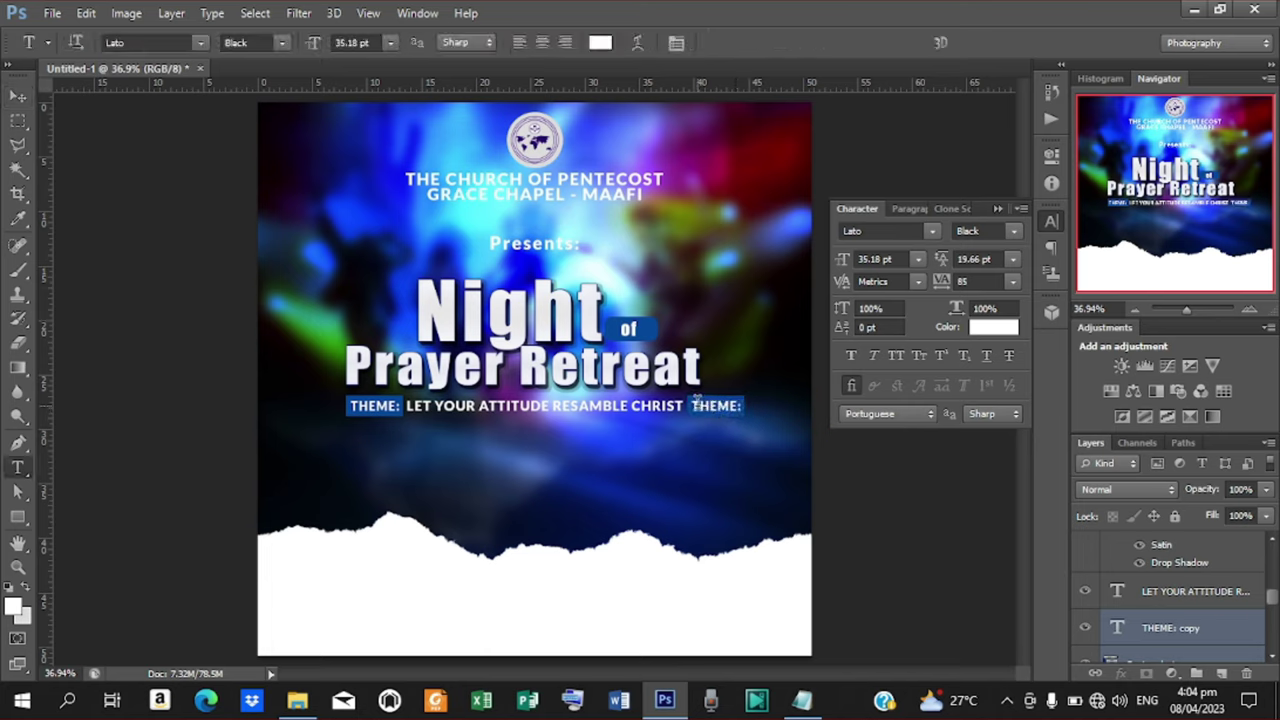
pyautogui.doubleClick(695, 405)
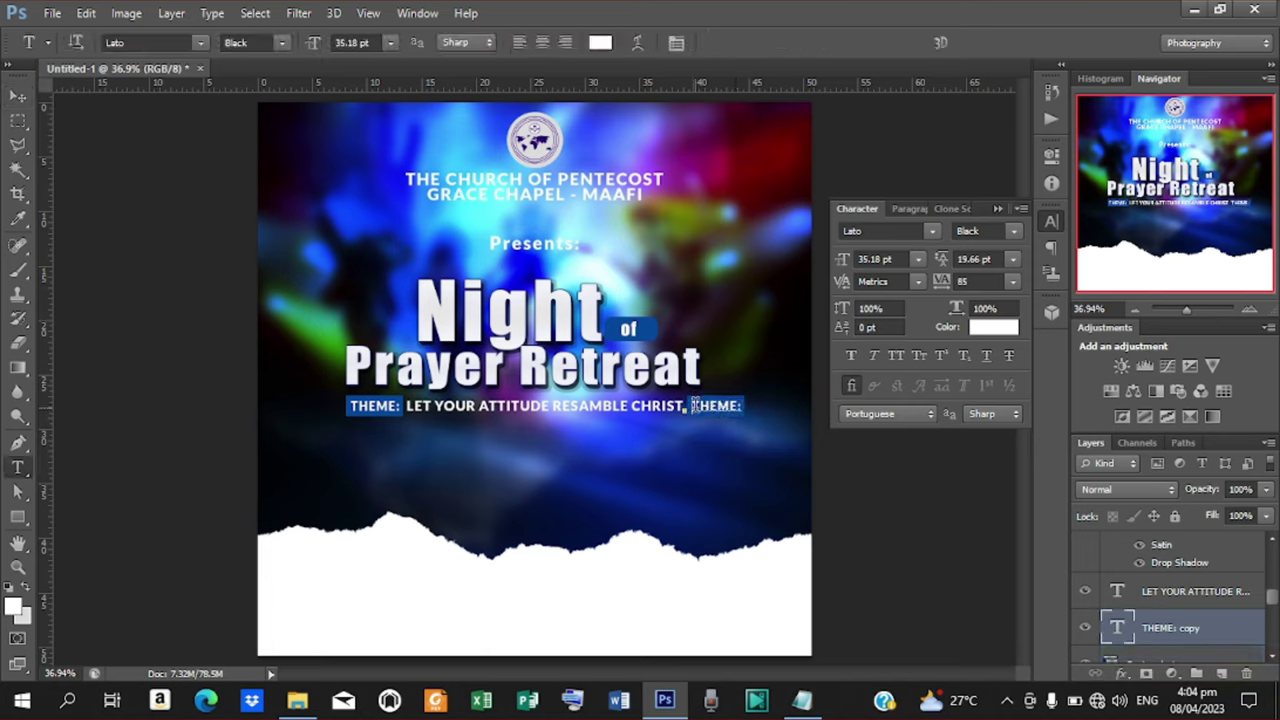
pyautogui.click(800, 702)
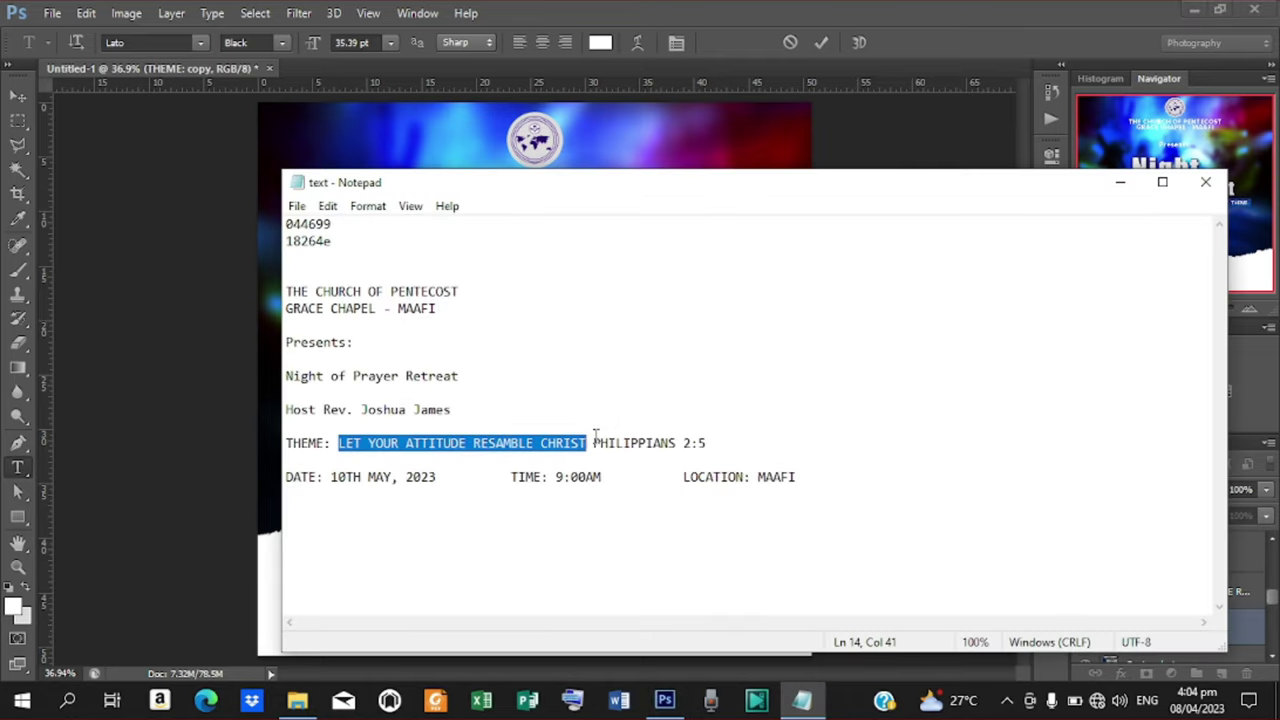
pyautogui.moveTo(595, 440); pyautogui.dragTo(737, 440)
pyautogui.hotkey('ctrl', 'c')
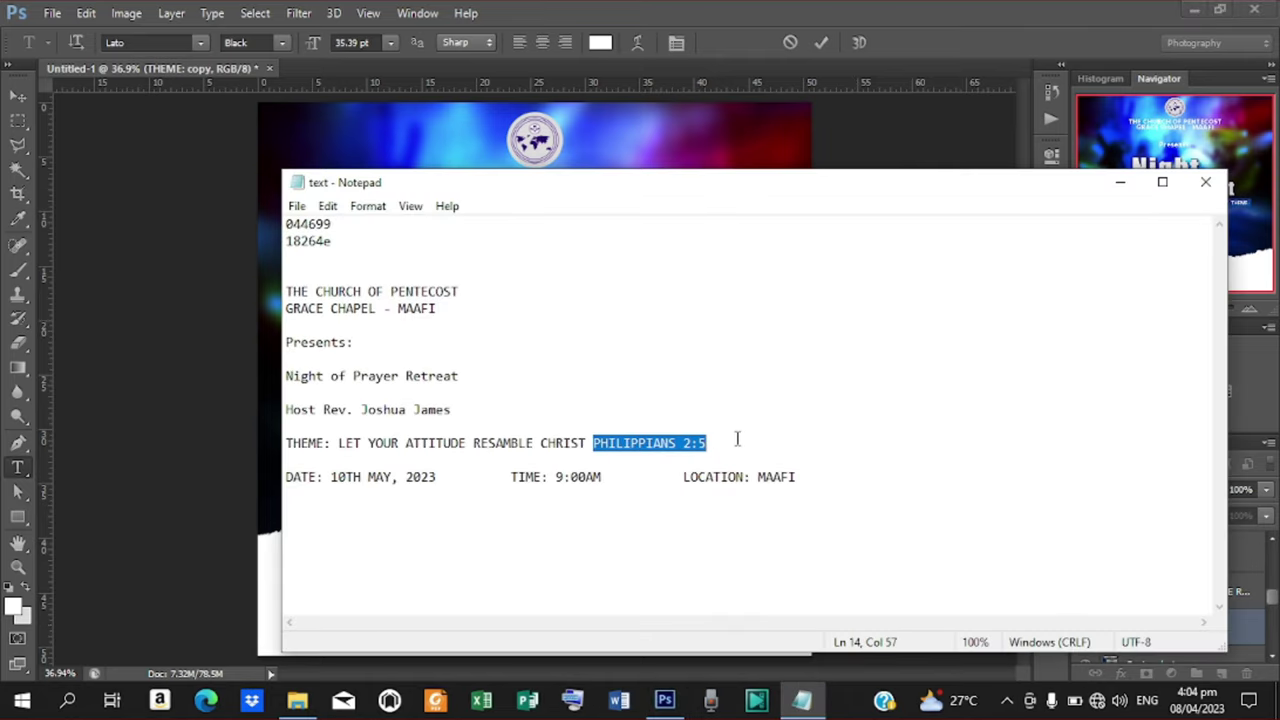
pyautogui.click(1120, 182)
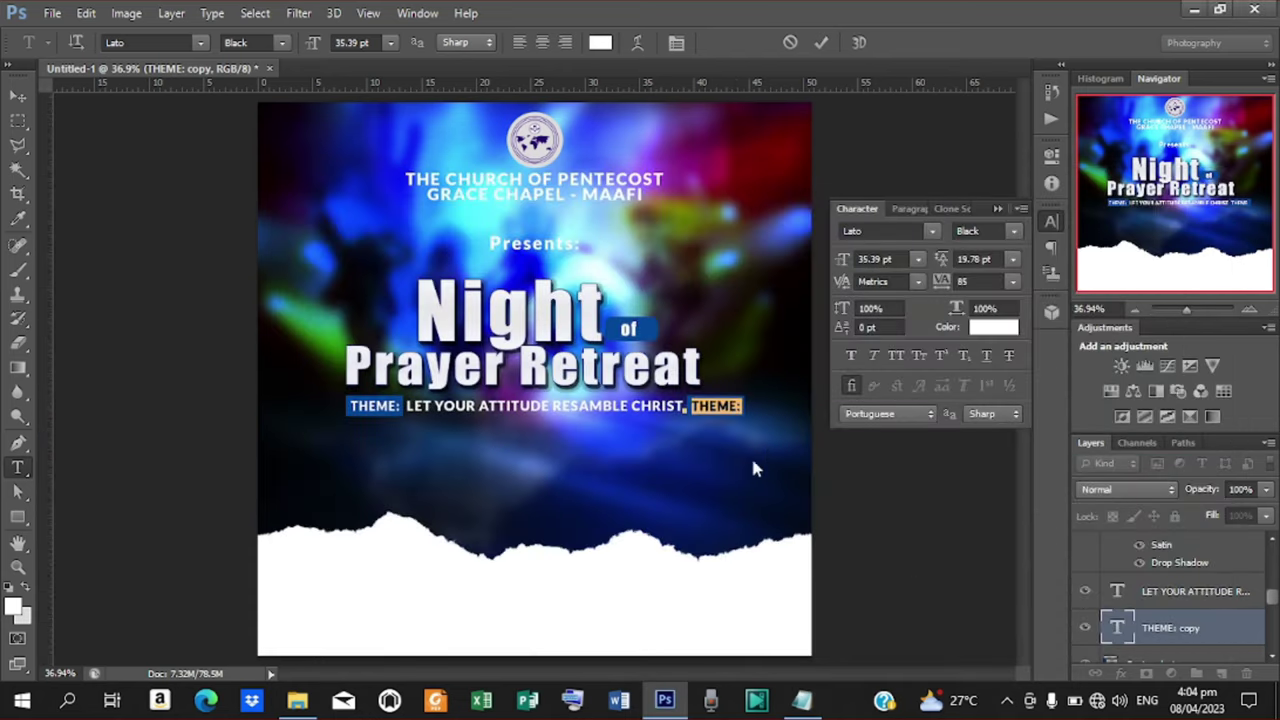
pyautogui.hotkey('ctrl', 'v')
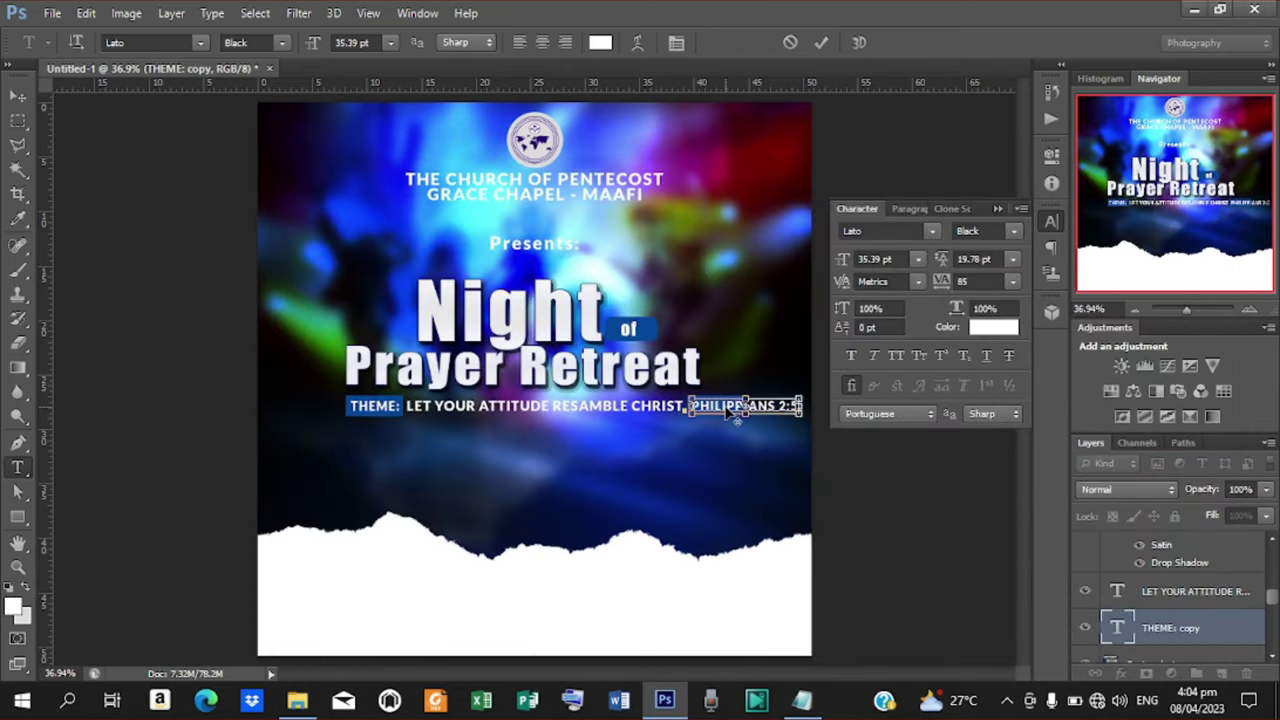
pyautogui.click(822, 43)
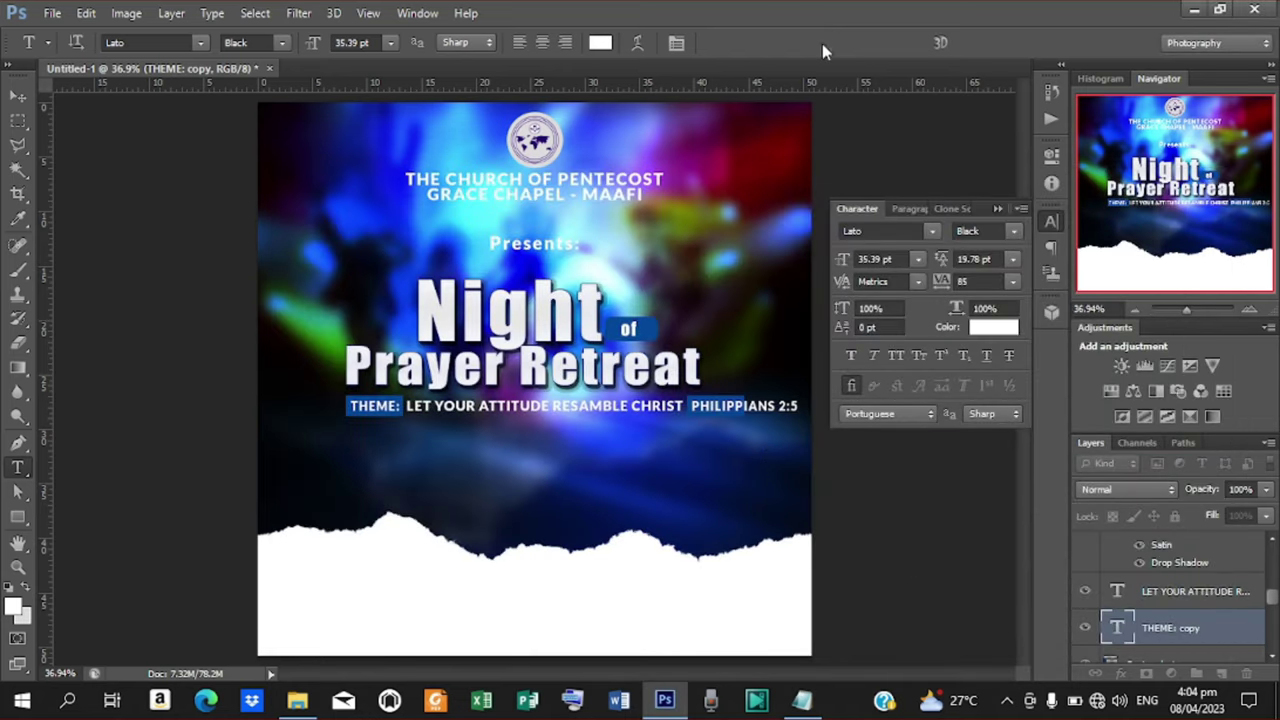
# Set the PHILIPPIANS 2:5 font size to 26.39 pt
pyautogui.click(844, 260)
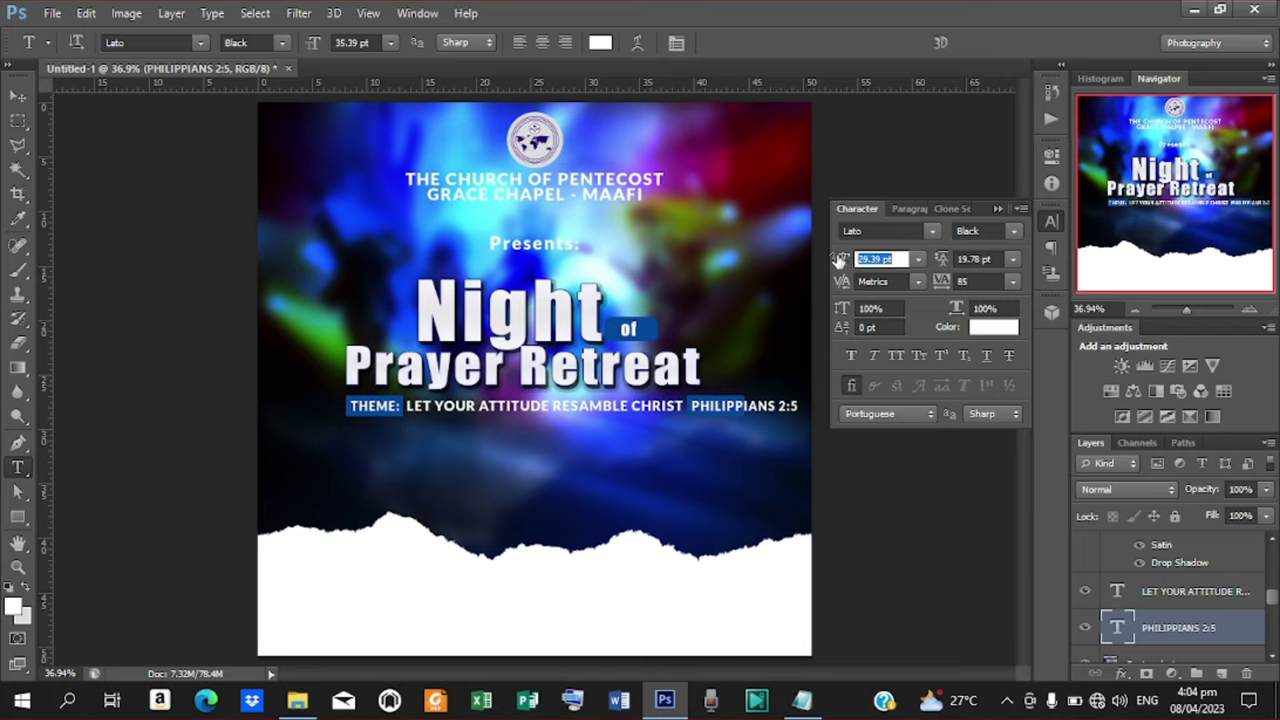
pyautogui.write('28.39')
pyautogui.press('Return')
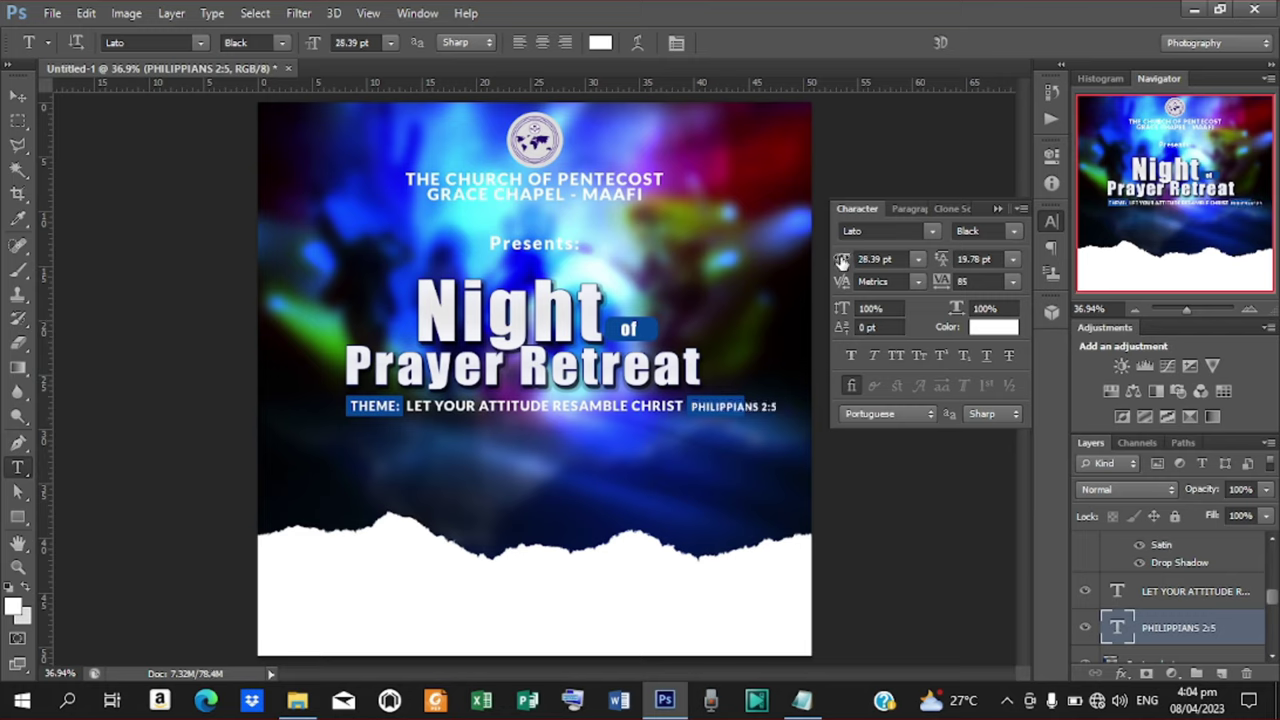
pyautogui.click(842, 260)
pyautogui.write('26.39')
pyautogui.press('Return')
# Narrow the PHILIPPIANS 2:5 reference and nudge it left and down into place
pyautogui.click(14, 96)
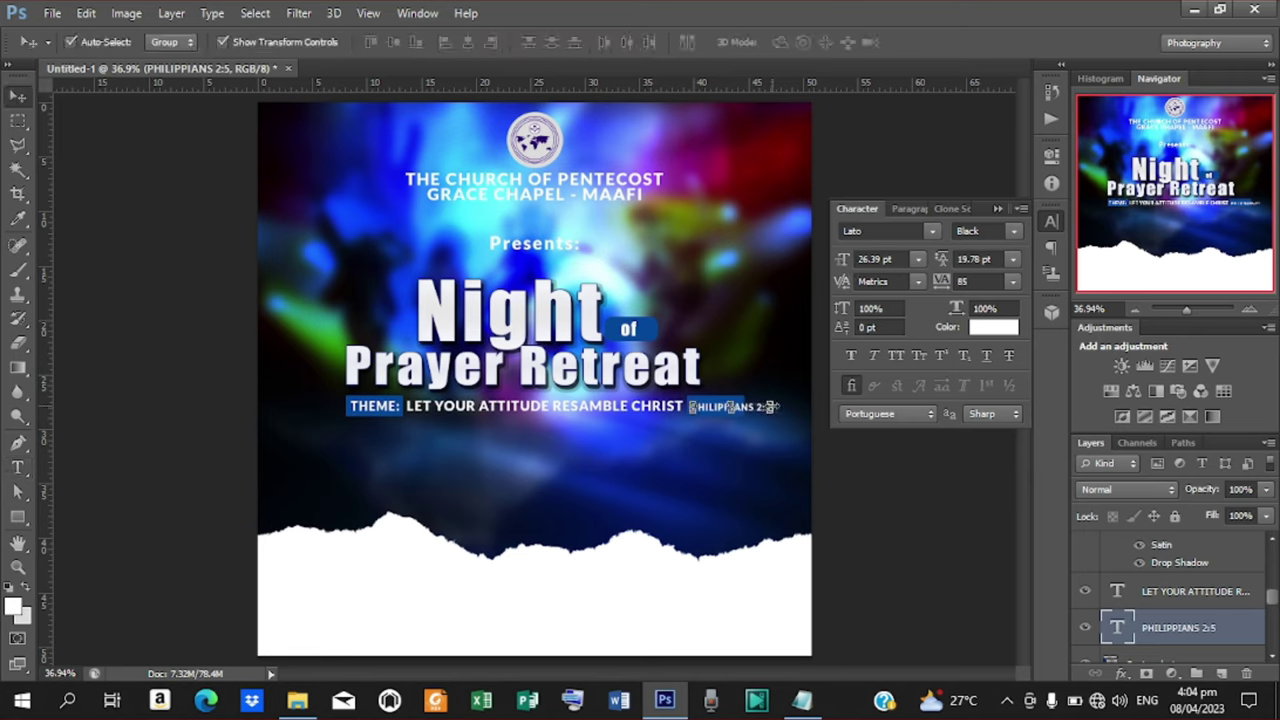
pyautogui.moveTo(776, 407); pyautogui.dragTo(748, 407)
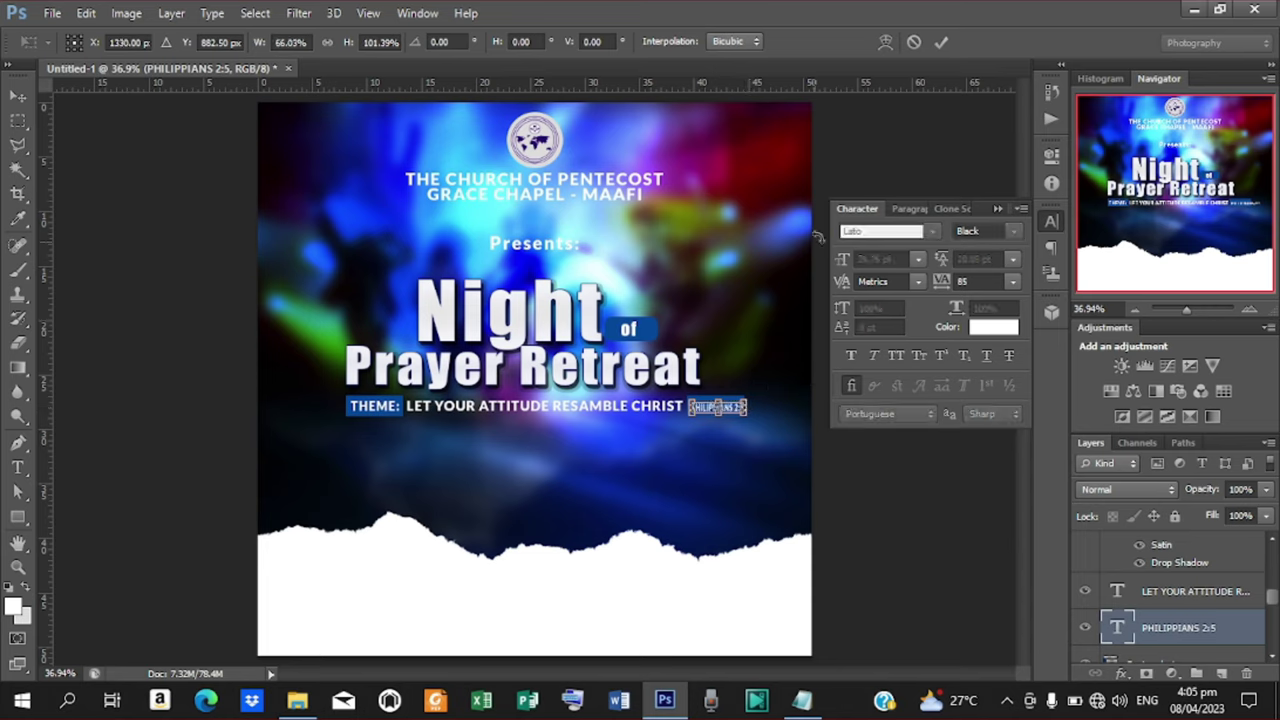
pyautogui.click(942, 42)
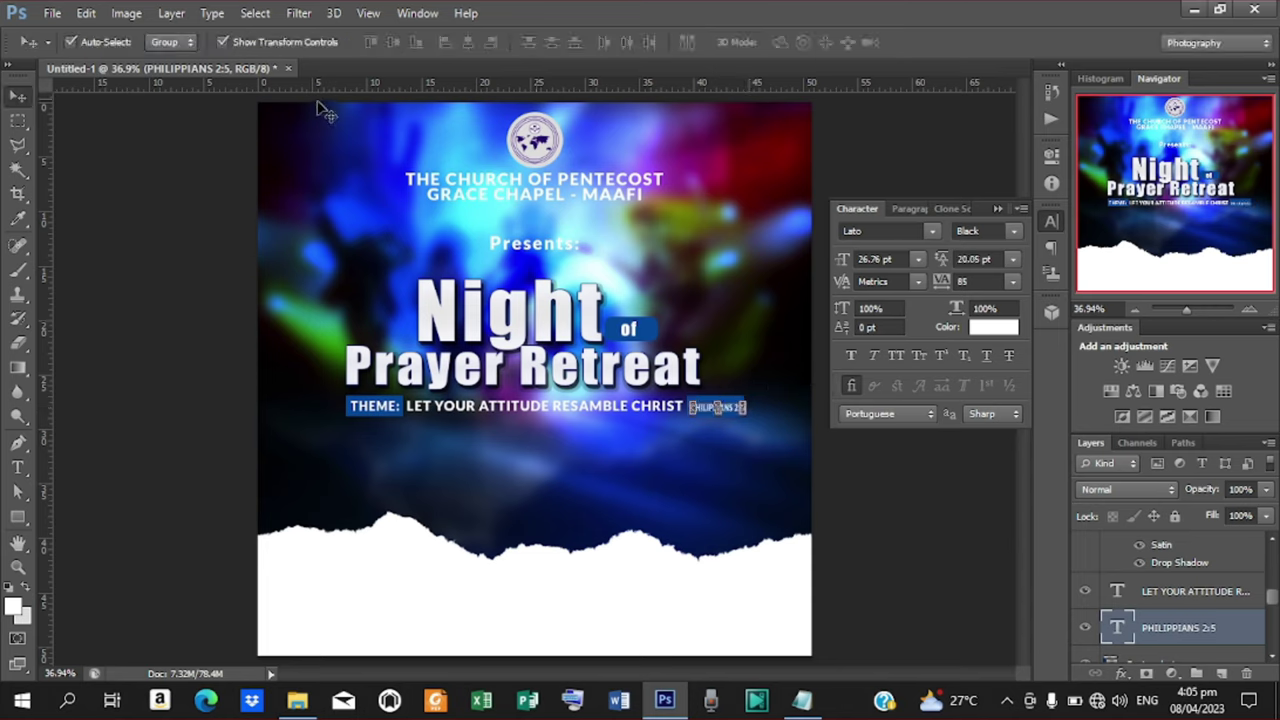
pyautogui.click(220, 43)
pyautogui.press('Left')
pyautogui.press('Left')
pyautogui.press('Left')
pyautogui.press('Left')
pyautogui.press('Left')
pyautogui.press('Left')
pyautogui.press('Left')
pyautogui.press('Left')
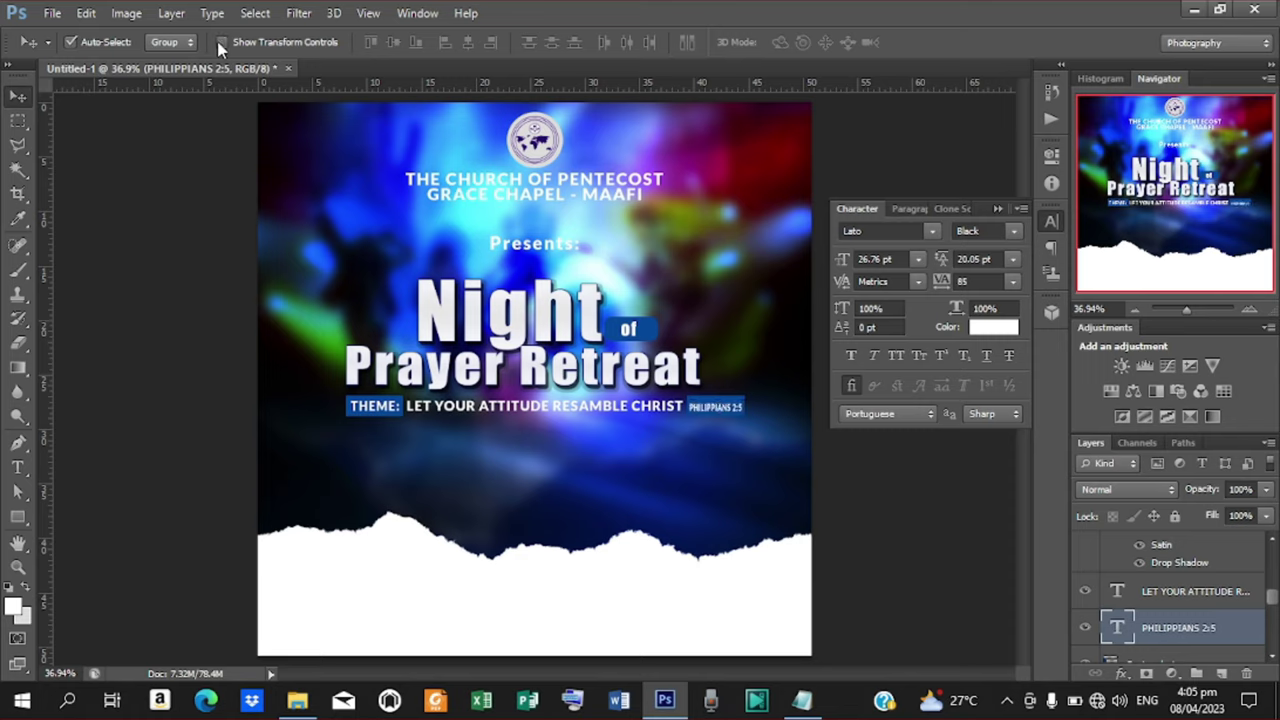
pyautogui.press('Left')
pyautogui.press('Left')
pyautogui.press('Down')
pyautogui.moveTo(1273, 604)
pyautogui.mouseDown()
pyautogui.moveTo(1273, 578)
pyautogui.moveTo(1272, 600)
pyautogui.mouseUp()
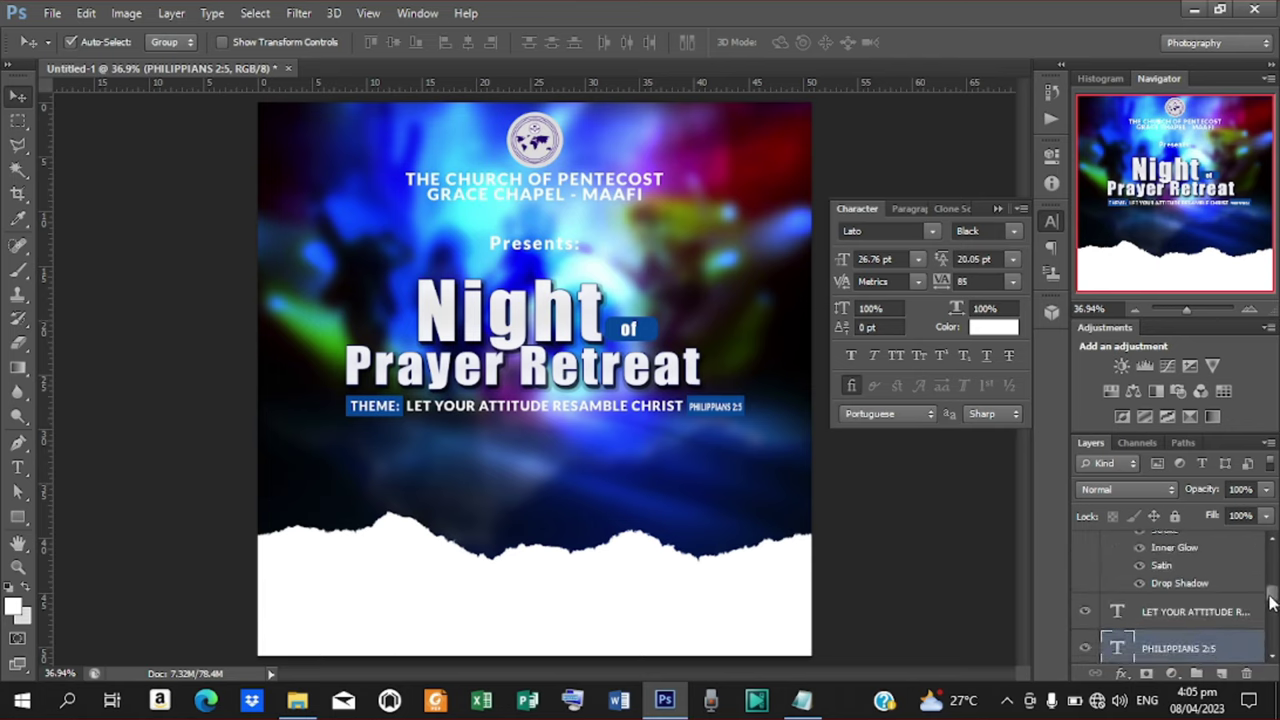
# Shift the THEME:, theme text and Rectangle 1 layers left, centred under the title
pyautogui.click(1203, 614)
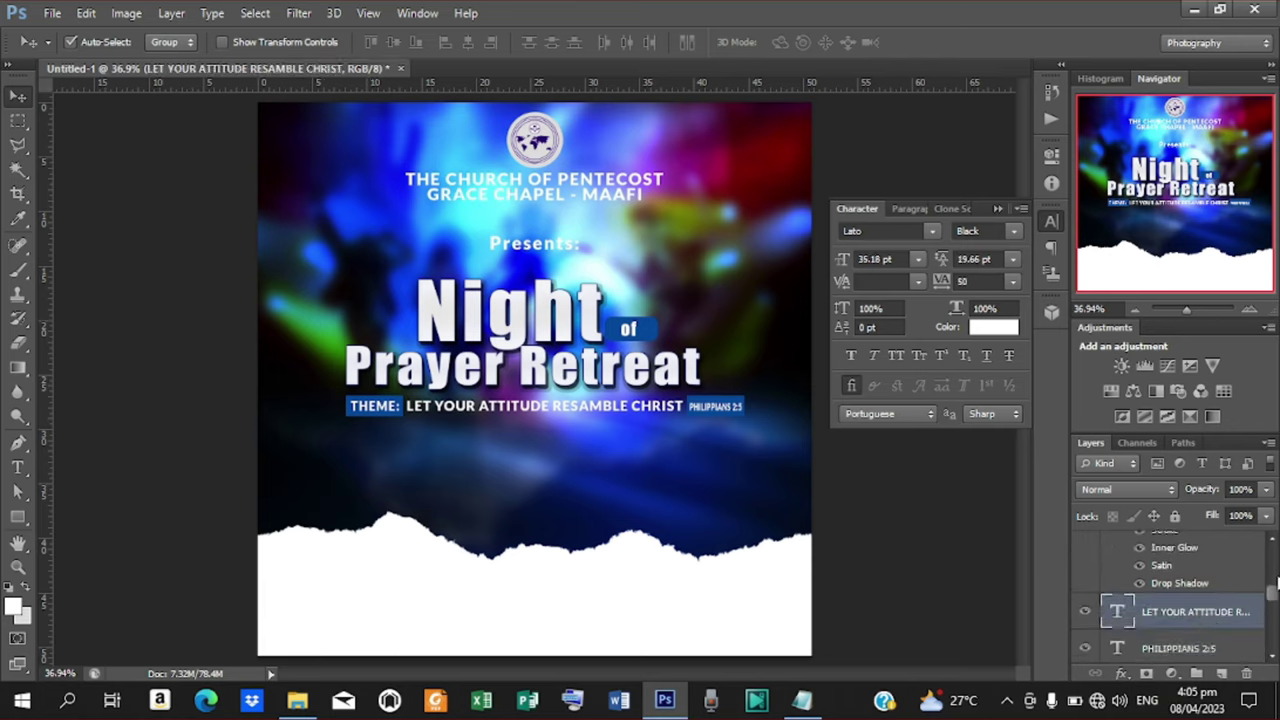
pyautogui.moveTo(1275, 597); pyautogui.dragTo(1275, 628)
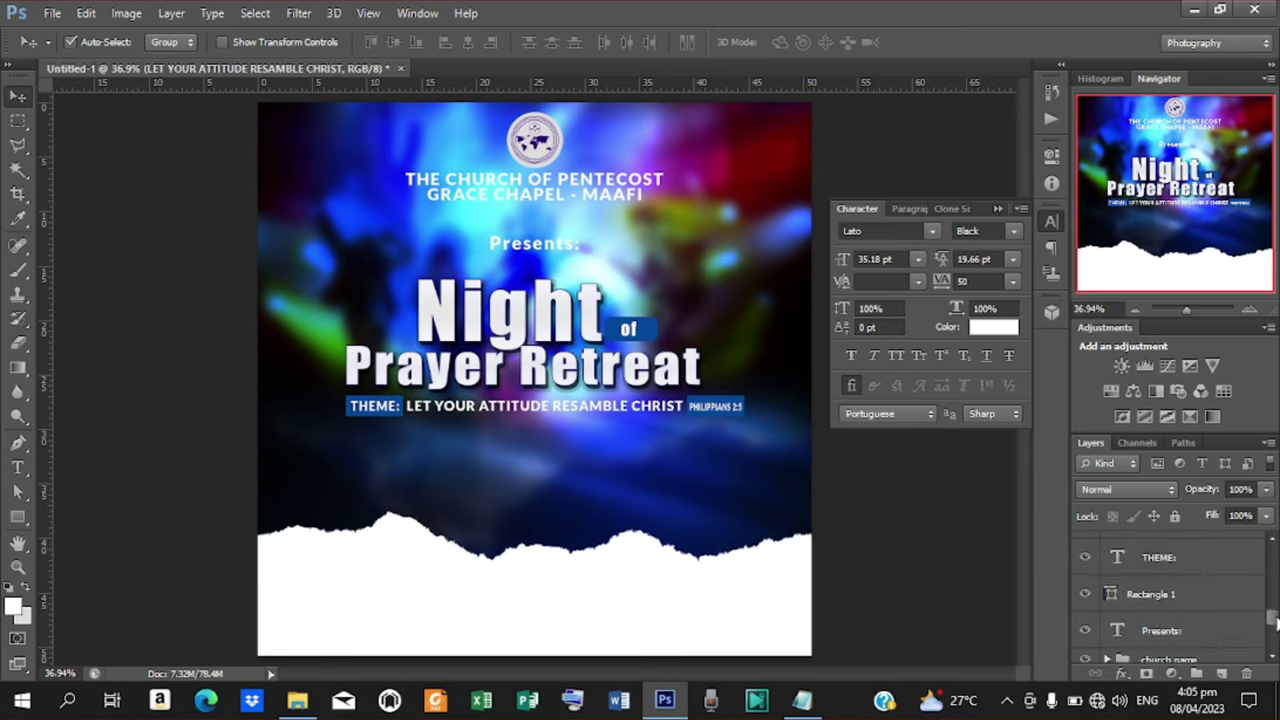
pyautogui.keyDown('shift'); pyautogui.click(1160, 595); pyautogui.keyUp('shift')
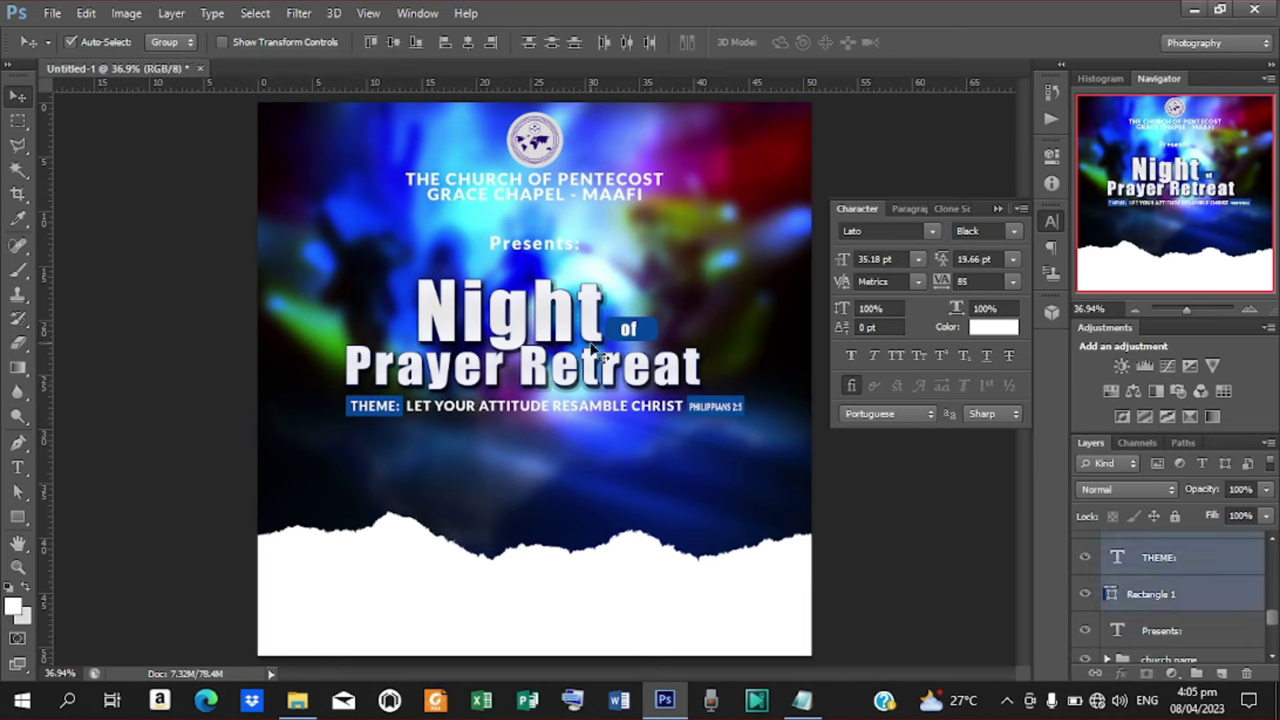
pyautogui.click(222, 42)
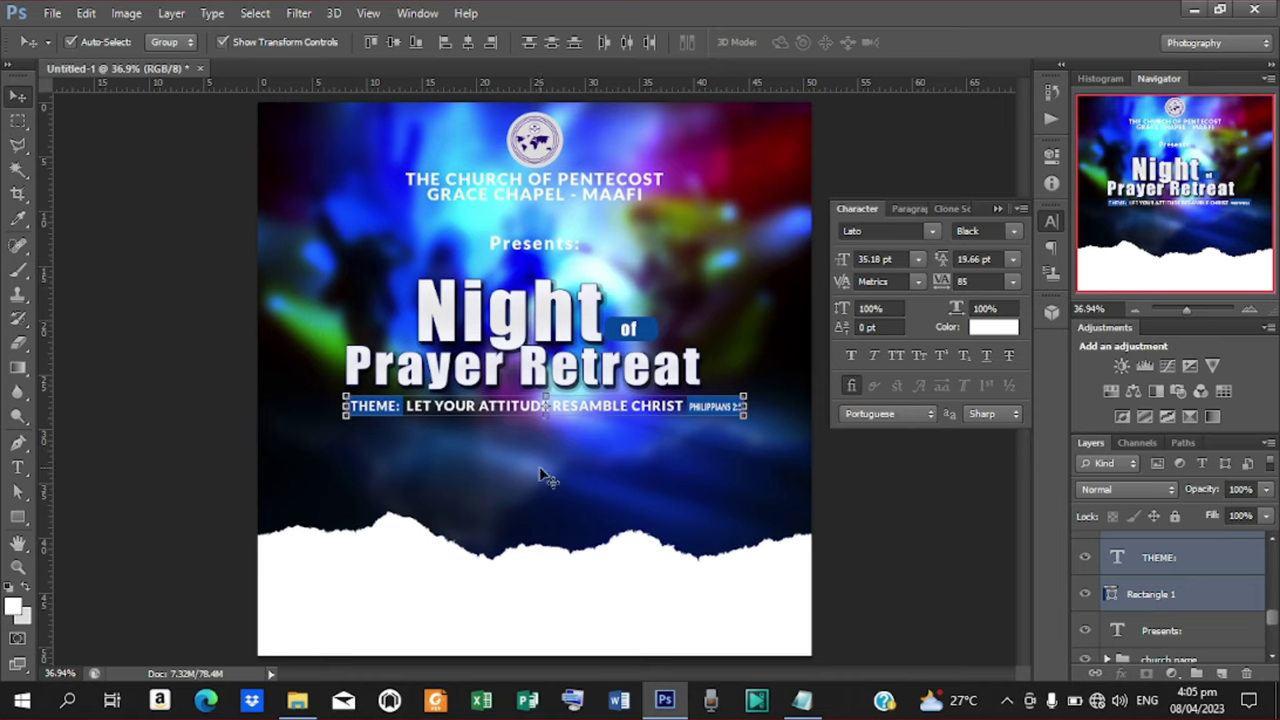
pyautogui.moveTo(657, 413); pyautogui.dragTo(636, 414)
pyautogui.press('Up')
pyautogui.press('Up')
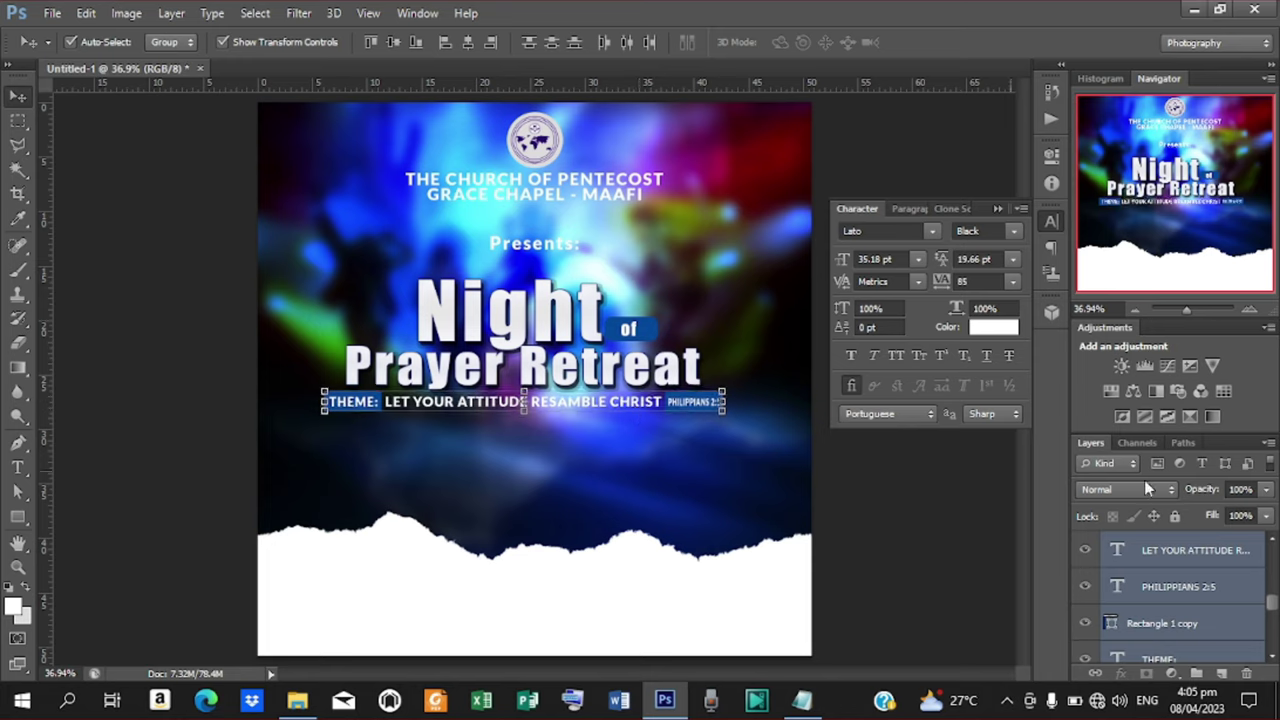
# Group Night, Rounded Rectangle 1, Prayer Retreat and theme layers as 'theme' and nudge it up
pyautogui.moveTo(1273, 603); pyautogui.dragTo(1273, 583)
pyautogui.keyDown('shift'); pyautogui.click(1149, 573); pyautogui.keyUp('shift')
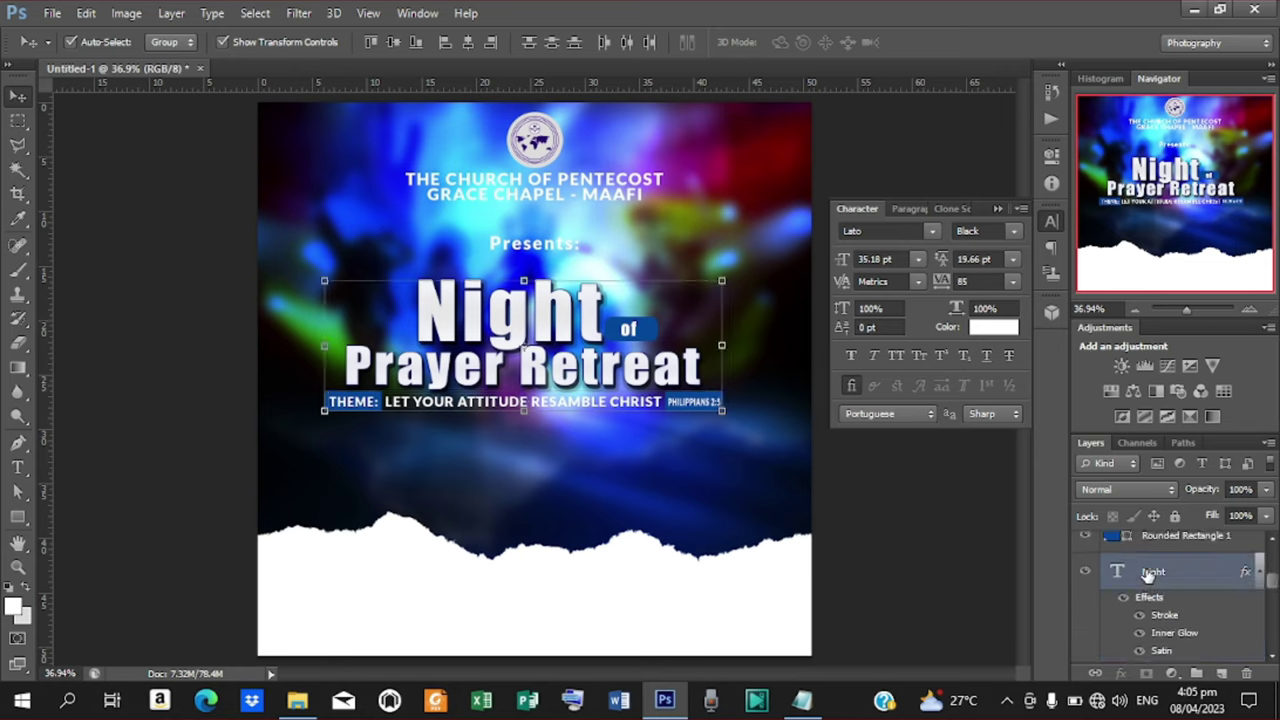
pyautogui.scroll(-2, 1275, 585)
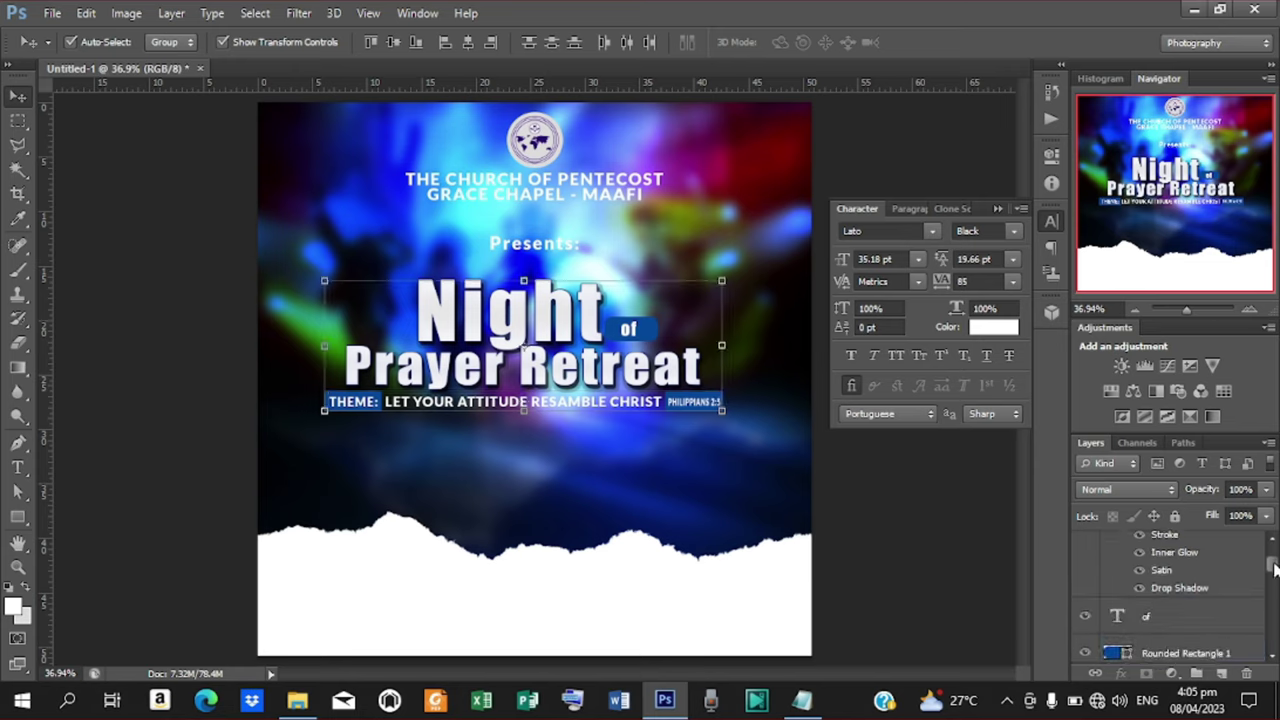
pyautogui.keyDown('shift'); pyautogui.click(1197, 648); pyautogui.keyUp('shift')
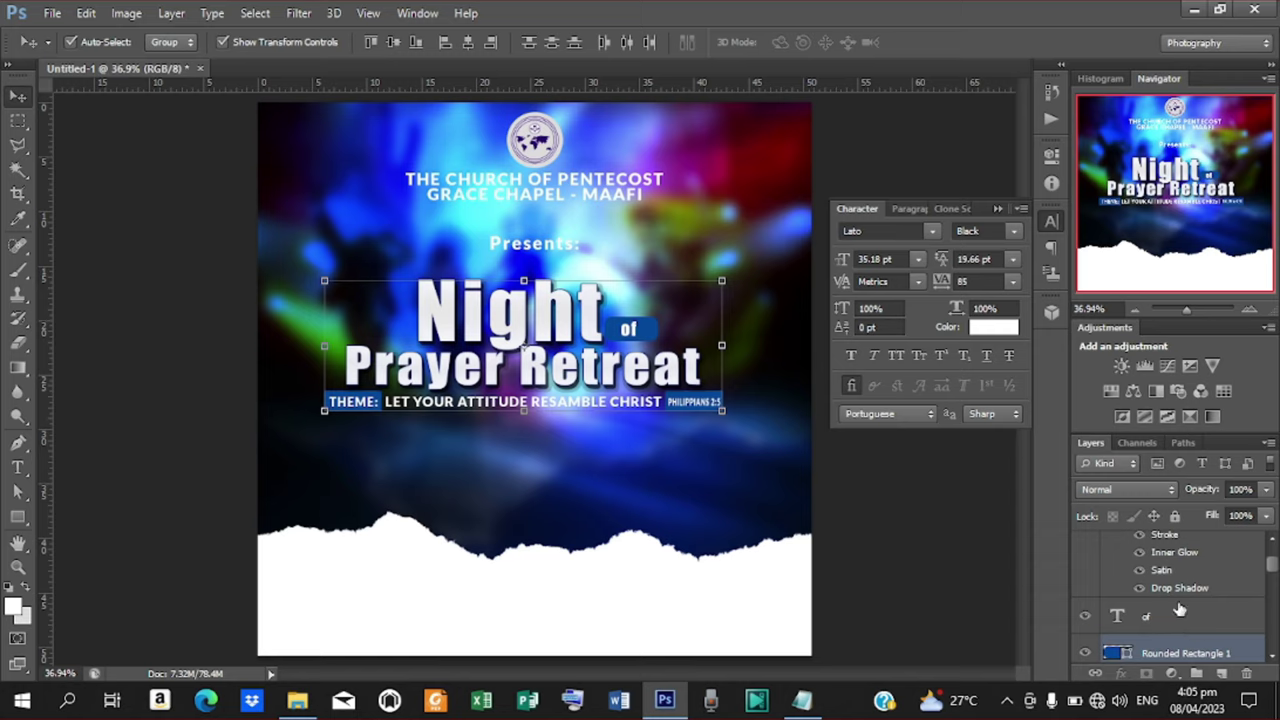
pyautogui.scroll(2, 1272, 560)
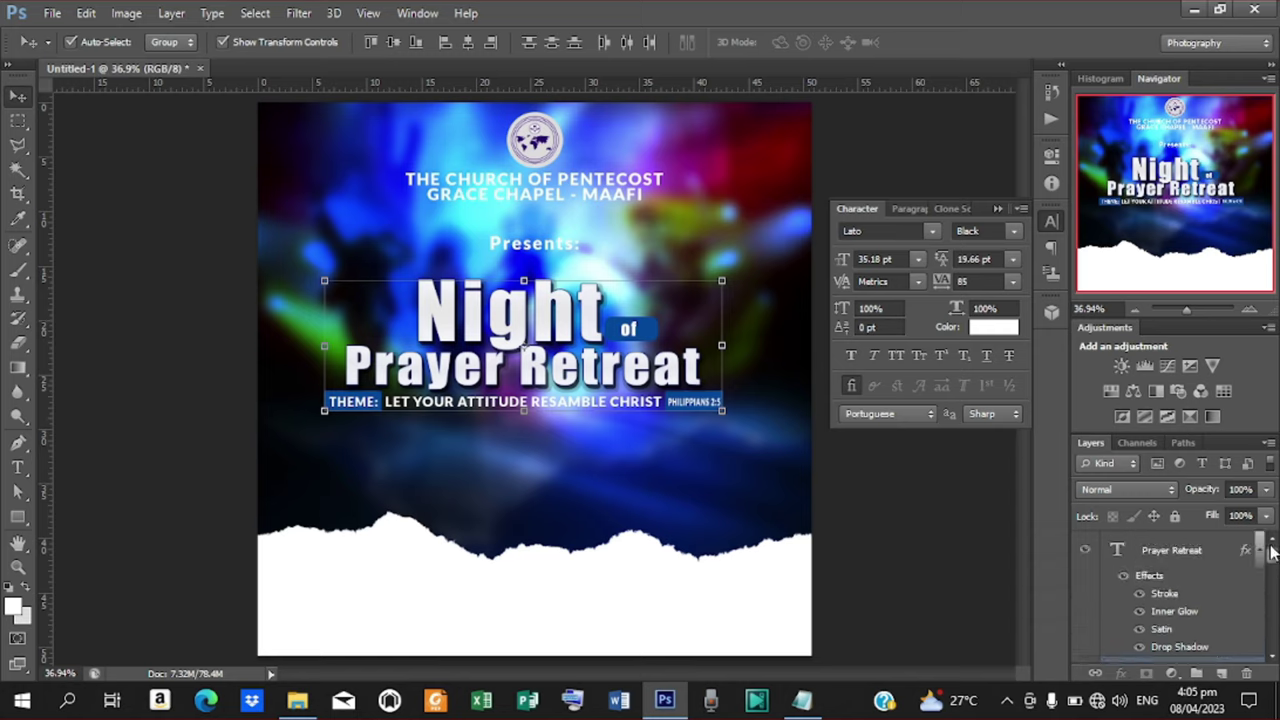
pyautogui.keyDown('shift'); pyautogui.click(1199, 553); pyautogui.keyUp('shift')
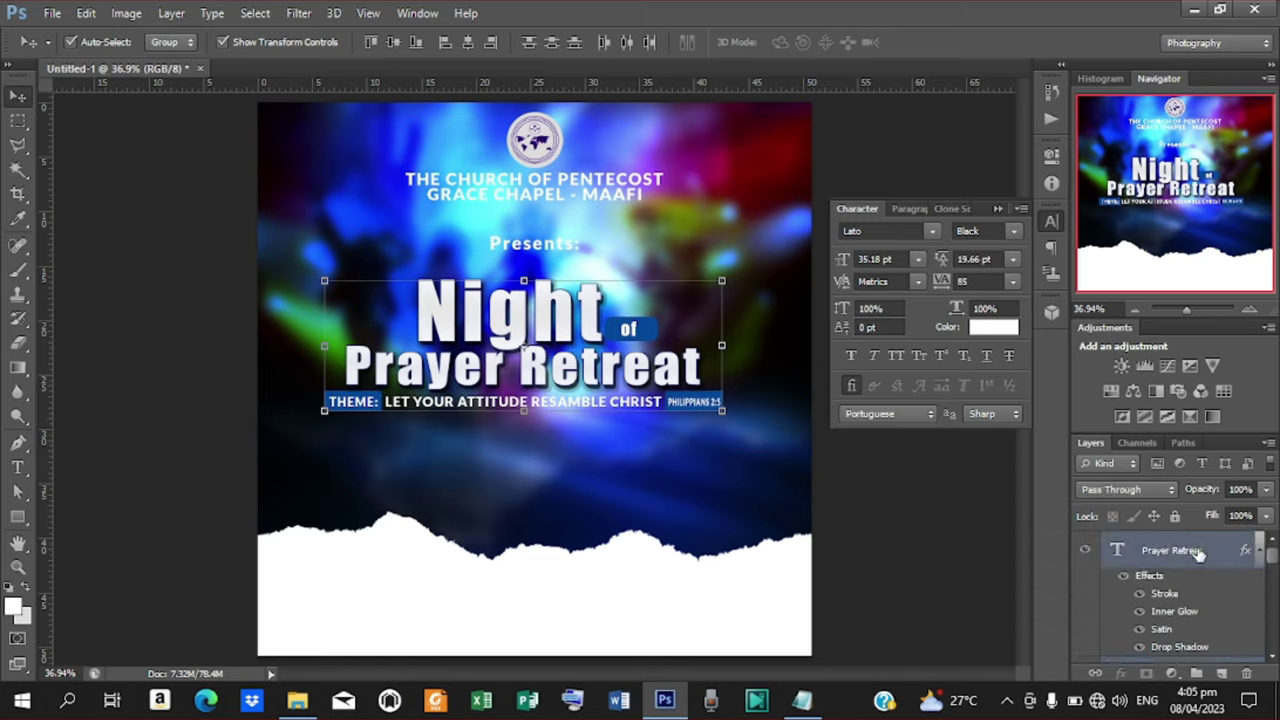
pyautogui.hotkey('ctrl', 'g')
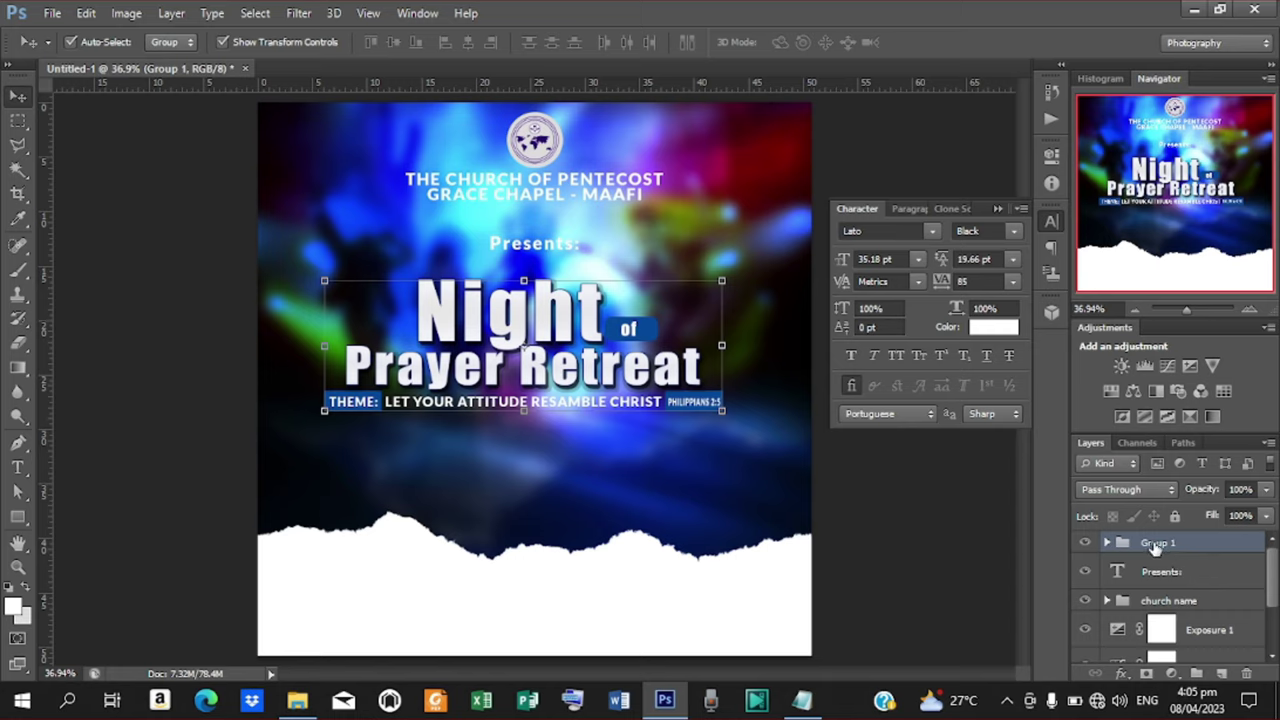
pyautogui.doubleClick(1155, 545)
pyautogui.write('th')
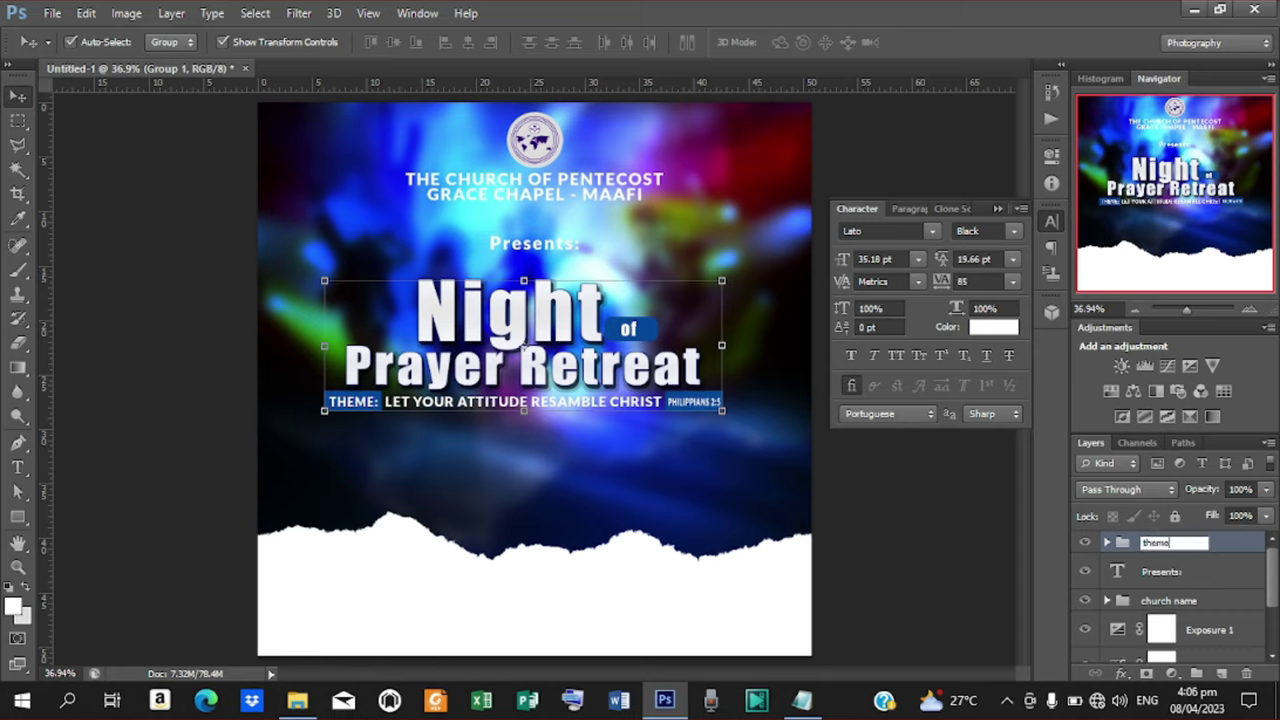
pyautogui.write('eme')
pyautogui.press('Return')
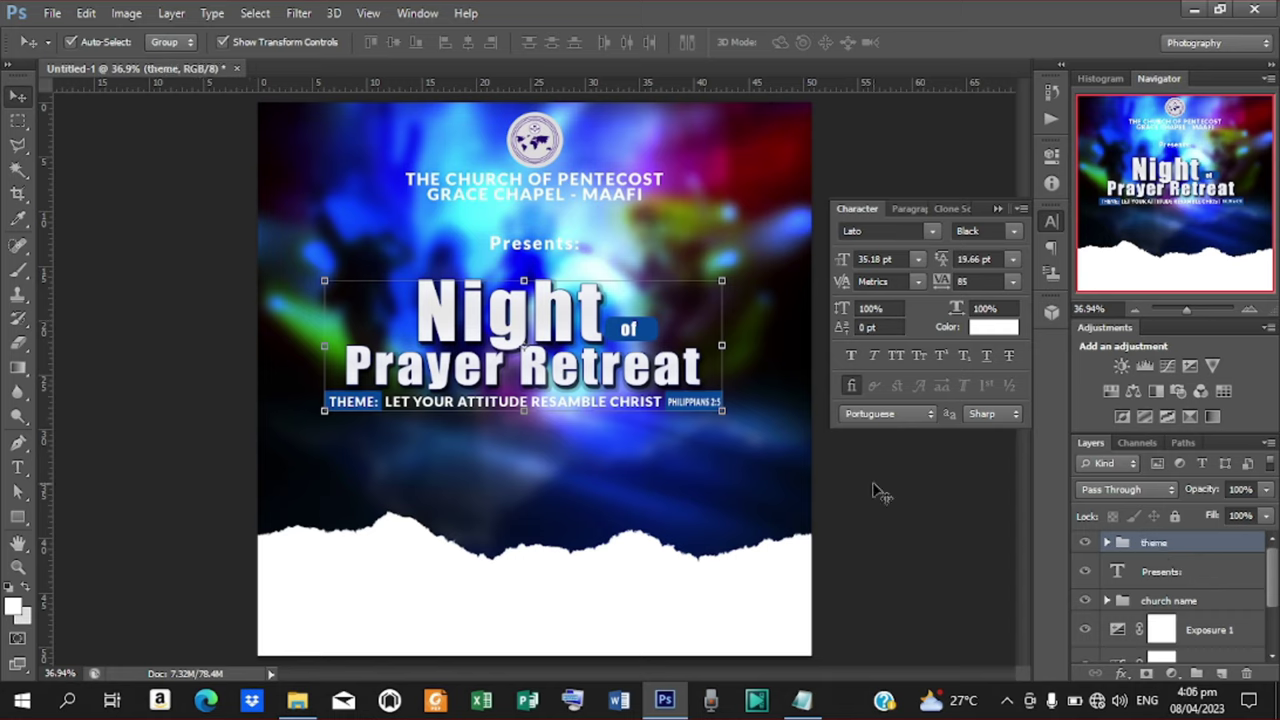
pyautogui.press('Up')
pyautogui.press('Up')
pyautogui.press('Up')
pyautogui.press('Up')
pyautogui.press('Up')
pyautogui.press('Up')
pyautogui.press('Up')
pyautogui.press('Up')
pyautogui.press('Up')
pyautogui.press('Up')
pyautogui.press('Up')
pyautogui.press('Up')
pyautogui.press('Up')
pyautogui.press('Up')
pyautogui.press('Up')
pyautogui.press('Up')
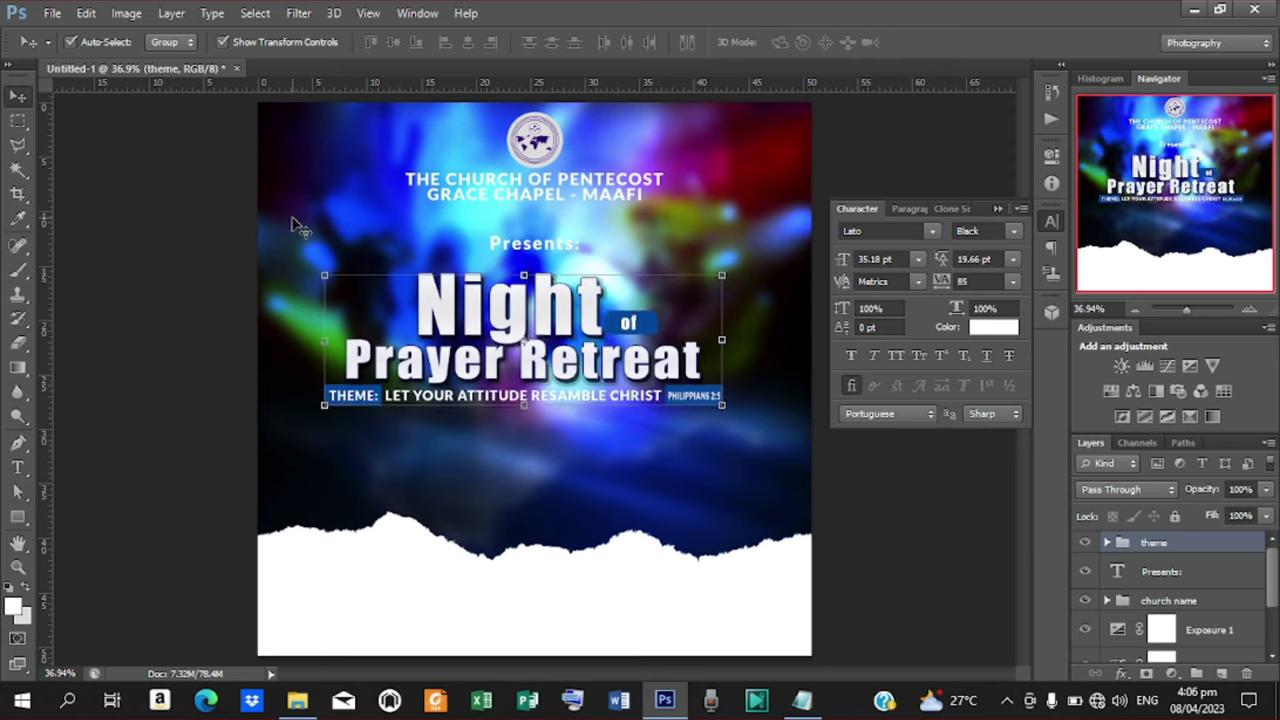
# Place the host photo file 5 into the poster
pyautogui.click(53, 12)
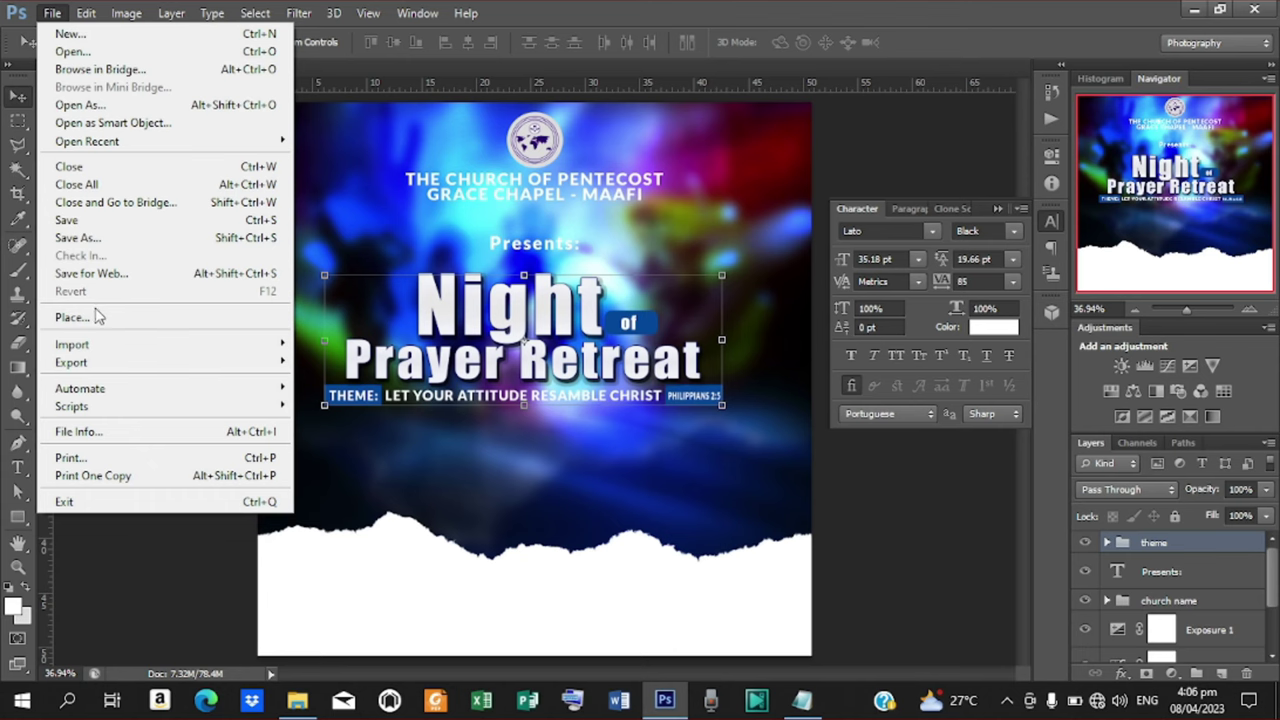
pyautogui.click(88, 317)
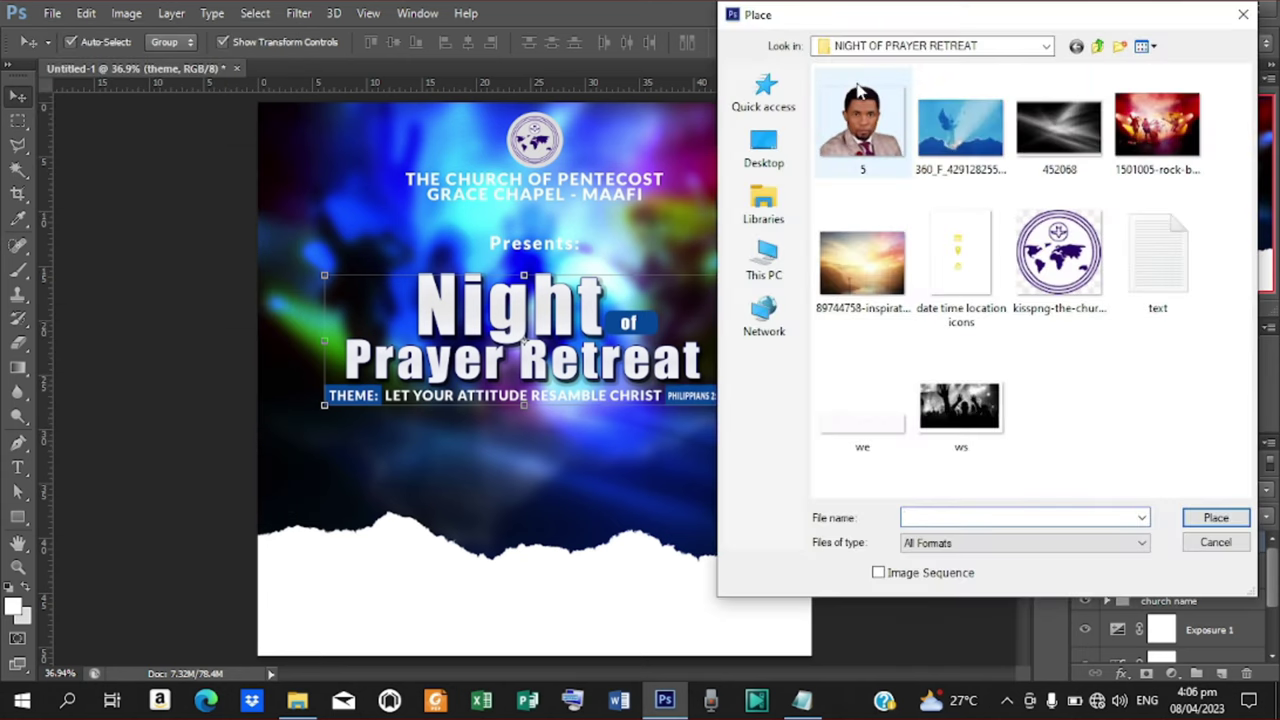
pyautogui.click(858, 92)
pyautogui.click(1212, 517)
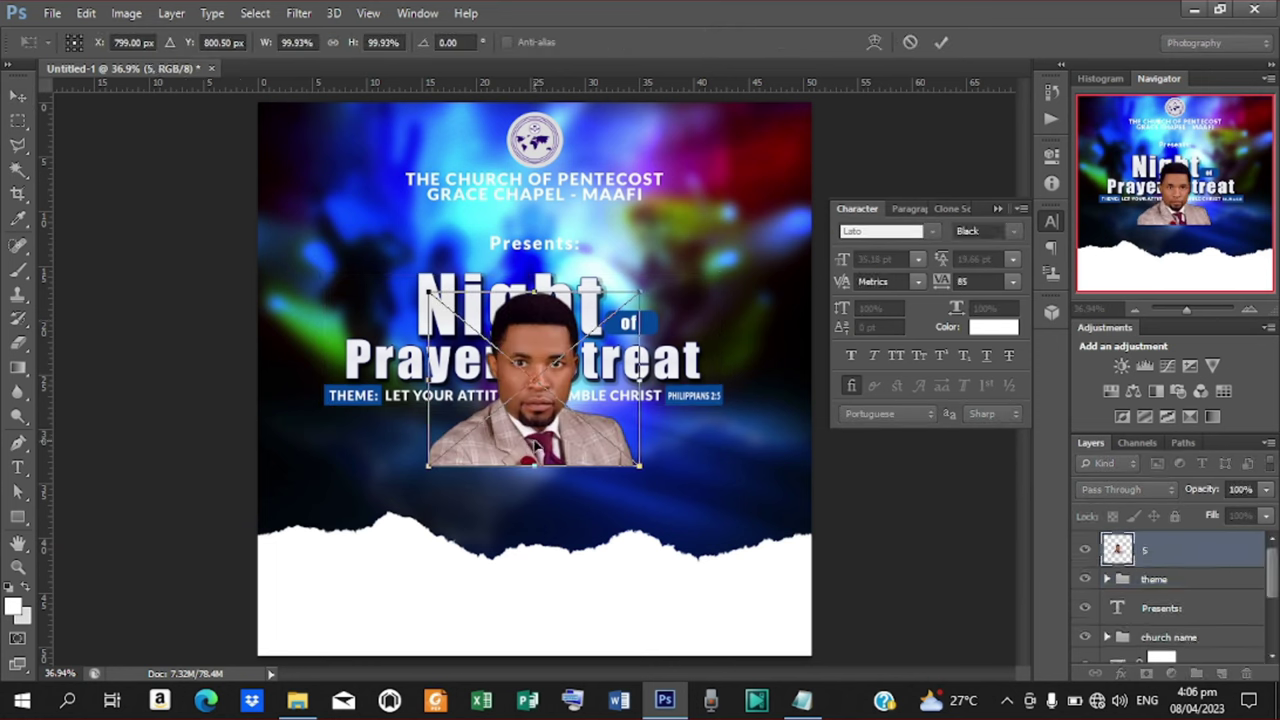
# Move the photo to the lower left, scale it to about 139%, and nudge it up
pyautogui.moveTo(534, 446); pyautogui.dragTo(346, 598)
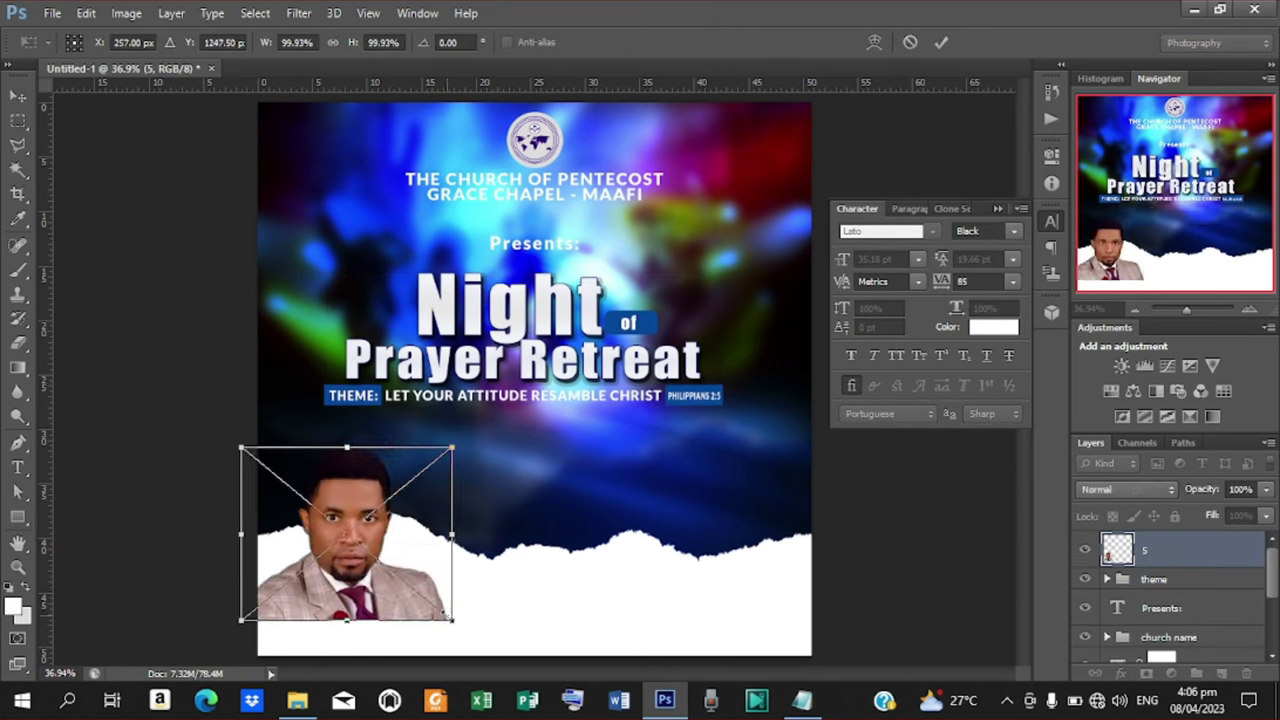
pyautogui.moveTo(452, 620); pyautogui.dragTo(487, 658)
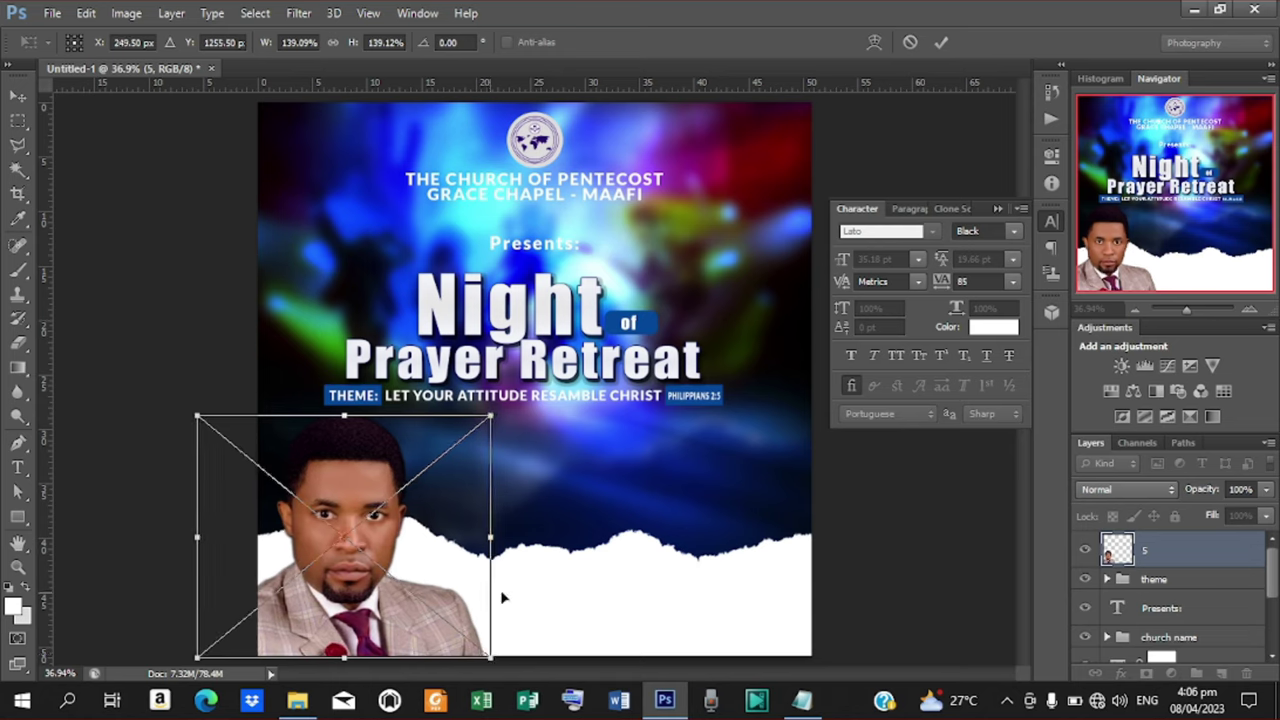
pyautogui.click(942, 42)
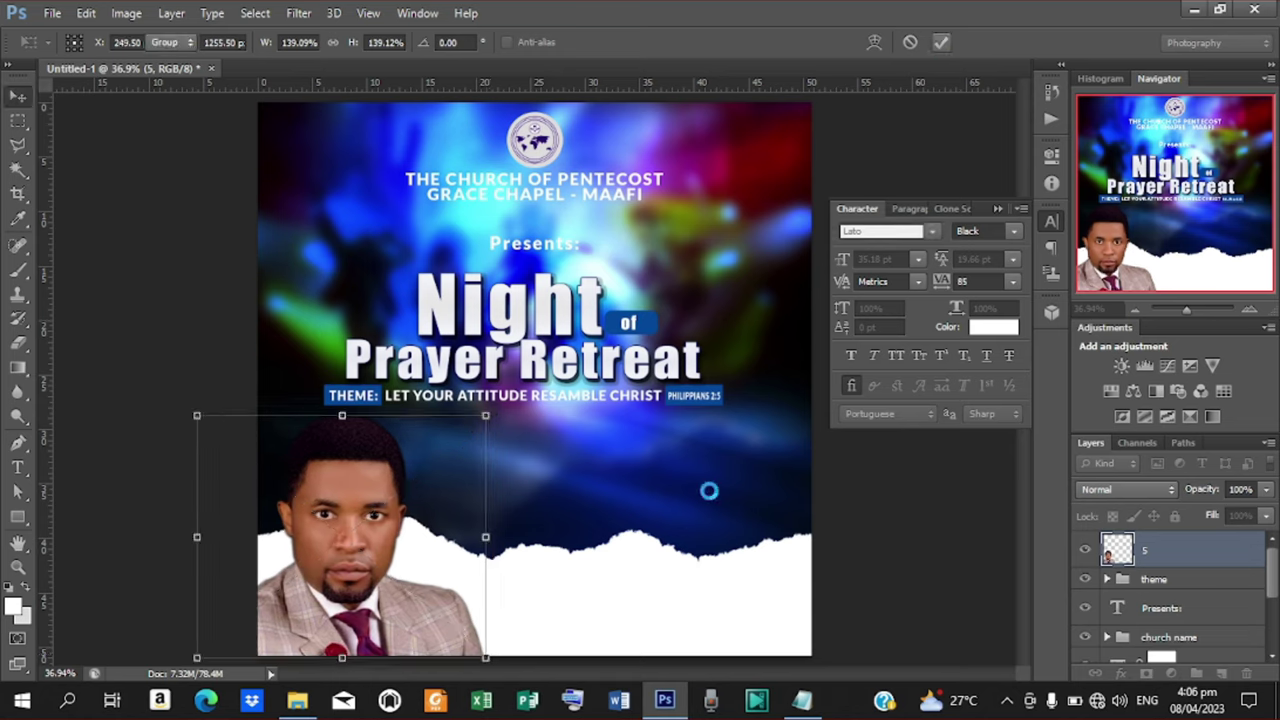
pyautogui.press('Up')
pyautogui.press('Up')
pyautogui.press('Up')
pyautogui.press('Up')
pyautogui.press('Up')
pyautogui.click(852, 530)
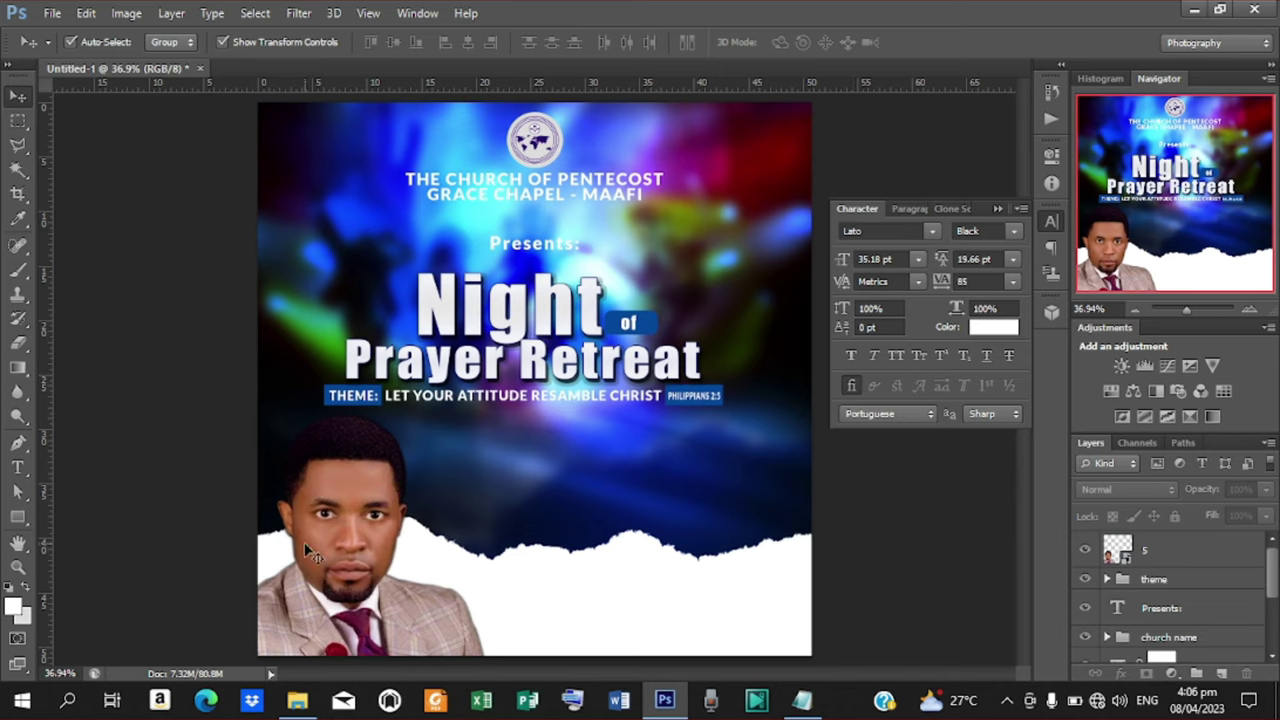
# Add a white '10TH' text layer below the theme line
pyautogui.press('t')
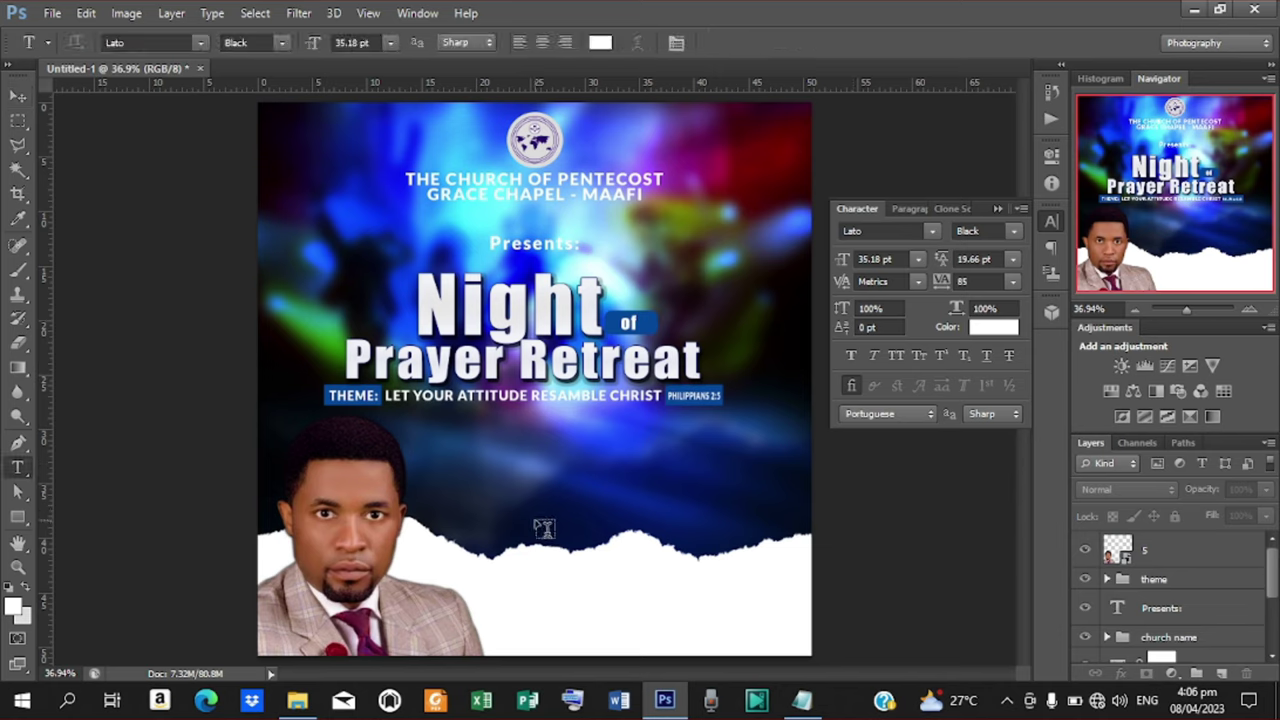
pyautogui.click(512, 468)
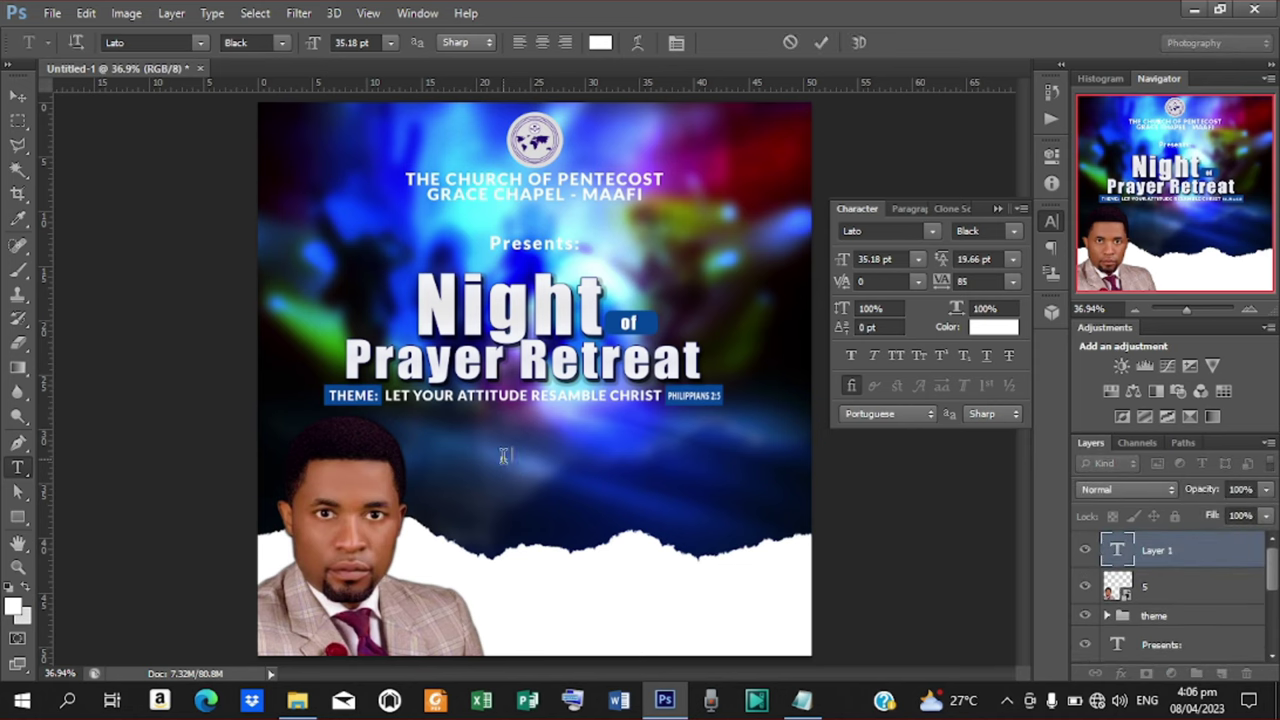
pyautogui.click(802, 700)
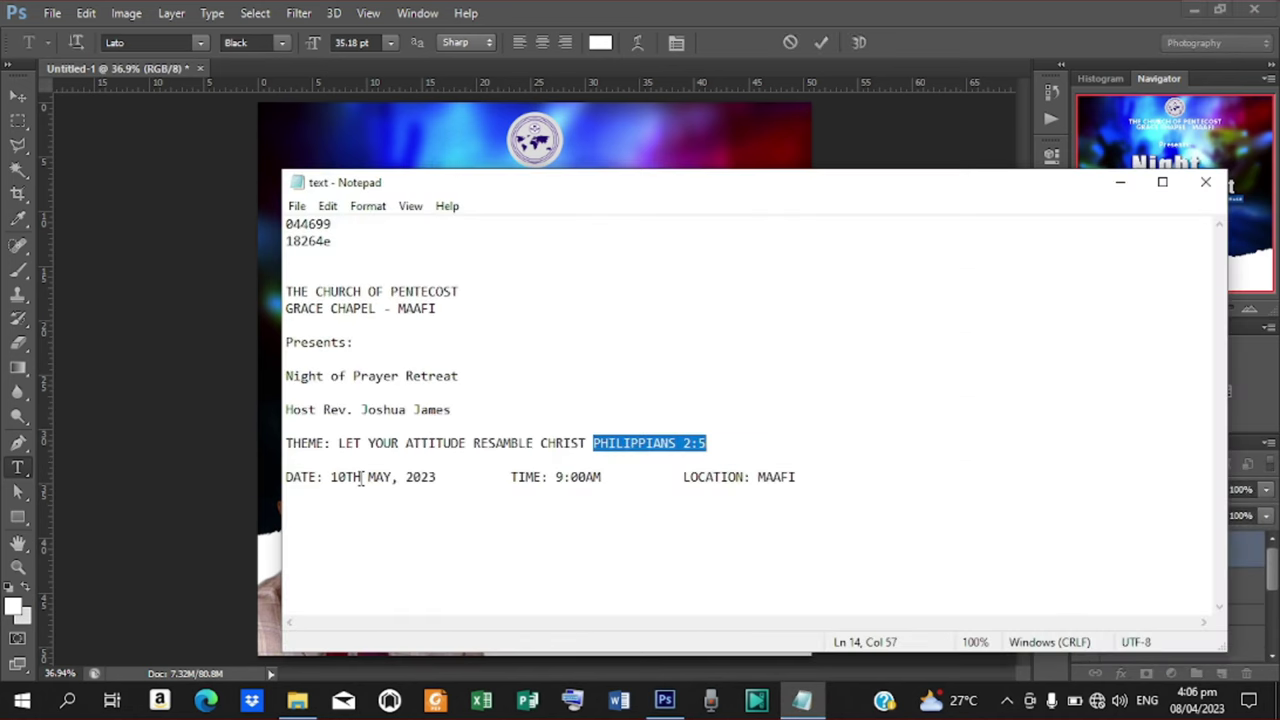
pyautogui.moveTo(362, 478); pyautogui.dragTo(333, 477)
pyautogui.hotkey('ctrl', 'c')
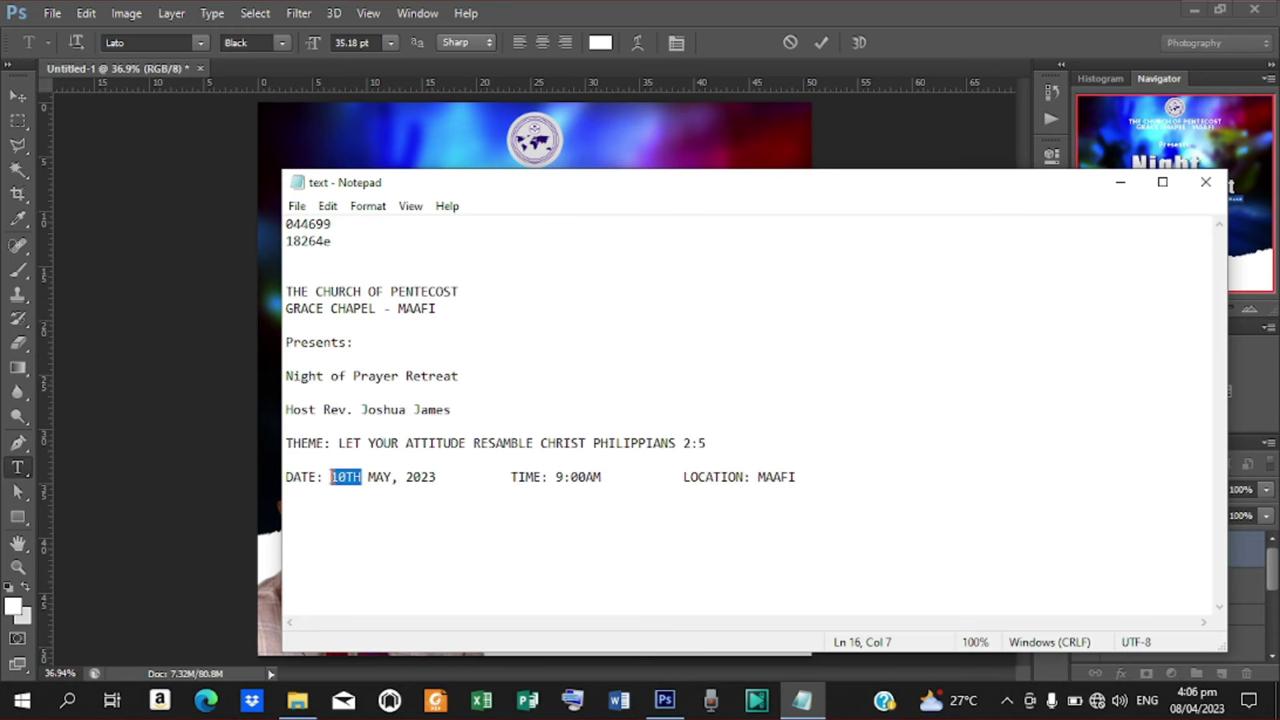
pyautogui.click(1120, 182)
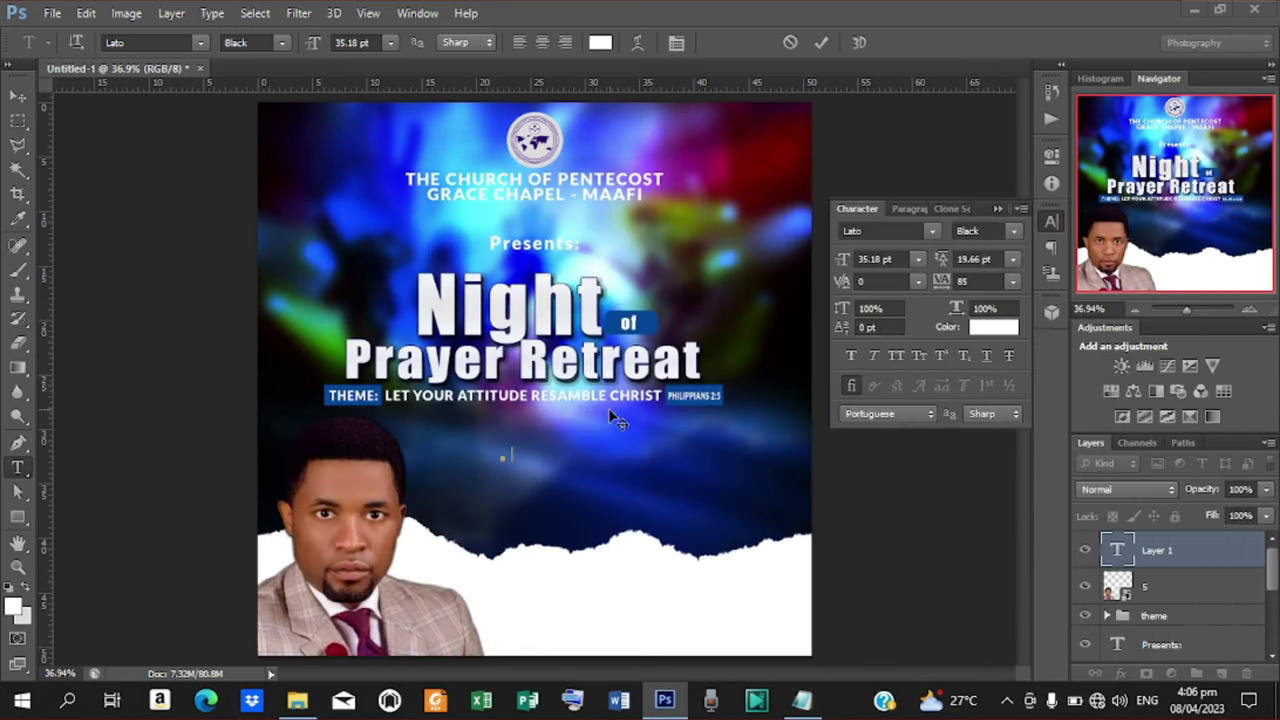
pyautogui.hotkey('ctrl', 'v')
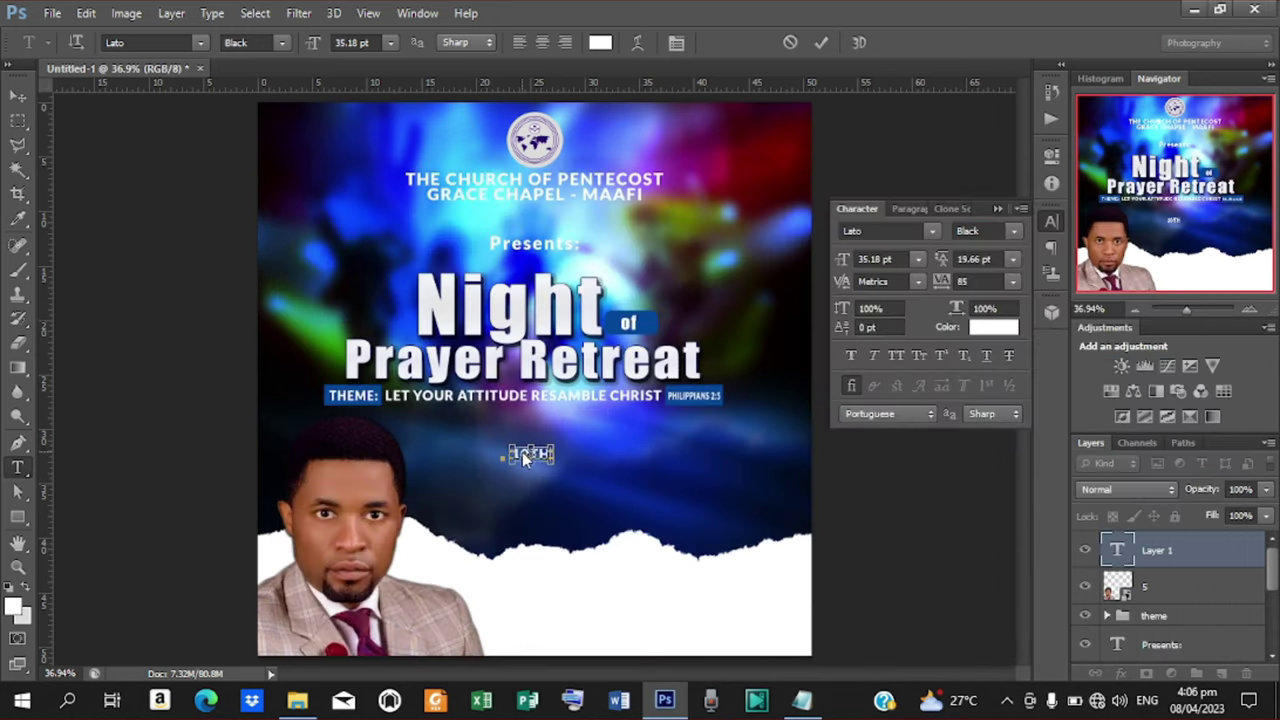
pyautogui.click(822, 43)
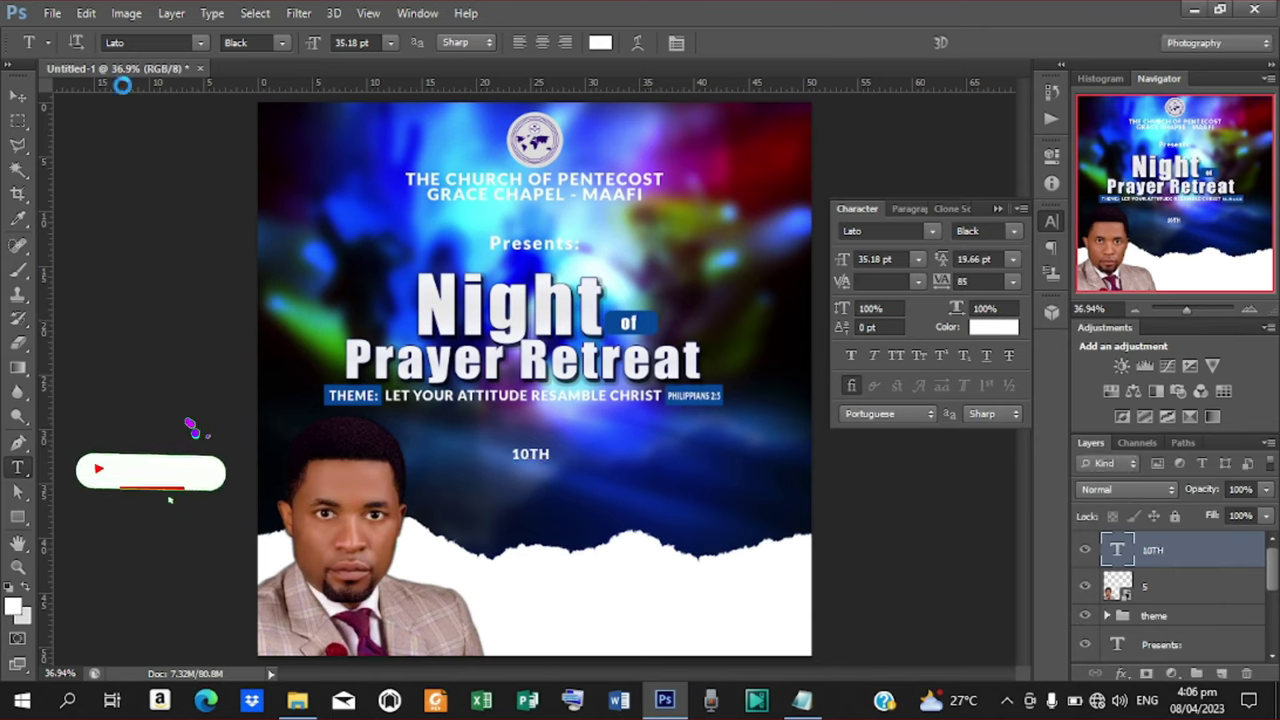
# Position 10TH under the theme, enlarge it to about 130%, and duplicate it
pyautogui.click(18, 95)
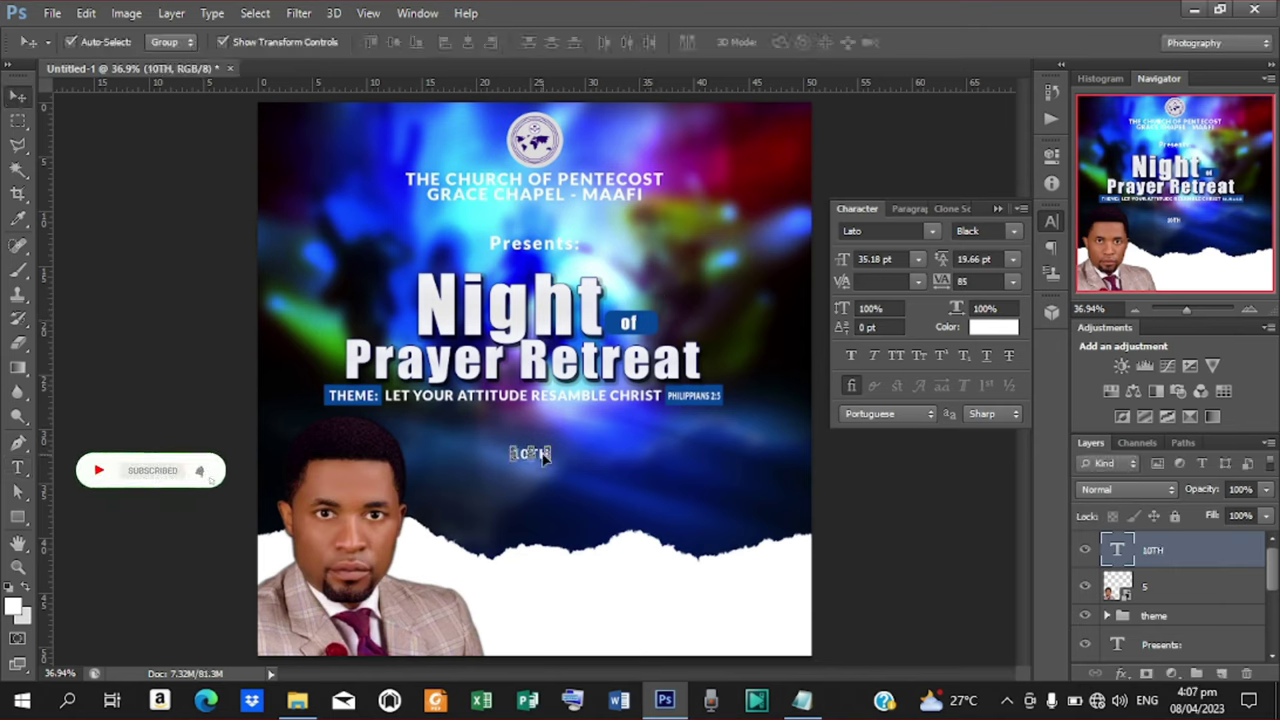
pyautogui.moveTo(541, 456)
pyautogui.mouseDown()
pyautogui.moveTo(518, 455)
pyautogui.moveTo(541, 451)
pyautogui.mouseUp()
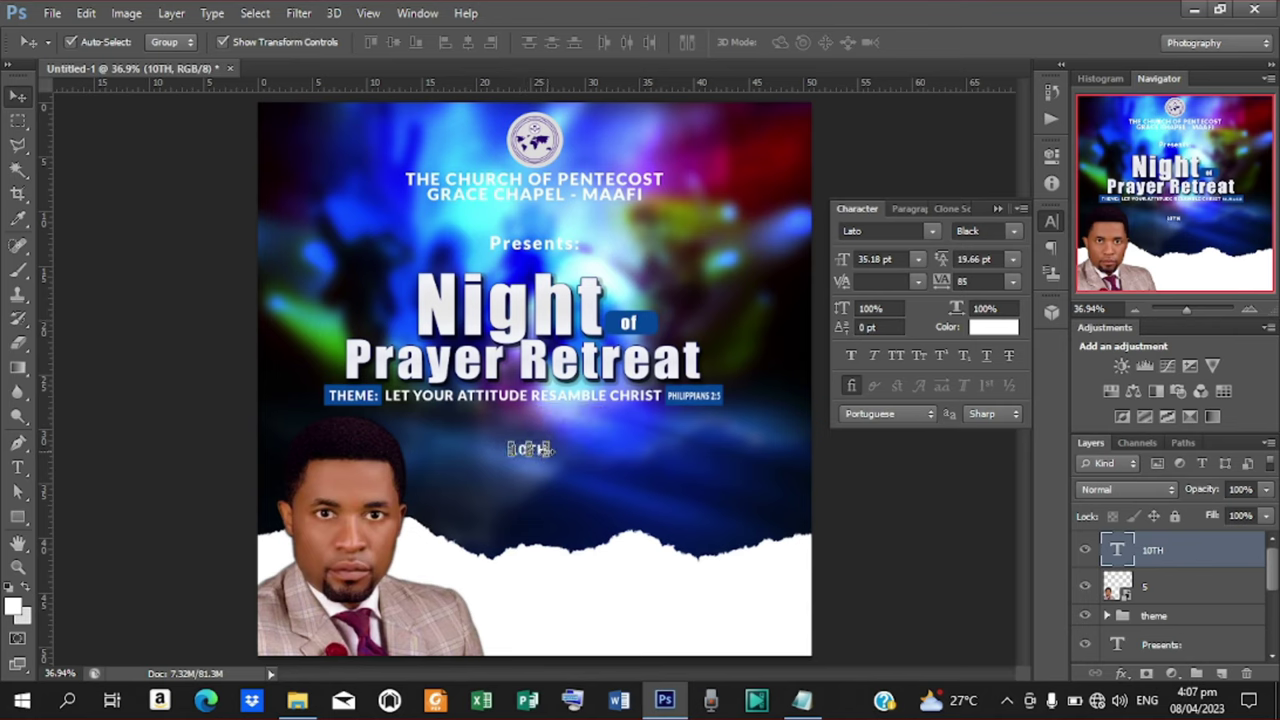
pyautogui.hotkey('ctrl', 't')
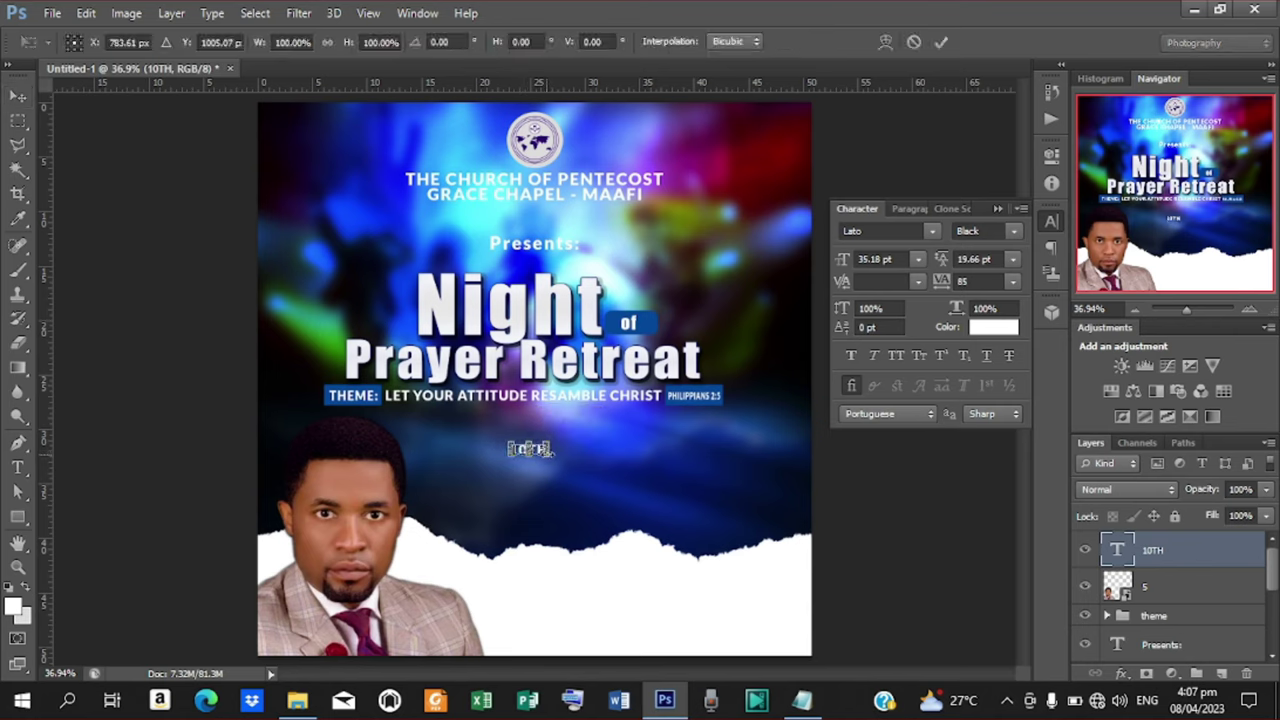
pyautogui.moveTo(552, 459); pyautogui.dragTo(558, 462)
pyautogui.click(941, 42)
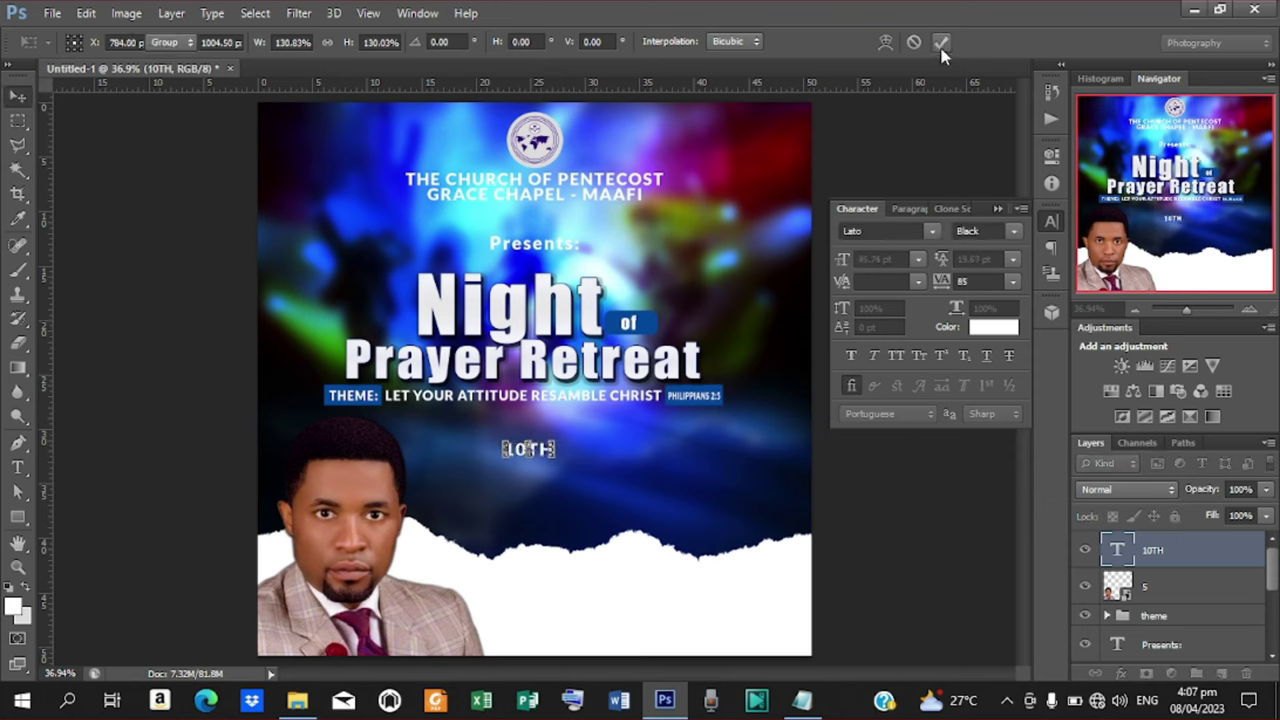
pyautogui.hotkey('ctrl', 'j')
pyautogui.hotkey('shift', 'Down')
pyautogui.hotkey('shift', 'Down')
pyautogui.hotkey('shift', 'Down')
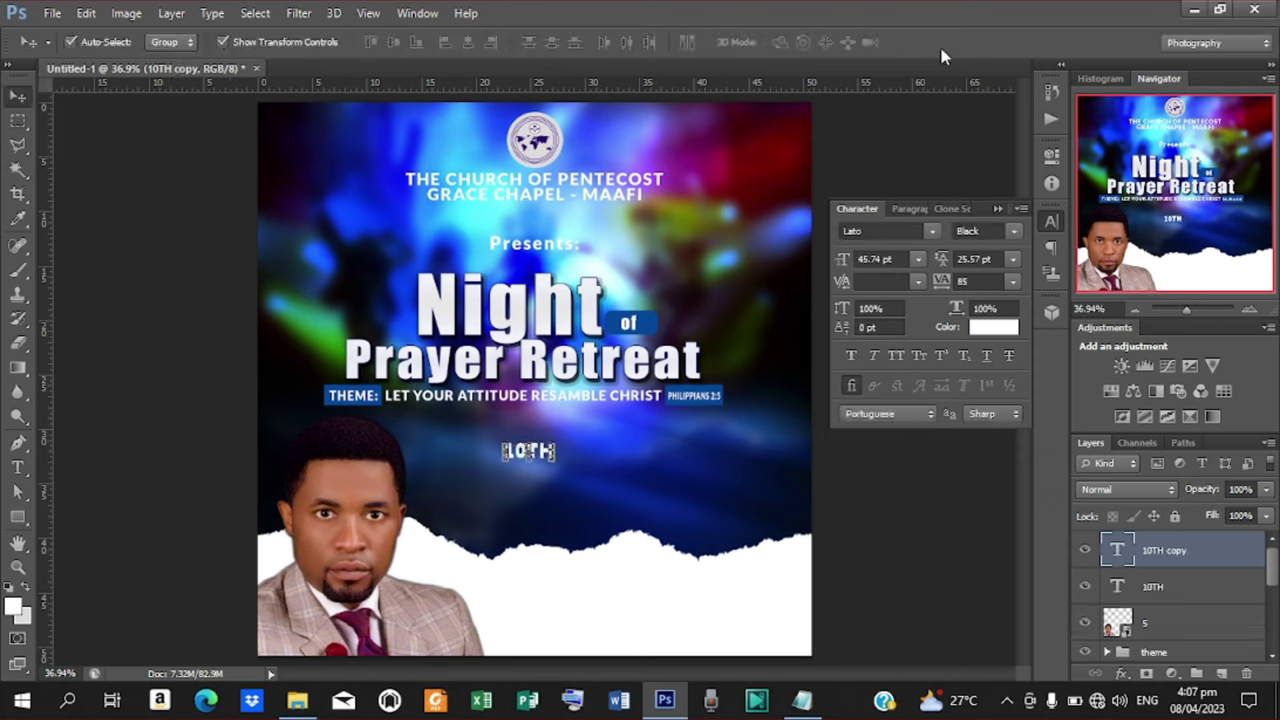
# Move the copy below 10TH and change its text to 'MAY'
pyautogui.hotkey('shift', 'Down')
pyautogui.hotkey('shift', 'Down')
pyautogui.hotkey('shift', 'Down')
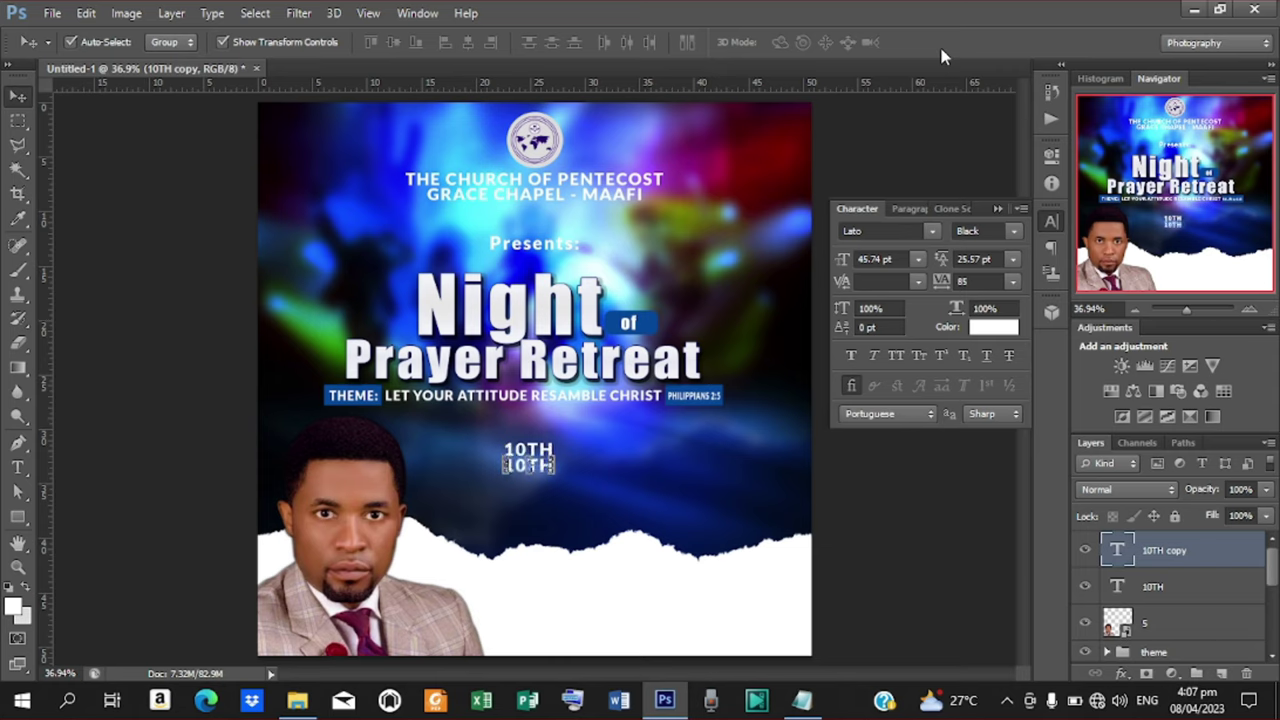
pyautogui.press('t')
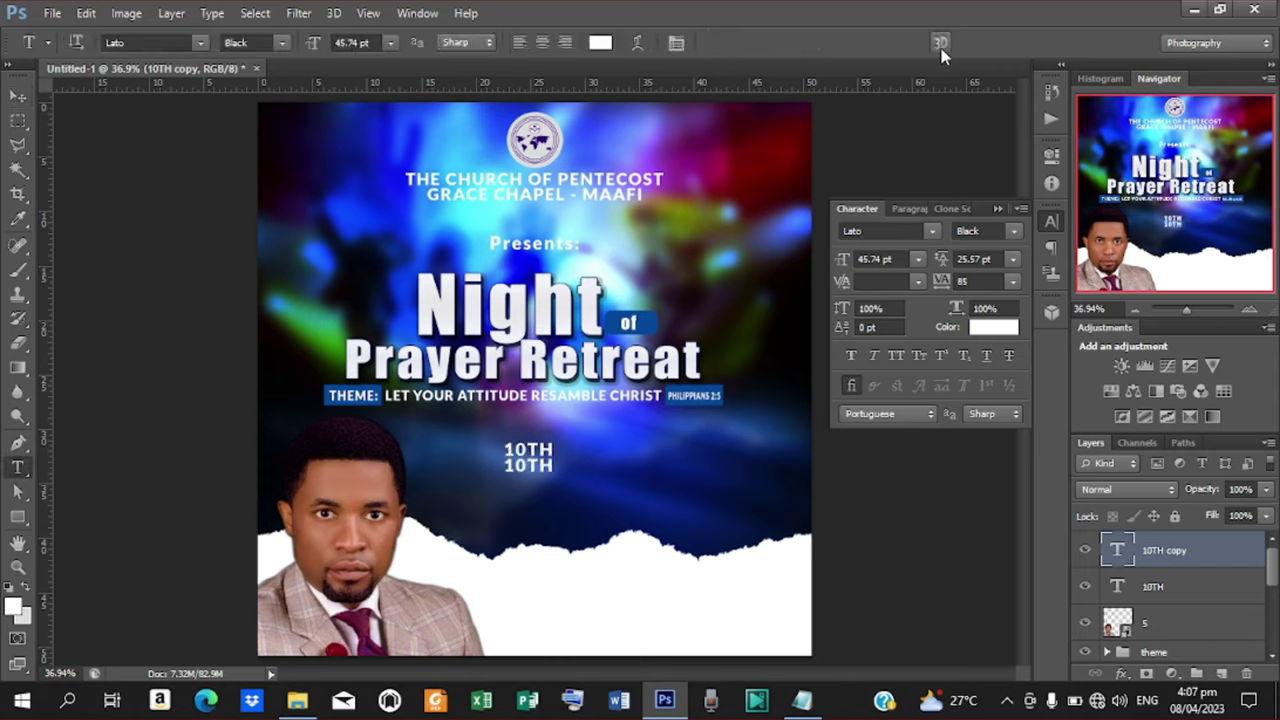
pyautogui.doubleClick(505, 465)
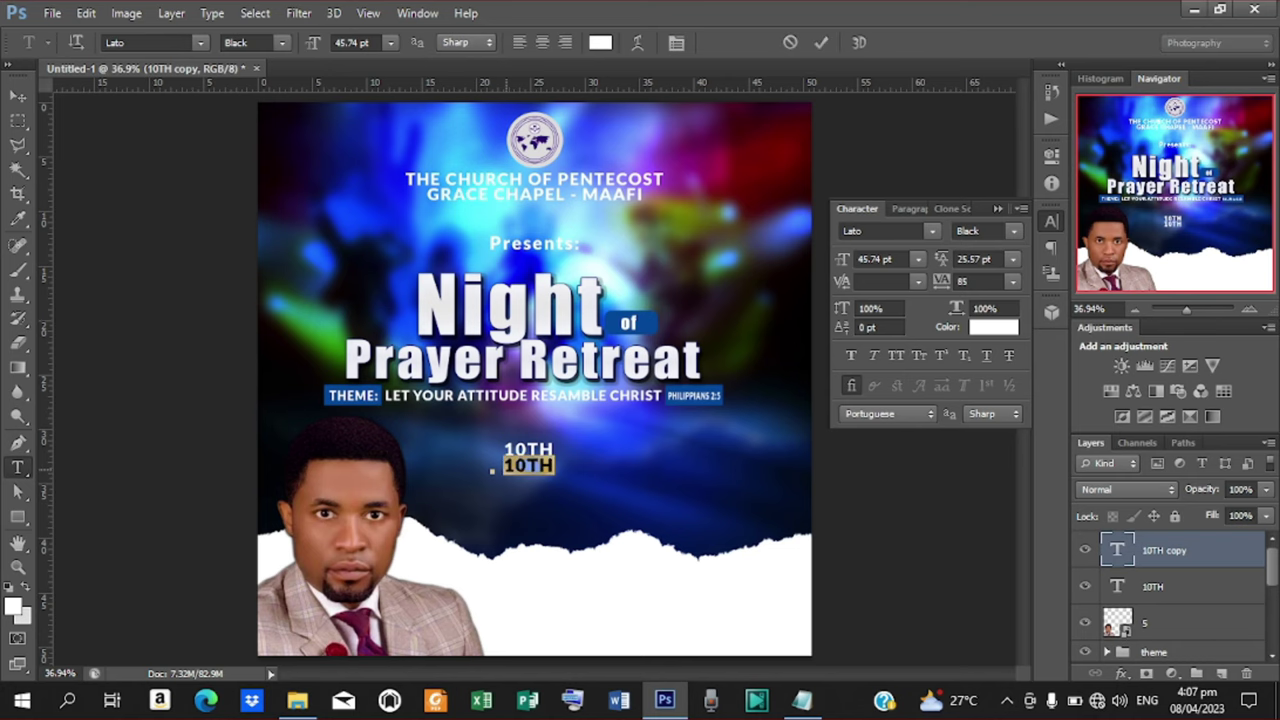
pyautogui.click(803, 700)
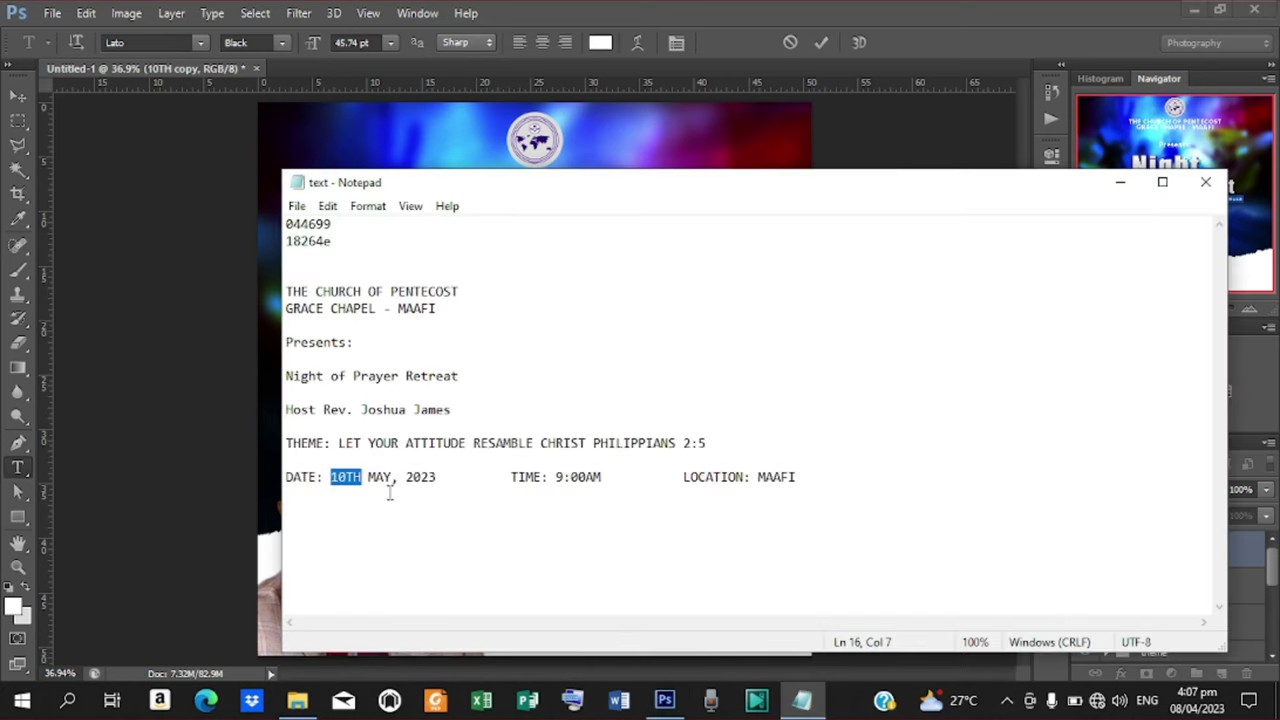
pyautogui.moveTo(390, 481); pyautogui.dragTo(386, 477)
pyautogui.click(1120, 182)
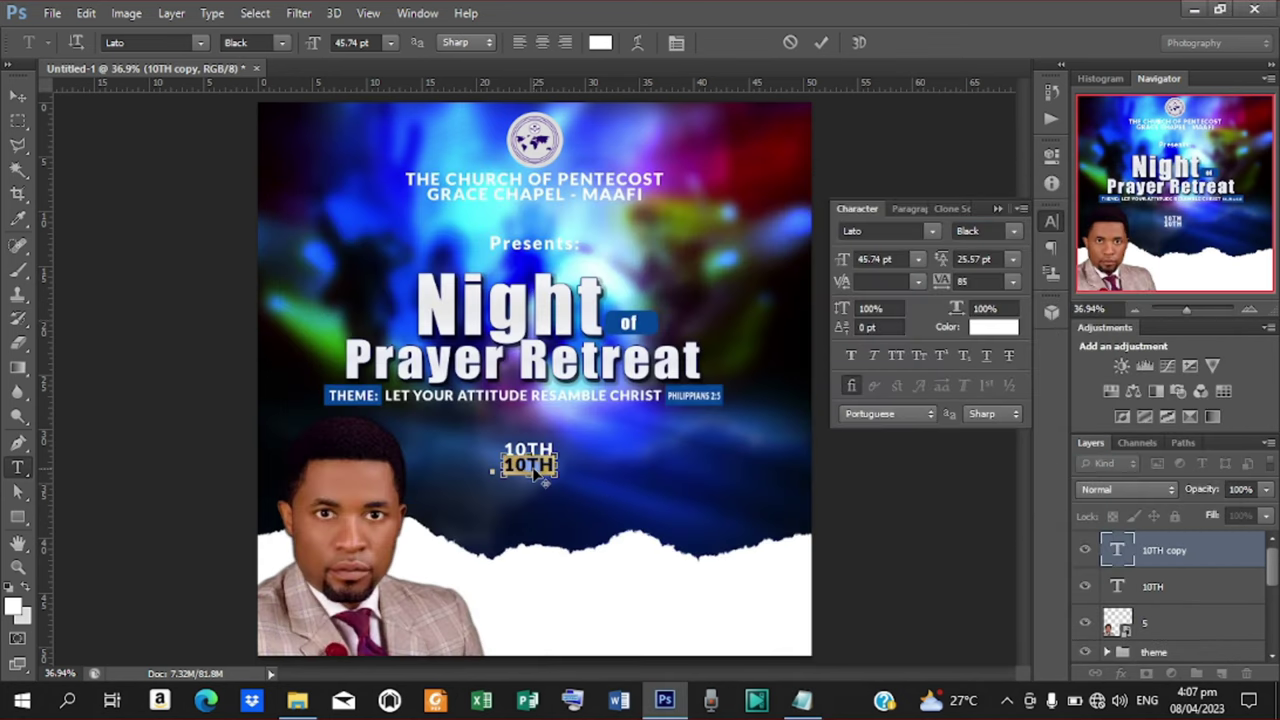
pyautogui.write('MAY')
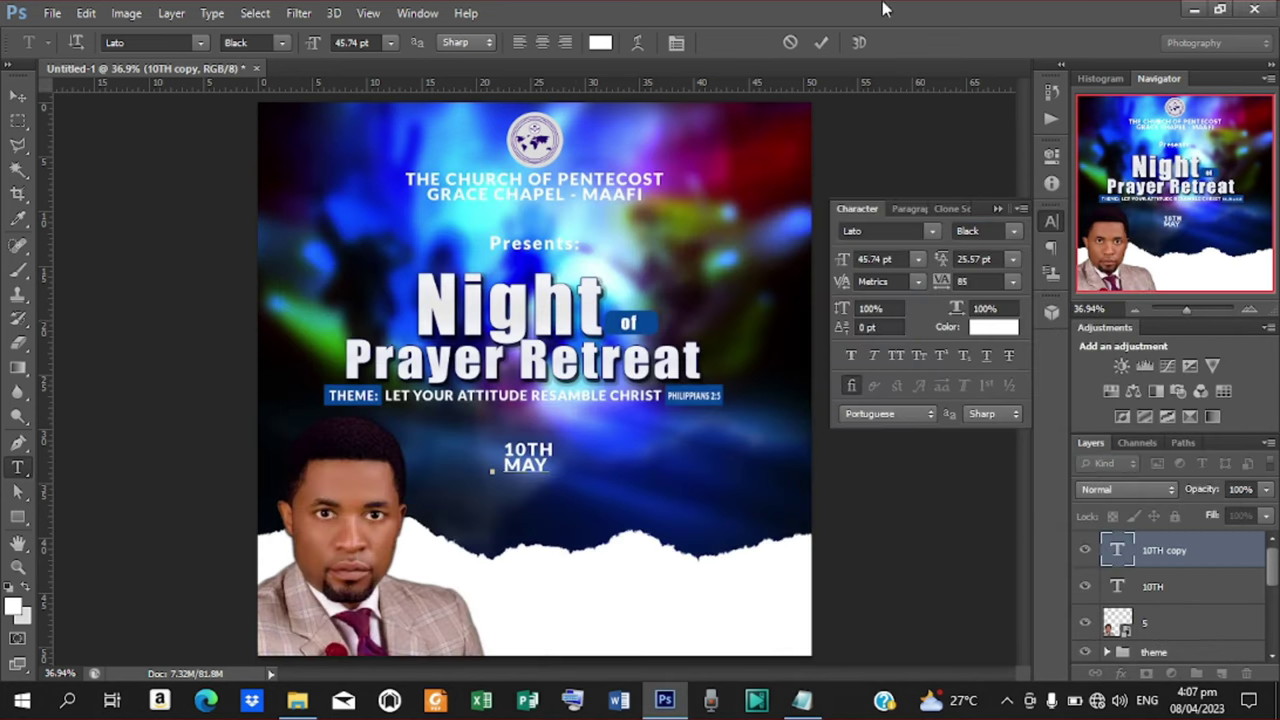
pyautogui.click(824, 42)
# Widen MAY to about 114% so it matches 10TH
pyautogui.press('v')
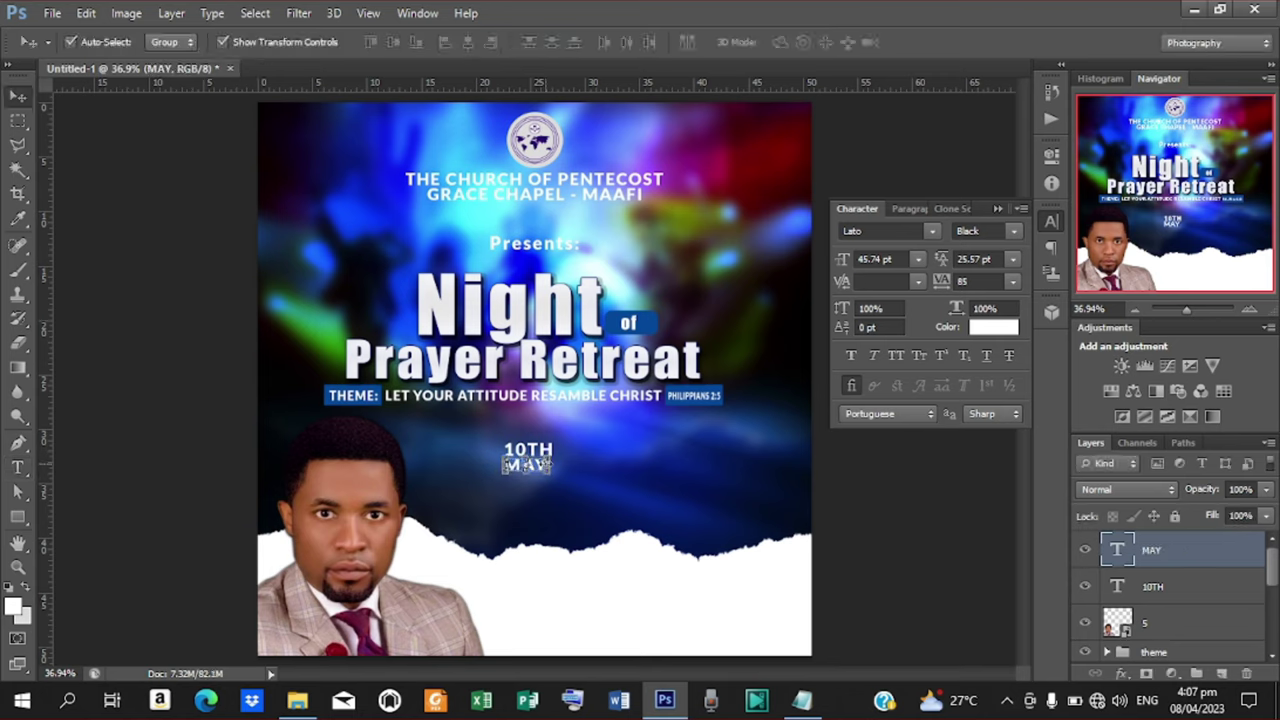
pyautogui.hotkey('ctrl', 't')
pyautogui.moveTo(551, 465); pyautogui.dragTo(556, 465)
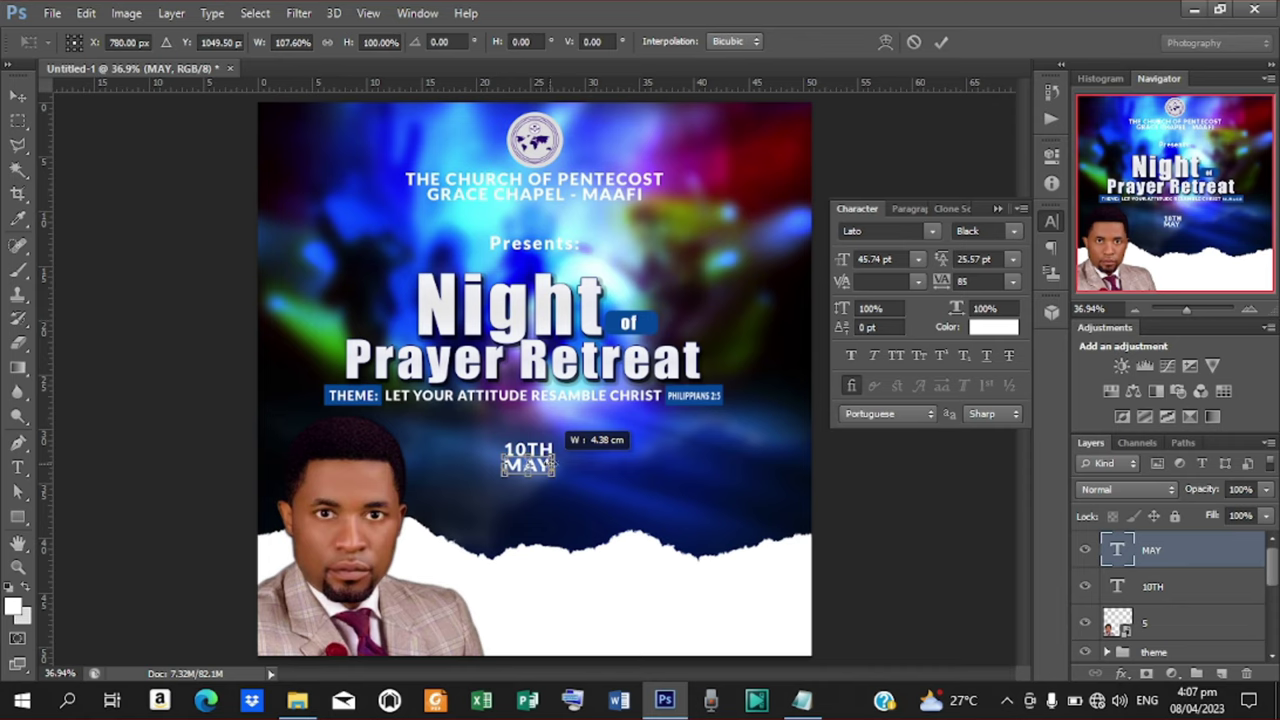
pyautogui.moveTo(556, 465); pyautogui.dragTo(559, 465)
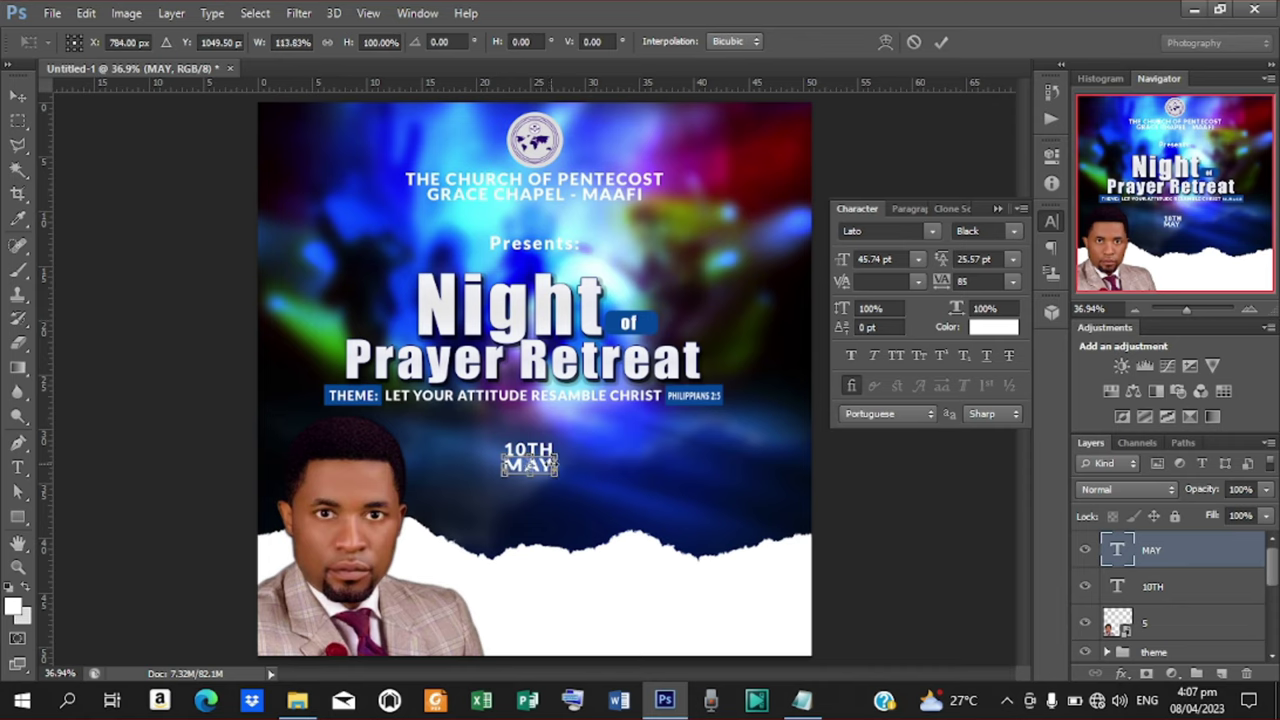
pyautogui.click(940, 42)
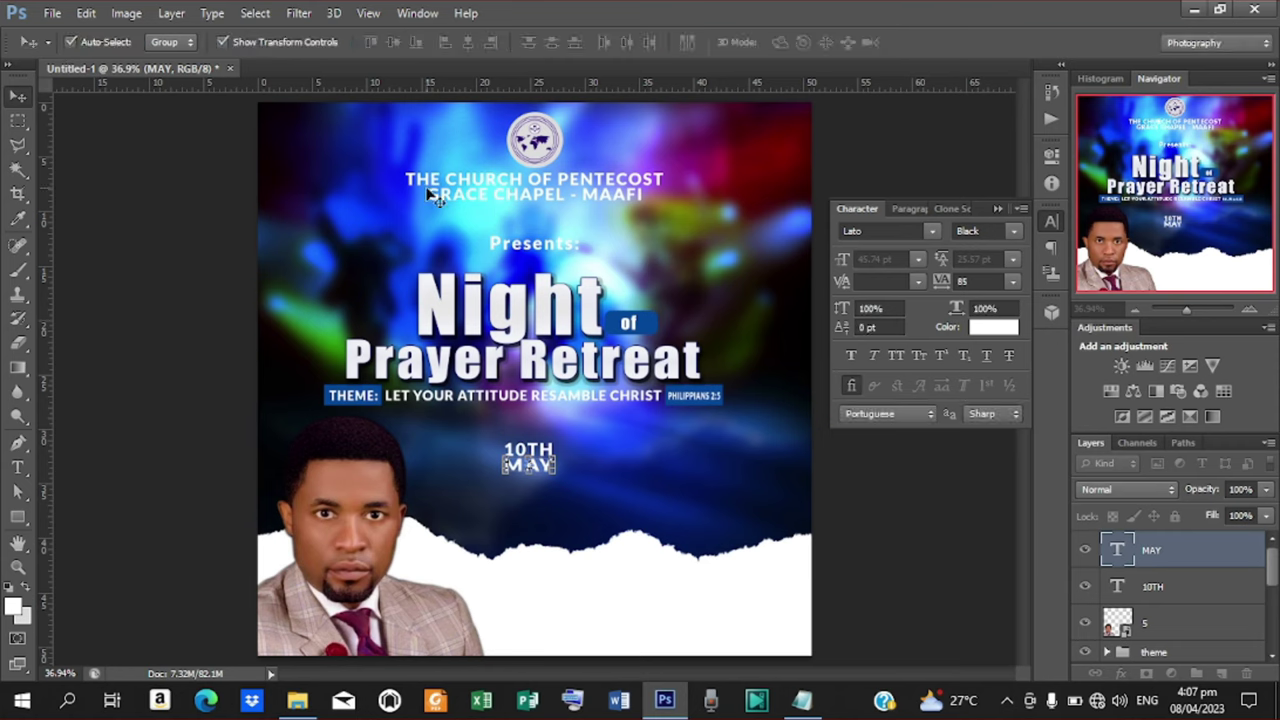
pyautogui.click(224, 43)
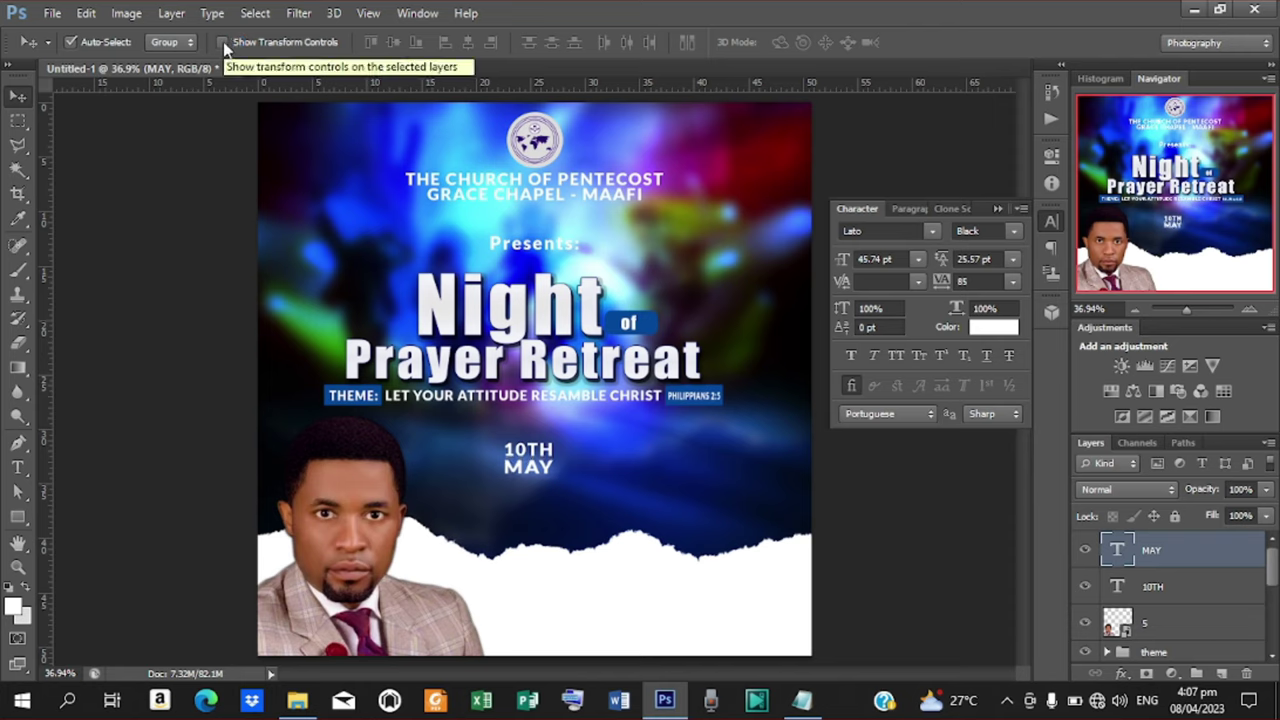
# Nudge MAY right, then duplicate it and move the copy up above 10TH
pyautogui.press('Right')
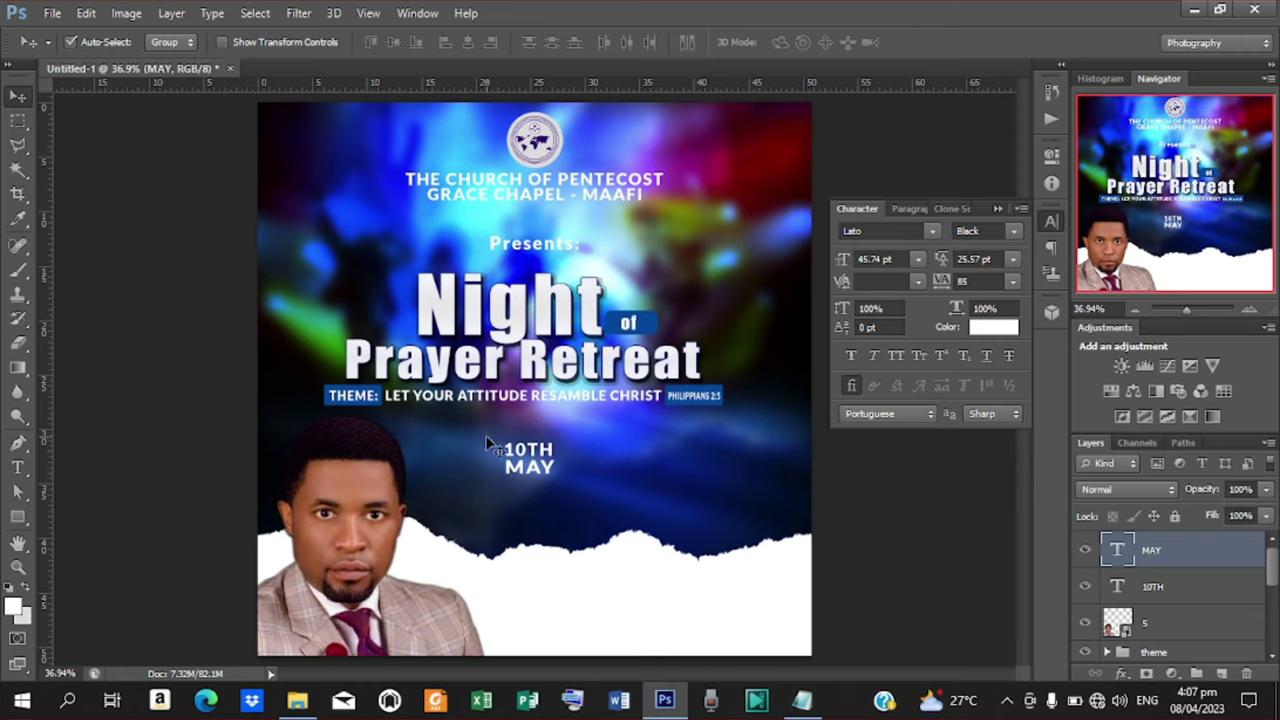
pyautogui.hotkey('alt', 'Right')
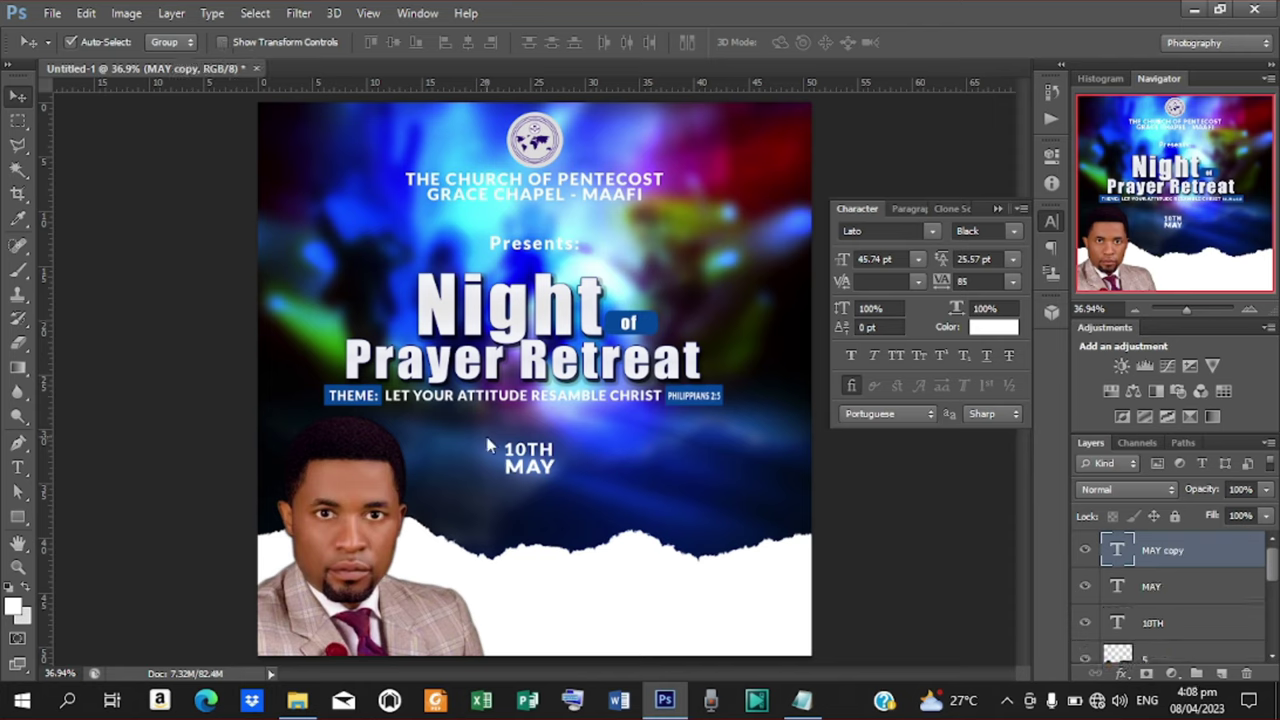
pyautogui.hotkey('shift', 'Up')
pyautogui.hotkey('shift', 'Up')
pyautogui.hotkey('shift', 'Up')
pyautogui.hotkey('shift', 'Up')
pyautogui.hotkey('shift', 'Up')
pyautogui.hotkey('shift', 'Up')
pyautogui.hotkey('shift', 'Up')
pyautogui.hotkey('shift', 'Up')
pyautogui.hotkey('shift', 'Up')
# Retype the copied top line as 'SUNDAY'
pyautogui.press('t')
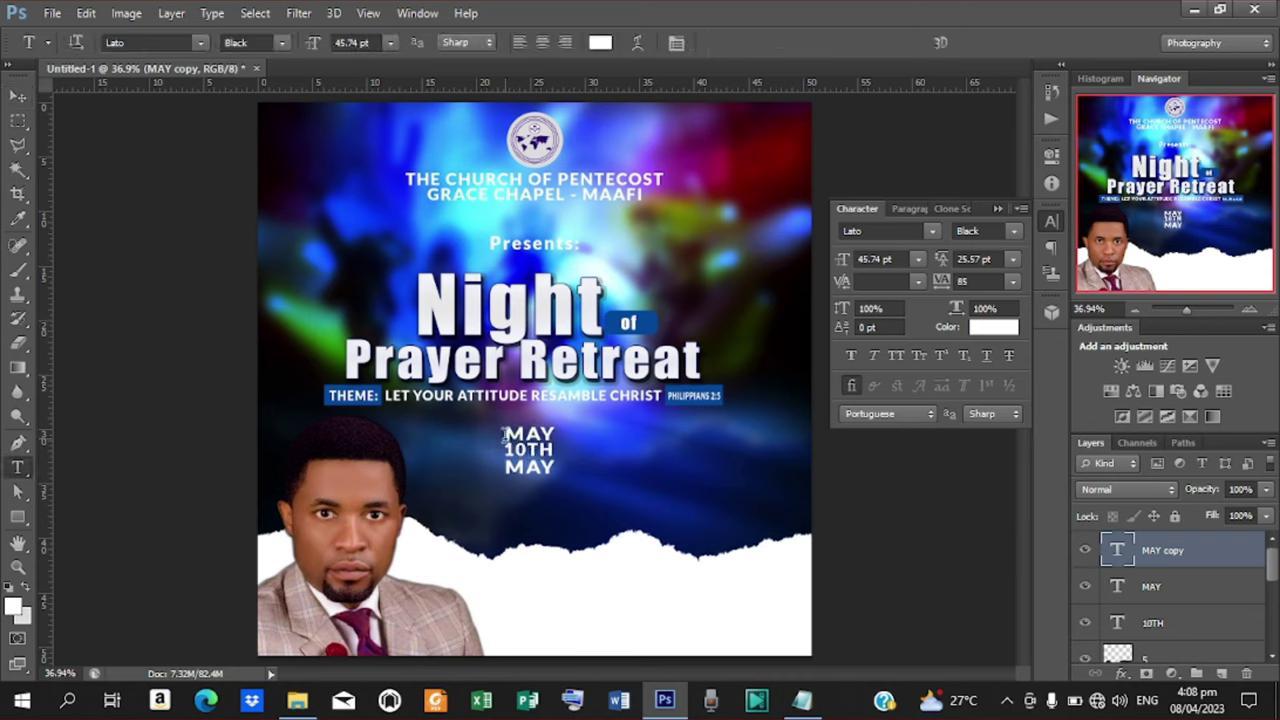
pyautogui.click(505, 435)
pyautogui.hotkey('ctrl', 'a')
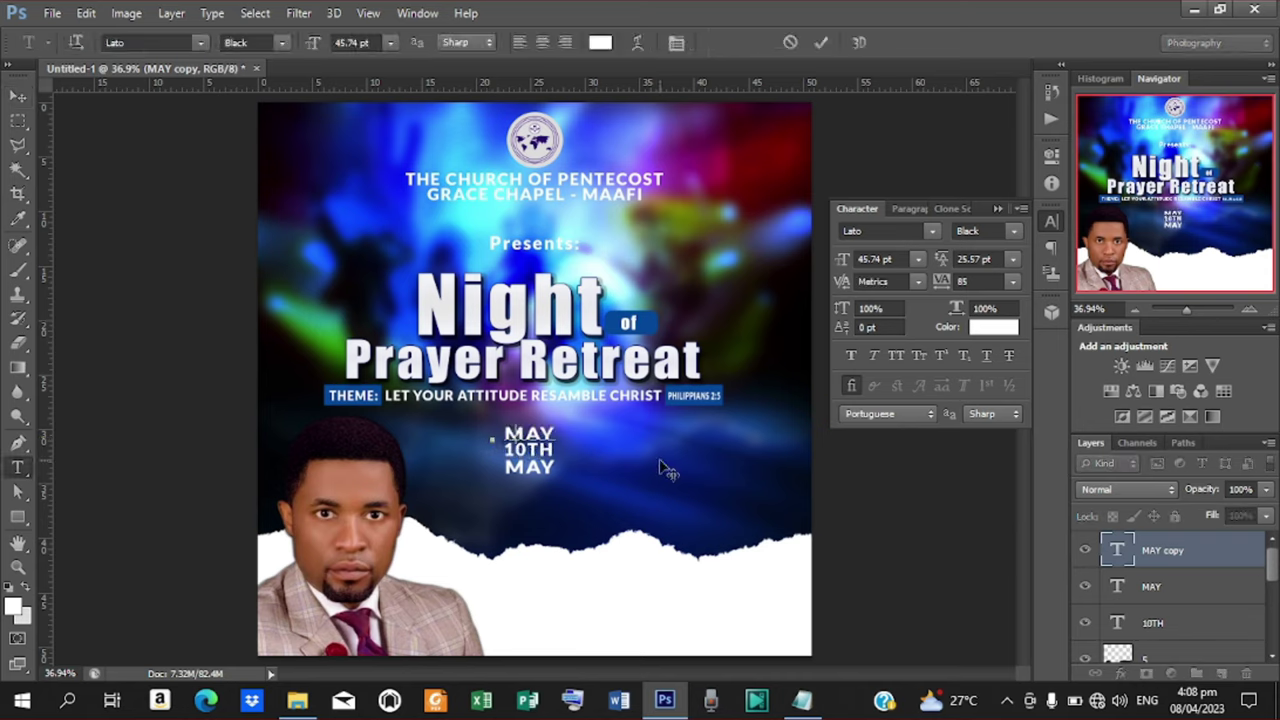
pyautogui.write('sun')
pyautogui.press('BackSpace')
pyautogui.press('BackSpace')
pyautogui.press('BackSpace')
pyautogui.write('SUB')
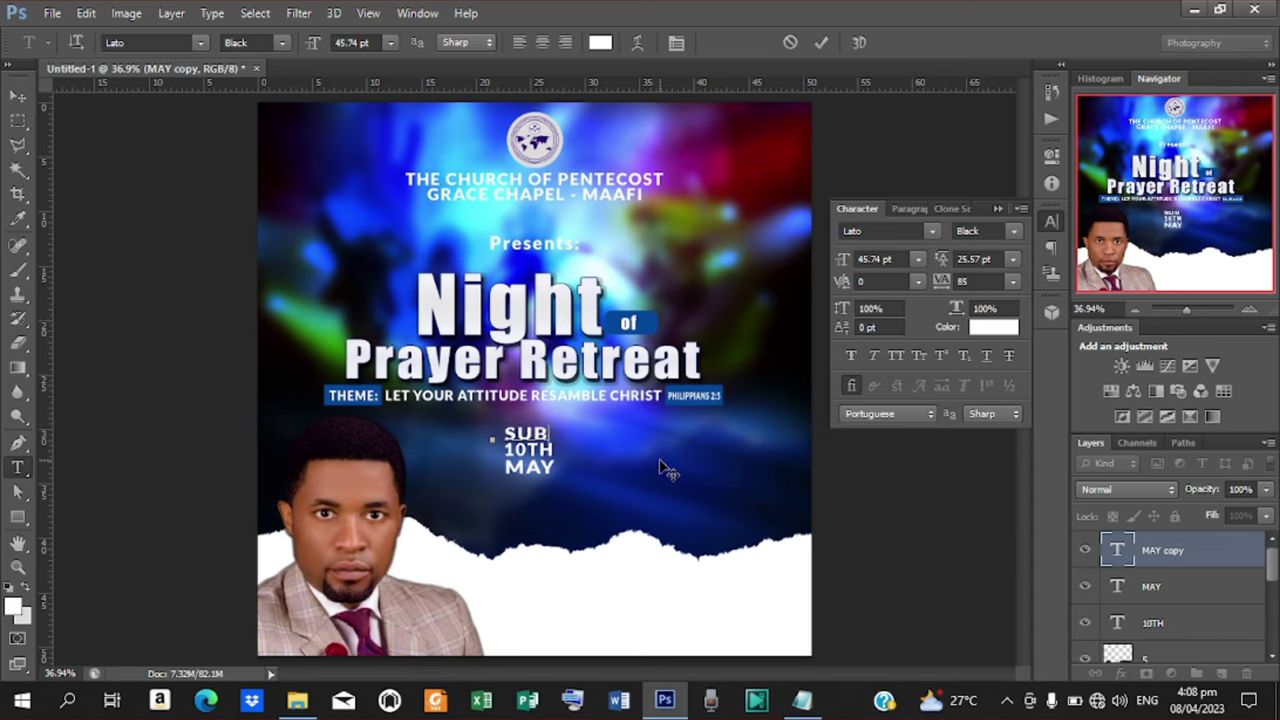
pyautogui.press('BackSpace')
pyautogui.write('NDAY')
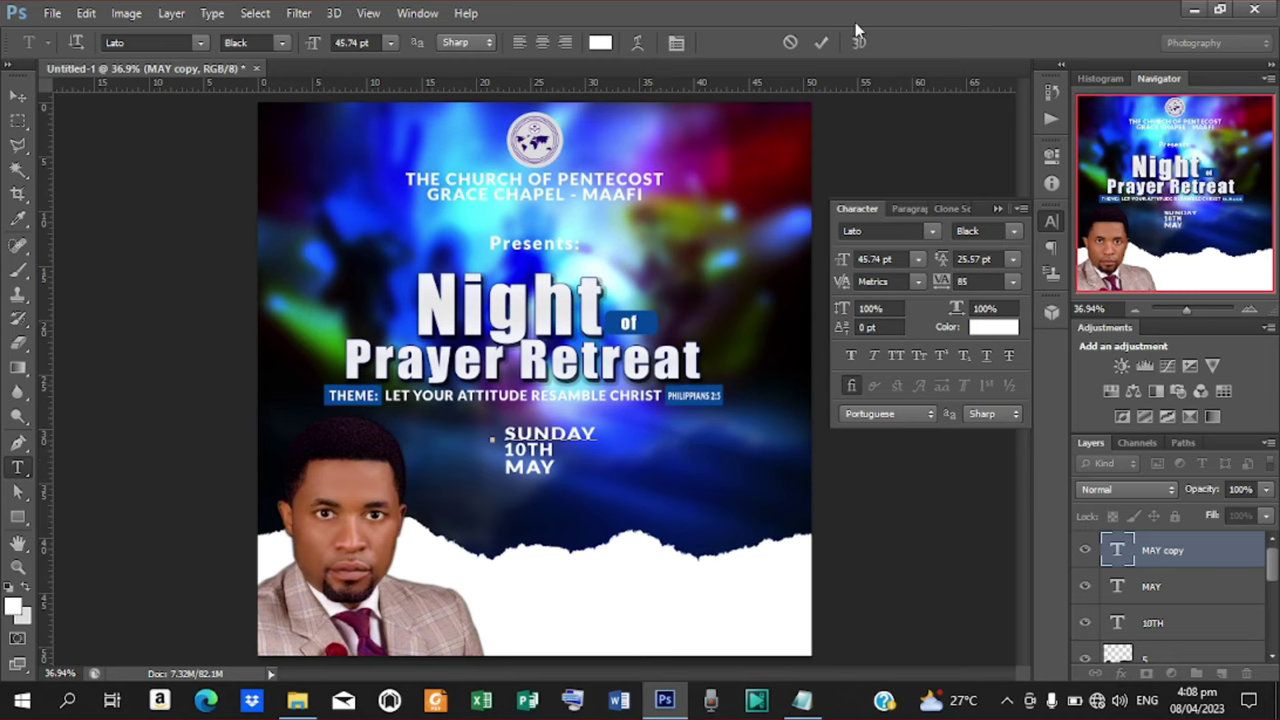
pyautogui.click(825, 44)
pyautogui.press('v')
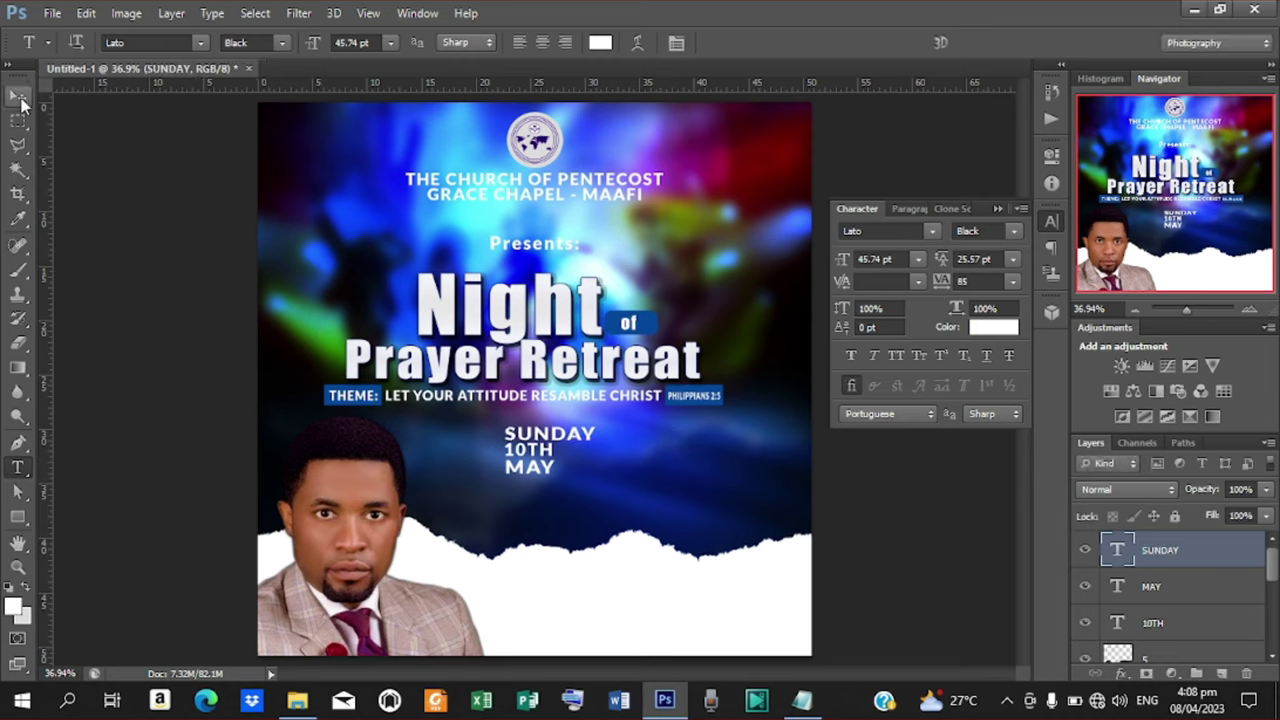
# Scale SUNDAY down to about 58% width so it fits above 10TH
pyautogui.click(223, 42)
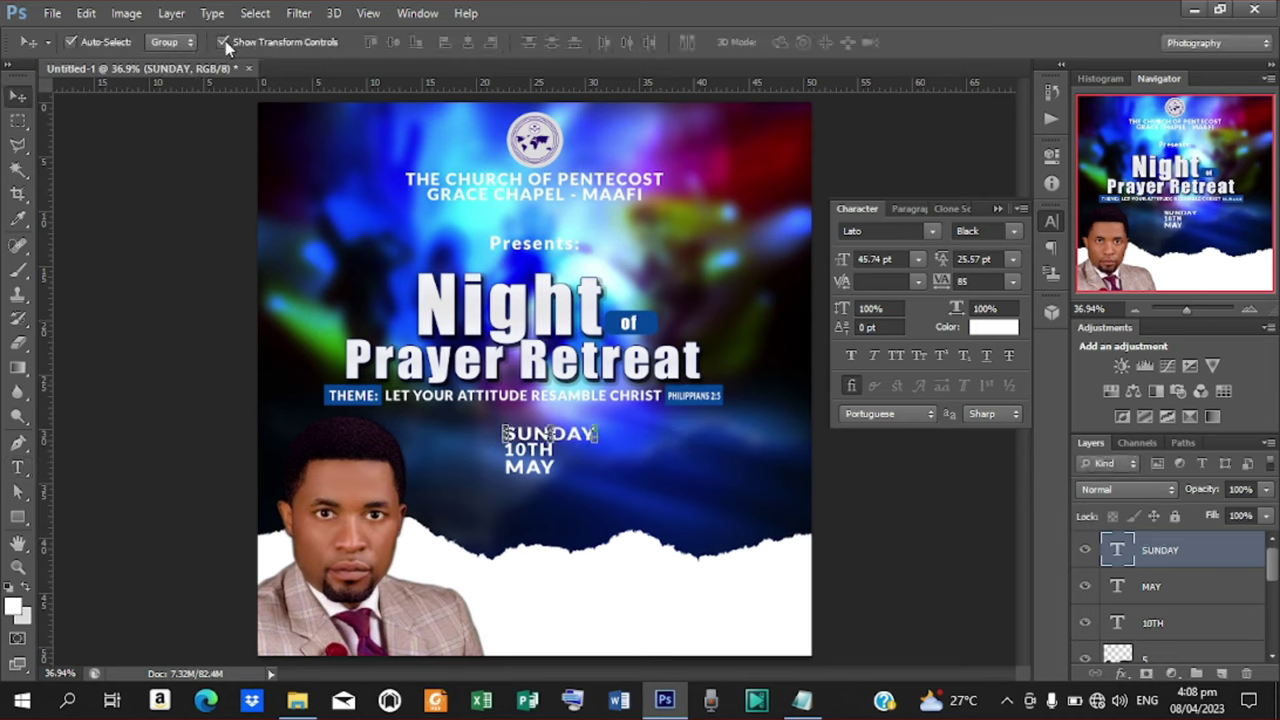
pyautogui.moveTo(595, 433); pyautogui.dragTo(557, 434)
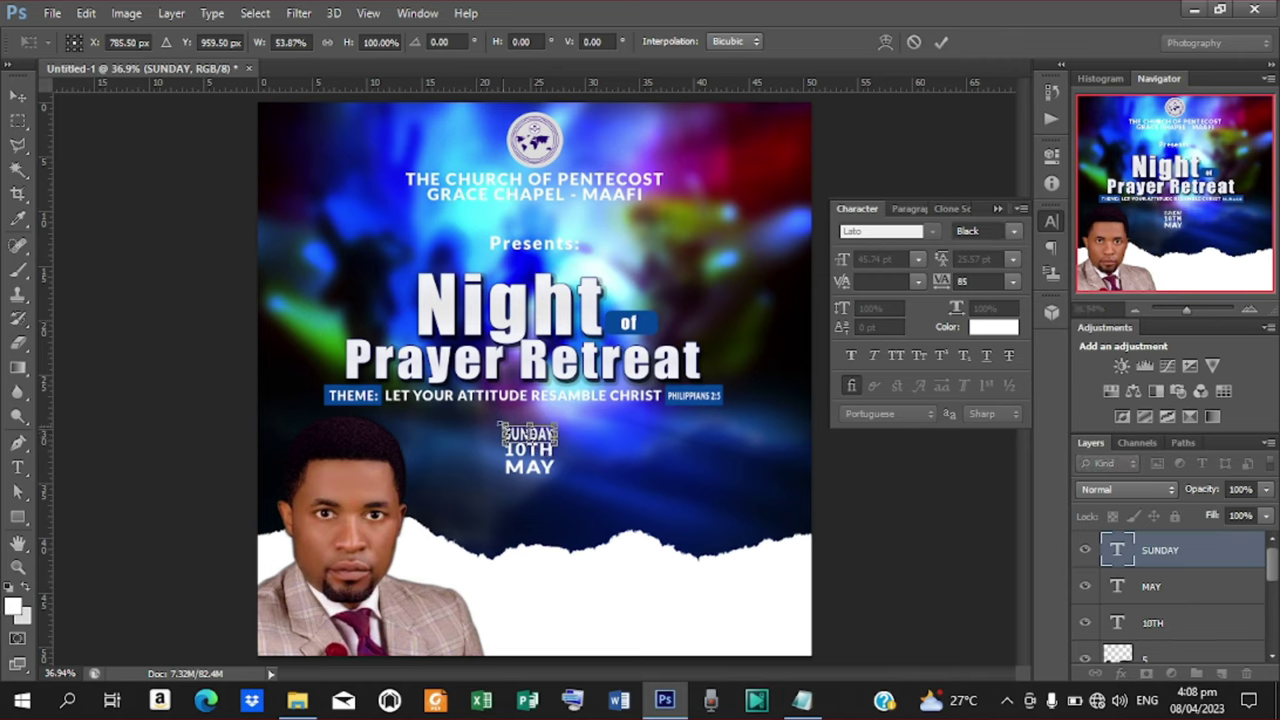
pyautogui.moveTo(503, 425); pyautogui.dragTo(505, 429)
pyautogui.click(940, 41)
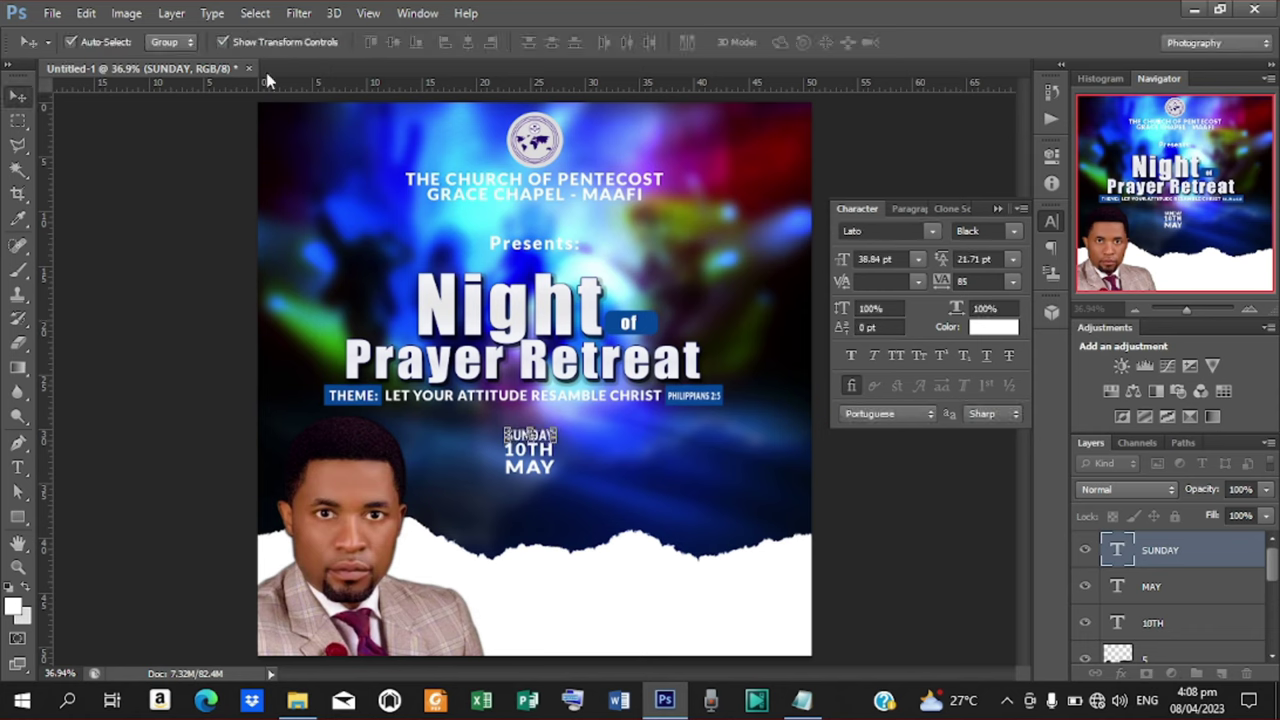
pyautogui.click(223, 46)
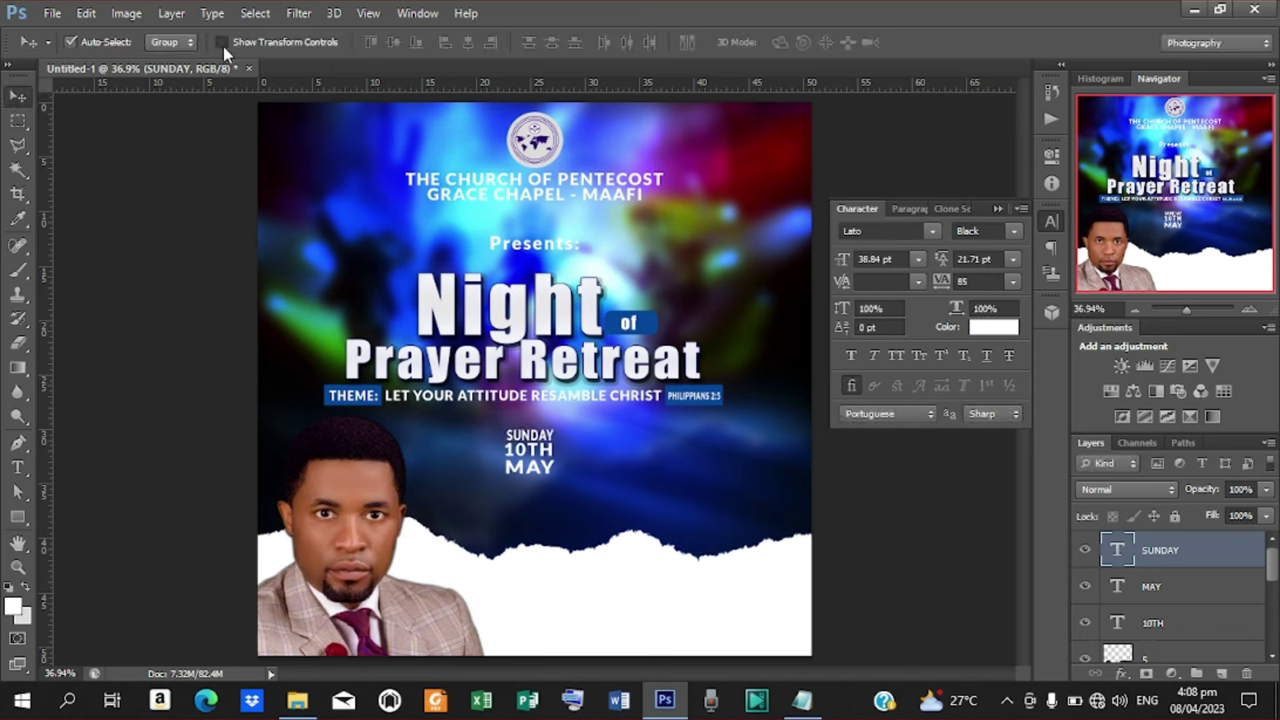
pyautogui.click(223, 46)
pyautogui.press('t')
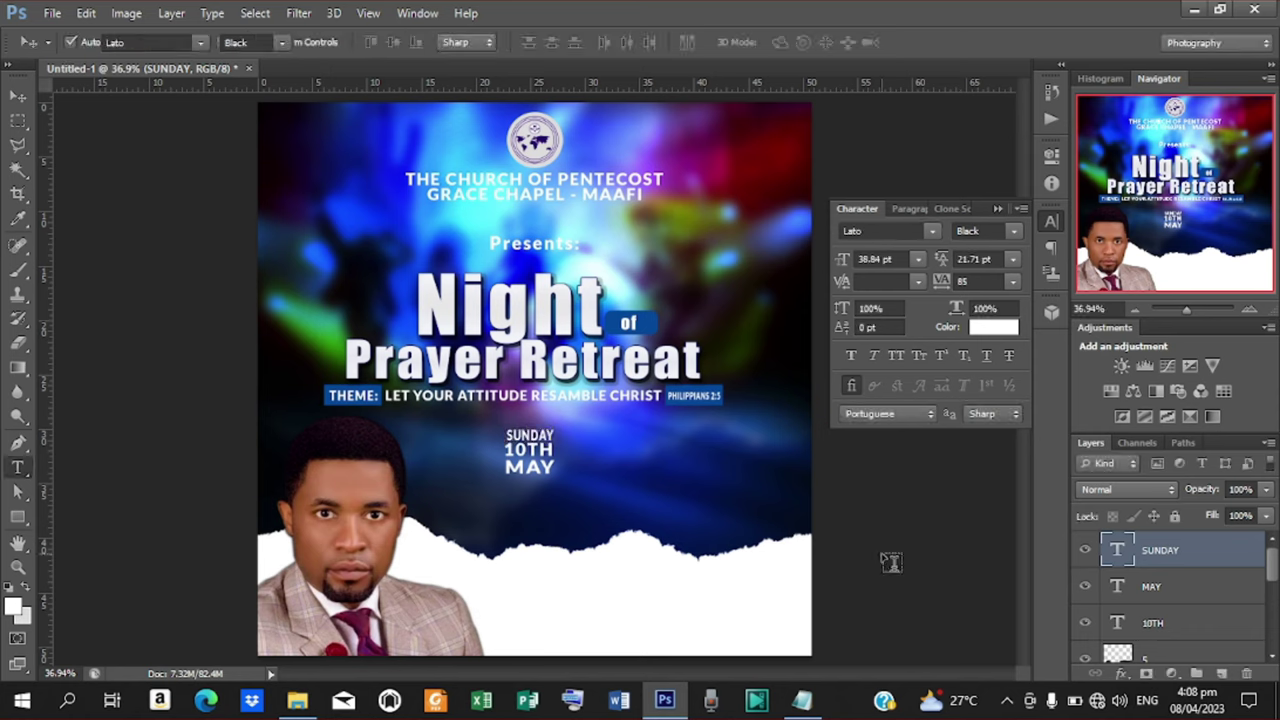
# Paste the year 2023 from the notes as new text, split into 20 over 23
pyautogui.click(612, 490)
pyautogui.click(802, 700)
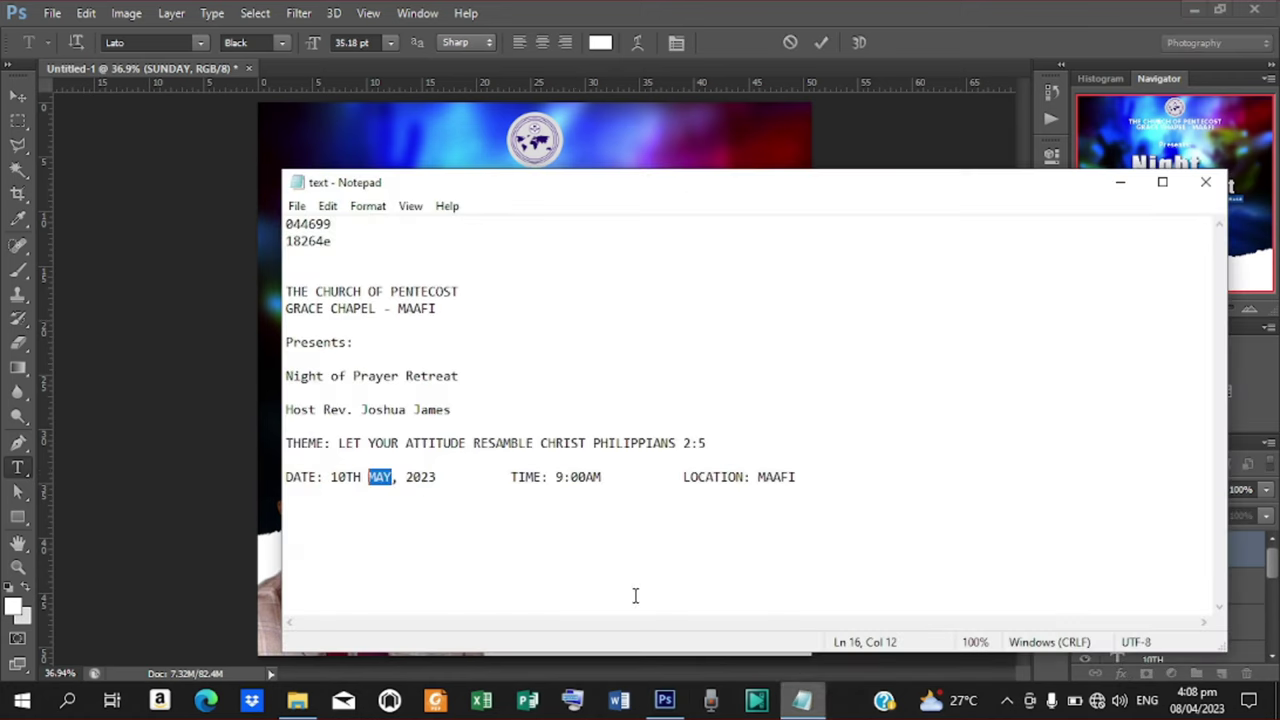
pyautogui.moveTo(406, 478); pyautogui.dragTo(460, 483)
pyautogui.hotkey('ctrl', 'c')
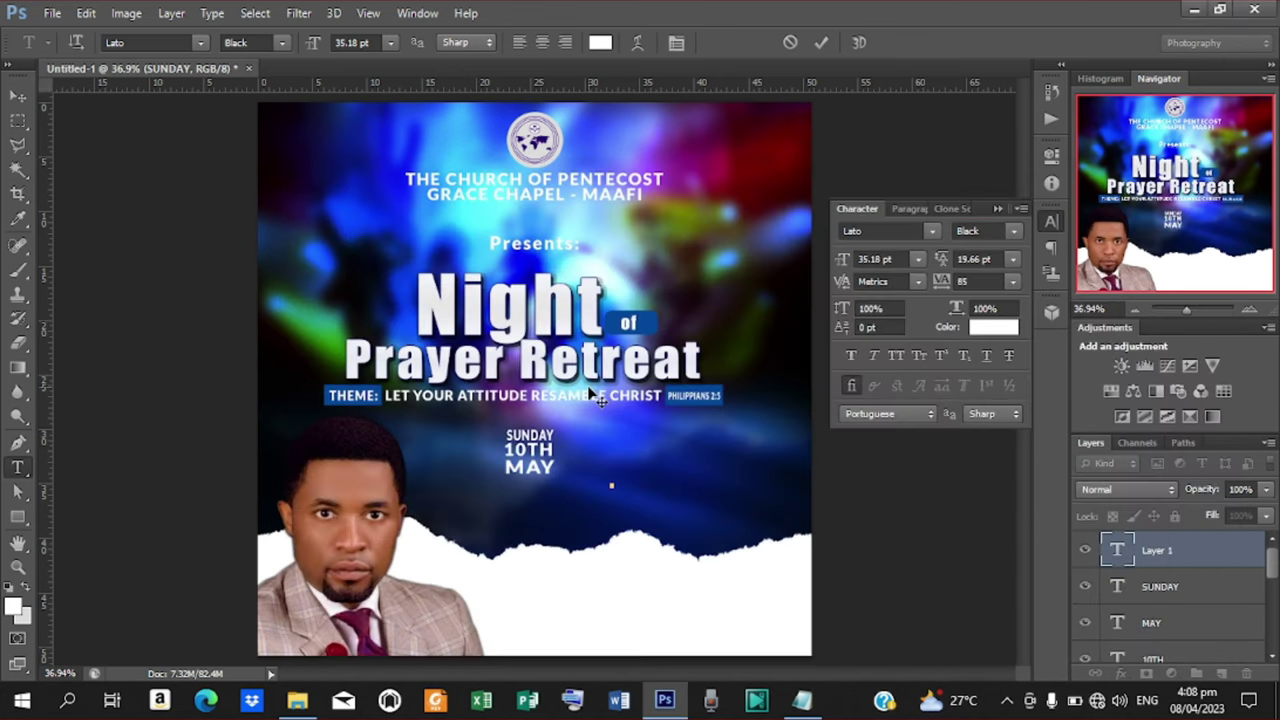
pyautogui.click(1120, 182)
pyautogui.hotkey('ctrl', 'v')
pyautogui.click(822, 42)
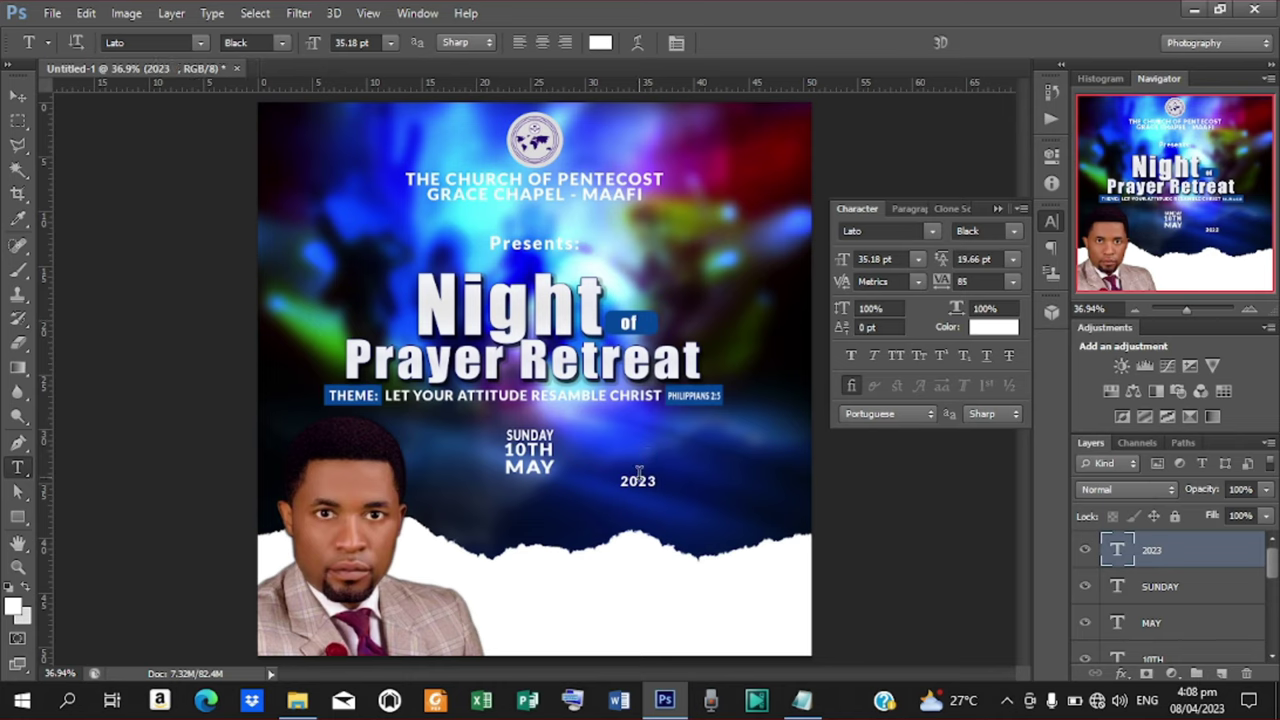
pyautogui.click(638, 481)
pyautogui.press('Return')
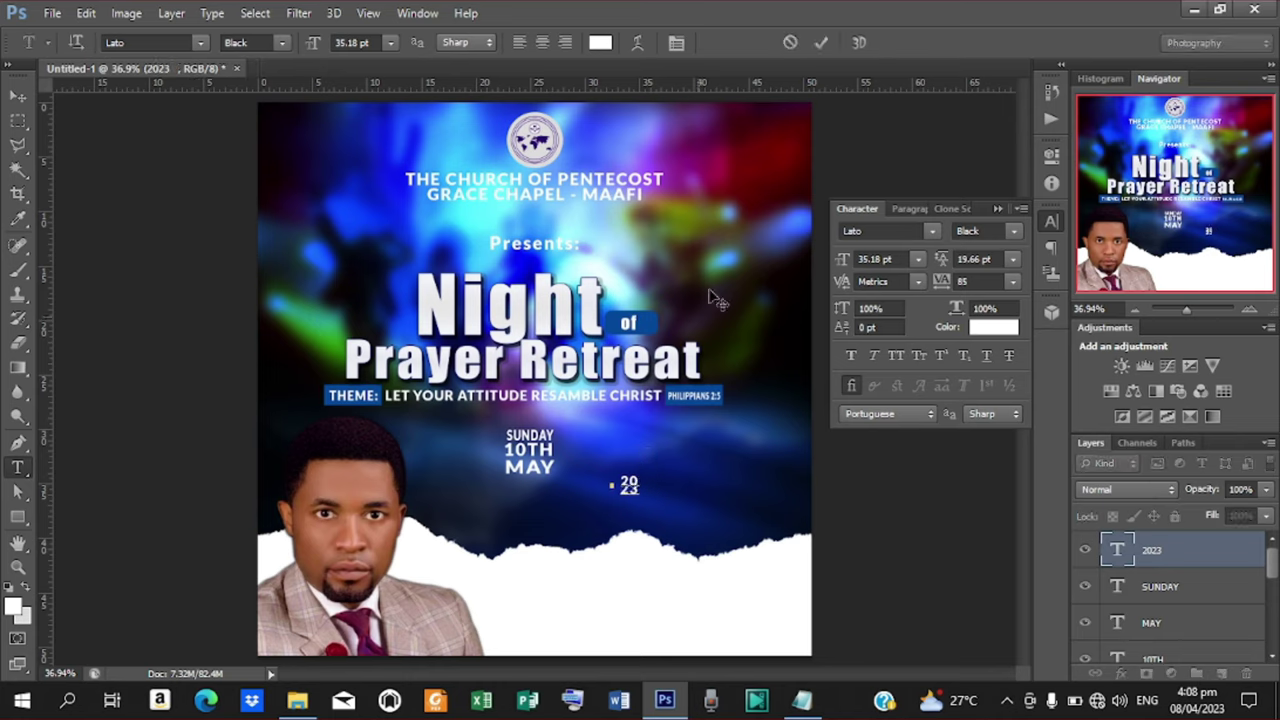
pyautogui.click(824, 42)
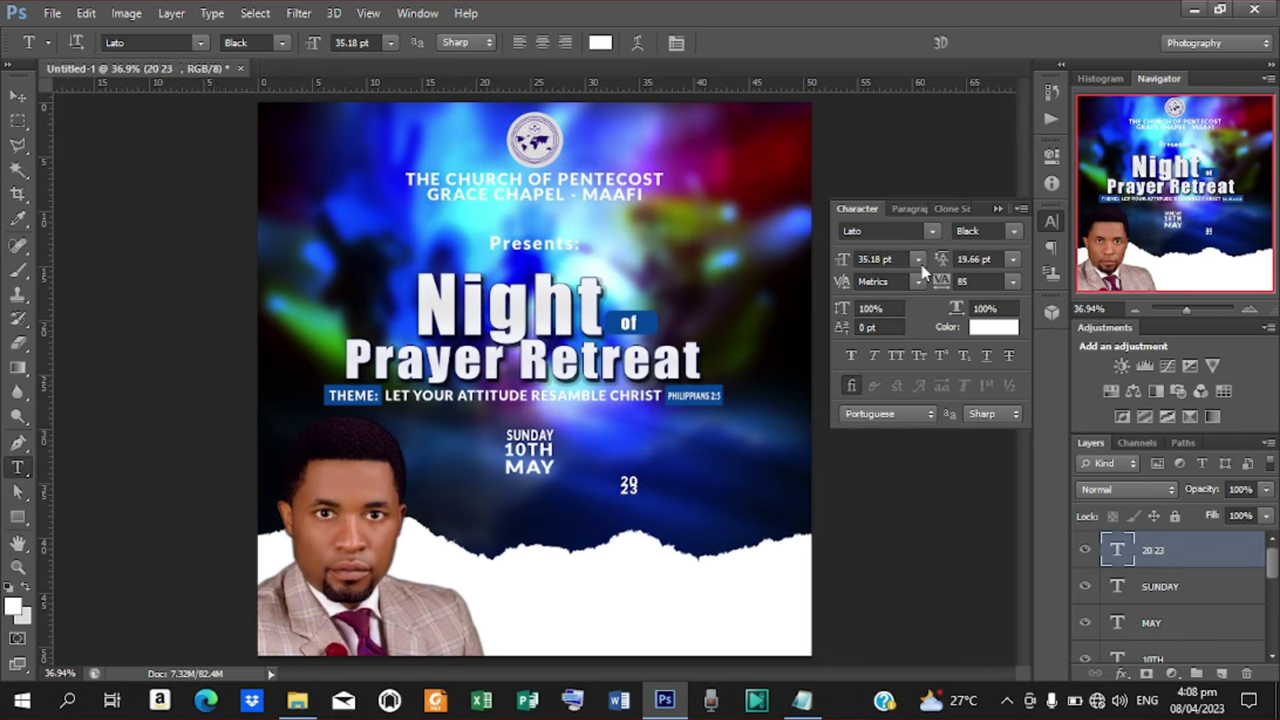
# Increase the year's line spacing, stretch it taller and move it beside SUNDAY 10TH MAY
pyautogui.moveTo(942, 260)
pyautogui.mouseDown()
pyautogui.moveTo(957, 270)
pyautogui.moveTo(944, 268)
pyautogui.mouseUp()
pyautogui.click(18, 96)
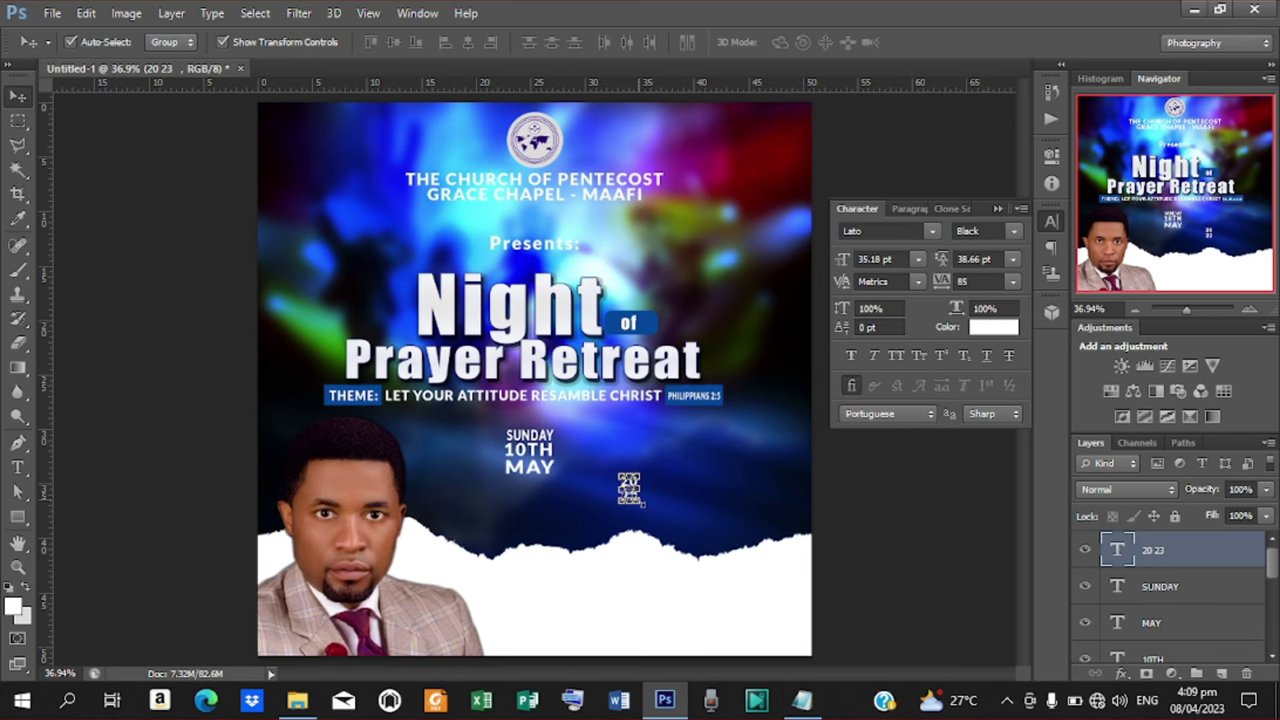
pyautogui.moveTo(641, 505); pyautogui.dragTo(645, 514)
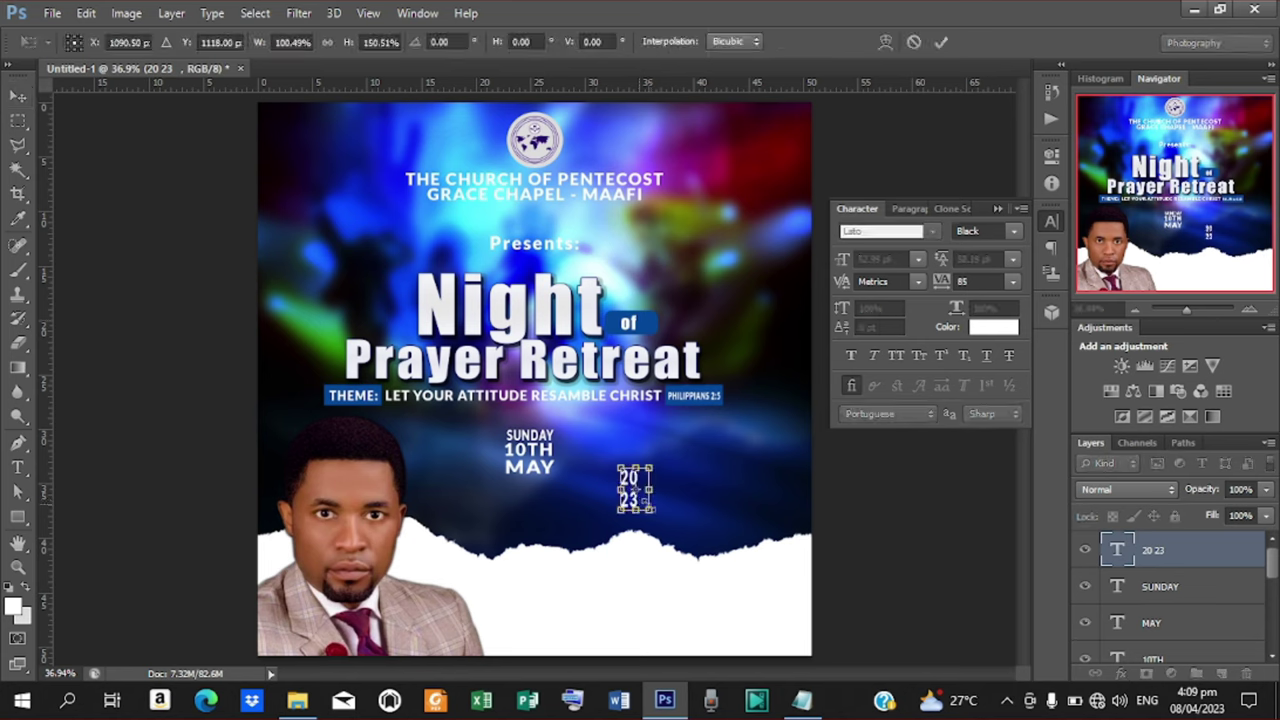
pyautogui.click(940, 43)
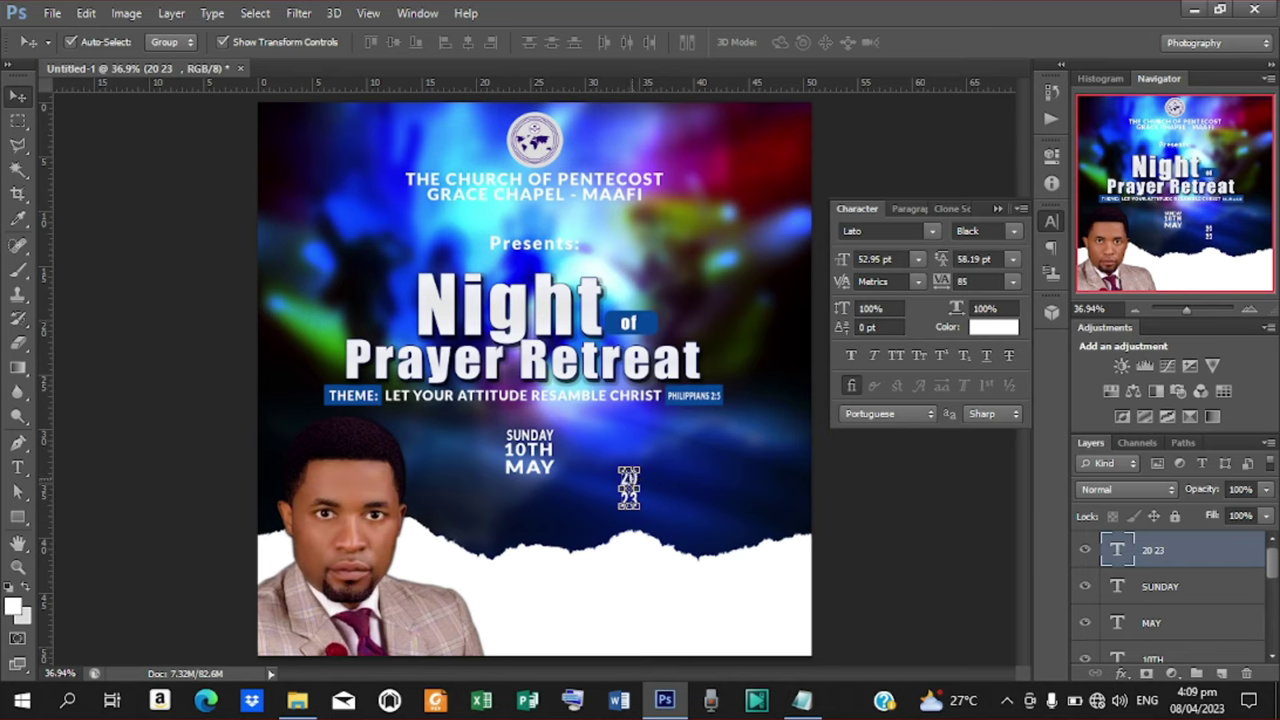
pyautogui.moveTo(630, 490); pyautogui.dragTo(568, 428)
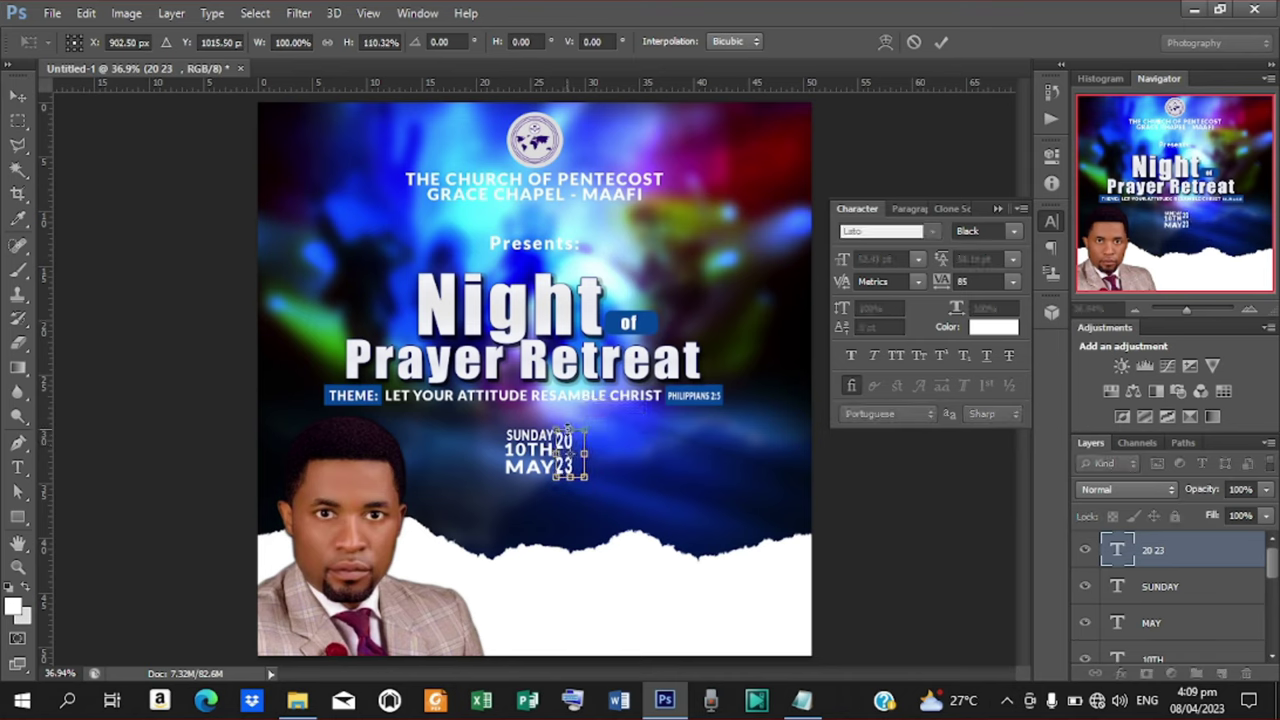
pyautogui.click(943, 41)
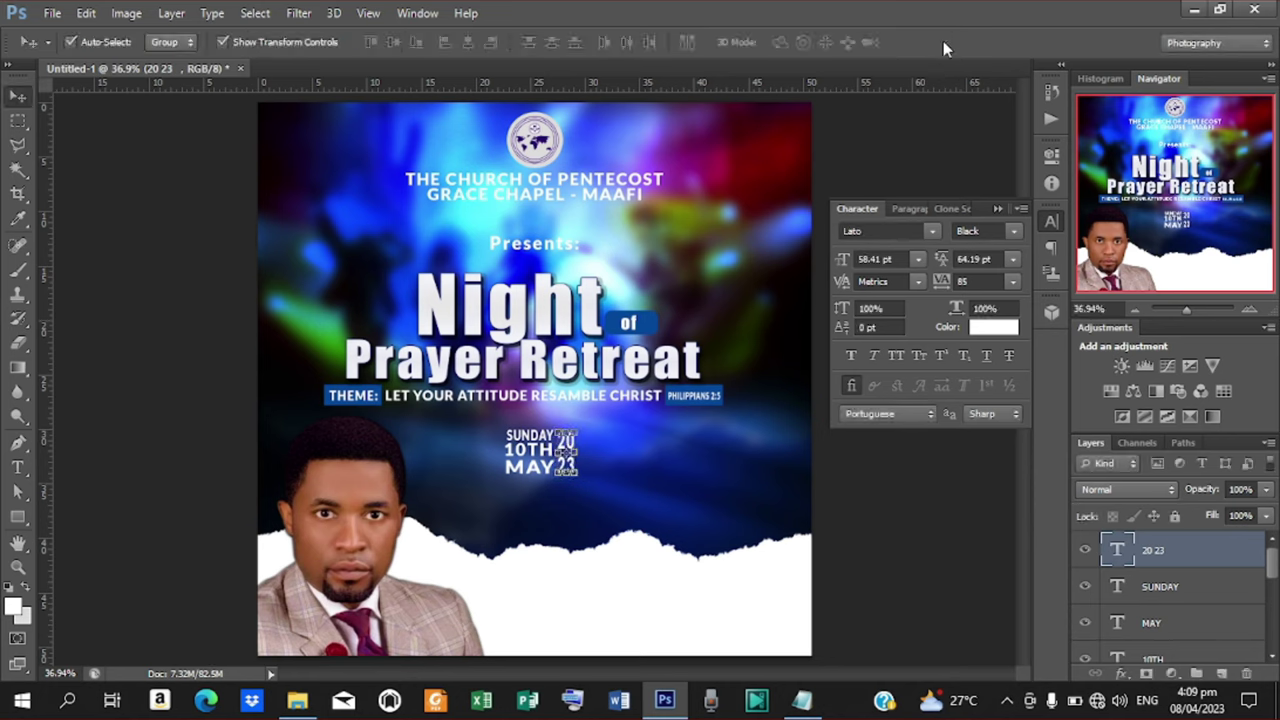
# Draw a rectangle beside the date lines and fill it brown
pyautogui.click(18, 517)
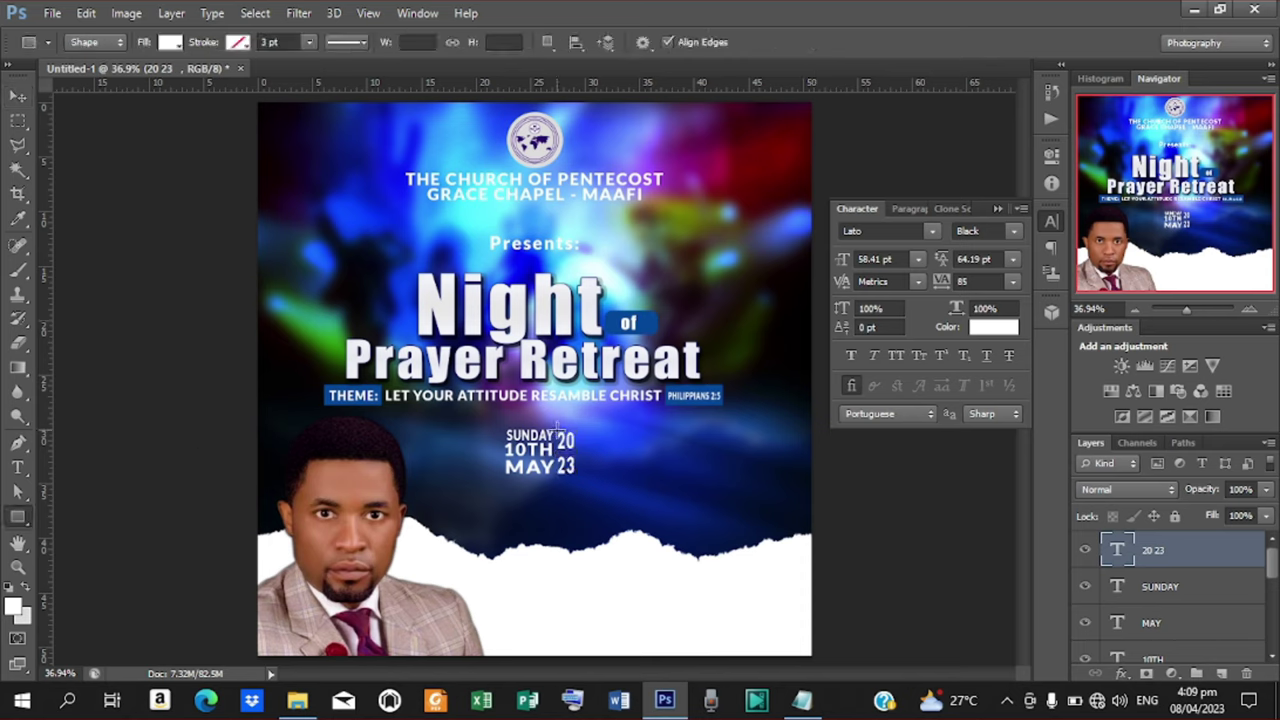
pyautogui.moveTo(556, 428); pyautogui.dragTo(577, 475)
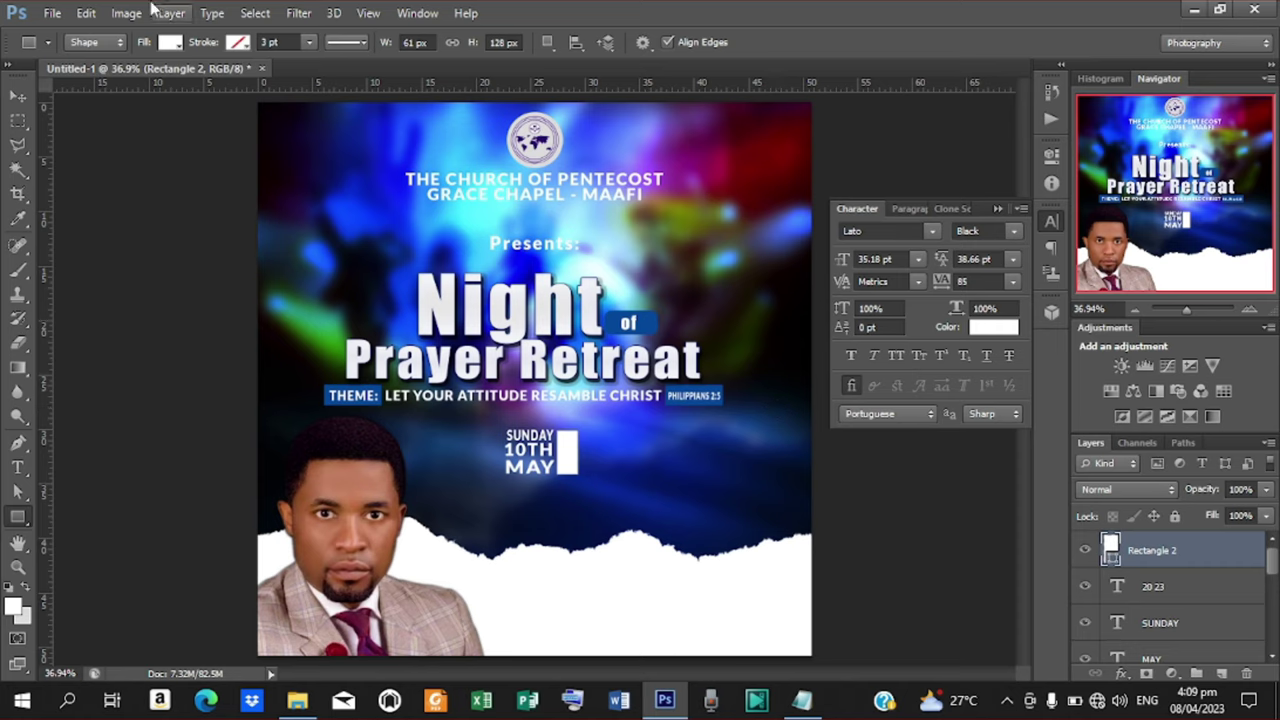
pyautogui.click(170, 43)
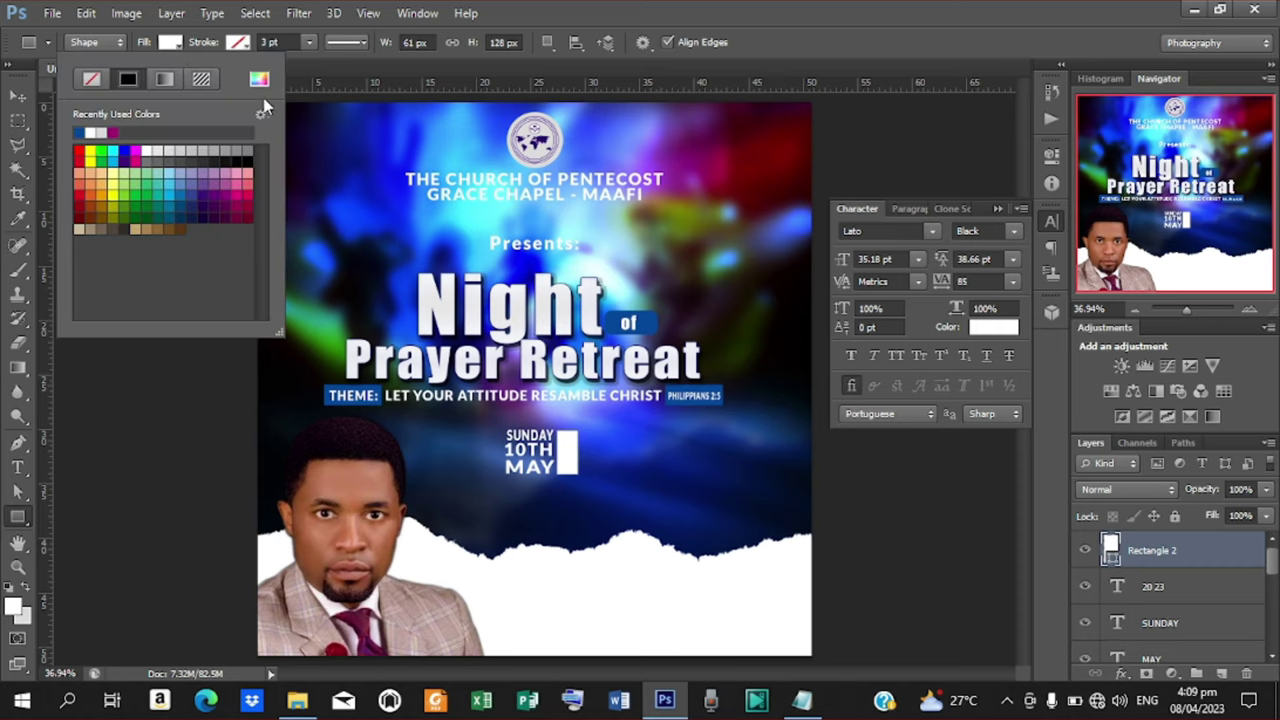
pyautogui.click(101, 226)
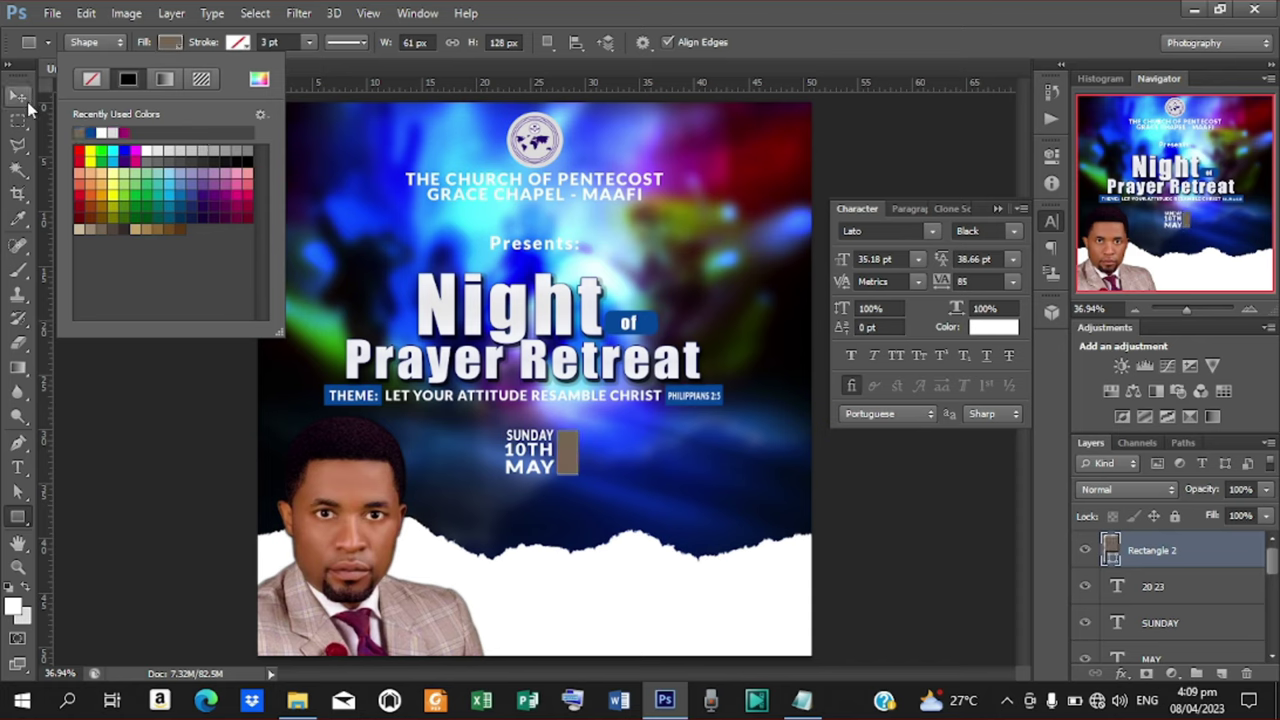
# Move the year layer above the box and centre it horizontally and vertically on it
pyautogui.click(20, 97)
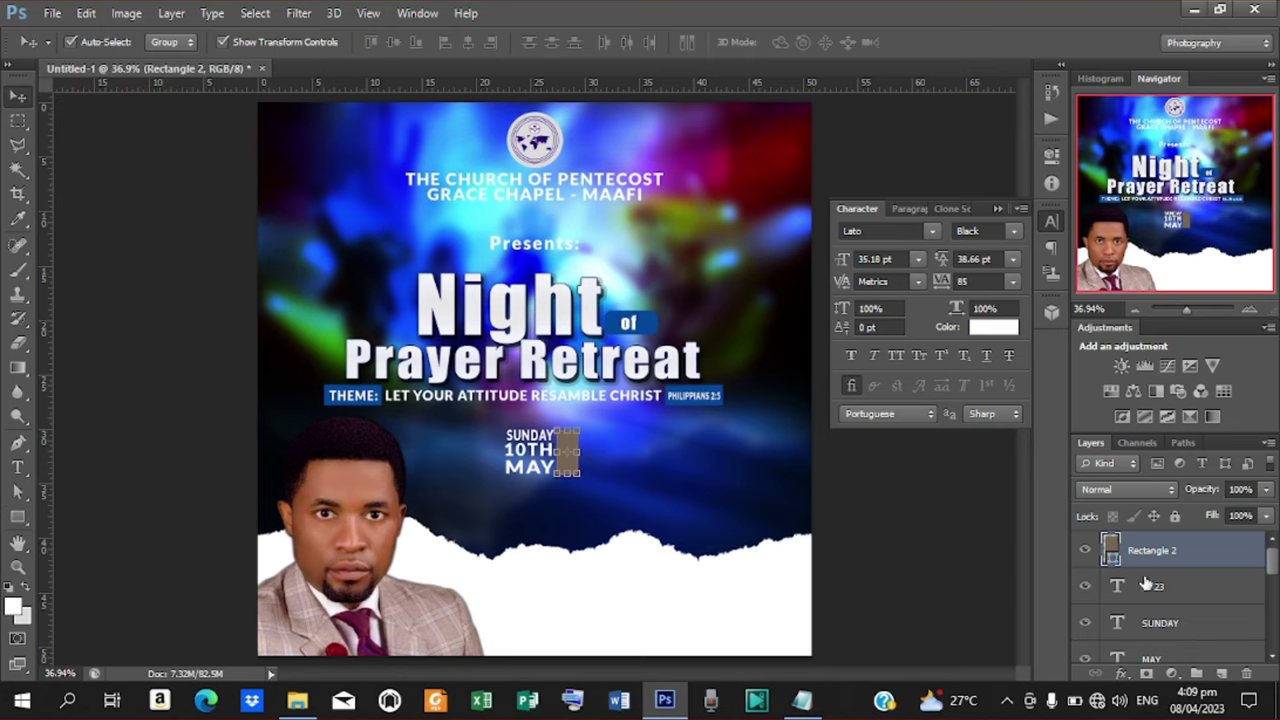
pyautogui.moveTo(1150, 588); pyautogui.dragTo(1152, 550)
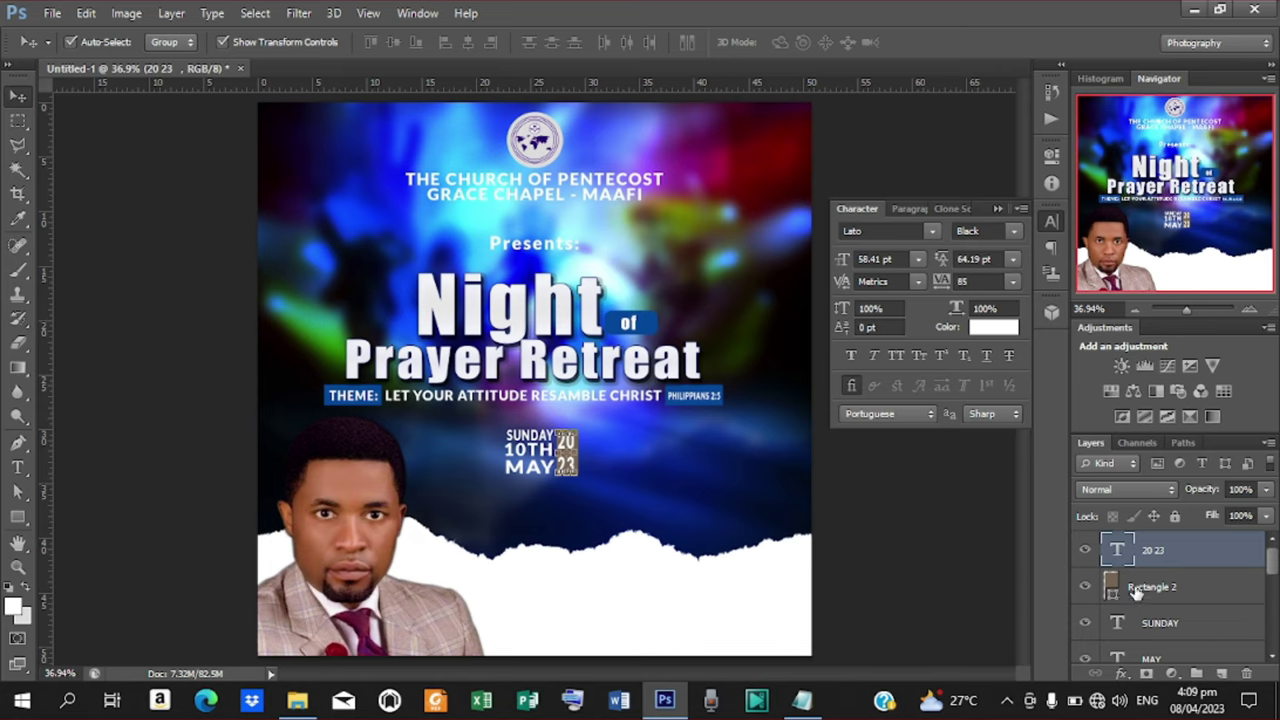
pyautogui.keyDown('ctrl'); pyautogui.click(1135, 592); pyautogui.keyUp('ctrl')
pyautogui.keyDown('shift'); pyautogui.click(1135, 592); pyautogui.keyUp('shift')
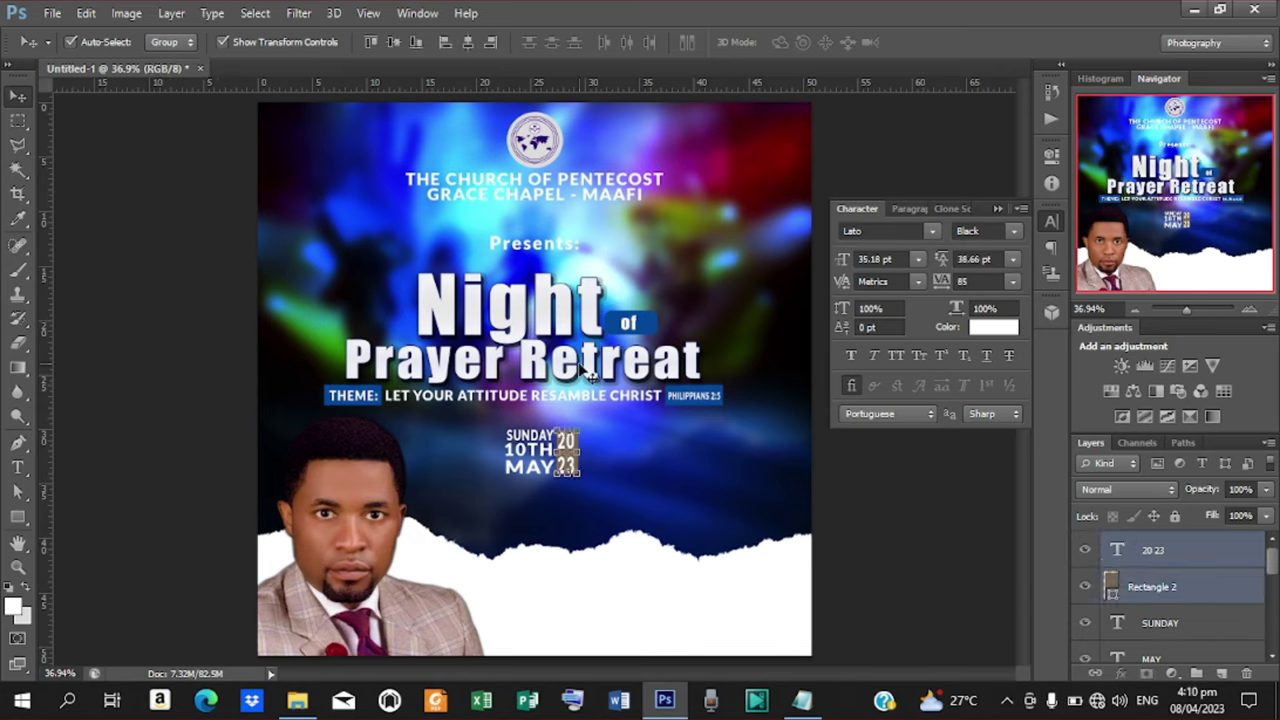
pyautogui.click(467, 43)
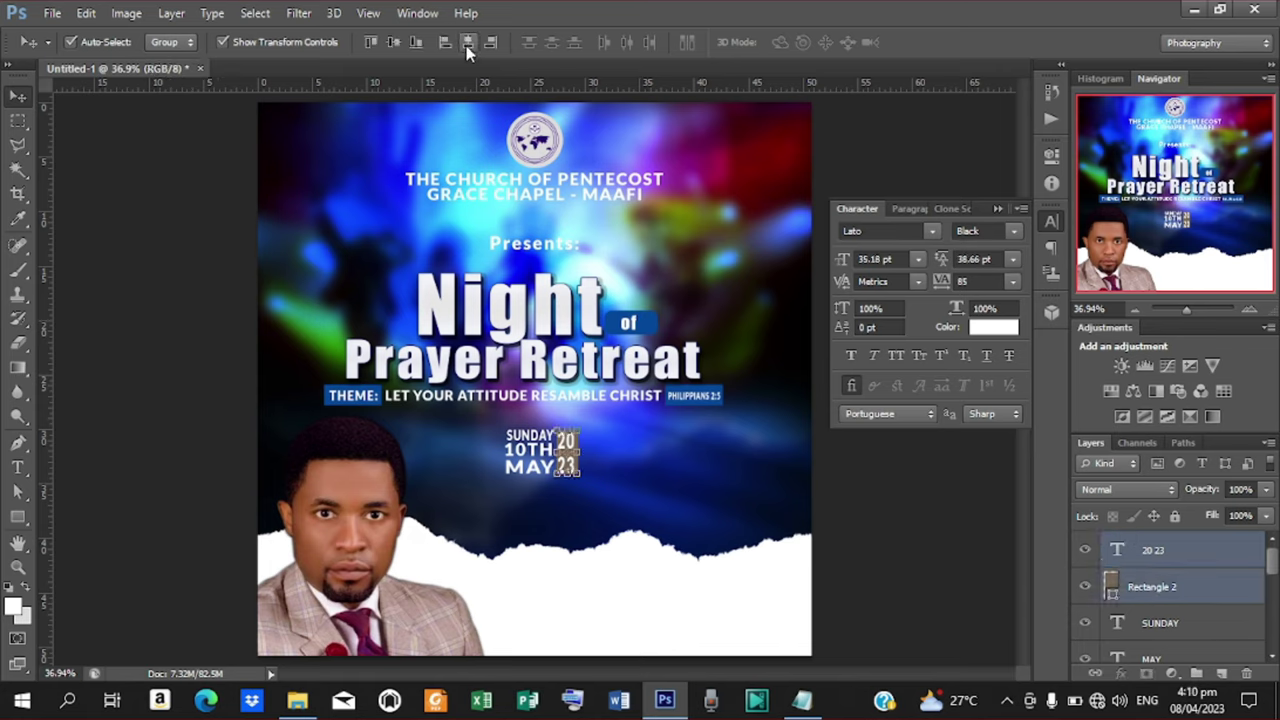
pyautogui.click(393, 43)
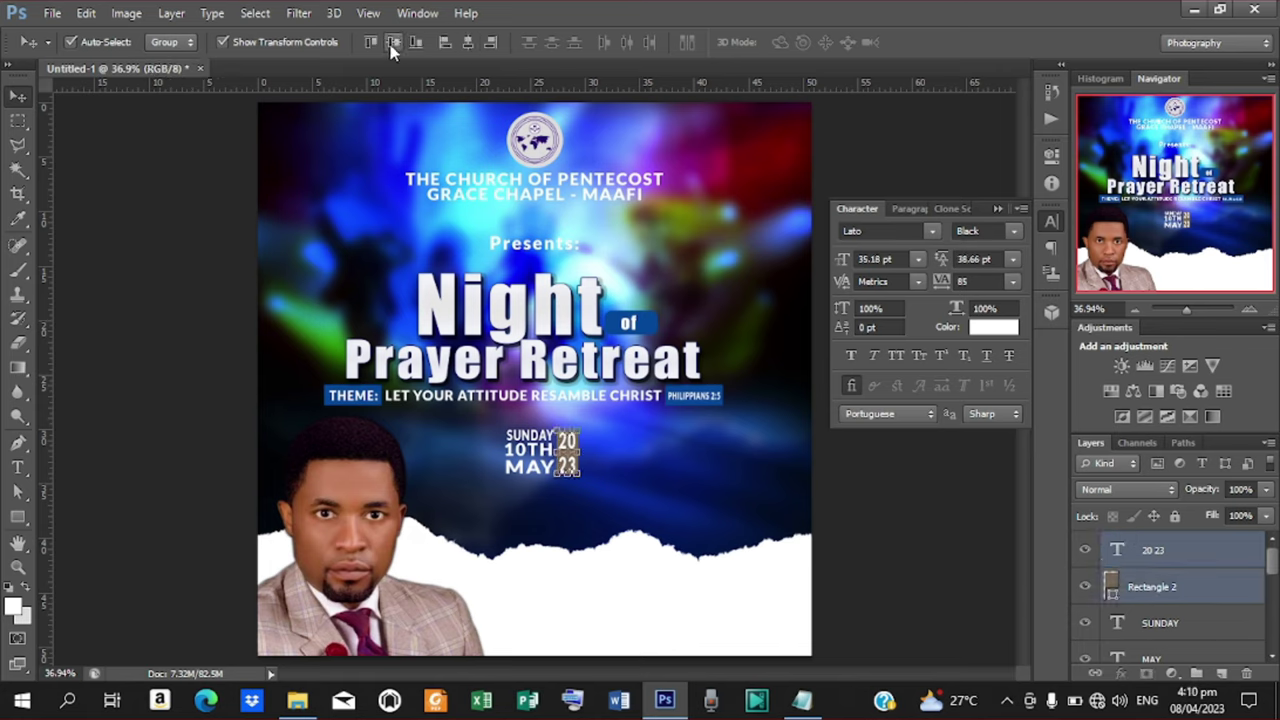
pyautogui.hotkey('ctrl', 'd')
pyautogui.click(926, 502)
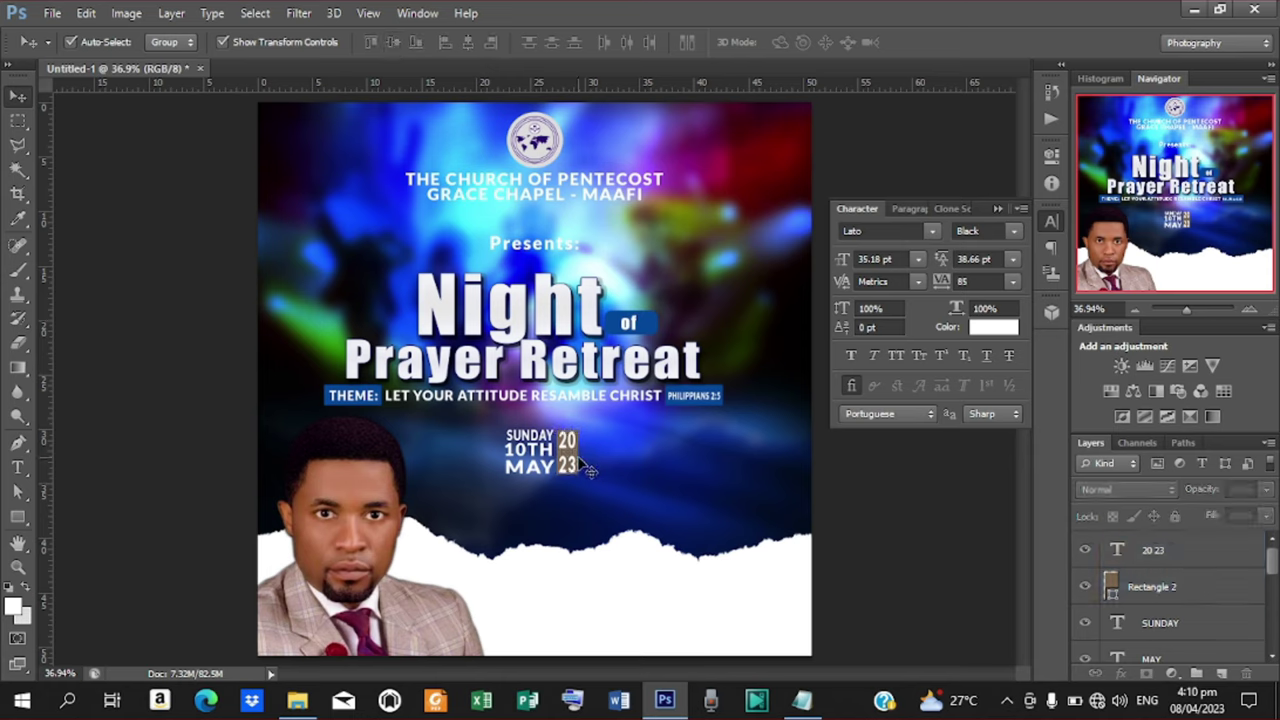
pyautogui.keyDown('alt'); pyautogui.click(547, 463); pyautogui.keyUp('alt')
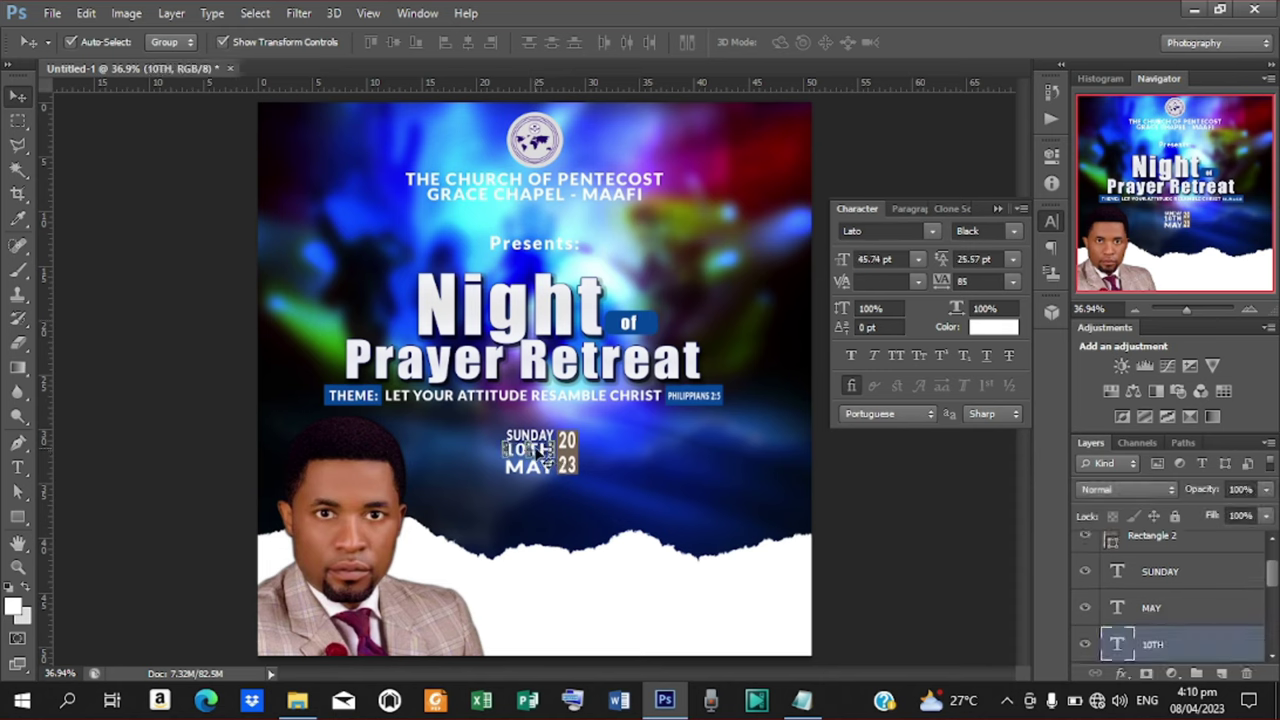
pyautogui.hotkey('ctrl', 't')
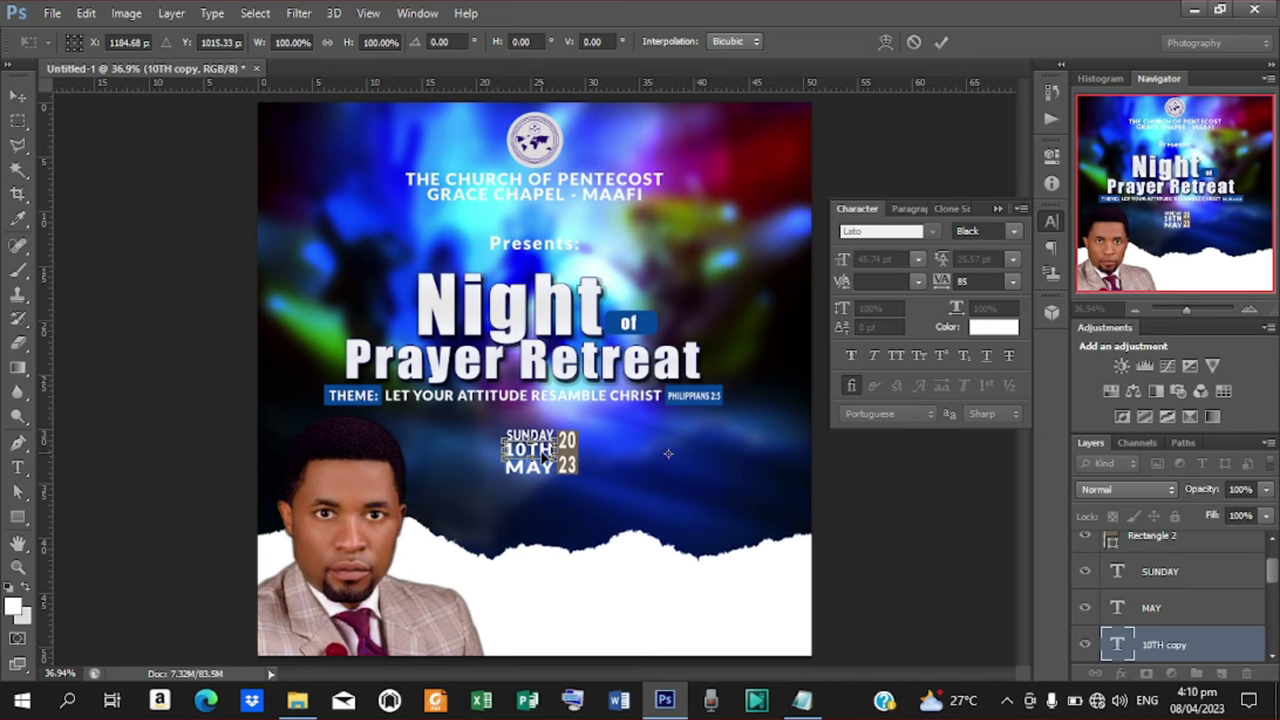
# Move the 10TH copy right of the date block and select the date layers without it
pyautogui.moveTo(548, 455); pyautogui.dragTo(711, 452)
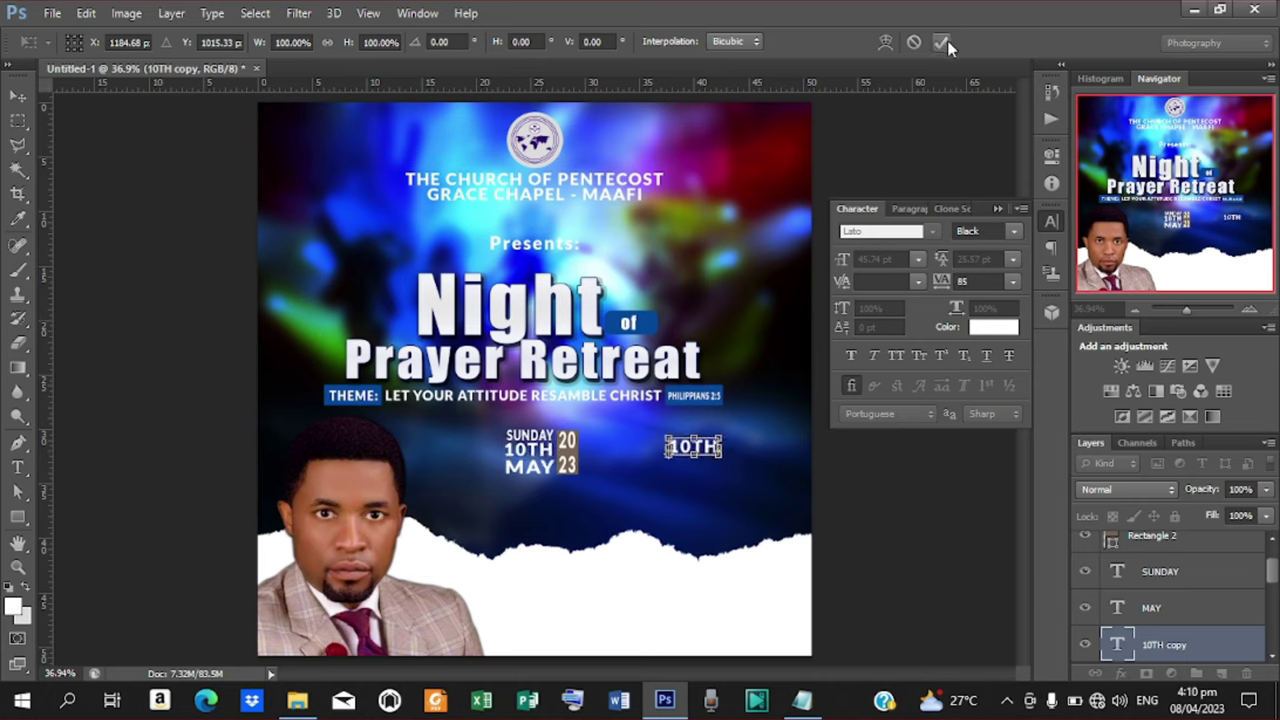
pyautogui.click(945, 42)
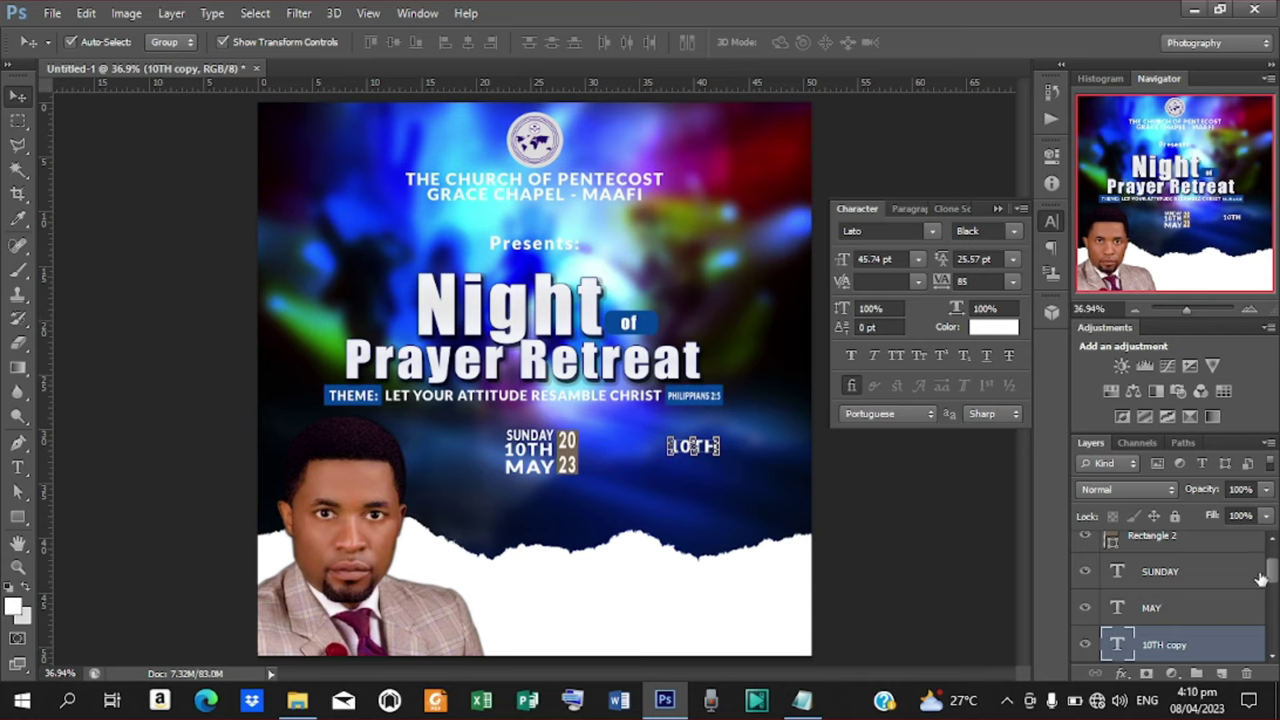
pyautogui.scroll(1, 1272, 571)
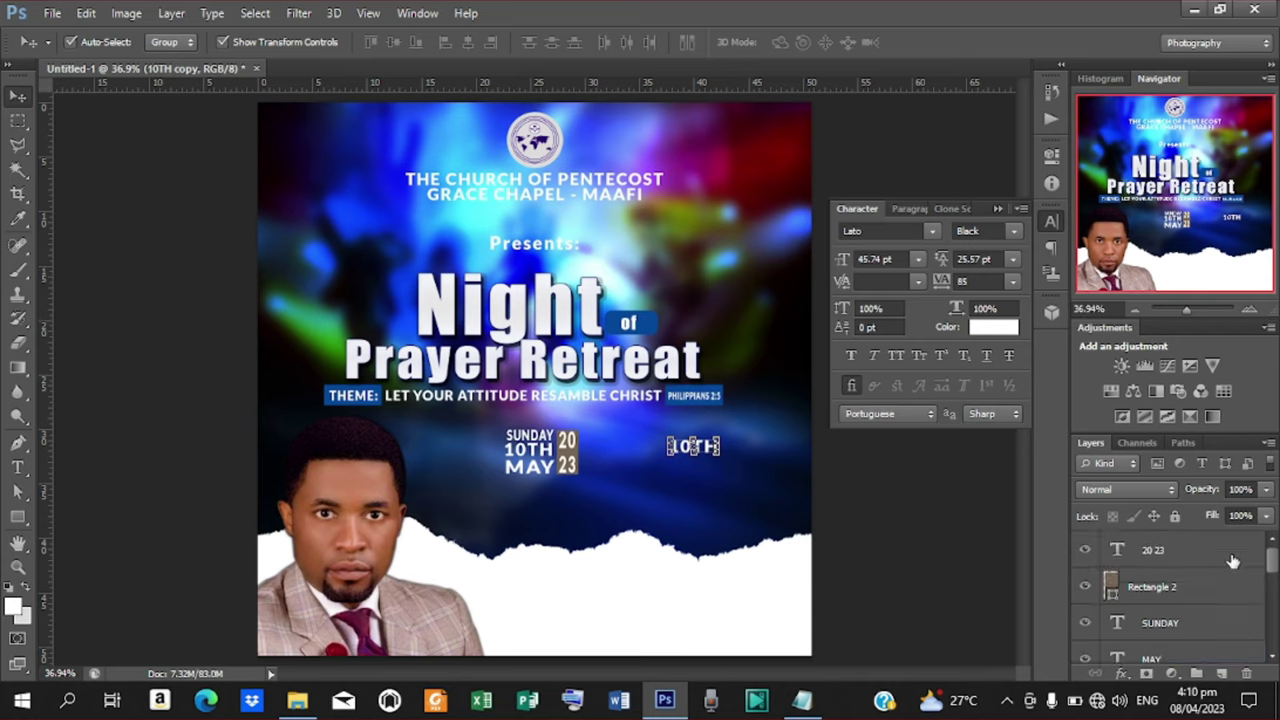
pyautogui.click(1210, 558)
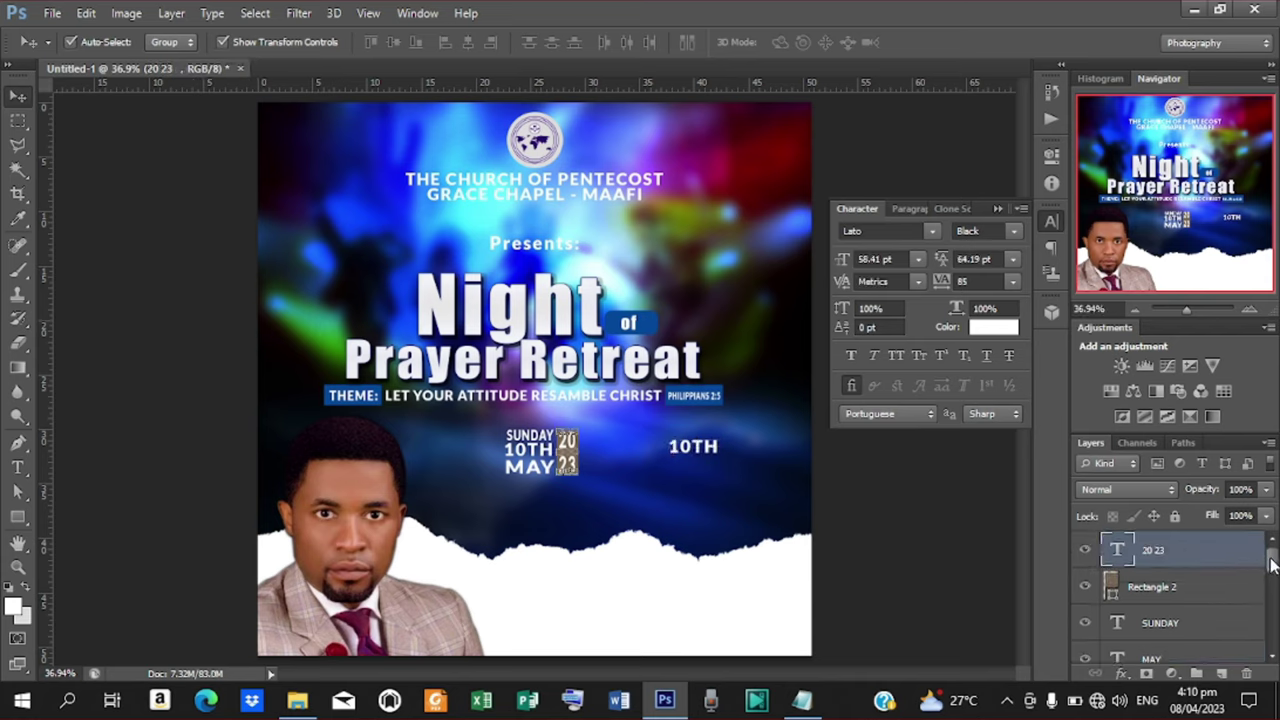
pyautogui.moveTo(1272, 565); pyautogui.dragTo(1274, 590)
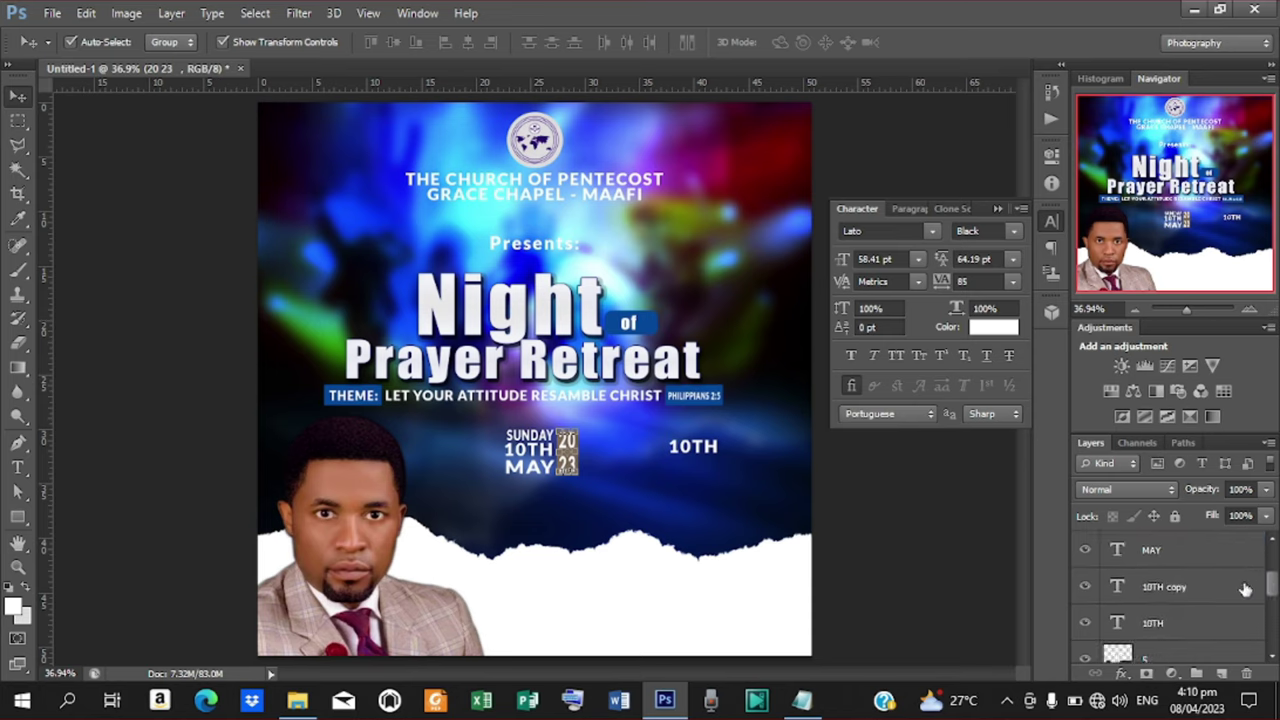
pyautogui.keyDown('shift'); pyautogui.click(1160, 624); pyautogui.keyUp('shift')
pyautogui.keyDown('ctrl'); pyautogui.click(1168, 590); pyautogui.keyUp('ctrl')
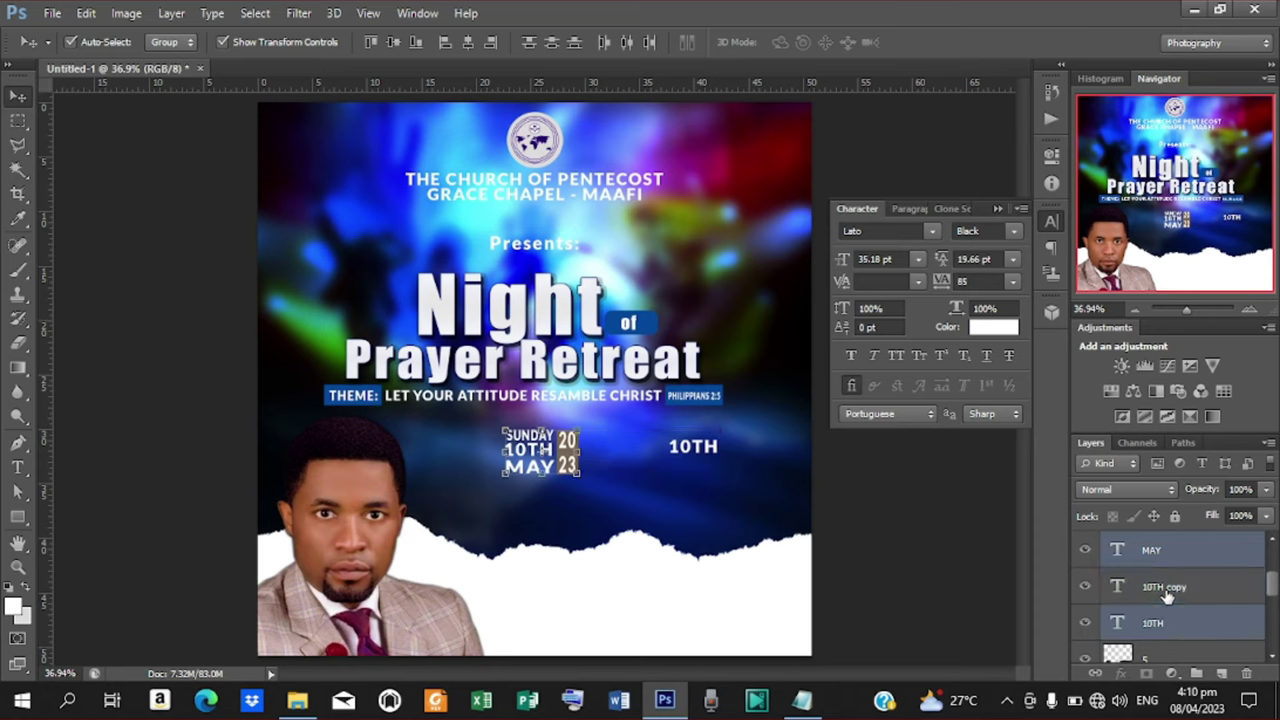
# Group the selected date layers and name the group 'DATE'
pyautogui.hotkey('ctrl', 'g')
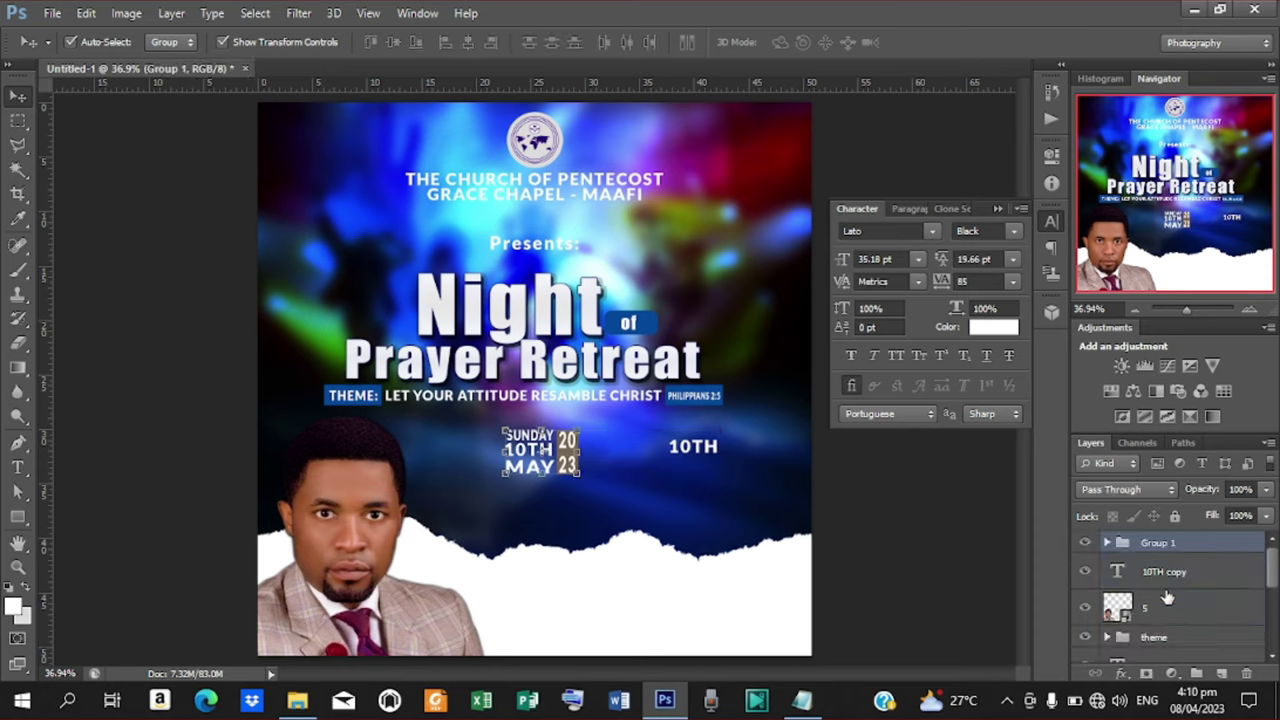
pyautogui.doubleClick(1155, 543)
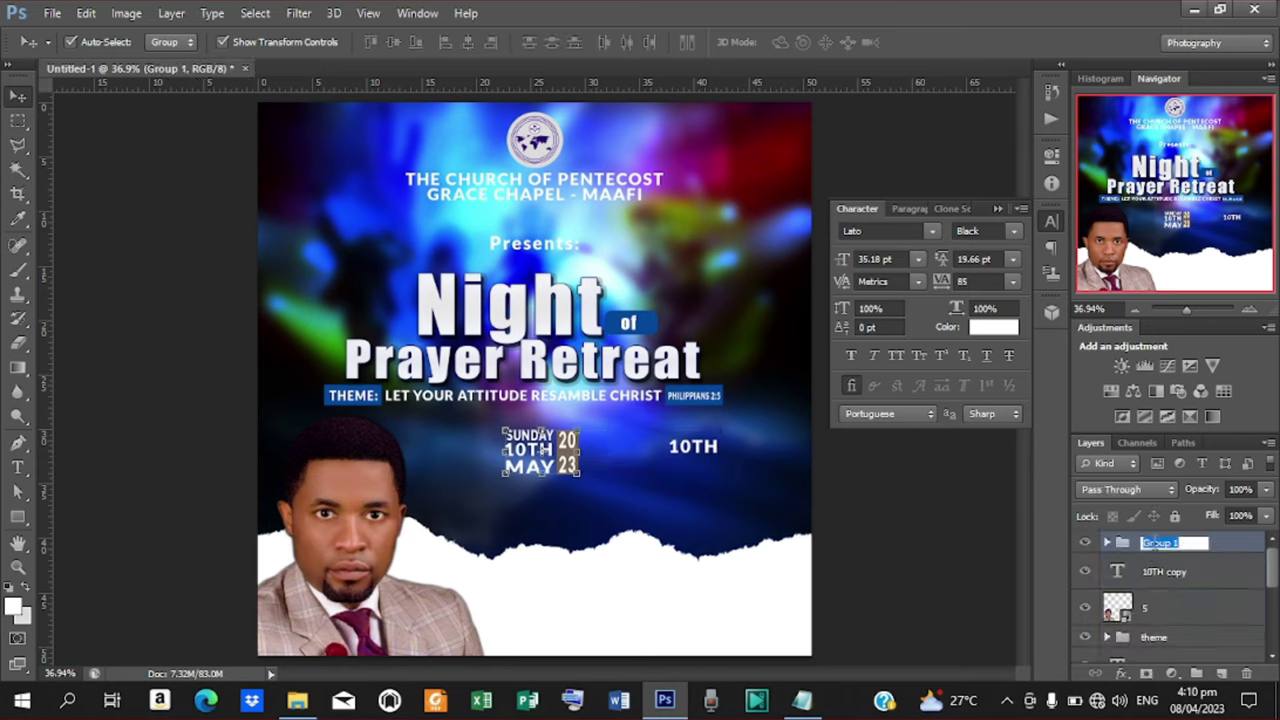
pyautogui.write('DaTE')
pyautogui.press('Return')
pyautogui.click(1180, 572)
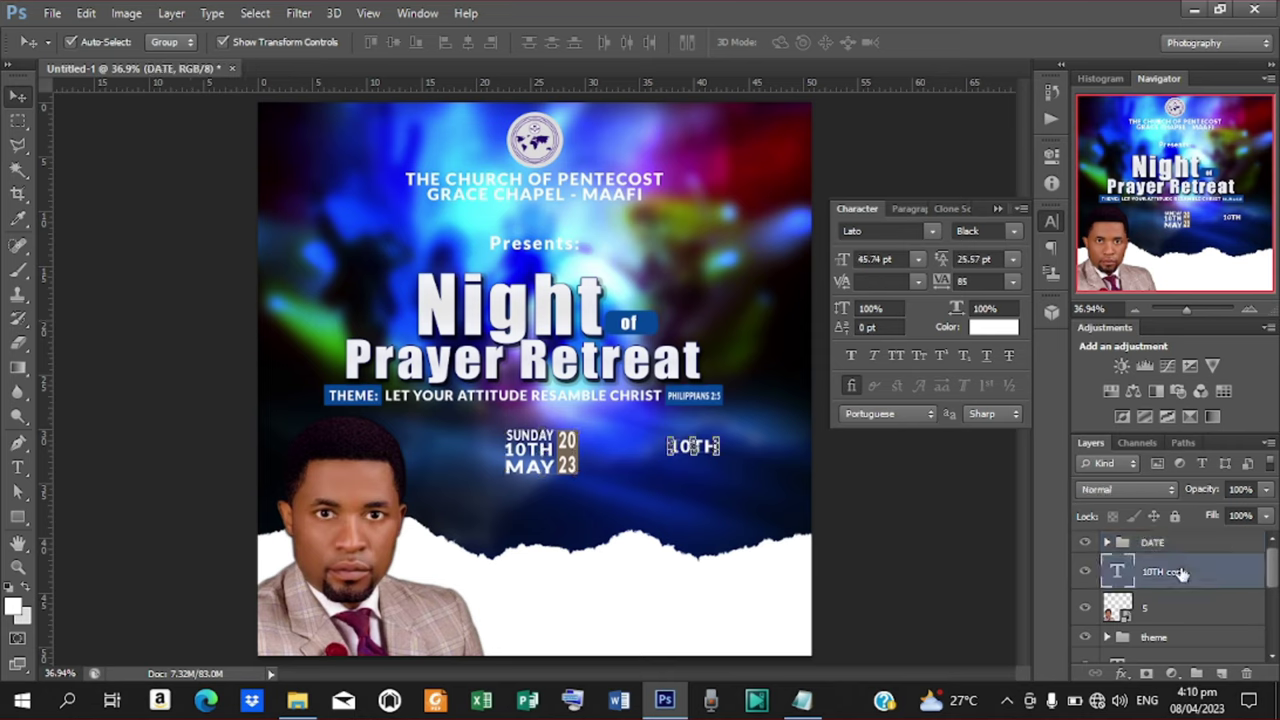
# Replace the 10TH copy's text with 9:00 pasted from the notes
pyautogui.press('t')
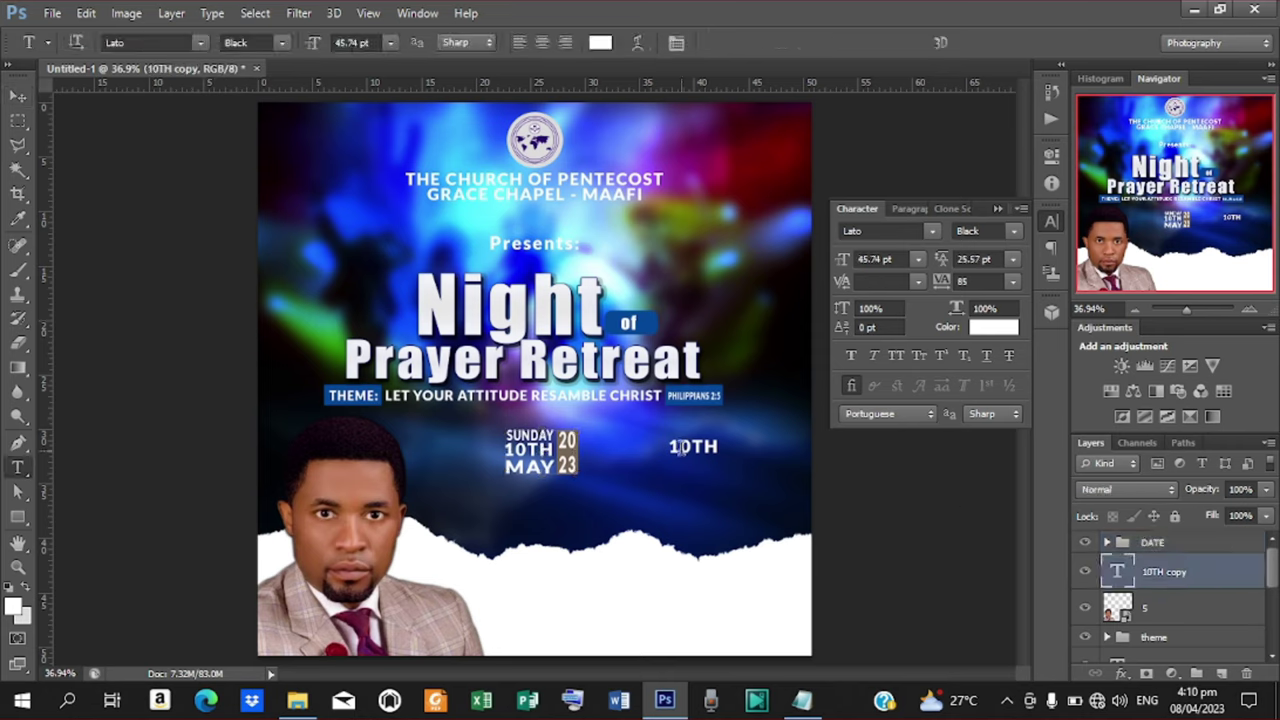
pyautogui.click(672, 446)
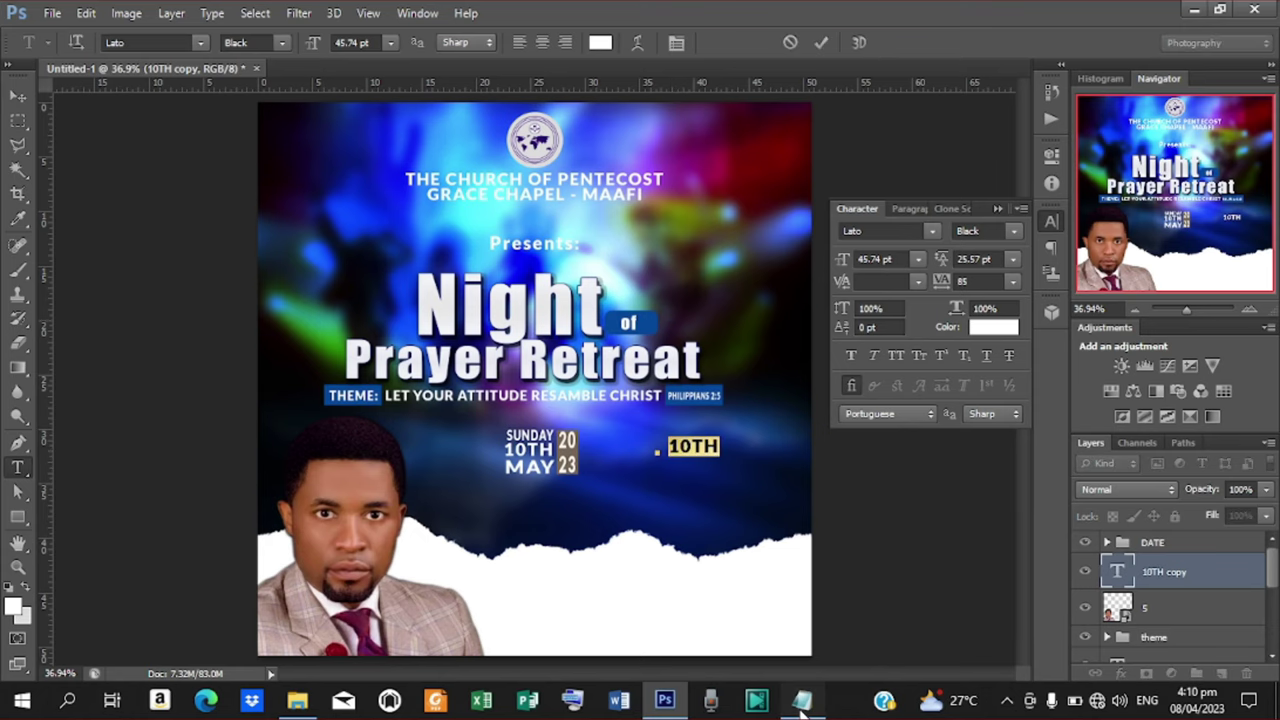
pyautogui.hotkey('alt', 'Tab')
pyautogui.moveTo(553, 478); pyautogui.dragTo(585, 482)
pyautogui.hotkey('ctrl', 'c')
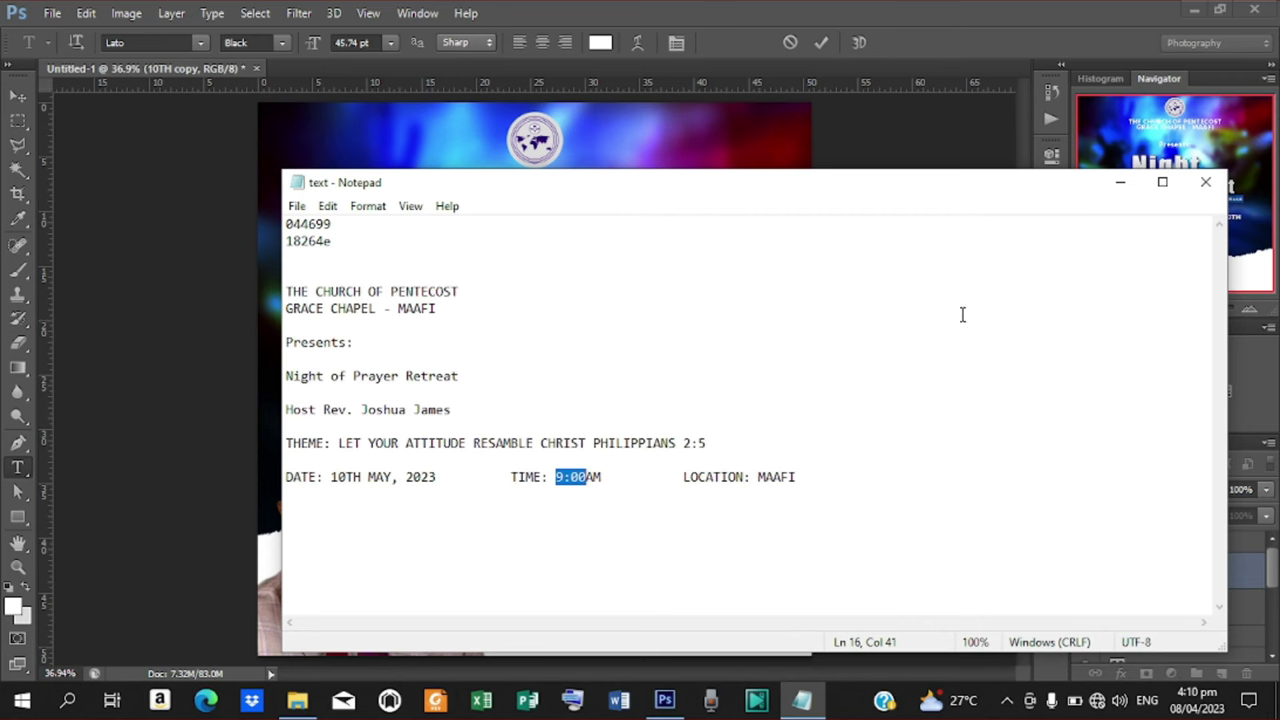
pyautogui.click(1119, 182)
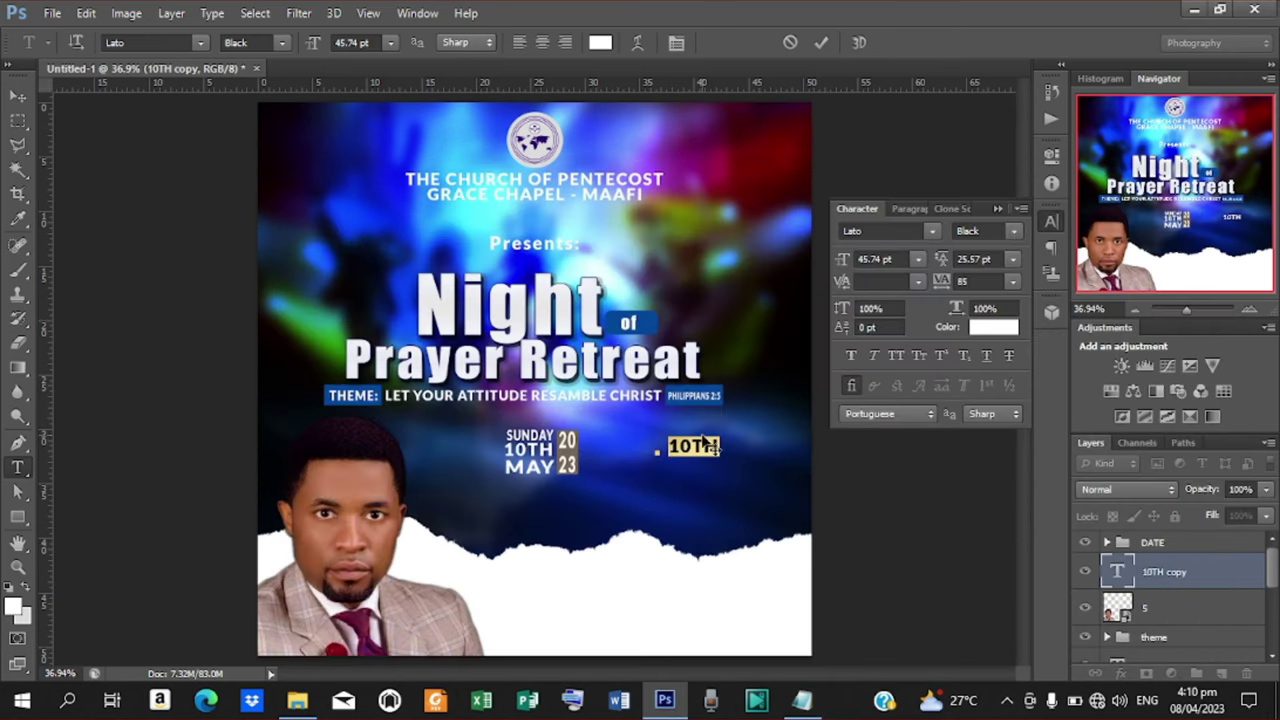
pyautogui.hotkey('ctrl', 'v')
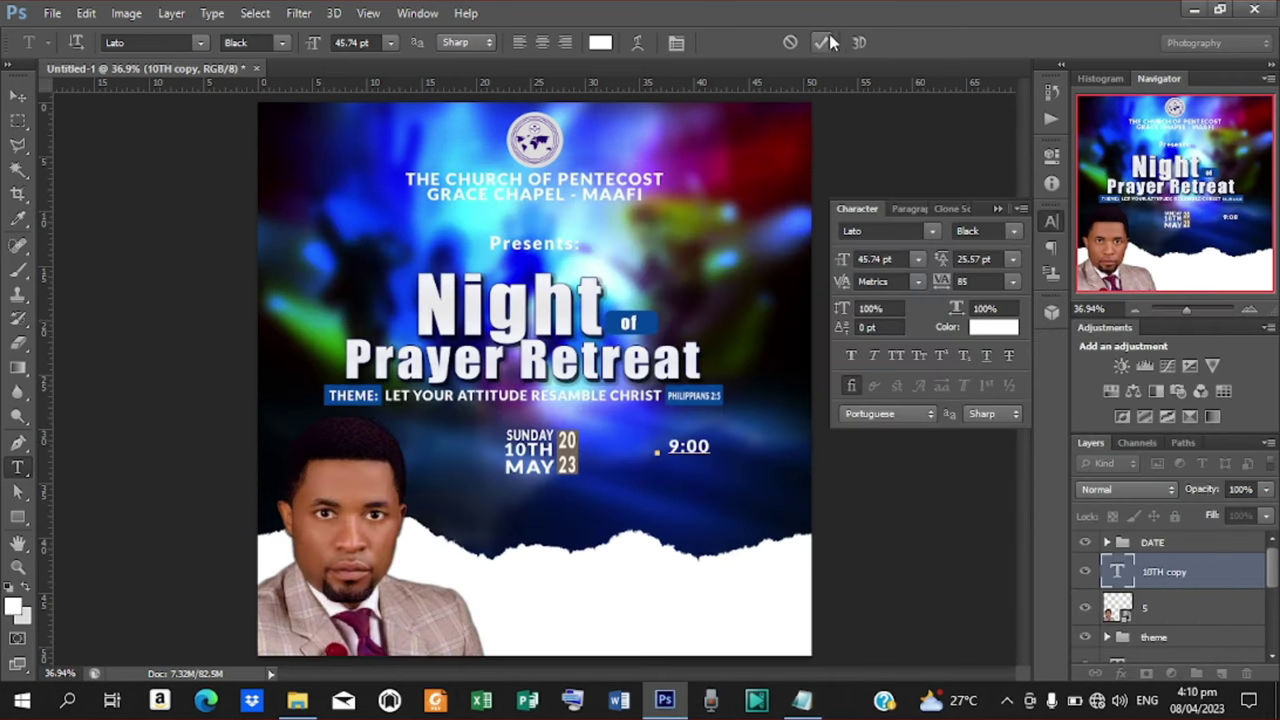
pyautogui.click(823, 43)
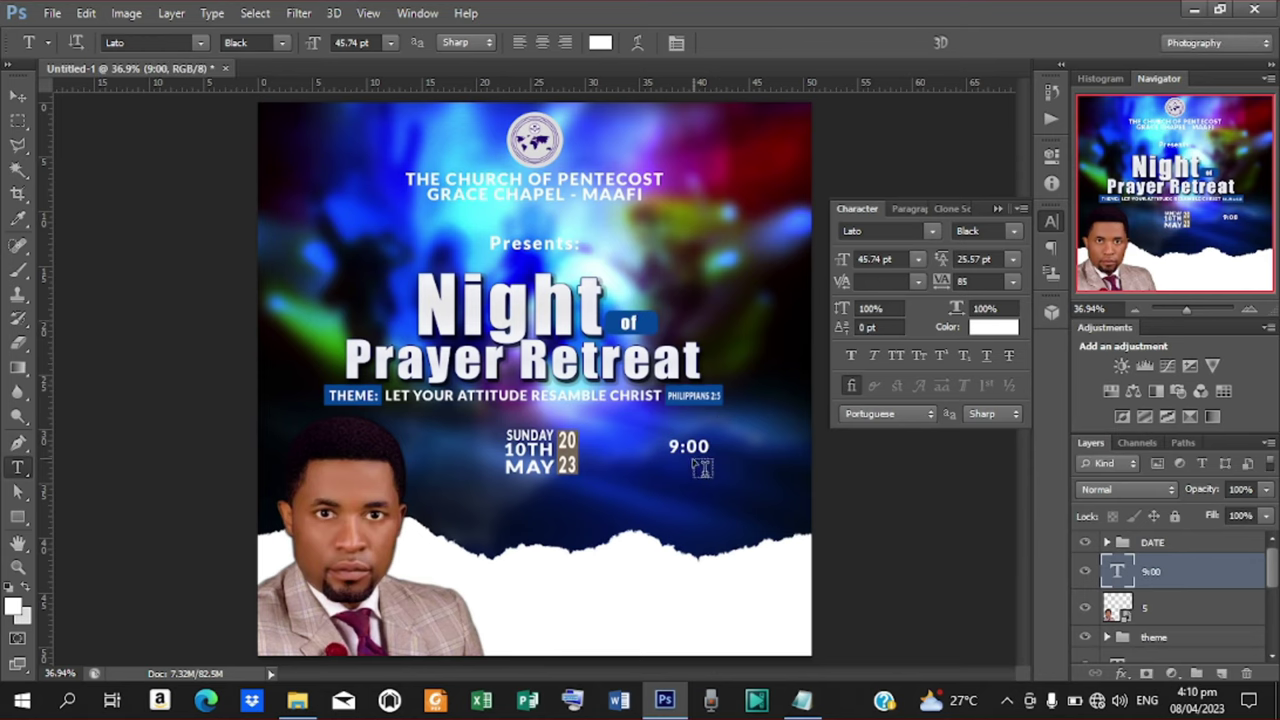
# Add AM from the notes as a new text line below 9:00
pyautogui.click(684, 482)
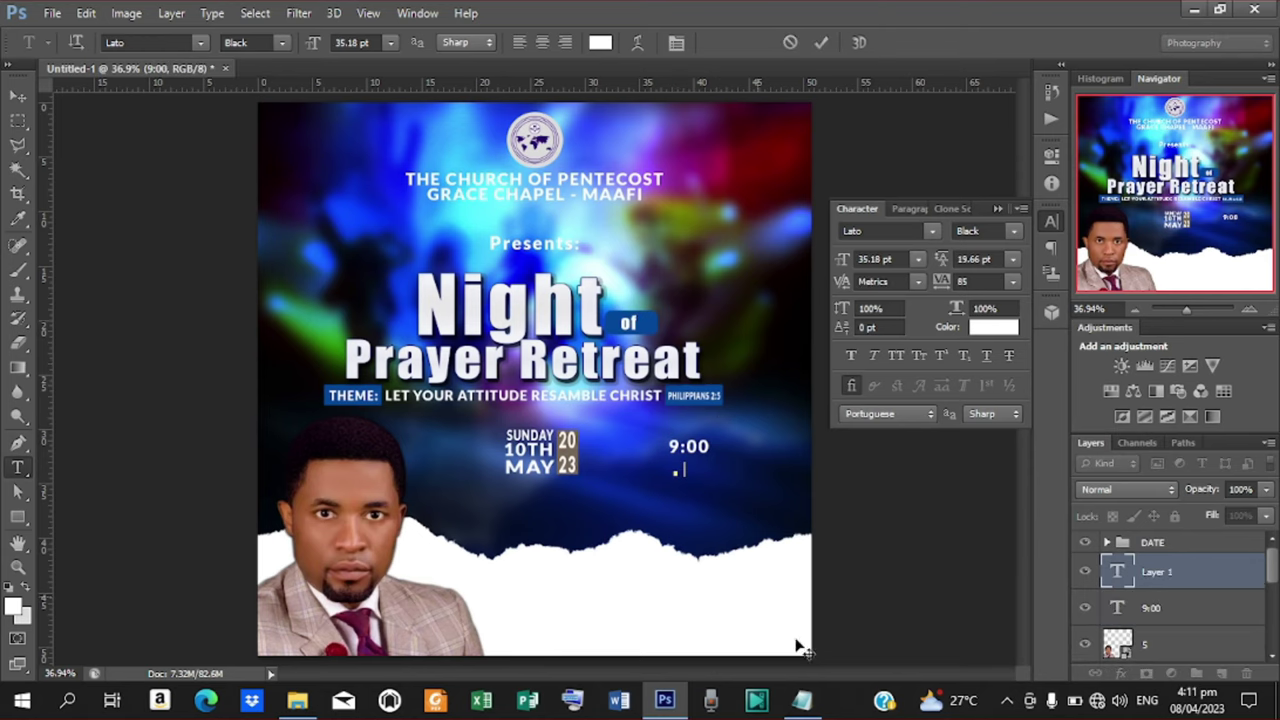
pyautogui.click(803, 703)
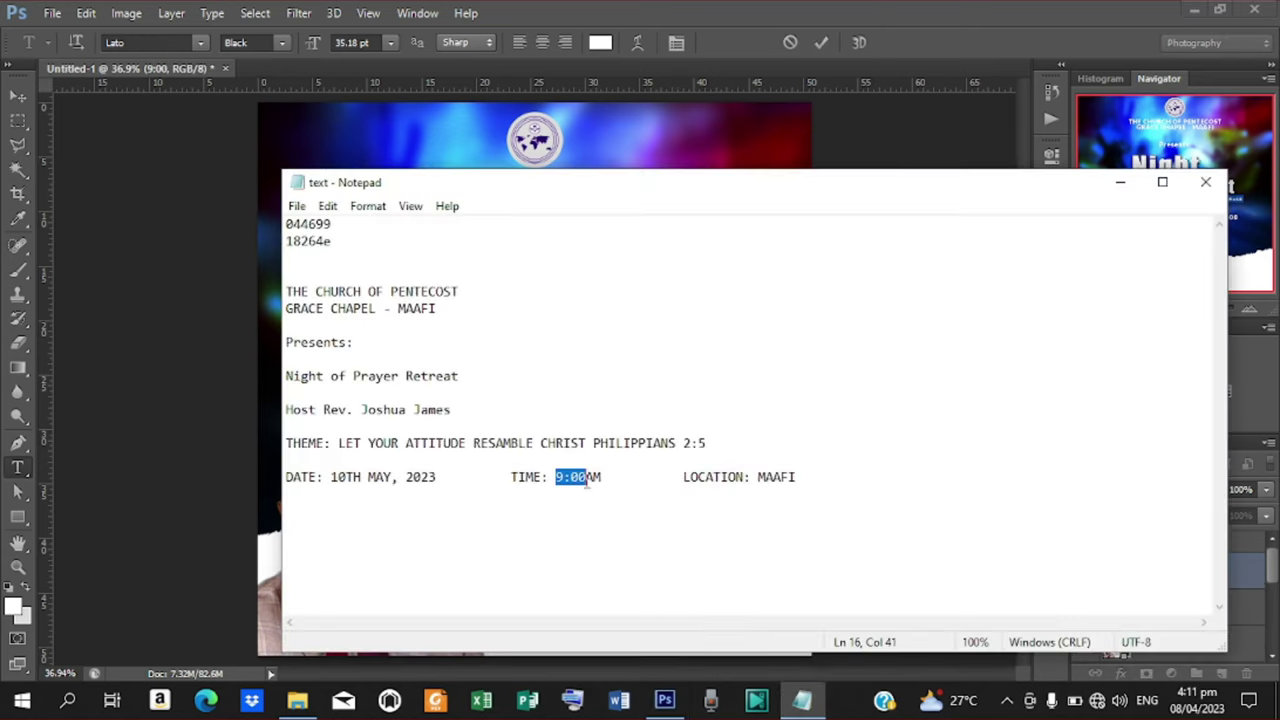
pyautogui.moveTo(586, 478); pyautogui.dragTo(592, 478)
pyautogui.click(1120, 183)
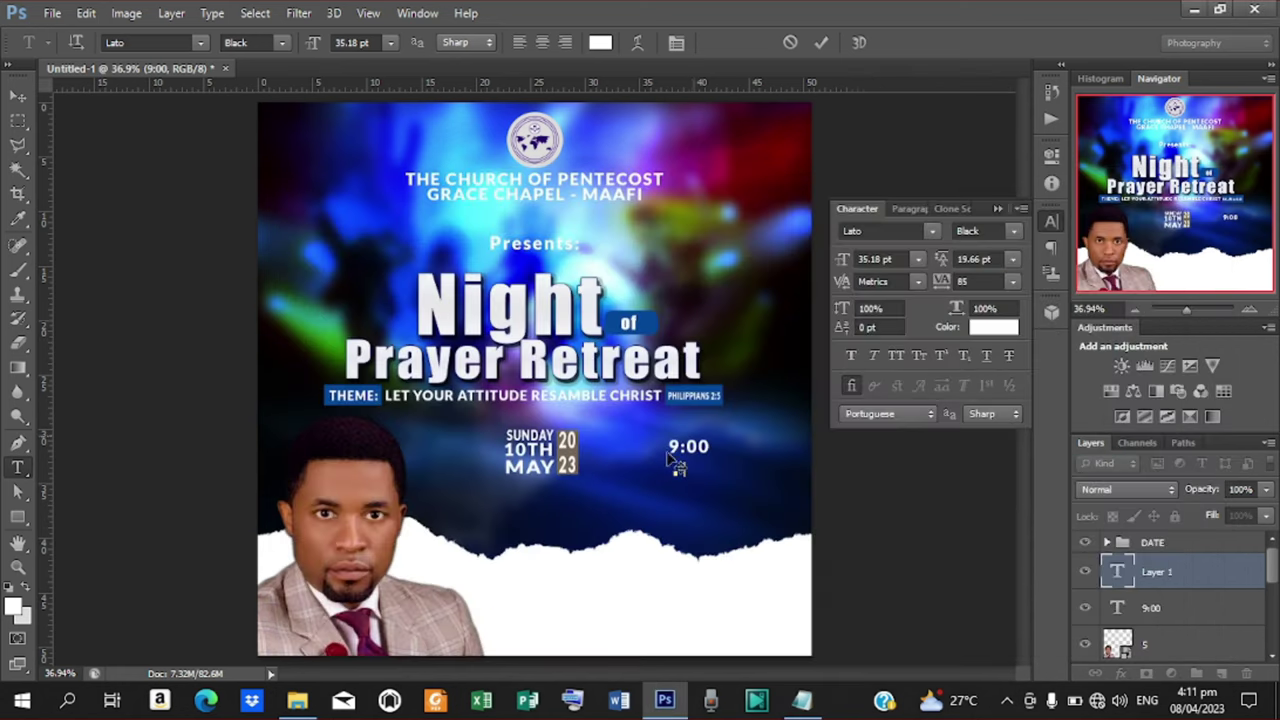
pyautogui.click(820, 43)
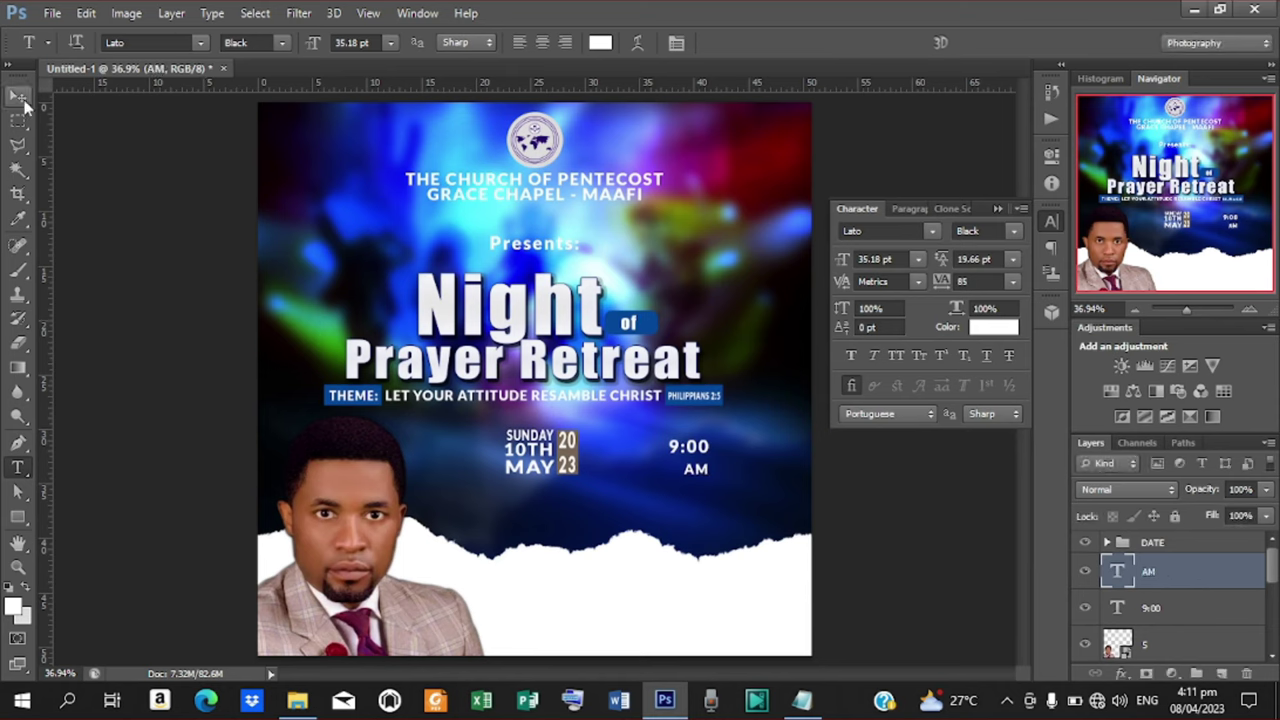
# Widen AM to match 9:00 and centre it horizontally beneath 9:00
pyautogui.click(18, 96)
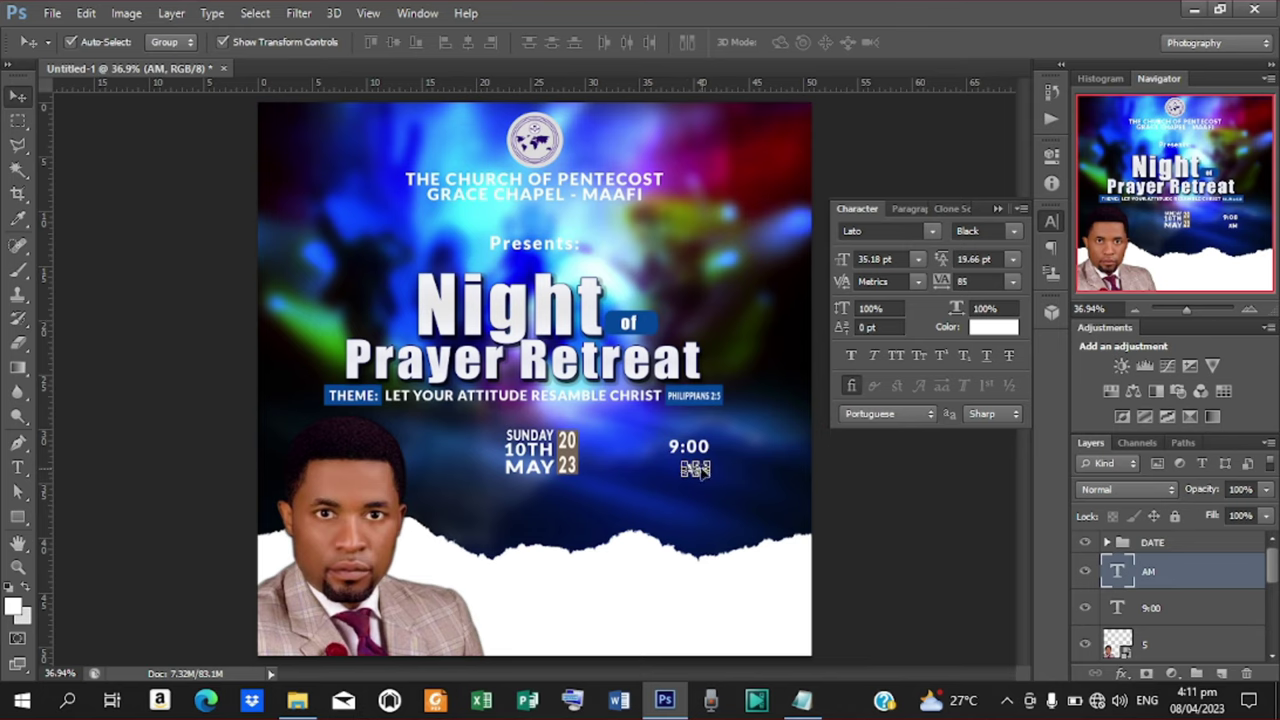
pyautogui.moveTo(700, 471); pyautogui.dragTo(695, 466)
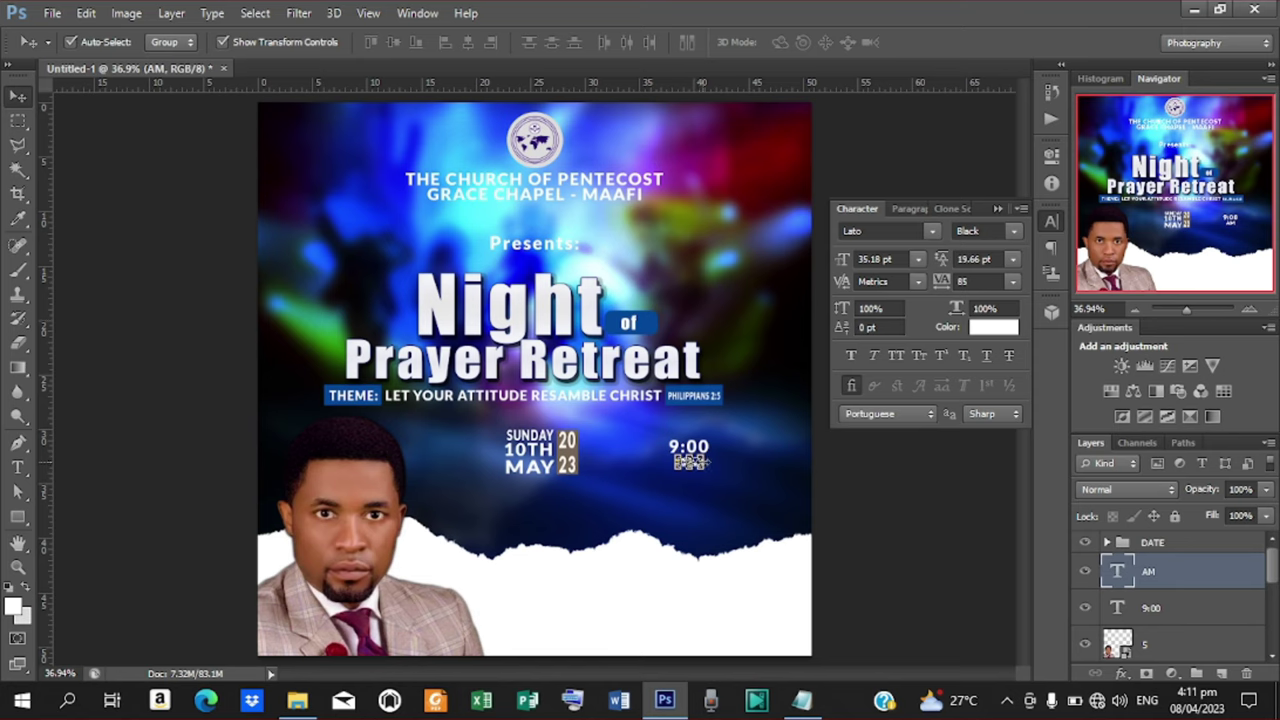
pyautogui.hotkey('ctrl', 't')
pyautogui.moveTo(708, 462); pyautogui.dragTo(665, 462)
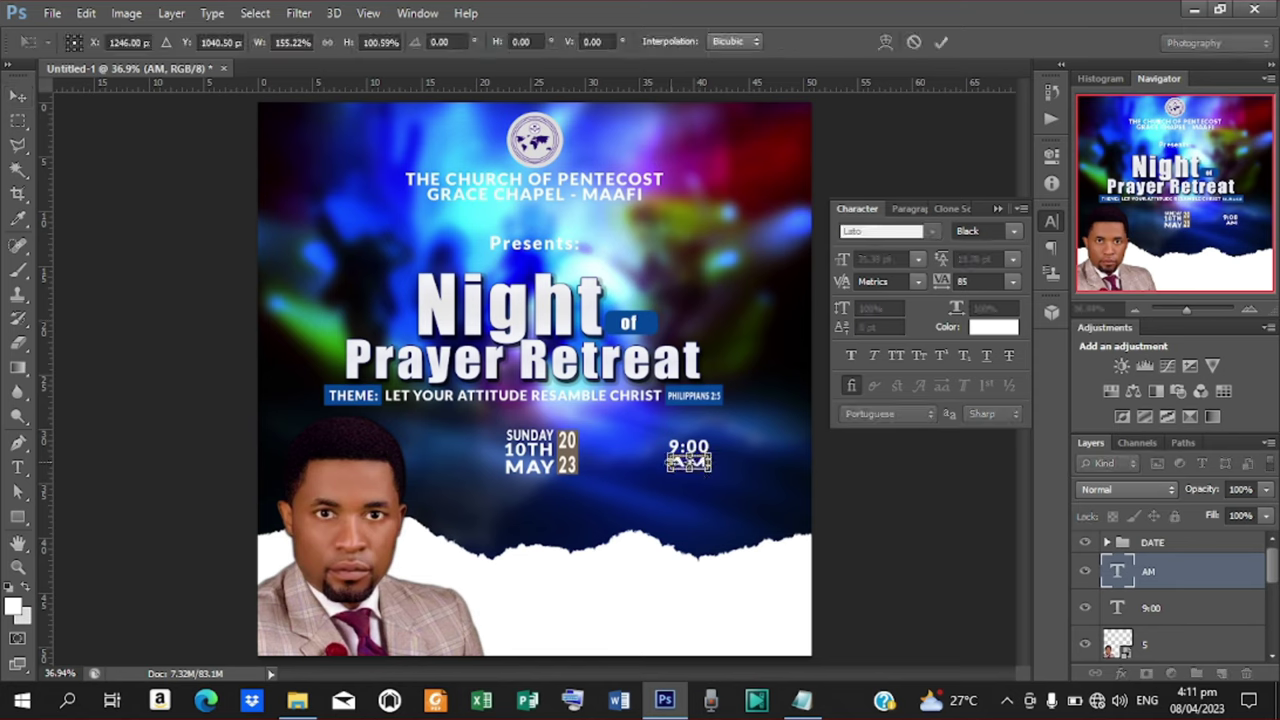
pyautogui.click(943, 40)
pyautogui.keyDown('shift'); pyautogui.click(1170, 607); pyautogui.keyUp('shift')
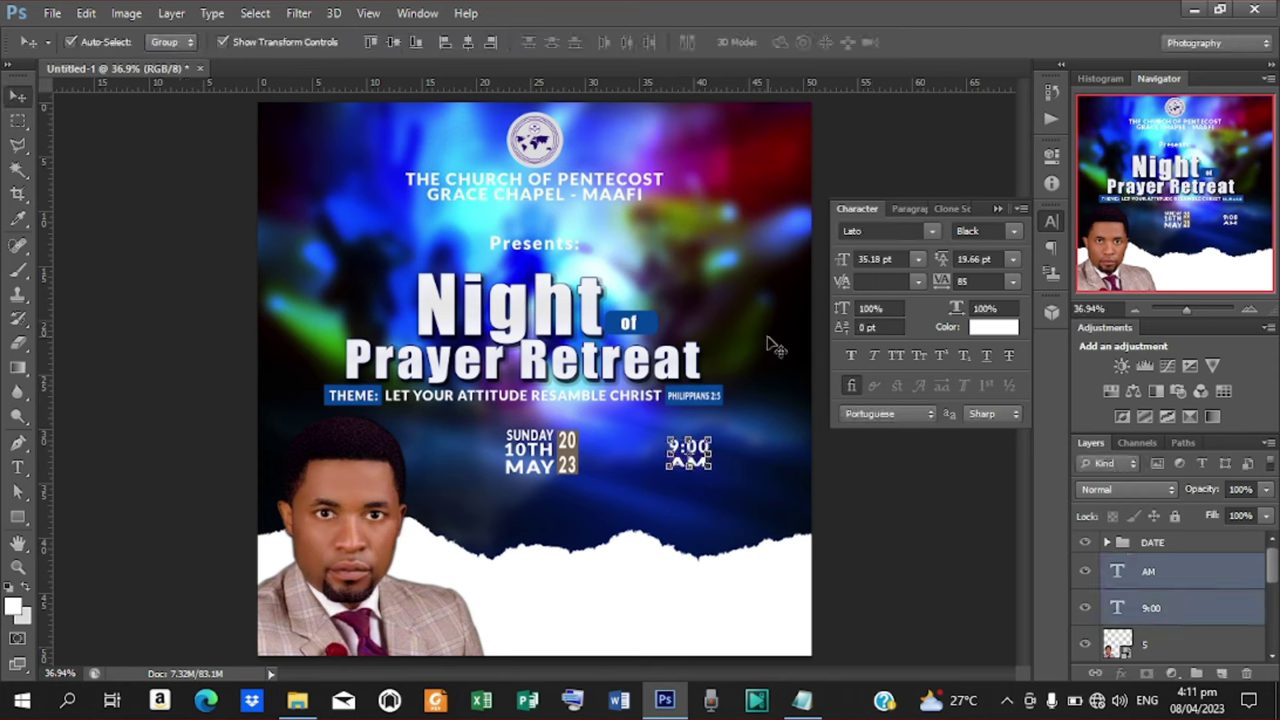
pyautogui.click(468, 42)
pyautogui.click(392, 43)
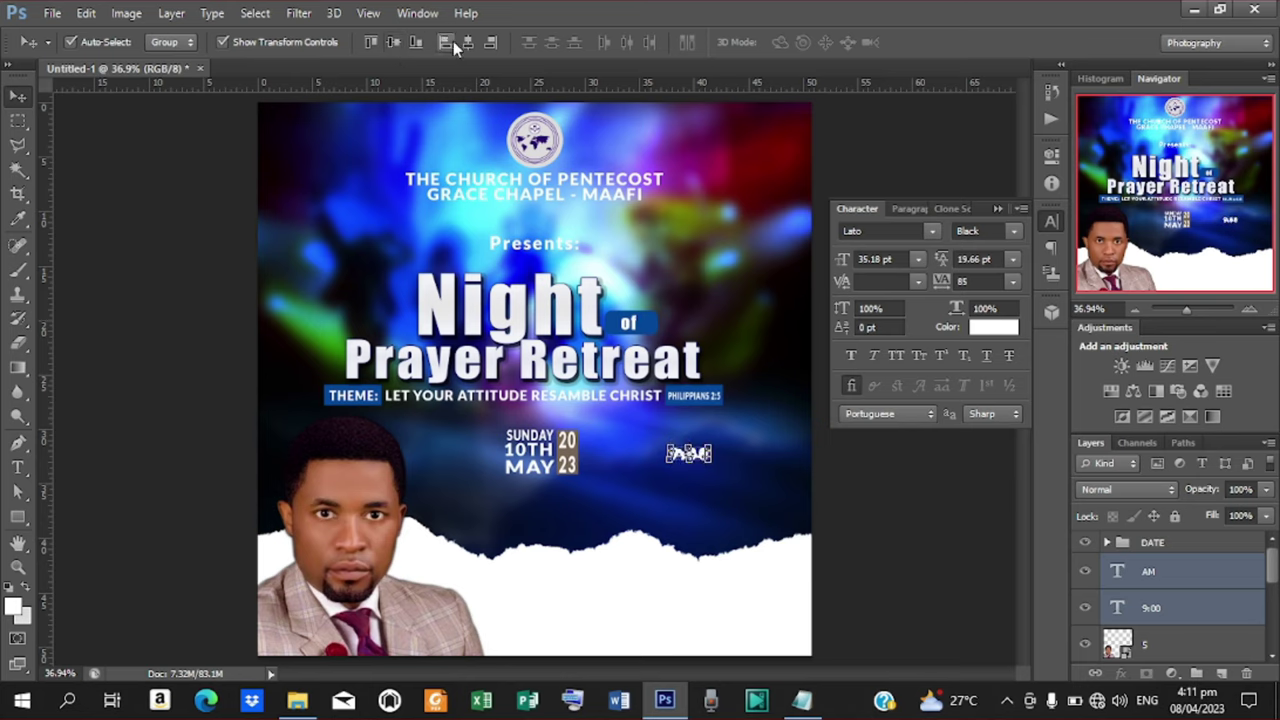
pyautogui.hotkey('ctrl', 'z')
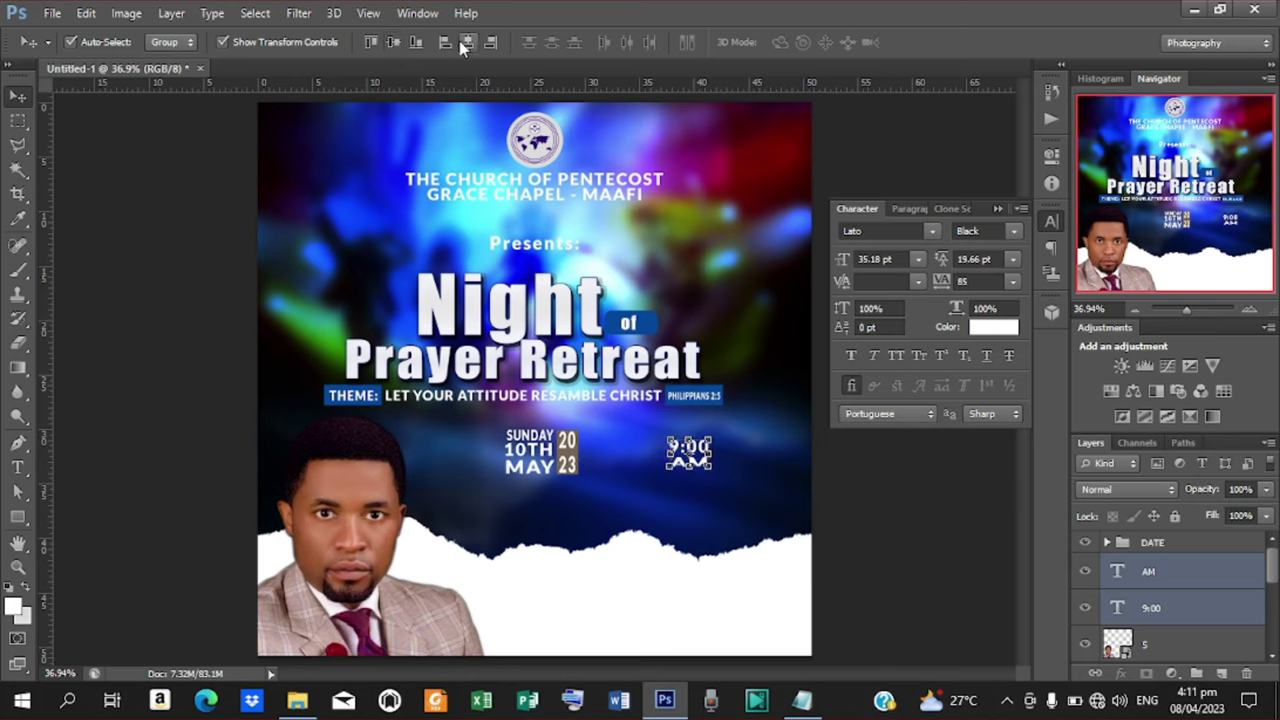
# Group the 9:00 and AM layers and name the group 'TIME'
pyautogui.hotkey('ctrl', 'g')
pyautogui.doubleClick(1157, 565)
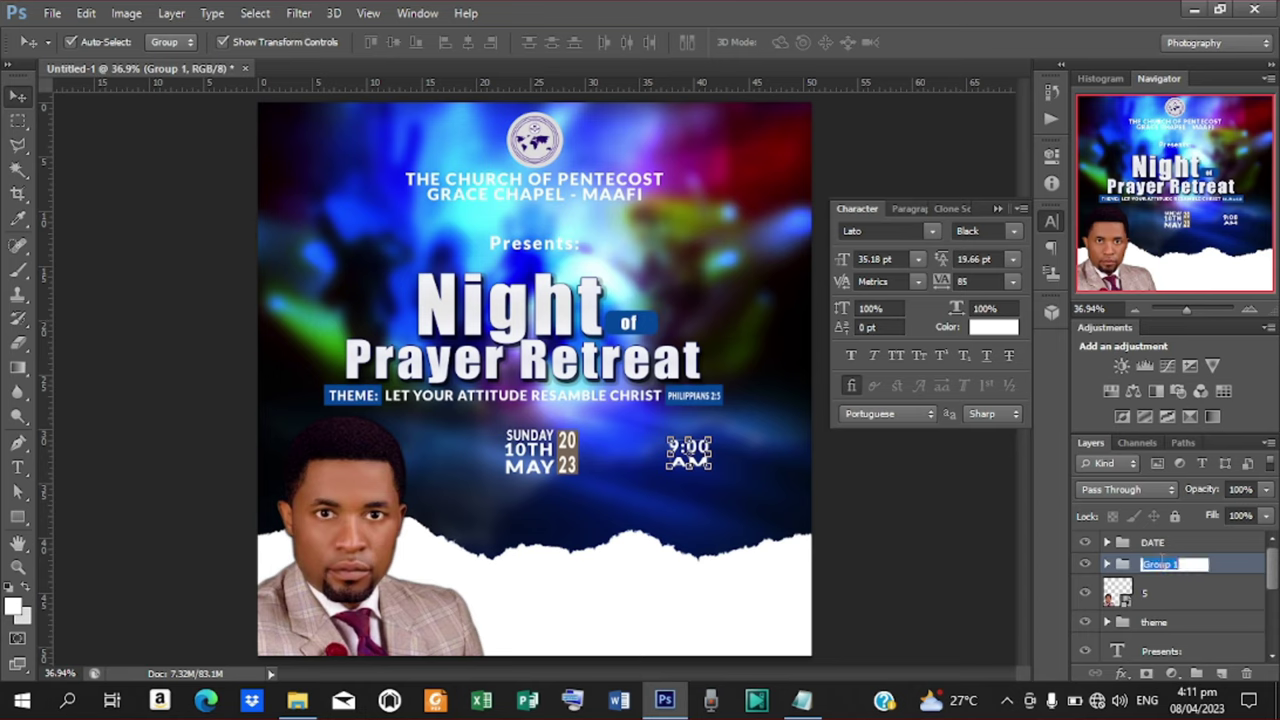
pyautogui.write('TIME')
pyautogui.press('Return')
pyautogui.click(889, 504)
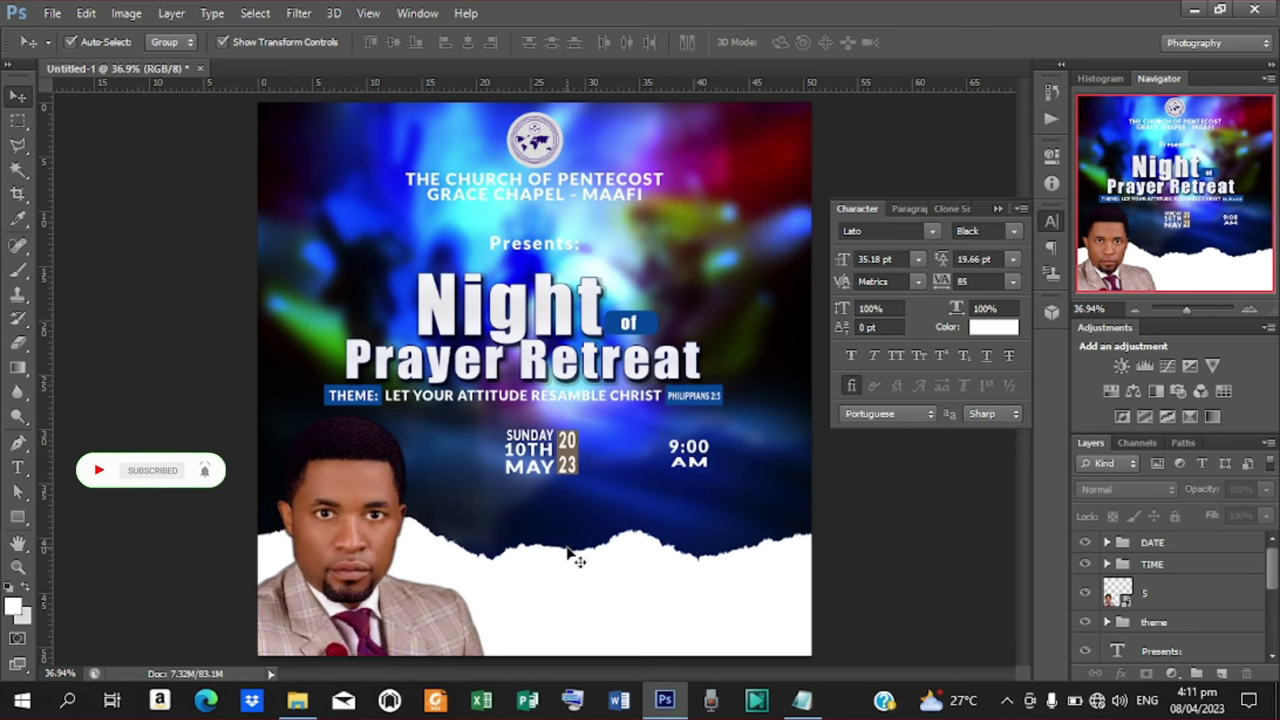
# Add the location MAAFI from the notes in the white strip, coloured with sampled blue
pyautogui.press('t')
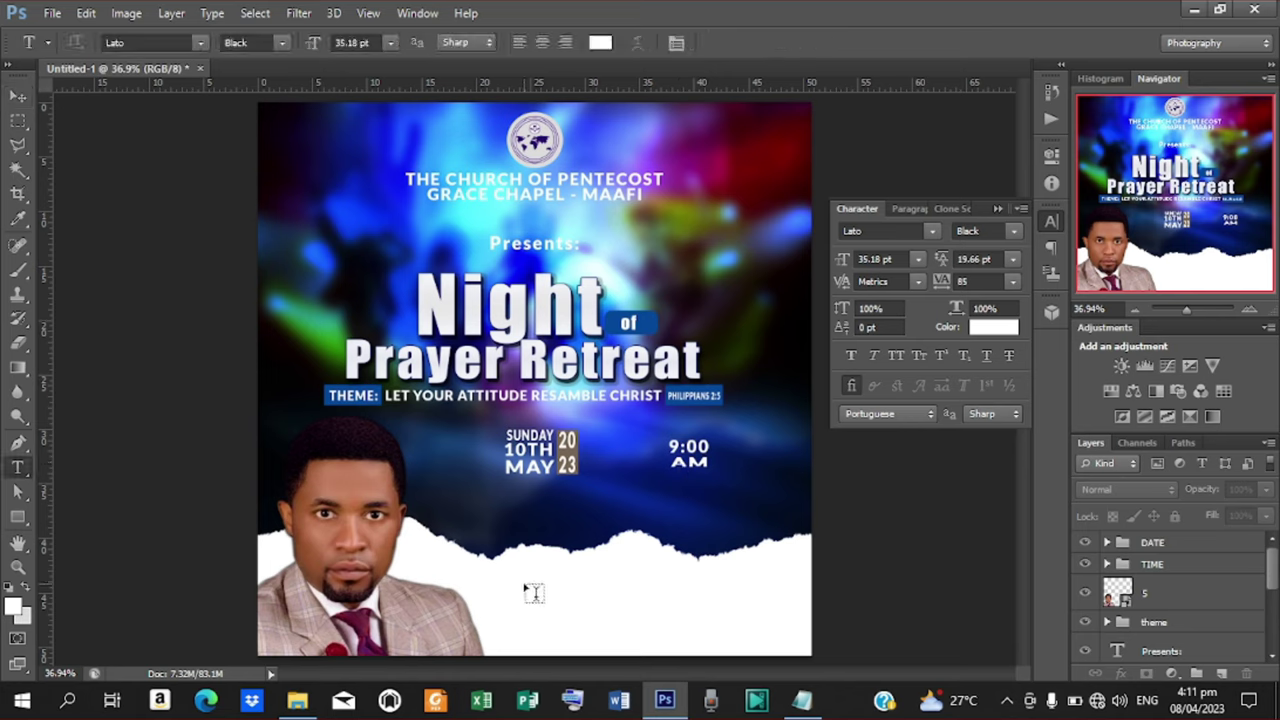
pyautogui.click(526, 581)
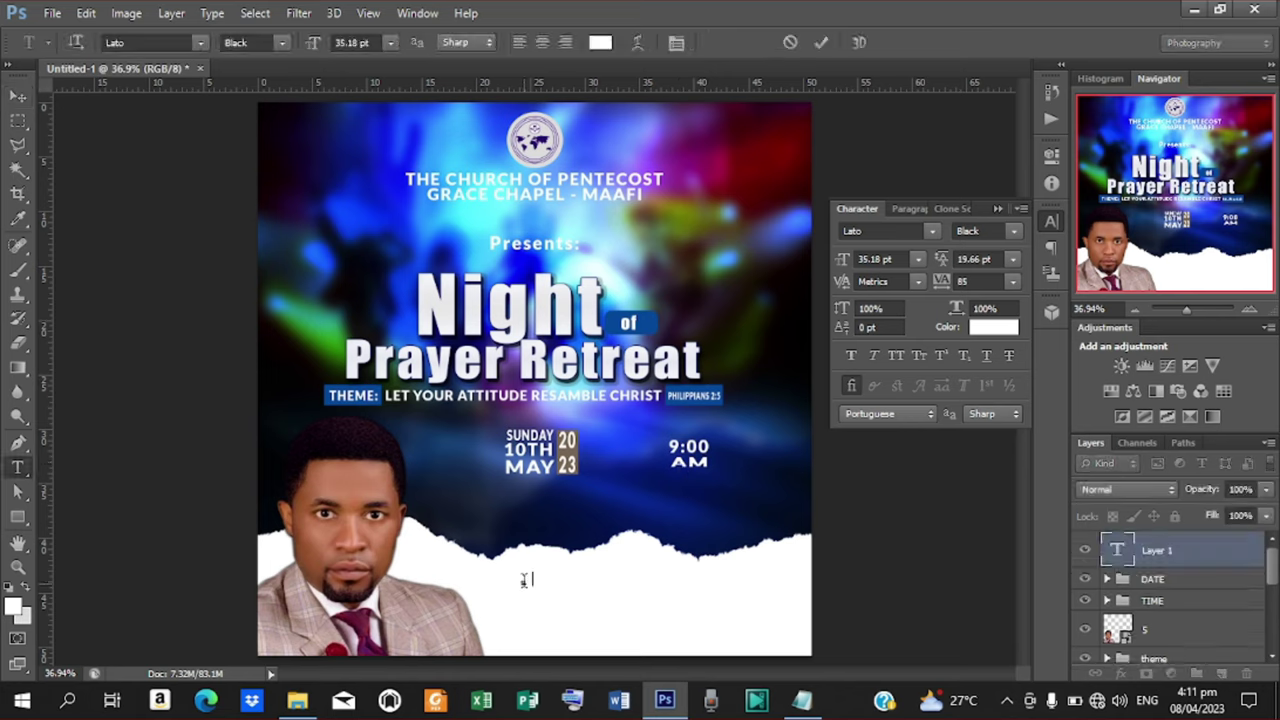
pyautogui.click(812, 702)
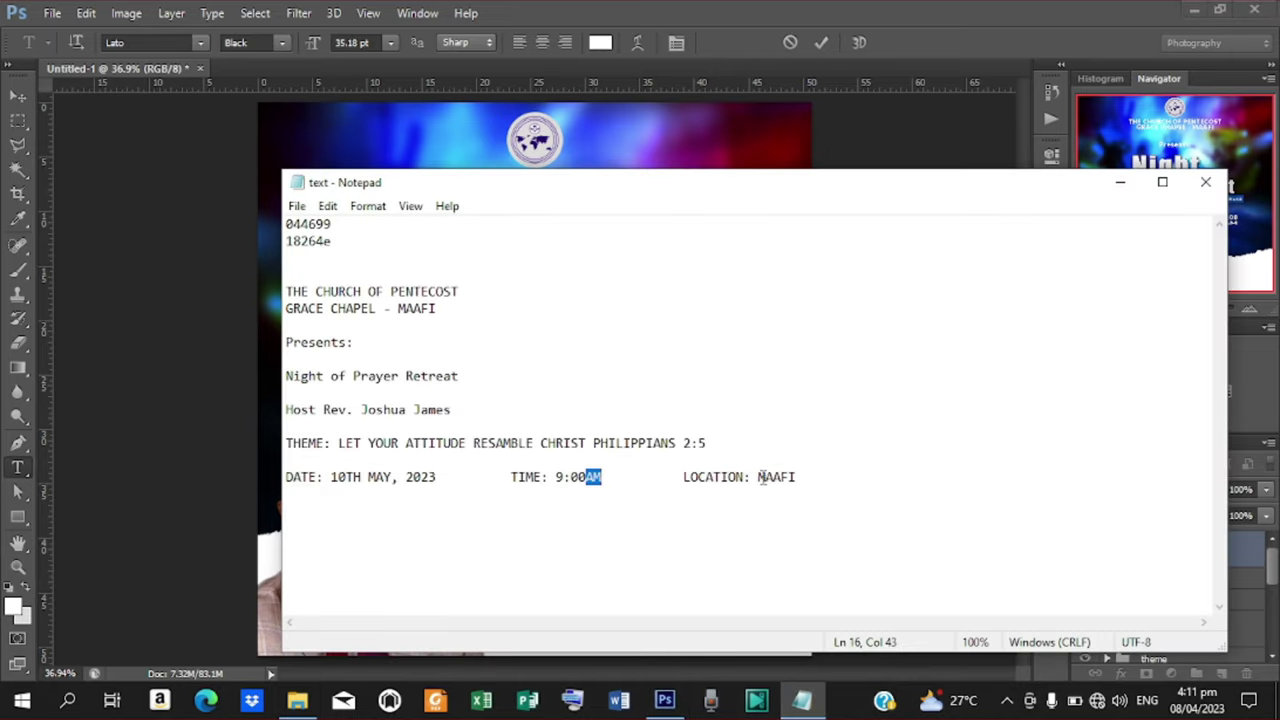
pyautogui.moveTo(757, 477); pyautogui.dragTo(812, 477)
pyautogui.click(1122, 183)
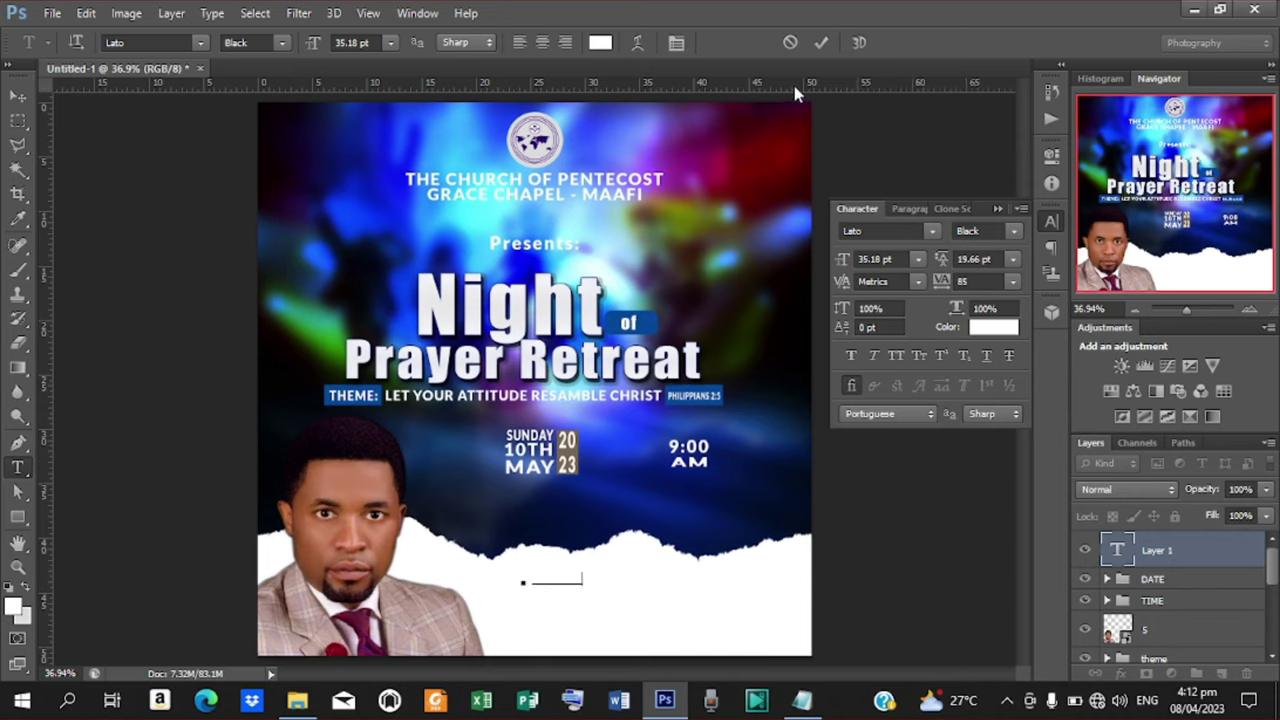
pyautogui.click(818, 45)
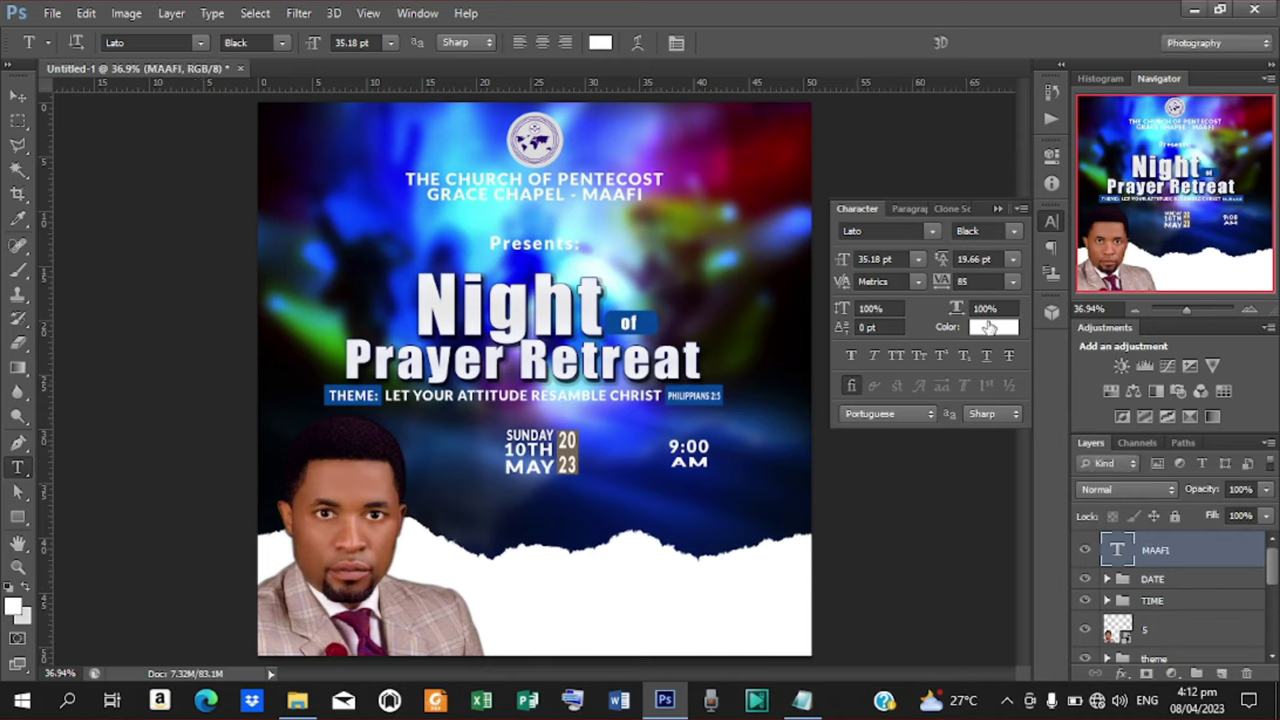
pyautogui.click(992, 327)
pyautogui.click(650, 323)
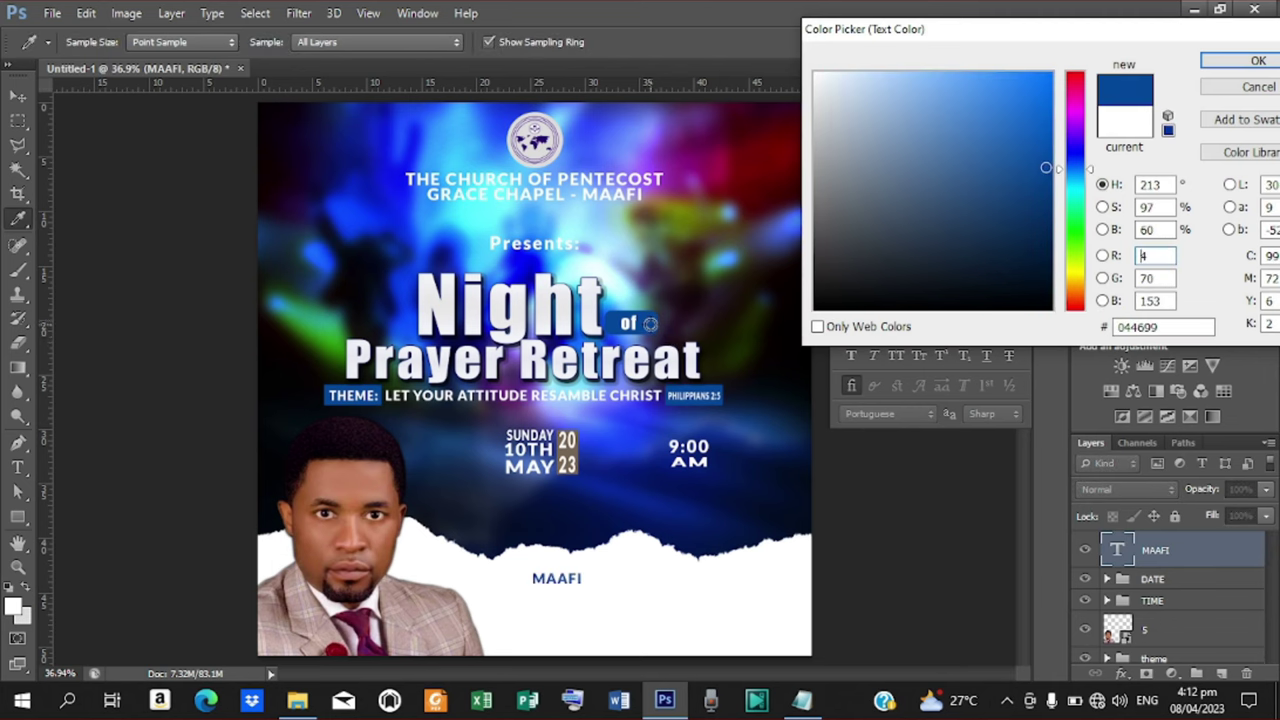
pyautogui.click(1257, 61)
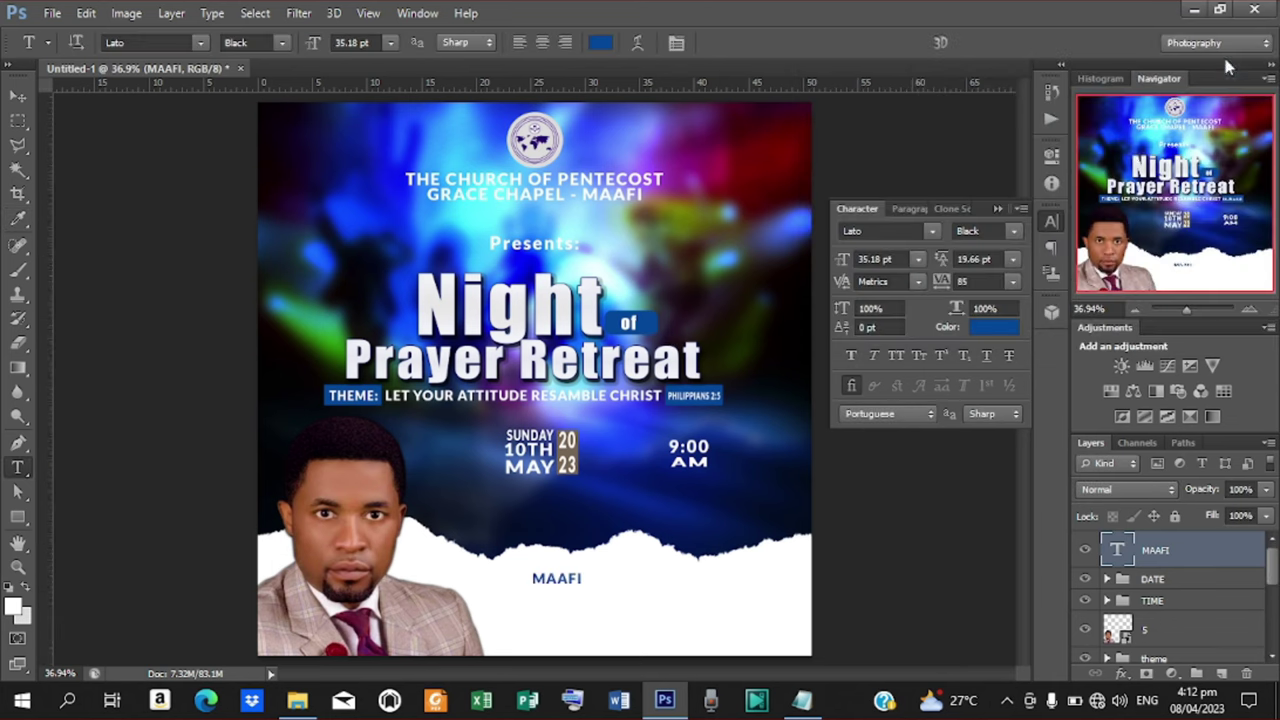
# Recolour MAAFI black and nudge it lower and right into position on the strip
pyautogui.click(18, 96)
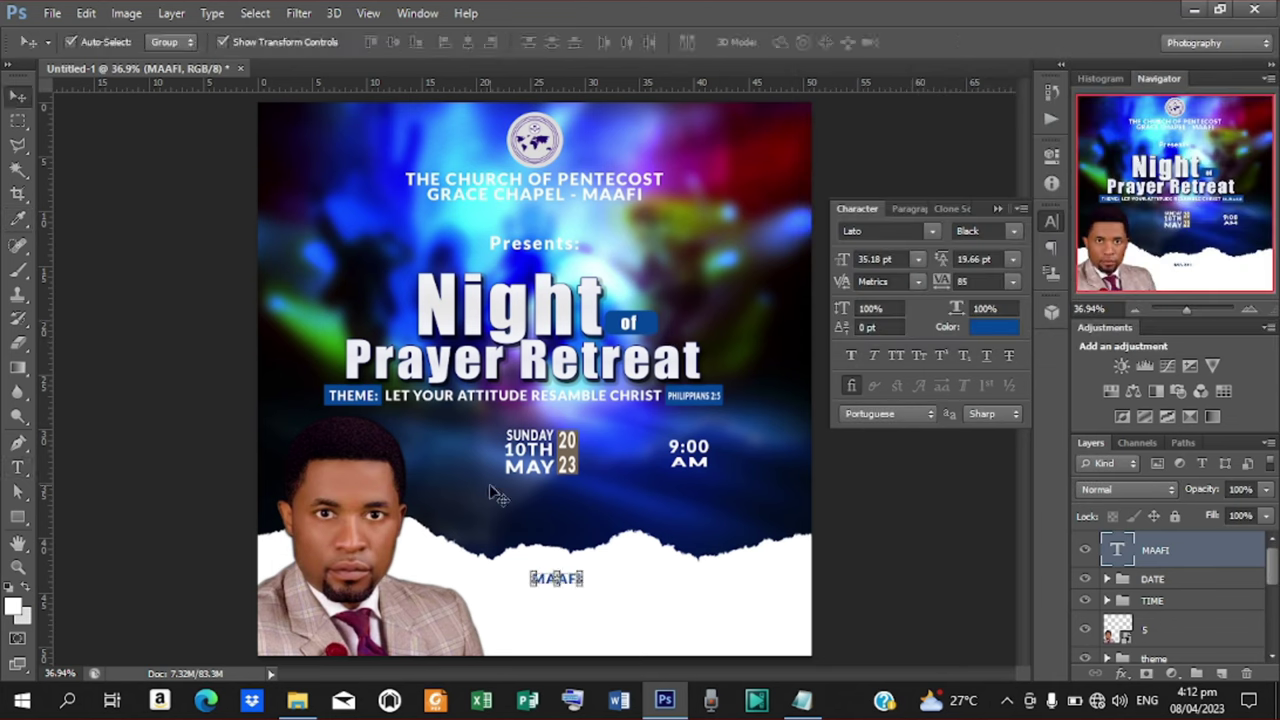
pyautogui.moveTo(570, 583); pyautogui.dragTo(675, 607)
pyautogui.click(998, 330)
pyautogui.moveTo(915, 285)
pyautogui.mouseDown()
pyautogui.moveTo(908, 300)
pyautogui.moveTo(820, 294)
pyautogui.moveTo(730, 340)
pyautogui.mouseUp()
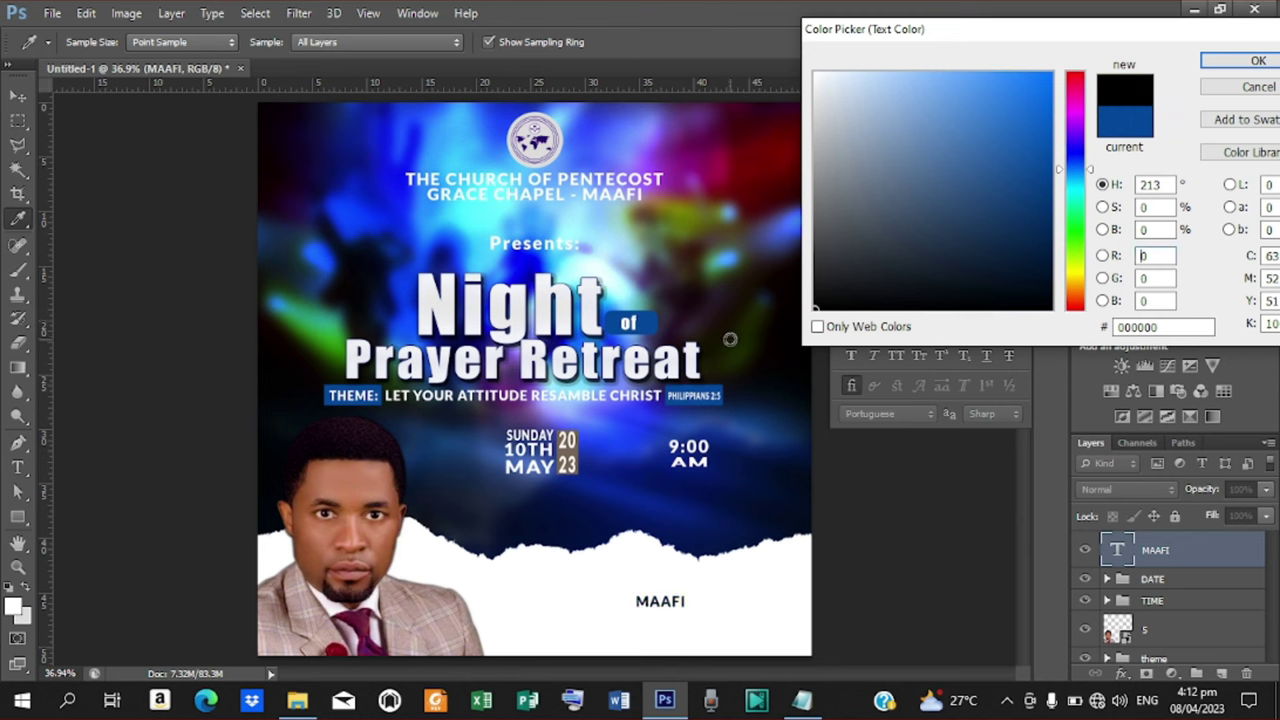
pyautogui.click(1258, 60)
pyautogui.press('Down')
pyautogui.press('Down')
pyautogui.press('Down')
pyautogui.press('Down')
pyautogui.press('Down')
pyautogui.press('Down')
pyautogui.press('Down')
pyautogui.press('Down')
pyautogui.press('Down')
pyautogui.press('Down')
pyautogui.press('Down')
pyautogui.press('Down')
pyautogui.press('Down')
pyautogui.press('Down')
pyautogui.press('Down')
pyautogui.press('Down')
pyautogui.press('Down')
pyautogui.press('Down')
pyautogui.press('Down')
pyautogui.press('Down')
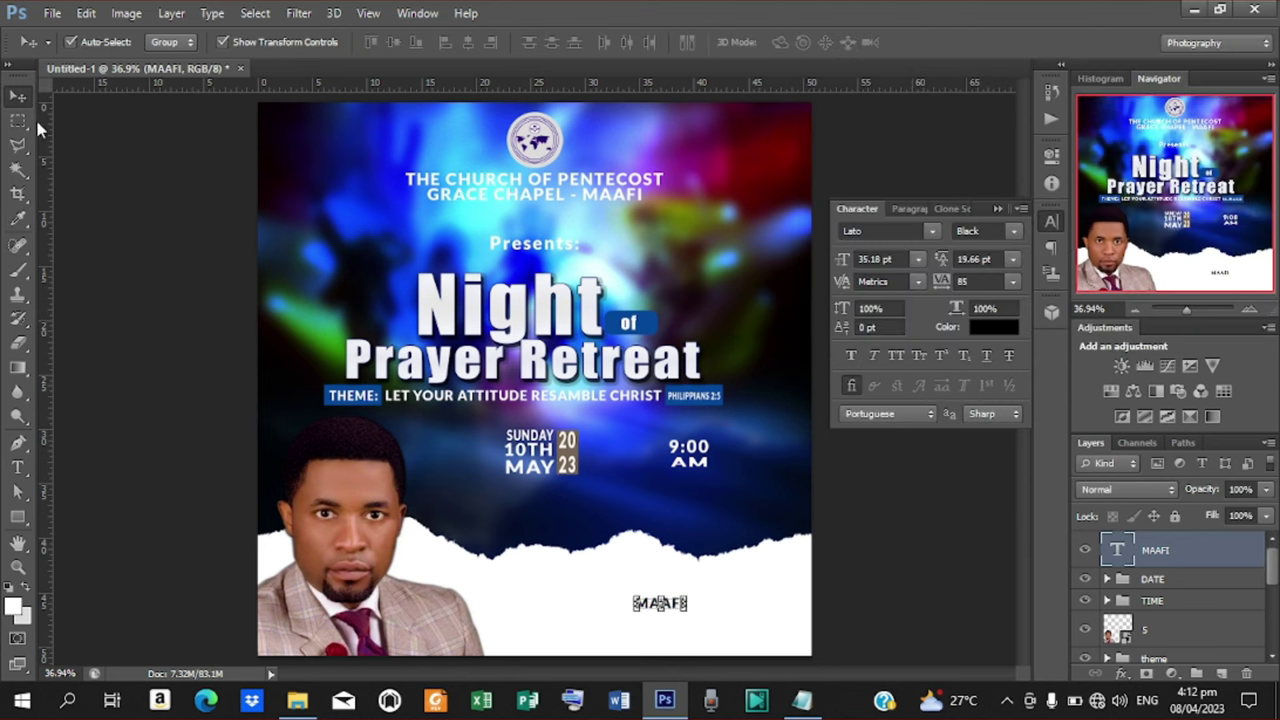
pyautogui.press('Down')
pyautogui.press('Down')
pyautogui.press('Down')
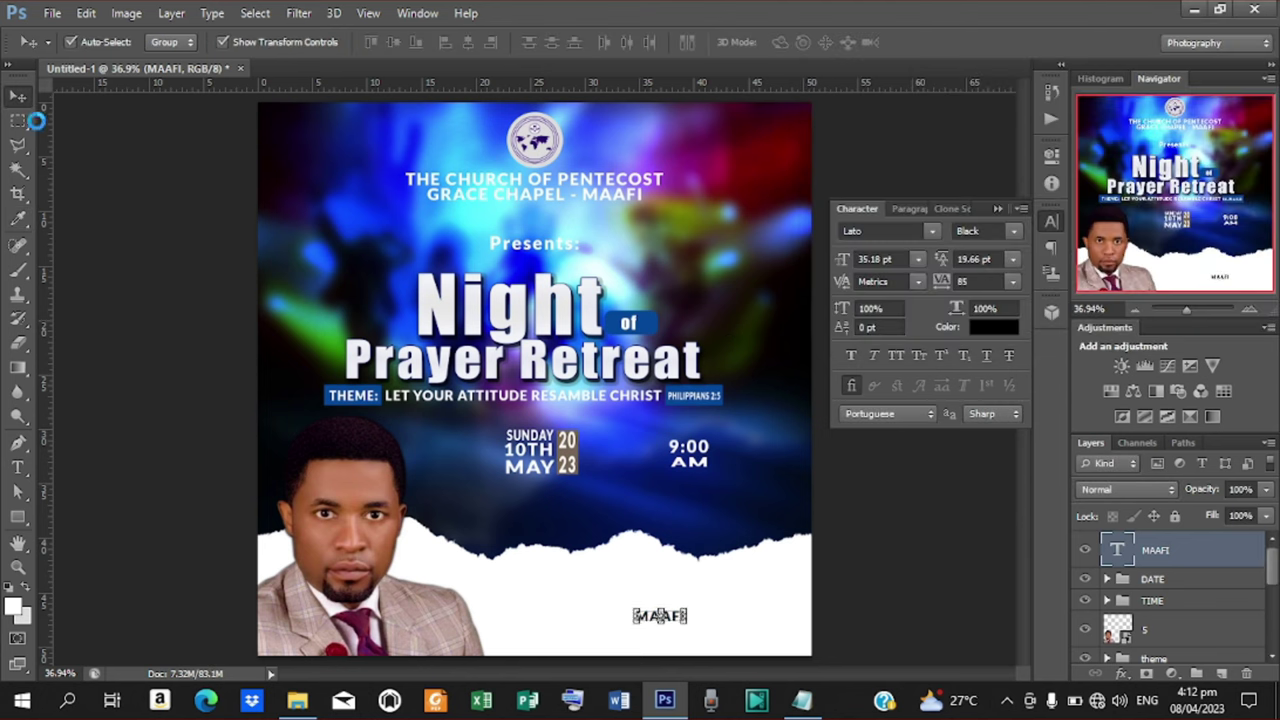
pyautogui.press('Right')
pyautogui.press('Right')
pyautogui.press('Right')
pyautogui.press('Right')
pyautogui.press('Right')
pyautogui.press('Right')
pyautogui.press('Right')
pyautogui.press('Right')
pyautogui.press('Right')
pyautogui.press('Right')
pyautogui.press('Right')
pyautogui.press('Right')
pyautogui.press('Right')
pyautogui.press('Right')
pyautogui.press('Right')
pyautogui.press('Right')
pyautogui.press('Right')
pyautogui.press('Right')
pyautogui.press('Right')
pyautogui.press('Right')
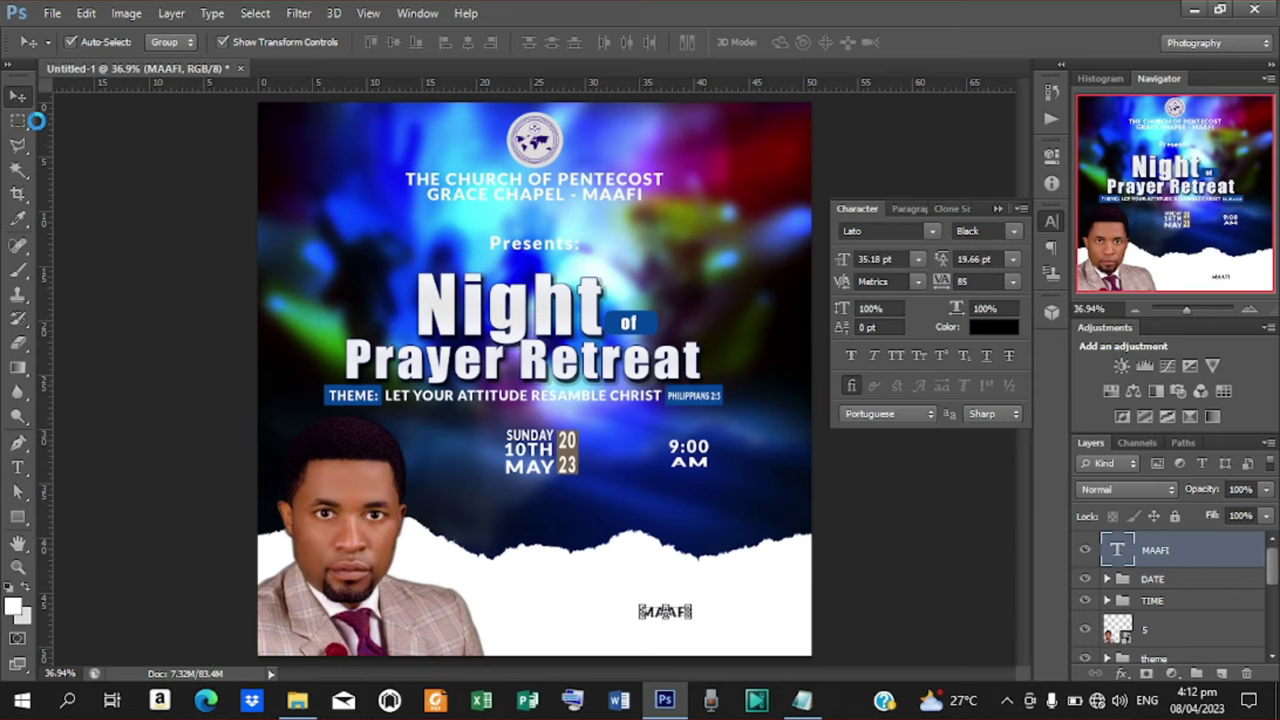
pyautogui.press('Up')
pyautogui.press('Up')
pyautogui.press('Up')
pyautogui.press('Up')
pyautogui.press('Up')
pyautogui.press('Up')
pyautogui.press('Up')
pyautogui.press('Up')
pyautogui.press('Up')
pyautogui.press('Up')
pyautogui.press('Up')
pyautogui.press('Up')
pyautogui.press('Up')
pyautogui.press('Up')
pyautogui.press('Up')
pyautogui.press('Up')
pyautogui.press('Up')
pyautogui.press('Up')
pyautogui.press('Up')
pyautogui.press('Up')
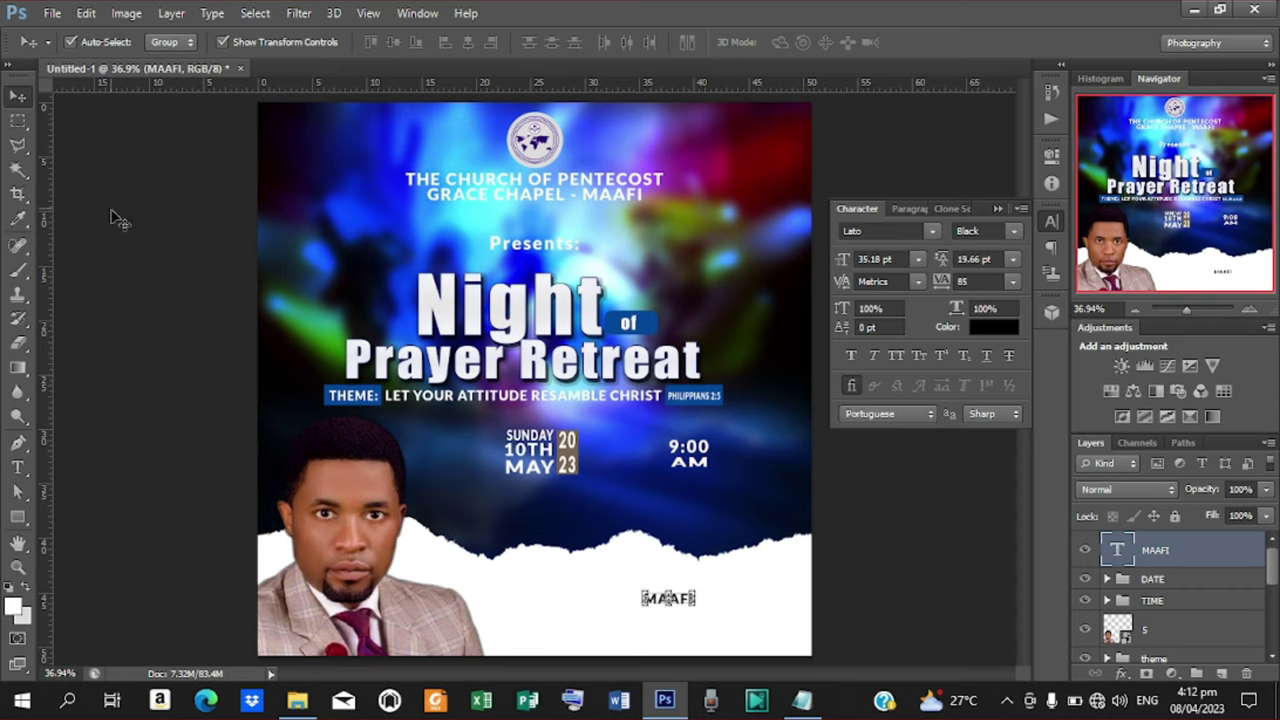
# Paste the host's name line from the notes as new text in the white strip
pyautogui.press('t')
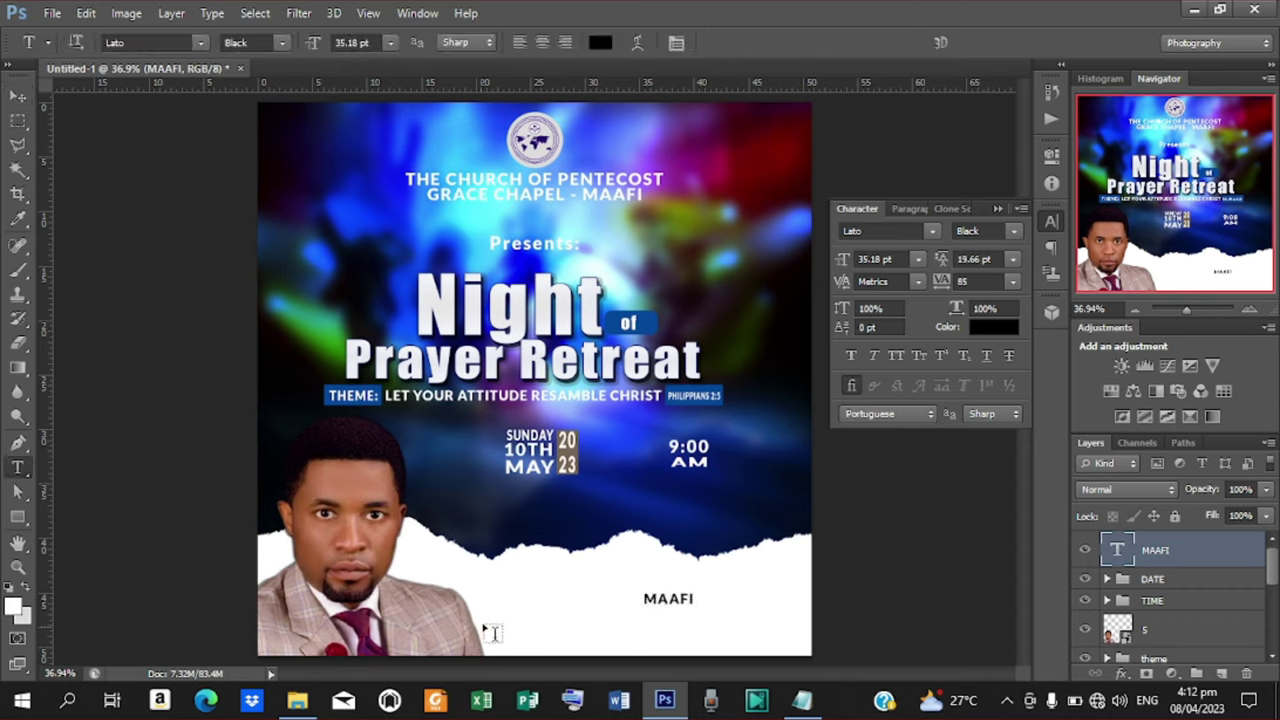
pyautogui.click(520, 585)
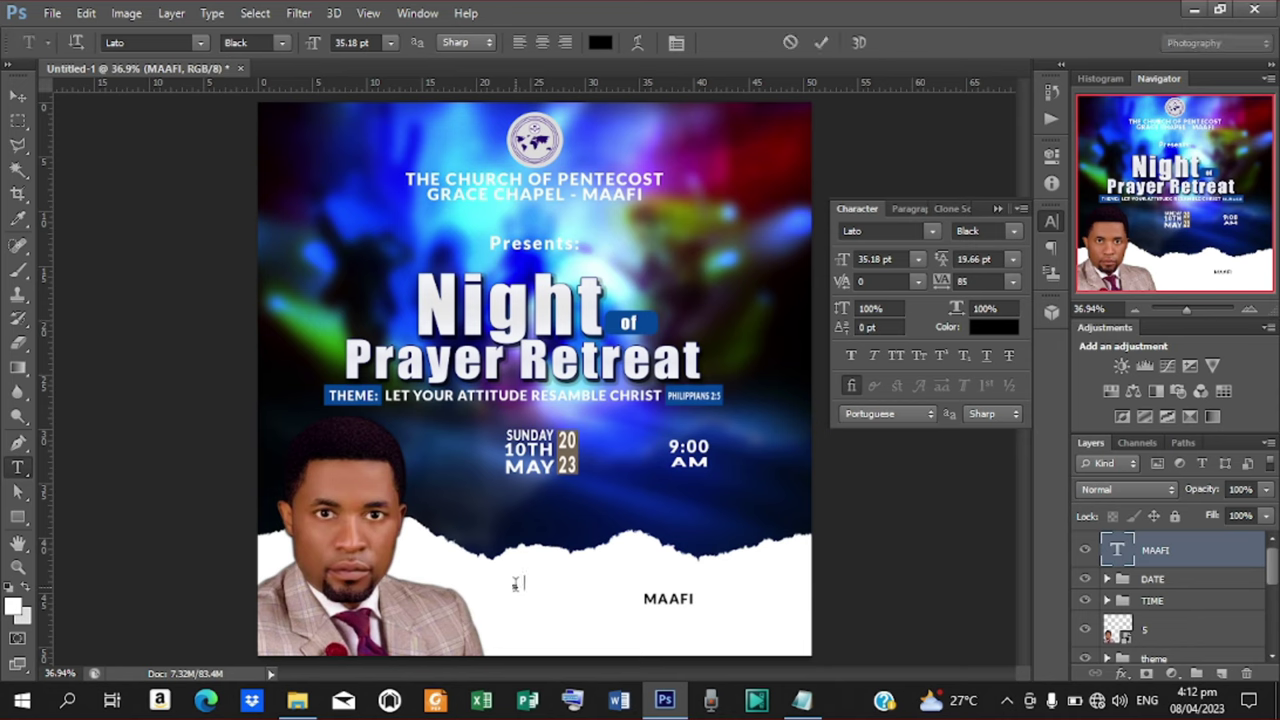
pyautogui.click(800, 699)
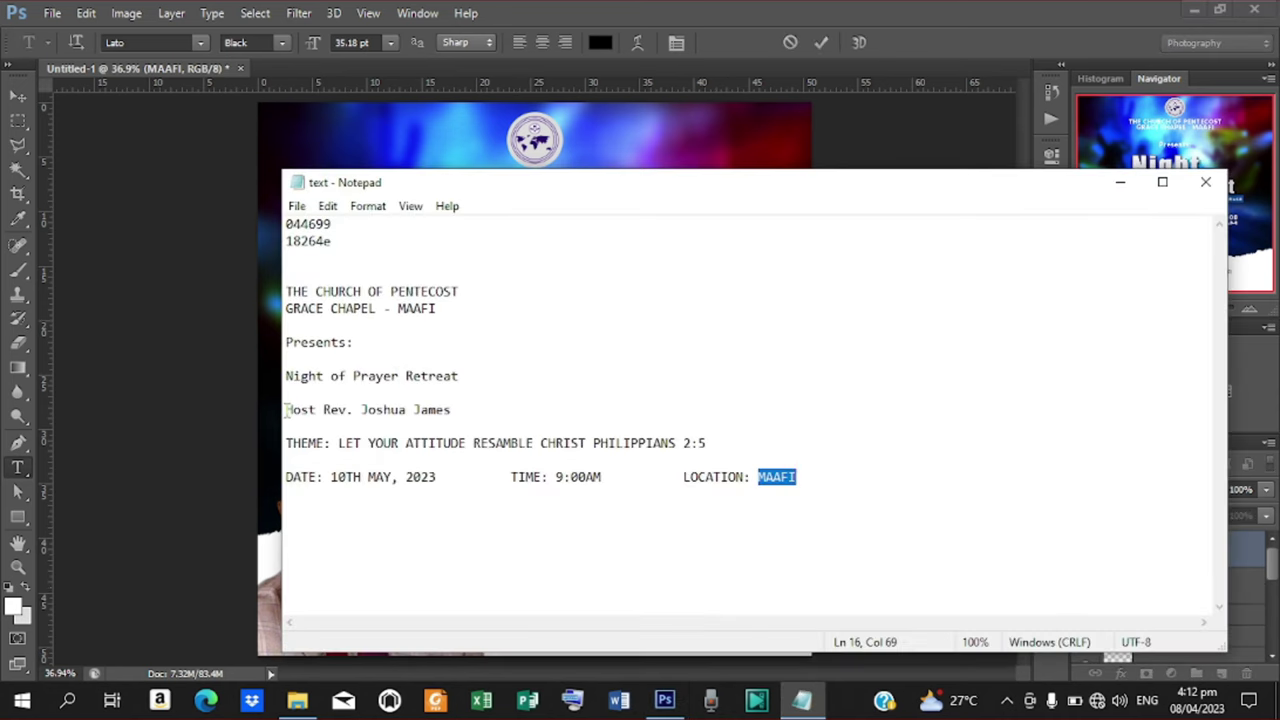
pyautogui.moveTo(286, 410); pyautogui.dragTo(505, 425)
pyautogui.hotkey('ctrl', 'c')
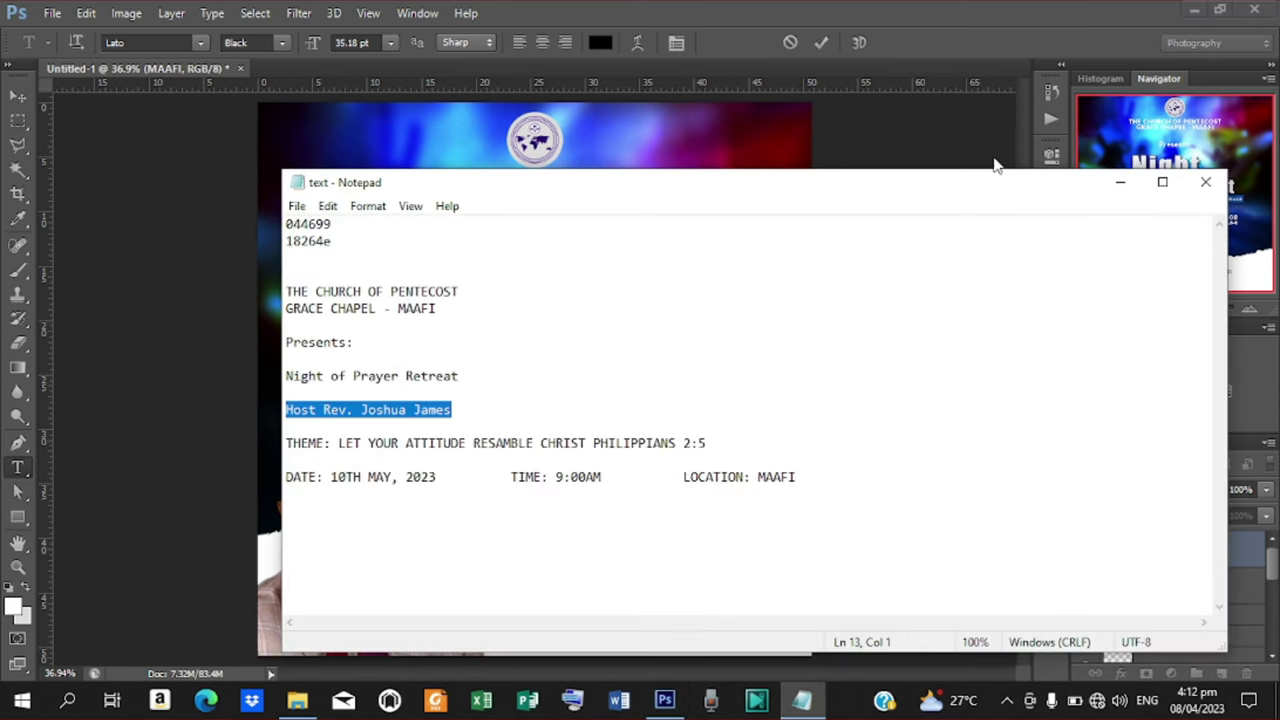
pyautogui.click(1119, 182)
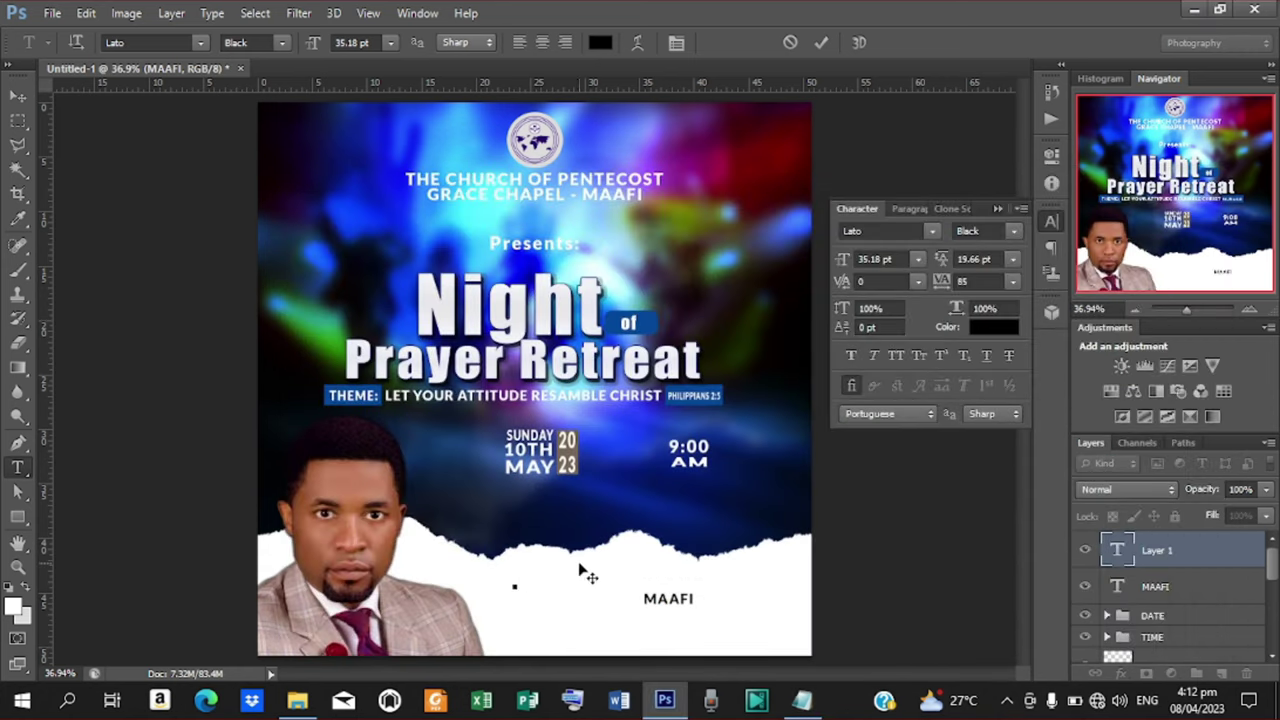
pyautogui.hotkey('ctrl', 'v')
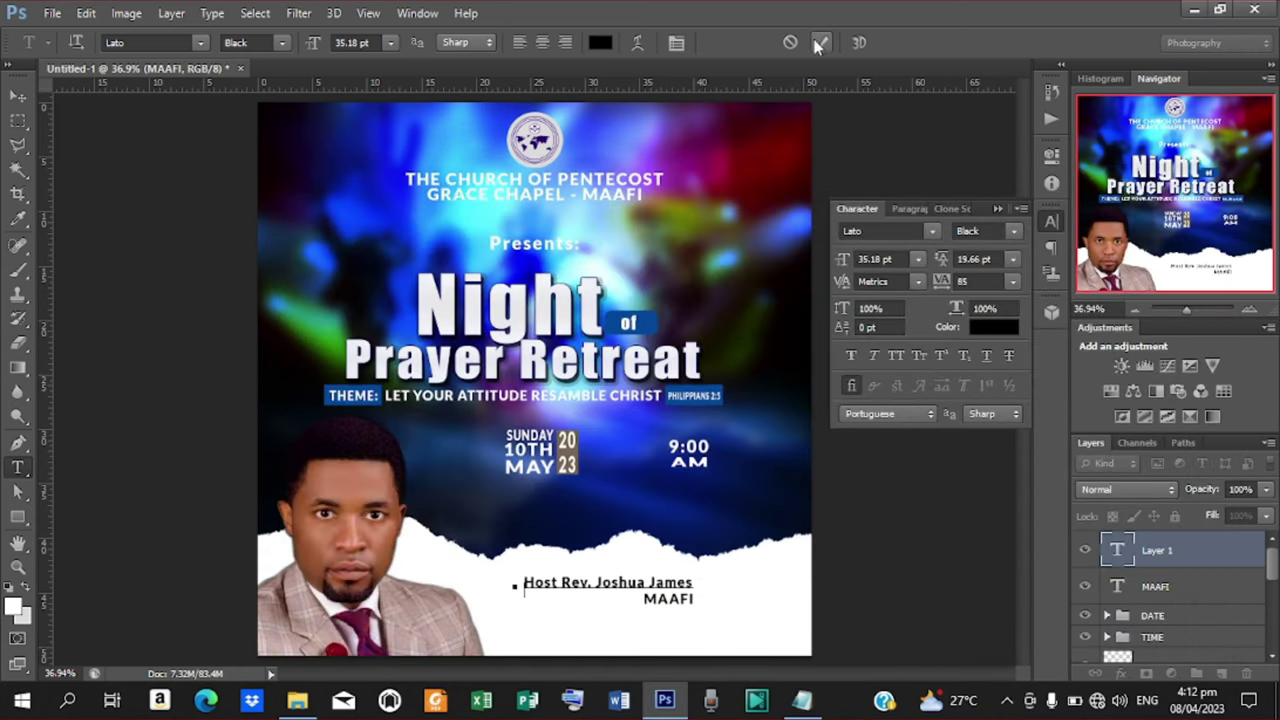
pyautogui.click(819, 43)
# Move the host name text left beside the photo, level with MAAFI
pyautogui.click(18, 95)
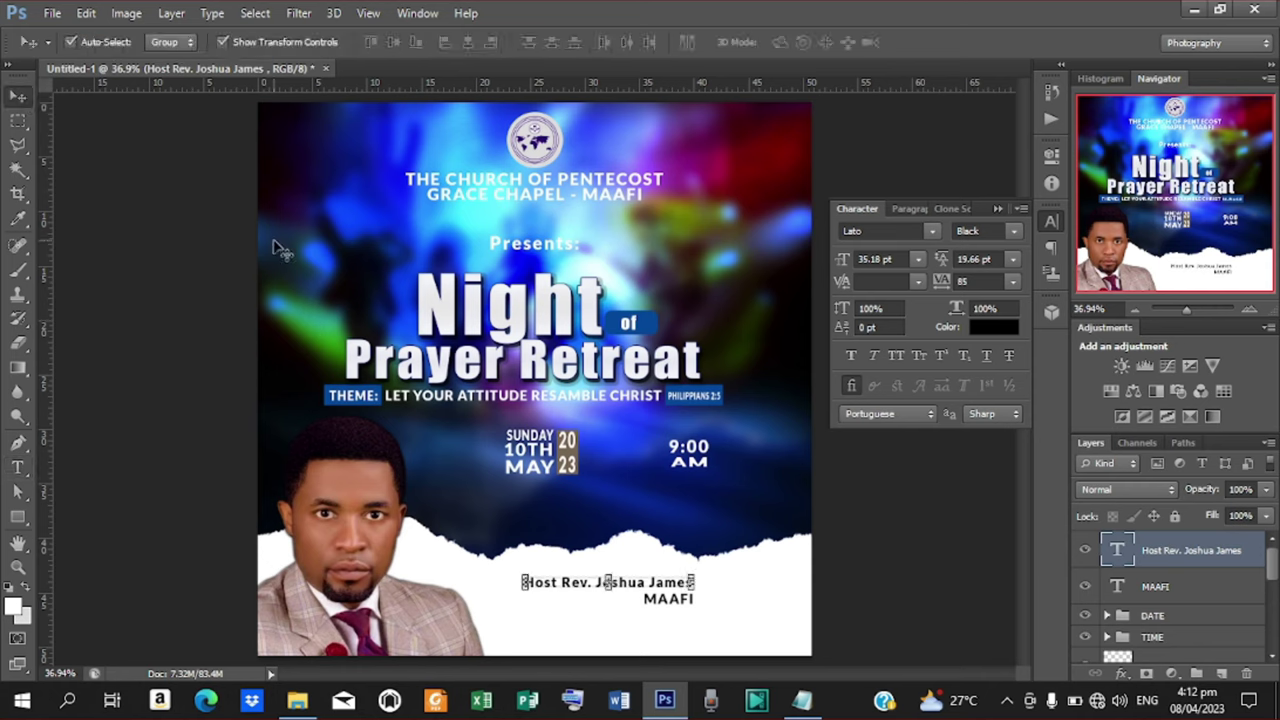
pyautogui.moveTo(630, 586); pyautogui.dragTo(489, 602)
pyautogui.press('t')
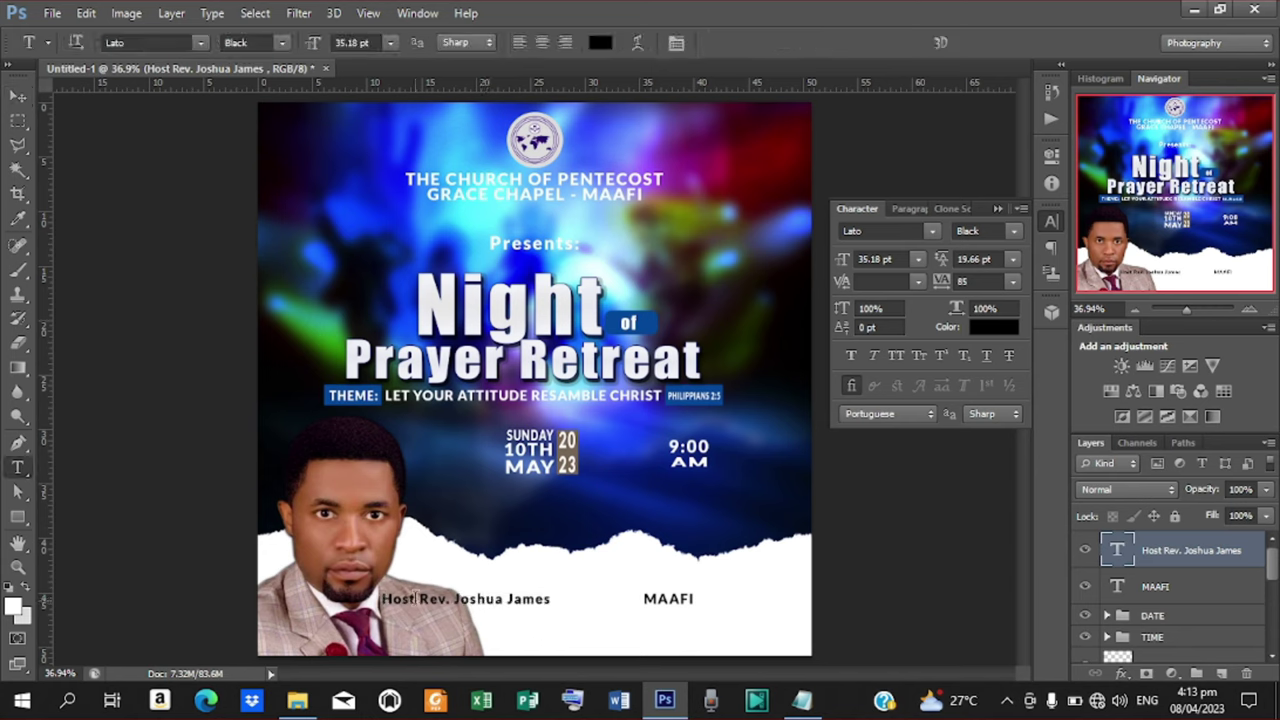
pyautogui.click(375, 598)
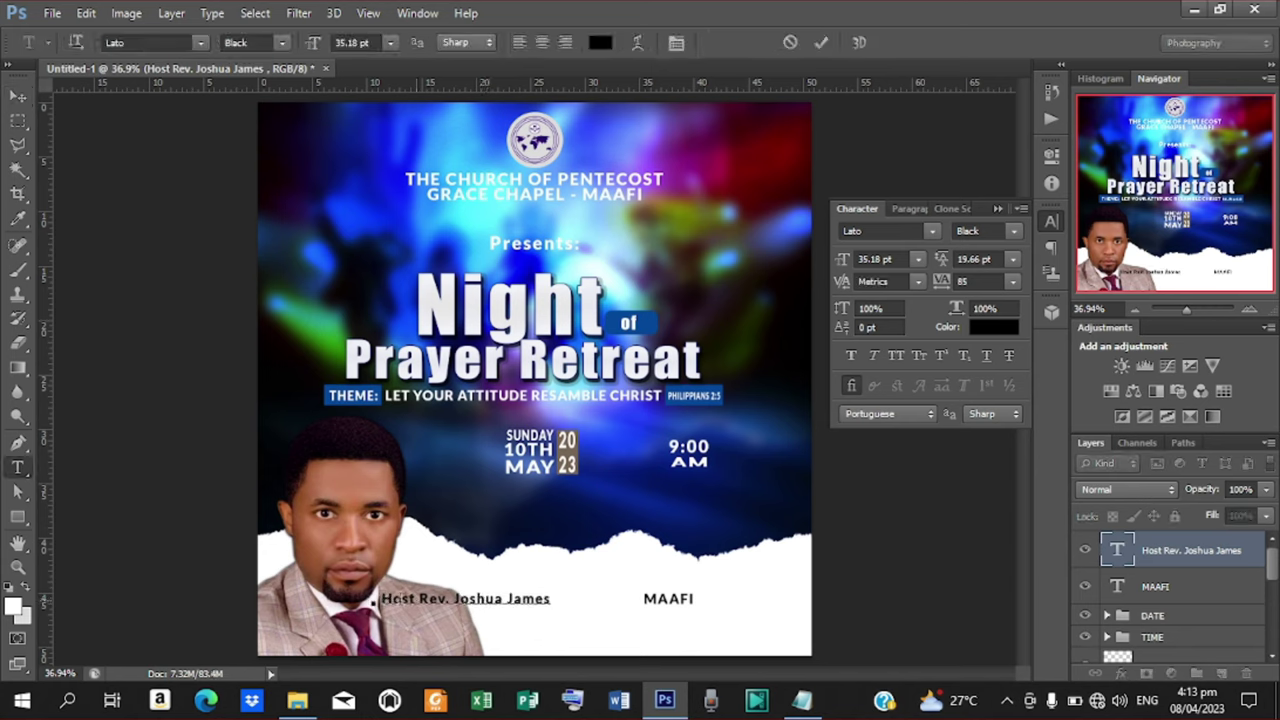
# Apply a deep red text colour to the host name line and commit it
pyautogui.click(1002, 325)
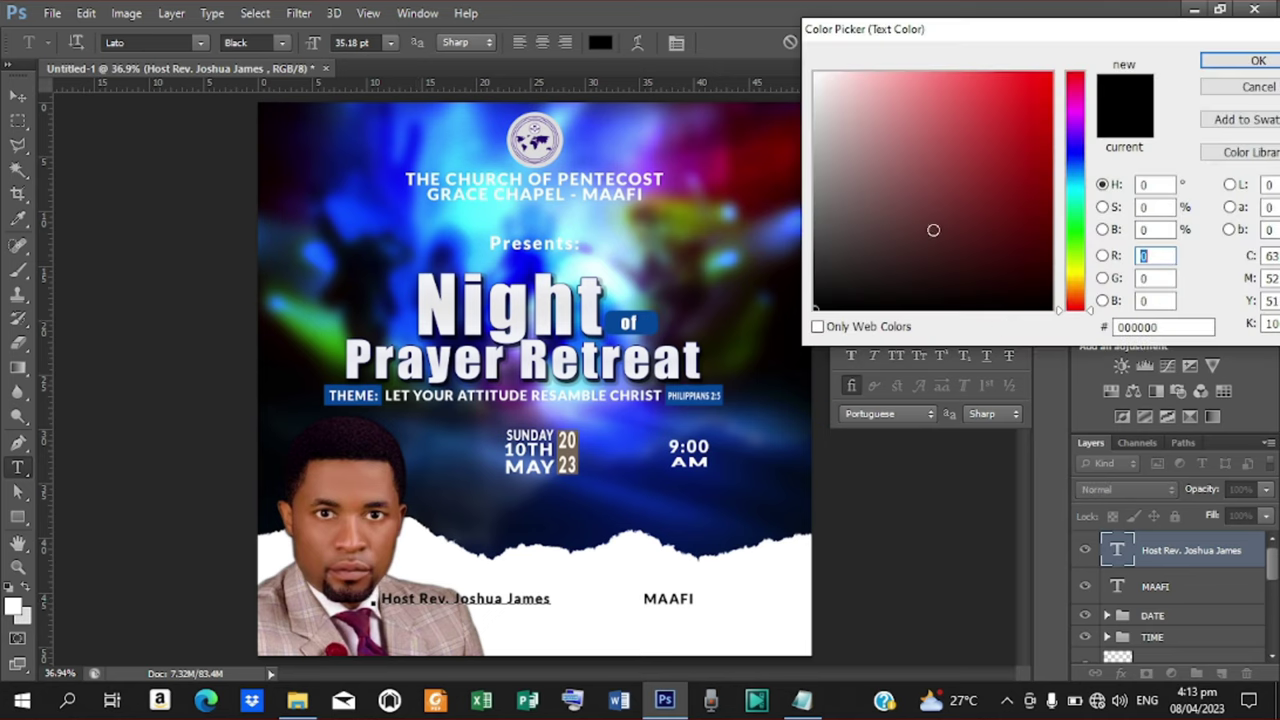
pyautogui.click(891, 190)
pyautogui.click(1029, 163)
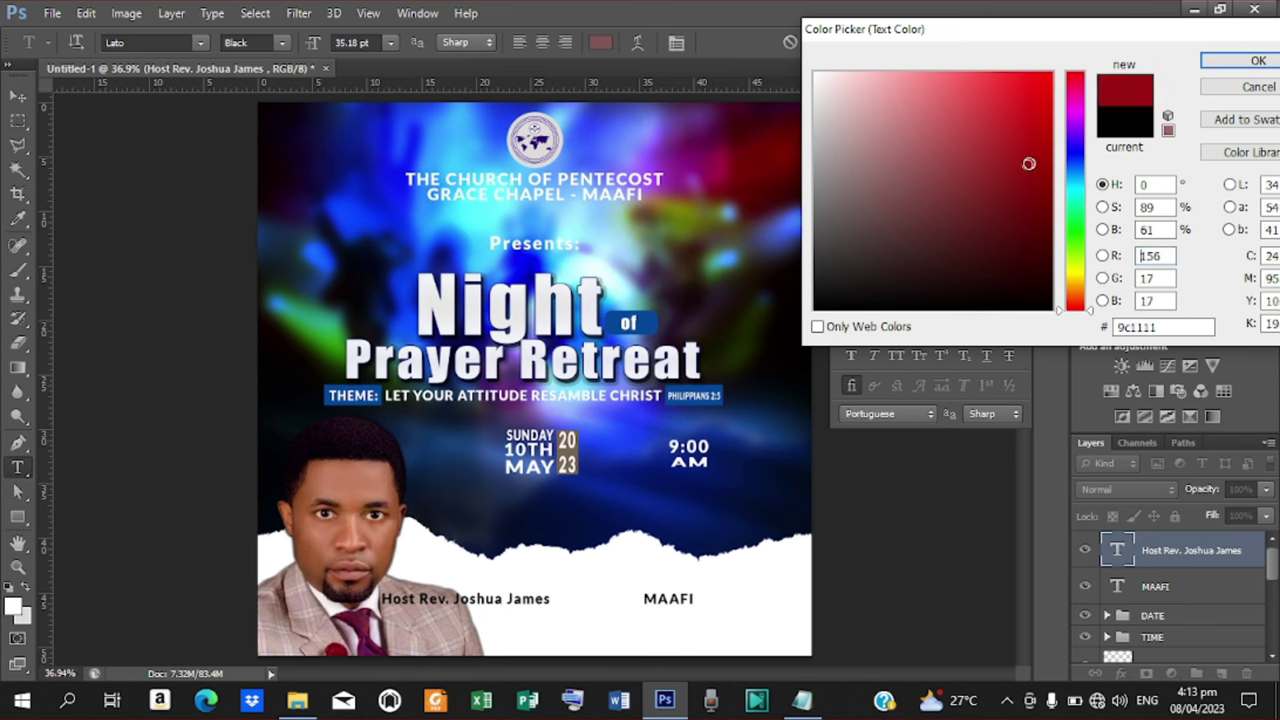
pyautogui.click(1220, 60)
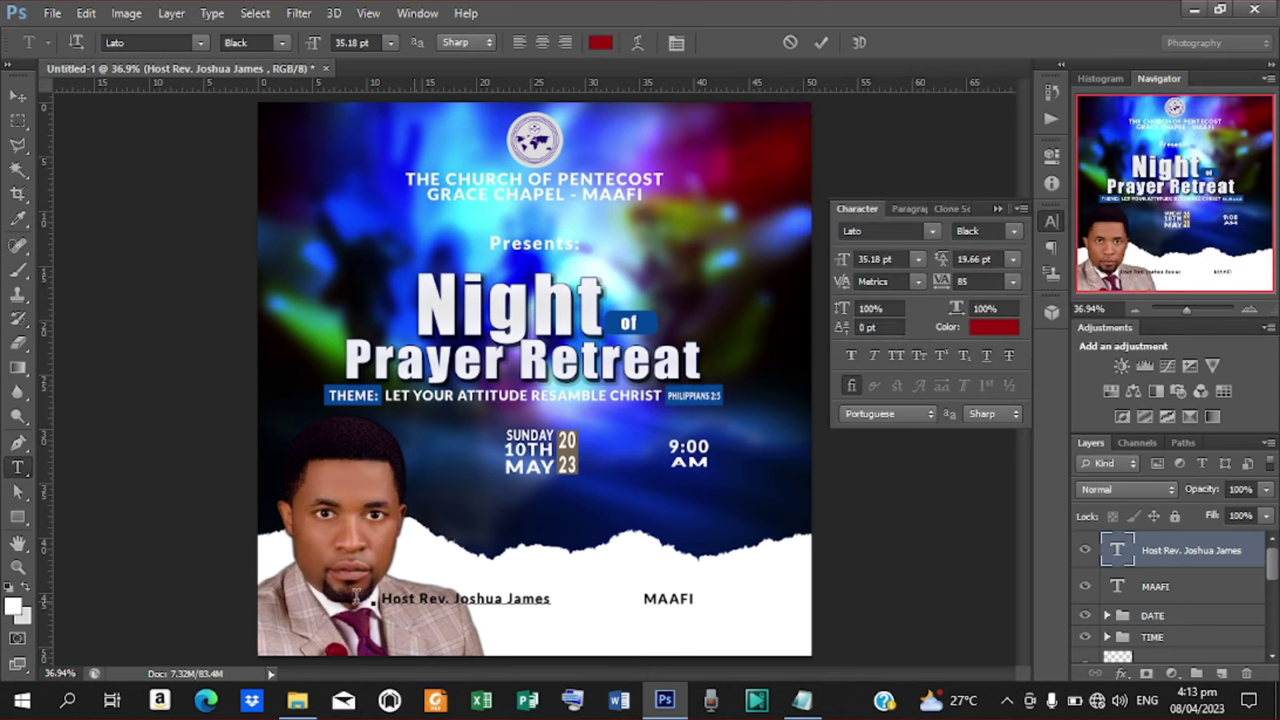
pyautogui.click(821, 43)
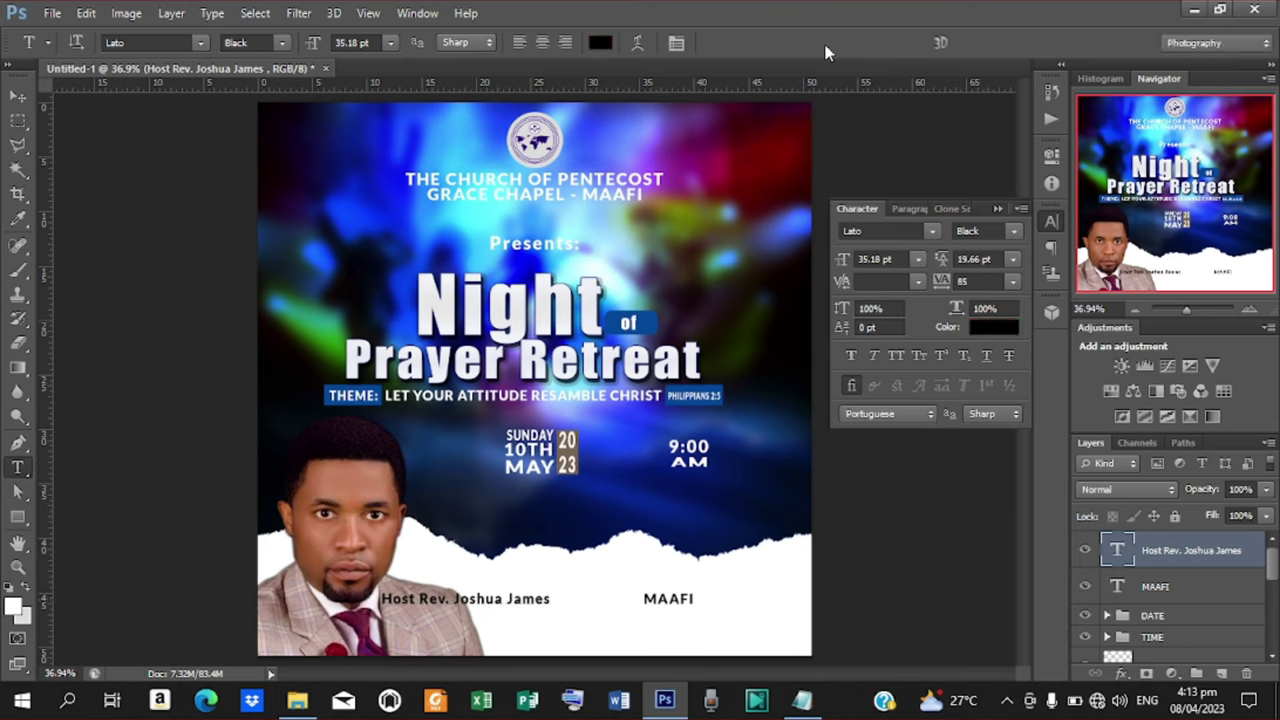
# Re-enter the host name text, try selecting the whole line, then commit
pyautogui.click(418, 600)
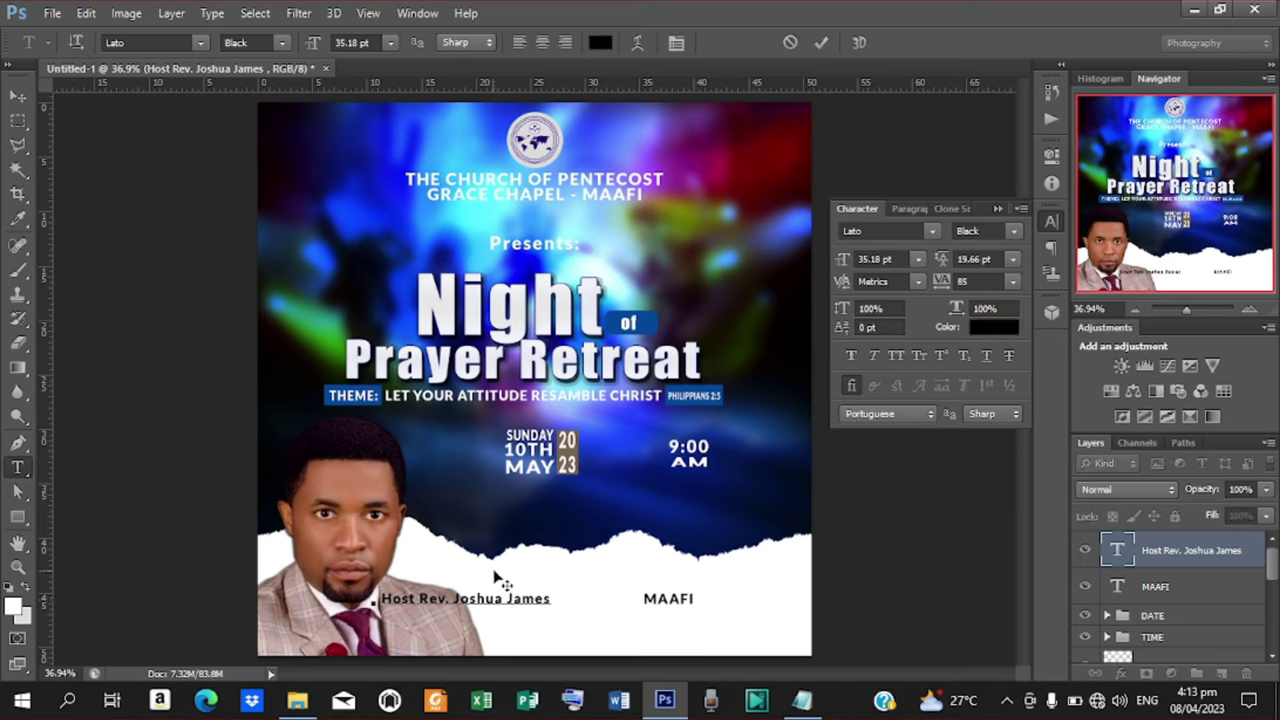
pyautogui.click(822, 43)
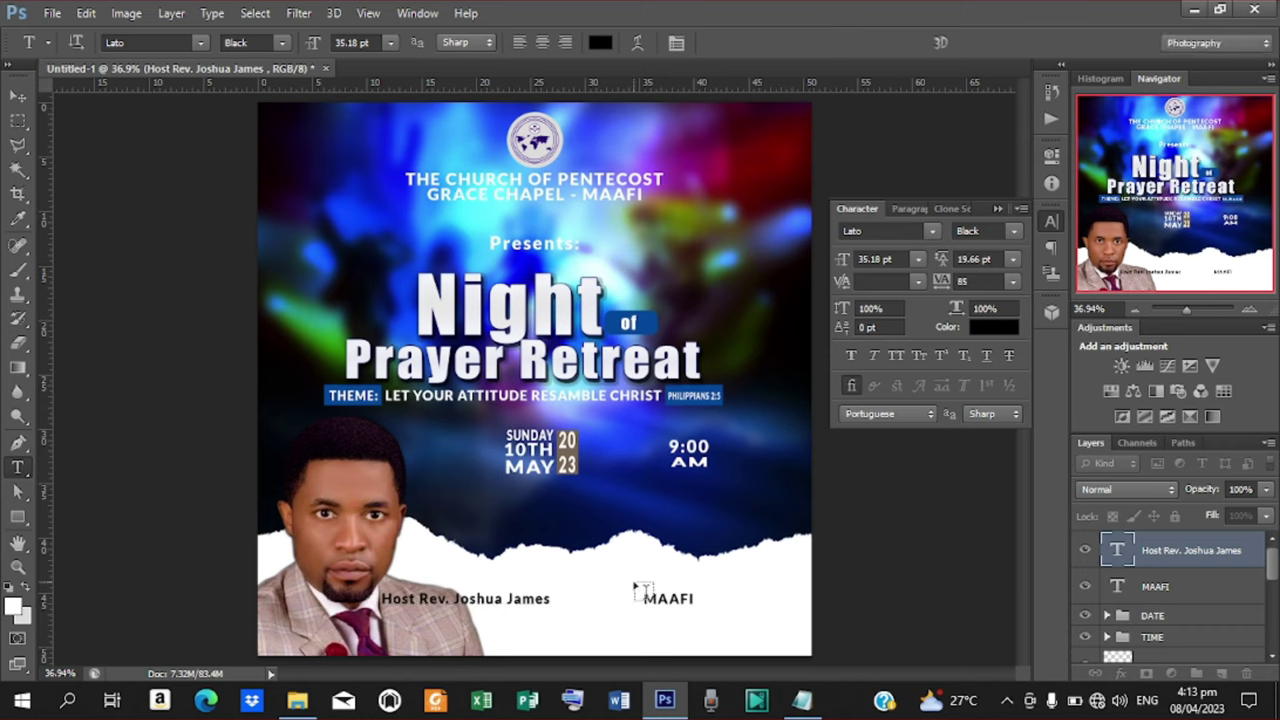
pyautogui.moveTo(552, 598); pyautogui.dragTo(375, 598)
pyautogui.click(409, 597)
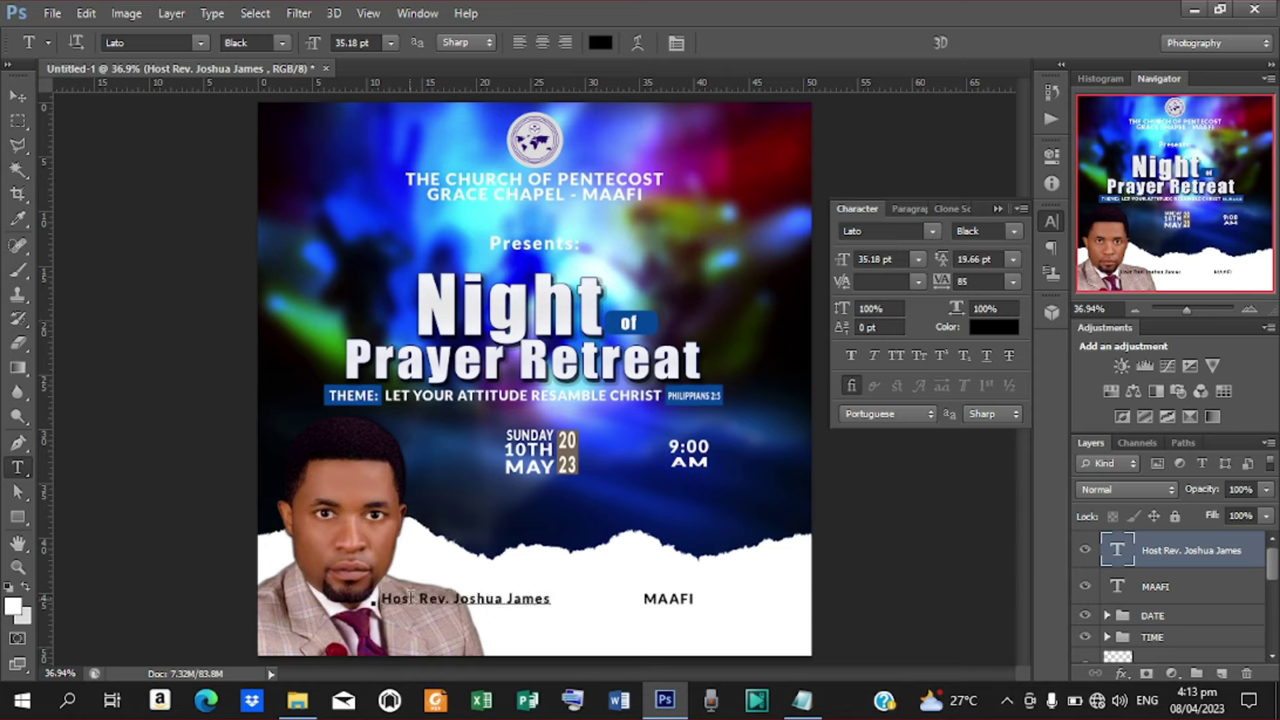
pyautogui.hotkey('ctrl', 'a')
pyautogui.click(519, 598)
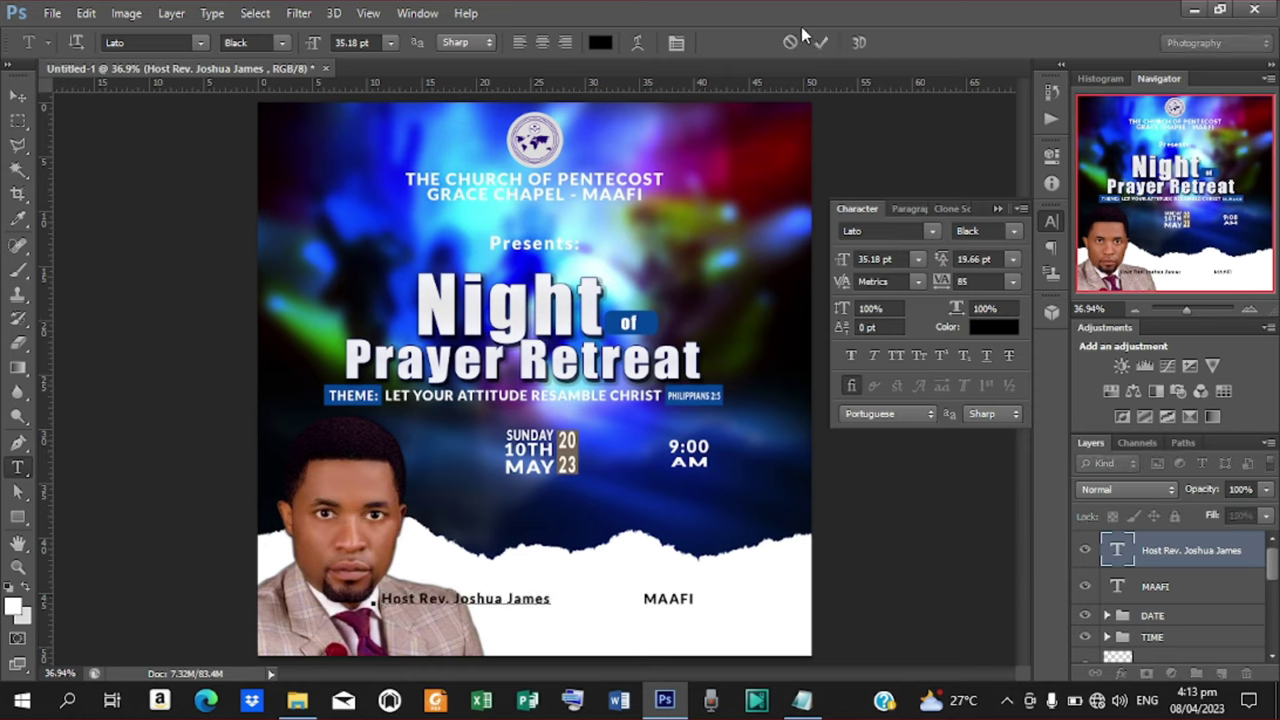
pyautogui.click(820, 42)
# Move the host name line up above MAAFI
pyautogui.click(17, 96)
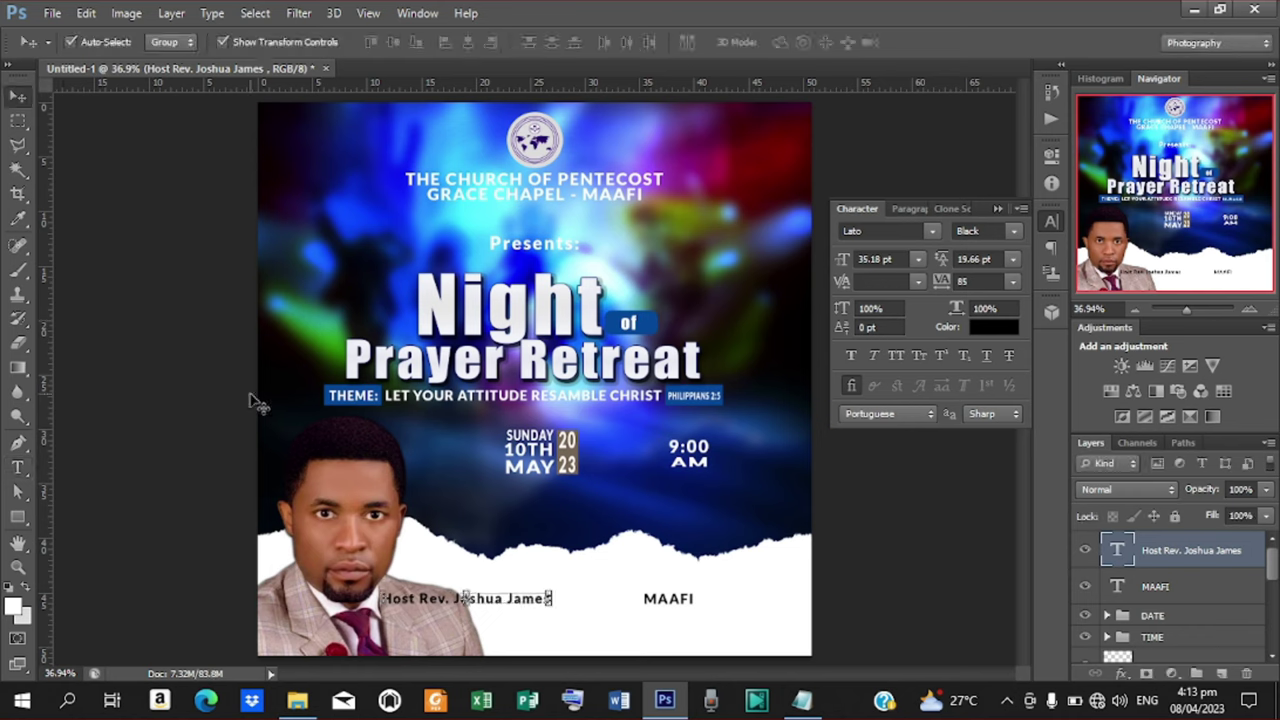
pyautogui.moveTo(503, 605); pyautogui.dragTo(590, 575)
pyautogui.press('t')
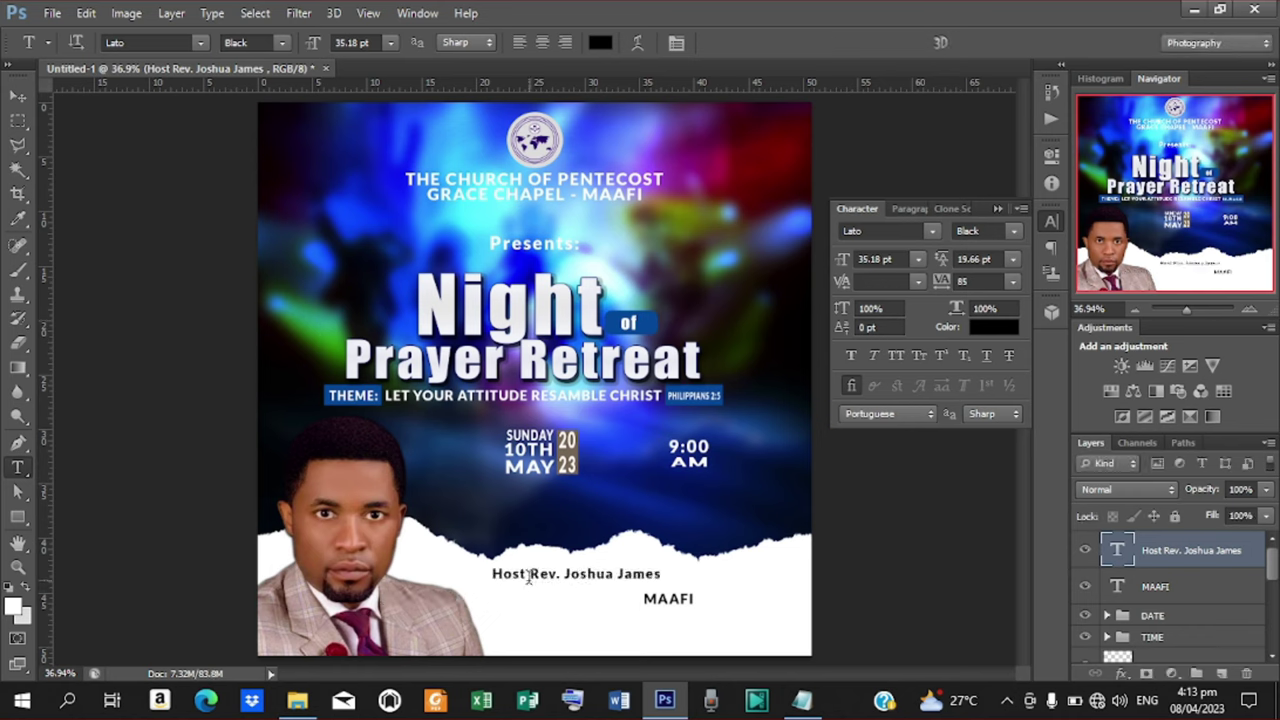
pyautogui.click(527, 573)
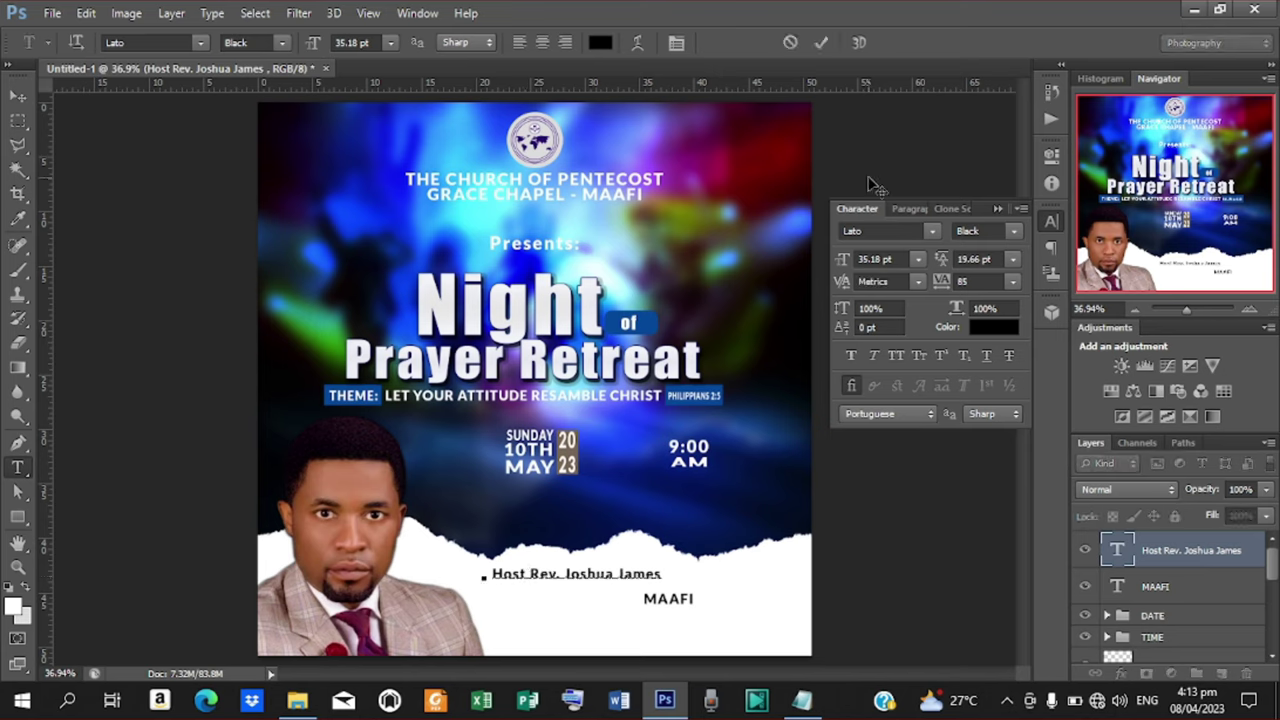
pyautogui.click(822, 44)
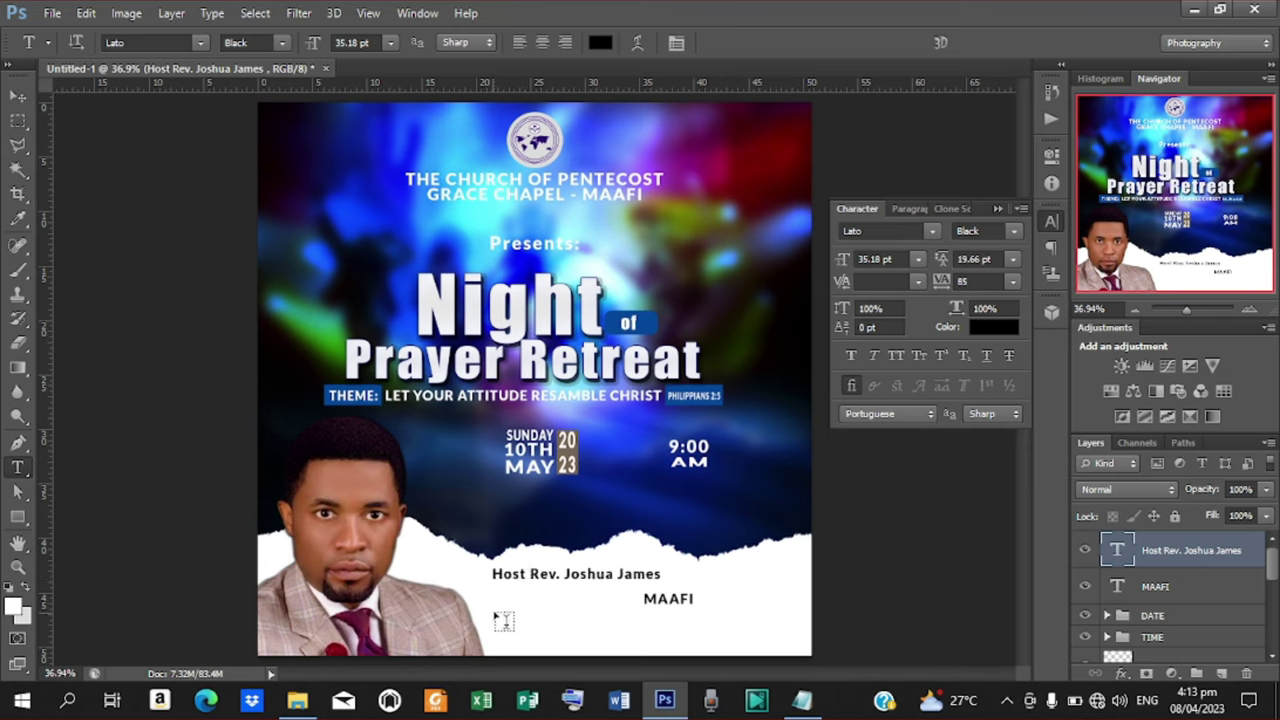
# Select the host's name following the word 'Host'
pyautogui.click(527, 573)
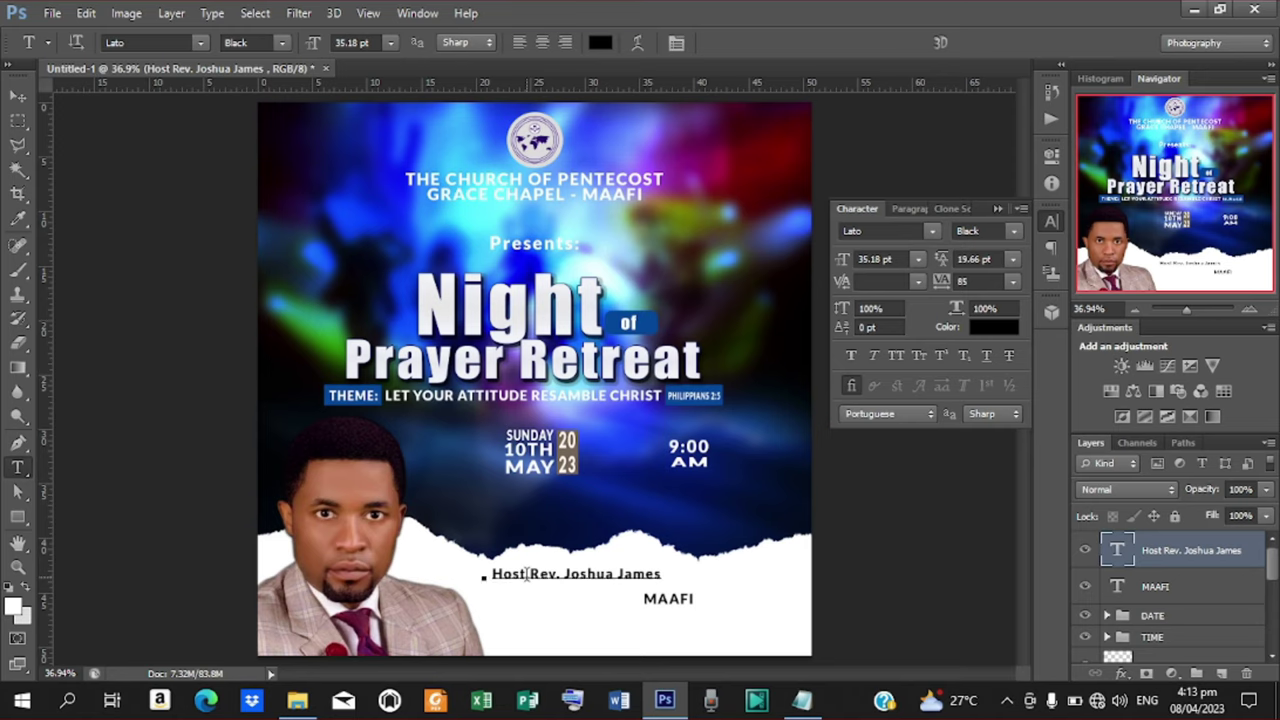
pyautogui.tripleClick(502, 568)
pyautogui.click(492, 568)
pyautogui.tripleClick(500, 566)
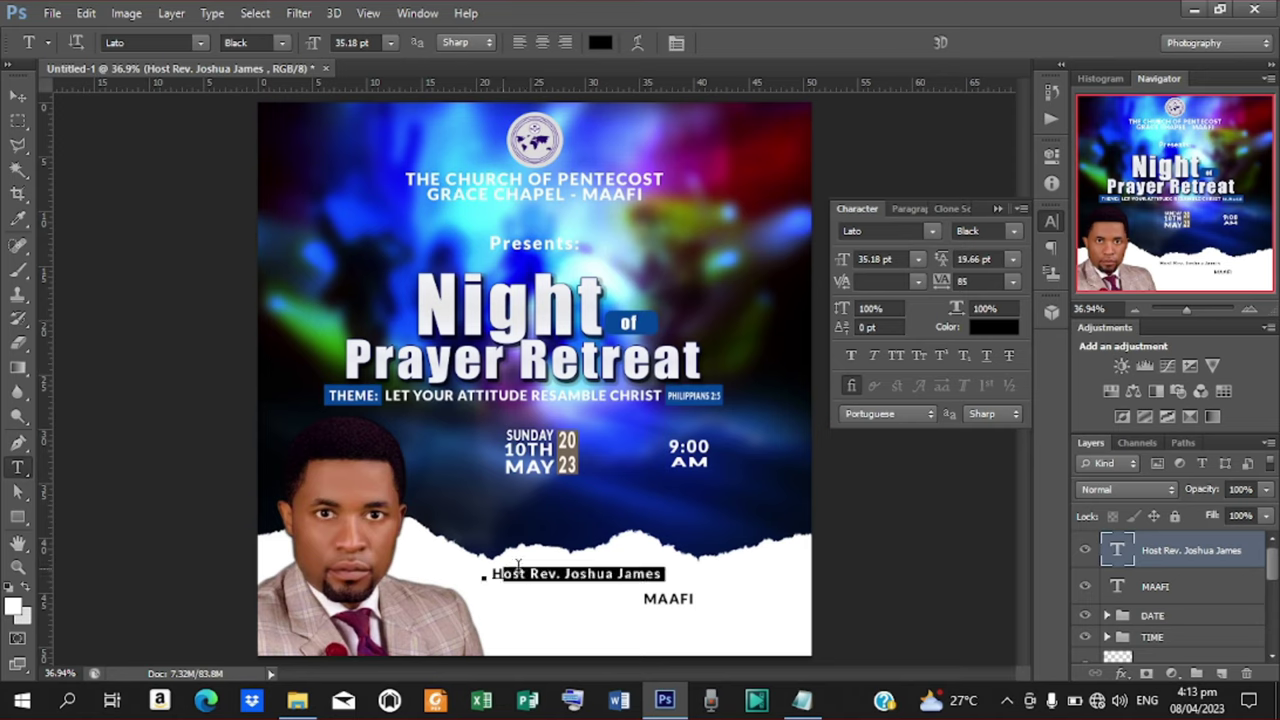
pyautogui.moveTo(517, 566)
pyautogui.mouseDown()
pyautogui.moveTo(656, 566)
pyautogui.moveTo(534, 566)
pyautogui.mouseUp()
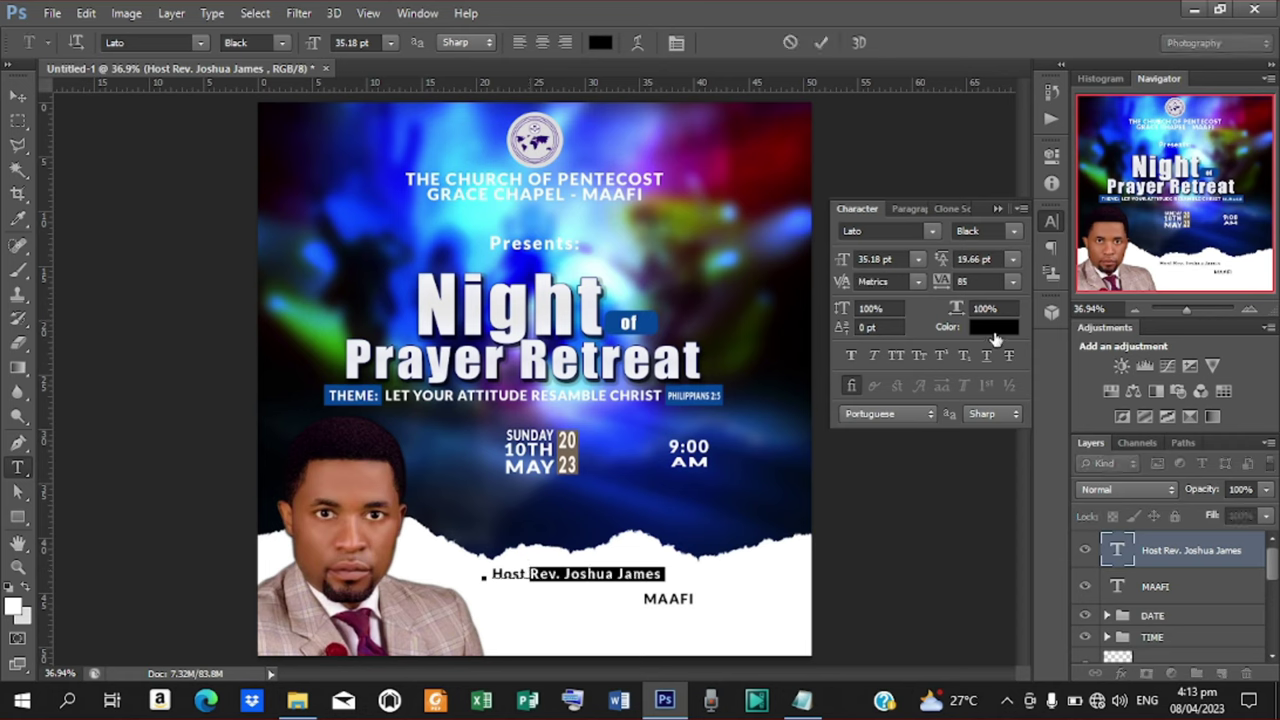
# Colour the selected name maroon (780000) and commit the edit
pyautogui.click(993, 327)
pyautogui.click(922, 177)
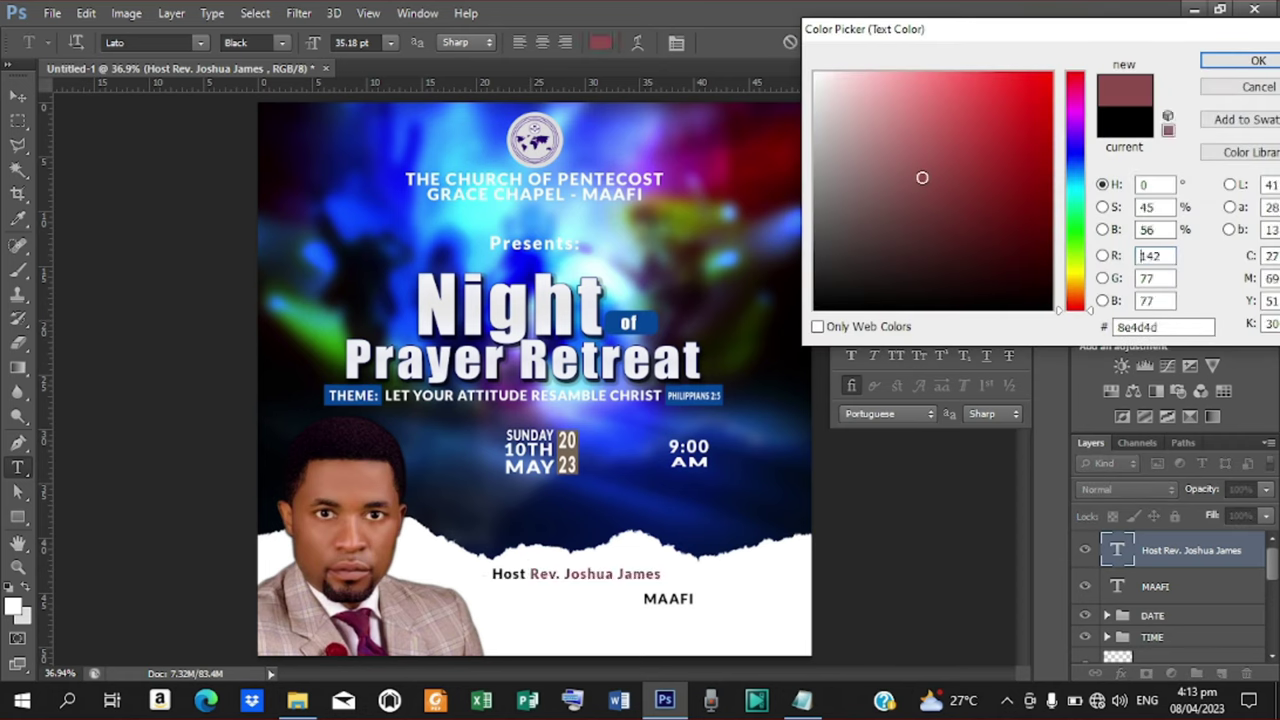
pyautogui.moveTo(922, 177)
pyautogui.mouseDown()
pyautogui.moveTo(1037, 130)
pyautogui.moveTo(1062, 198)
pyautogui.mouseUp()
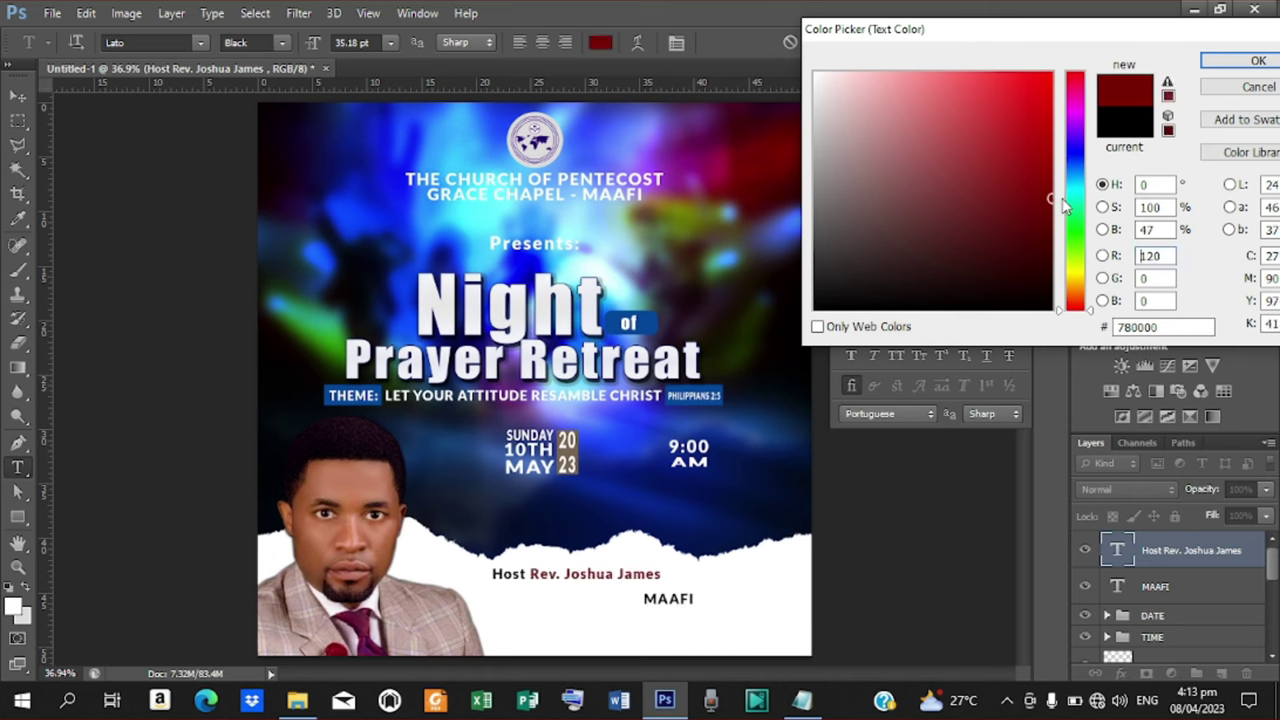
pyautogui.click(1240, 60)
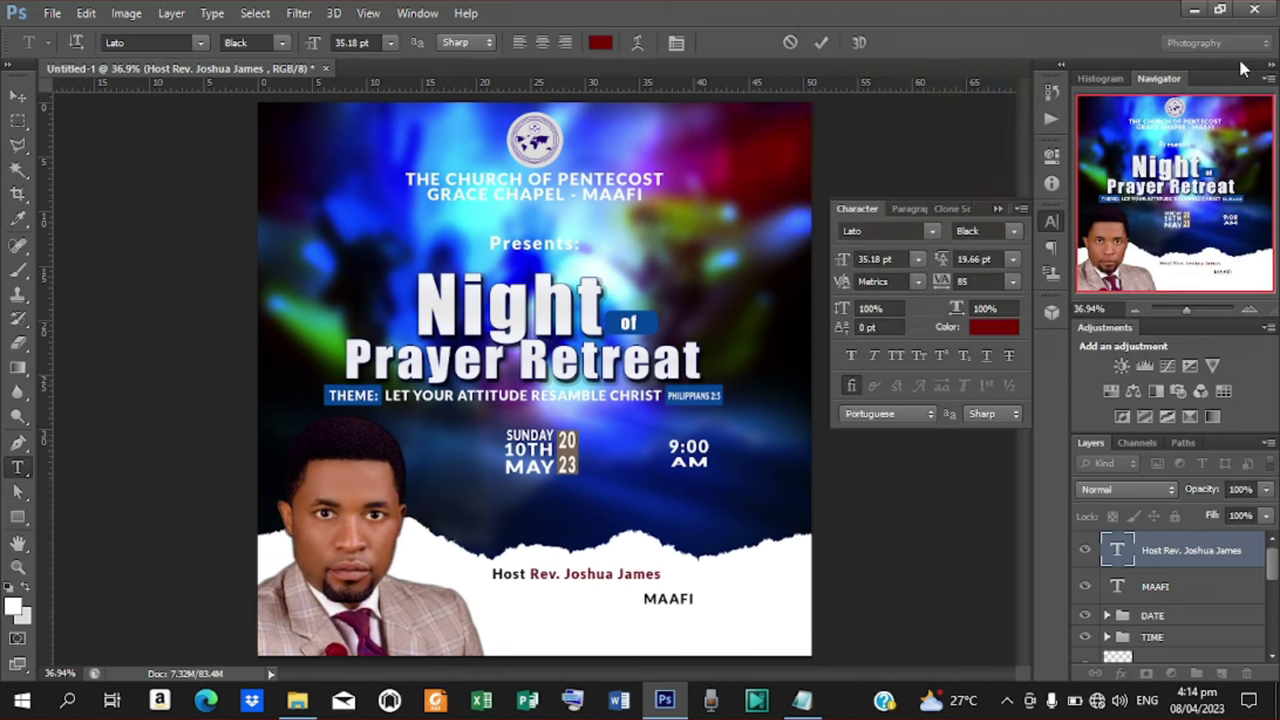
pyautogui.click(819, 43)
# Move the host line left and down, nudging it slightly right
pyautogui.click(18, 100)
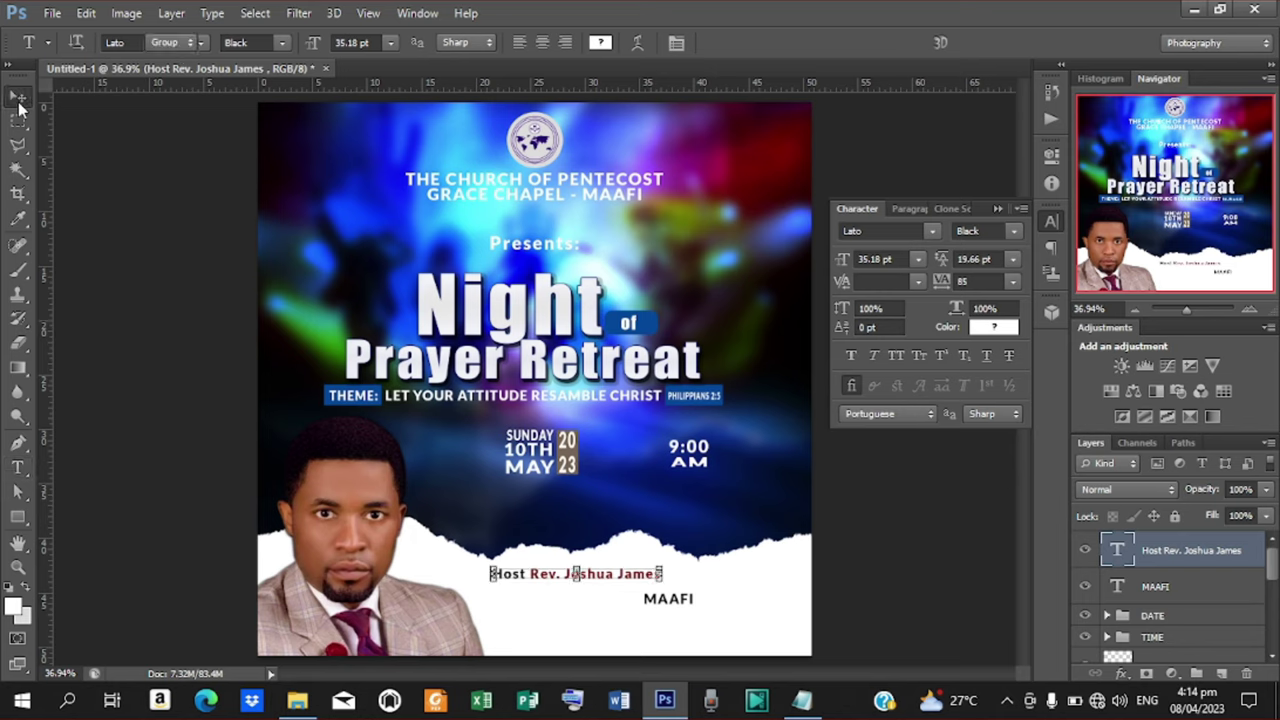
pyautogui.moveTo(604, 578); pyautogui.dragTo(478, 627)
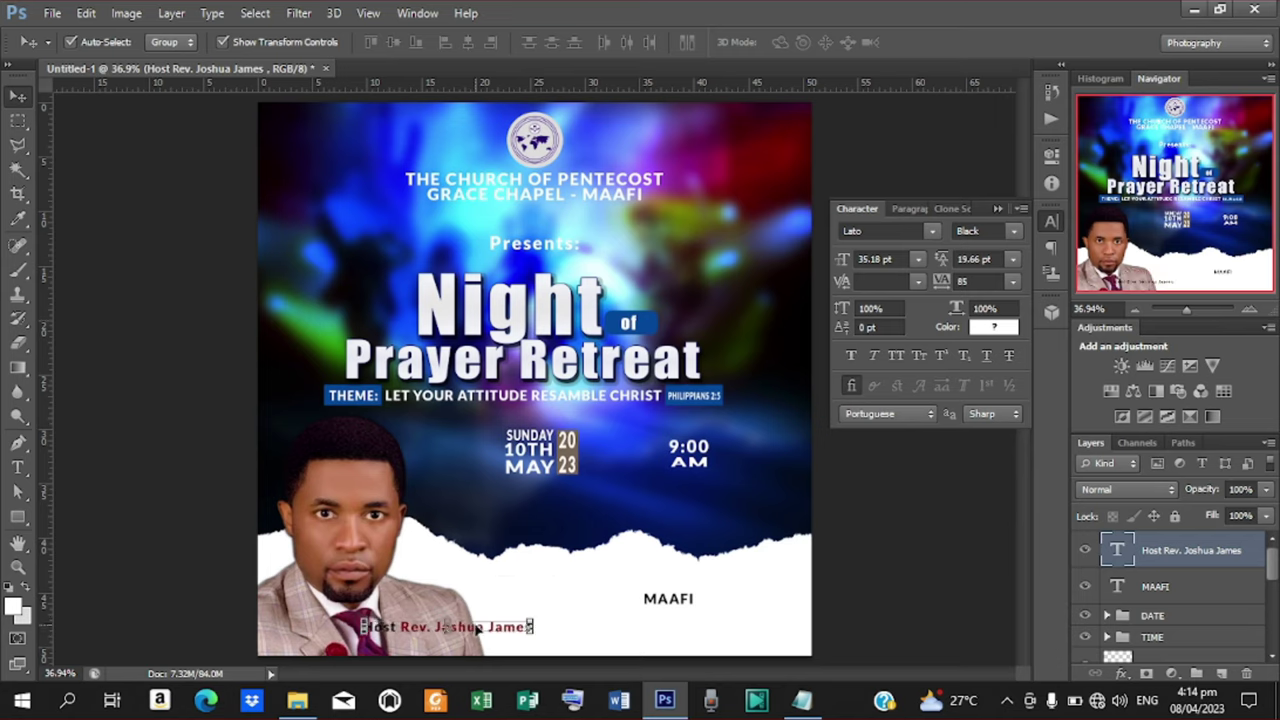
pyautogui.press('Right')
pyautogui.press('Right')
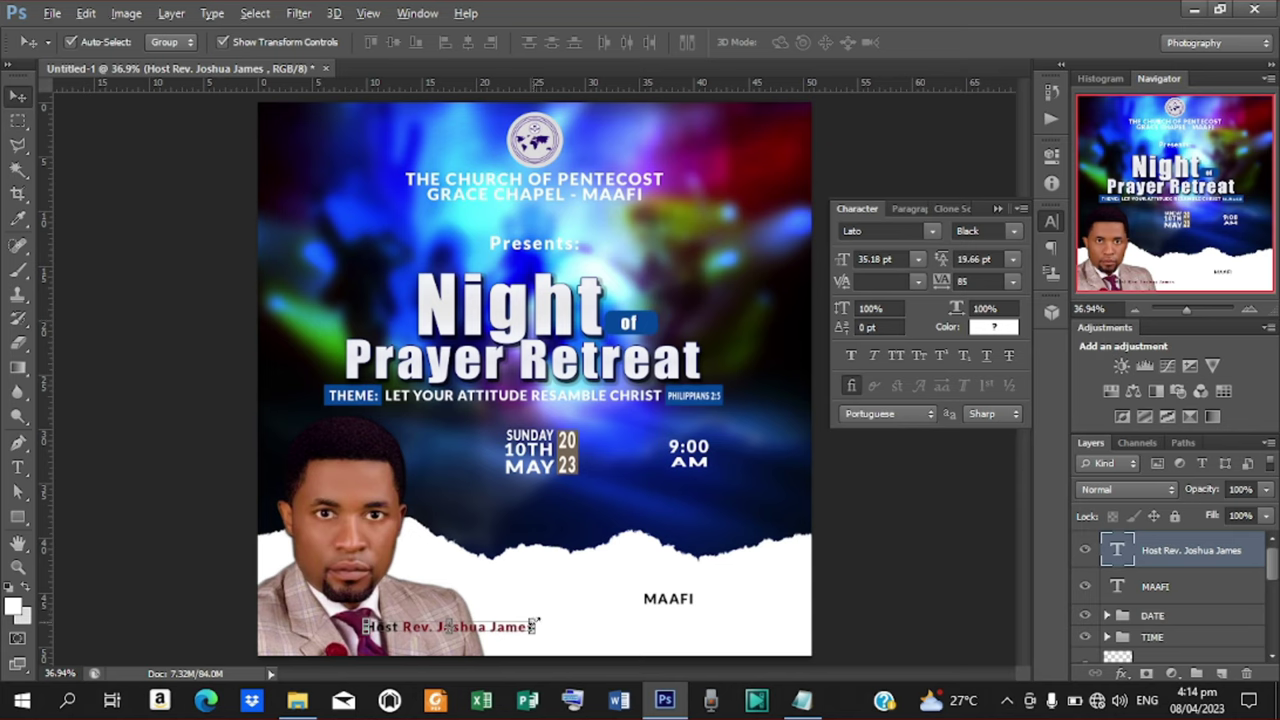
# Scale the host line to about 79% and place it beside the photo
pyautogui.hotkey('ctrl', 't')
pyautogui.moveTo(537, 622); pyautogui.dragTo(482, 622)
pyautogui.click(941, 44)
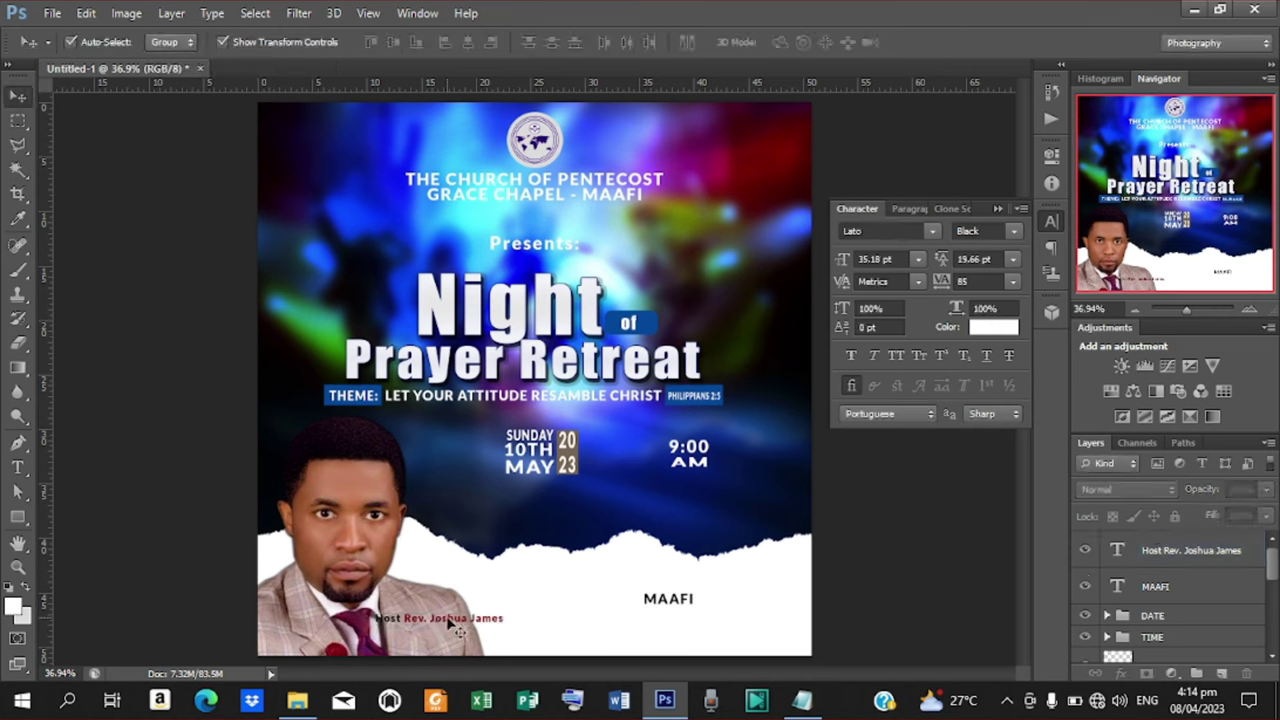
pyautogui.moveTo(452, 624); pyautogui.dragTo(440, 608)
# Start a new text line in the white strip below MAAFI
pyautogui.doubleClick(440, 607)
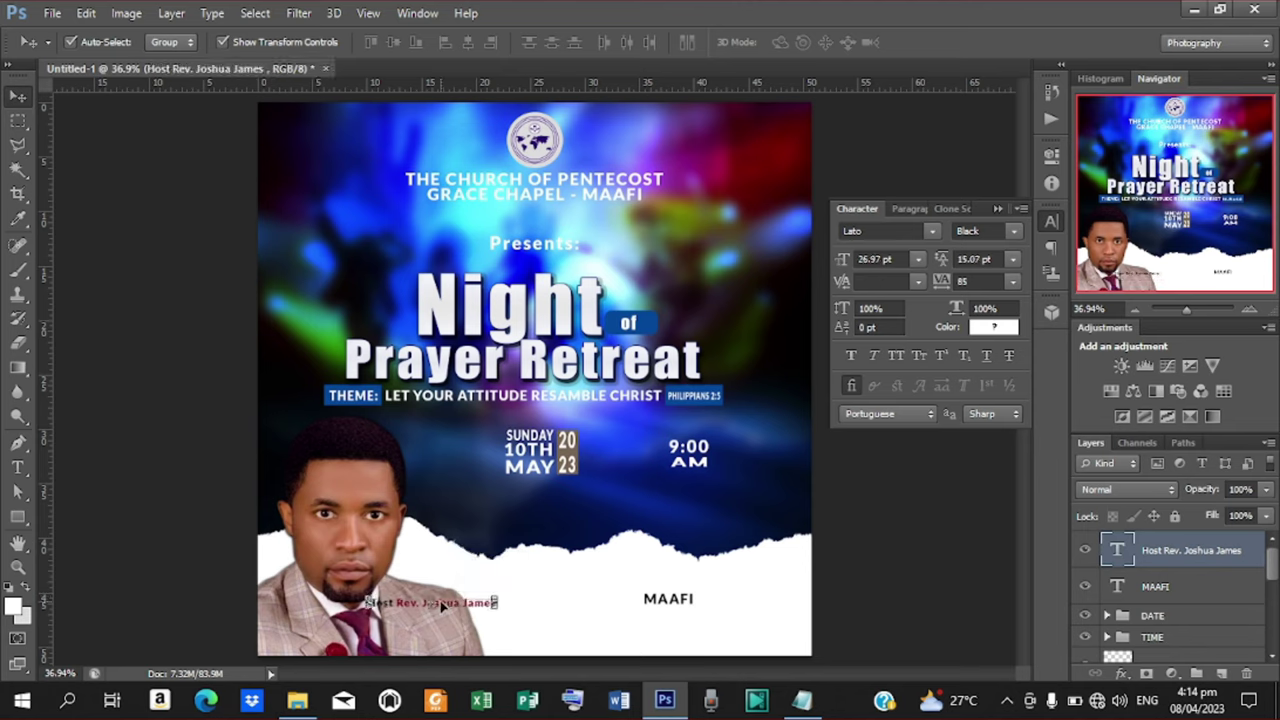
pyautogui.press('t')
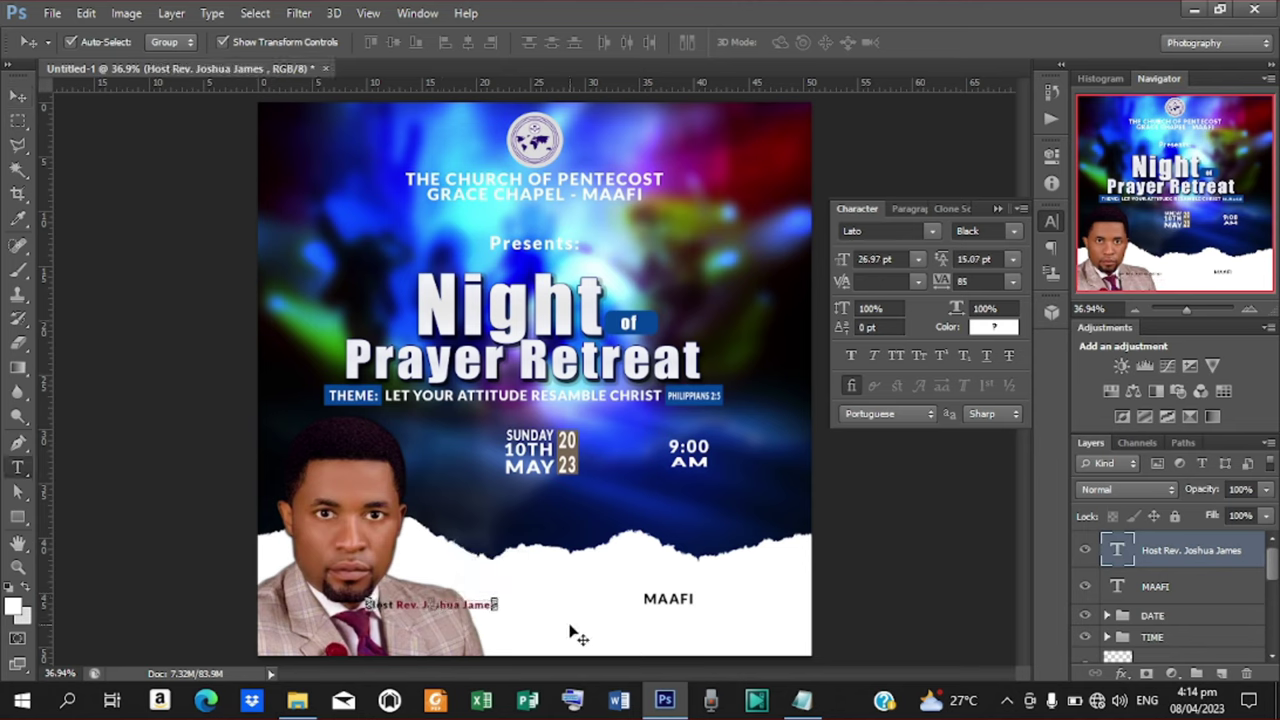
pyautogui.click(560, 618)
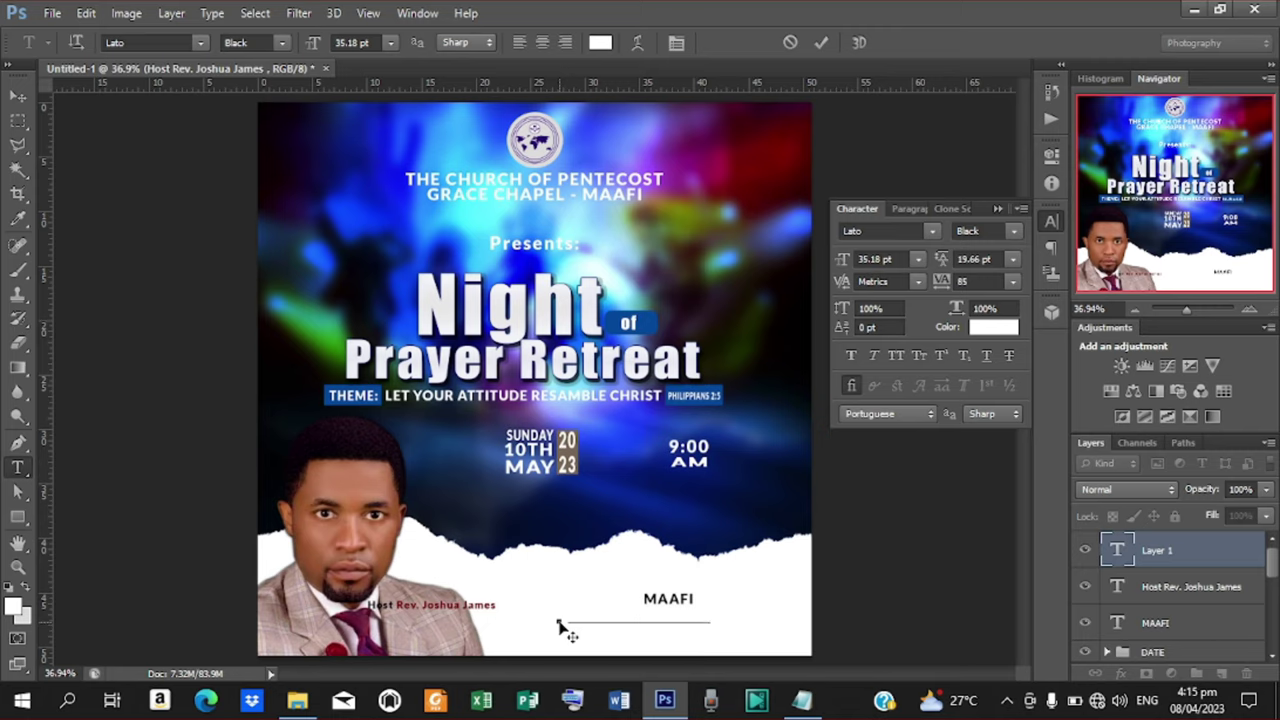
# Commit the WORSHIP WITH US text and make it black
pyautogui.click(821, 42)
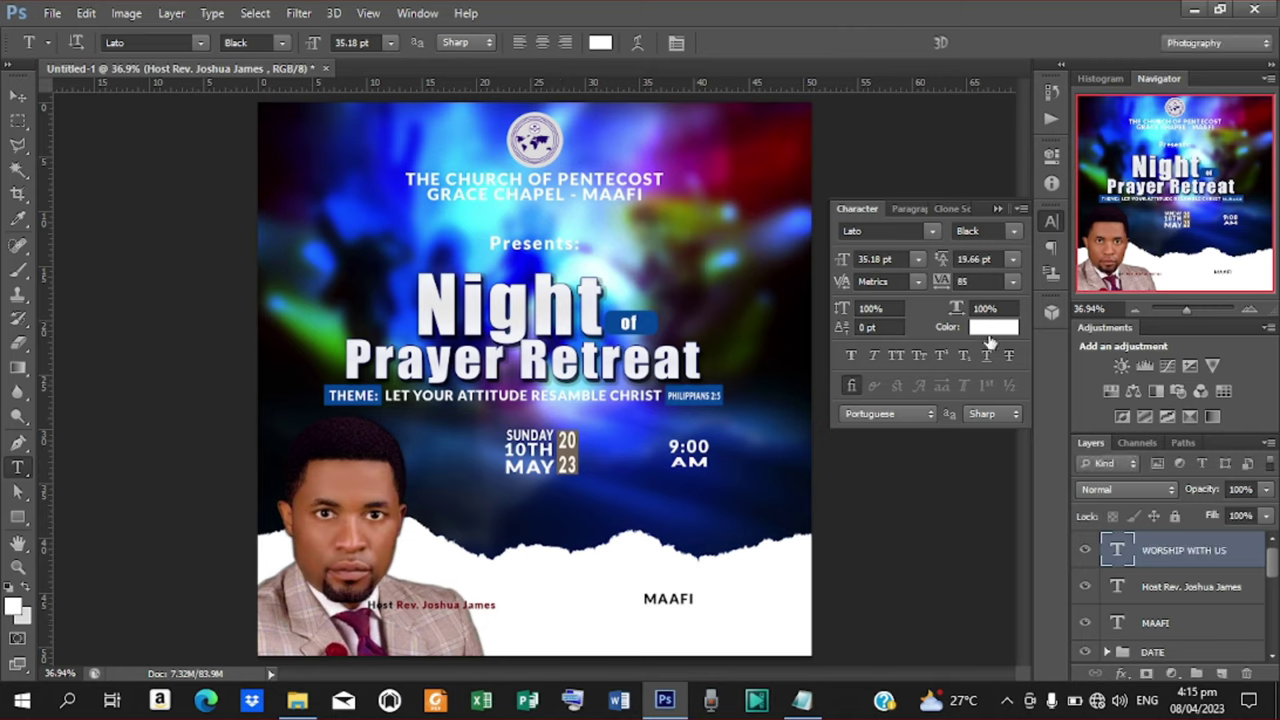
pyautogui.click(990, 337)
pyautogui.moveTo(857, 286); pyautogui.dragTo(720, 379)
pyautogui.click(1240, 60)
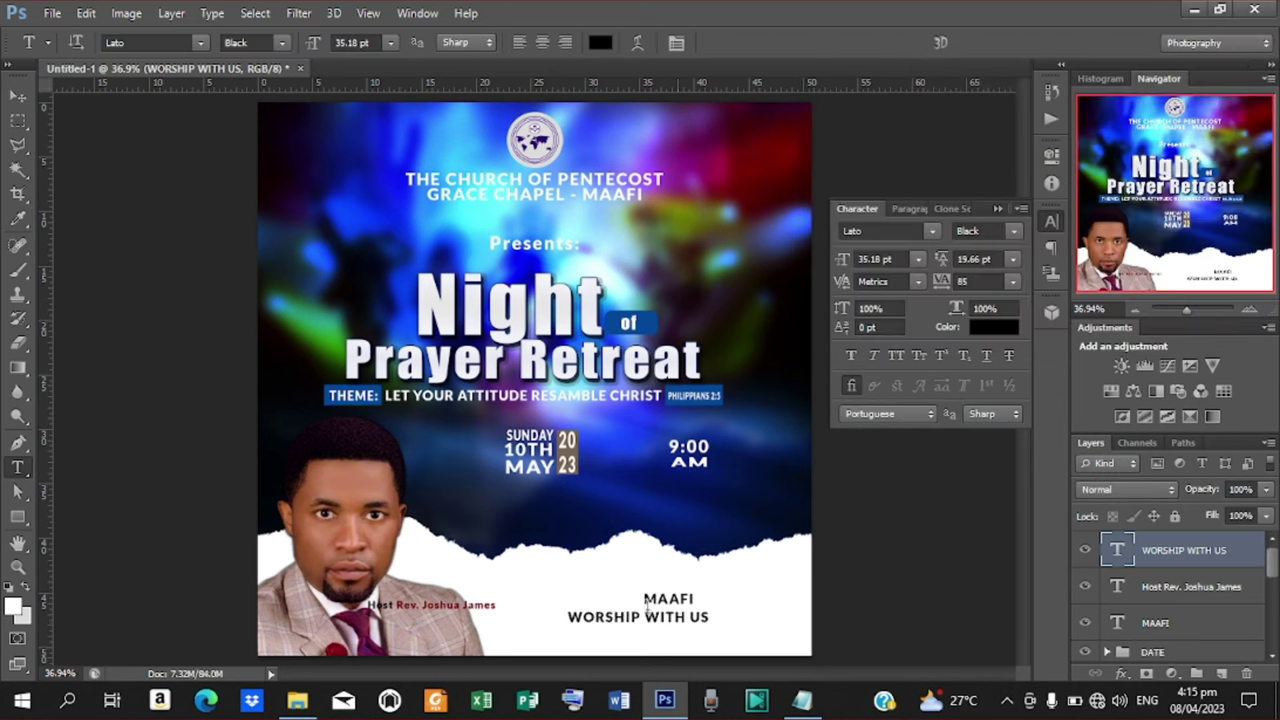
# Move WORSHIP WITH US to the bottom centre of the poster
pyautogui.click(18, 98)
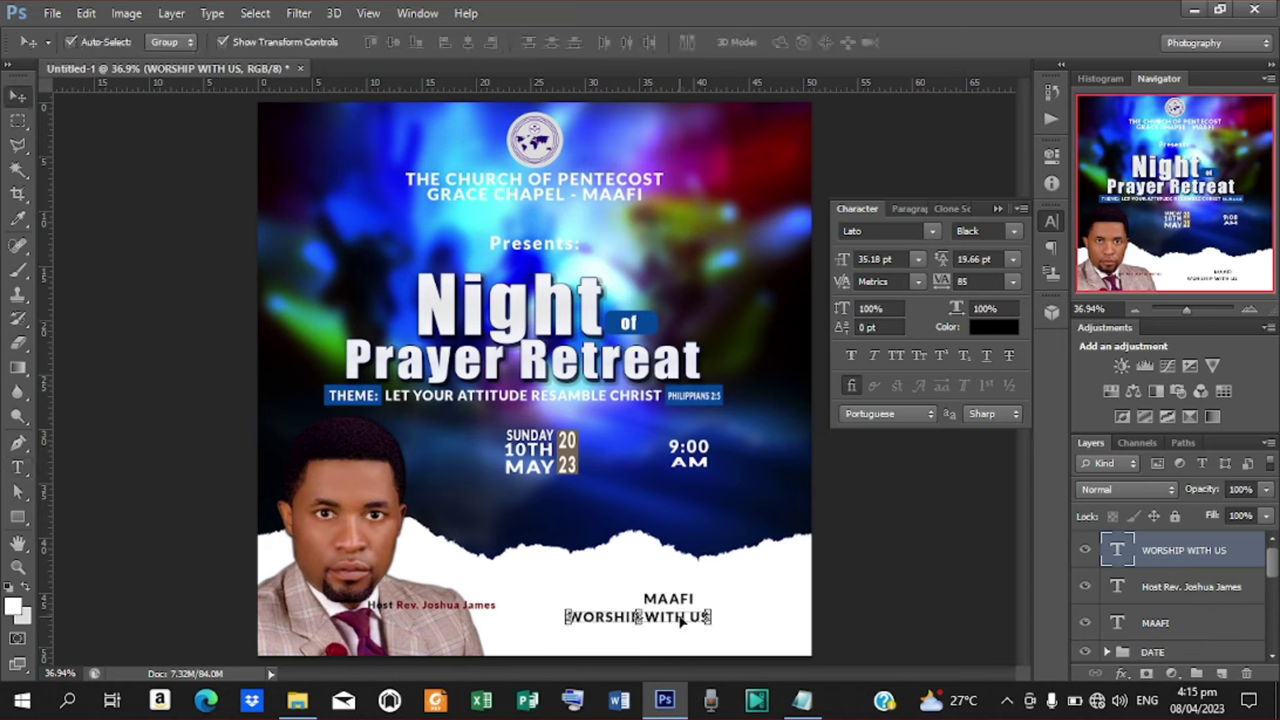
pyautogui.moveTo(679, 620); pyautogui.dragTo(649, 646)
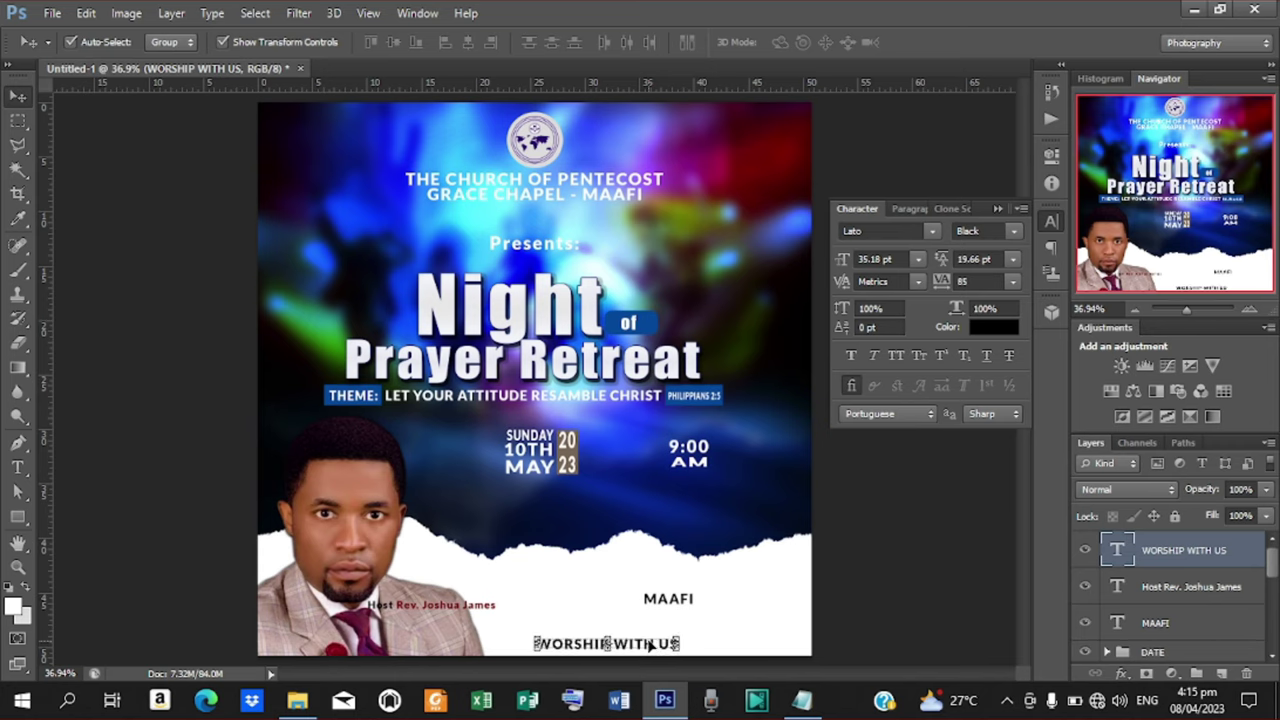
pyautogui.press('Left')
pyautogui.press('Left')
pyautogui.press('Left')
pyautogui.press('Left')
pyautogui.press('Left')
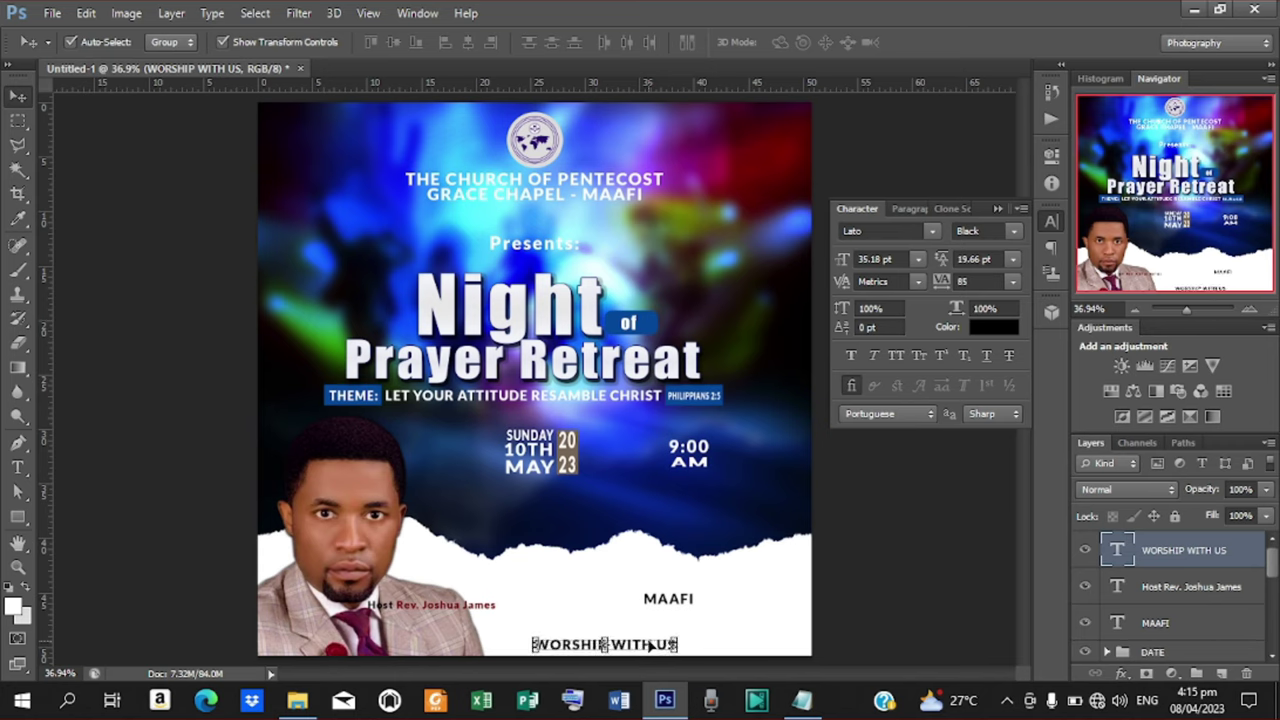
pyautogui.press('Right')
pyautogui.press('Right')
pyautogui.press('Right')
pyautogui.press('Right')
pyautogui.press('Right')
pyautogui.press('Right')
pyautogui.press('t')
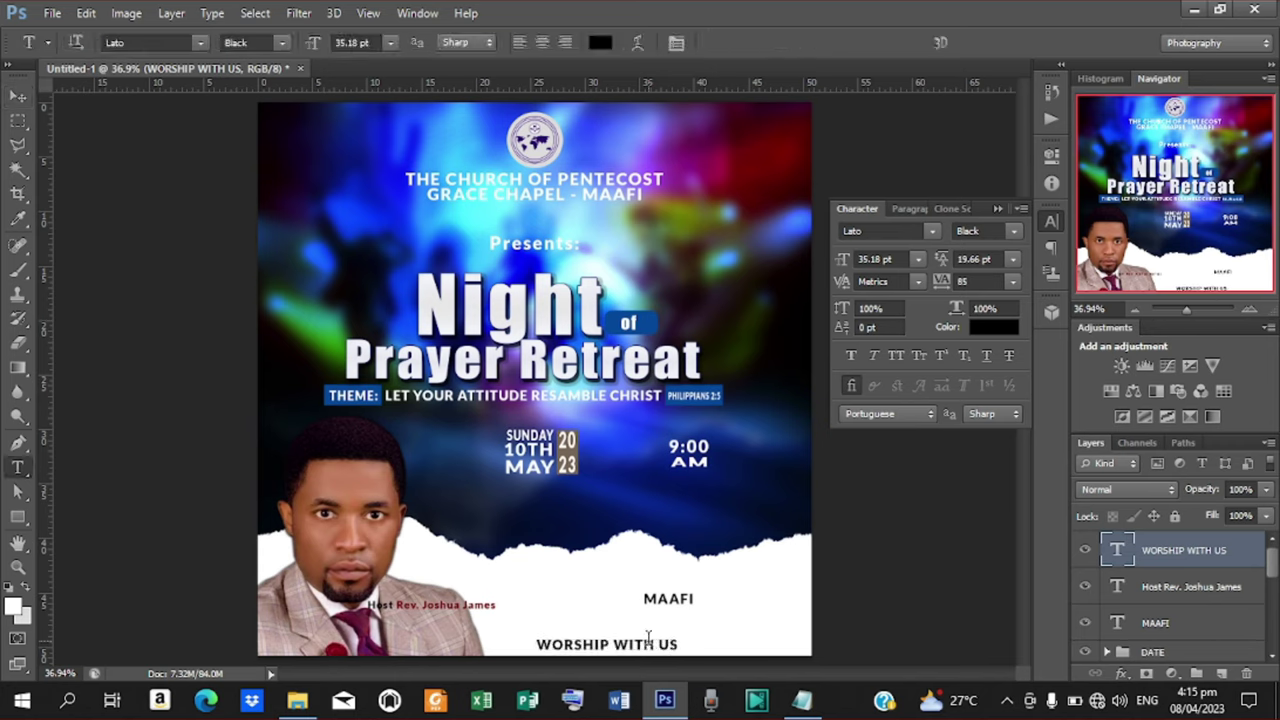
pyautogui.click(15, 517)
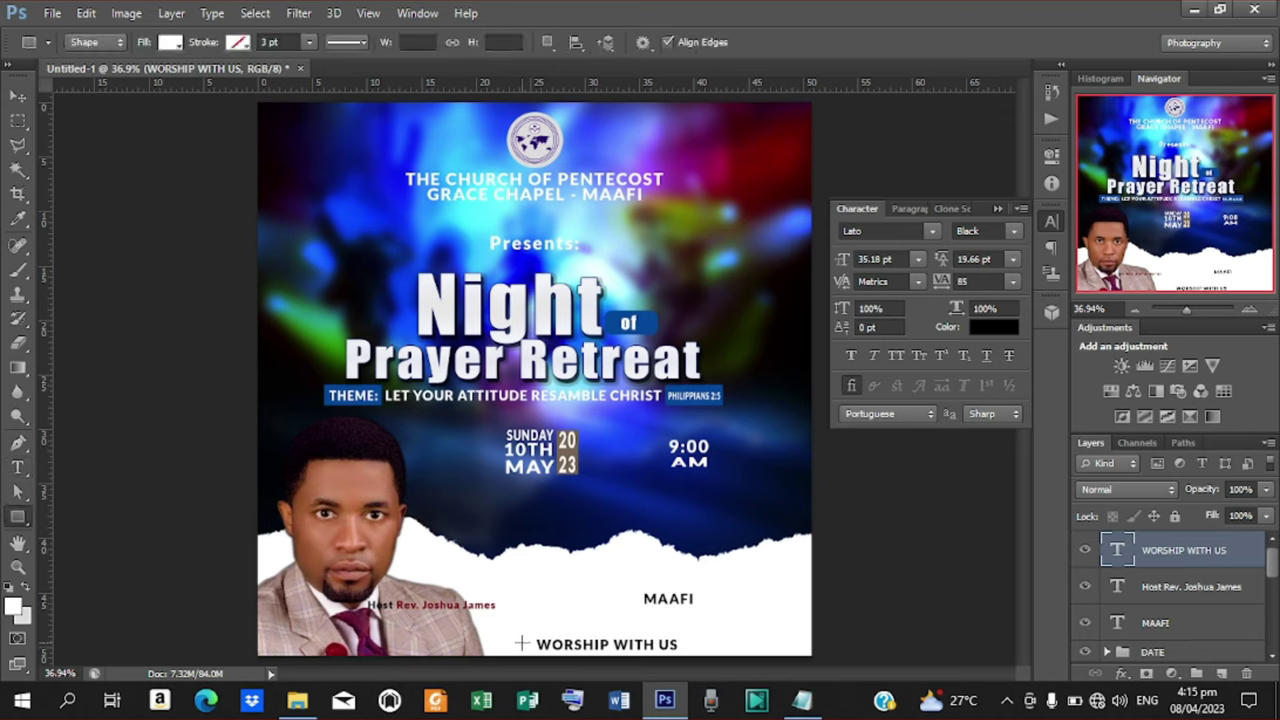
# Draw a thin black-filled rectangle bar across WORSHIP WITH US
pyautogui.moveTo(507, 643); pyautogui.dragTo(702, 644)
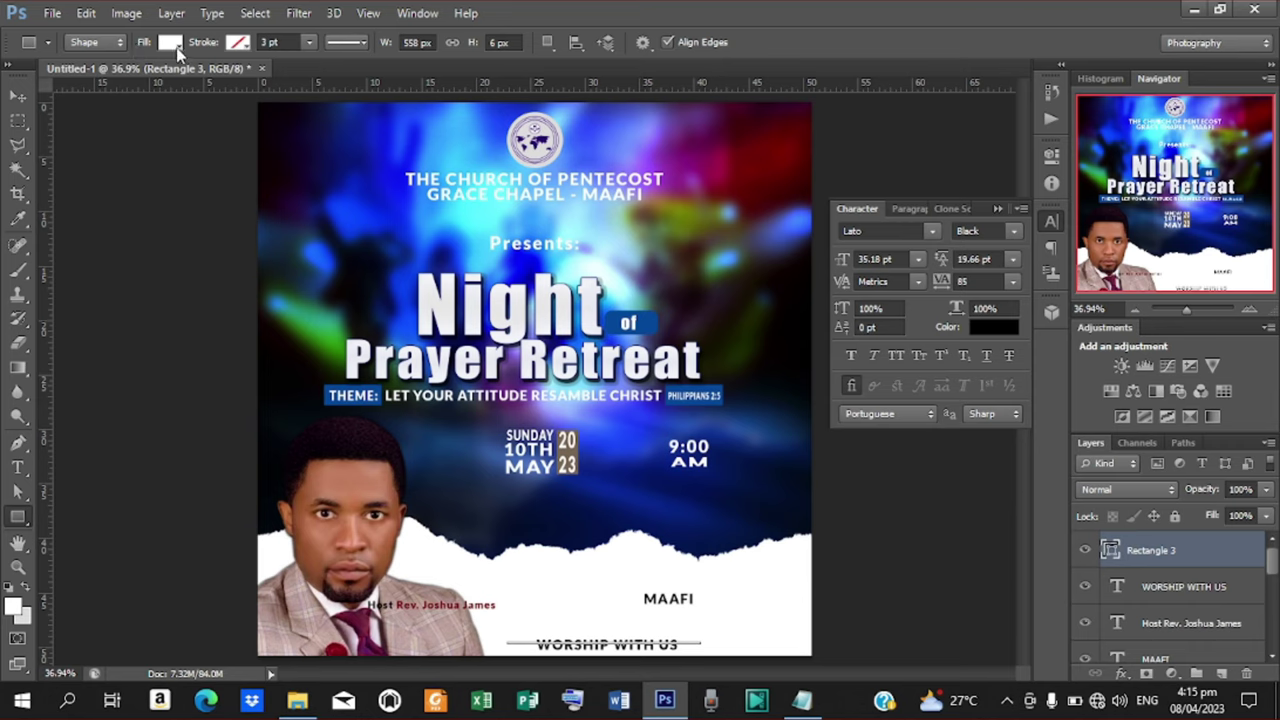
pyautogui.click(170, 43)
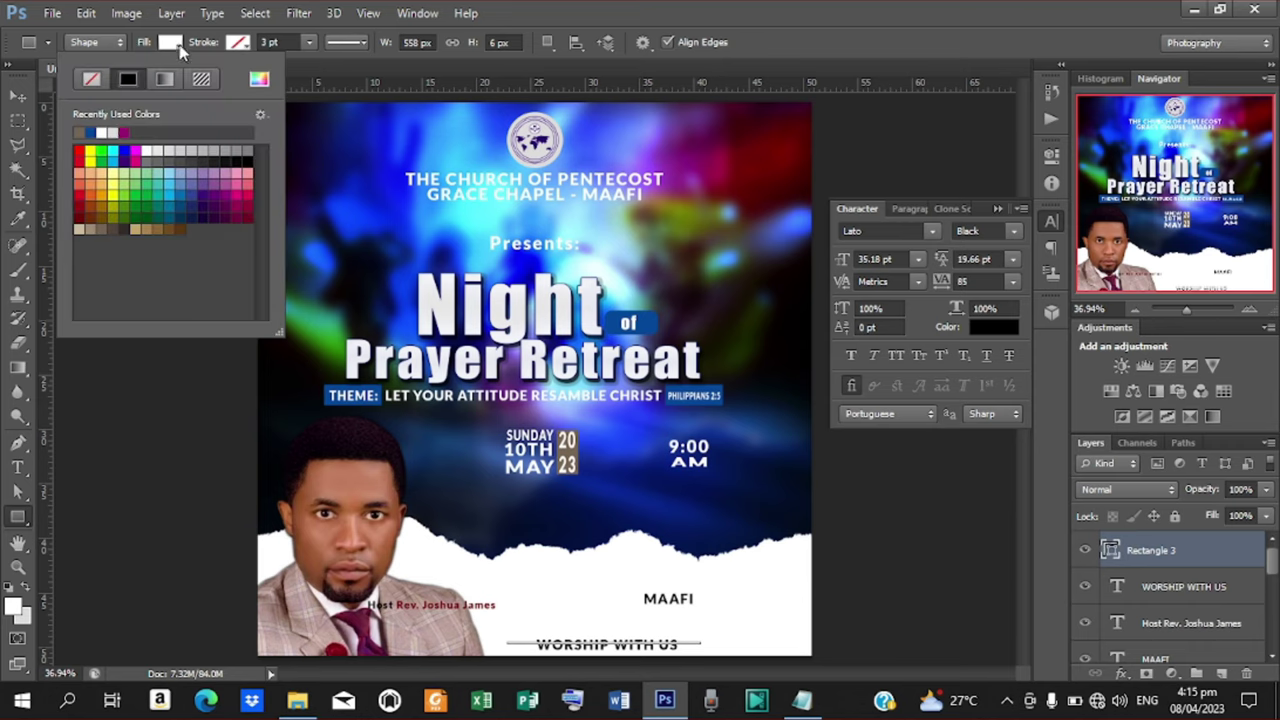
pyautogui.click(243, 158)
# Align WORSHIP WITH US and the bar on horizontal and vertical centres
pyautogui.click(18, 96)
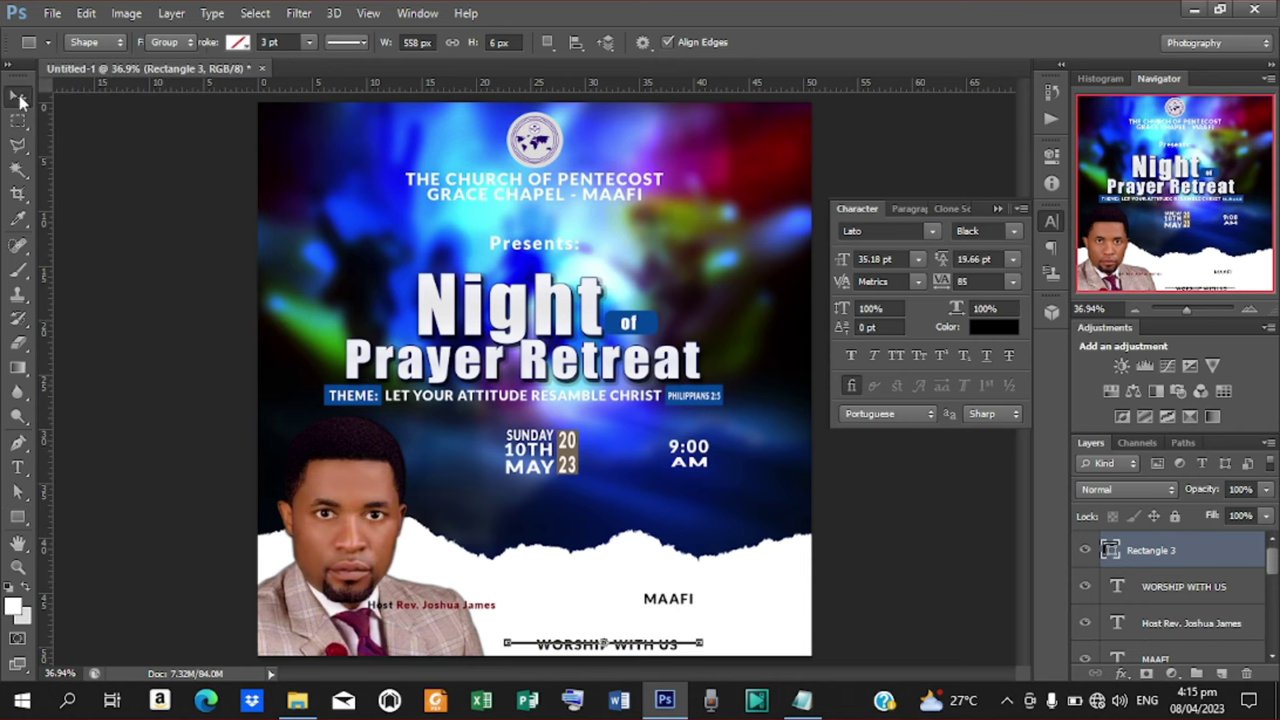
pyautogui.keyDown('shift'); pyautogui.click(1157, 586); pyautogui.keyUp('shift')
pyautogui.click(470, 43)
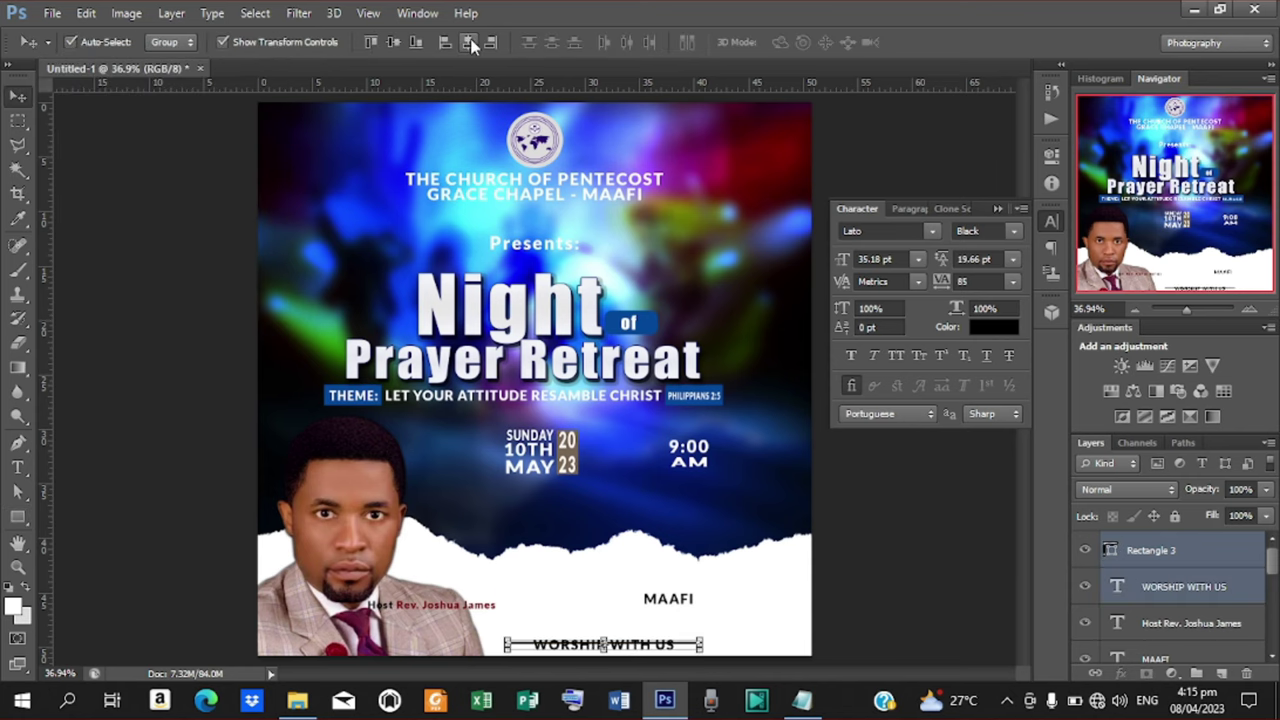
pyautogui.click(393, 47)
pyautogui.click(971, 571)
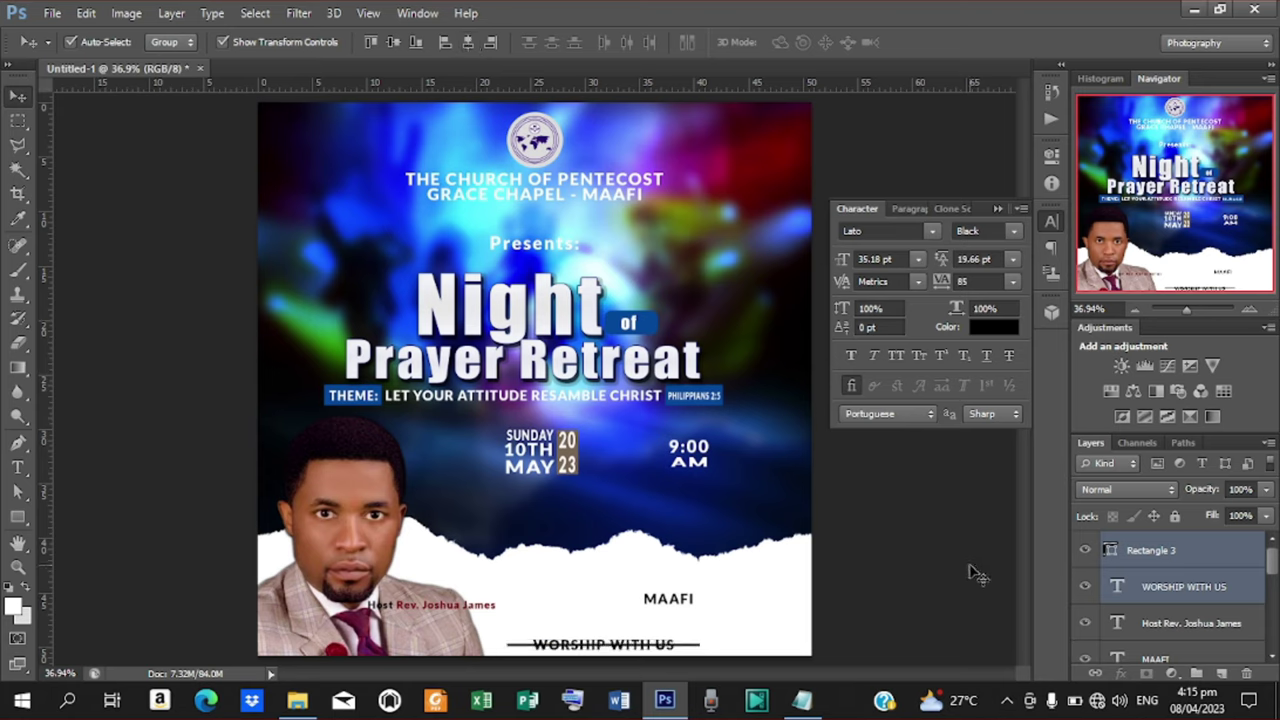
# Rasterize the Rectangle 3 bar layer
pyautogui.click(1174, 551)
pyautogui.rightClick(1172, 549)
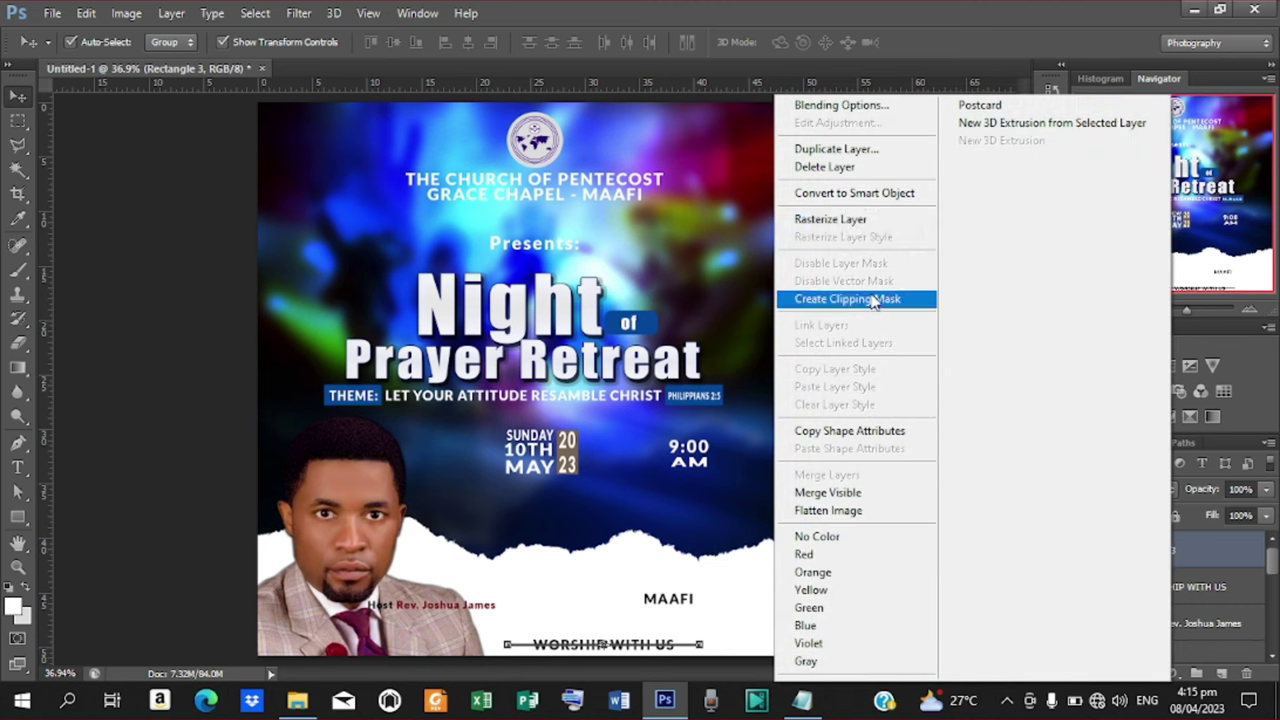
pyautogui.click(836, 221)
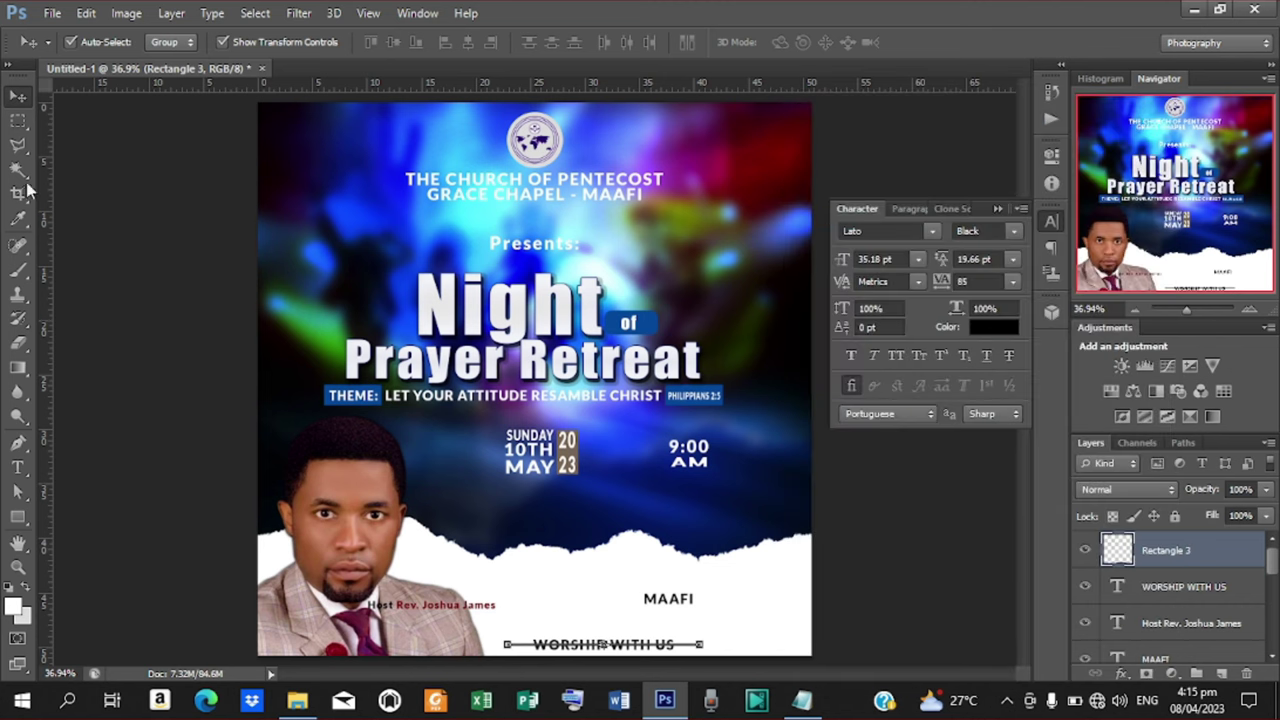
pyautogui.click(22, 268)
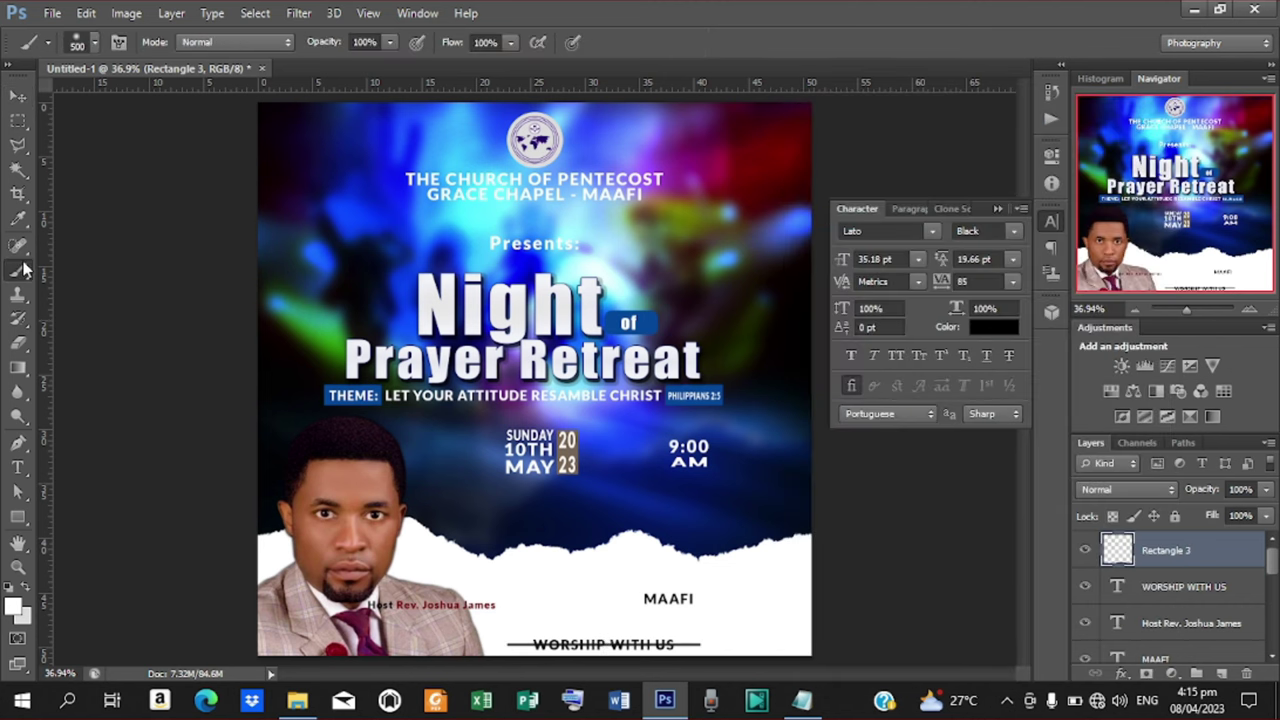
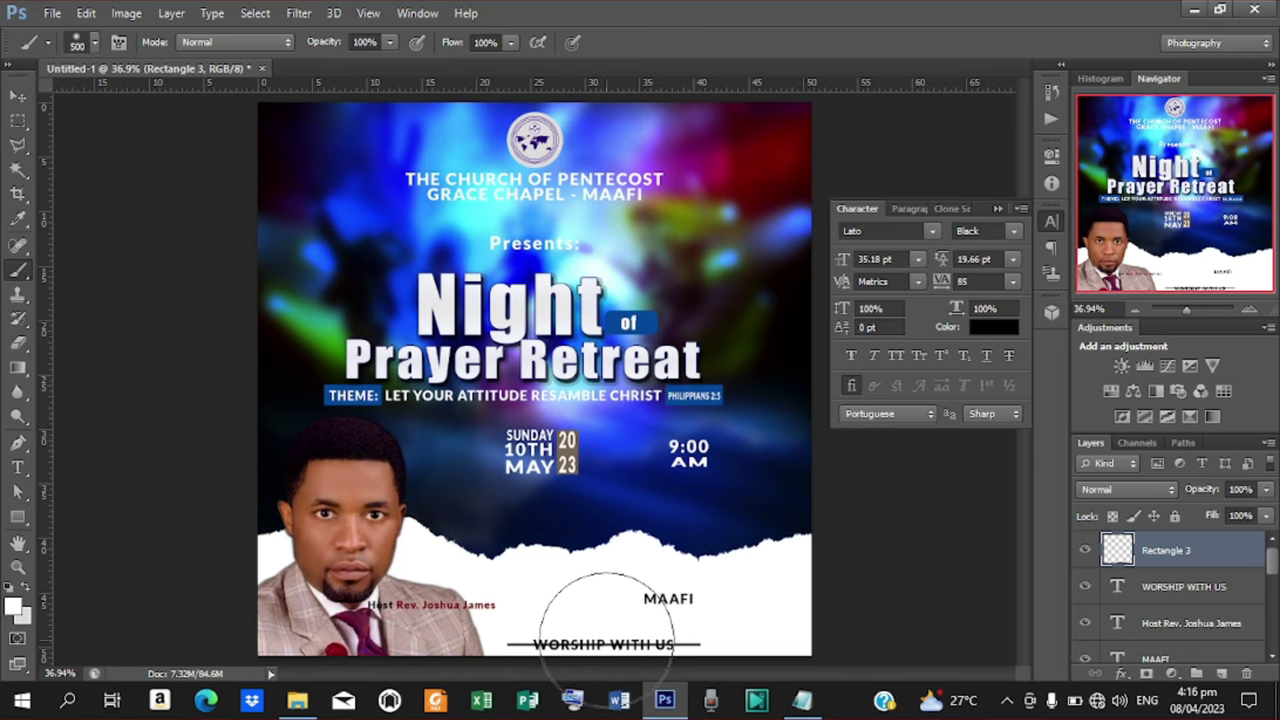
# Undo the white stroke and mask out the Rectangle 3 line behind WORSHIP WITH US
pyautogui.click(607, 637)
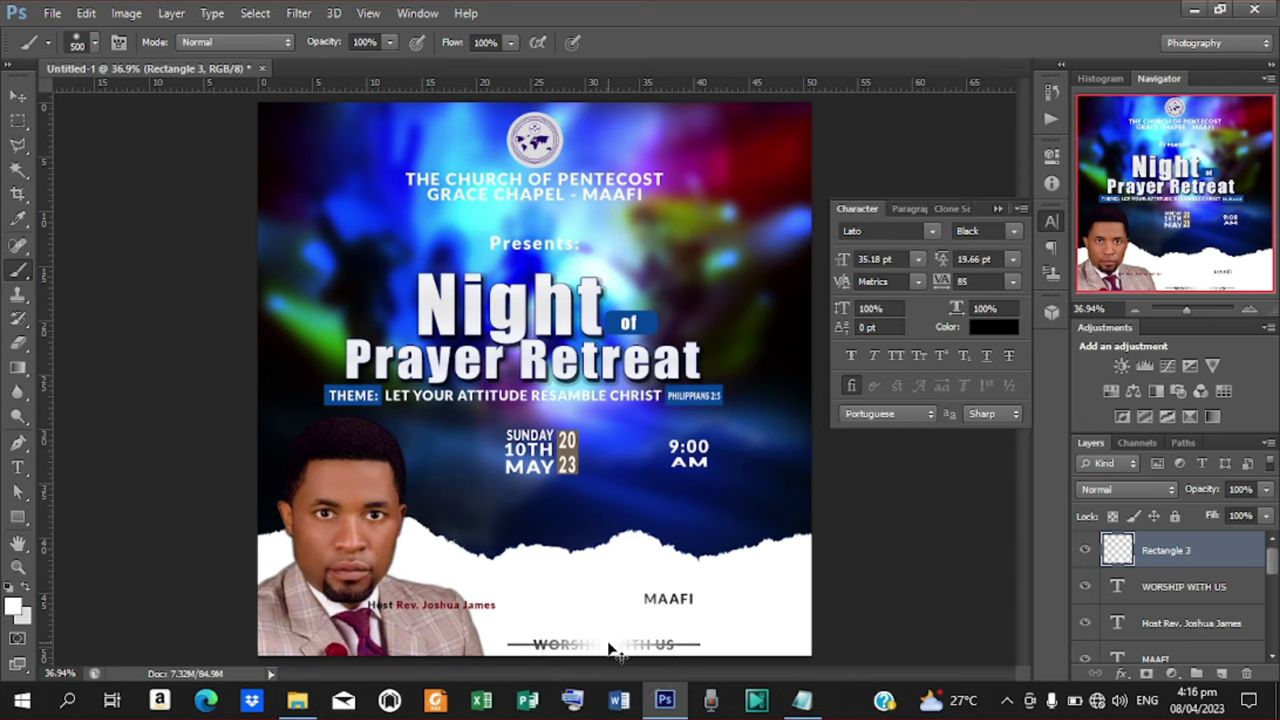
pyautogui.hotkey('ctrl', 'z')
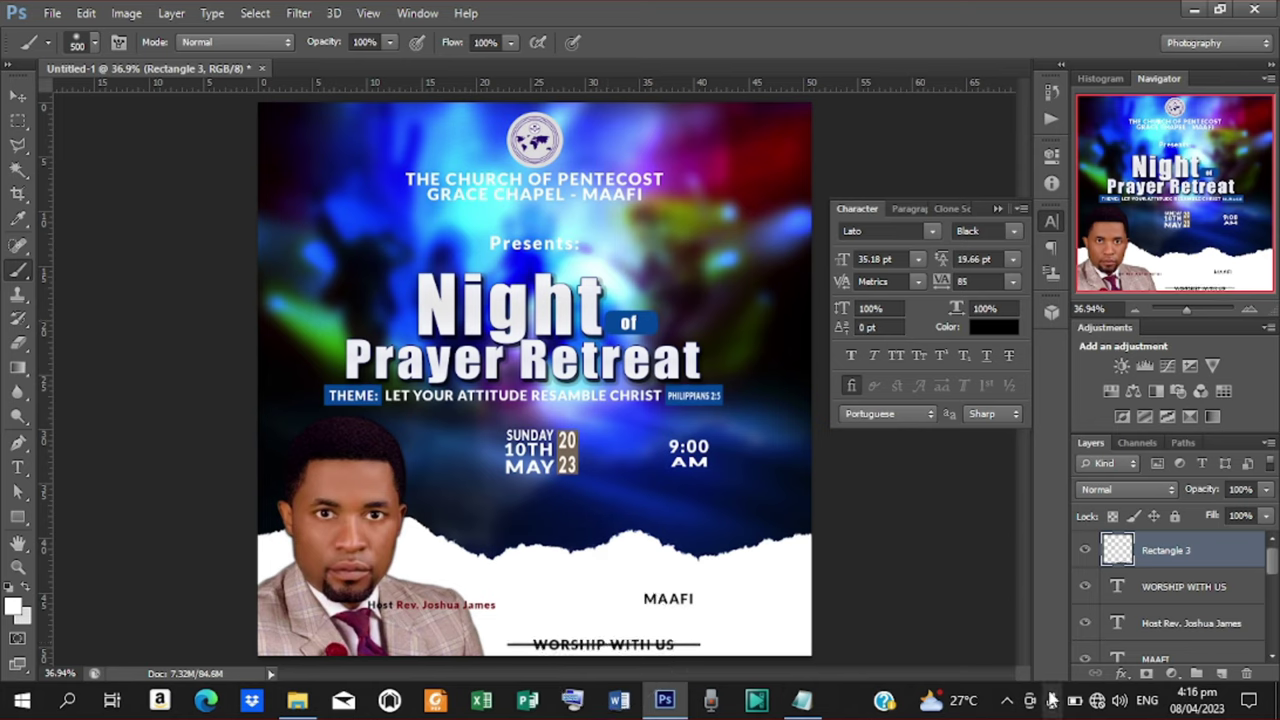
pyautogui.click(1148, 678)
pyautogui.press('x')
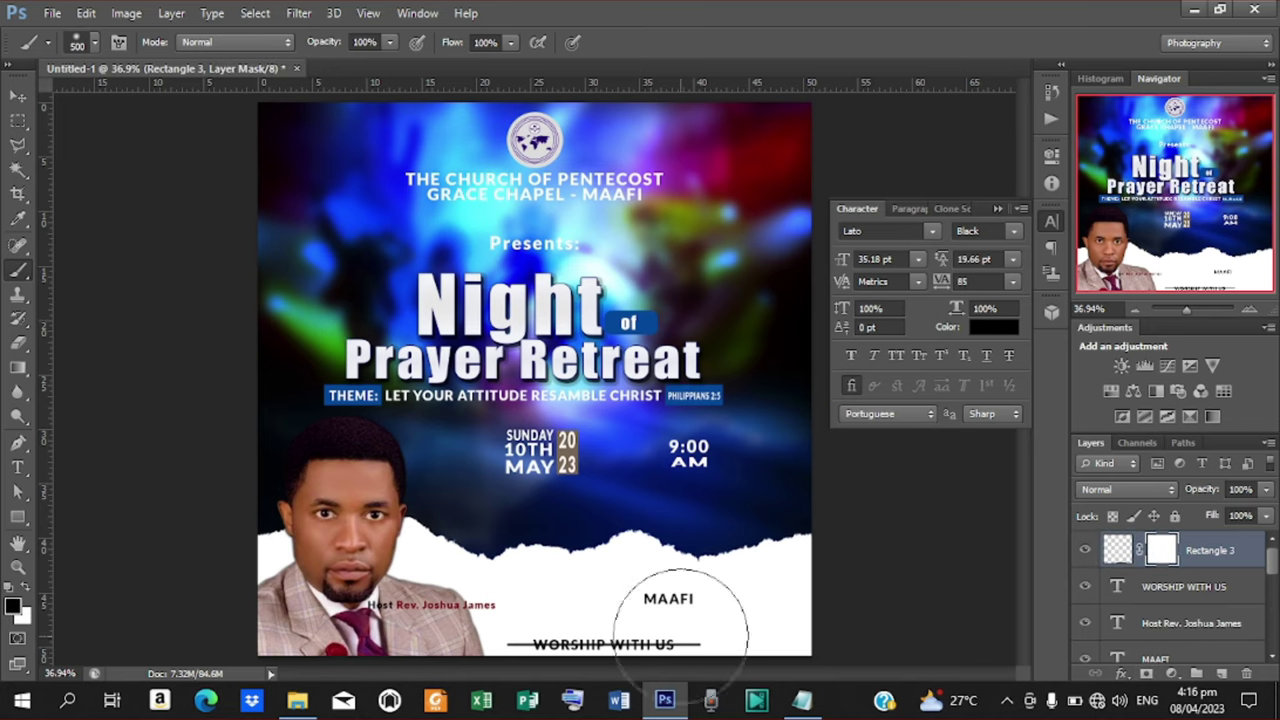
pyautogui.click(612, 635)
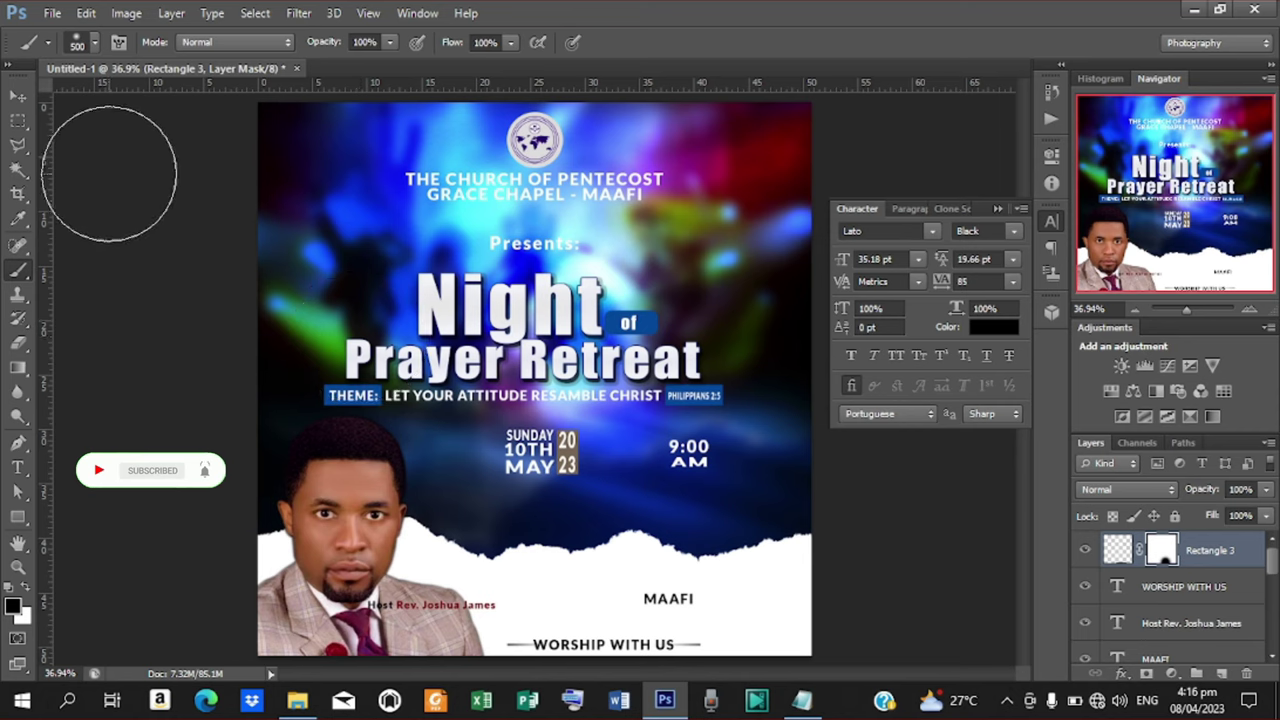
# Nudge the SUNDAY 10TH MAY 2023 date block slightly lower
pyautogui.click(18, 95)
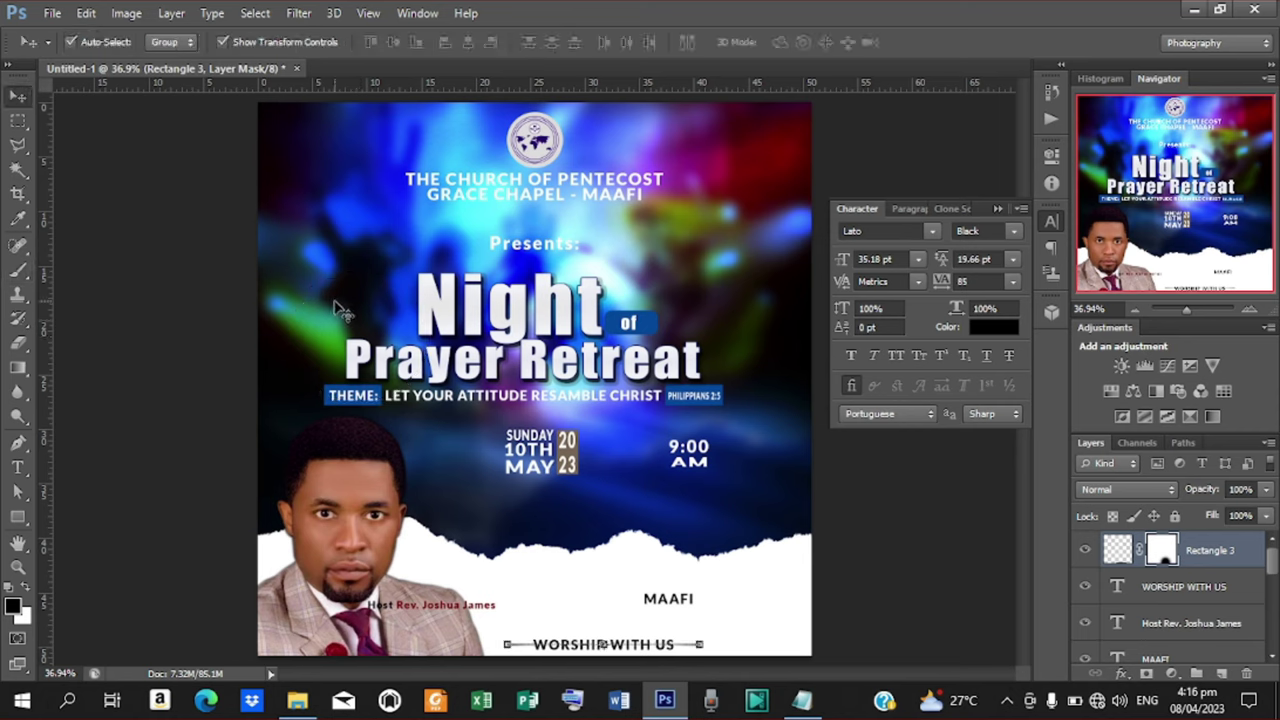
pyautogui.click(549, 448)
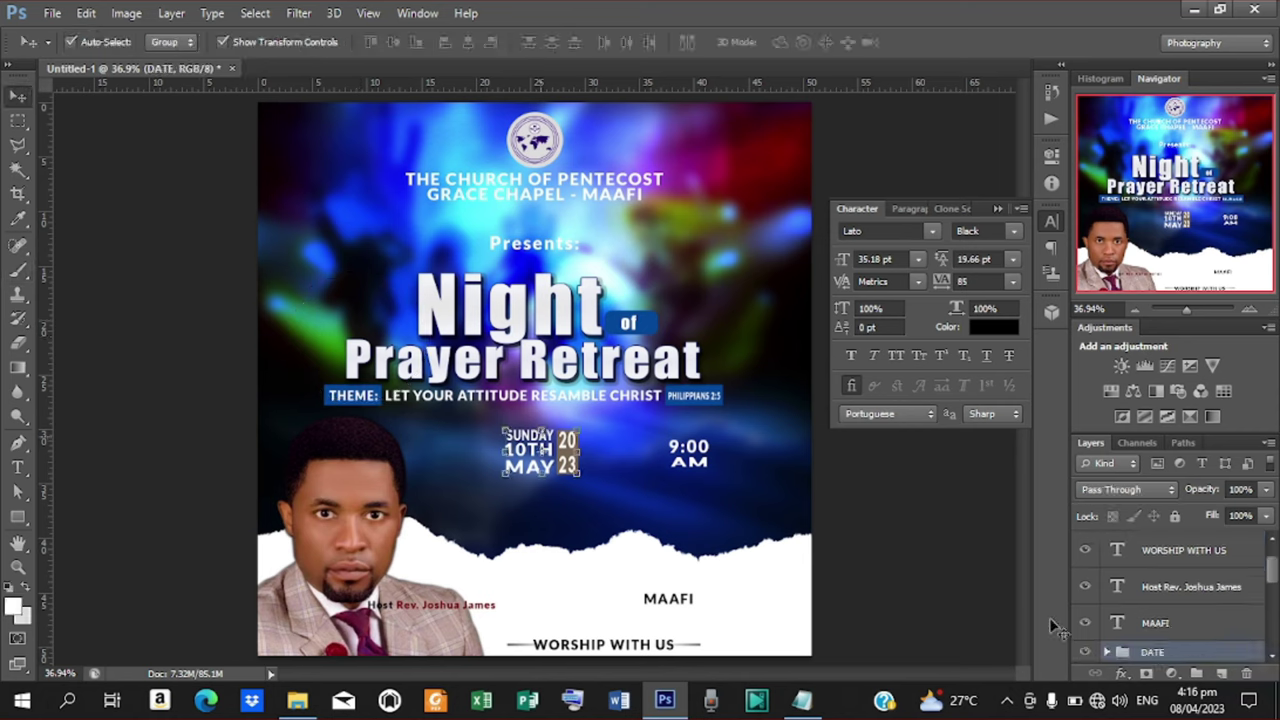
pyautogui.moveTo(1273, 570); pyautogui.dragTo(1270, 560)
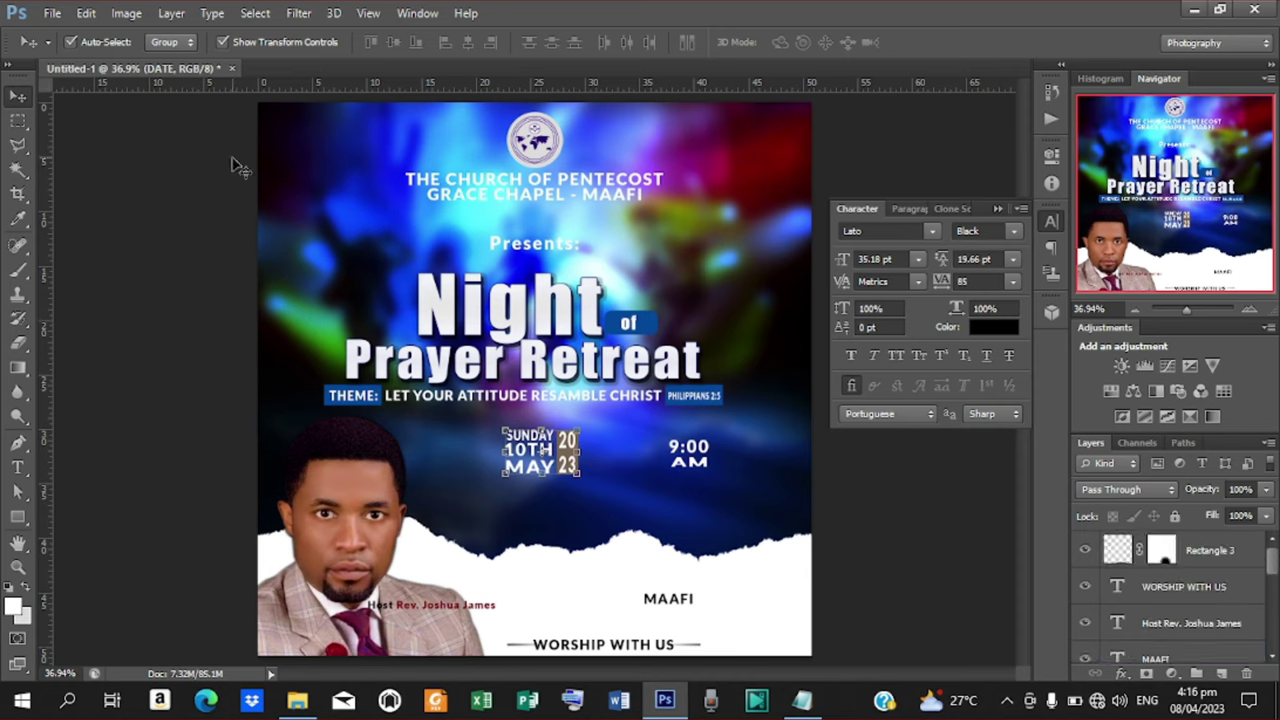
pyautogui.press('Down')
pyautogui.press('Down')
pyautogui.press('Down')
pyautogui.press('Down')
pyautogui.press('Down')
pyautogui.press('Down')
pyautogui.press('Down')
pyautogui.press('Down')
pyautogui.press('Down')
pyautogui.press('Down')
pyautogui.press('Down')
pyautogui.press('Down')
pyautogui.press('Down')
pyautogui.press('Down')
pyautogui.press('Down')
pyautogui.press('Down')
pyautogui.press('Down')
pyautogui.press('Down')
pyautogui.press('Down')
pyautogui.press('Down')
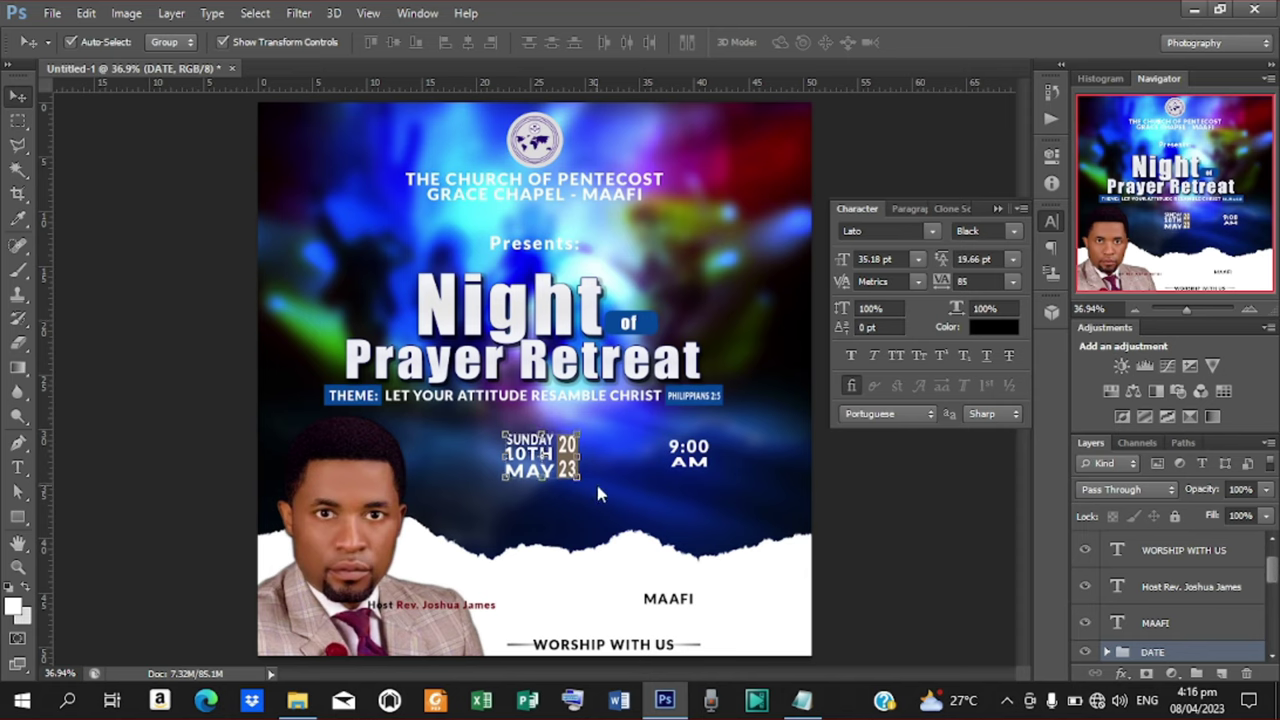
pyautogui.press('Down')
pyautogui.press('Down')
pyautogui.press('Down')
pyautogui.press('Down')
pyautogui.press('Down')
pyautogui.press('Down')
pyautogui.press('Down')
pyautogui.press('Down')
pyautogui.press('Down')
pyautogui.press('Down')
pyautogui.press('Down')
pyautogui.press('Down')
pyautogui.press('Down')
pyautogui.press('Down')
pyautogui.press('Down')
pyautogui.press('Down')
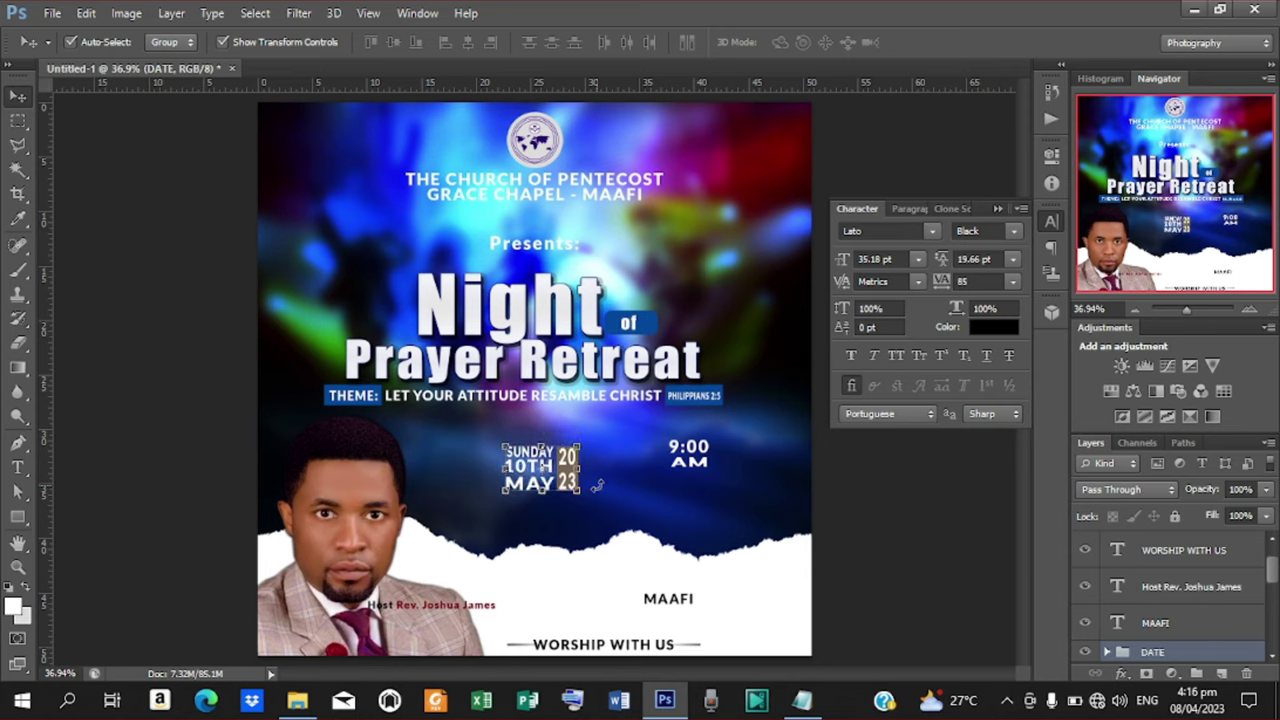
# Place the 'date time location icons' file on the flyer and rasterize its layer
pyautogui.click(52, 13)
pyautogui.click(72, 318)
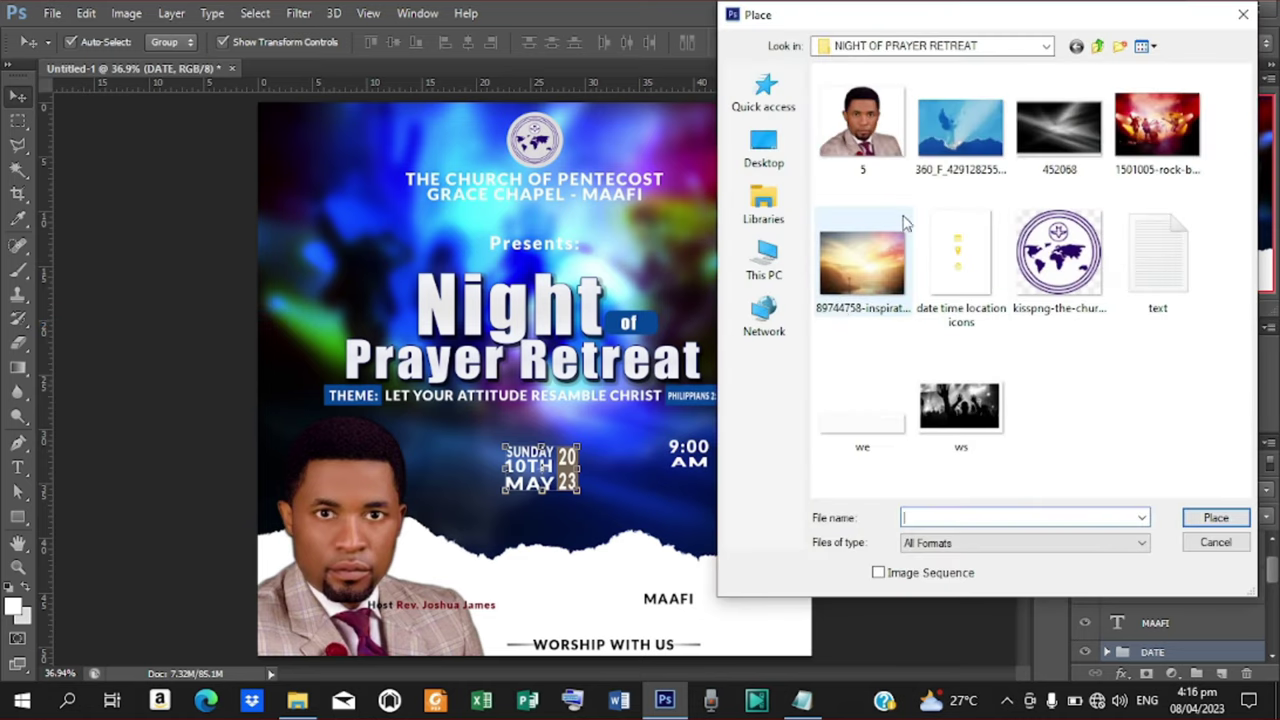
pyautogui.click(940, 254)
pyautogui.click(1214, 517)
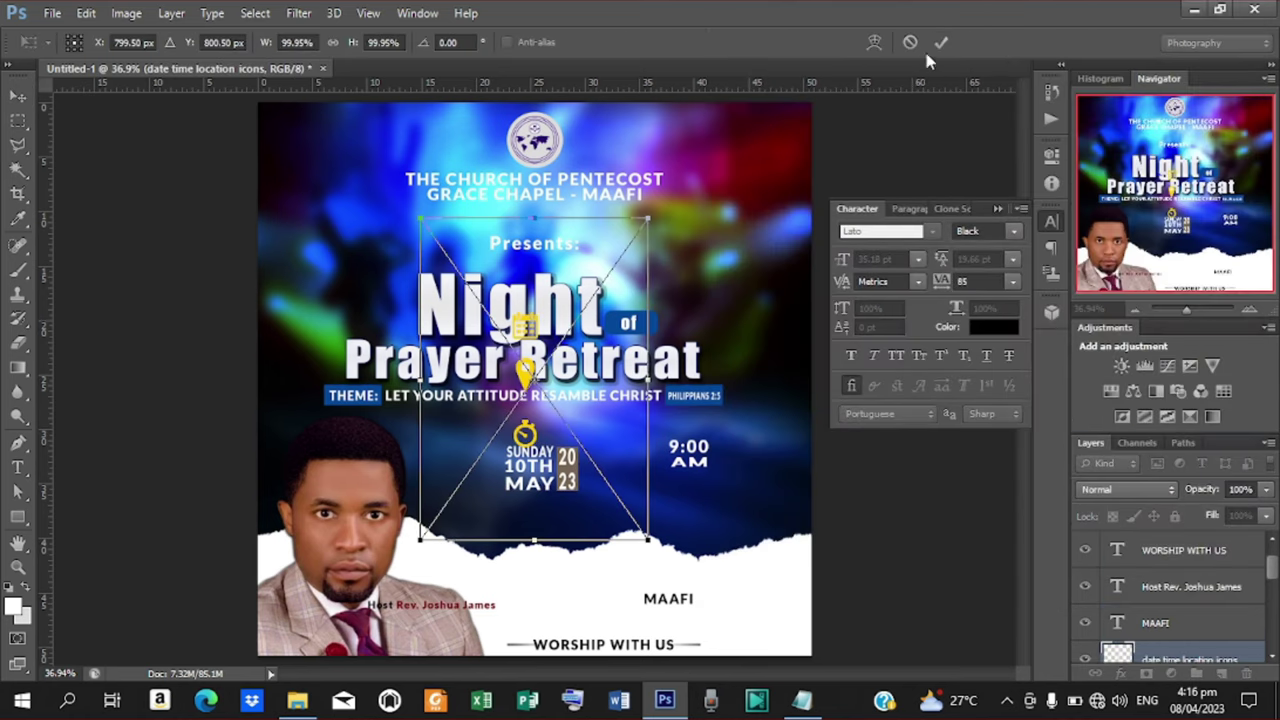
pyautogui.click(940, 42)
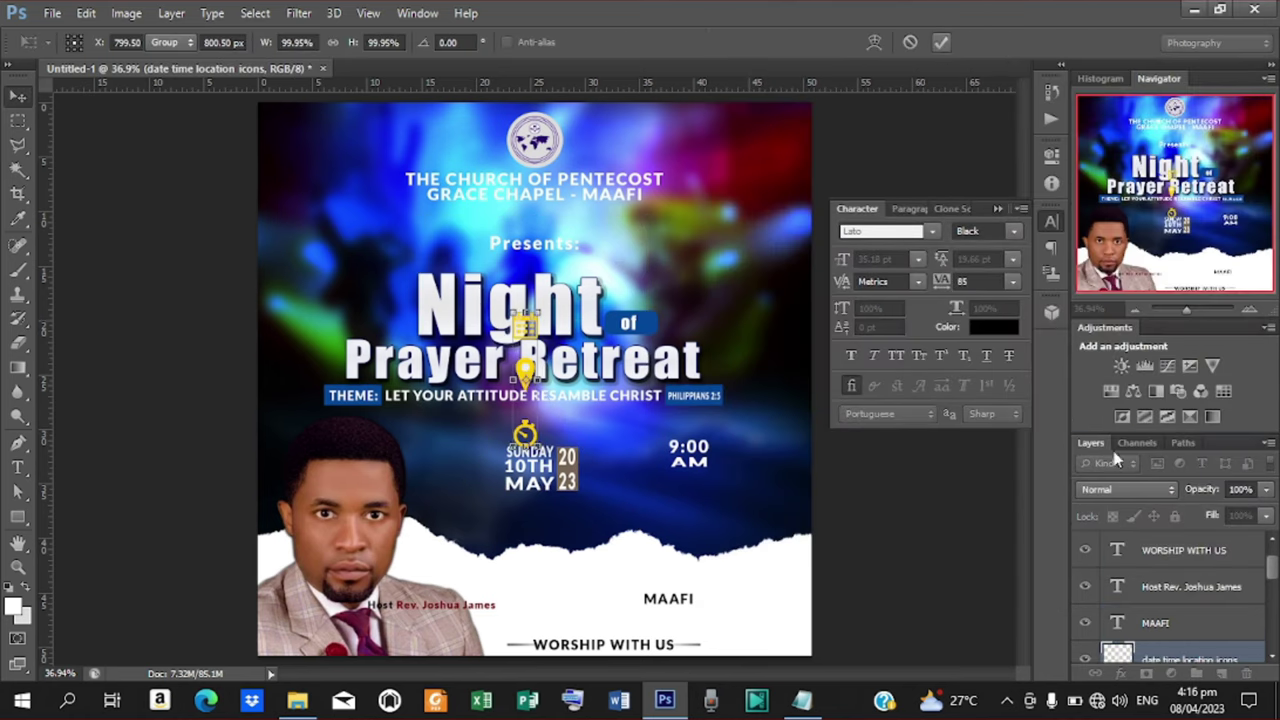
pyautogui.rightClick(1157, 652)
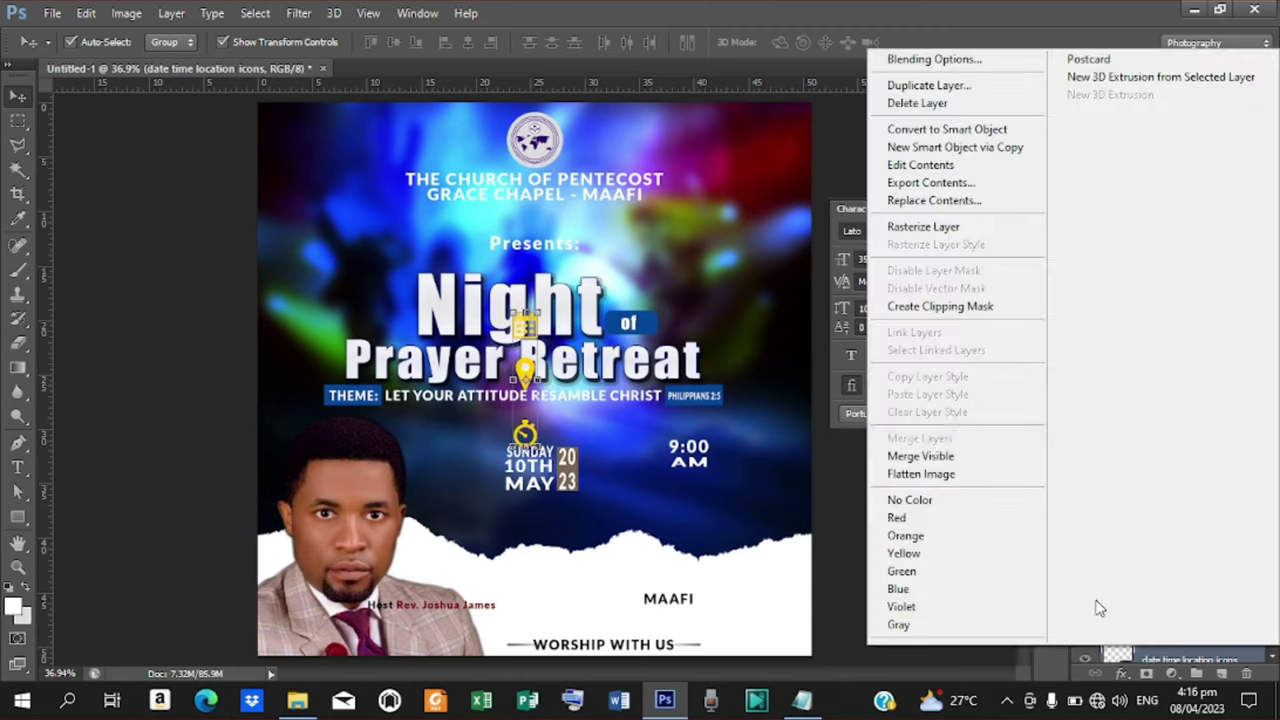
pyautogui.click(922, 227)
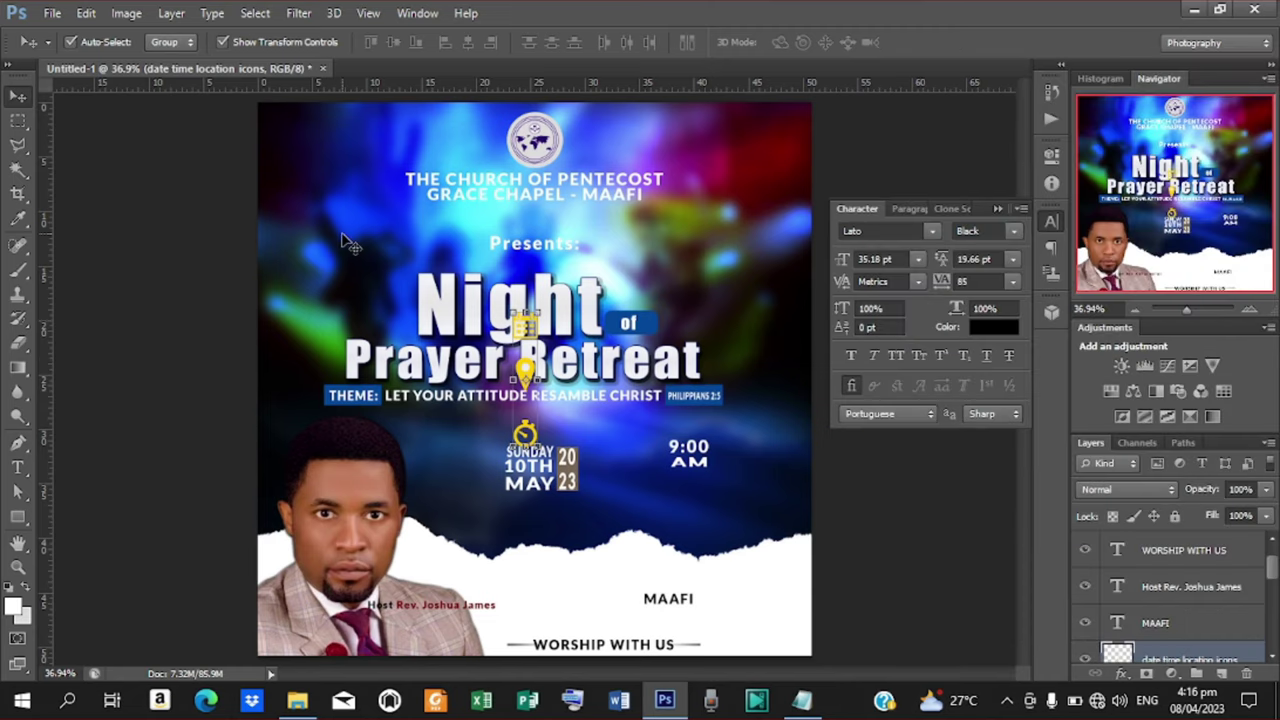
# Draw a rectangular marquee around the calendar icon beside Night
pyautogui.click(17, 122)
pyautogui.rightClick(17, 124)
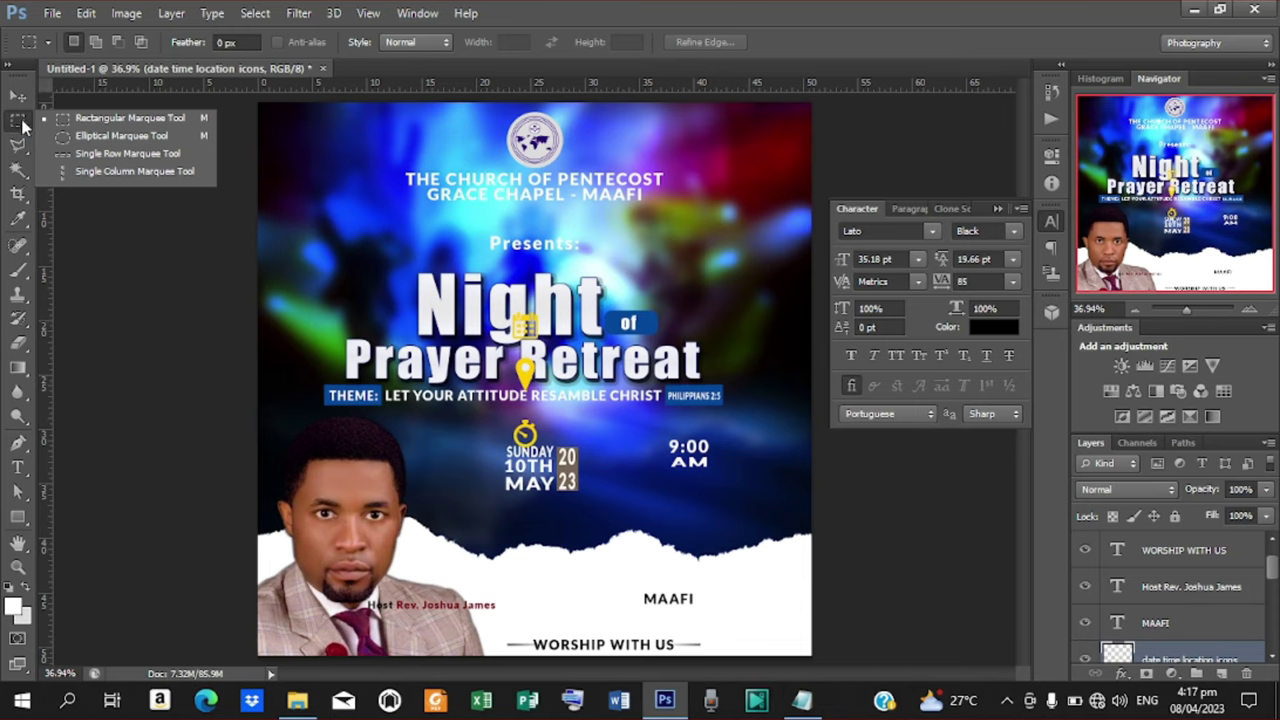
pyautogui.click(22, 122)
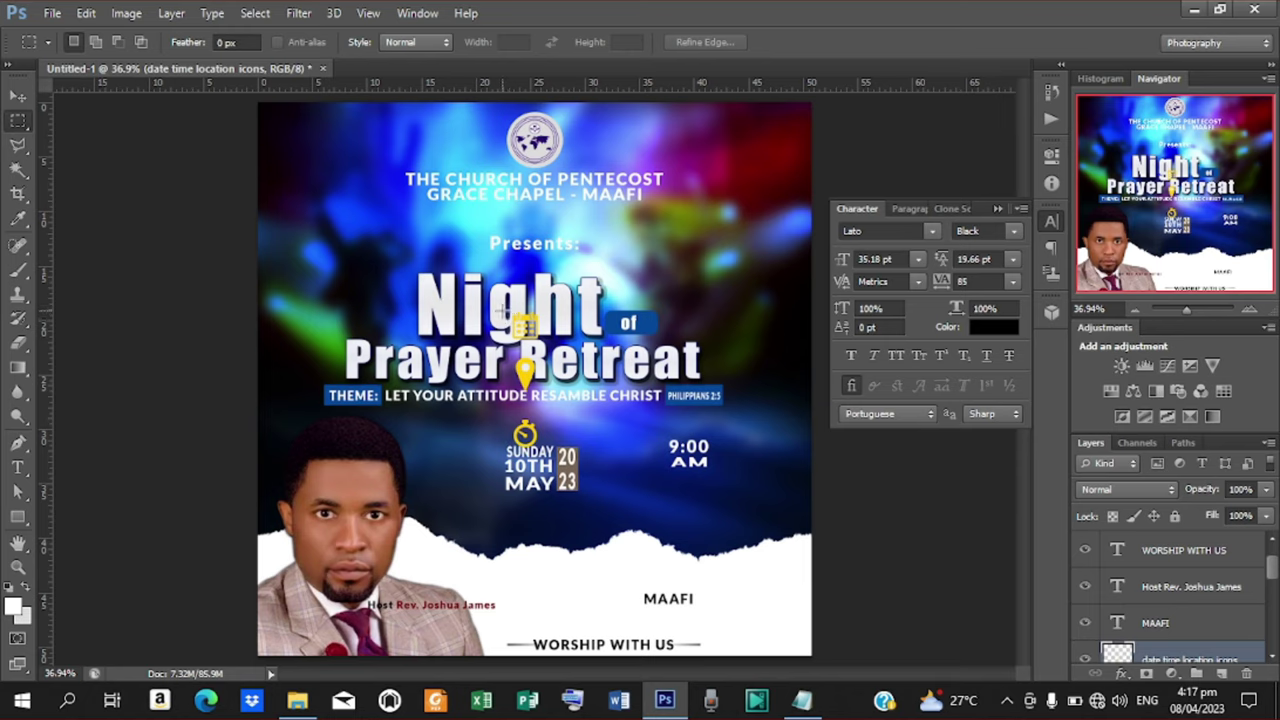
pyautogui.moveTo(501, 309); pyautogui.dragTo(553, 347)
# Cut the calendar icon to its own layer, shrinking it to about 70% beside the date
pyautogui.rightClick(532, 330)
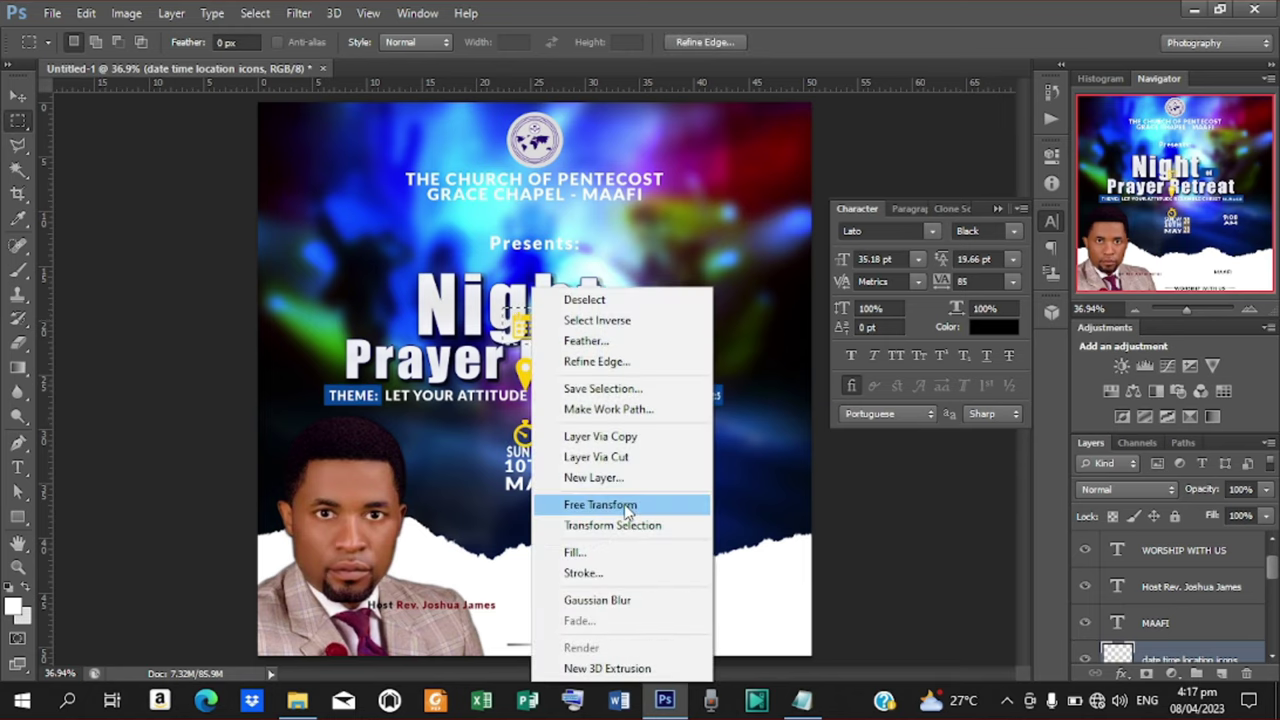
pyautogui.click(618, 458)
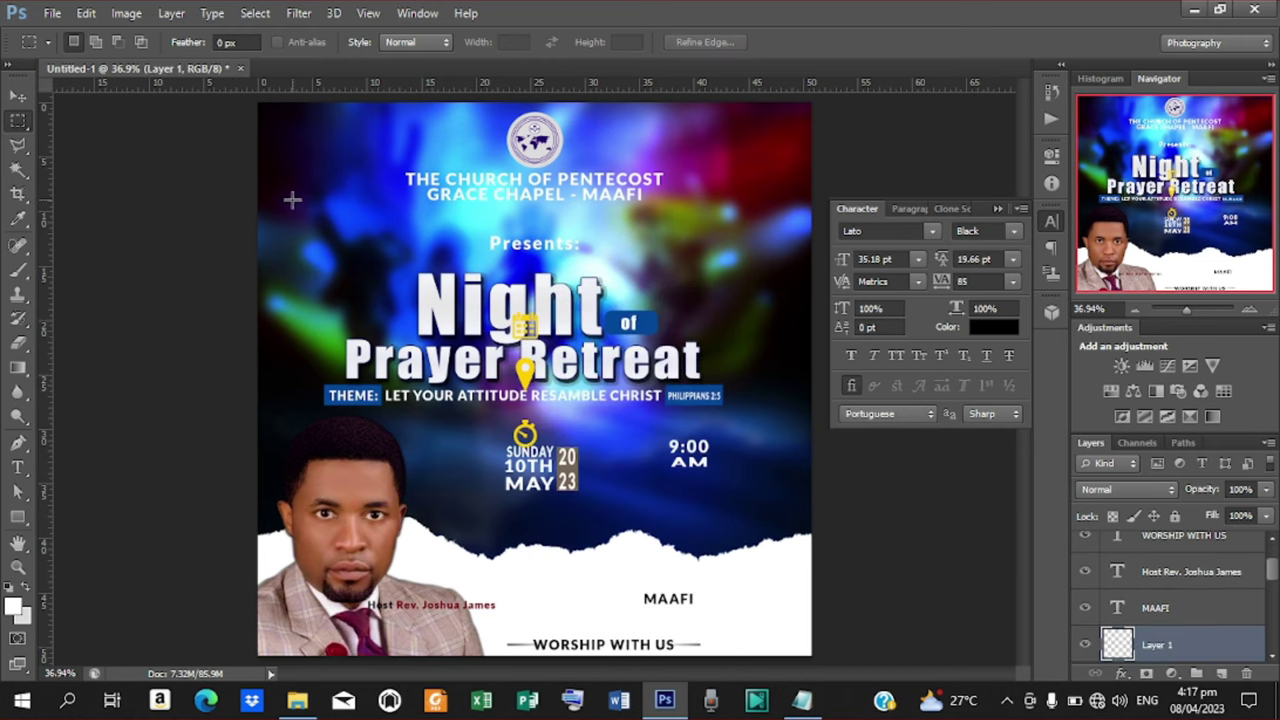
pyautogui.click(18, 96)
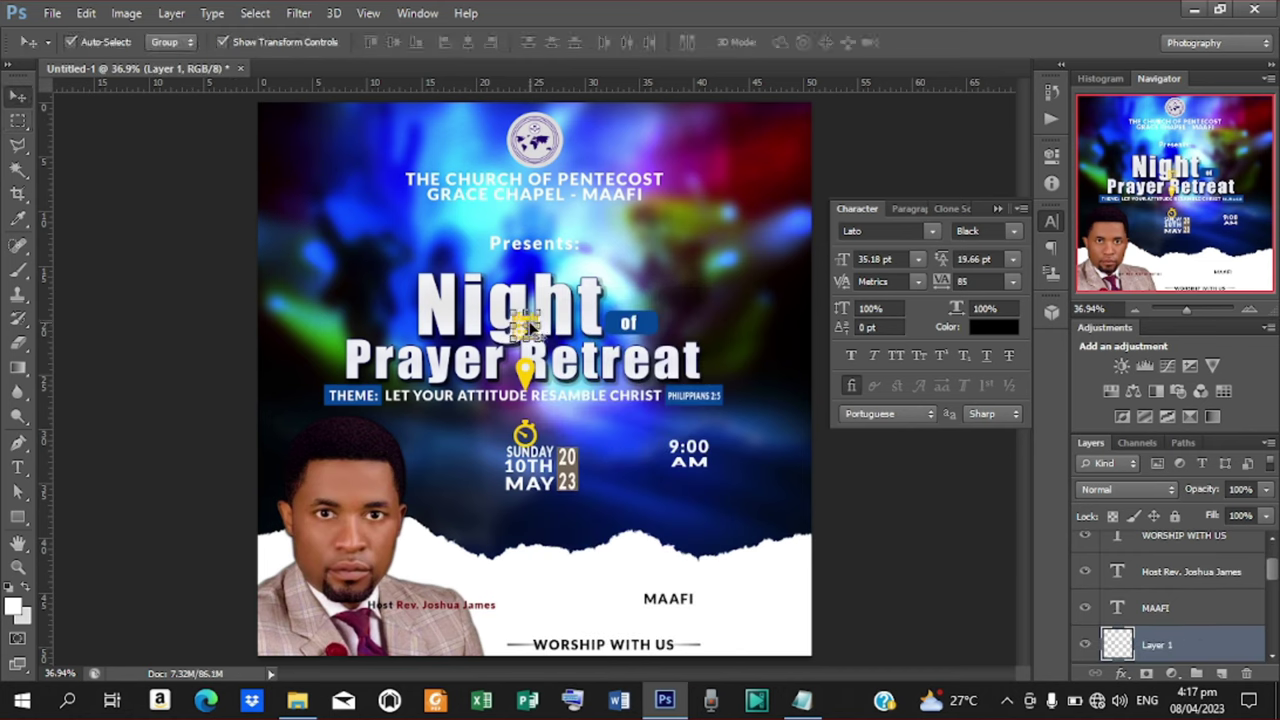
pyautogui.hotkey('ctrl', 't')
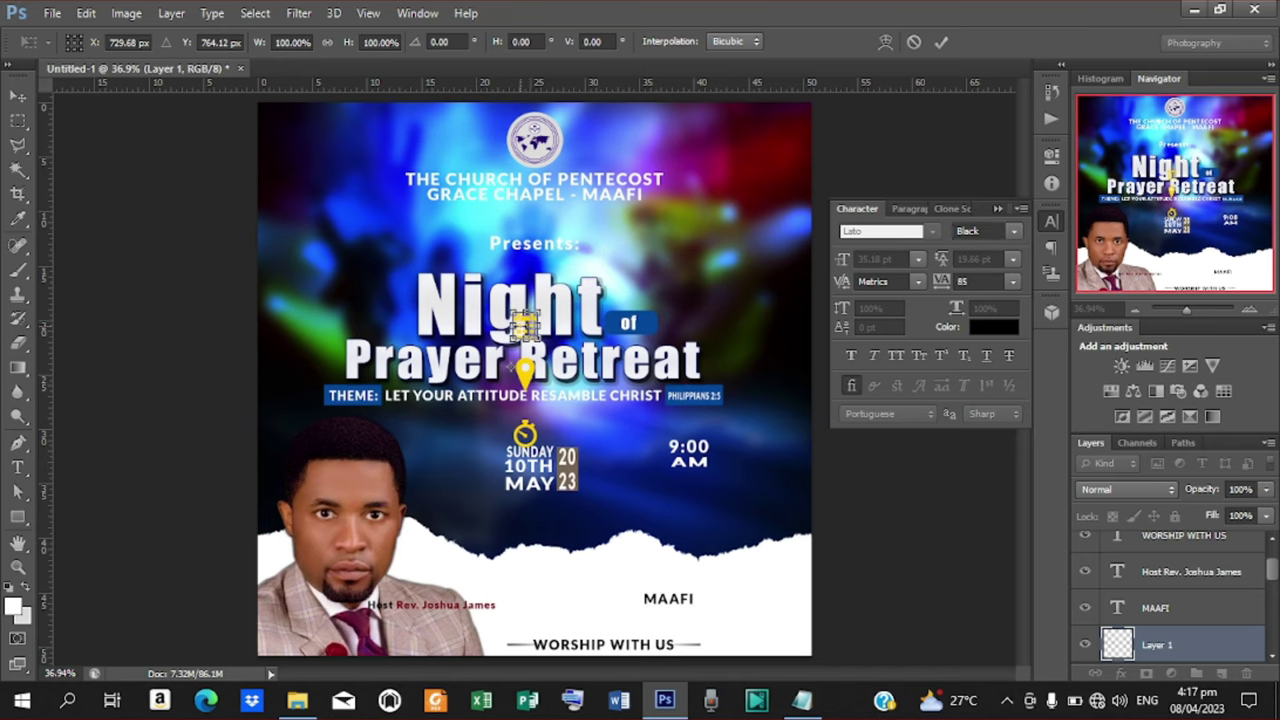
pyautogui.moveTo(523, 320); pyautogui.dragTo(505, 453)
pyautogui.press('Return')
pyautogui.hotkey('ctrl', 't')
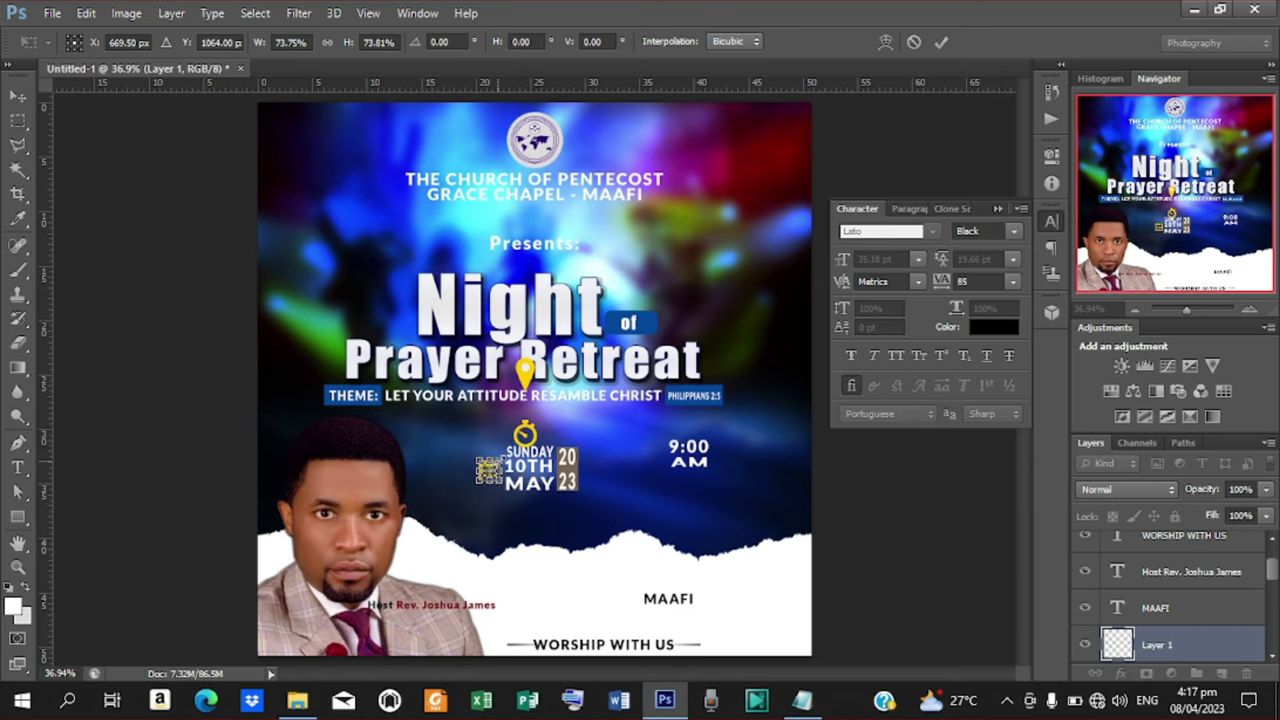
pyautogui.press('Down')
pyautogui.press('Down')
pyautogui.press('Down')
pyautogui.click(940, 42)
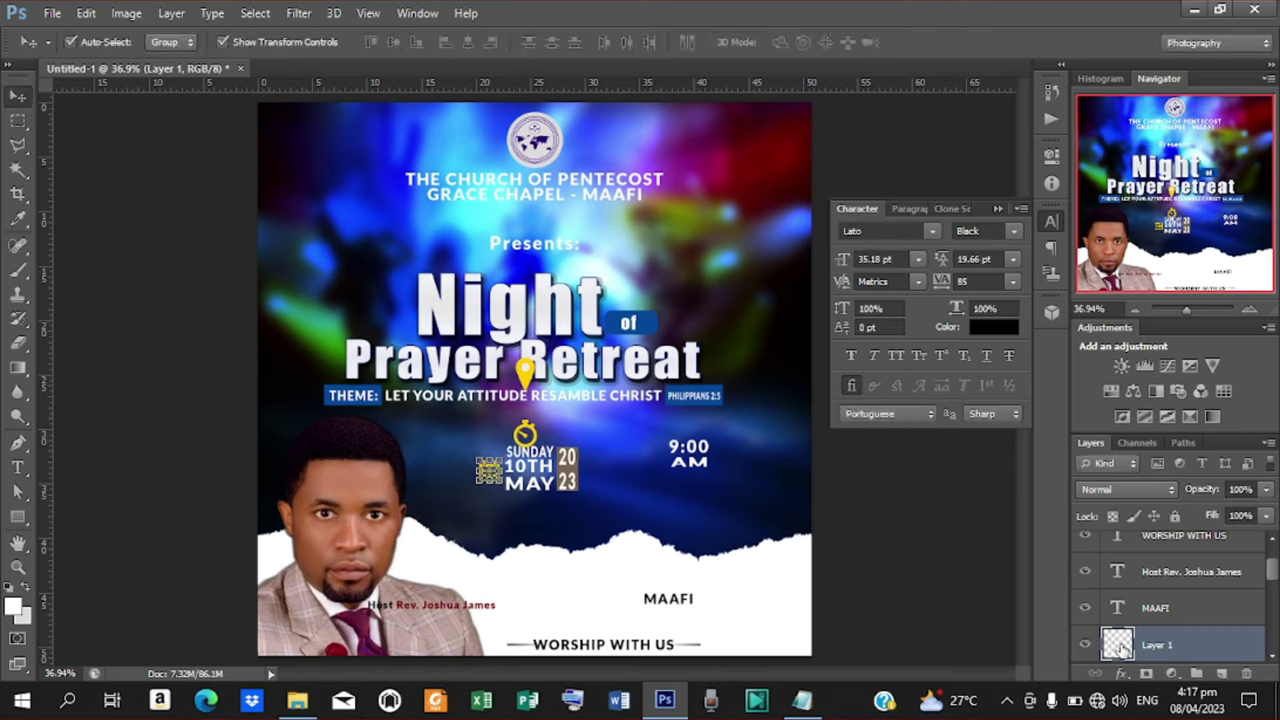
# Give the calendar icon a Color Overlay sampled from the white Night title
pyautogui.rightClick(1157, 648)
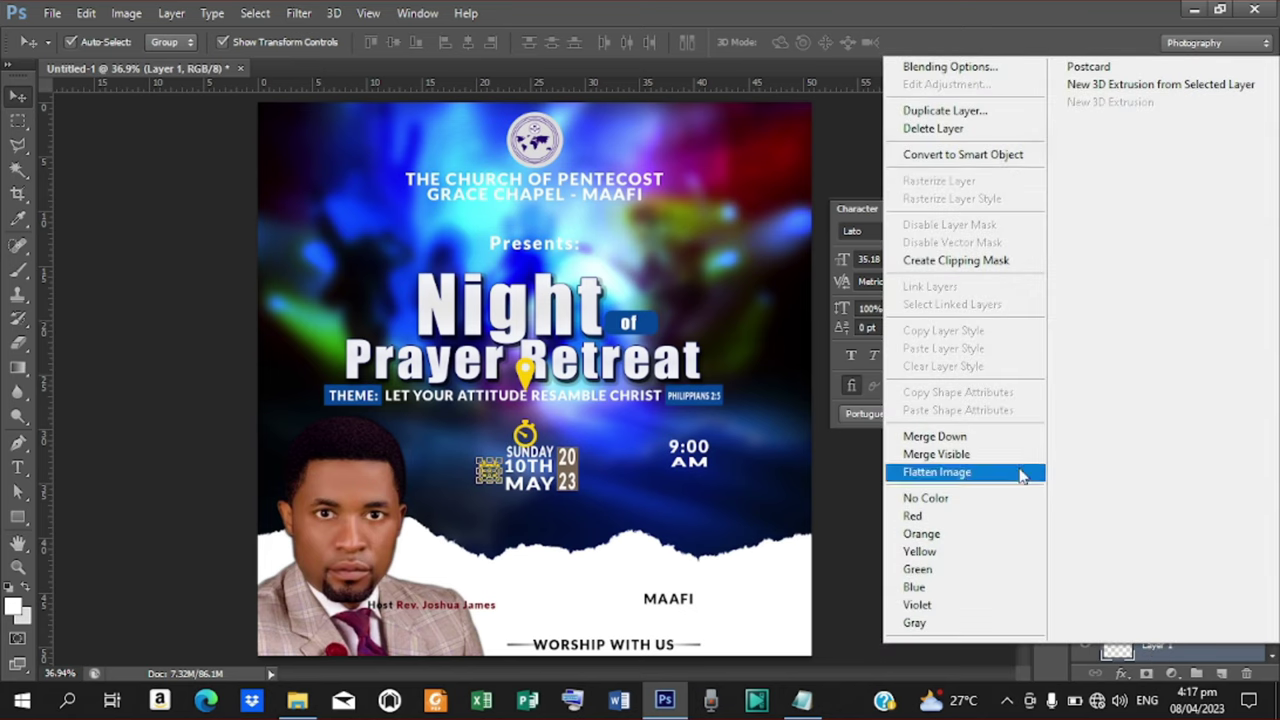
pyautogui.click(922, 68)
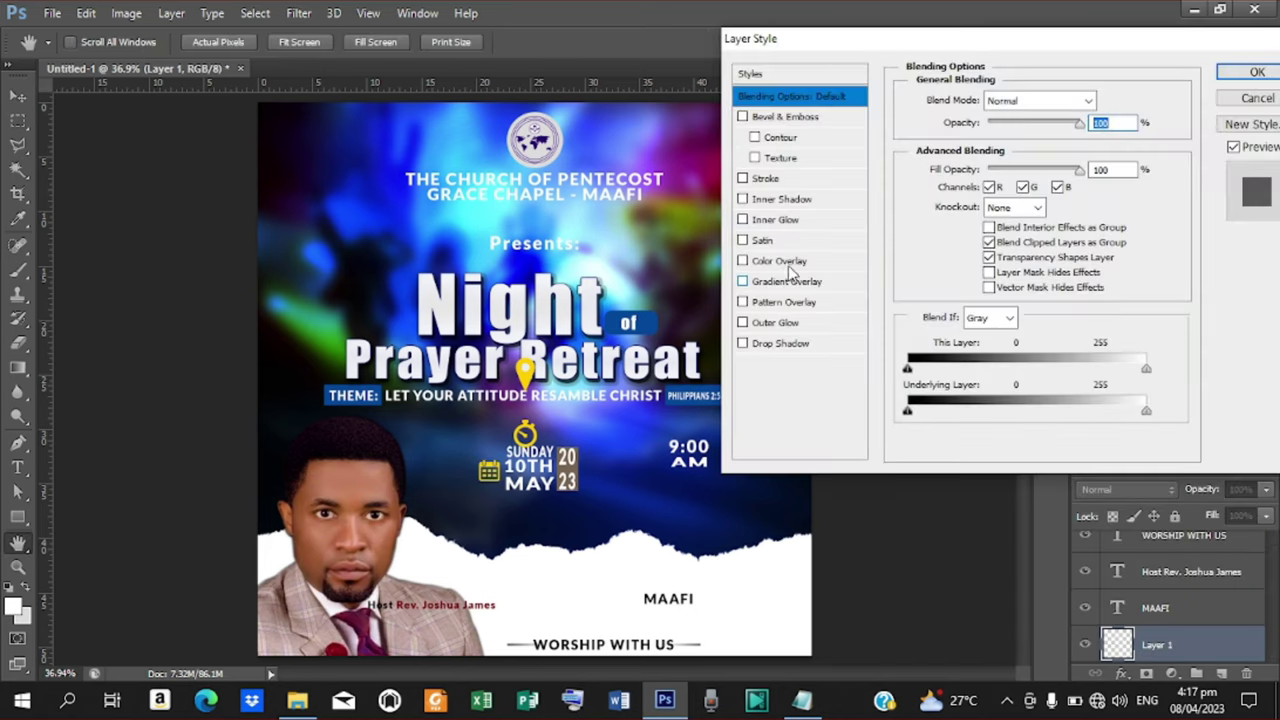
pyautogui.click(790, 262)
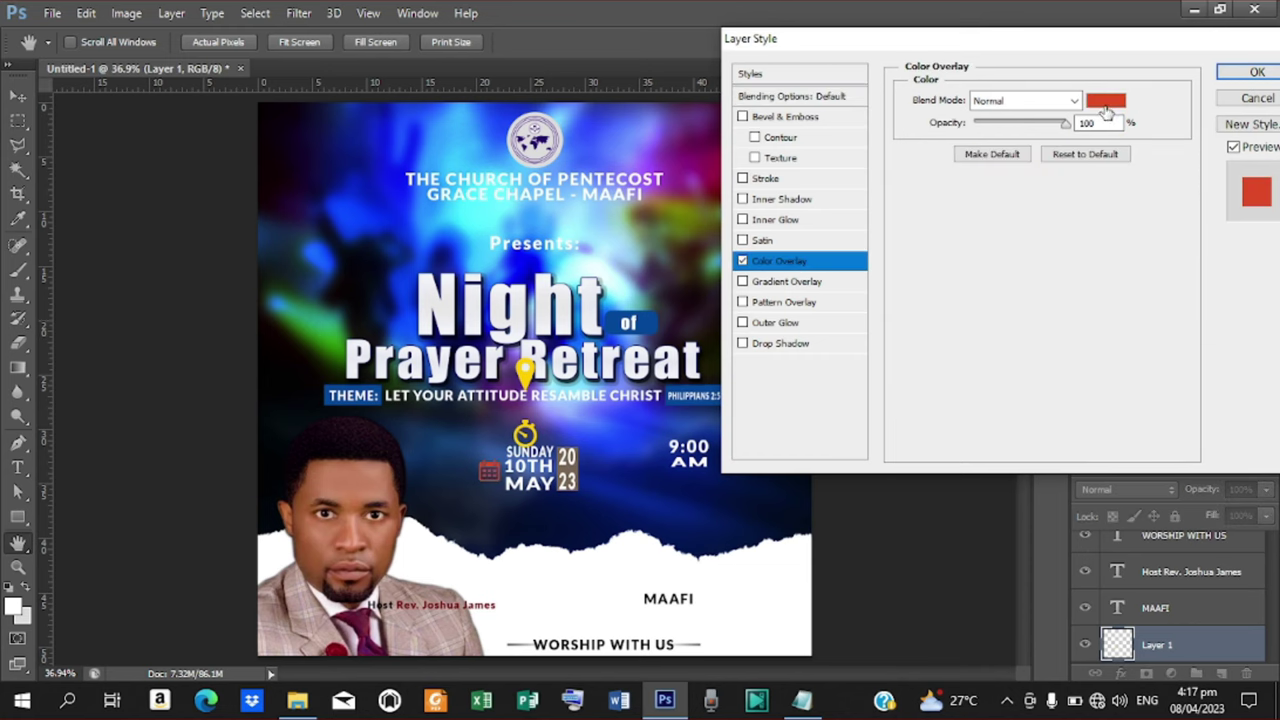
pyautogui.click(1106, 110)
pyautogui.click(540, 286)
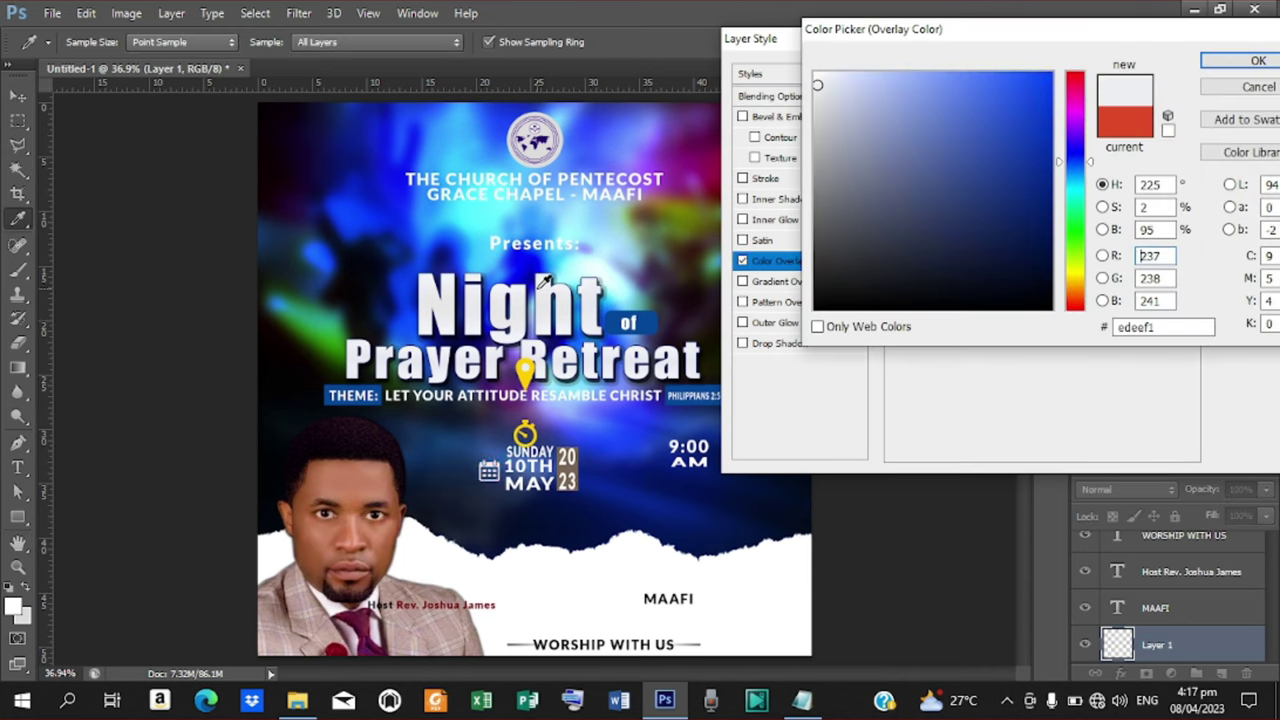
pyautogui.click(1260, 62)
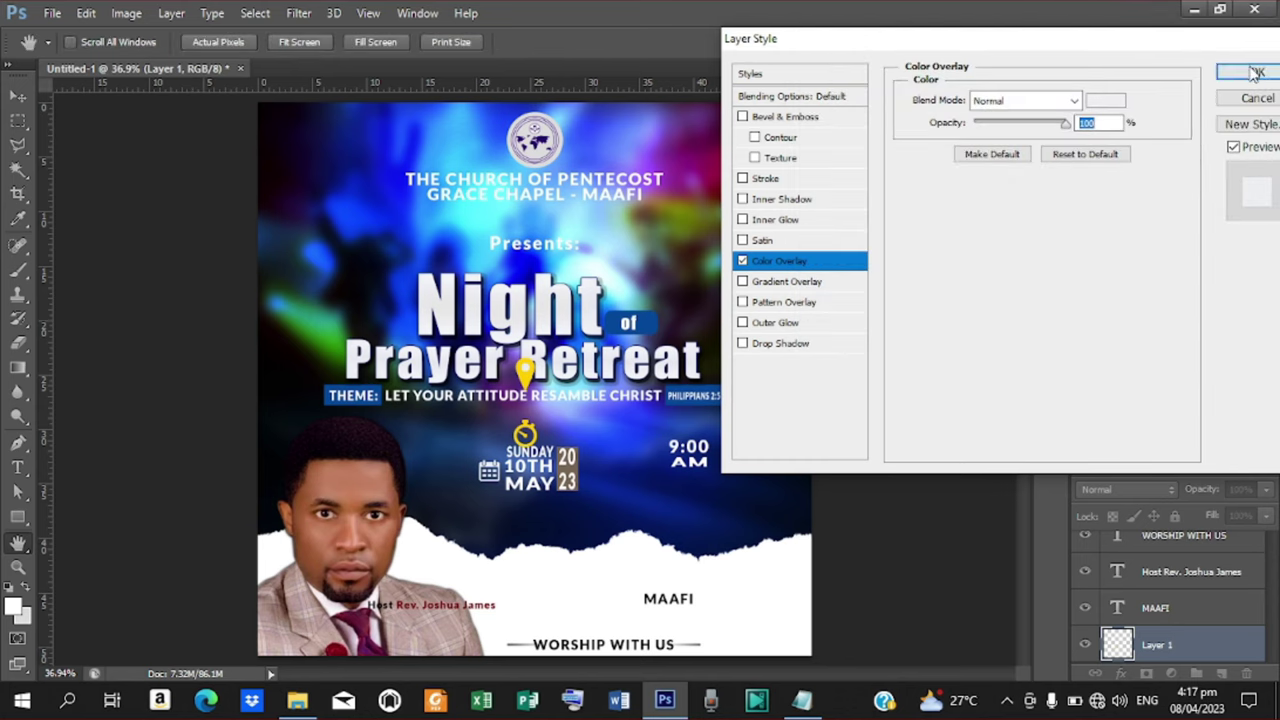
pyautogui.click(1255, 72)
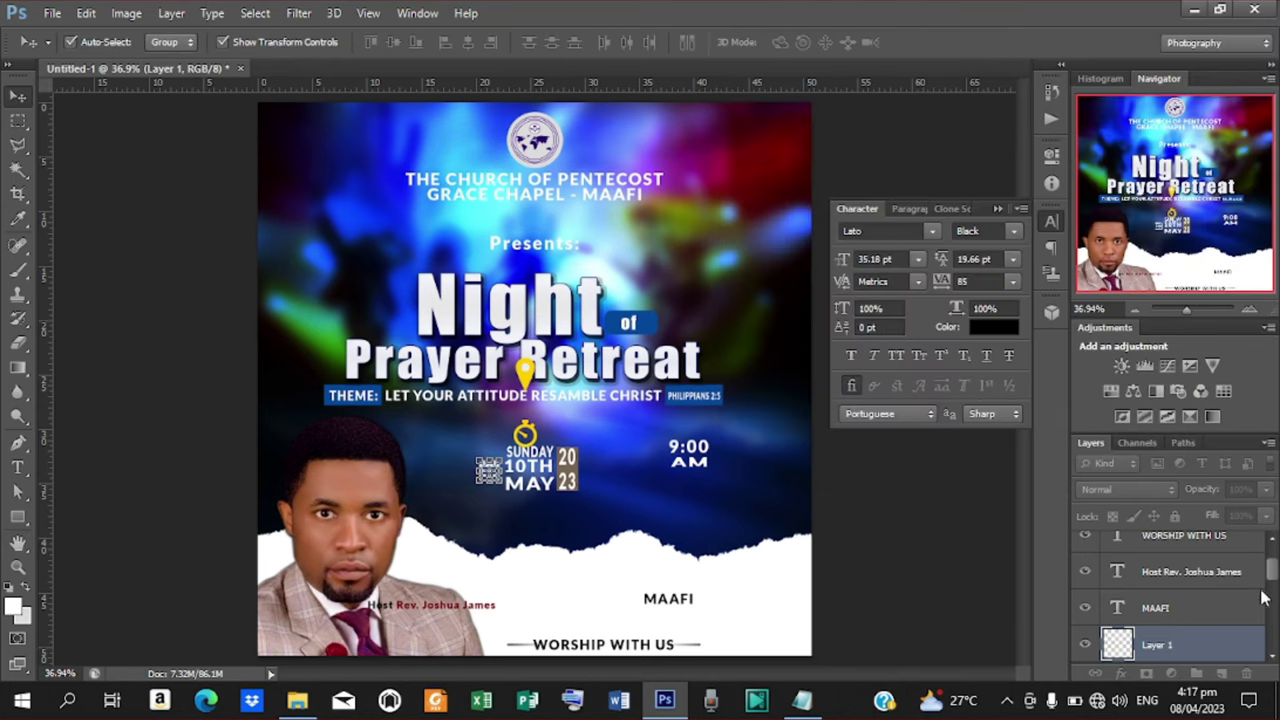
# Marquee the timer icon on the icons layer and cut it onto its own layer
pyautogui.scroll(-2, 1265, 598)
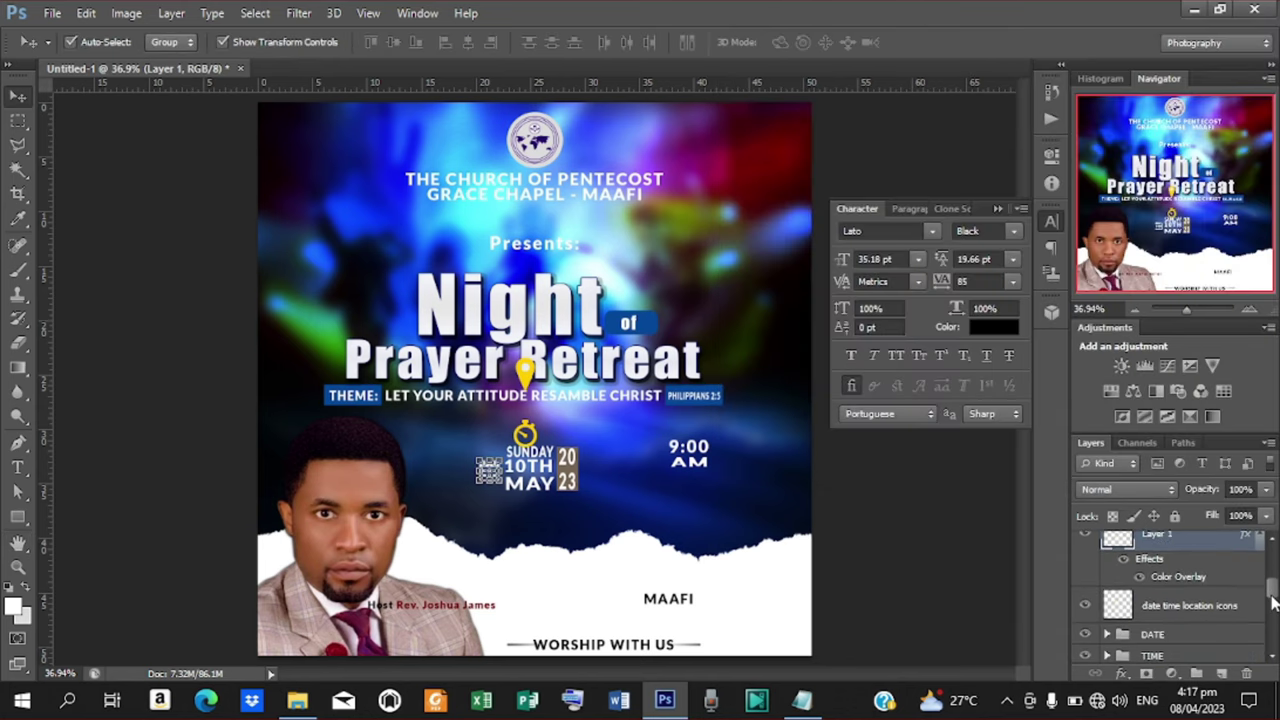
pyautogui.click(1210, 609)
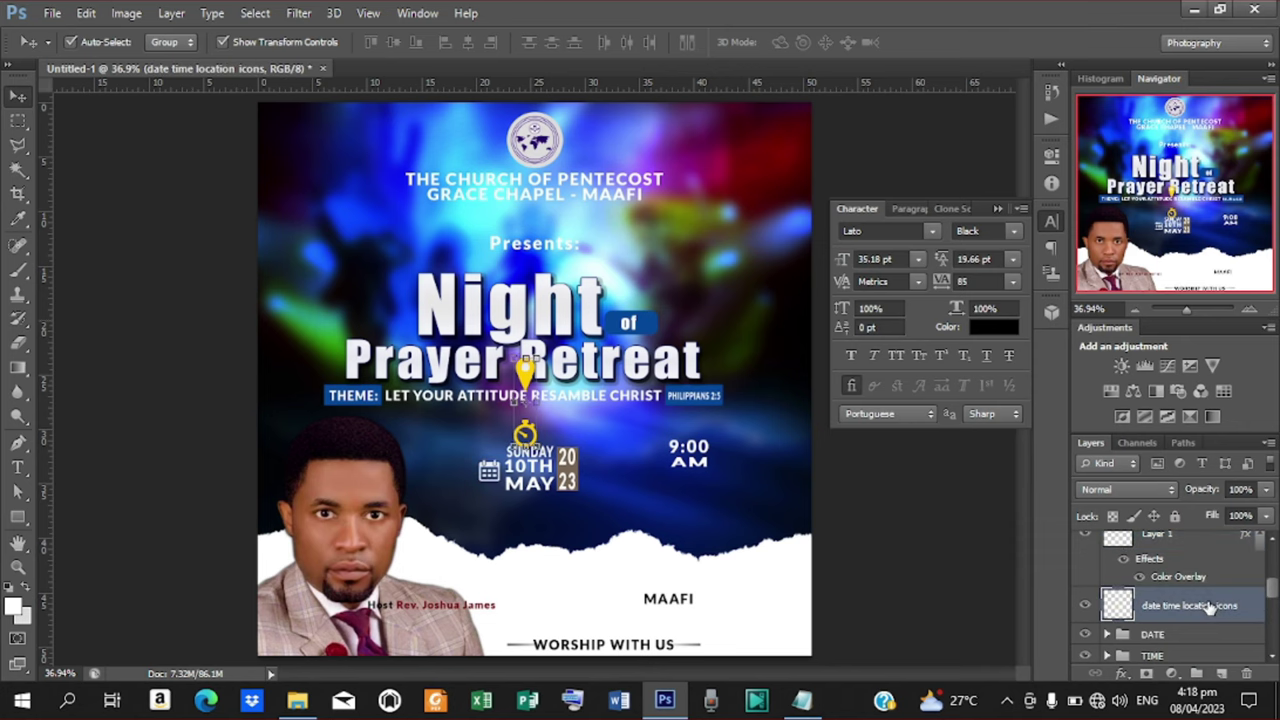
pyautogui.rightClick(1210, 607)
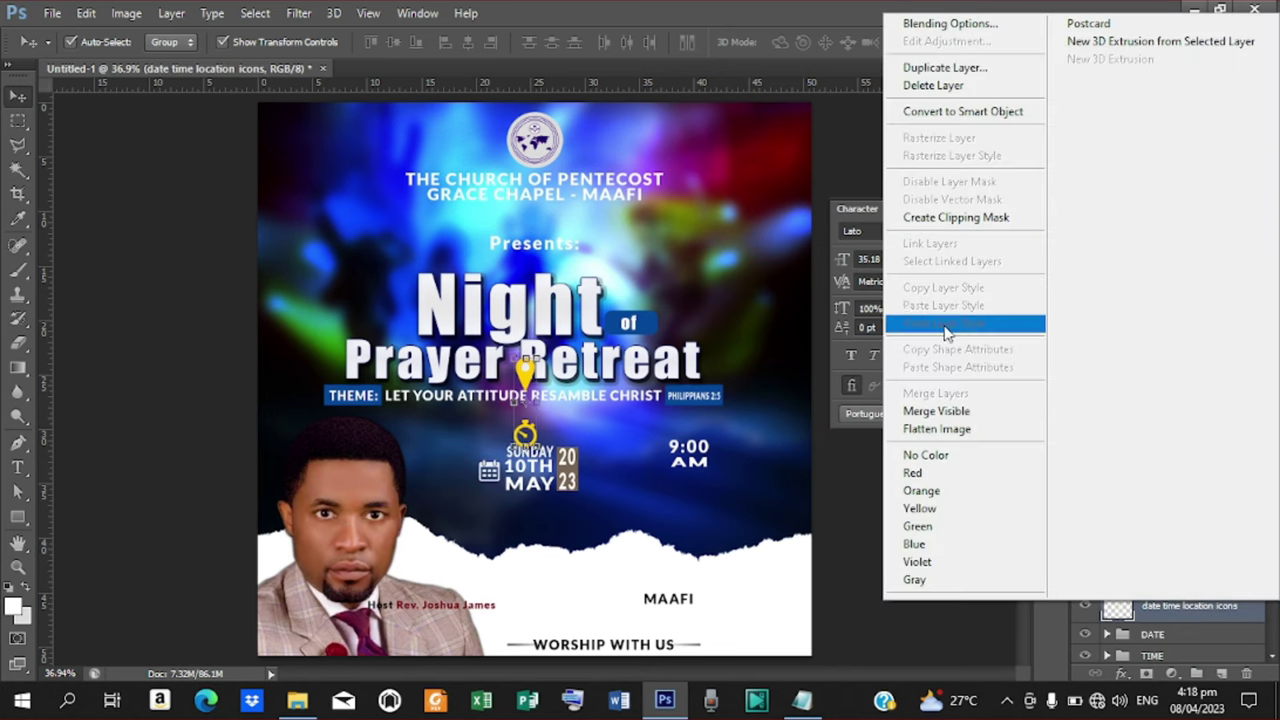
pyautogui.click(42, 130)
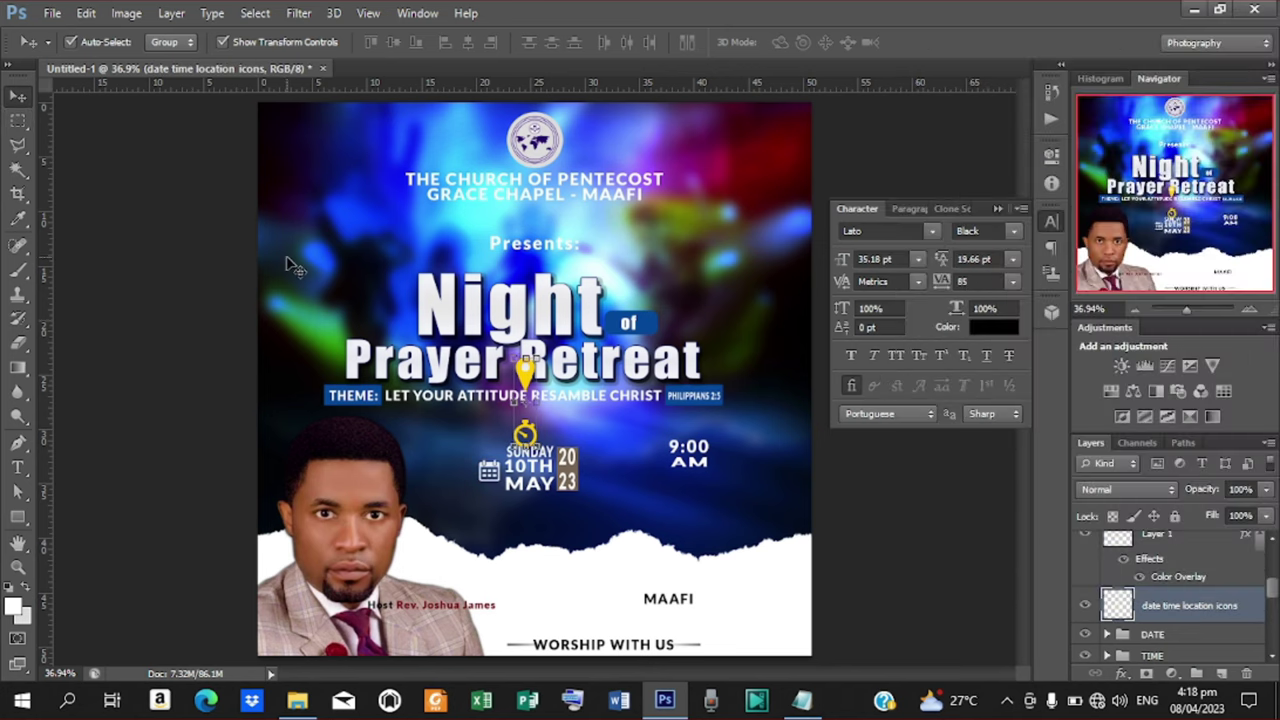
pyautogui.click(16, 122)
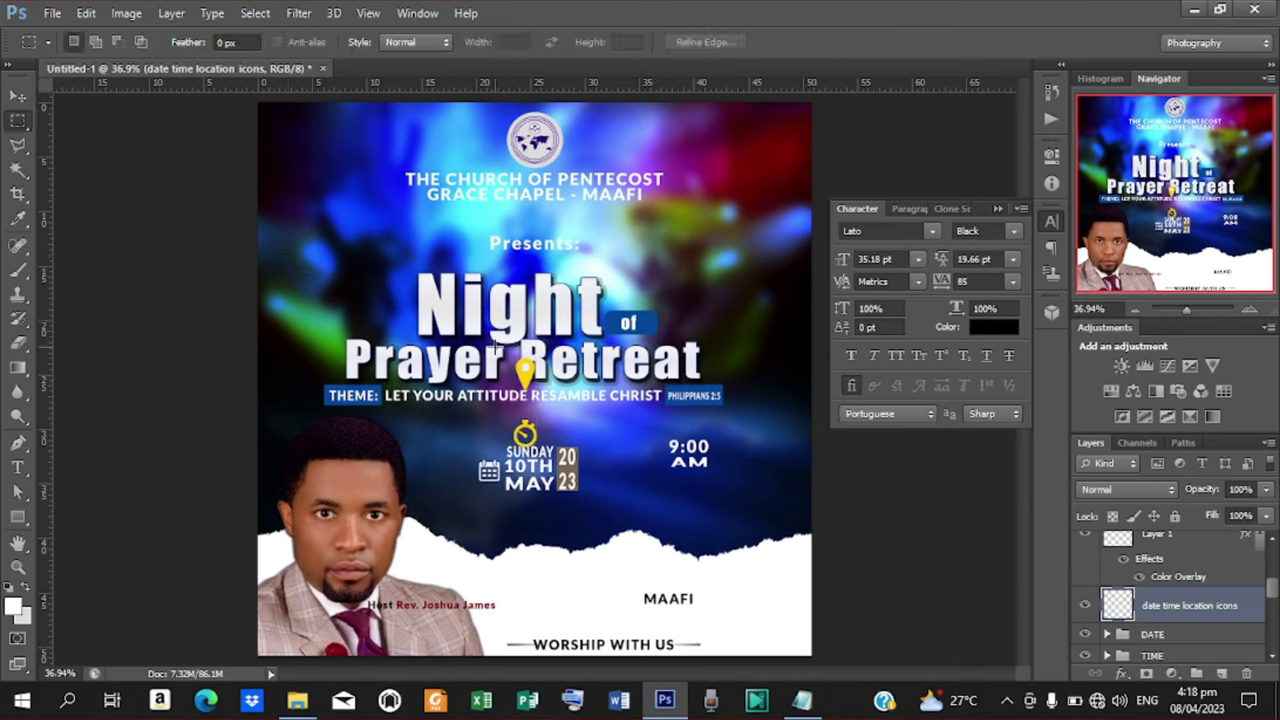
pyautogui.moveTo(507, 418); pyautogui.dragTo(547, 453)
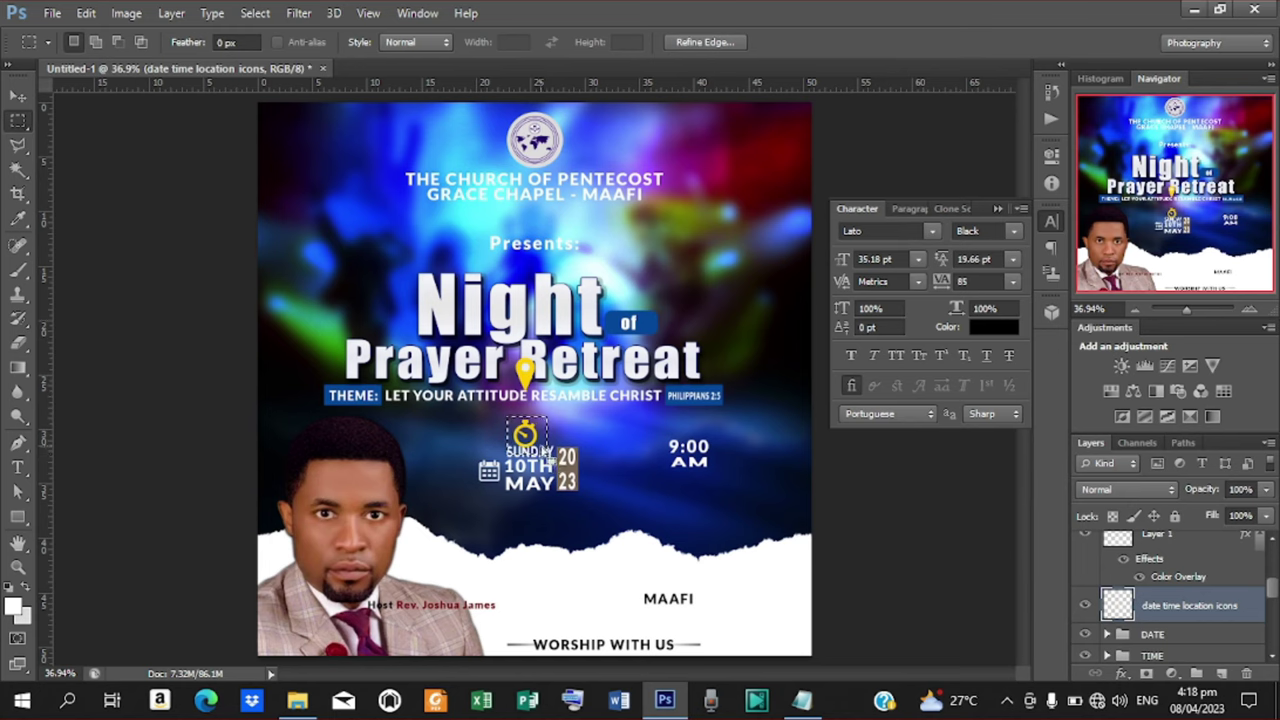
pyautogui.rightClick(532, 445)
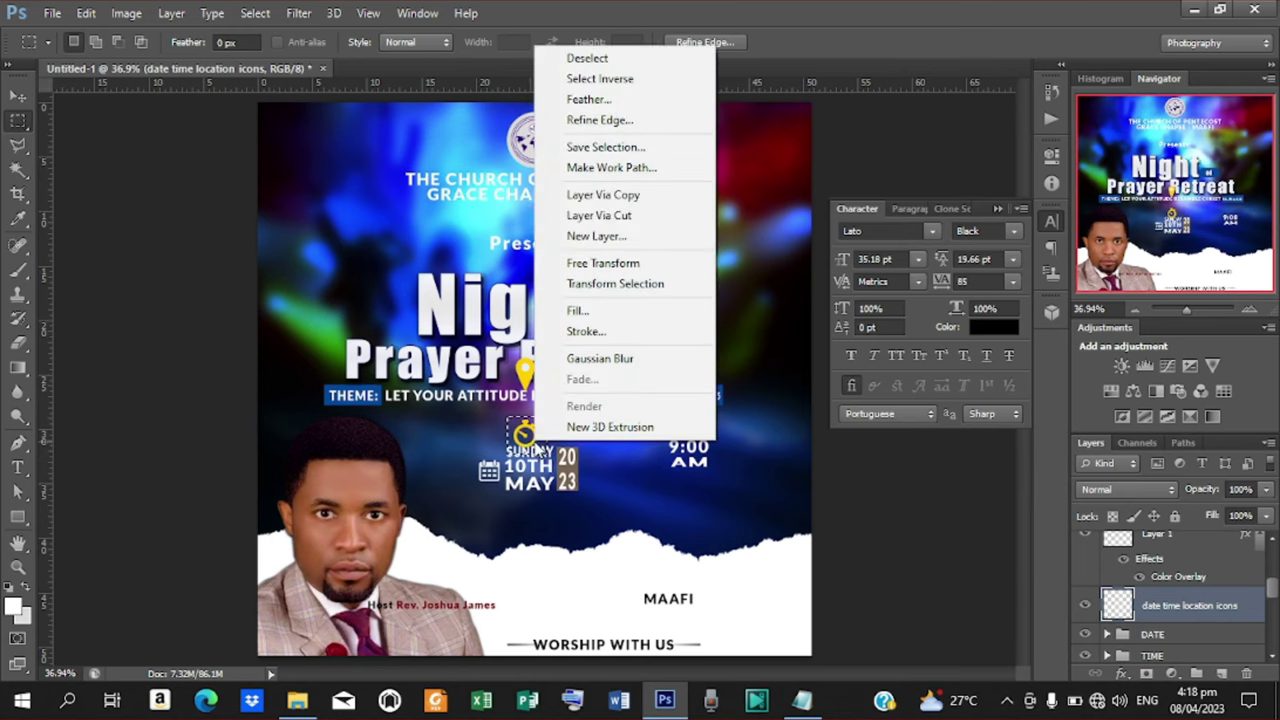
pyautogui.click(609, 214)
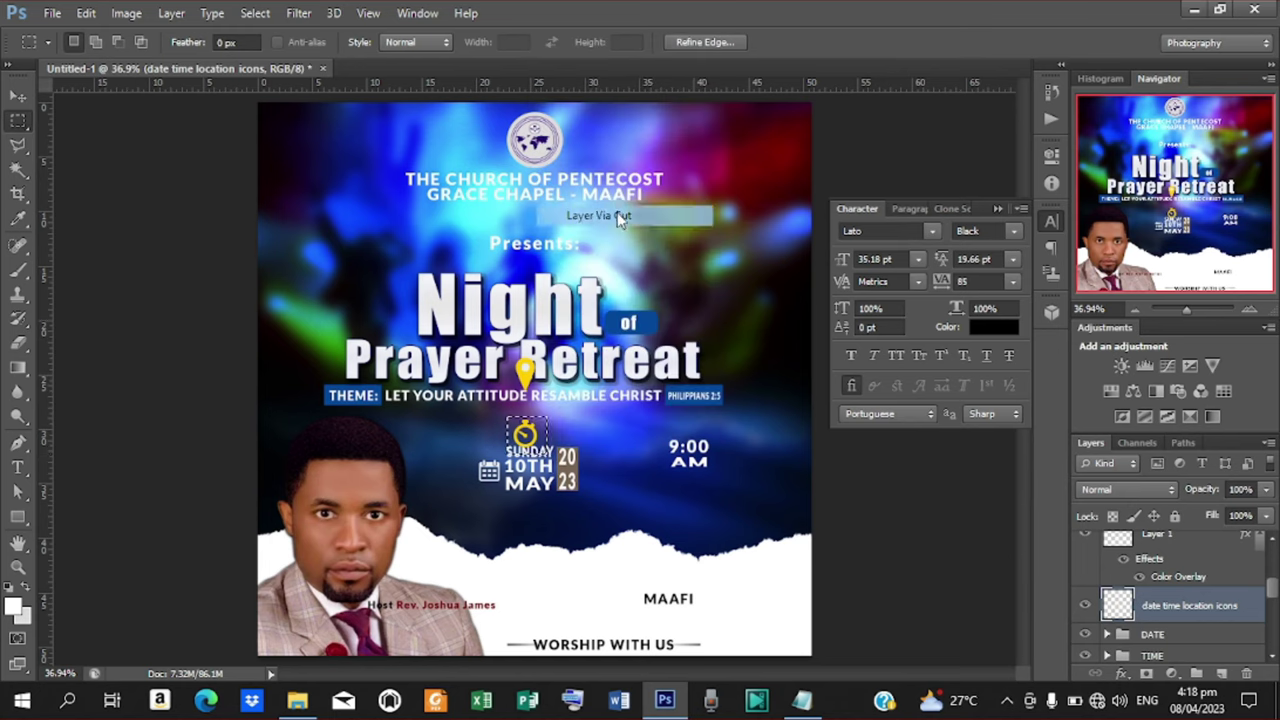
# Move the clock icon next to 9:00 AM and shrink it slightly
pyautogui.click(18, 95)
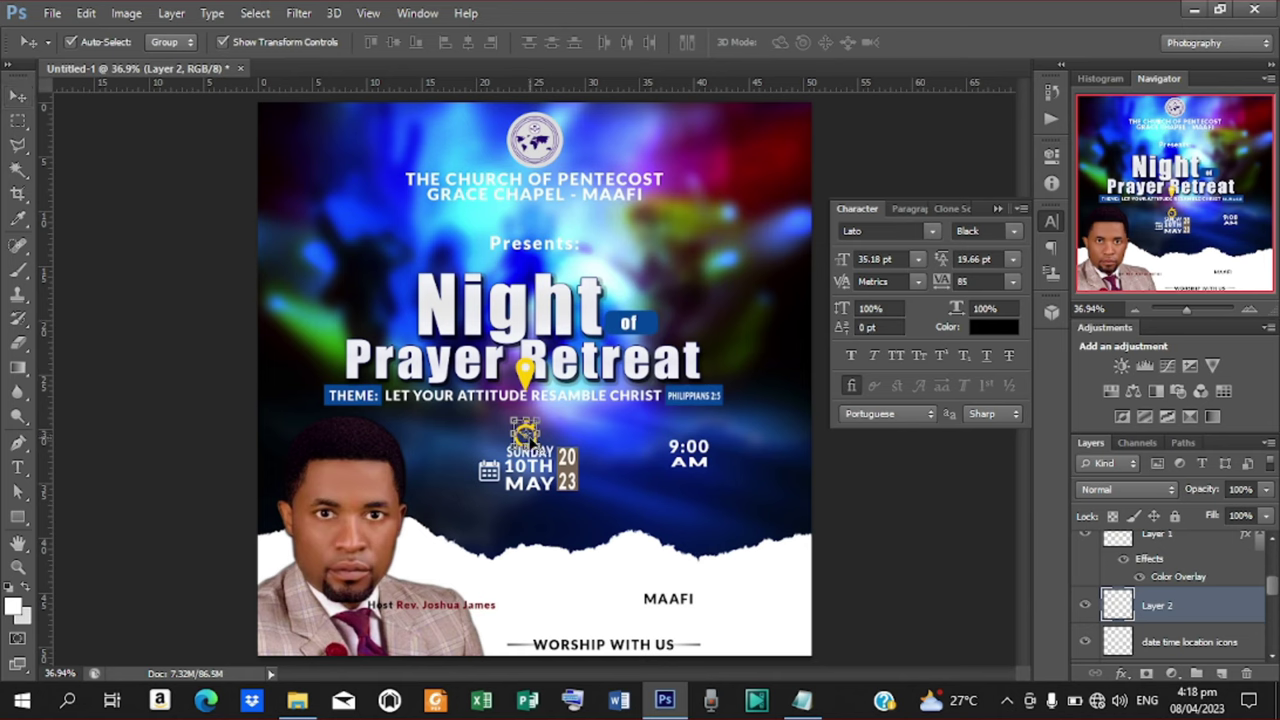
pyautogui.click(536, 430)
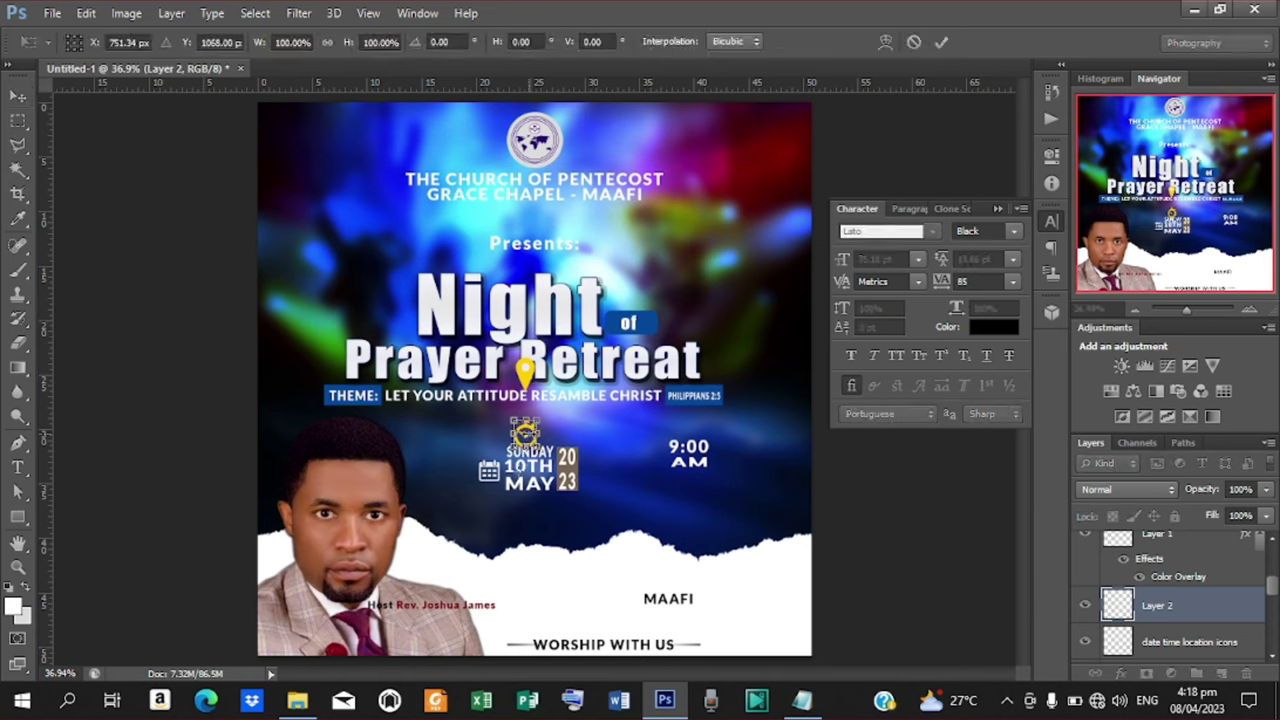
pyautogui.moveTo(524, 432); pyautogui.dragTo(651, 456)
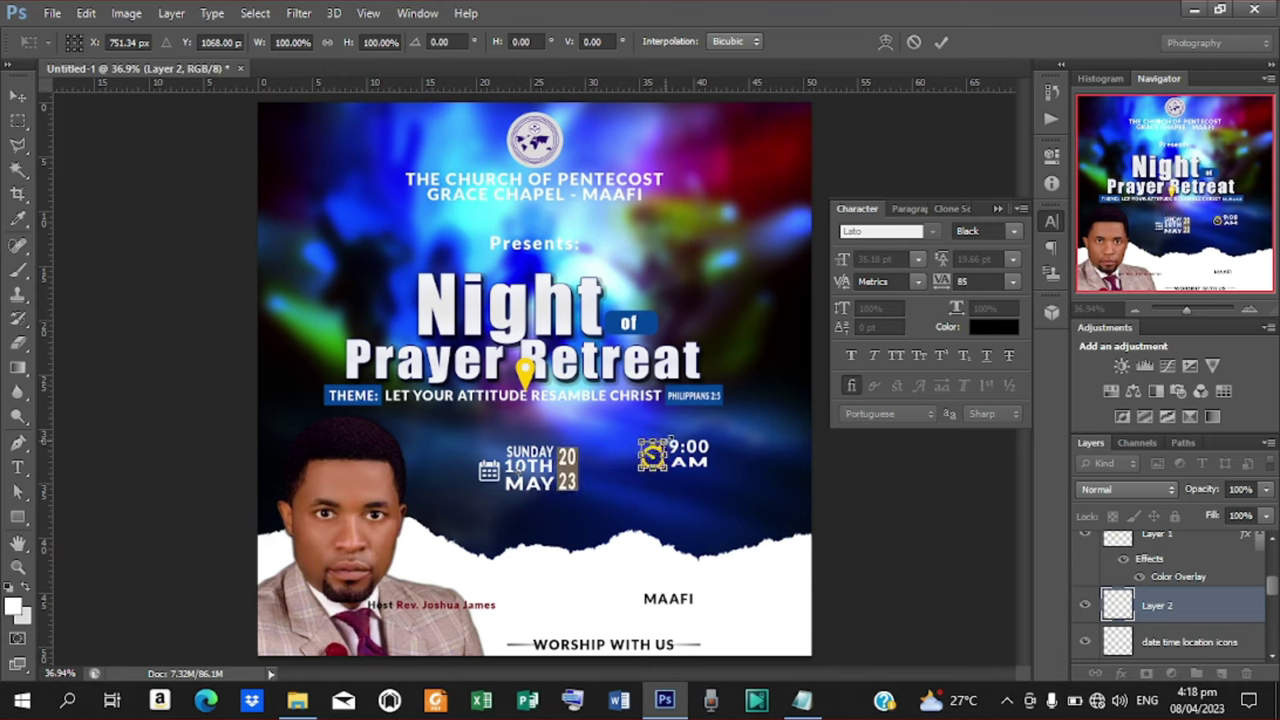
pyautogui.press('Return')
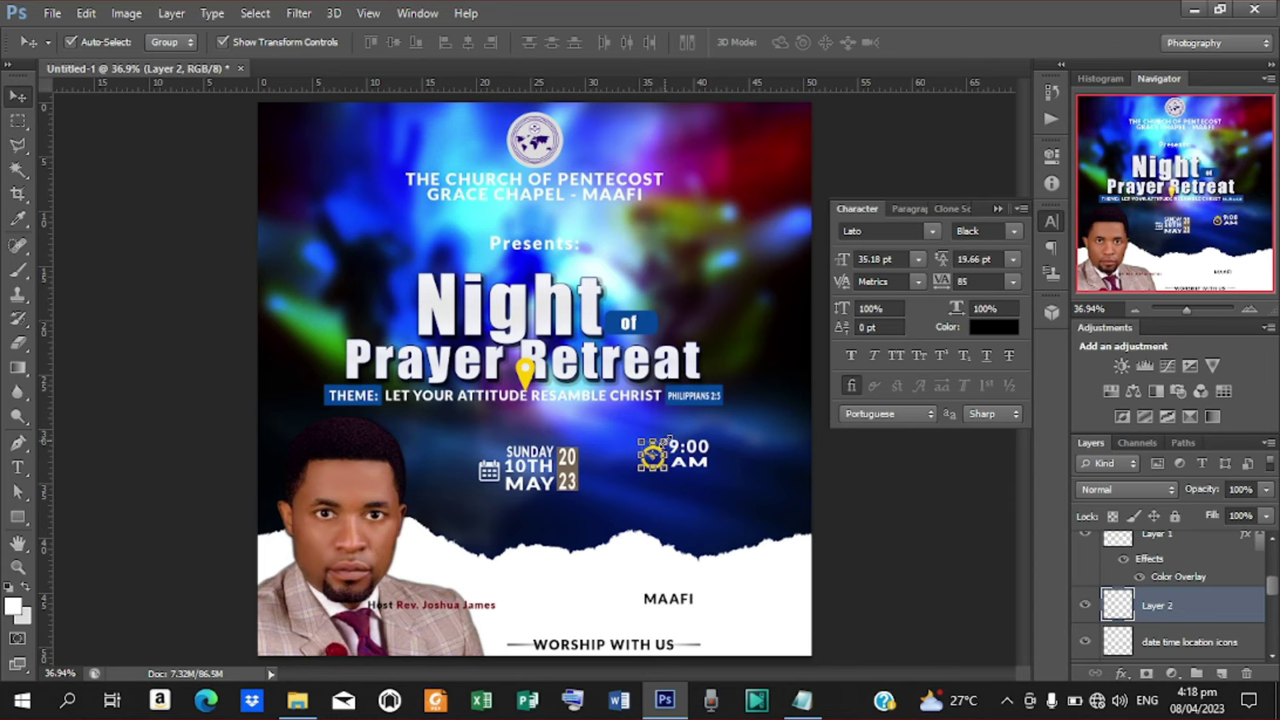
pyautogui.hotkey('ctrl', 't')
pyautogui.moveTo(668, 438); pyautogui.dragTo(663, 444)
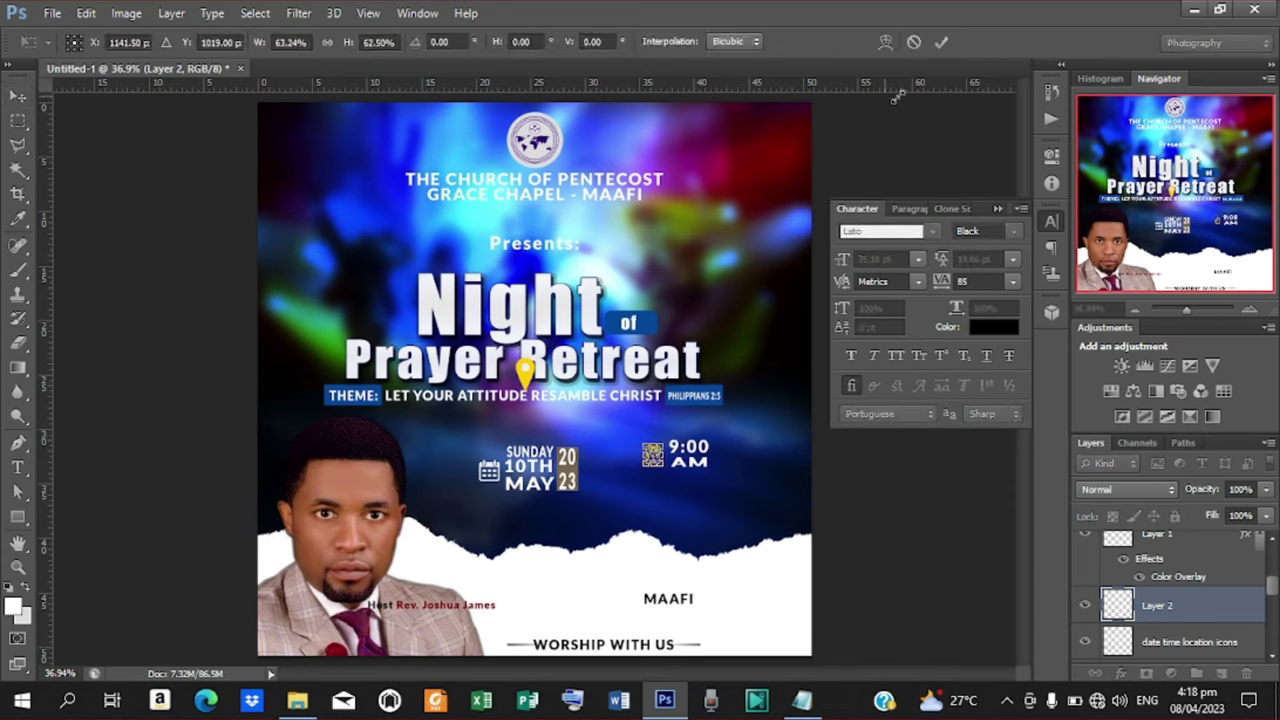
pyautogui.click(940, 42)
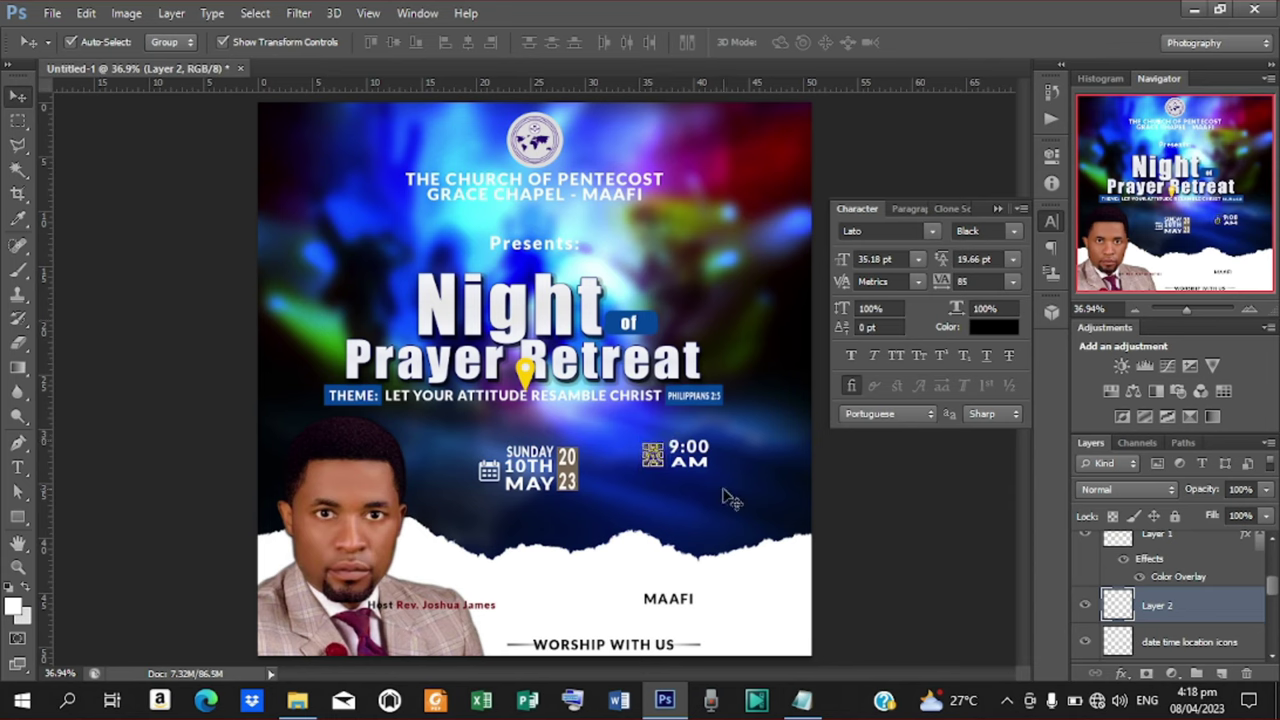
pyautogui.press('Right')
pyautogui.press('Right')
pyautogui.press('Right')
pyautogui.press('Right')
pyautogui.press('Right')
pyautogui.press('Right')
pyautogui.press('Right')
pyautogui.press('Right')
# Give the clock icon a white Color Overlay sampled from the Night text
pyautogui.rightClick(1152, 612)
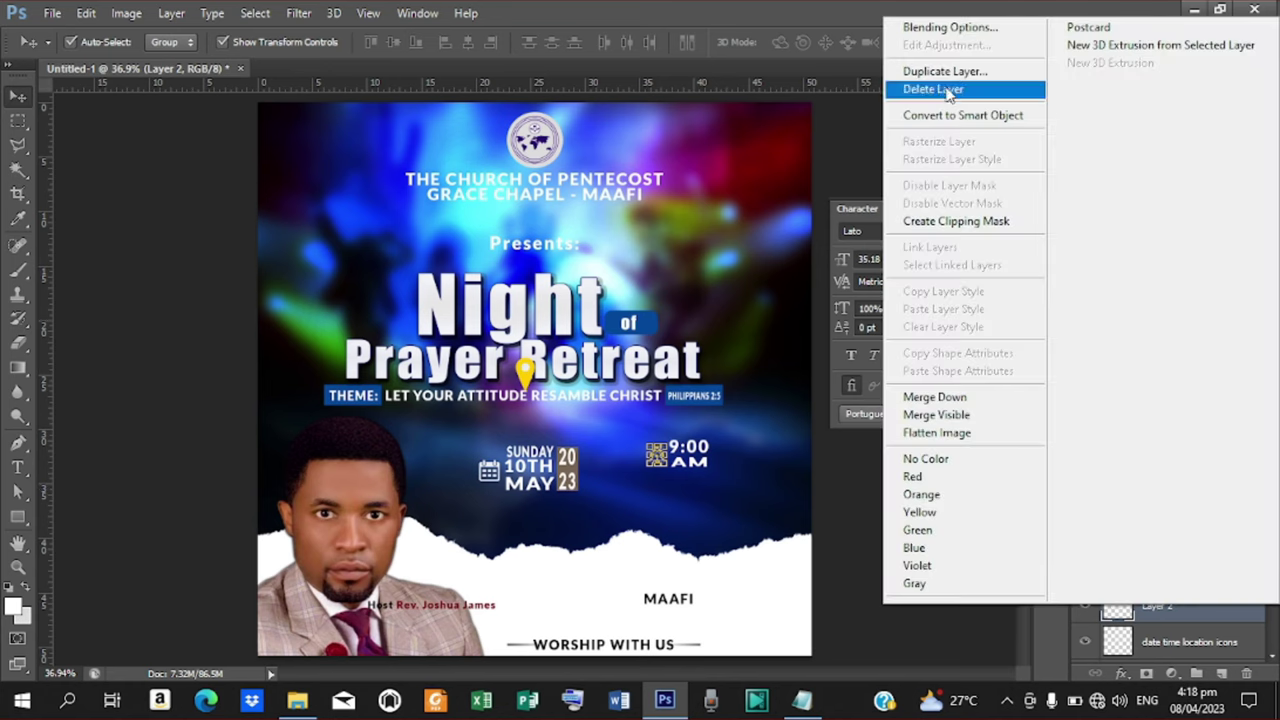
pyautogui.click(930, 28)
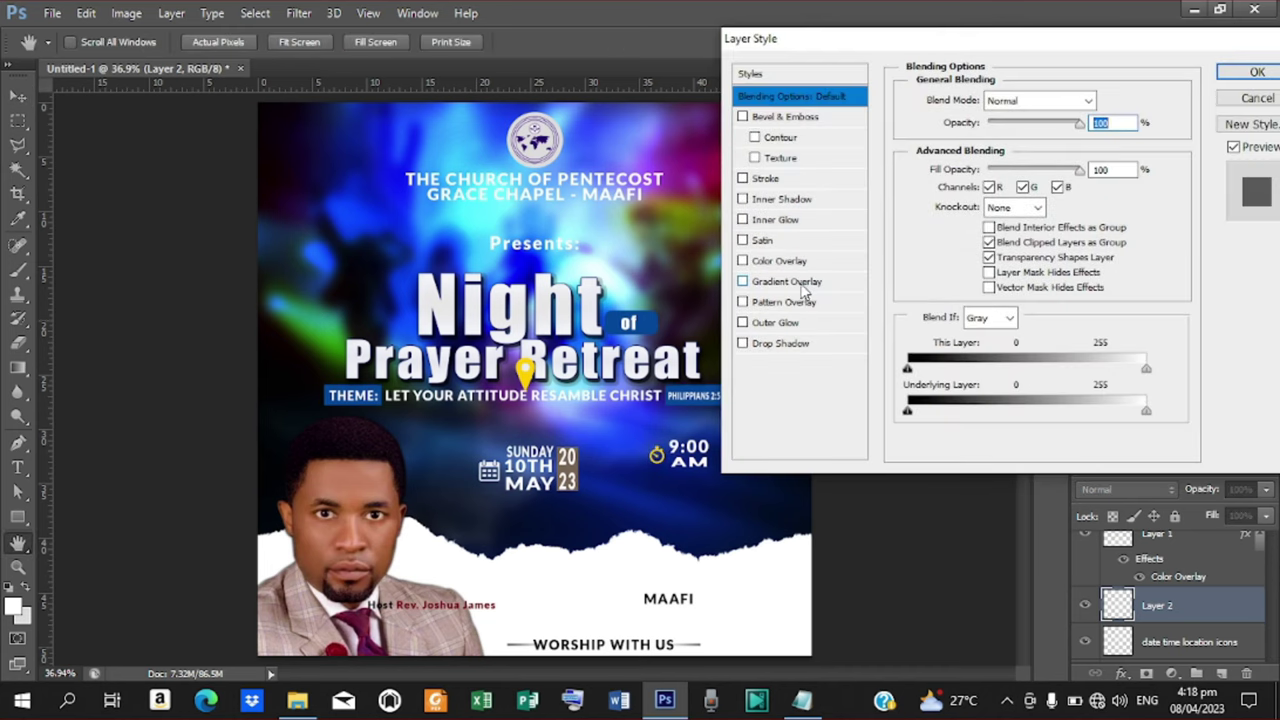
pyautogui.click(796, 266)
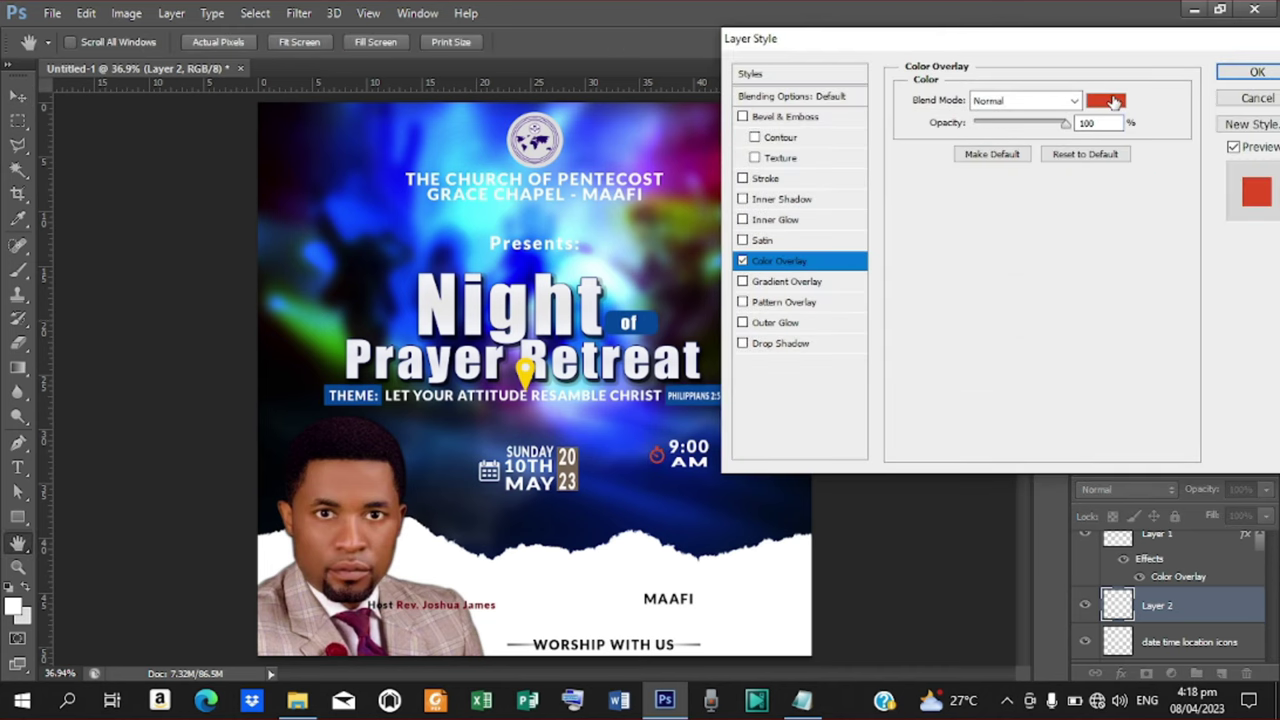
pyautogui.click(1110, 101)
pyautogui.click(568, 288)
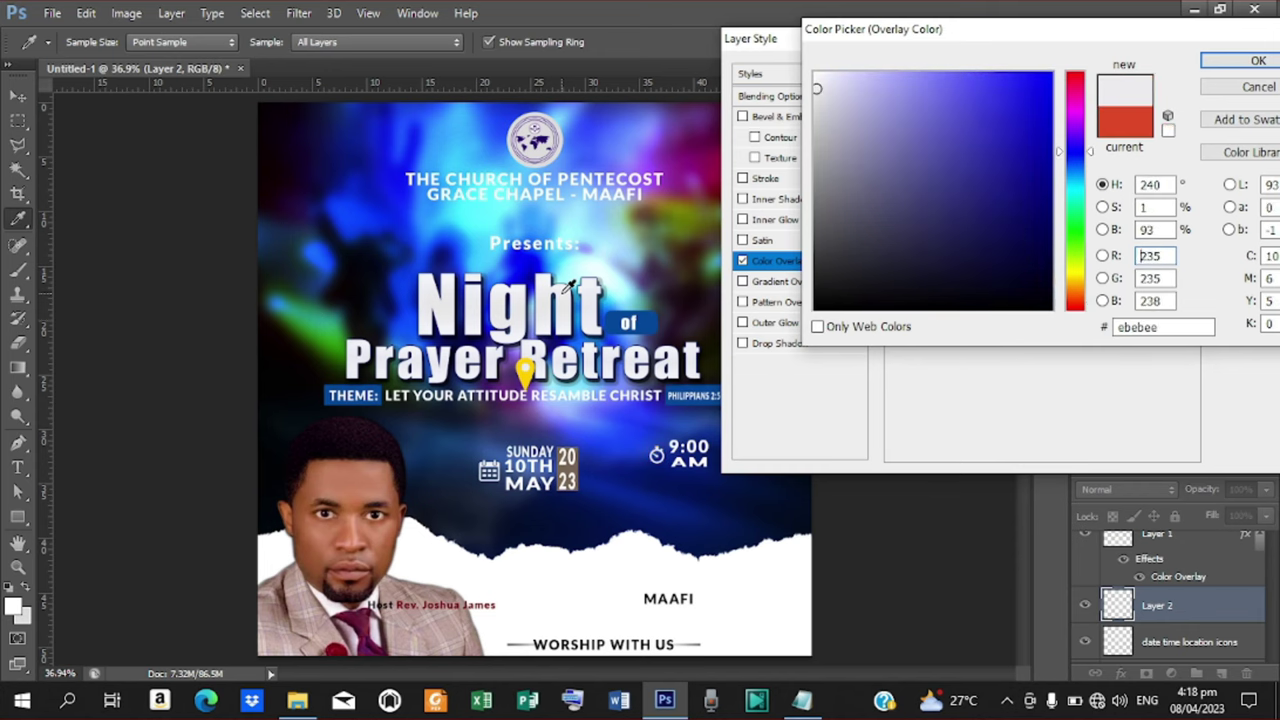
pyautogui.click(1254, 61)
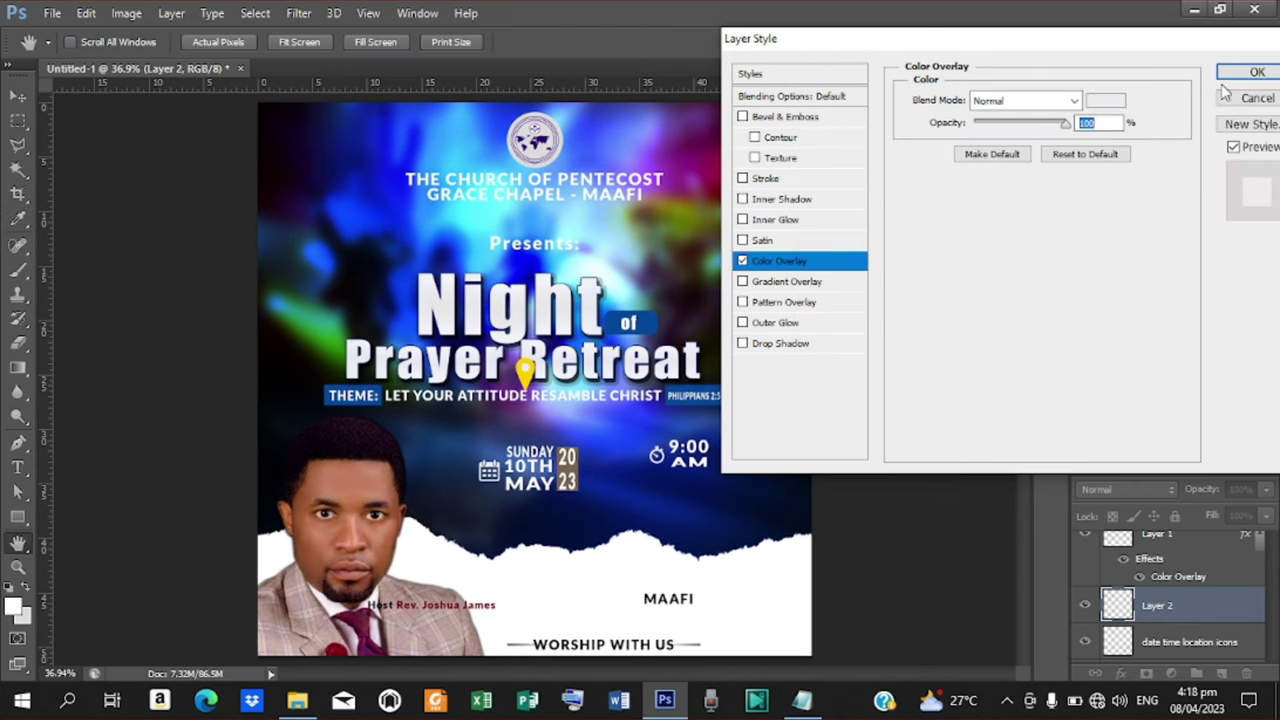
pyautogui.click(1240, 76)
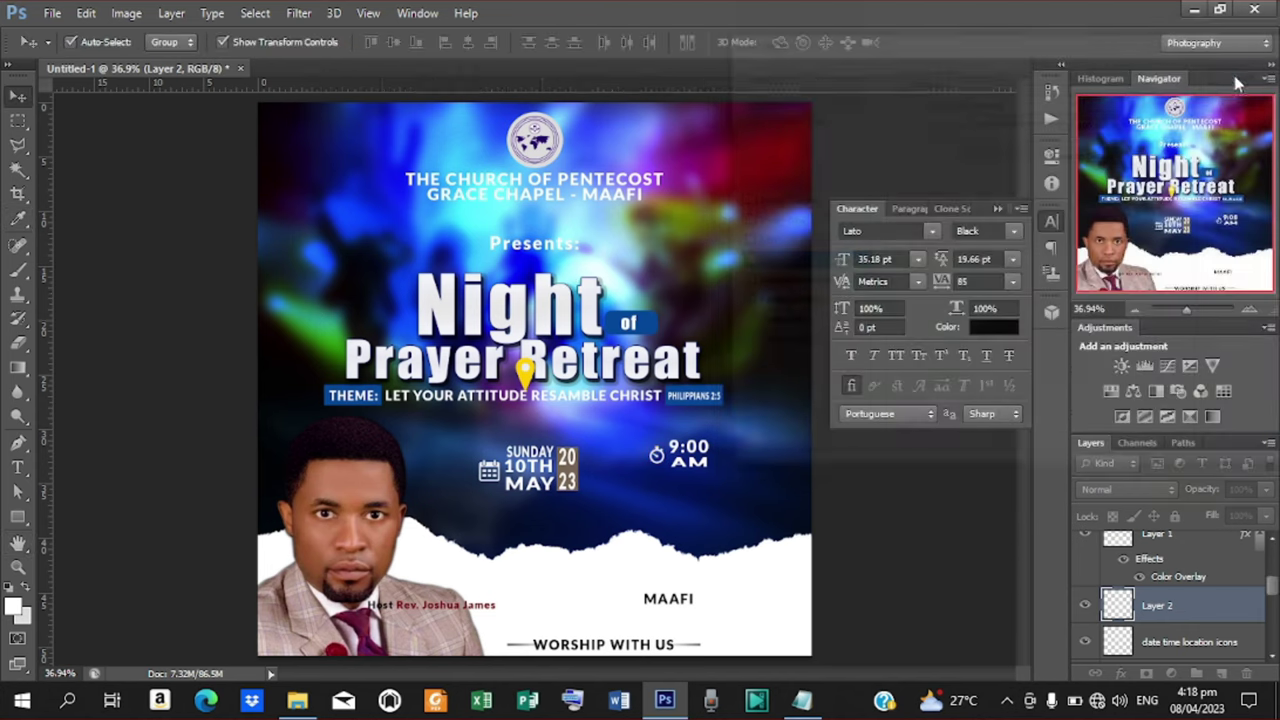
# Move the location icon down beside MAAFI and scale it to about 55%
pyautogui.click(527, 370)
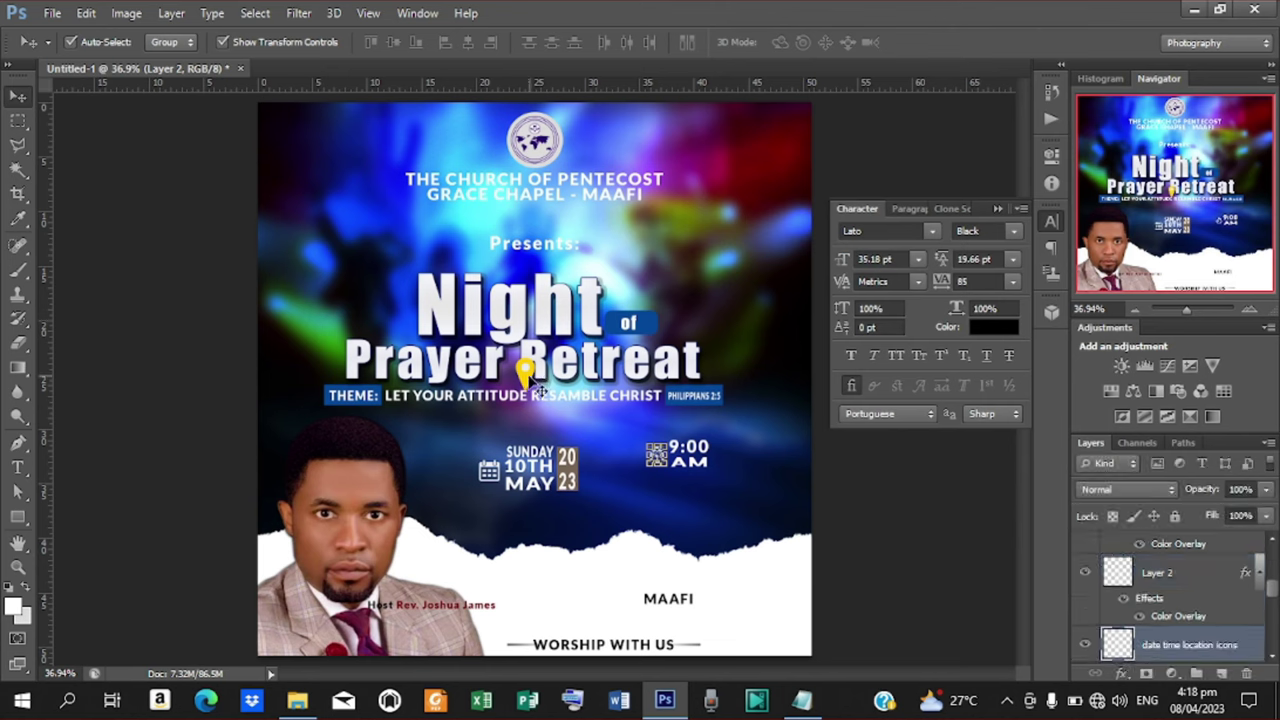
pyautogui.hotkey('ctrl', 't')
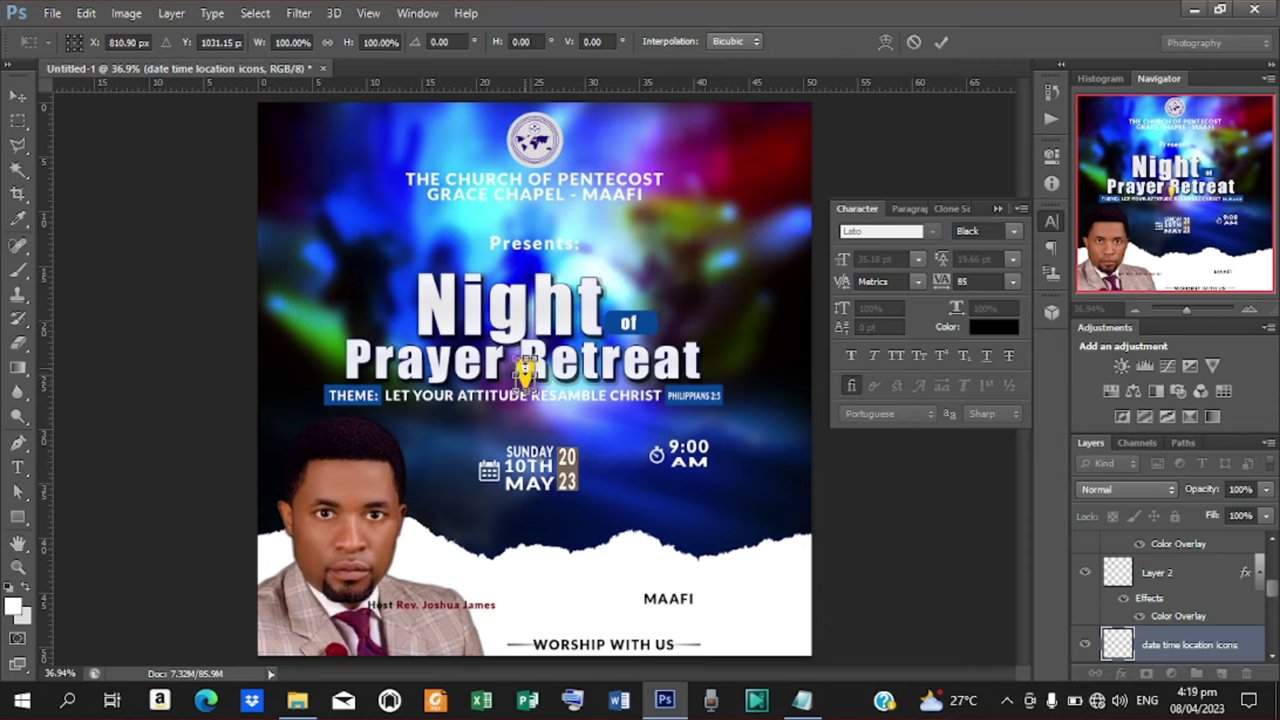
pyautogui.moveTo(528, 406); pyautogui.dragTo(636, 579)
pyautogui.press('Return')
pyautogui.hotkey('ctrl', 't')
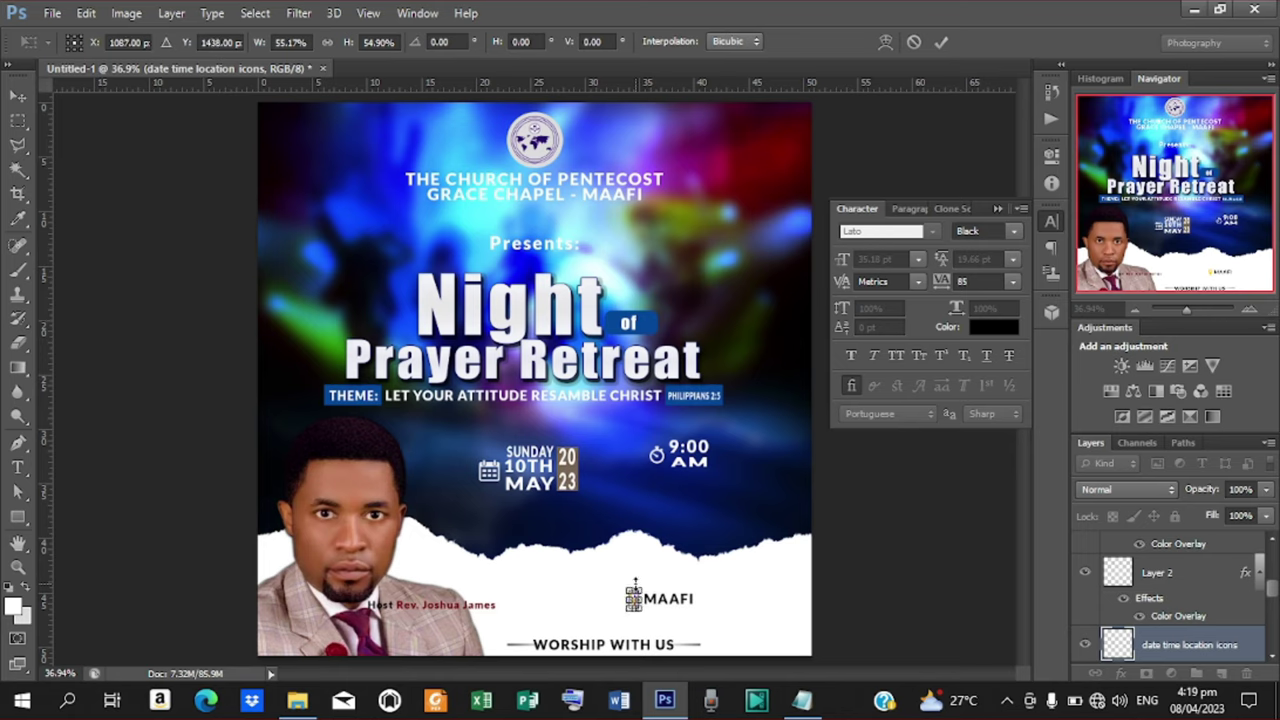
# Commit the resize and give the location pin a pure black Color Overlay
pyautogui.click(944, 40)
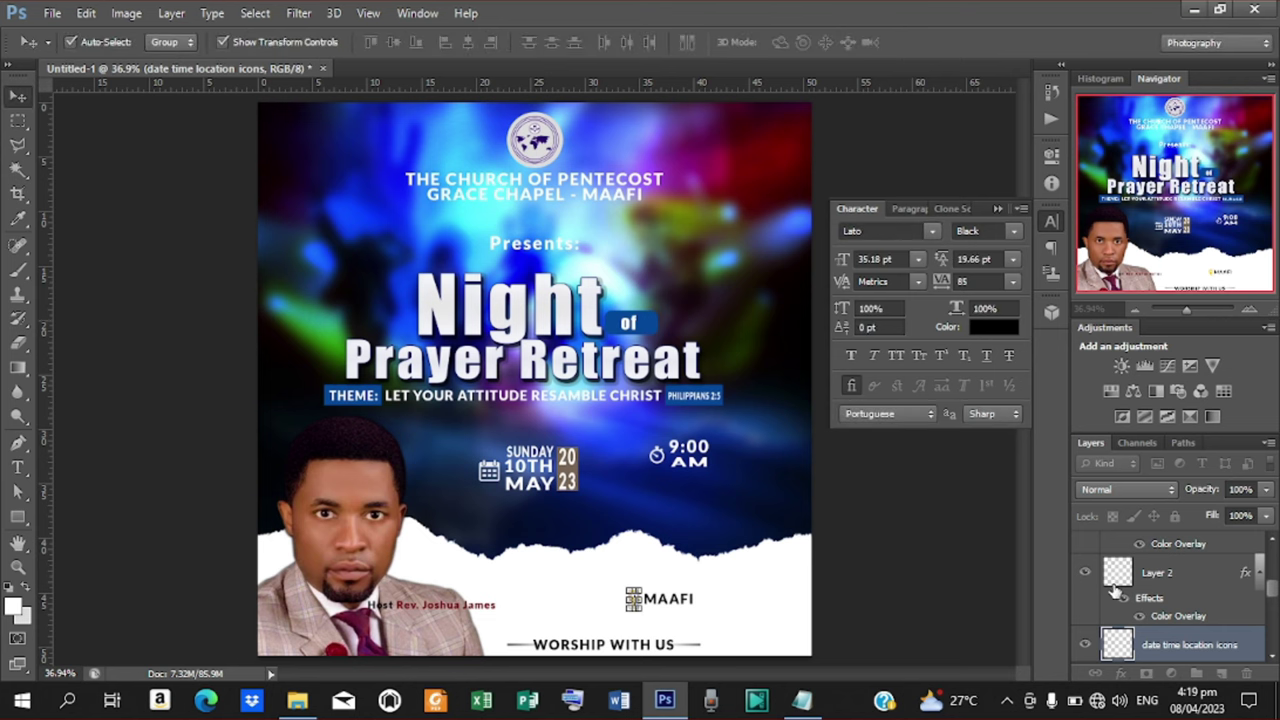
pyautogui.rightClick(1182, 645)
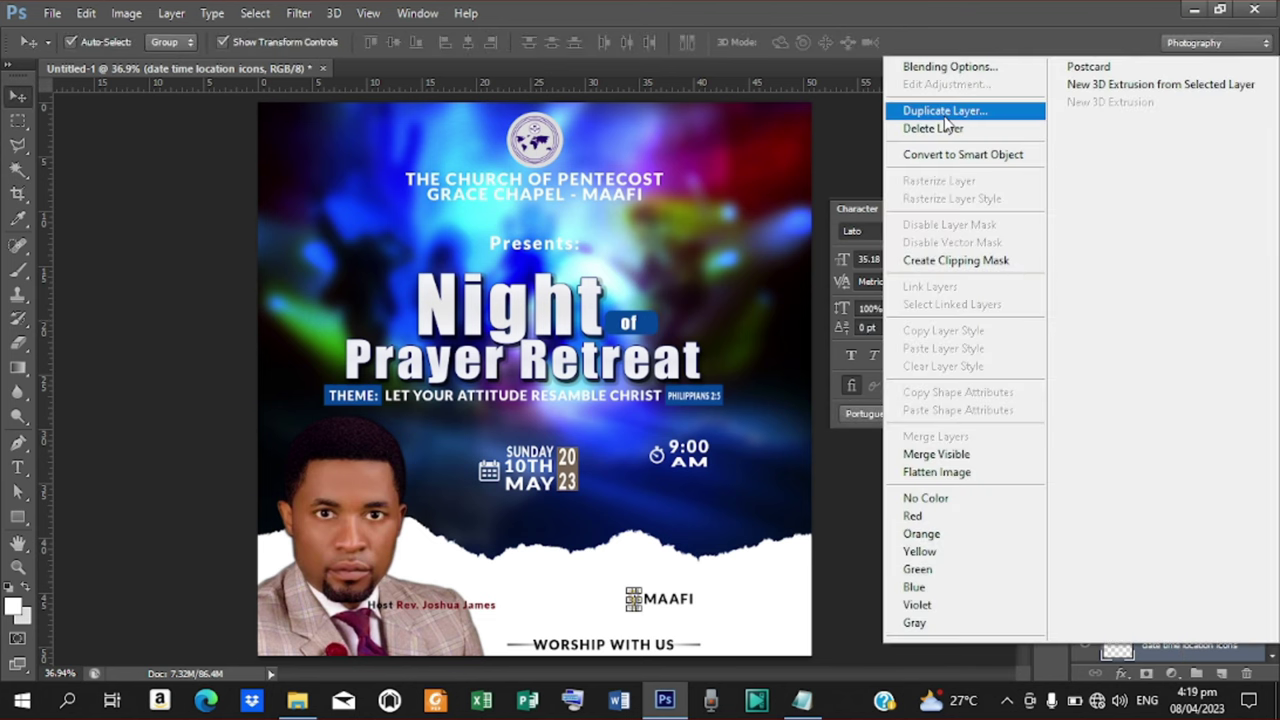
pyautogui.click(940, 70)
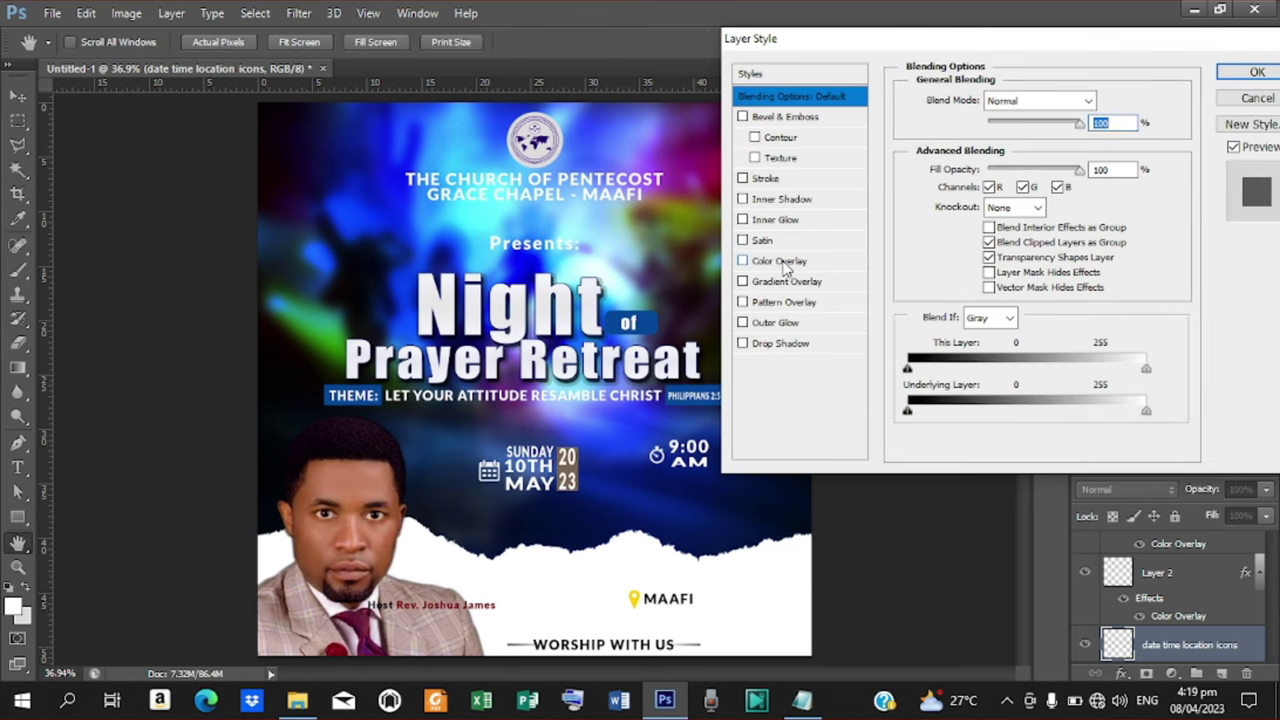
pyautogui.click(784, 264)
pyautogui.click(1105, 100)
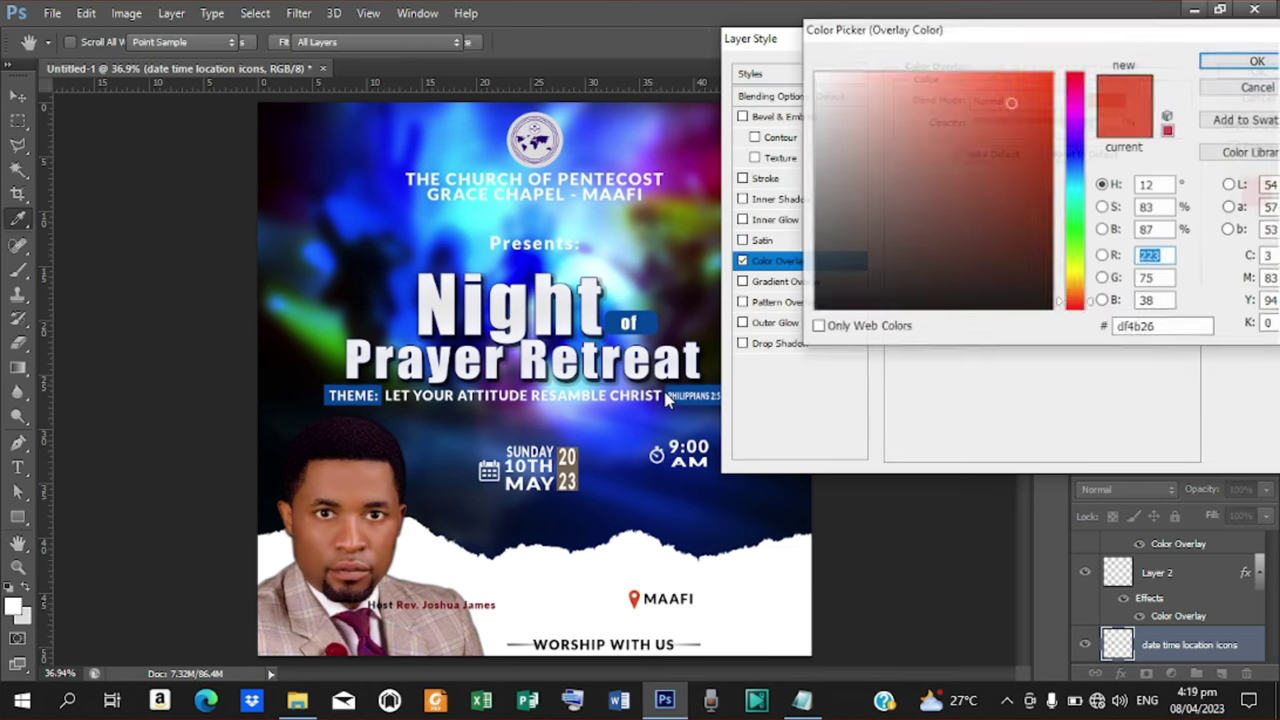
pyautogui.click(567, 297)
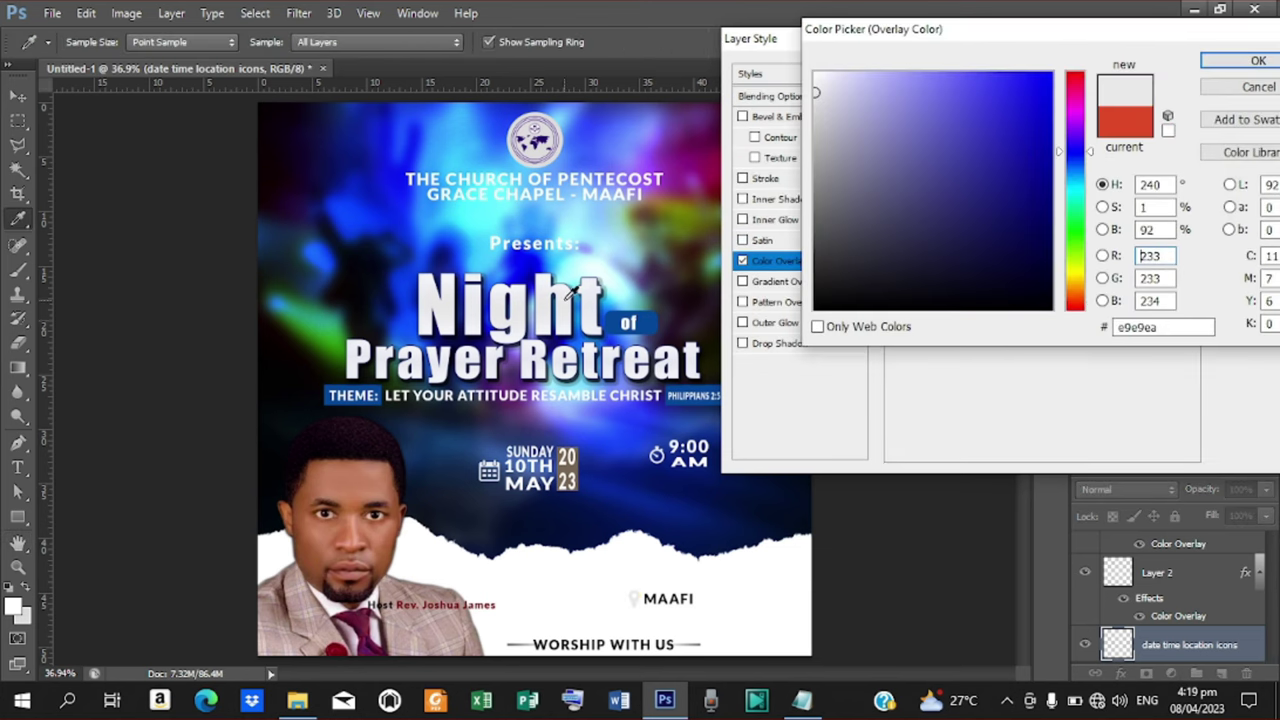
pyautogui.click(652, 316)
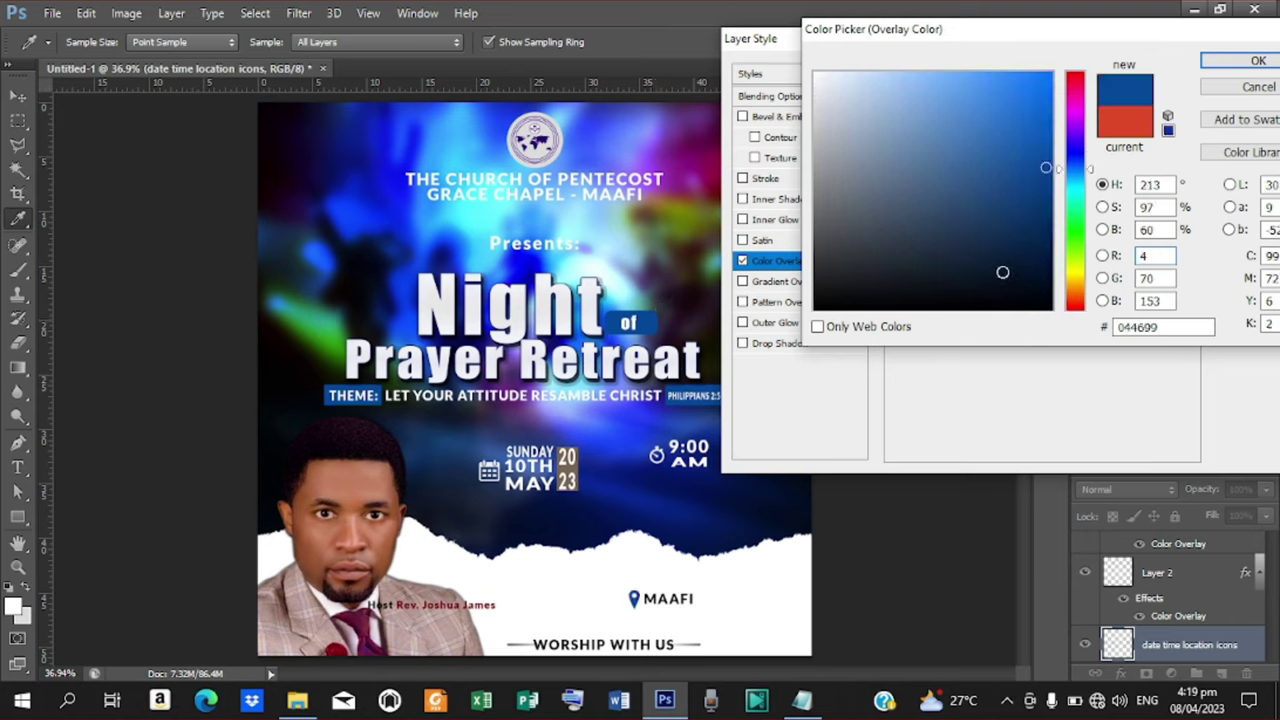
pyautogui.moveTo(1046, 167)
pyautogui.mouseDown()
pyautogui.moveTo(1052, 308)
pyautogui.moveTo(1068, 326)
pyautogui.mouseUp()
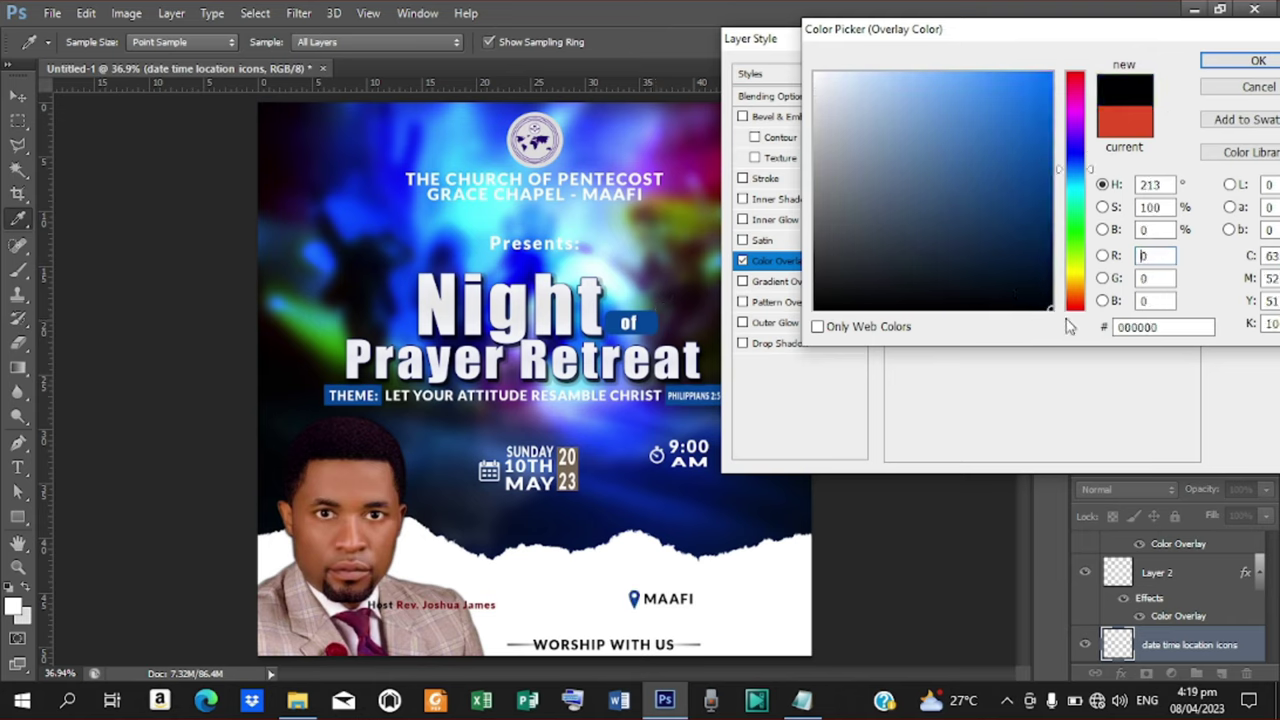
pyautogui.click(1250, 60)
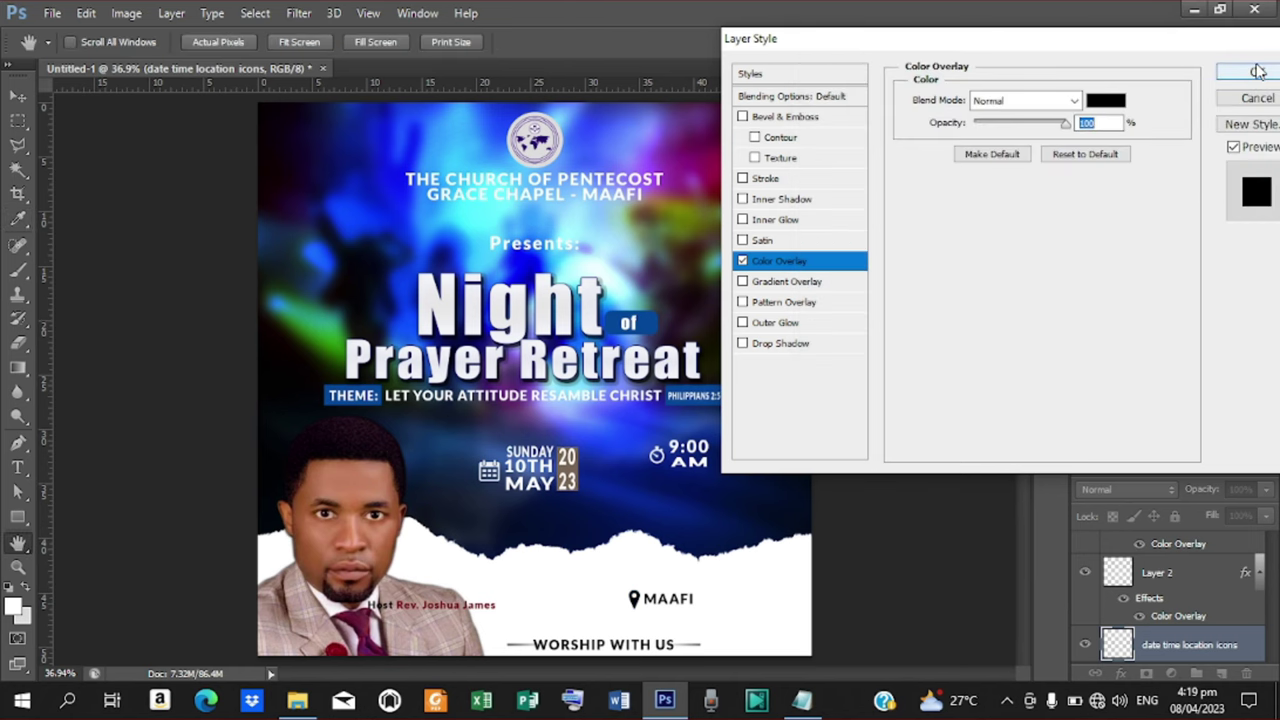
pyautogui.click(1257, 72)
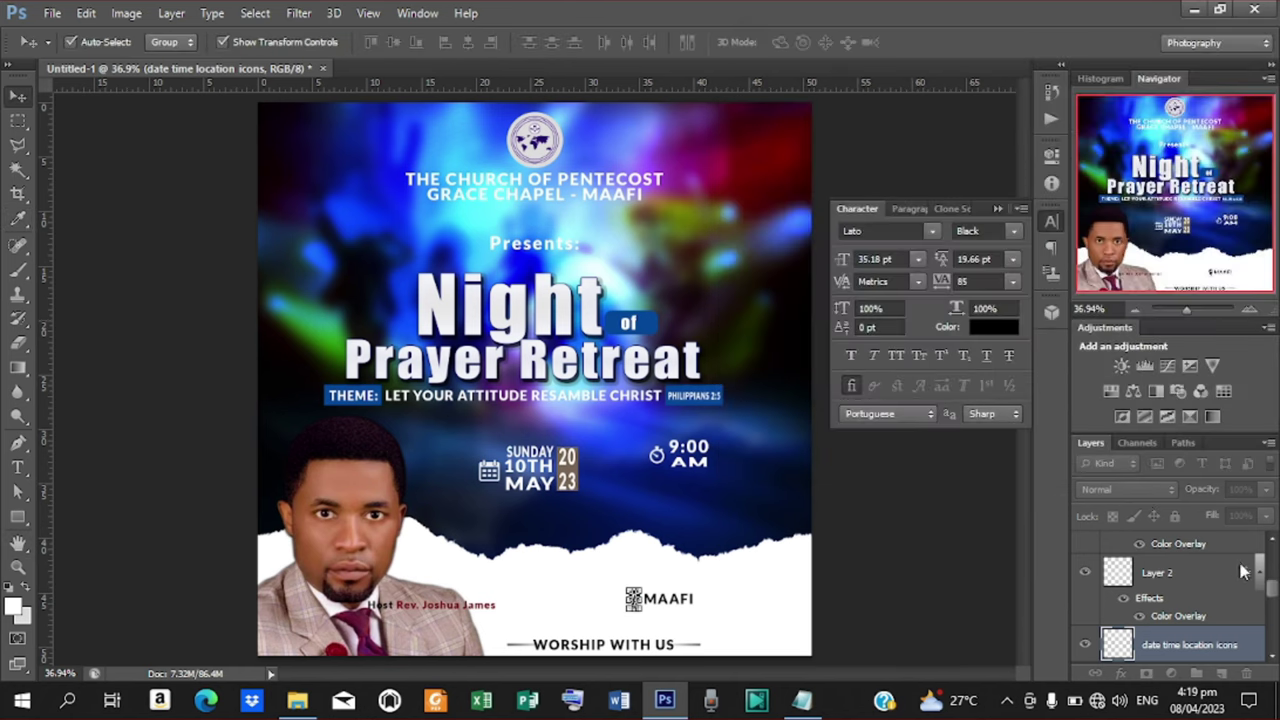
# Reorder the layers, moving layer 5 between MAAFI and Layer 1
pyautogui.moveTo(1271, 592); pyautogui.dragTo(1268, 623)
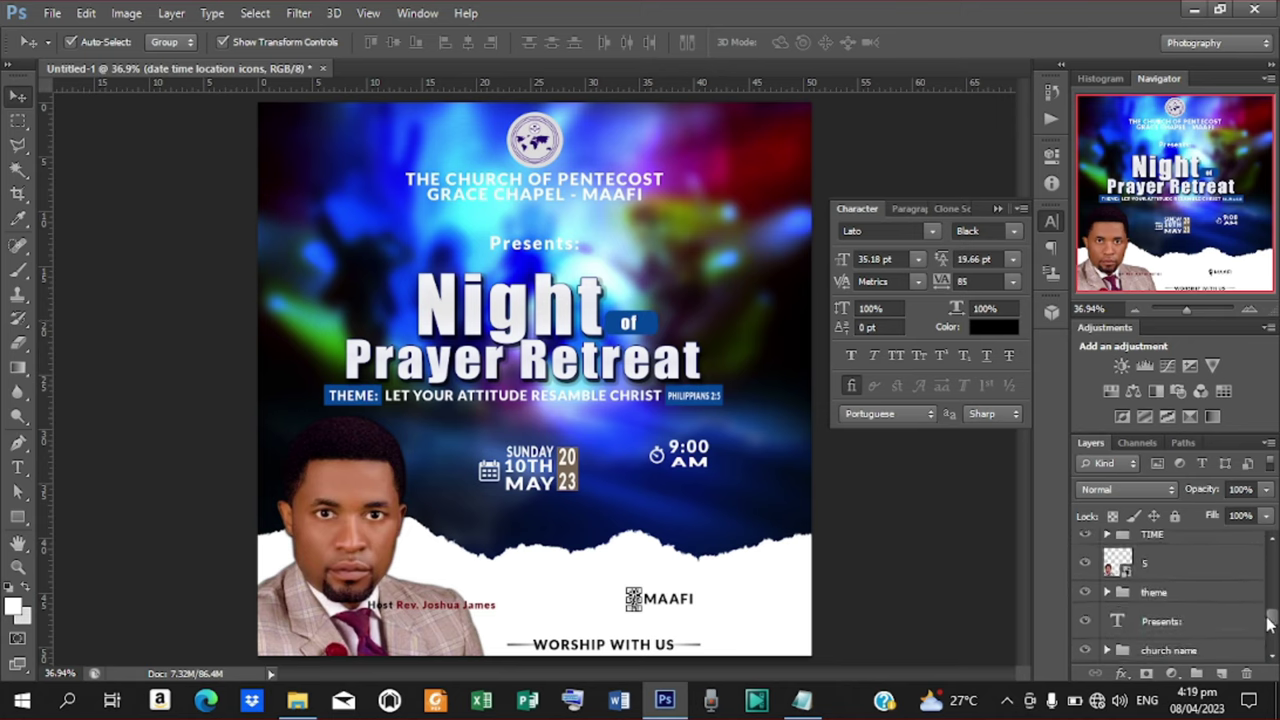
pyautogui.scroll(5, 1169, 570)
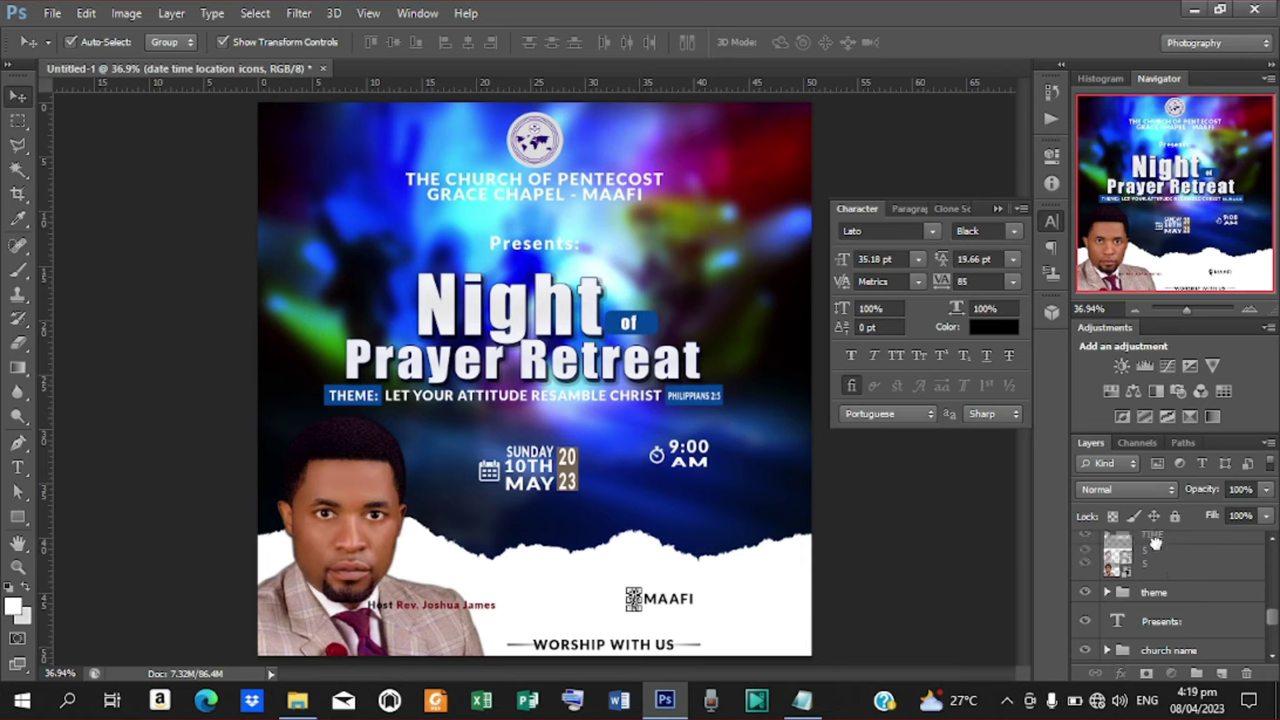
pyautogui.moveTo(1170, 612); pyautogui.dragTo(1168, 580)
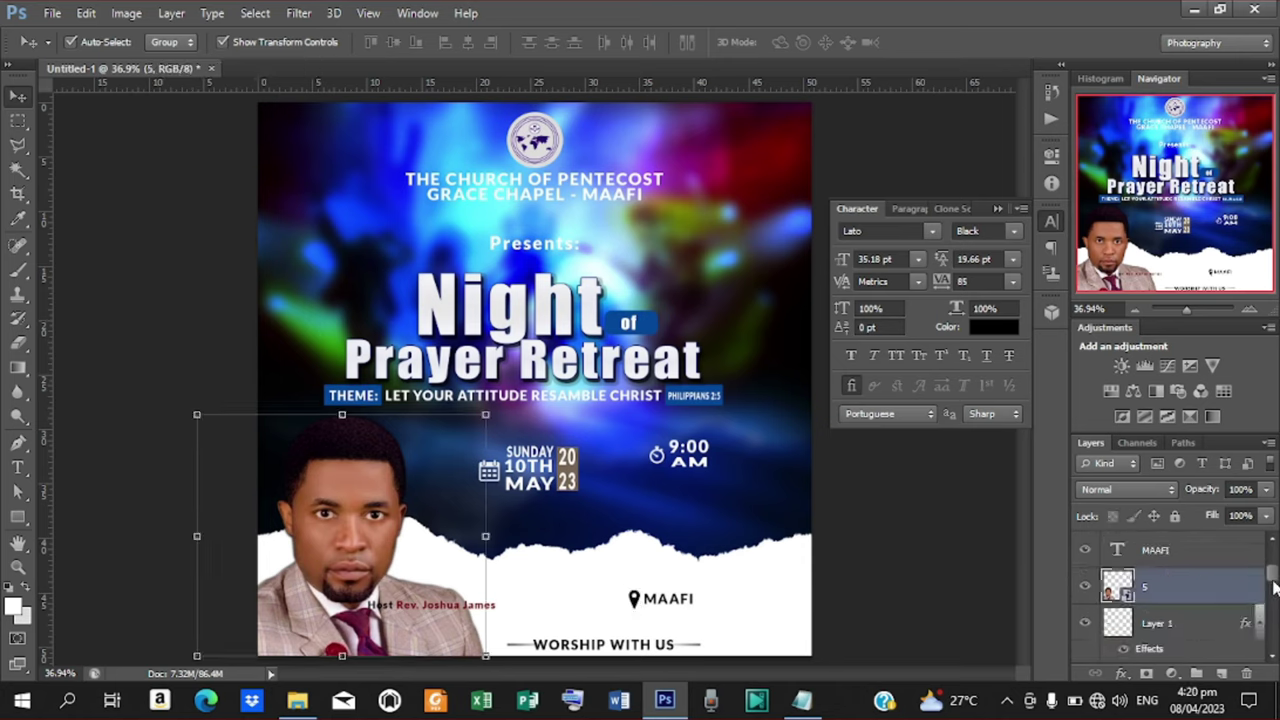
pyautogui.moveTo(1274, 580); pyautogui.dragTo(1272, 557)
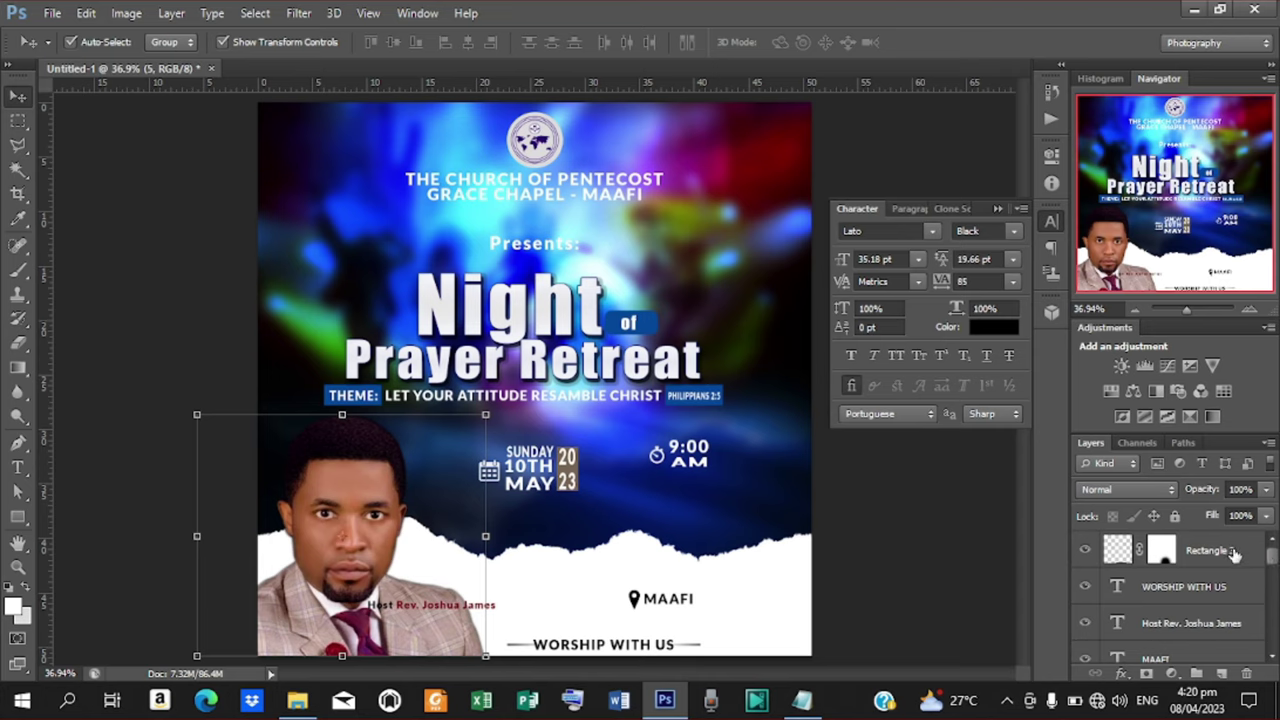
pyautogui.click(1261, 557)
pyautogui.scroll(-8, 1228, 578)
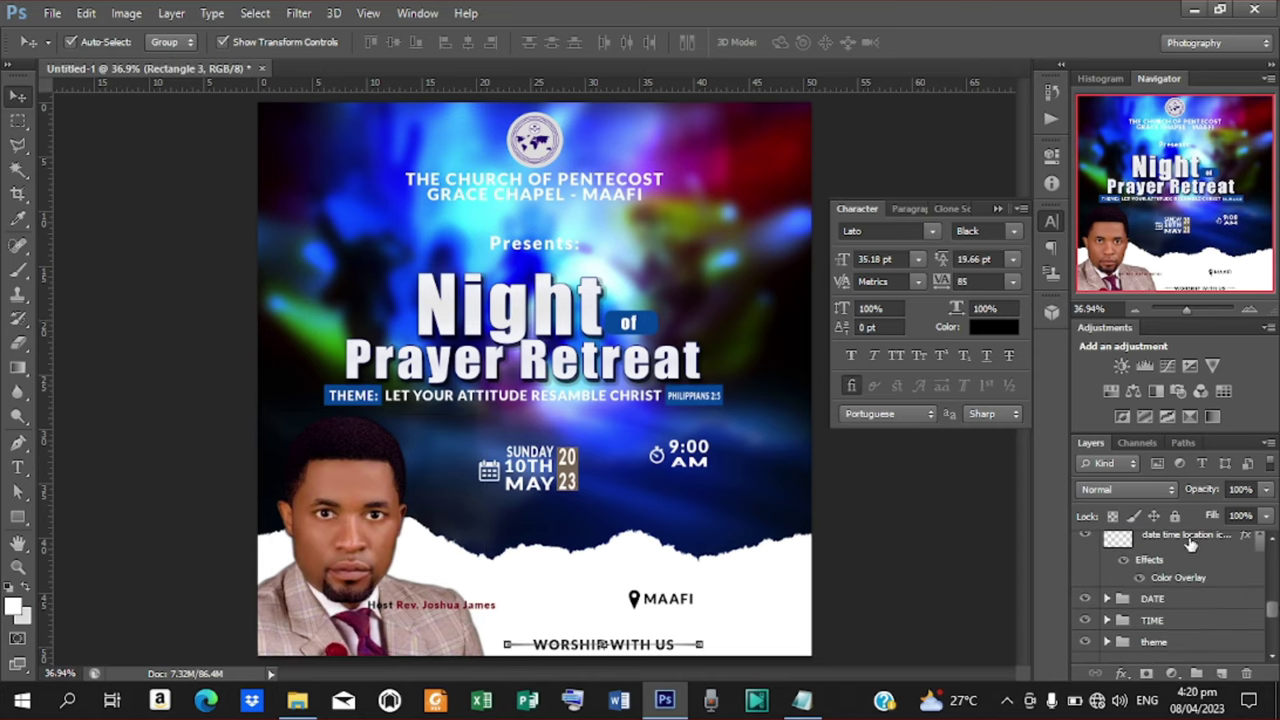
# Group the date time location icons layer as 'materials' and add a new empty layer
pyautogui.click(1190, 540)
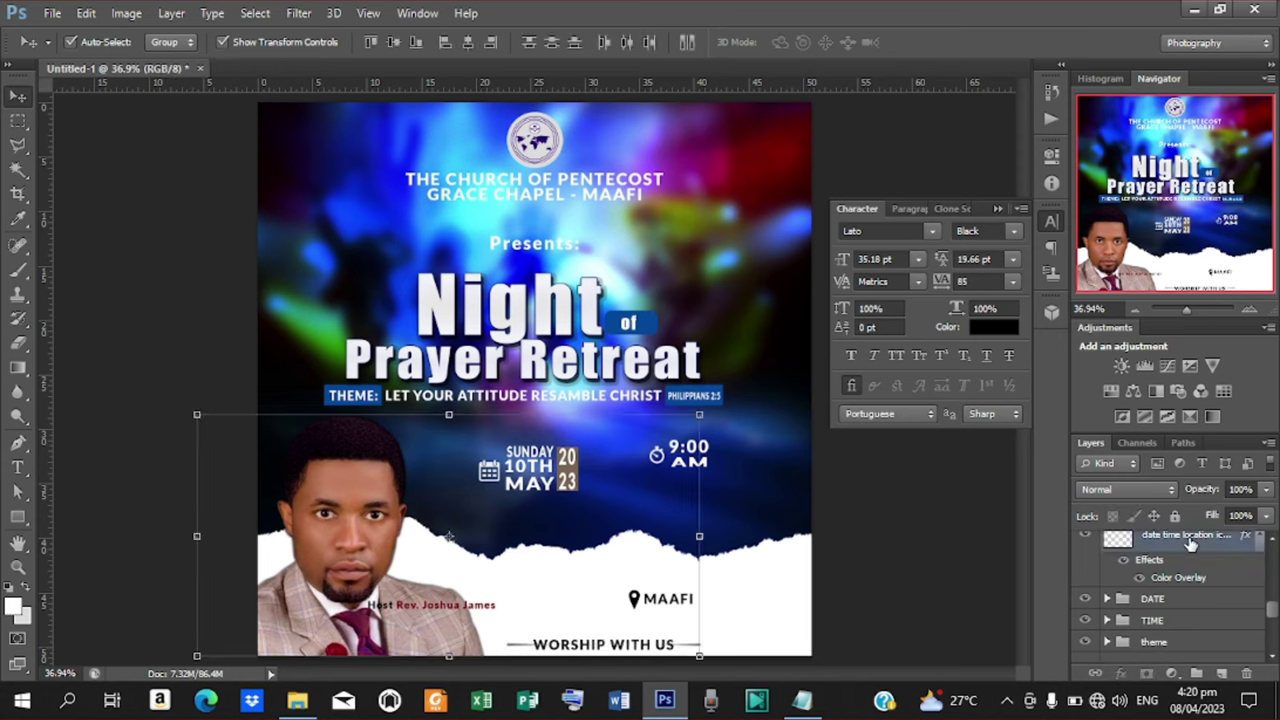
pyautogui.hotkey('ctrl', 'g')
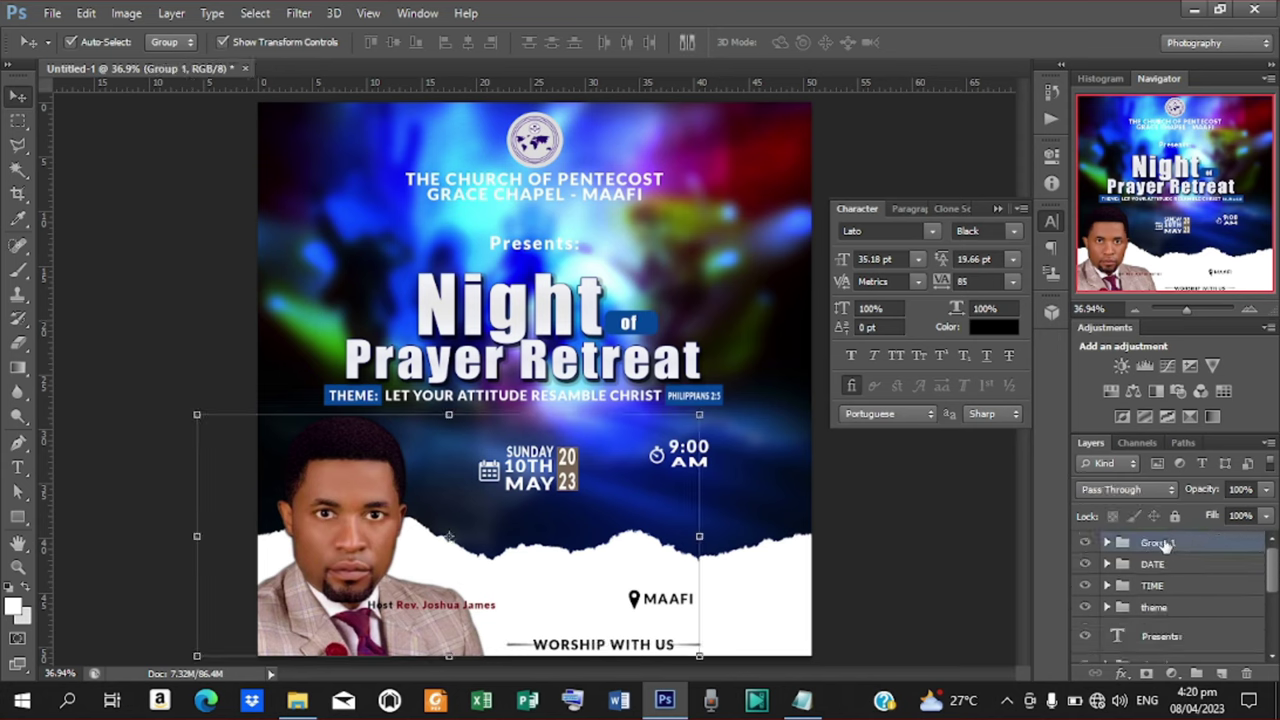
pyautogui.doubleClick(1162, 542)
pyautogui.write('materials')
pyautogui.click(987, 526)
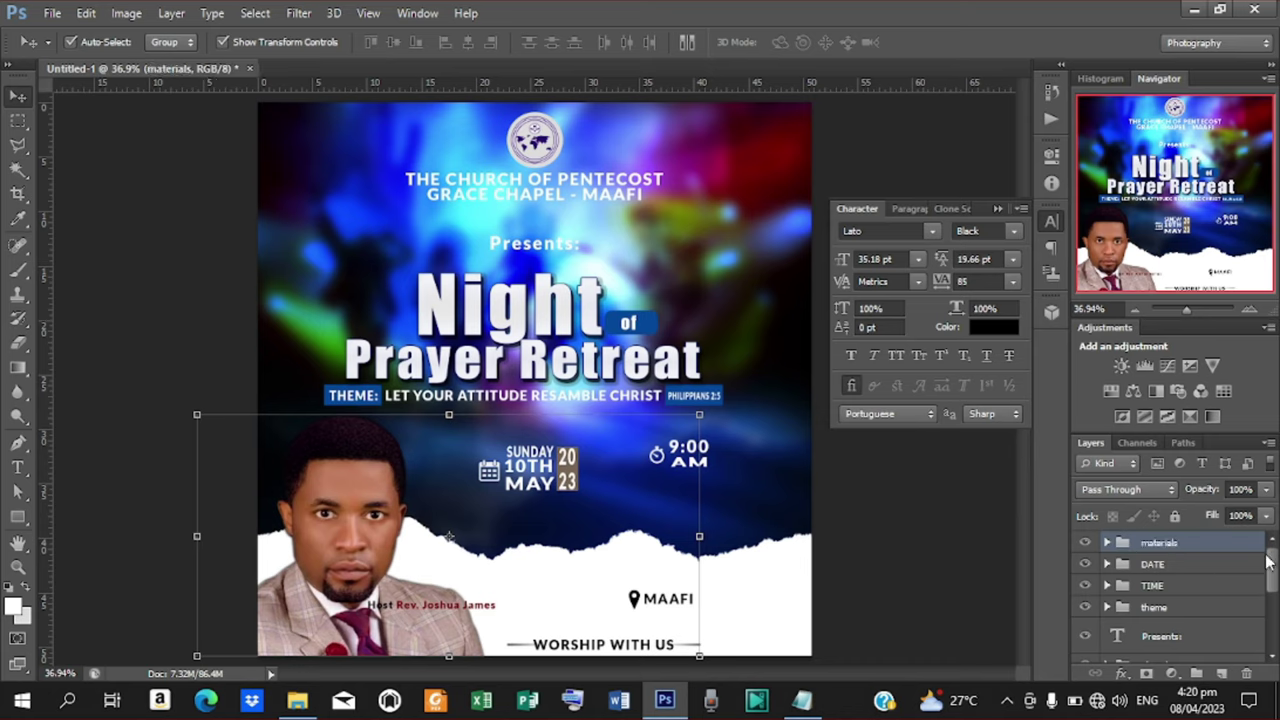
pyautogui.click(1221, 674)
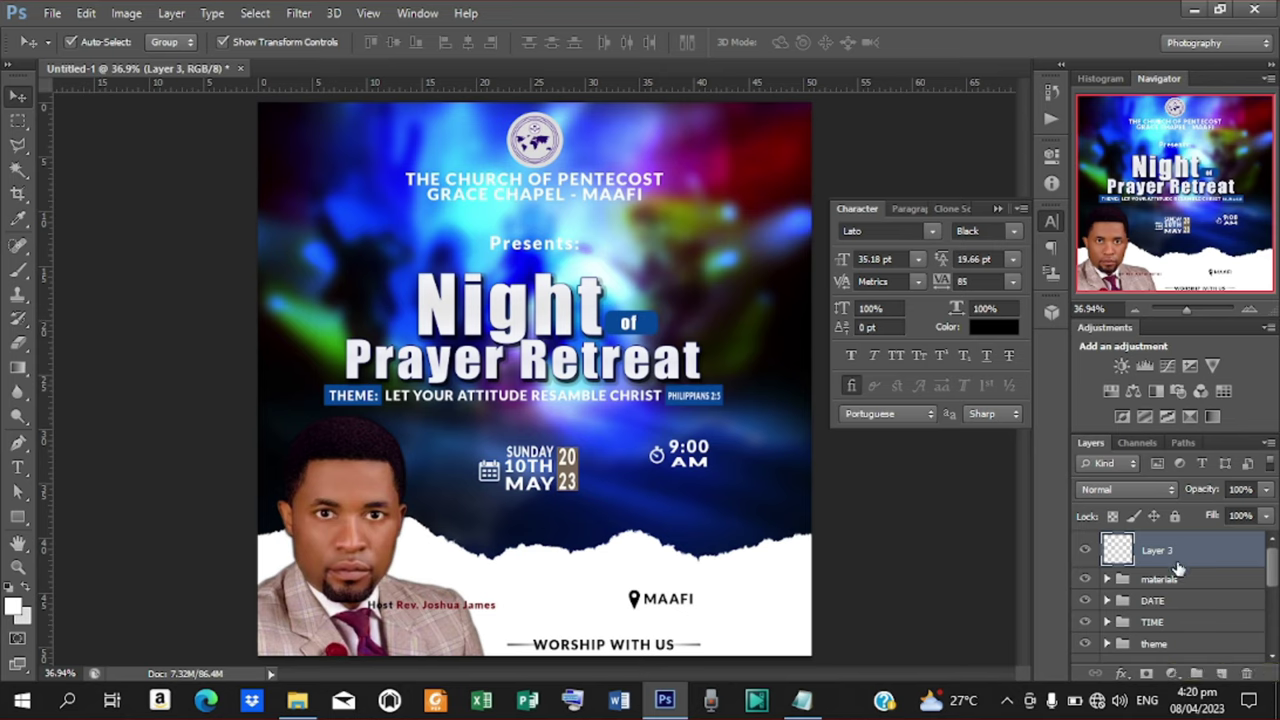
# Try a Solid Color fill layer, cancel it, and move Layer 3 down between DATE and TIME
pyautogui.click(1167, 676)
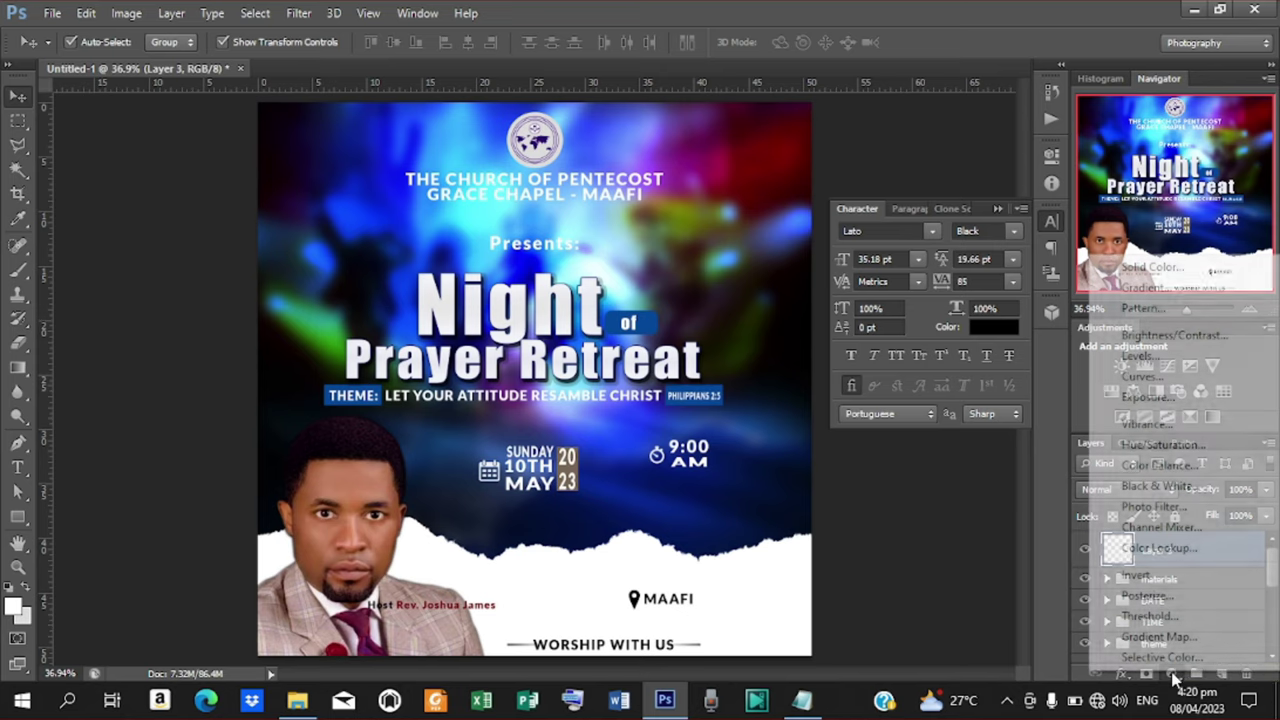
pyautogui.click(1149, 273)
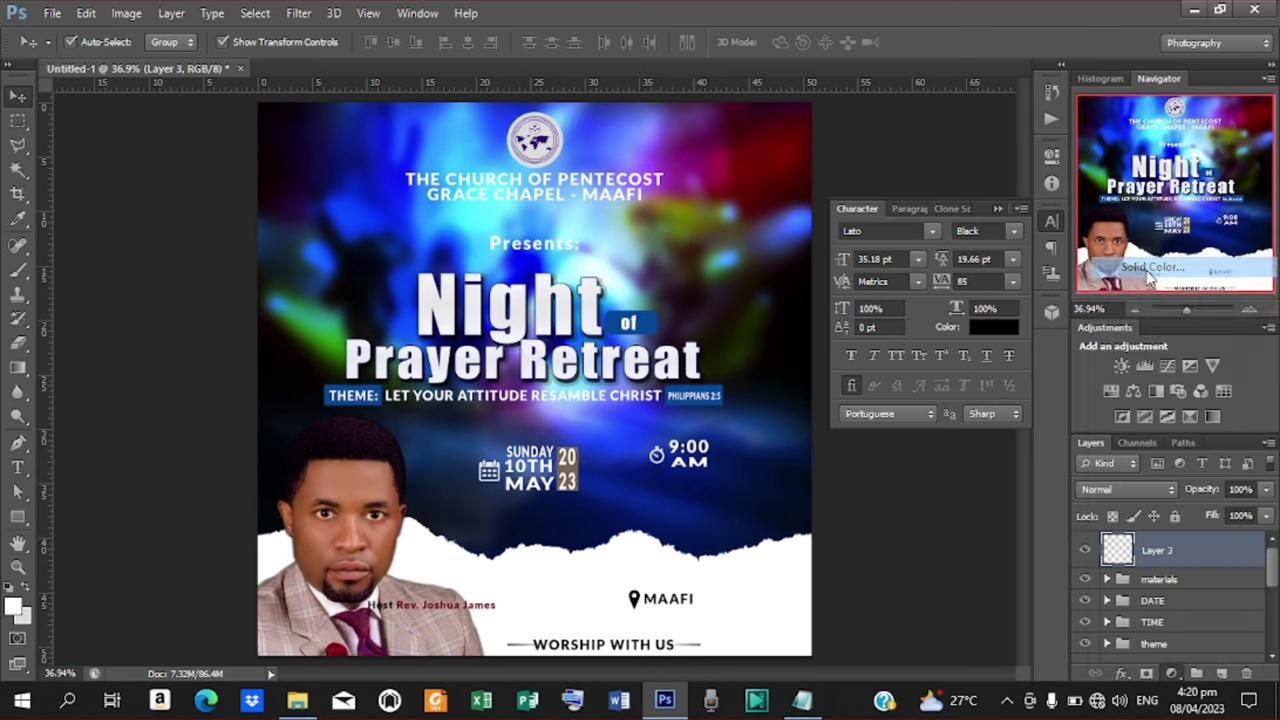
pyautogui.moveTo(1140, 327); pyautogui.dragTo(1087, 338)
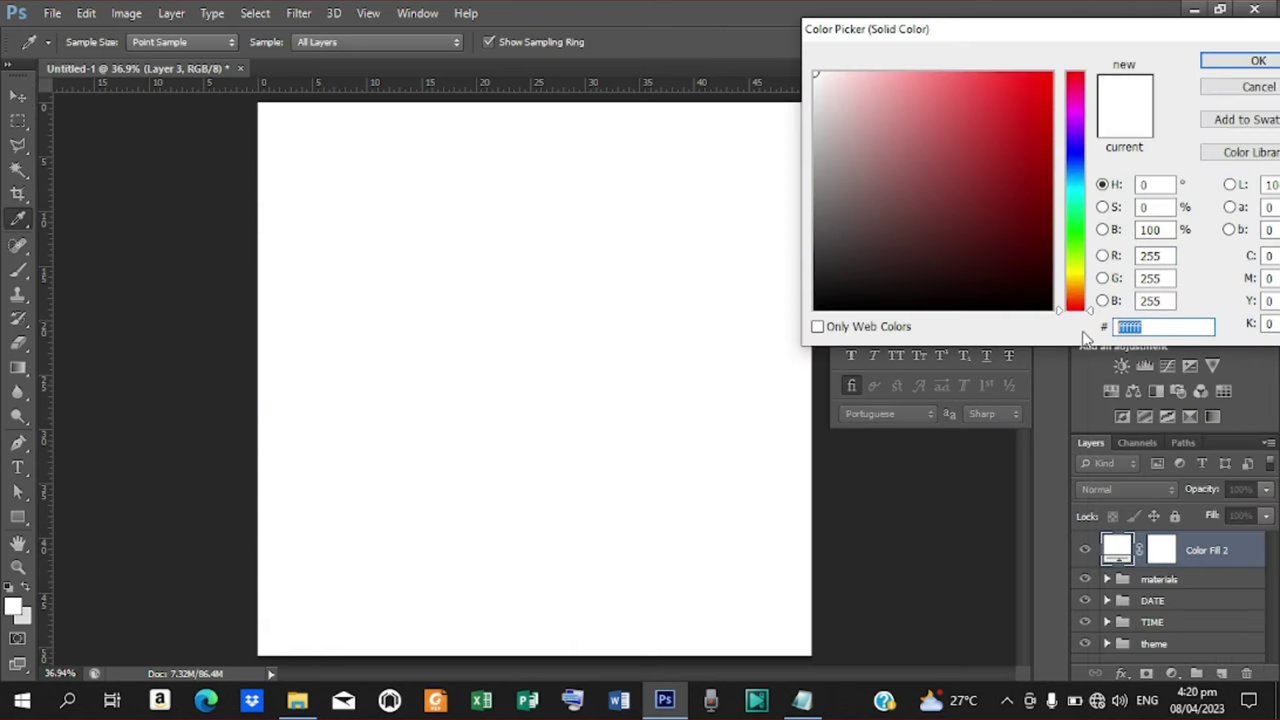
pyautogui.click(1235, 88)
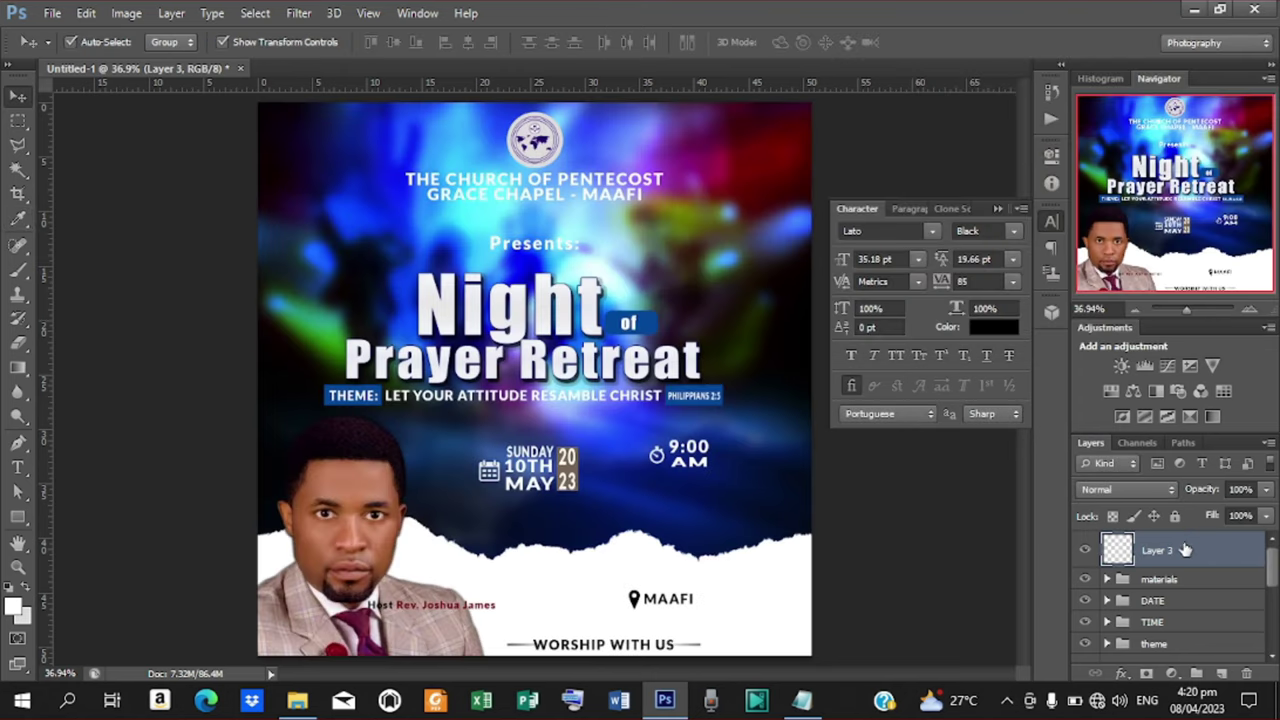
pyautogui.moveTo(1180, 552)
pyautogui.mouseDown()
pyautogui.moveTo(1197, 672)
pyautogui.moveTo(1186, 551)
pyautogui.moveTo(1188, 563)
pyautogui.mouseUp()
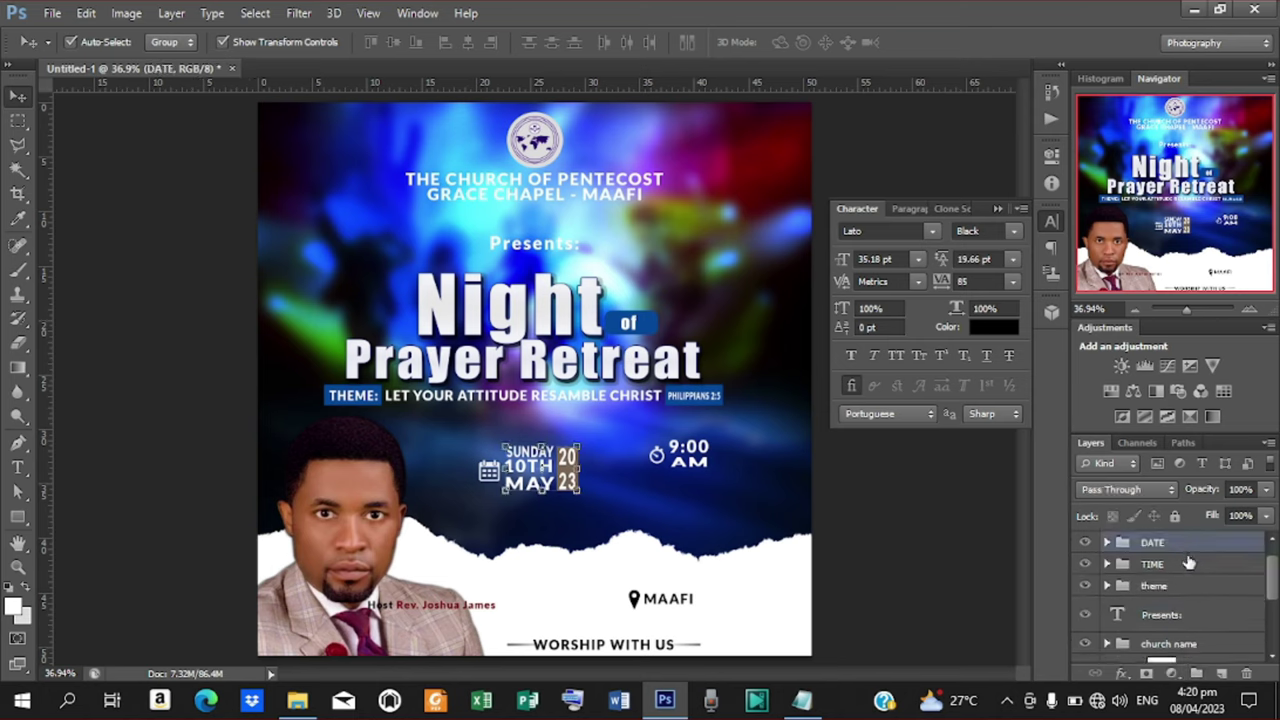
pyautogui.click(1190, 552)
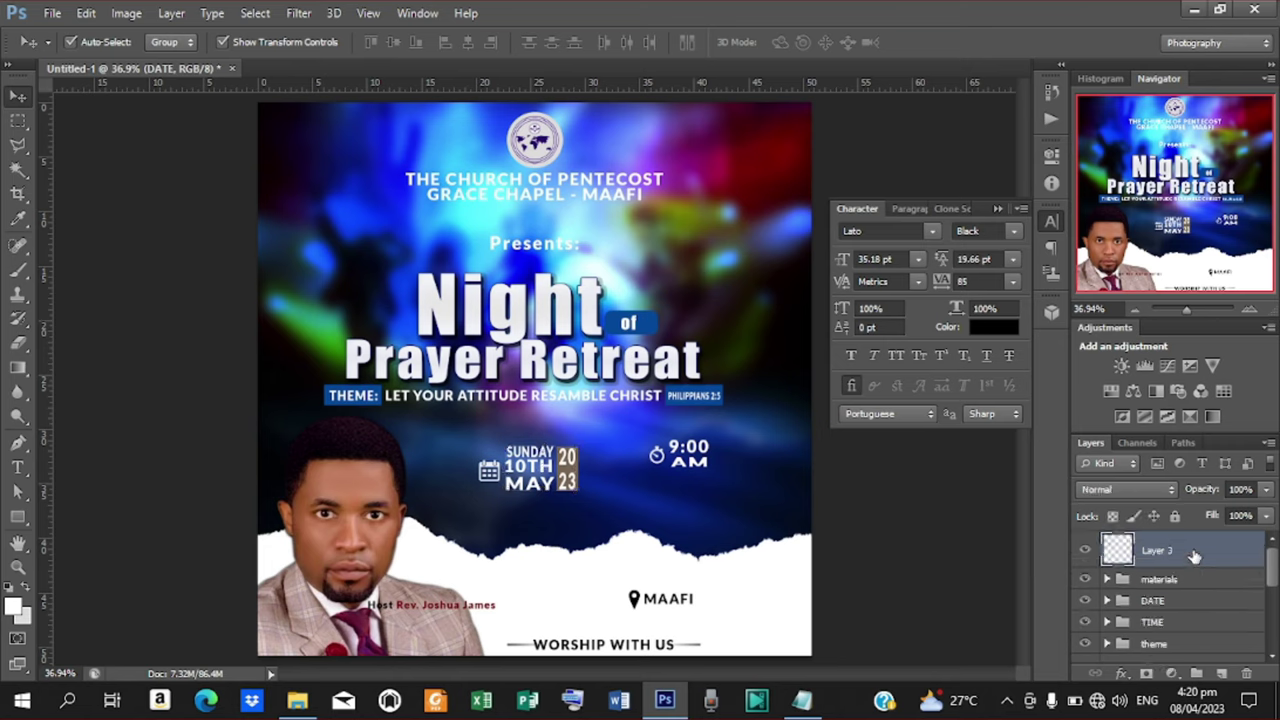
pyautogui.moveTo(1186, 554); pyautogui.dragTo(1192, 617)
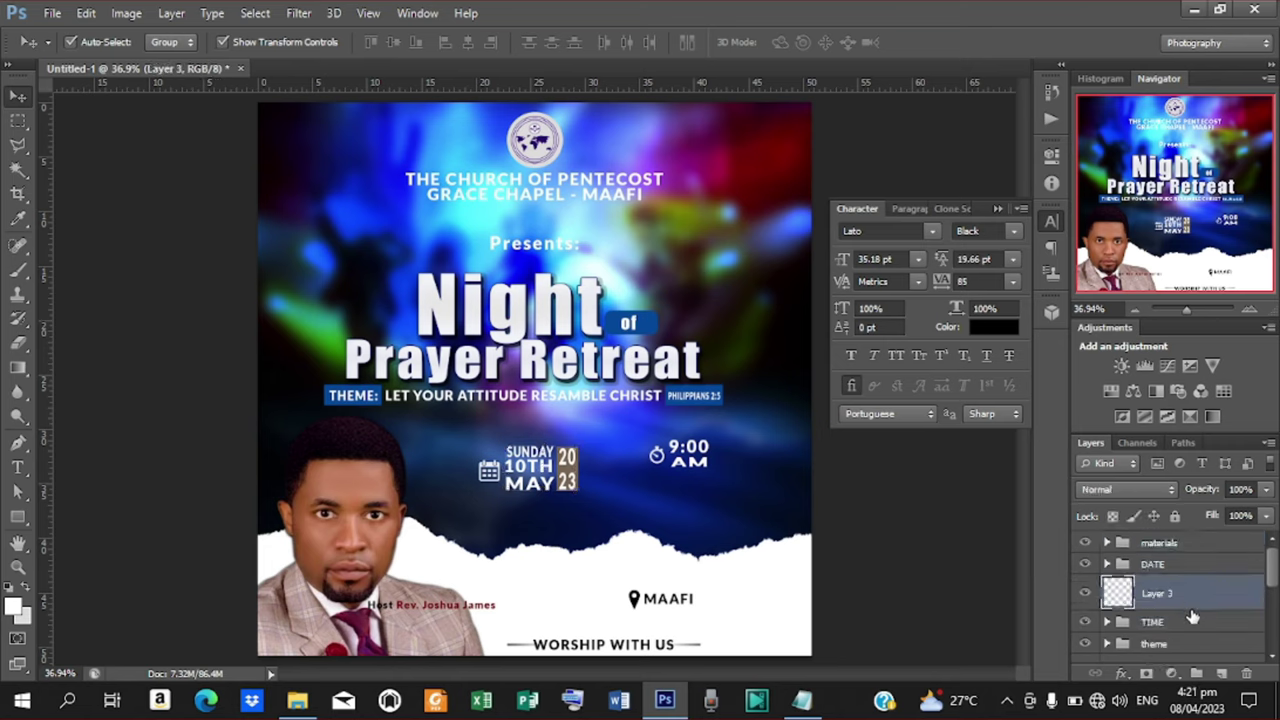
pyautogui.click(1171, 673)
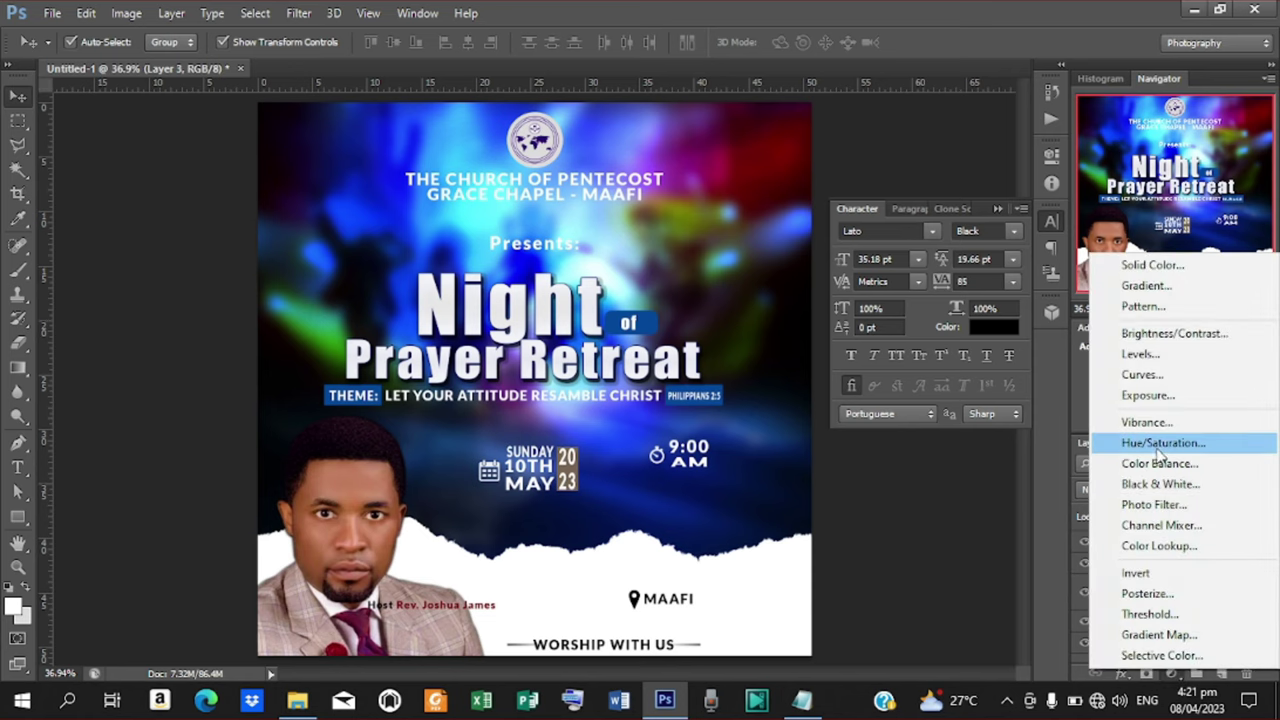
pyautogui.click(1150, 265)
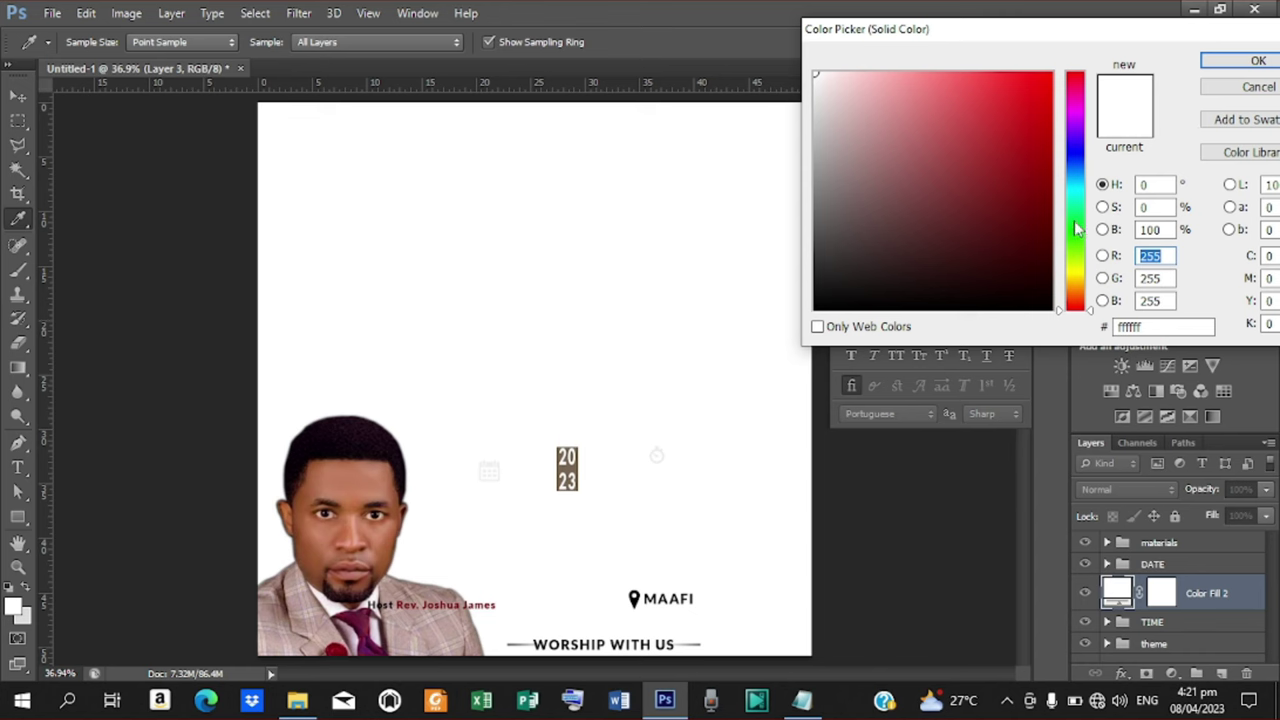
pyautogui.click(1256, 87)
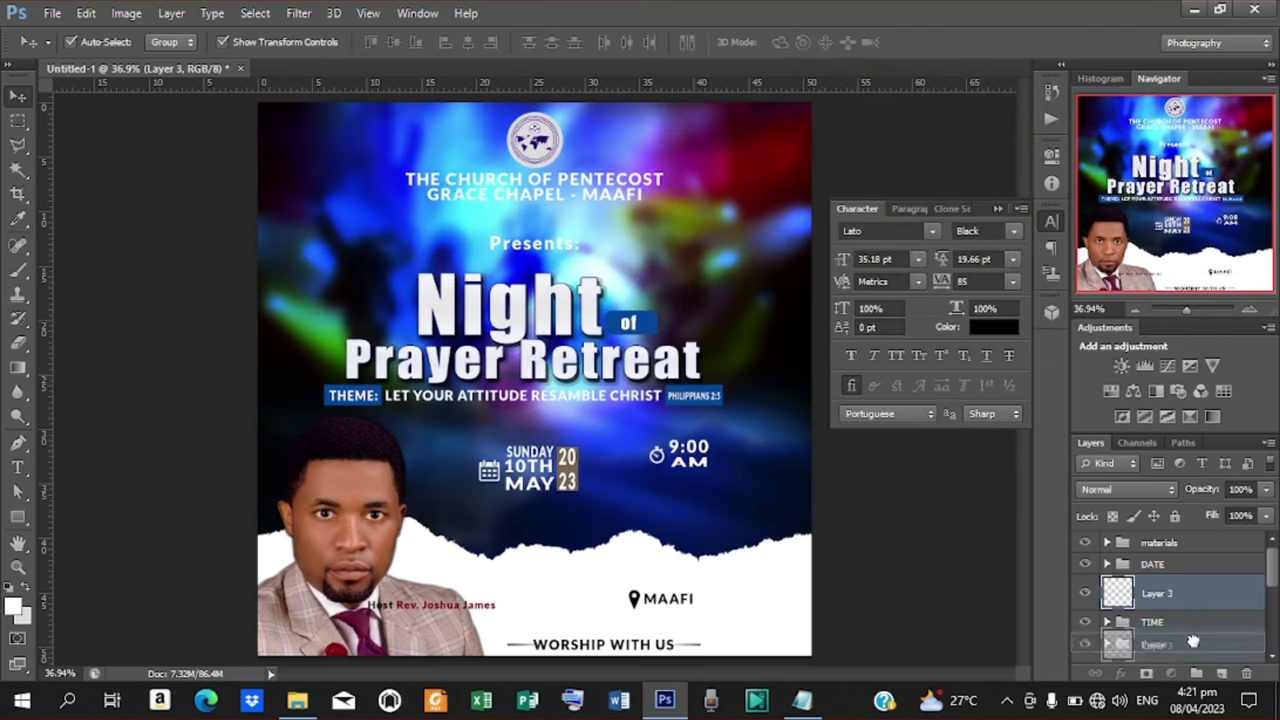
pyautogui.scroll(-2, 1195, 575)
pyautogui.moveTo(1189, 540); pyautogui.dragTo(1197, 582)
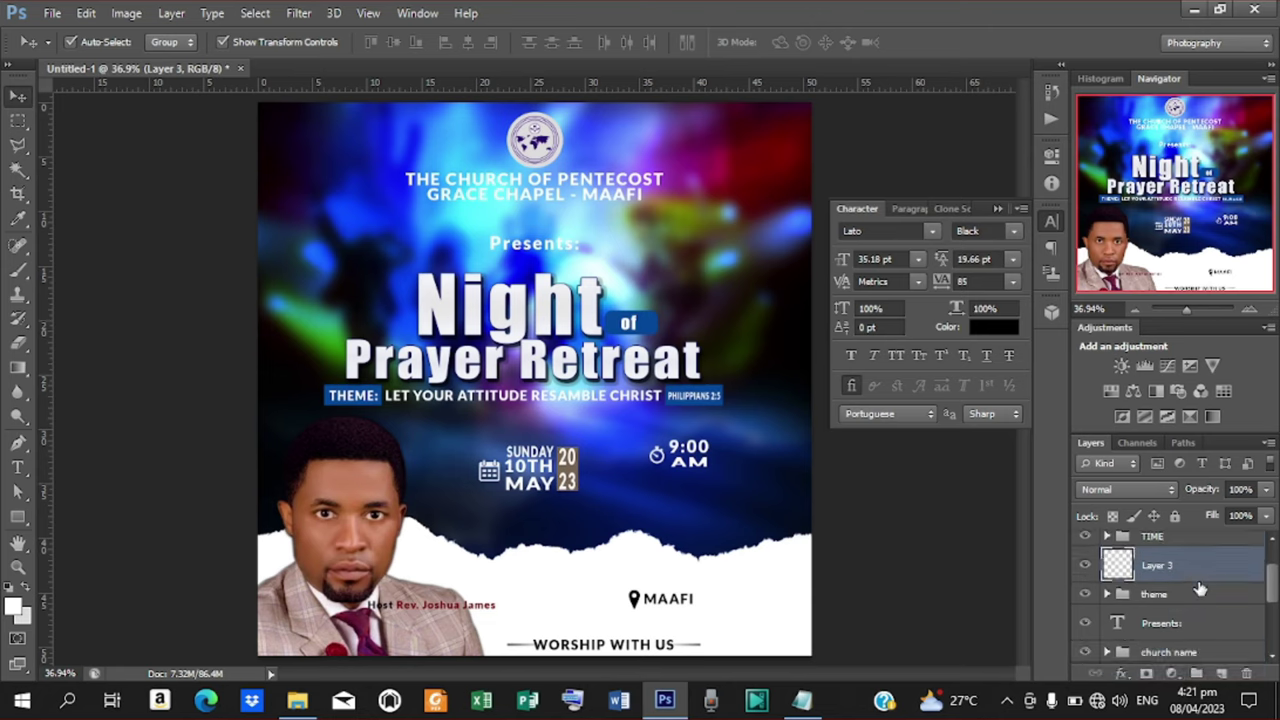
# Add a Solid Color fill layer and copy the colour code 044699 from the notes
pyautogui.click(1172, 673)
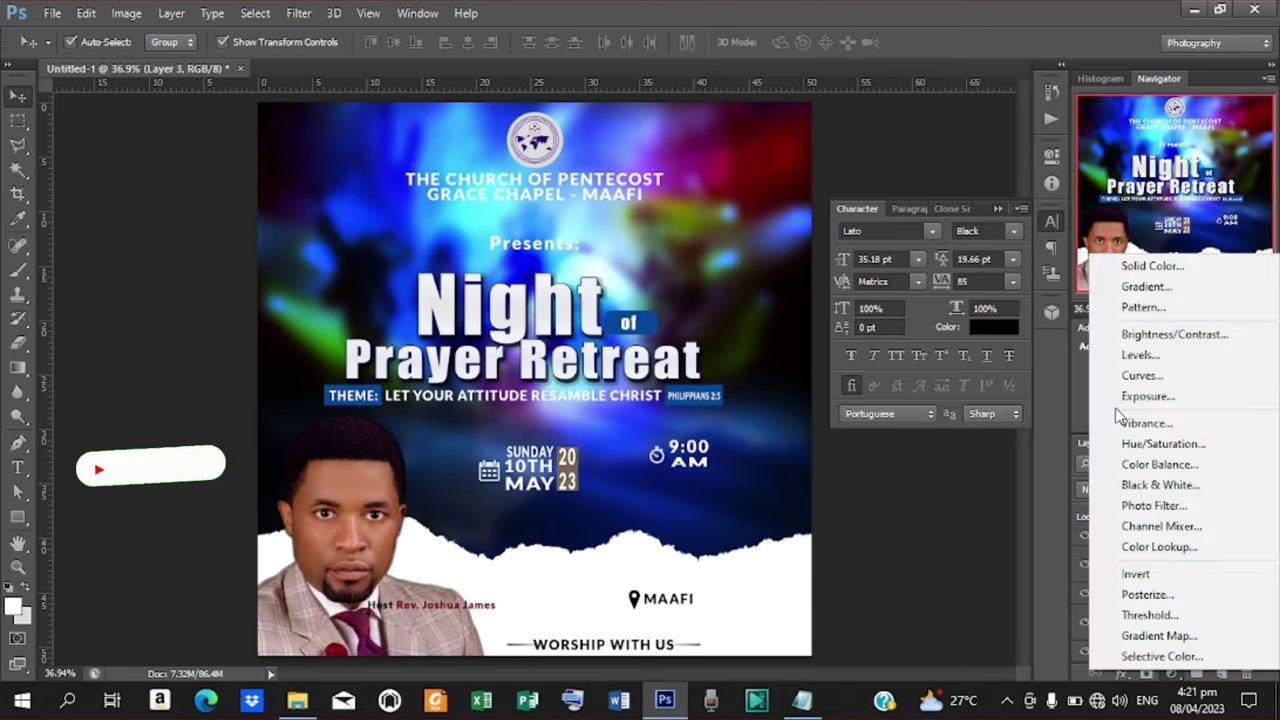
pyautogui.click(1150, 266)
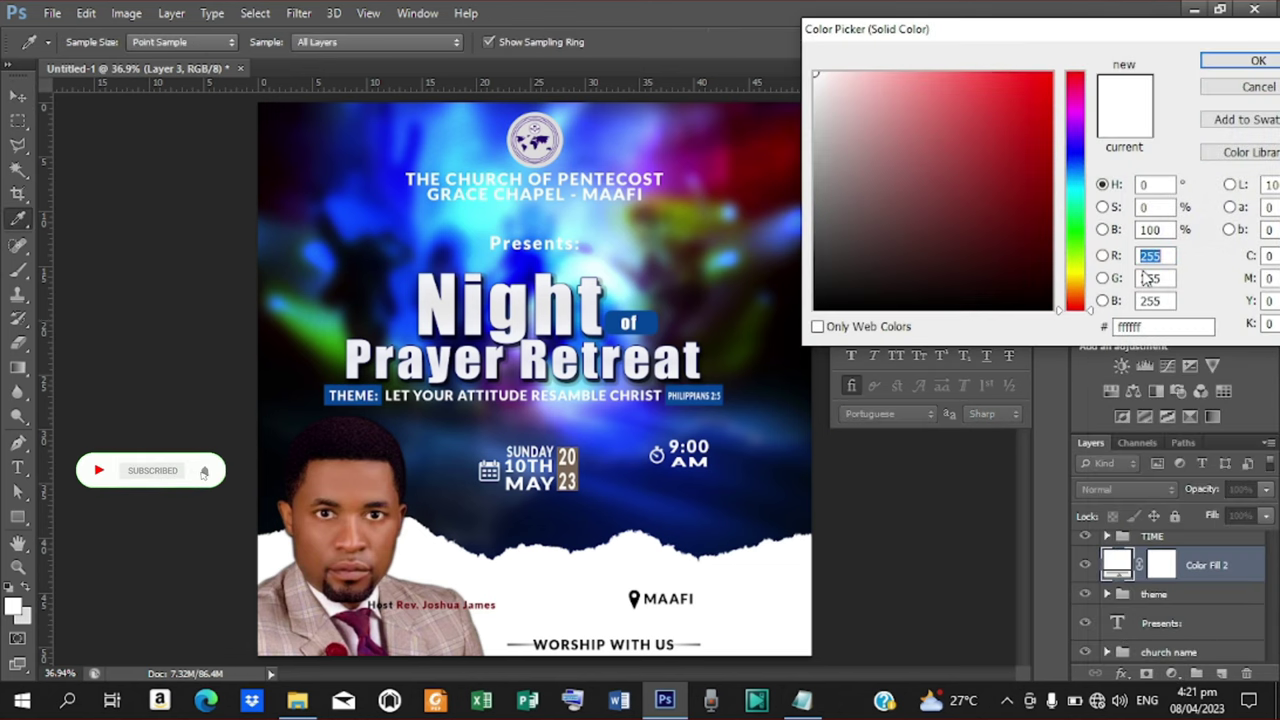
pyautogui.press('Tab')
pyautogui.press('Tab')
pyautogui.press('Tab')
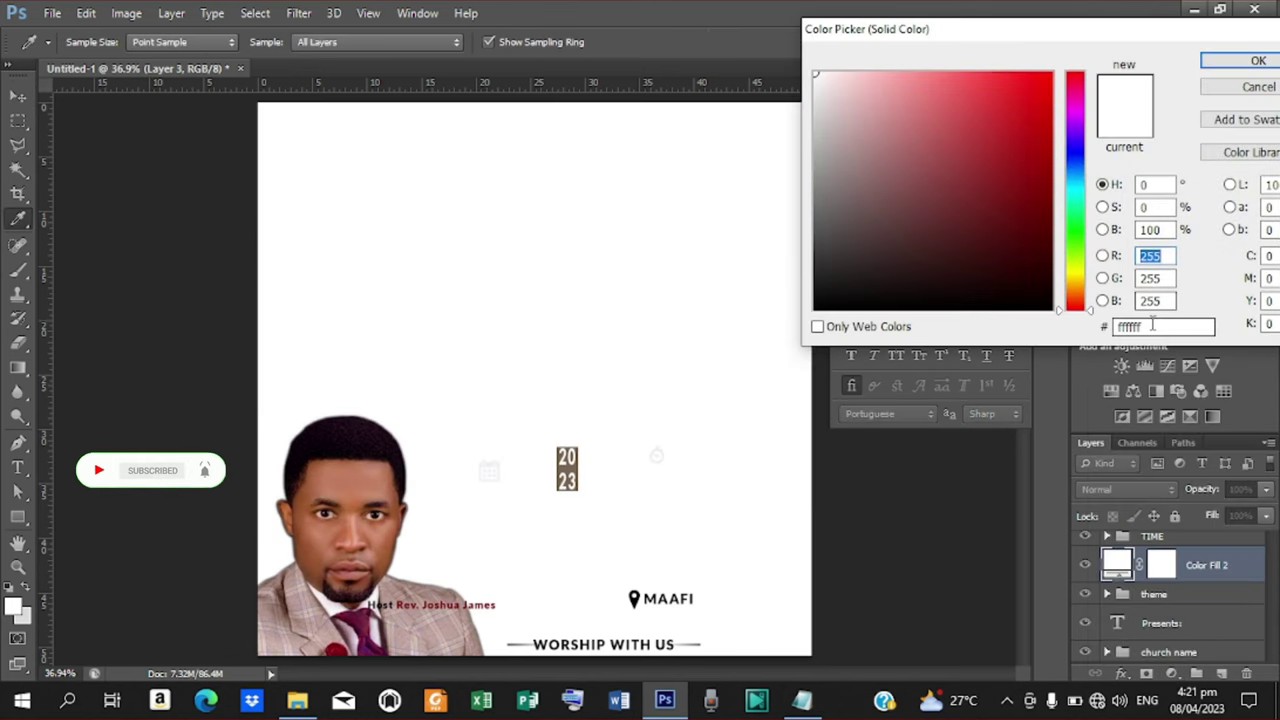
pyautogui.click(804, 702)
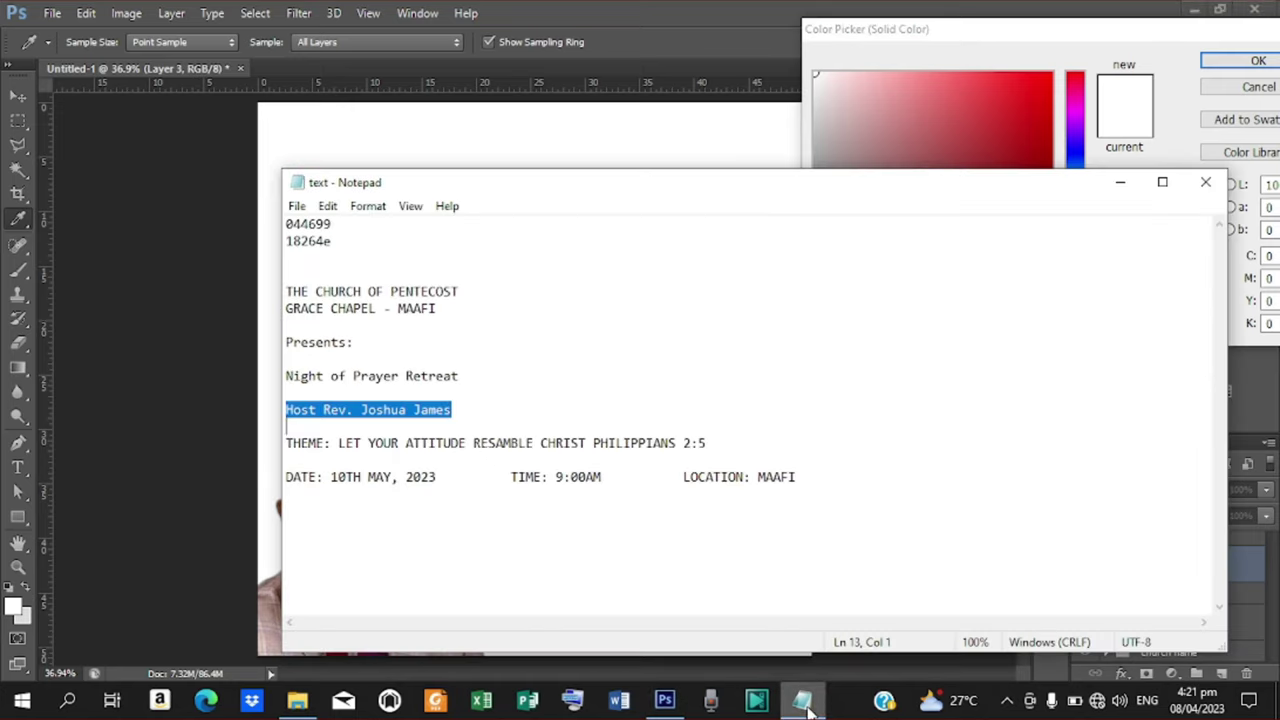
pyautogui.click(335, 244)
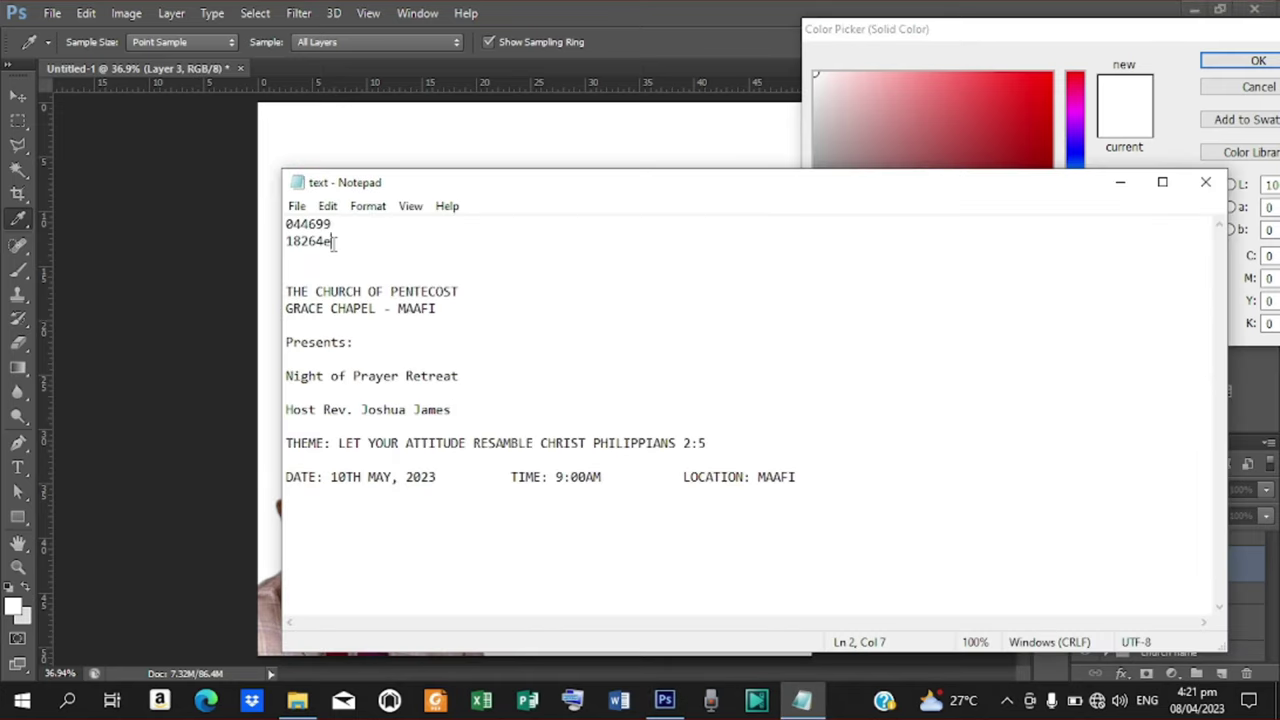
pyautogui.moveTo(332, 224); pyautogui.dragTo(258, 226)
pyautogui.hotkey('ctrl', 'c')
# Paste 044699 as the fill colour and apply it
pyautogui.click(1120, 182)
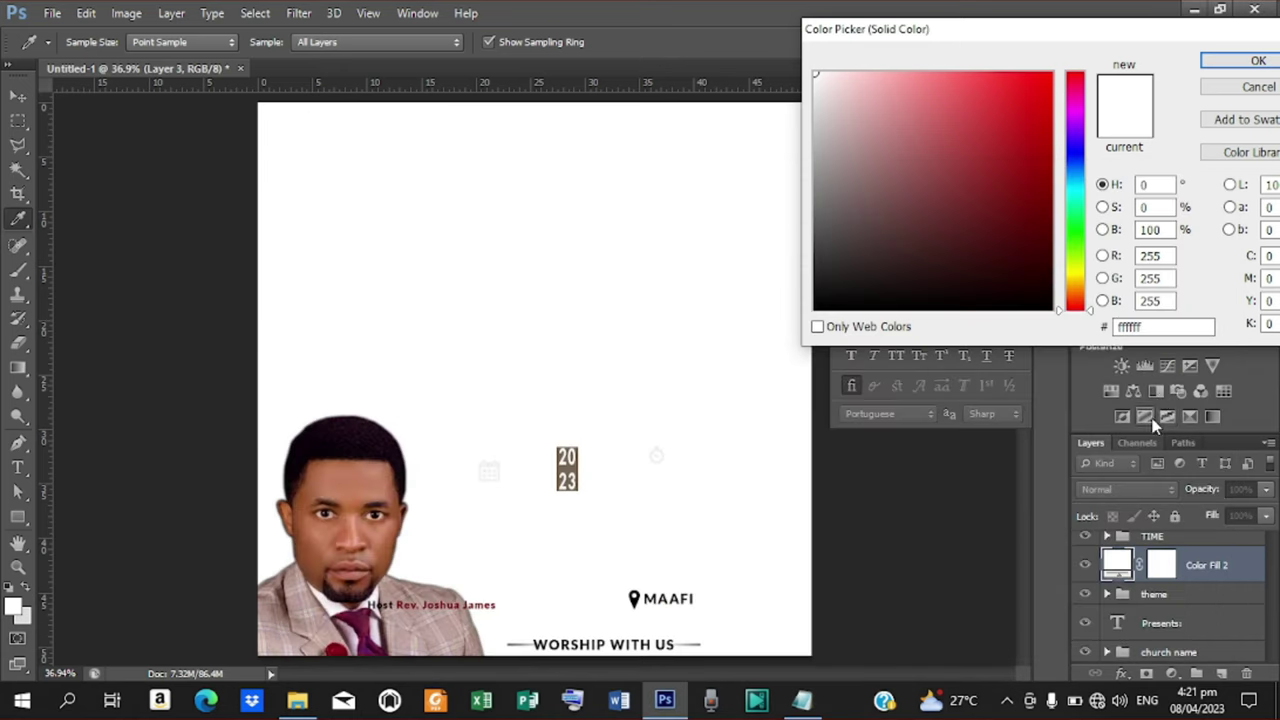
pyautogui.doubleClick(1143, 325)
pyautogui.hotkey('ctrl', 'v')
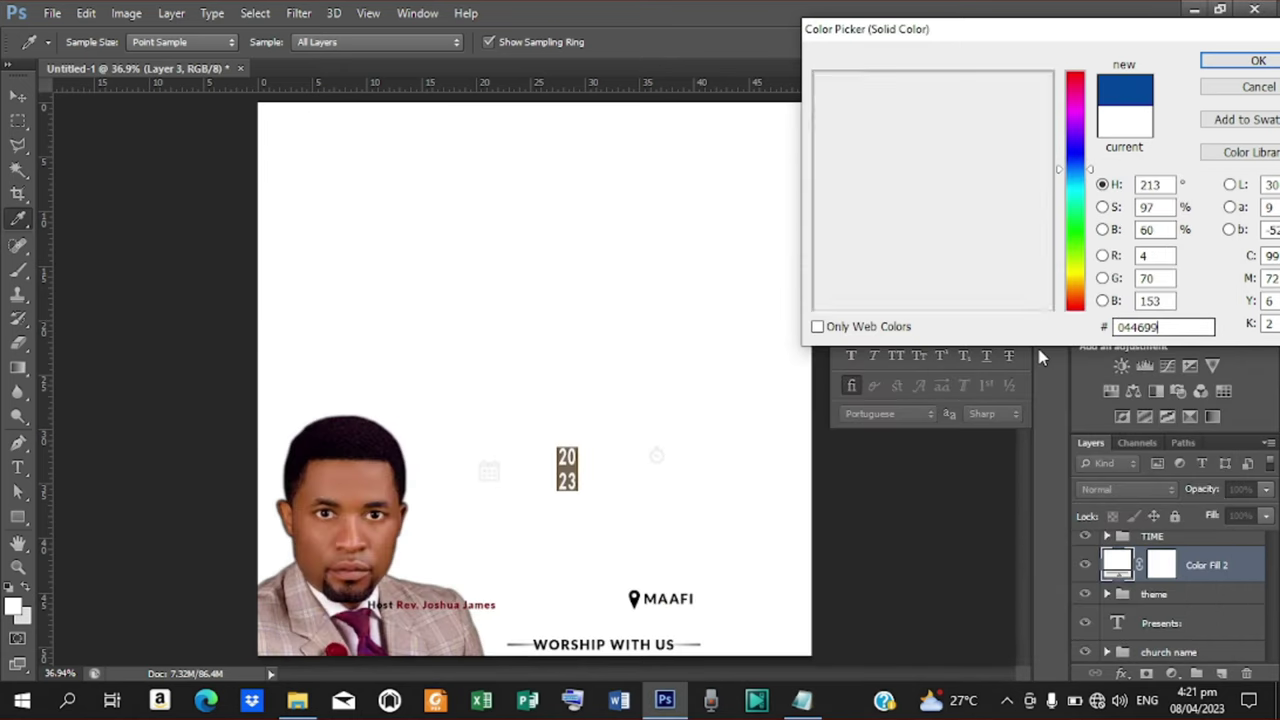
pyautogui.click(1250, 60)
# Set the Color Fill 2 layer opacity to 8%
pyautogui.moveTo(1208, 490); pyautogui.dragTo(1123, 501)
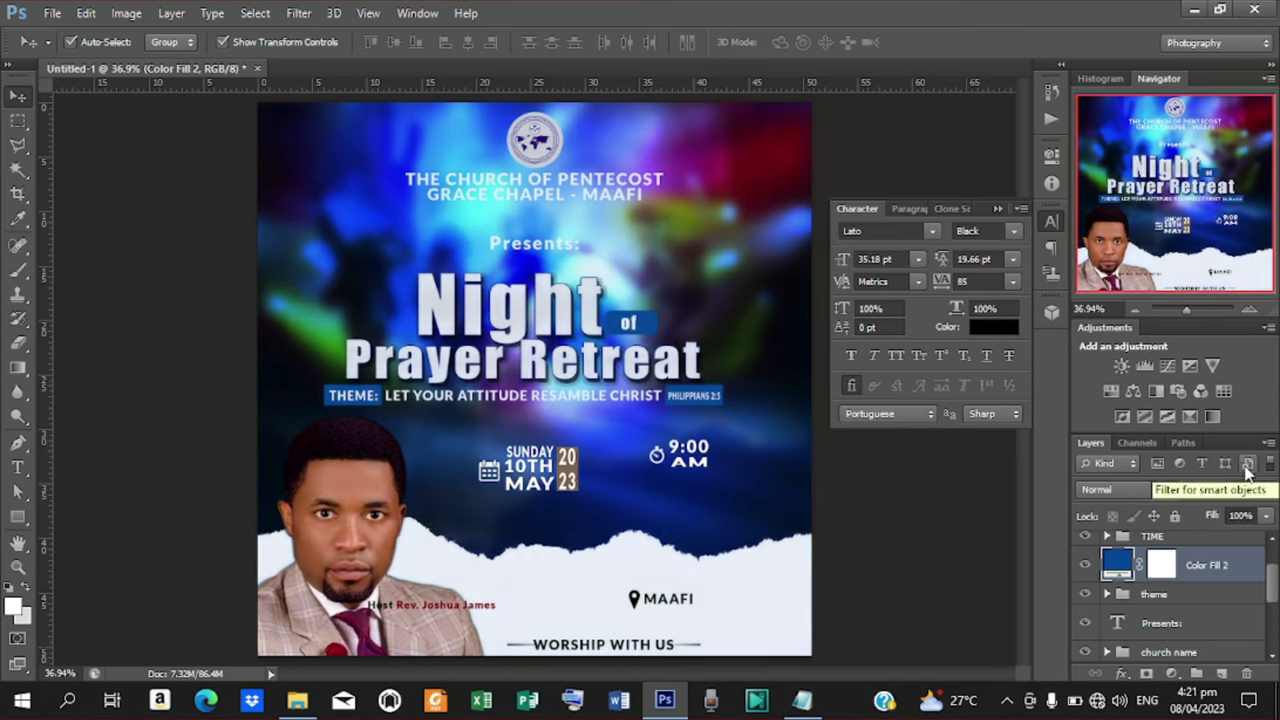
pyautogui.click(1236, 489)
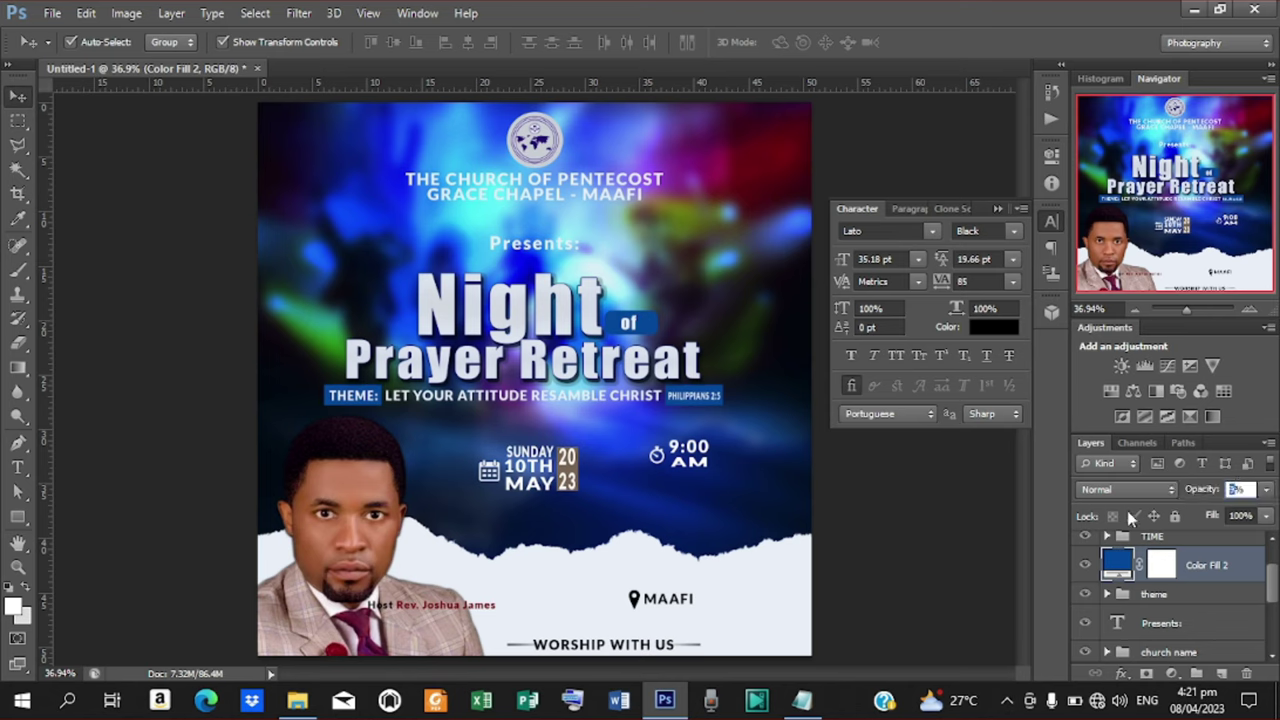
pyautogui.write('8')
pyautogui.press('Return')
pyautogui.click(868, 502)
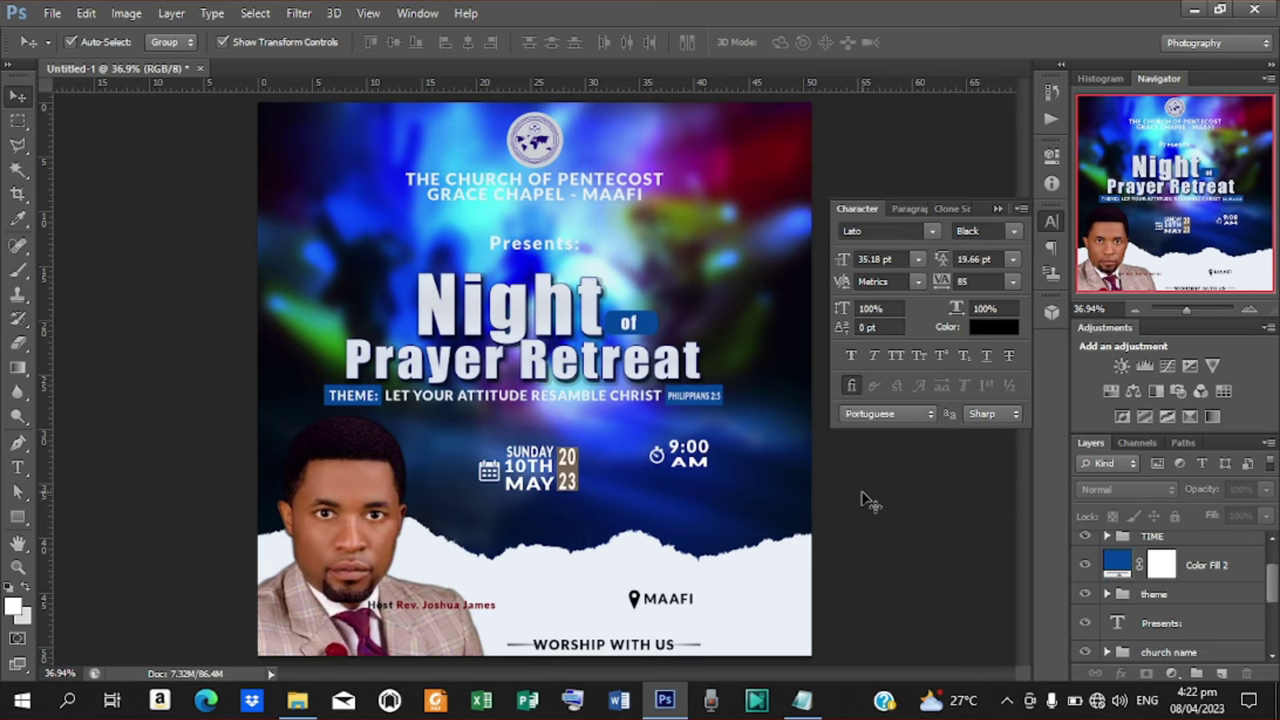